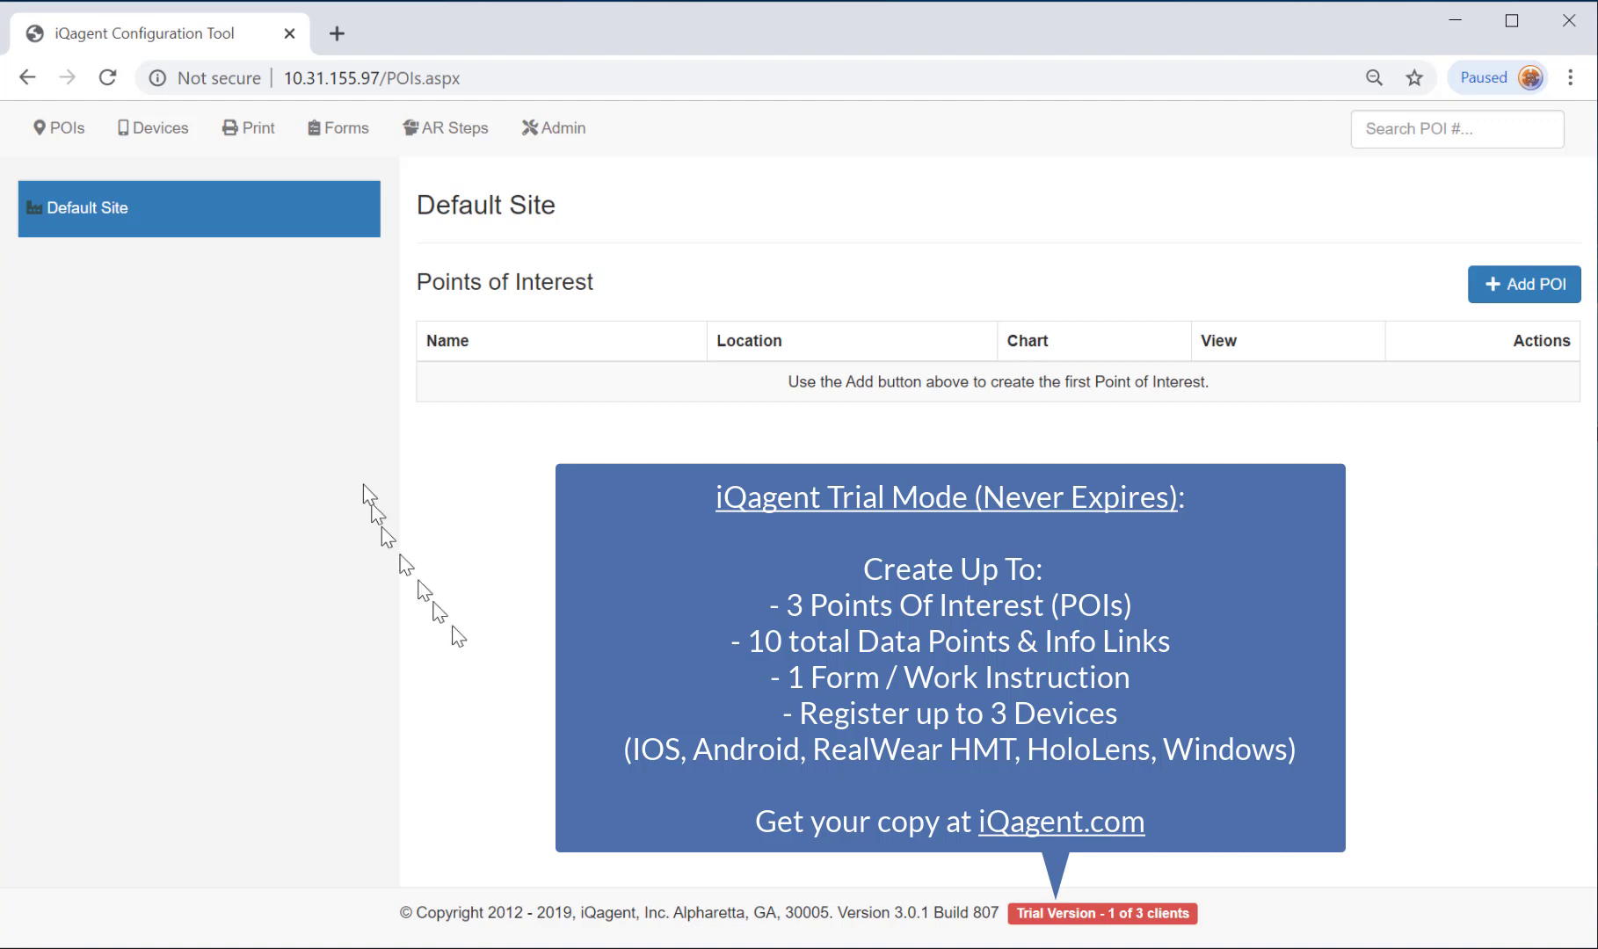
Rename the Default Site to Odessa in Admin > Sites, then go back to Points of Interest.
{"action": "mouse_move", "coordinate": [98, 207]}
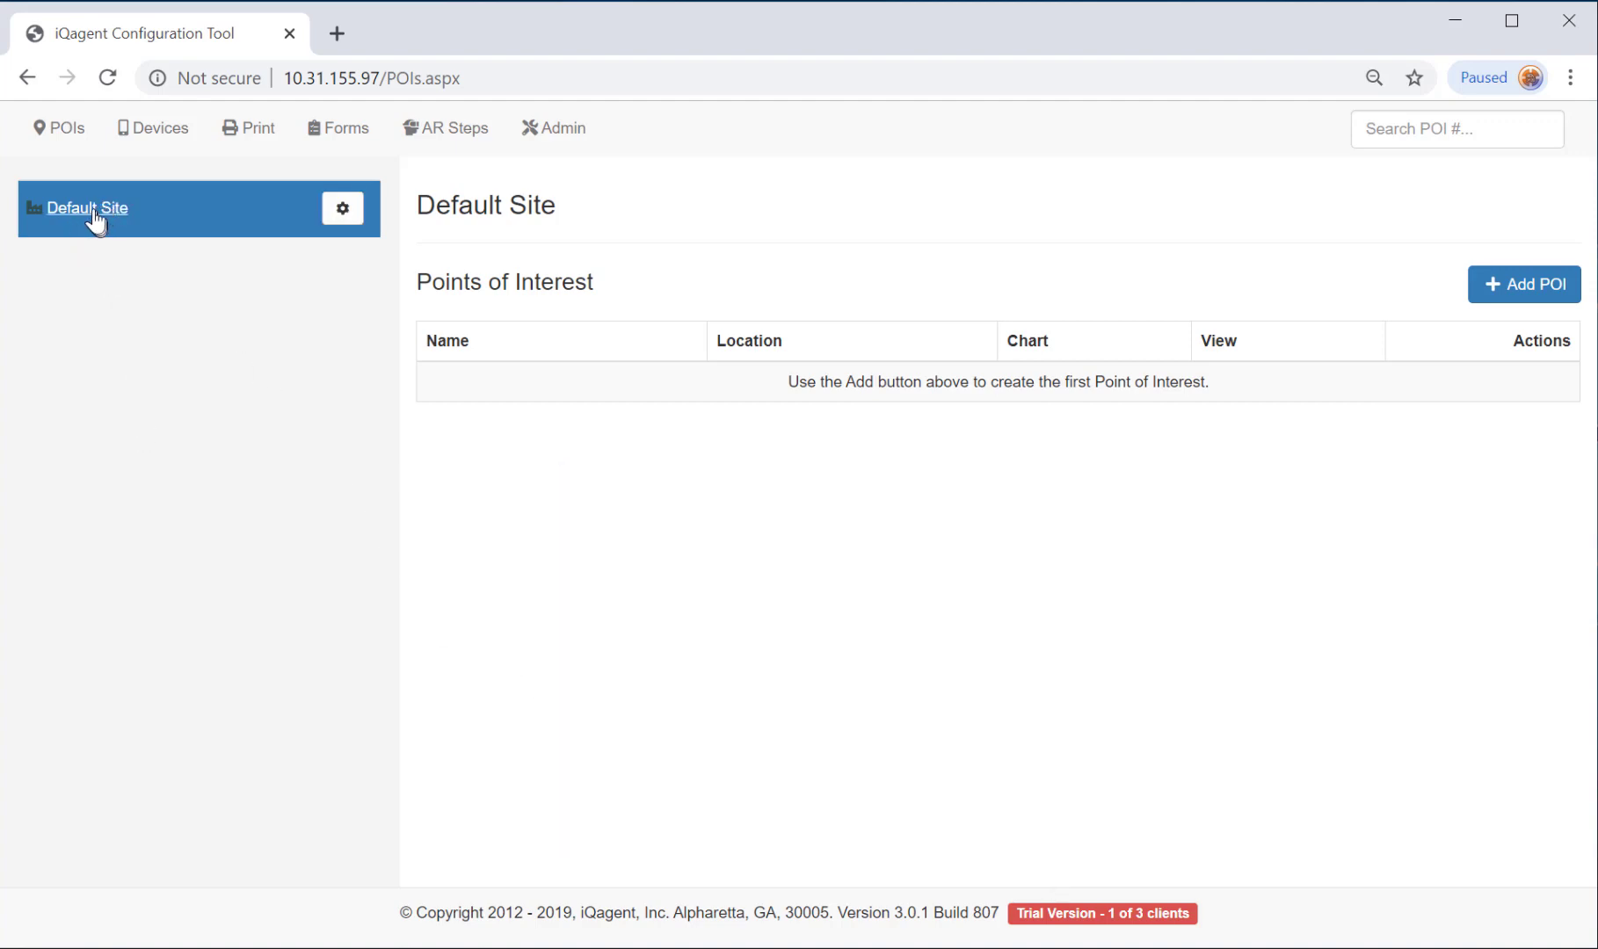
{"action": "left_click", "coordinate": [553, 130]}
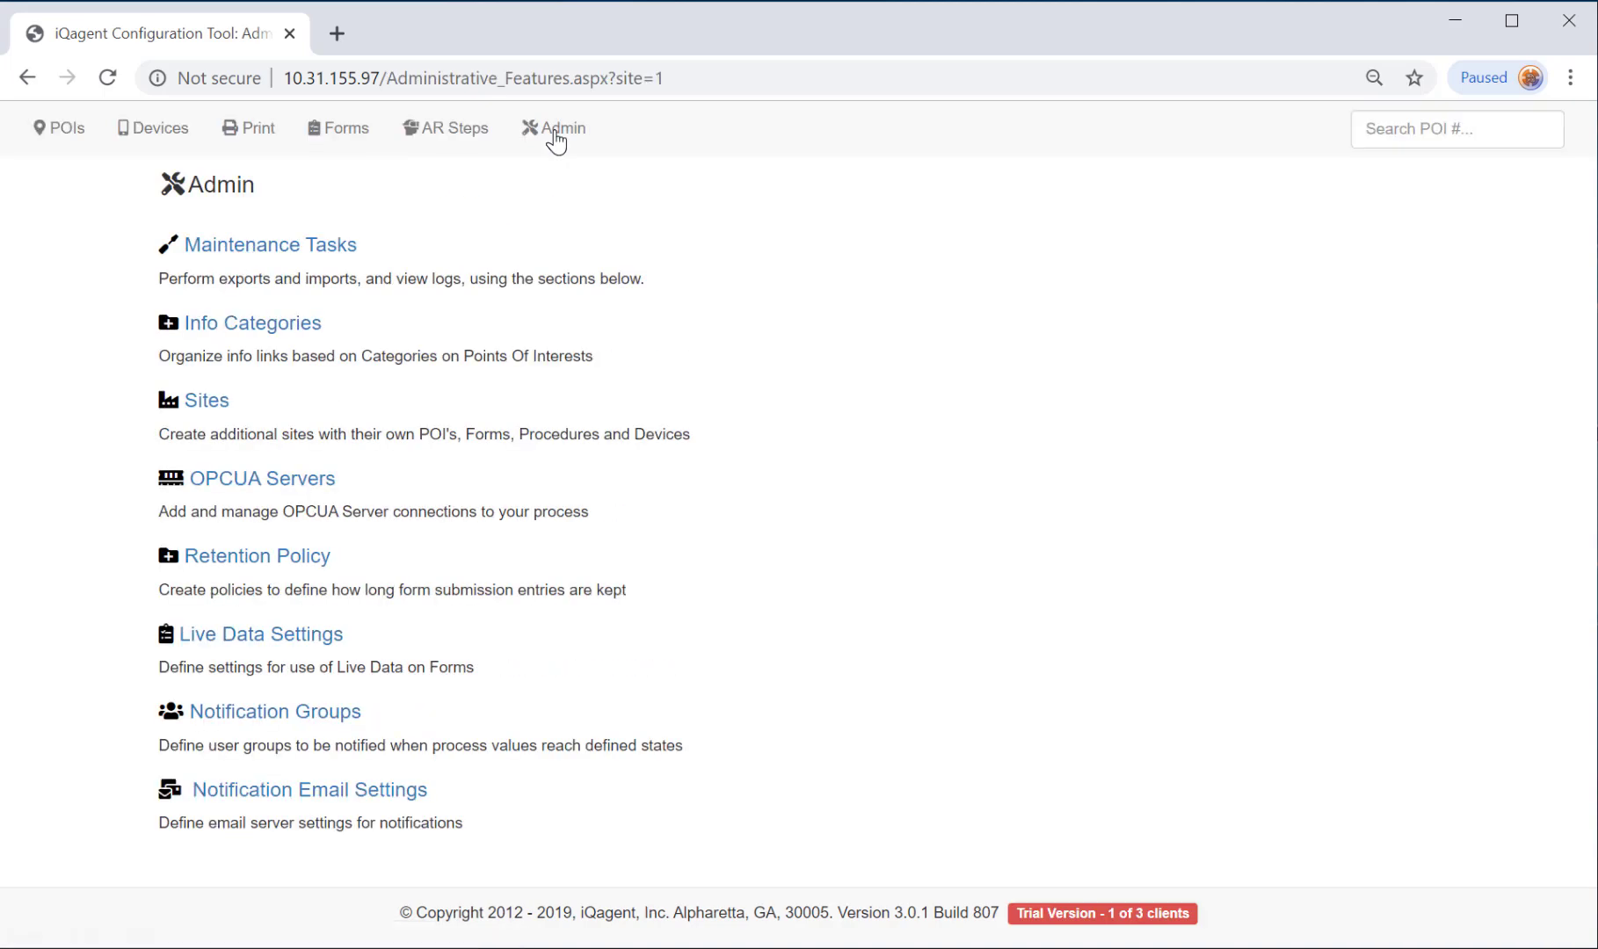
{"action": "left_click", "coordinate": [198, 404]}
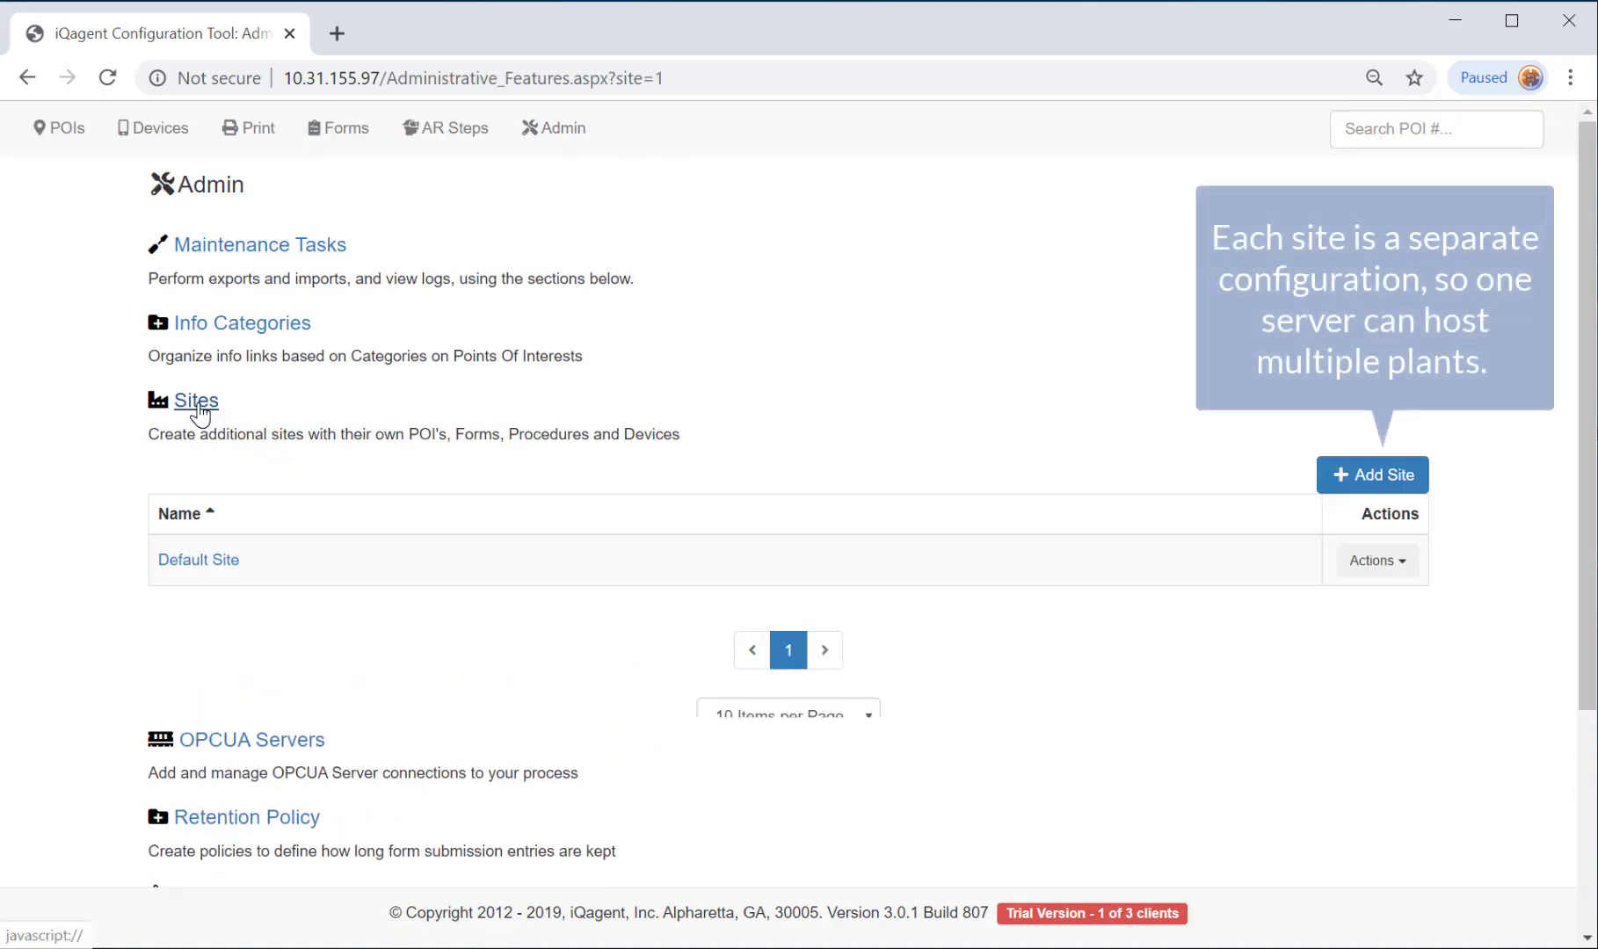
{"action": "left_click", "coordinate": [202, 562]}
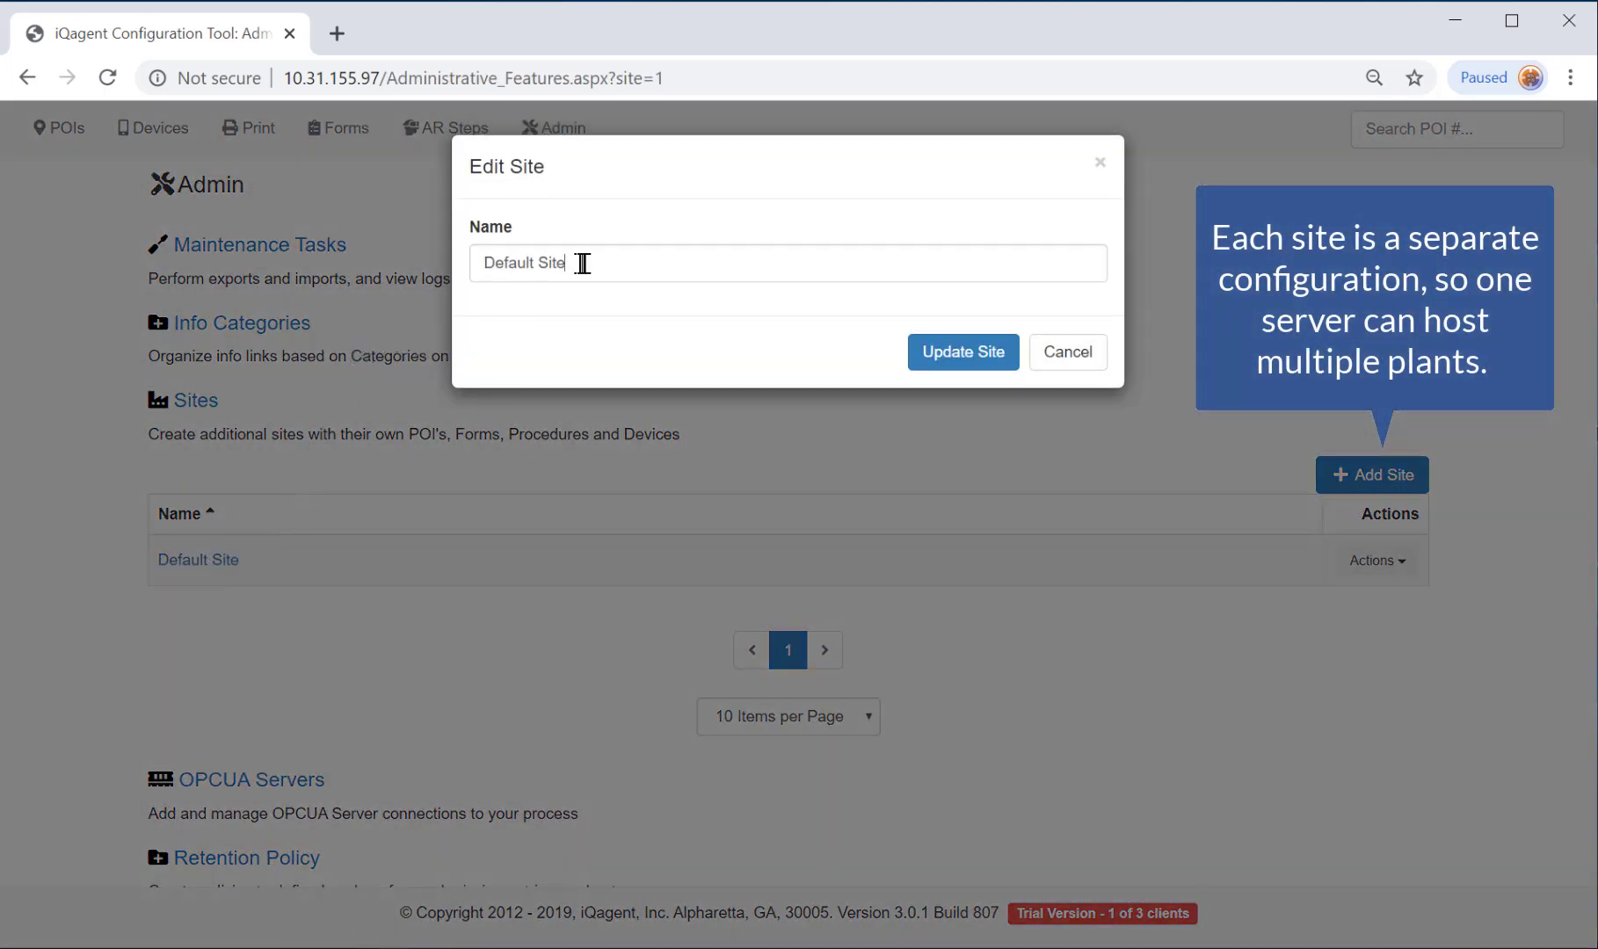
{"action": "left_click_drag", "start_coordinate": [577, 263], "coordinate": [293, 268]}
{"action": "type", "text": "Odessa"}
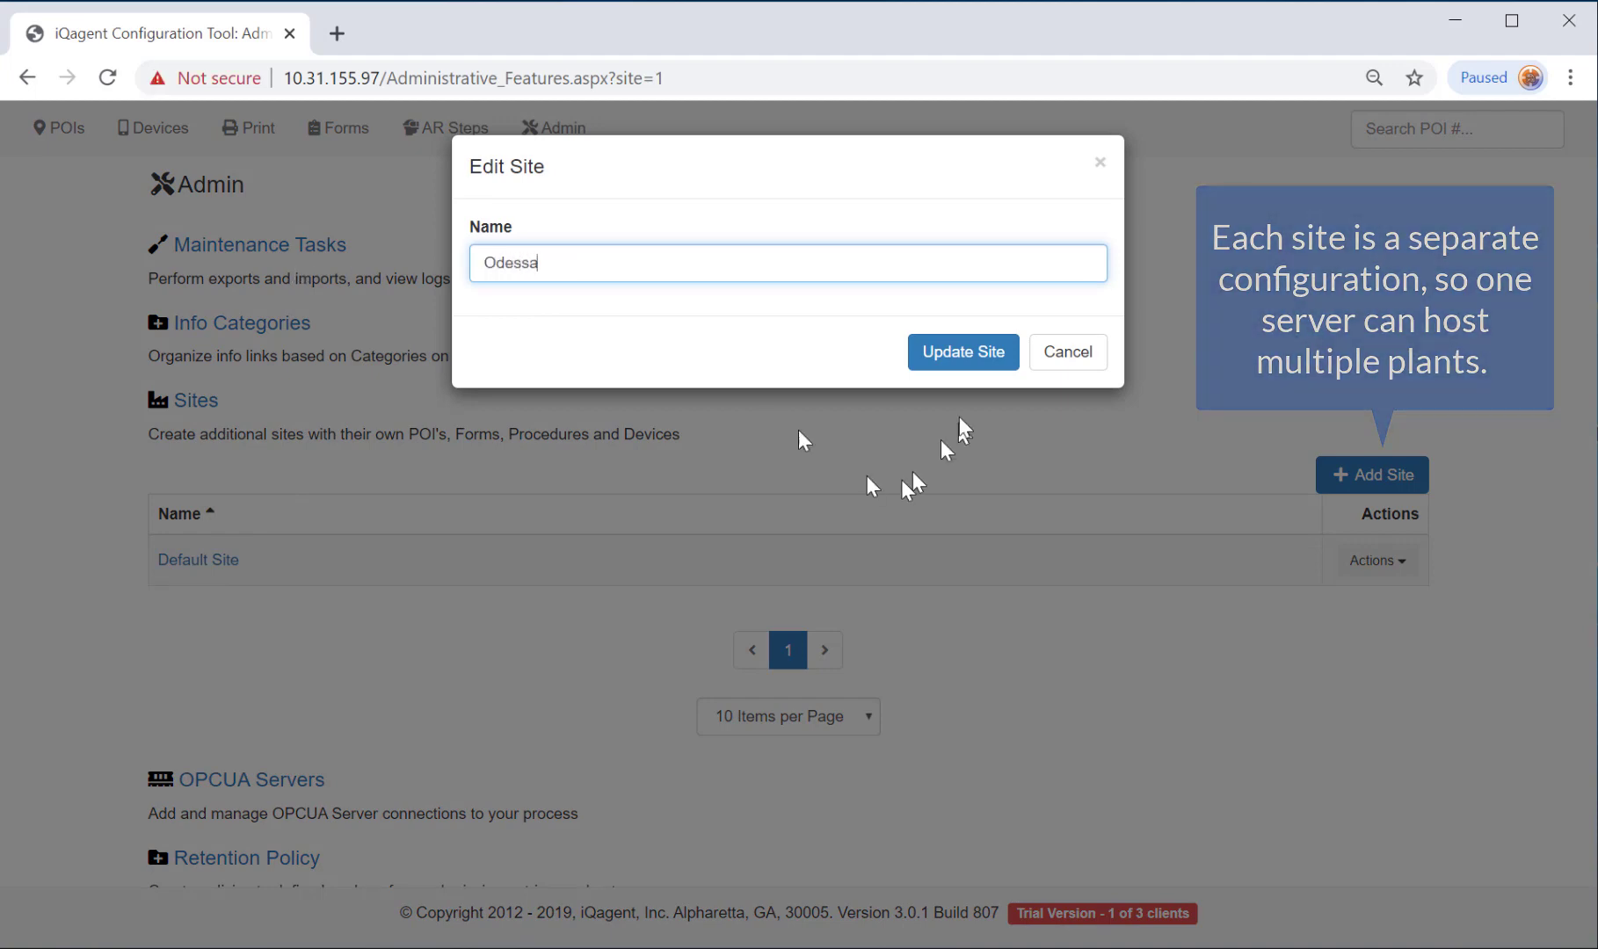
{"action": "left_click", "coordinate": [942, 351]}
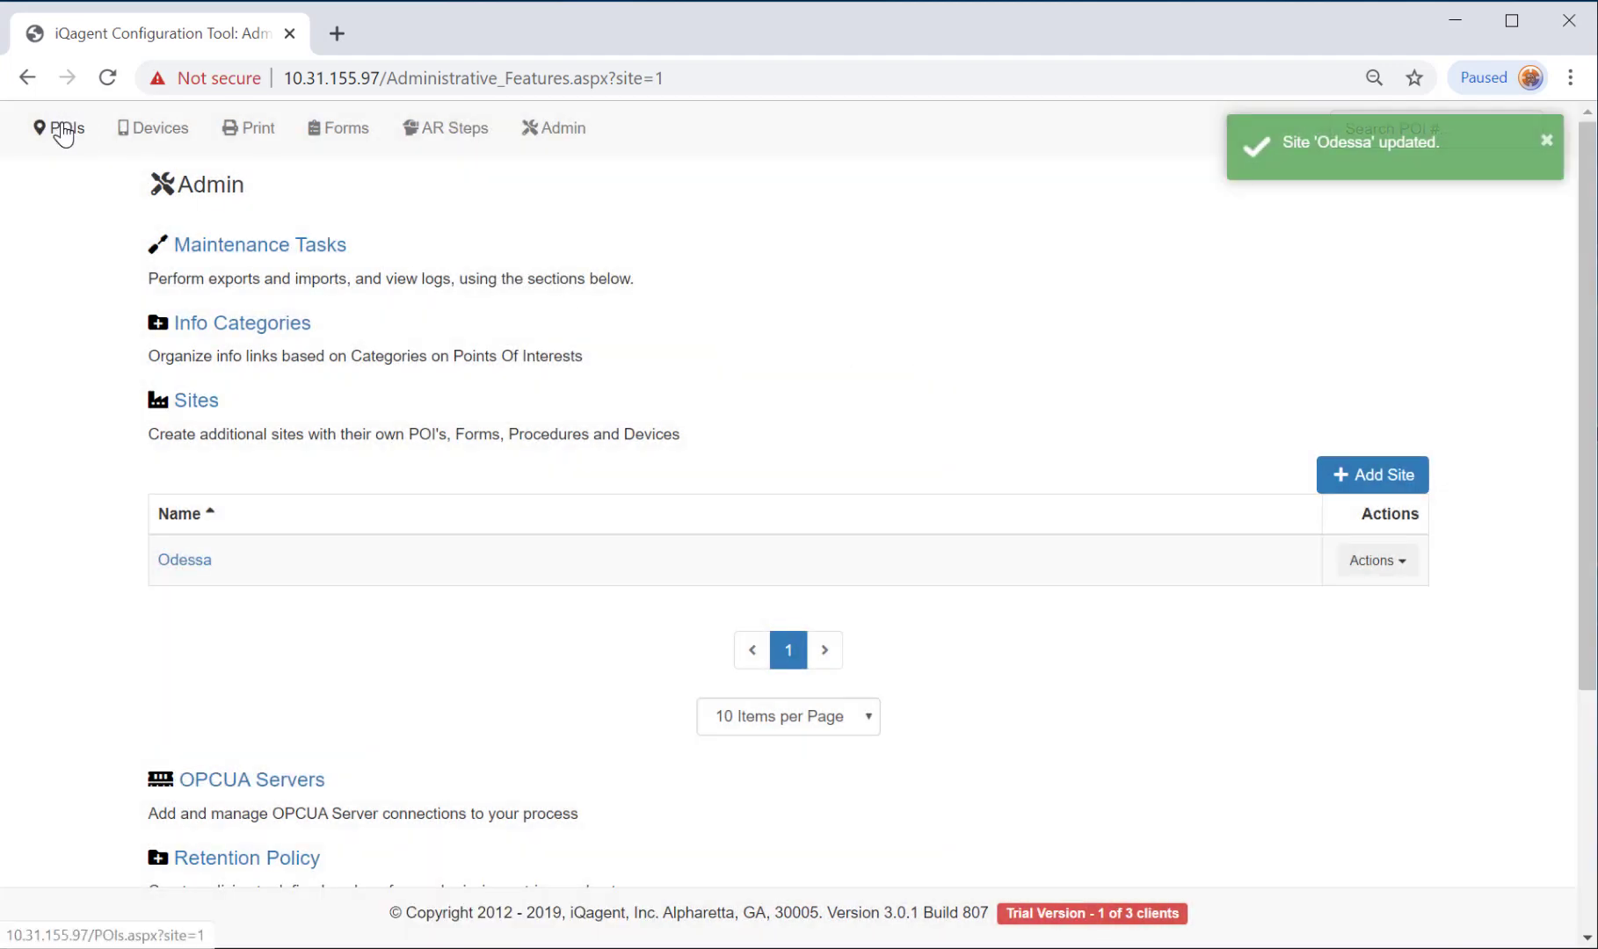
{"action": "left_click", "coordinate": [61, 130]}
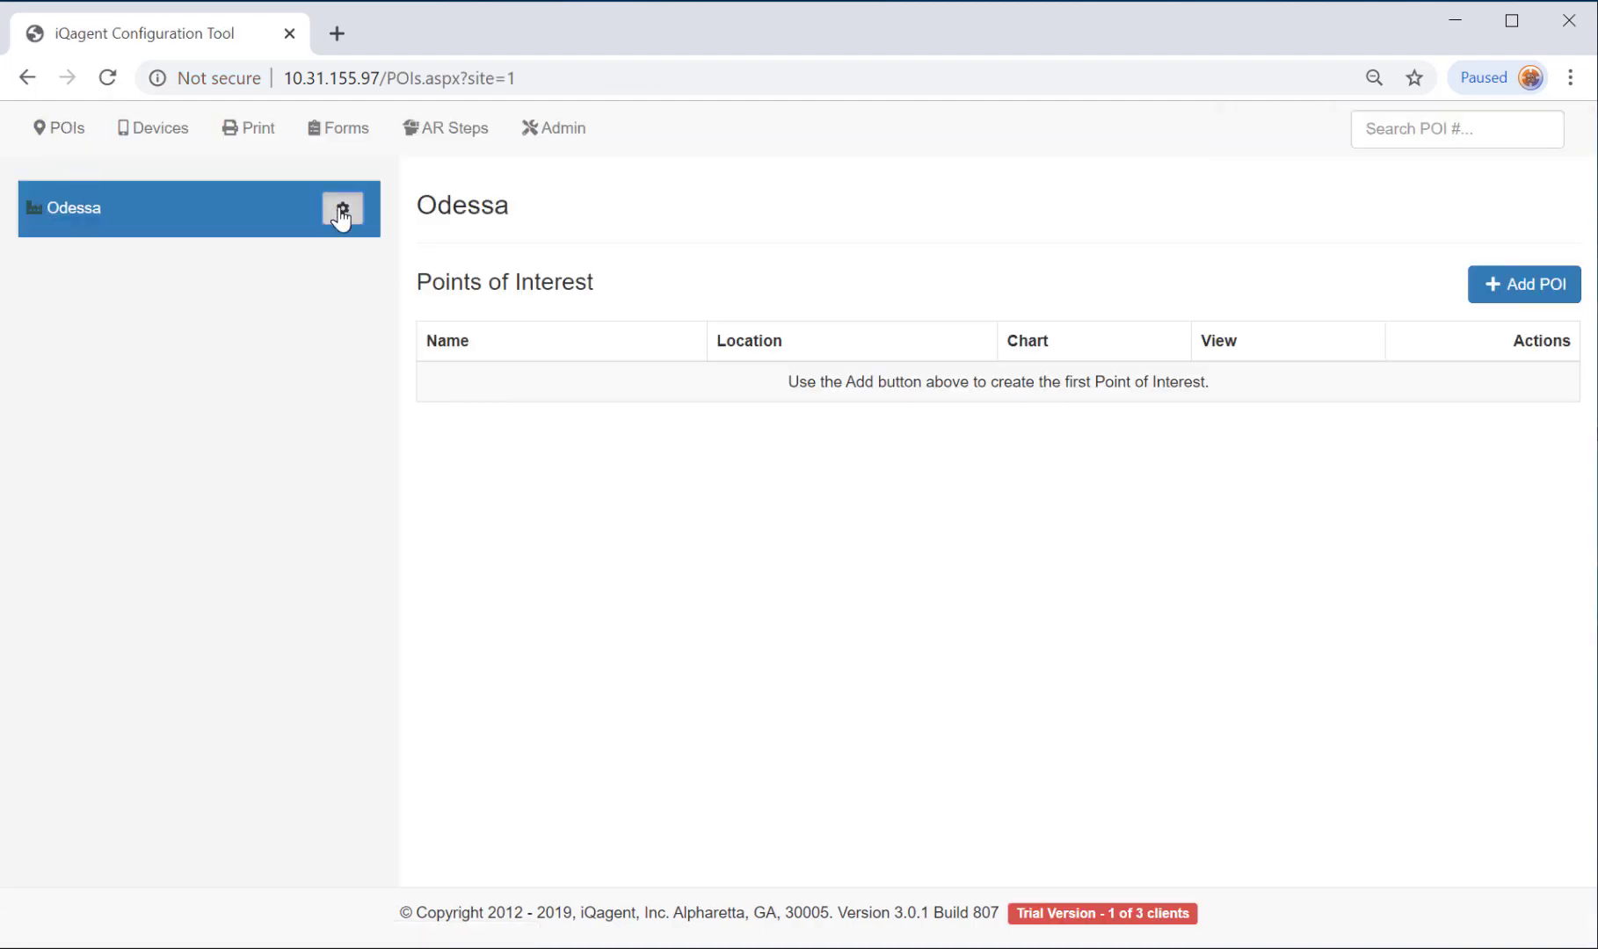
Create group 'Production' with location 'Plant A' beneath the Odessa site.
{"action": "left_click", "coordinate": [343, 209]}
{"action": "left_click", "coordinate": [286, 249]}
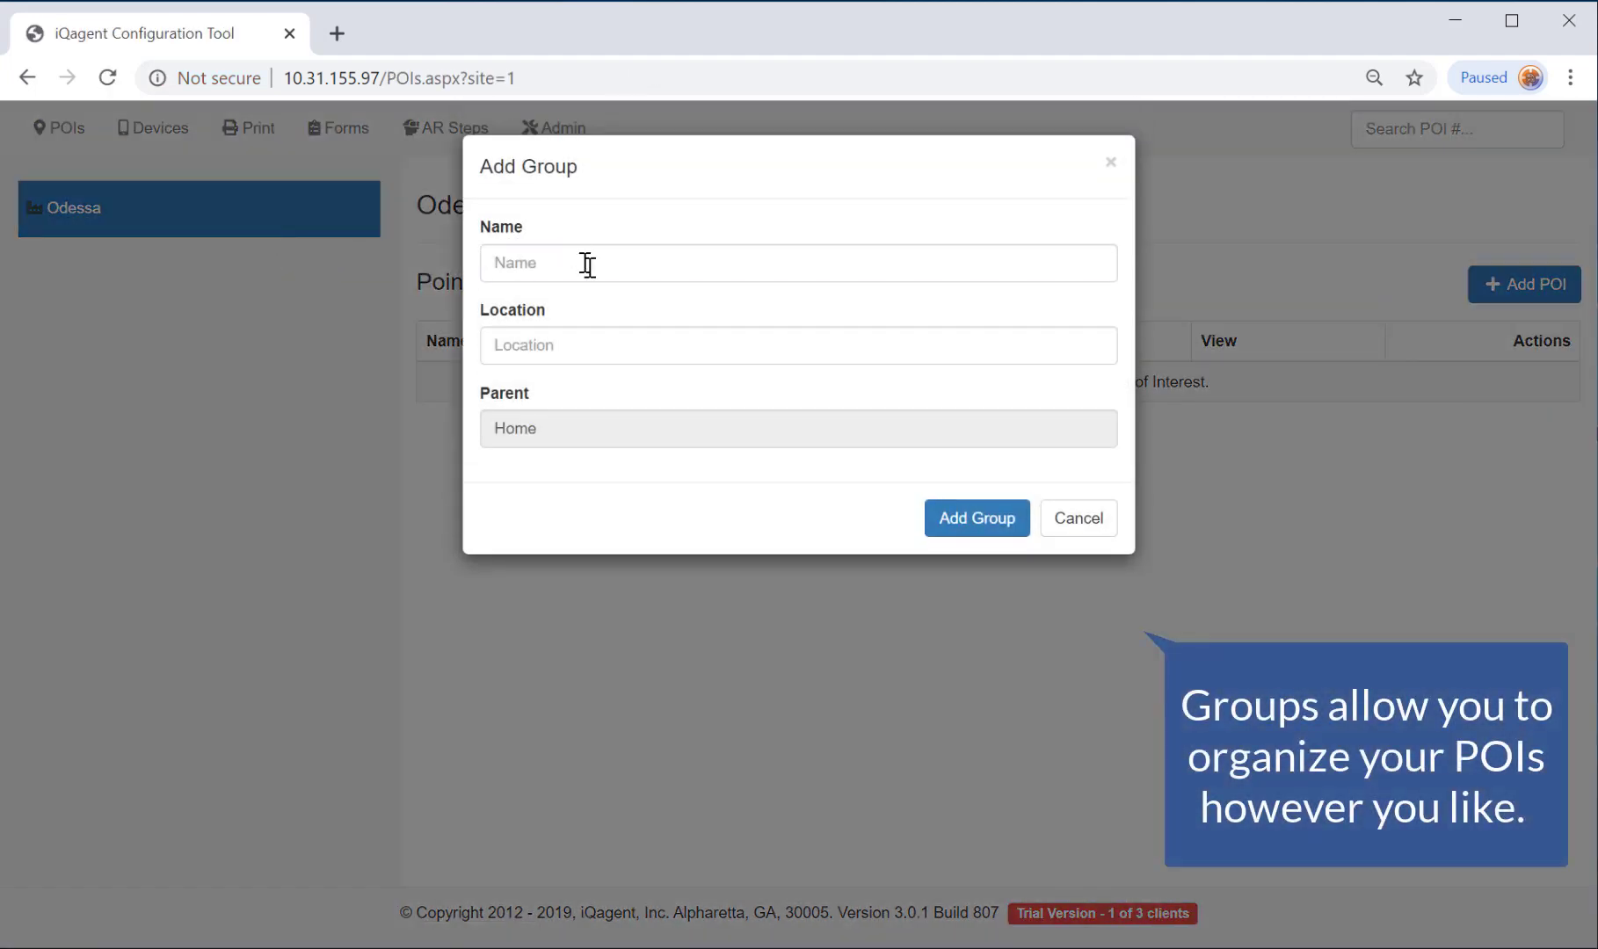
{"action": "left_click", "coordinate": [590, 267]}
{"action": "type", "text": "Production"}
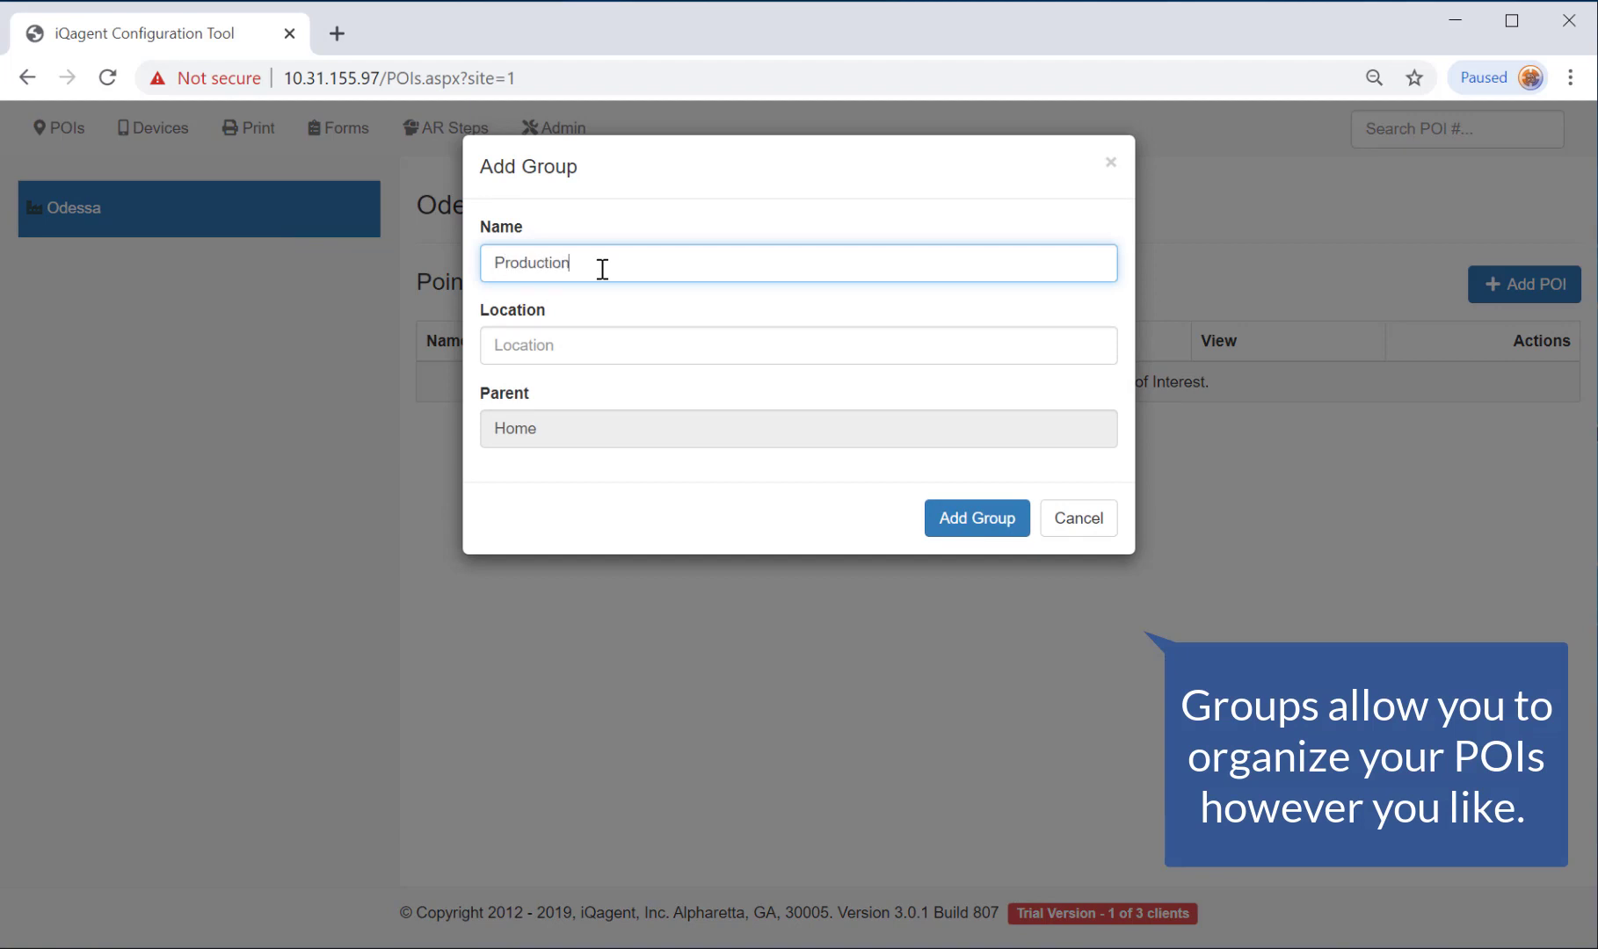
{"action": "left_click", "coordinate": [570, 347]}
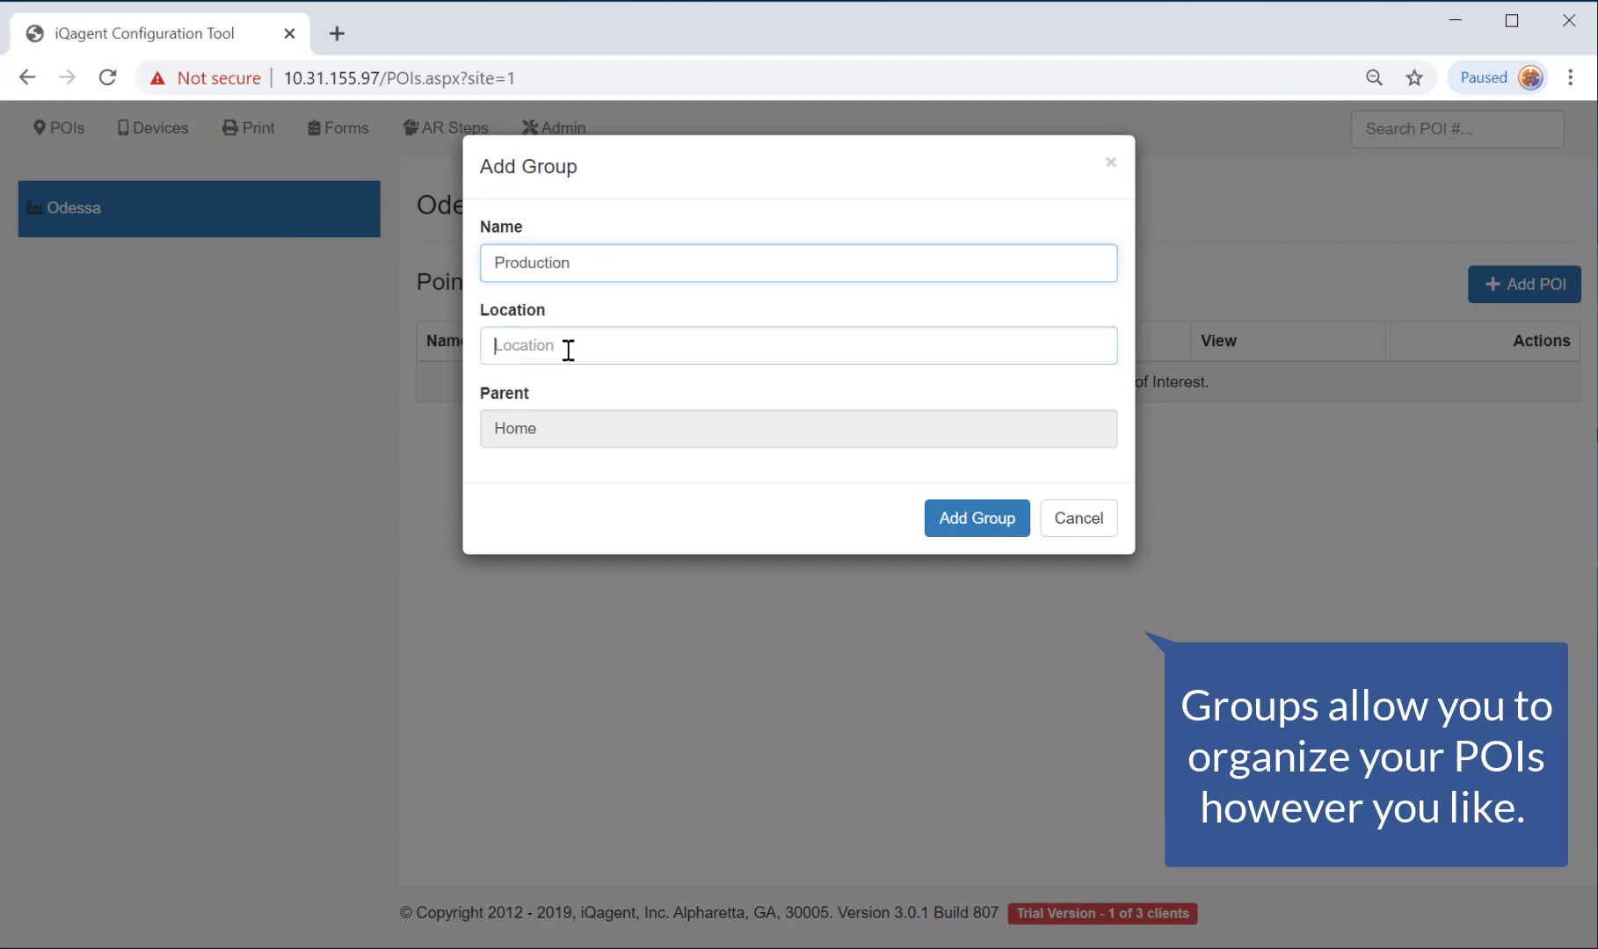
{"action": "type", "text": "Plant A"}
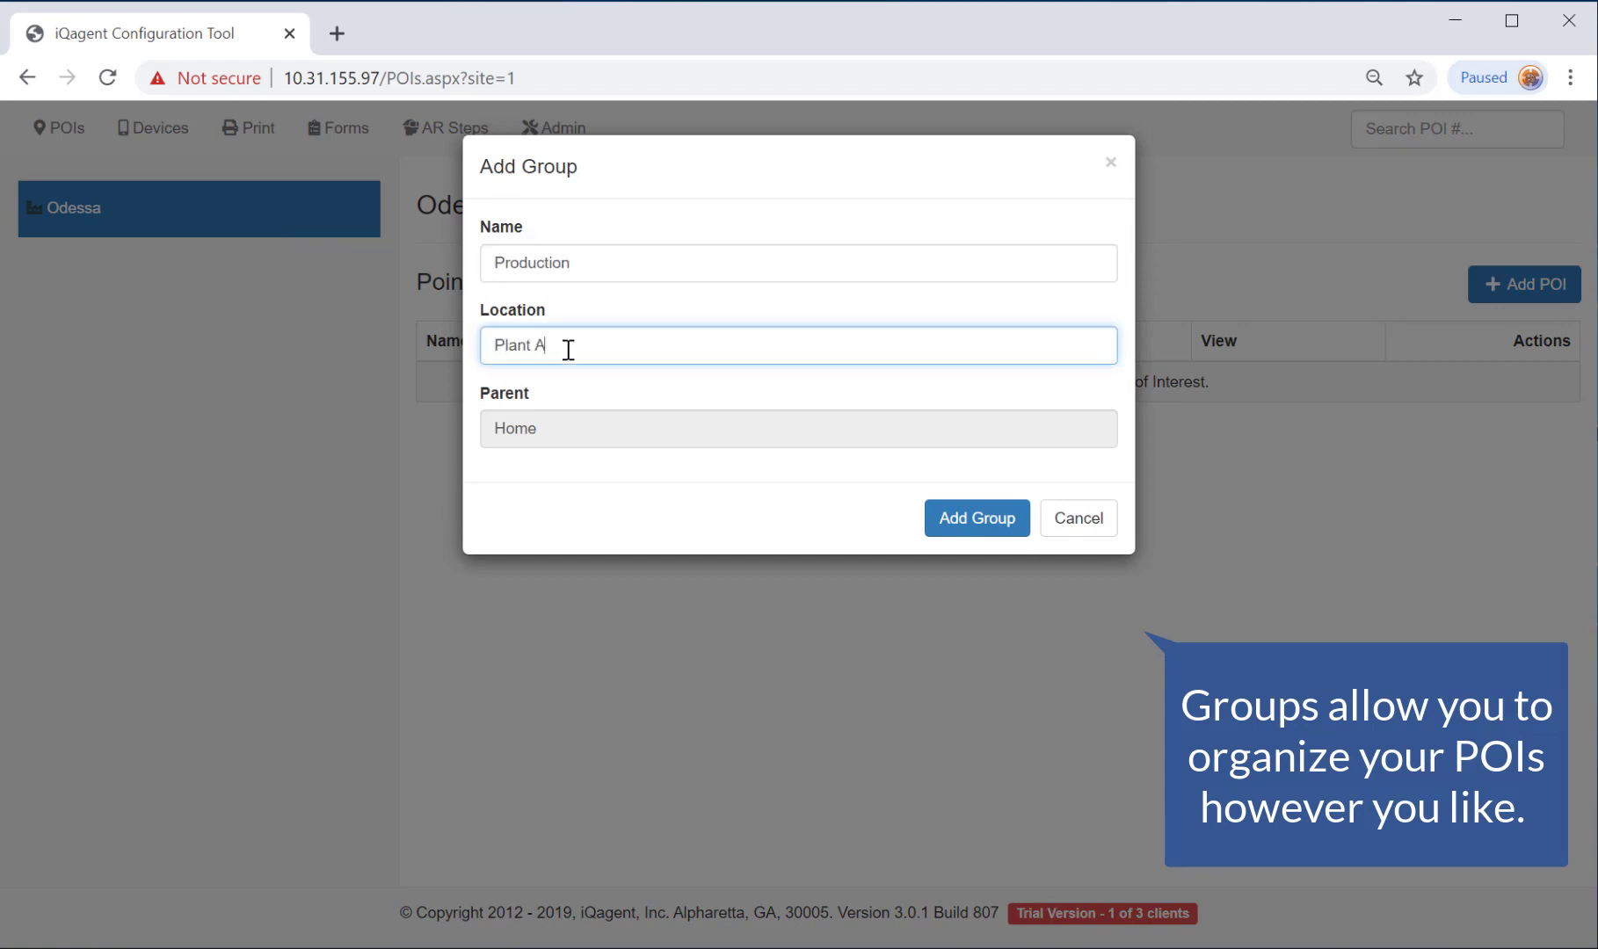
{"action": "left_click", "coordinate": [977, 518]}
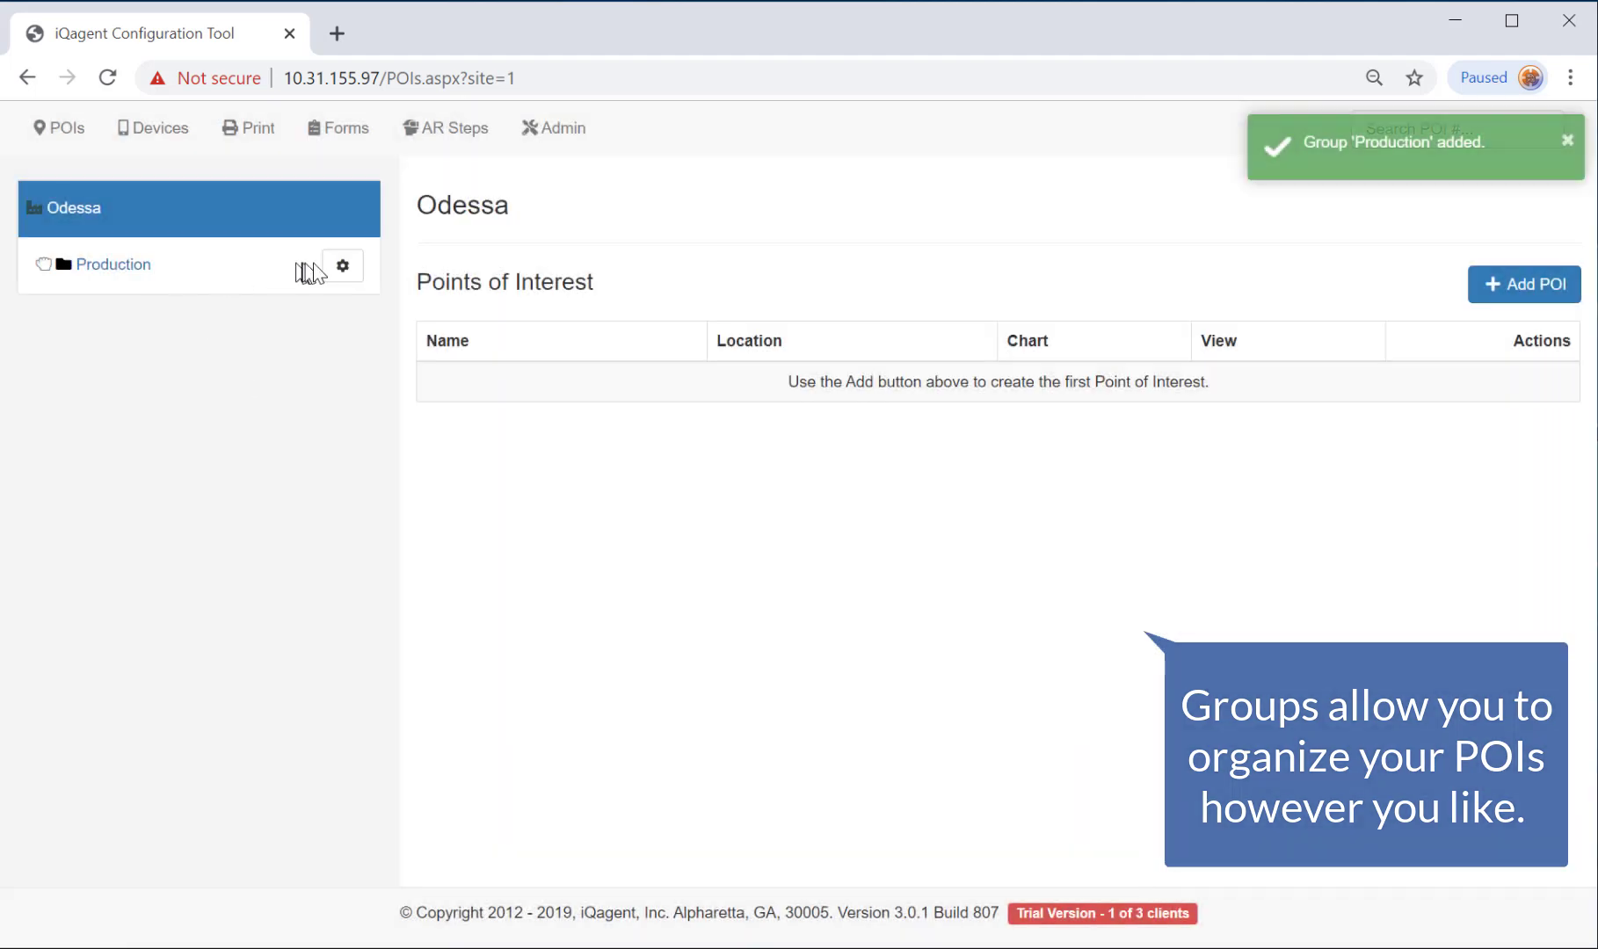
{"action": "left_click", "coordinate": [342, 266]}
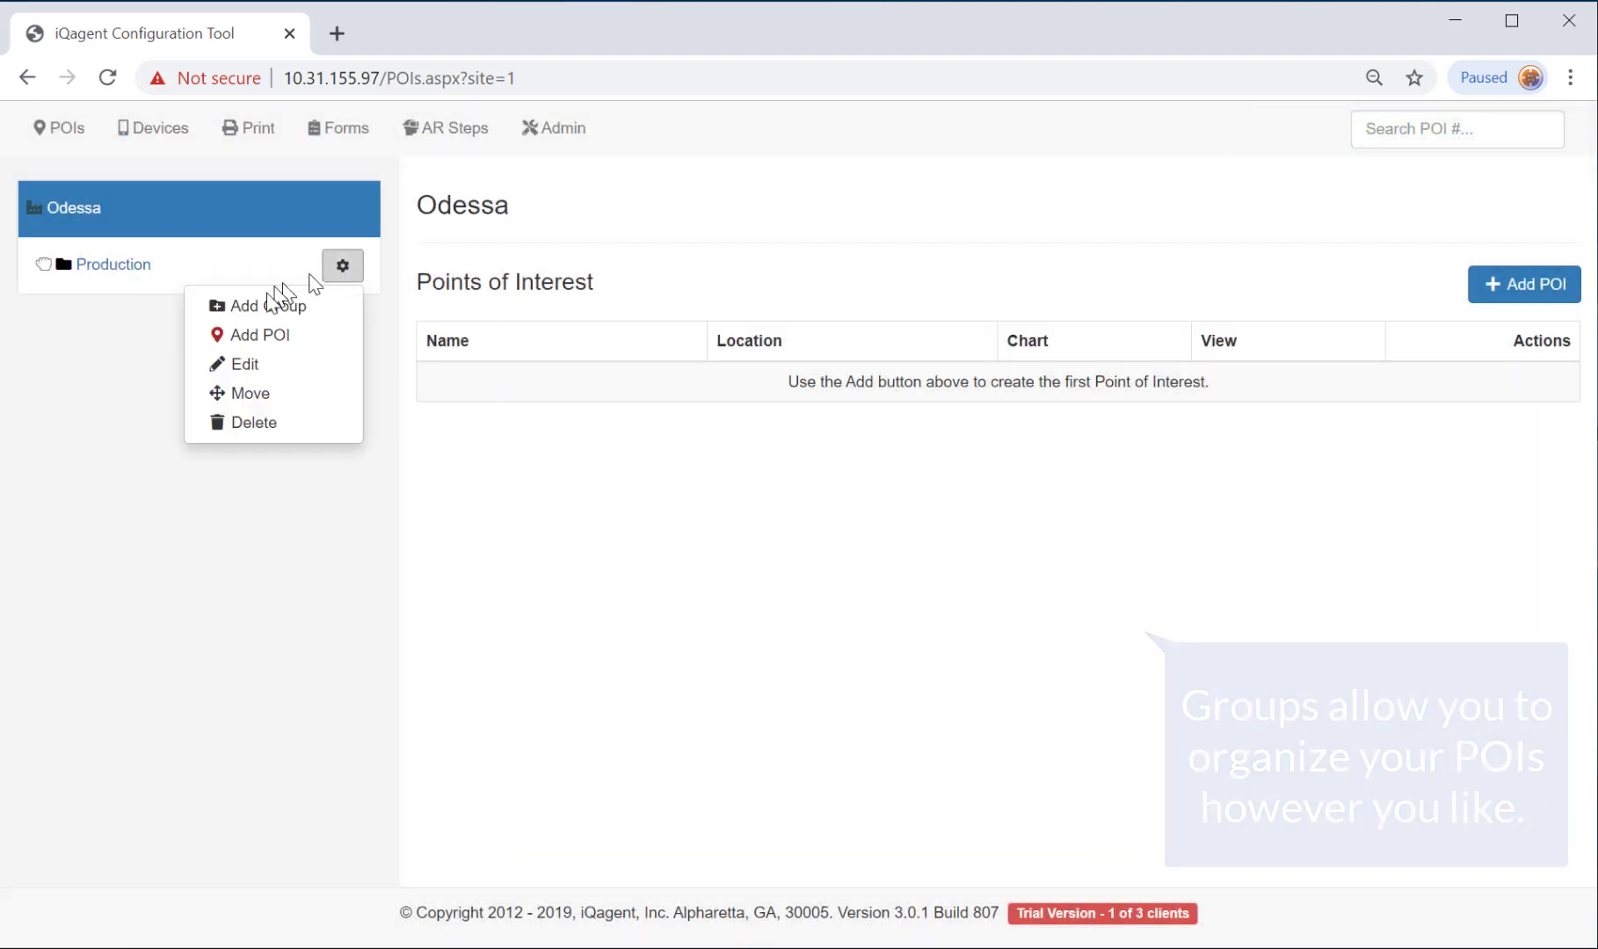
Add POI 'Motor 4' at 'Line 1 Station 3' in Production with Data as default view mode.
{"action": "left_click", "coordinate": [272, 338]}
{"action": "left_click", "coordinate": [583, 264]}
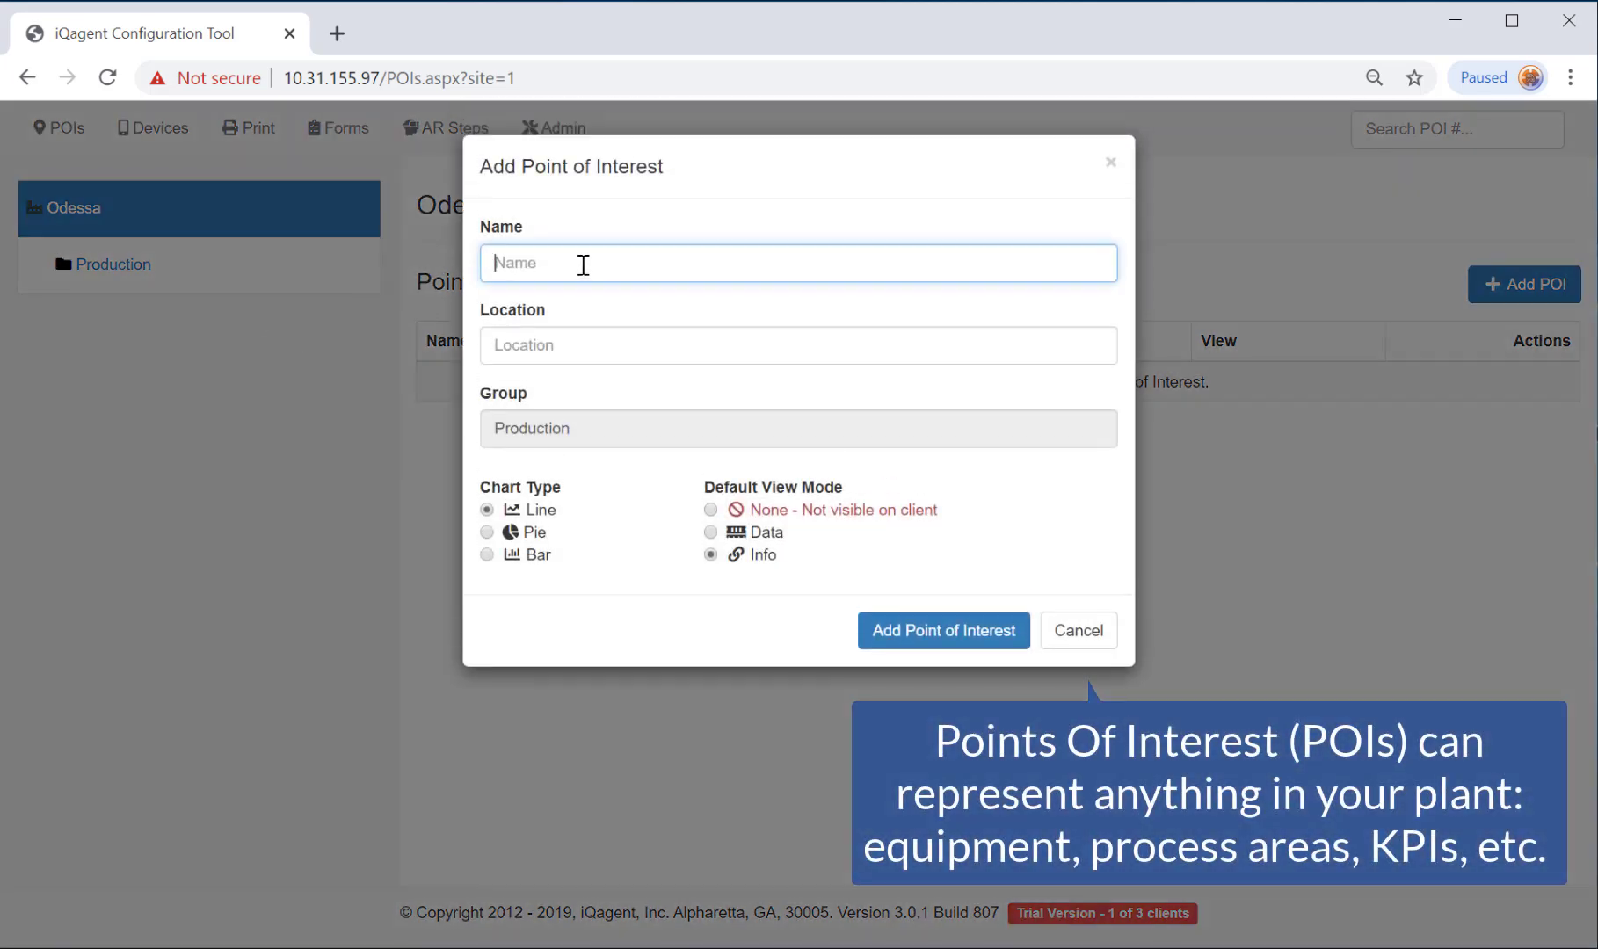
{"action": "type", "text": "Motor 4"}
{"action": "left_click", "coordinate": [623, 353]}
{"action": "type", "text": "Line 1 Station 3"}
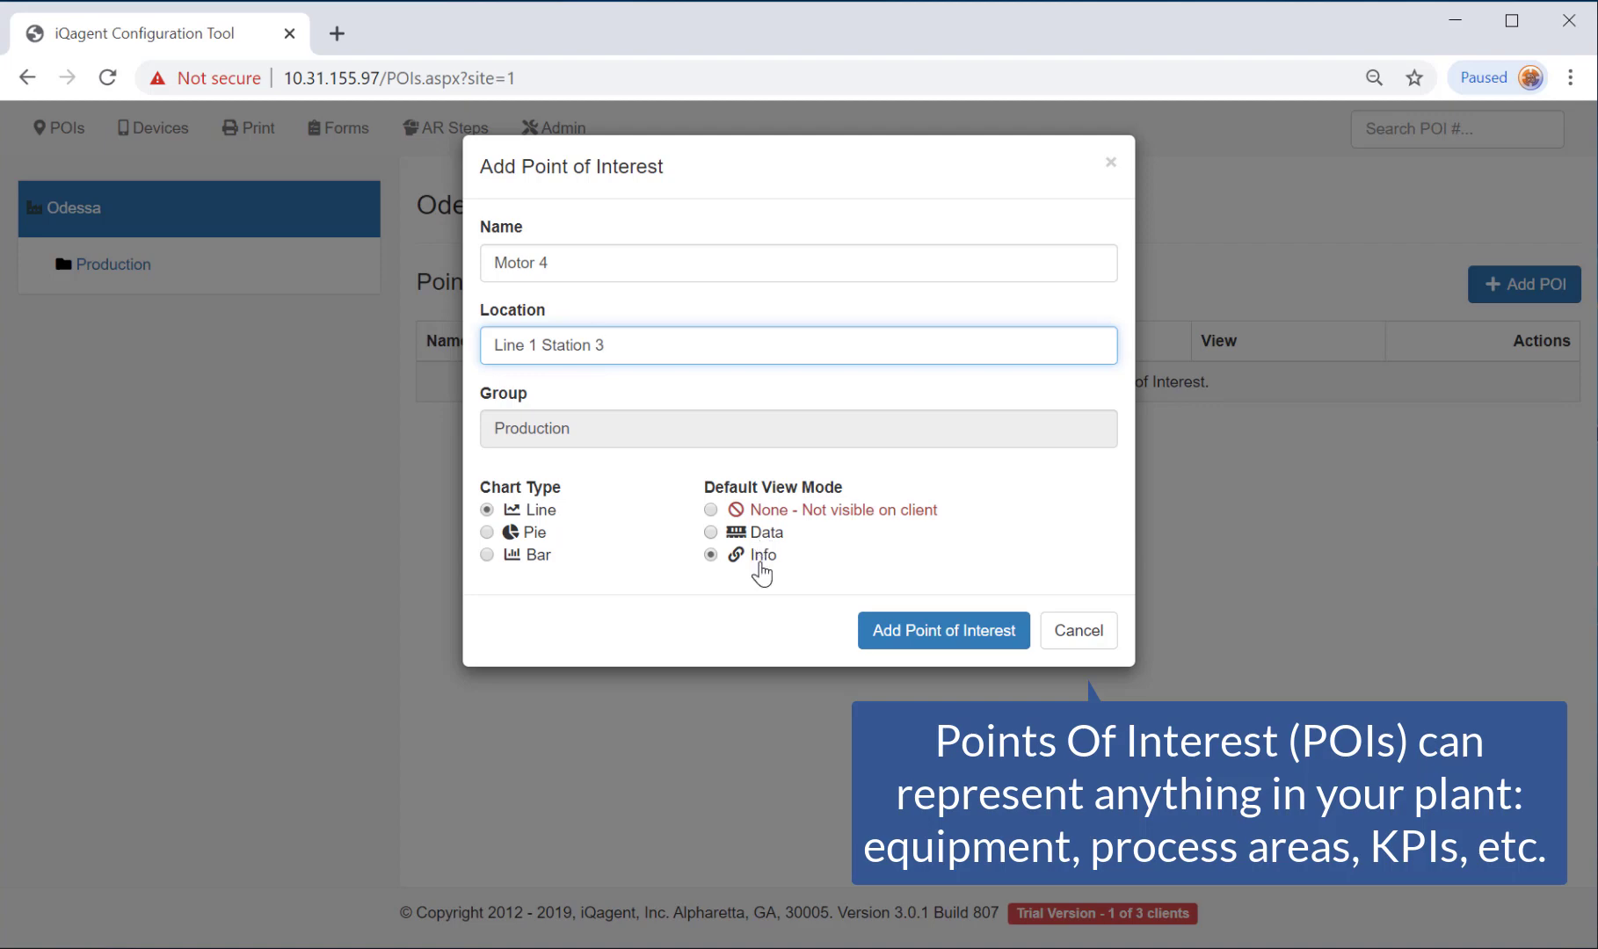
{"action": "left_click", "coordinate": [711, 532]}
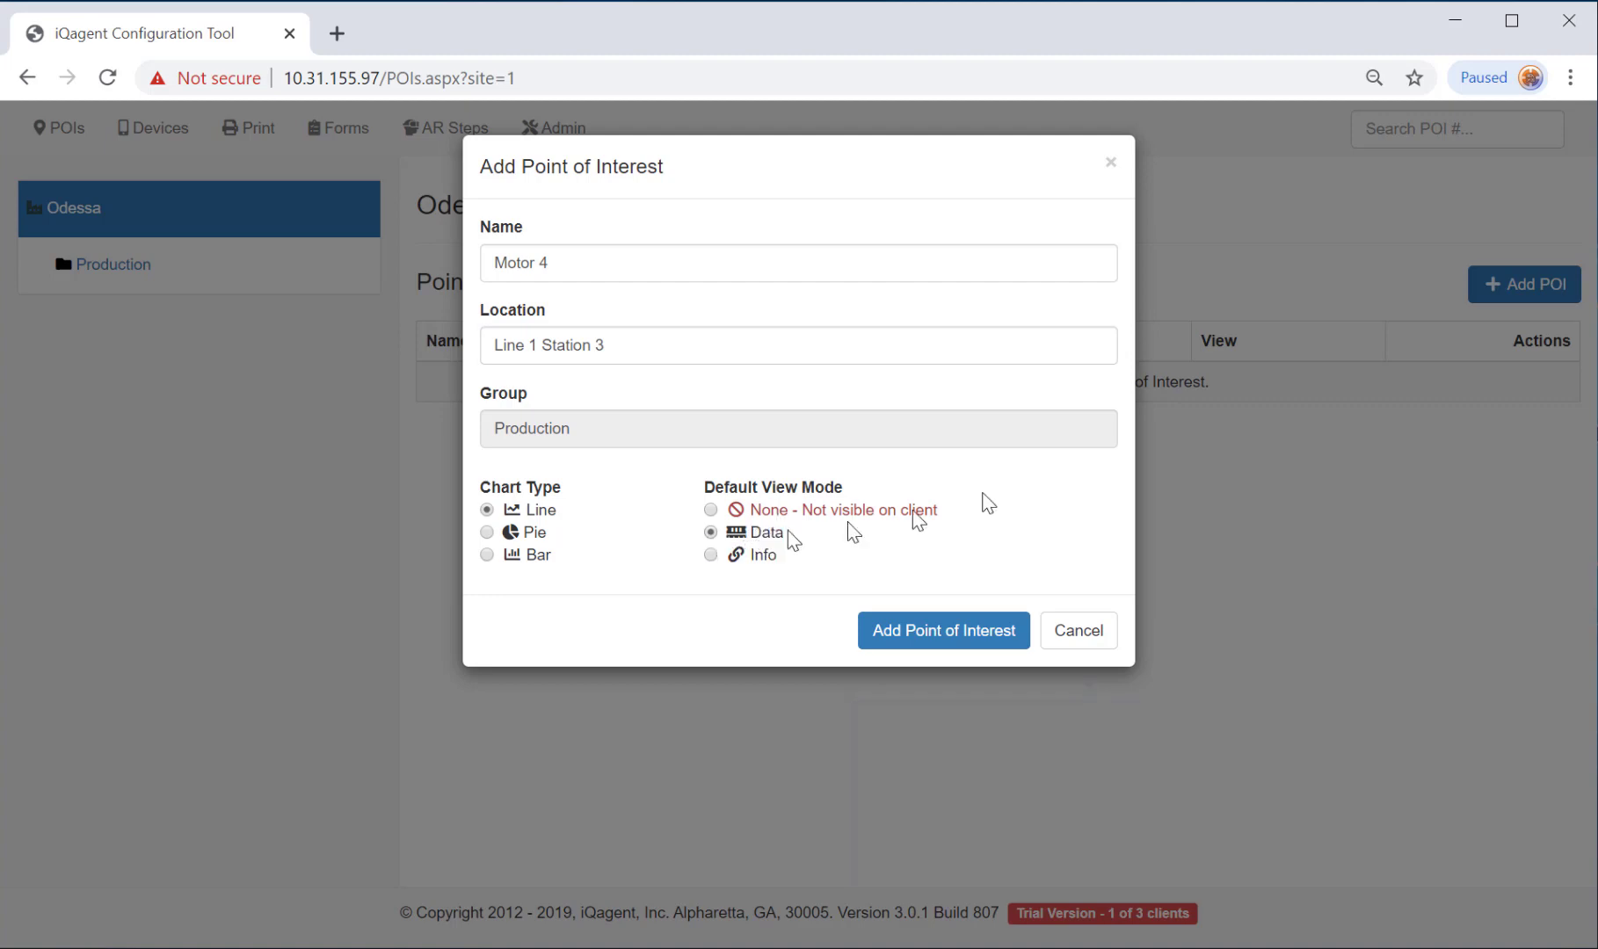
{"action": "left_click", "coordinate": [923, 643]}
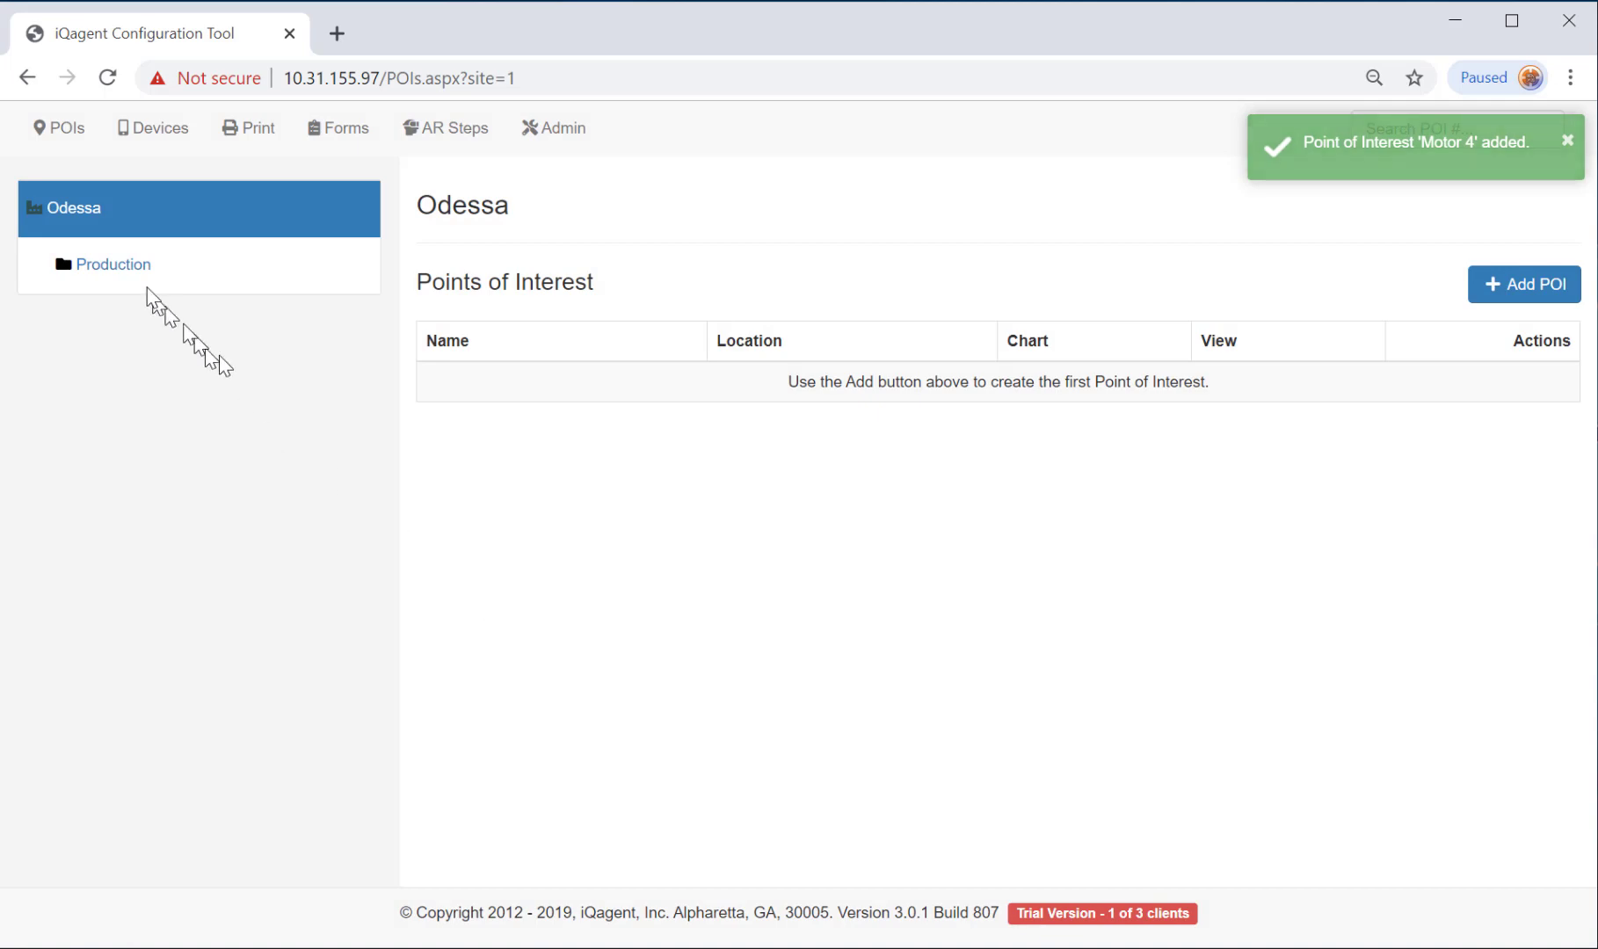
{"action": "left_click", "coordinate": [118, 267]}
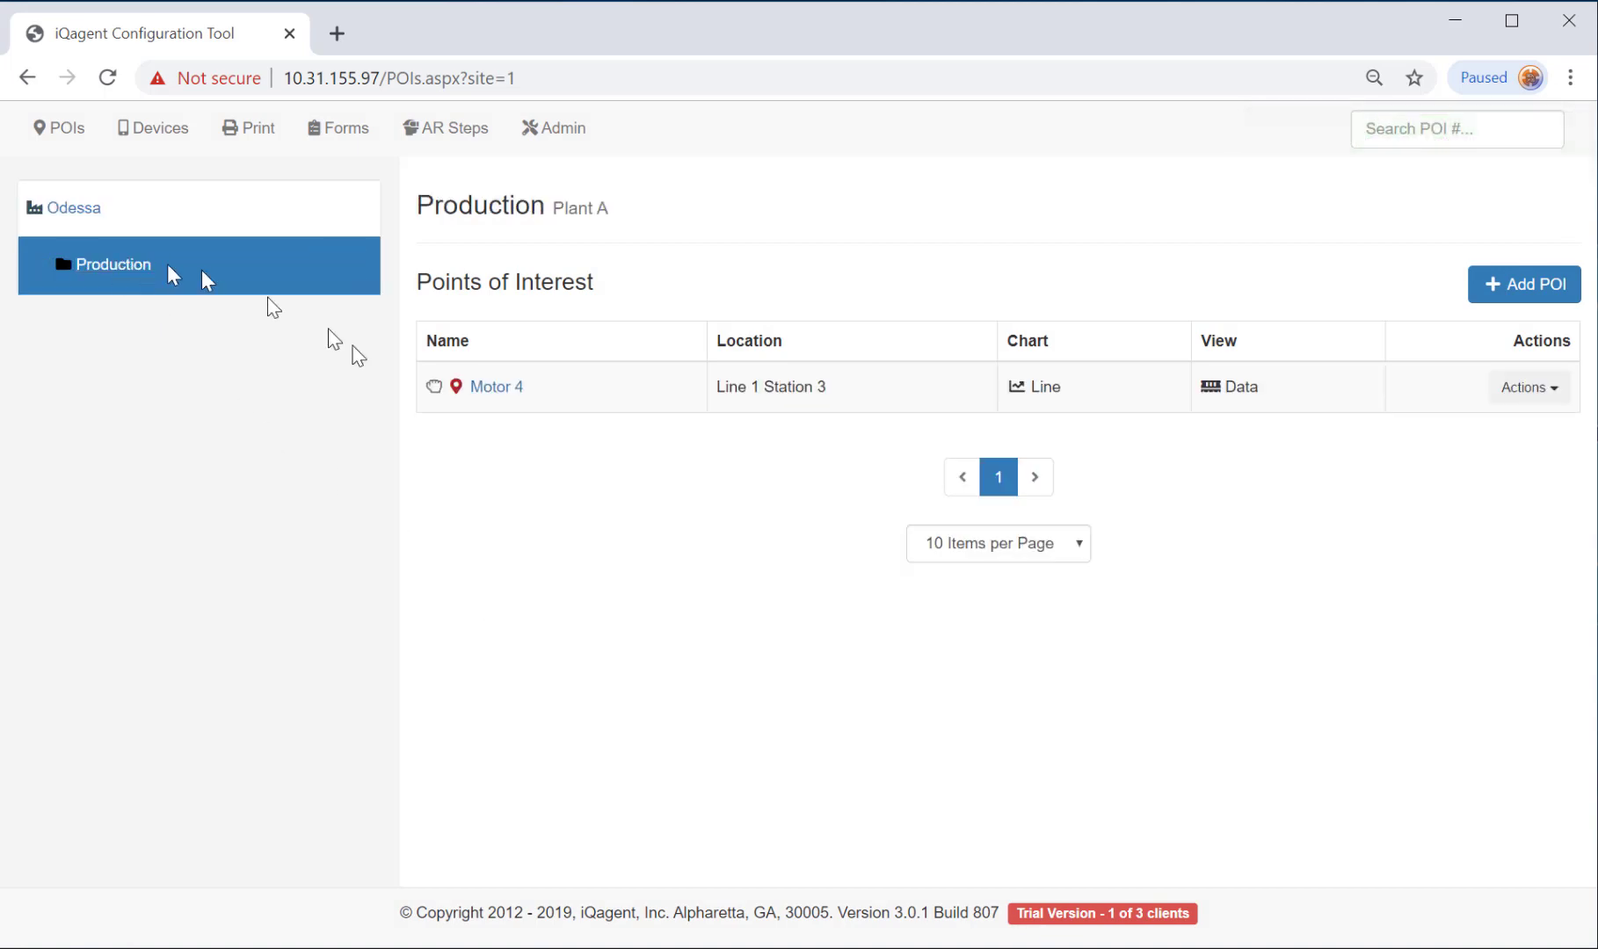
Open Motor 4's detail page with QR code 00001 and expand the Info View Add menu.
{"action": "left_click", "coordinate": [494, 389]}
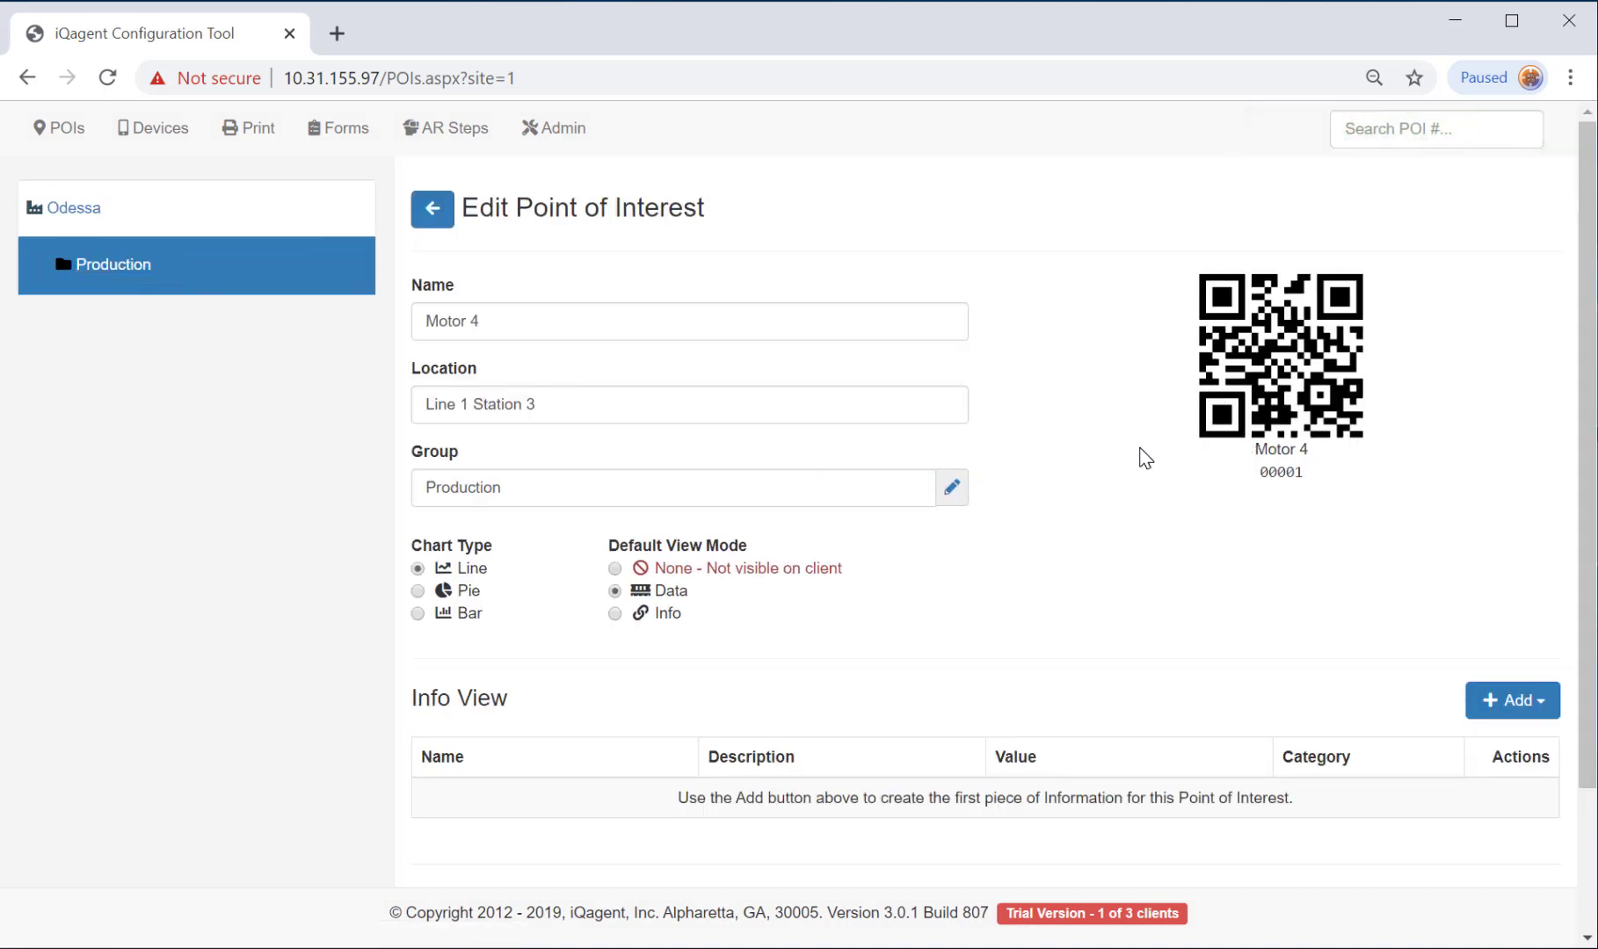
{"action": "scroll", "coordinate": [1144, 457], "scroll_direction": "down", "scroll_amount": 2}
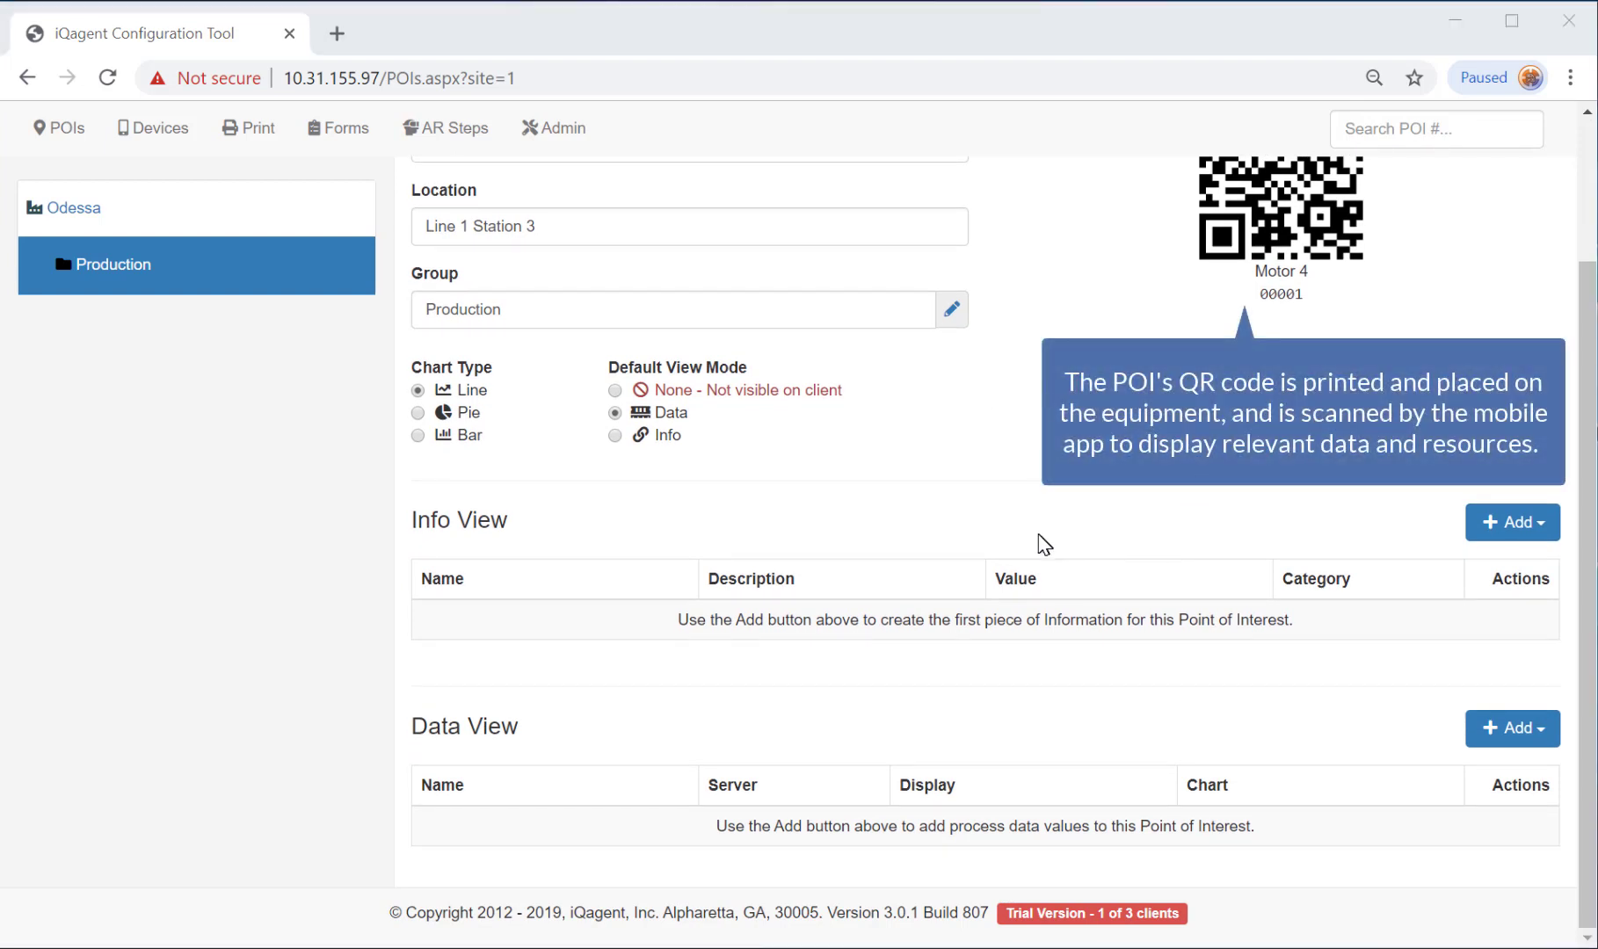
{"action": "left_click", "coordinate": [1513, 526]}
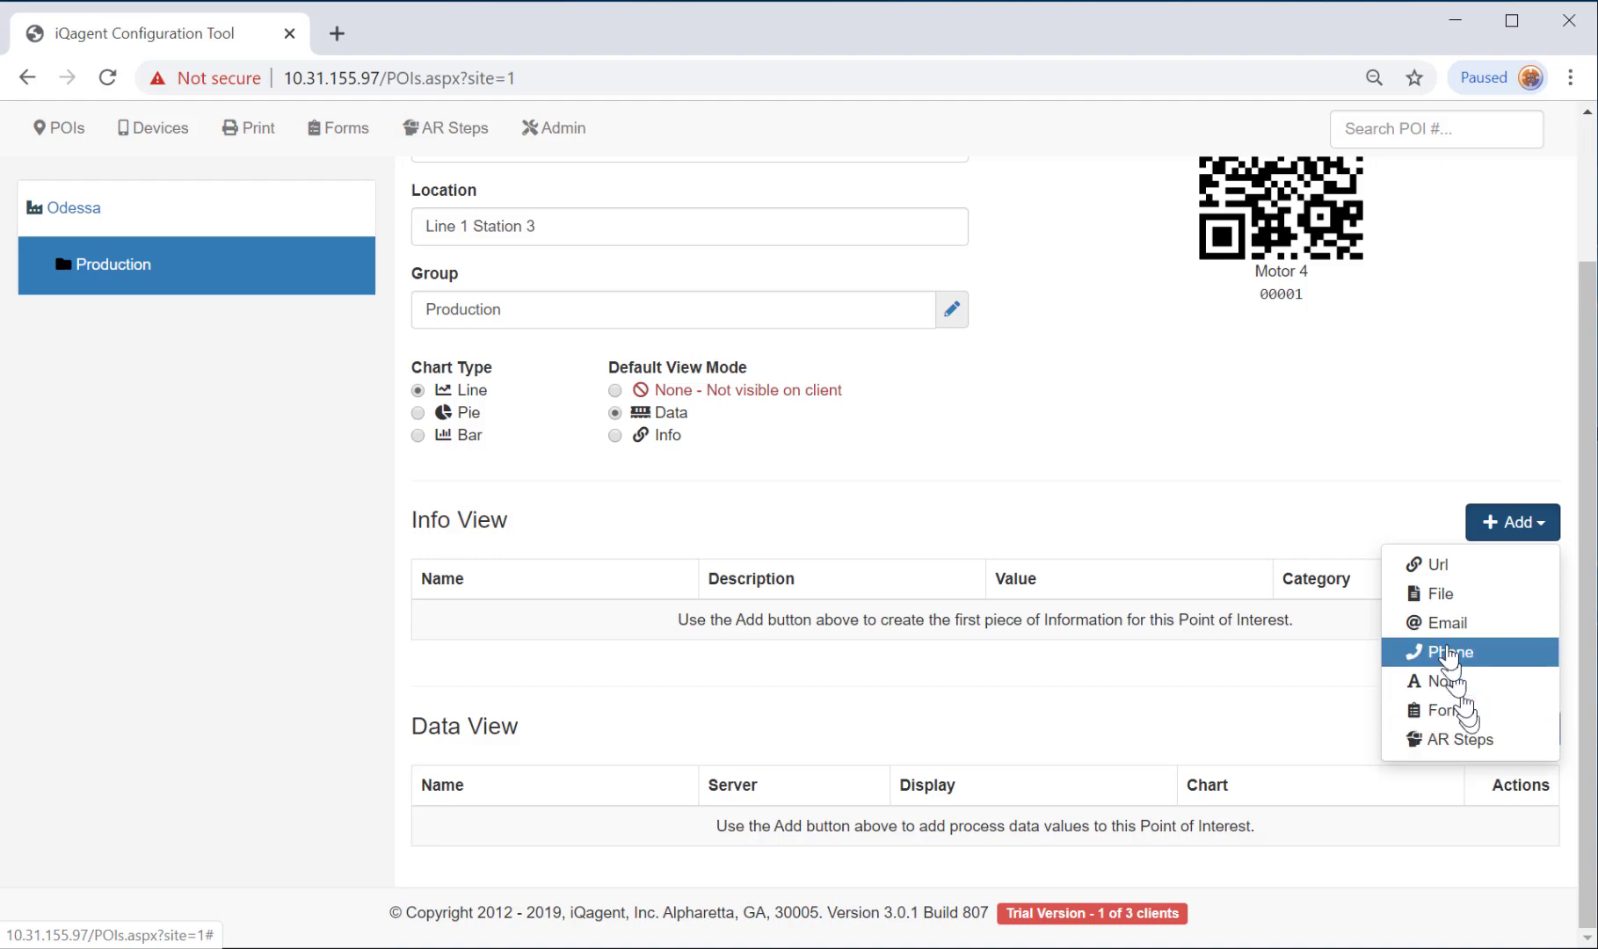
Add an info URL with the Siemens manual link, named RF200 IO Link, described as Tech Manual.
{"action": "left_click", "coordinate": [1442, 573]}
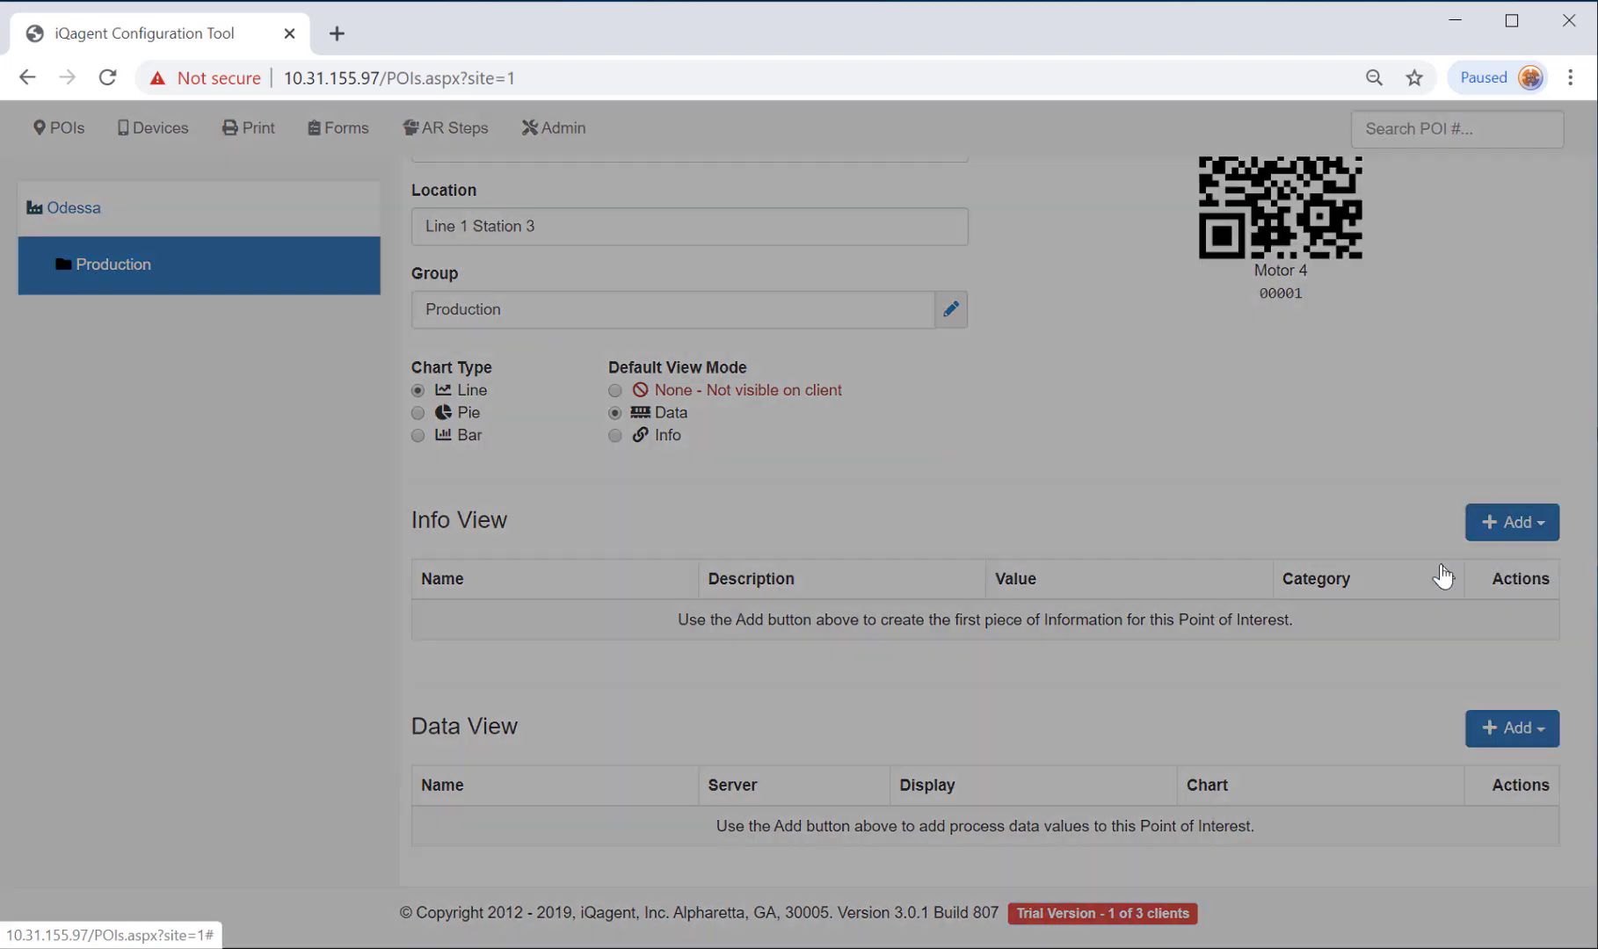
{"action": "left_click", "coordinate": [678, 510]}
{"action": "type", "text": "ry.siemens.com/dl/files/859/60641859/att_862332/v1/BA_RF200-IO-Link_76_en-US.pdf"}
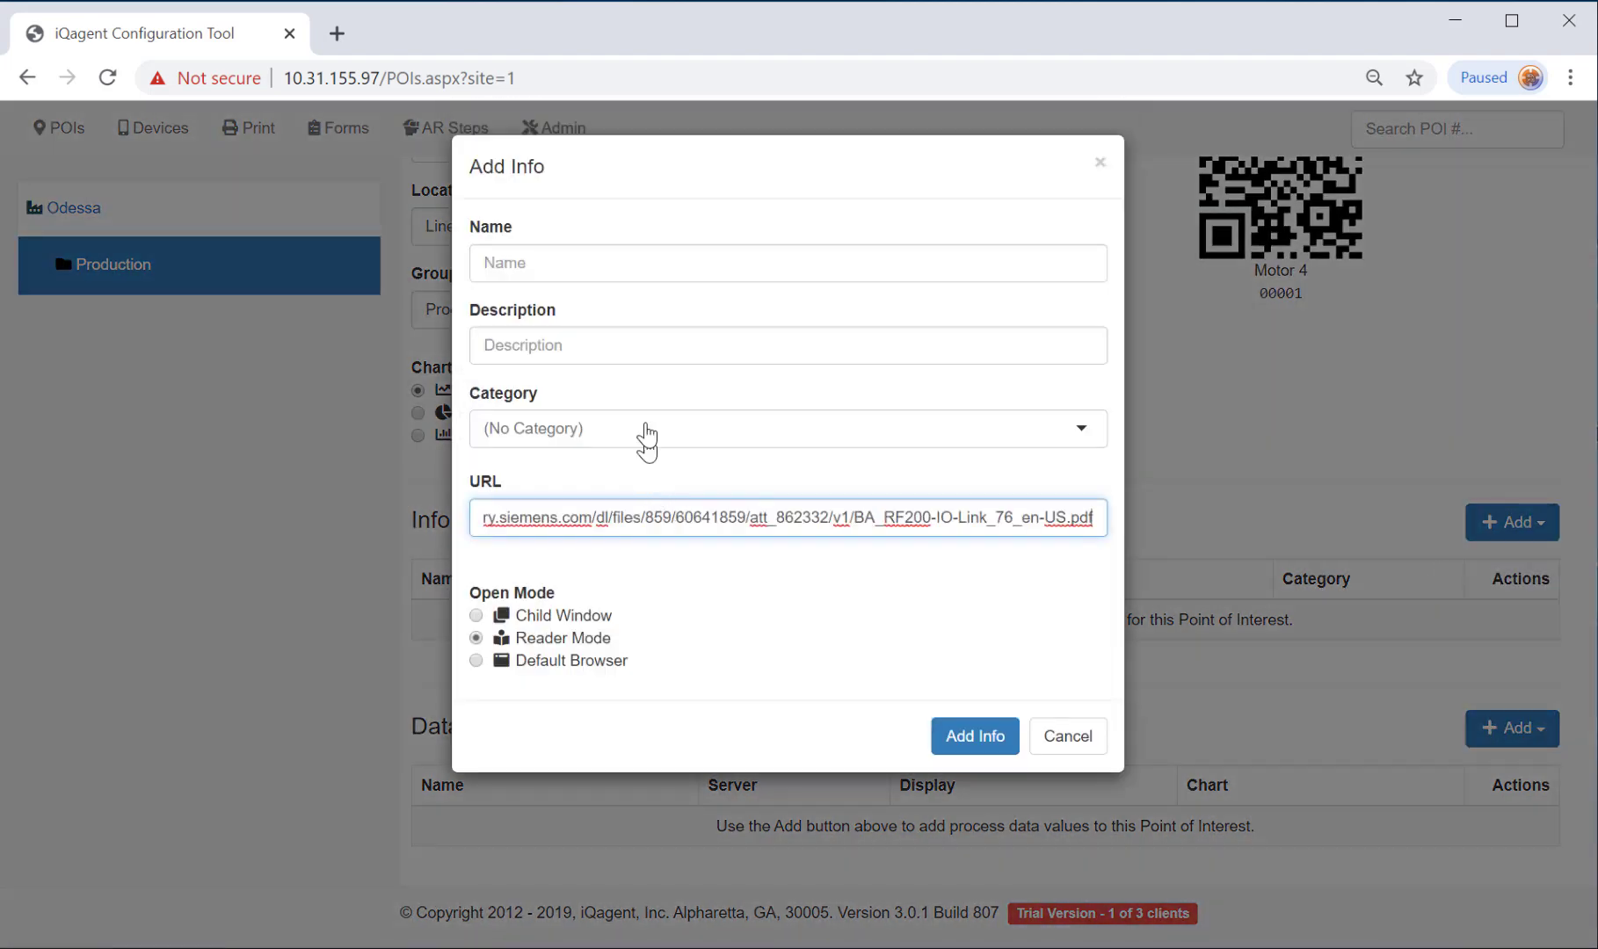
{"action": "left_click", "coordinate": [631, 344]}
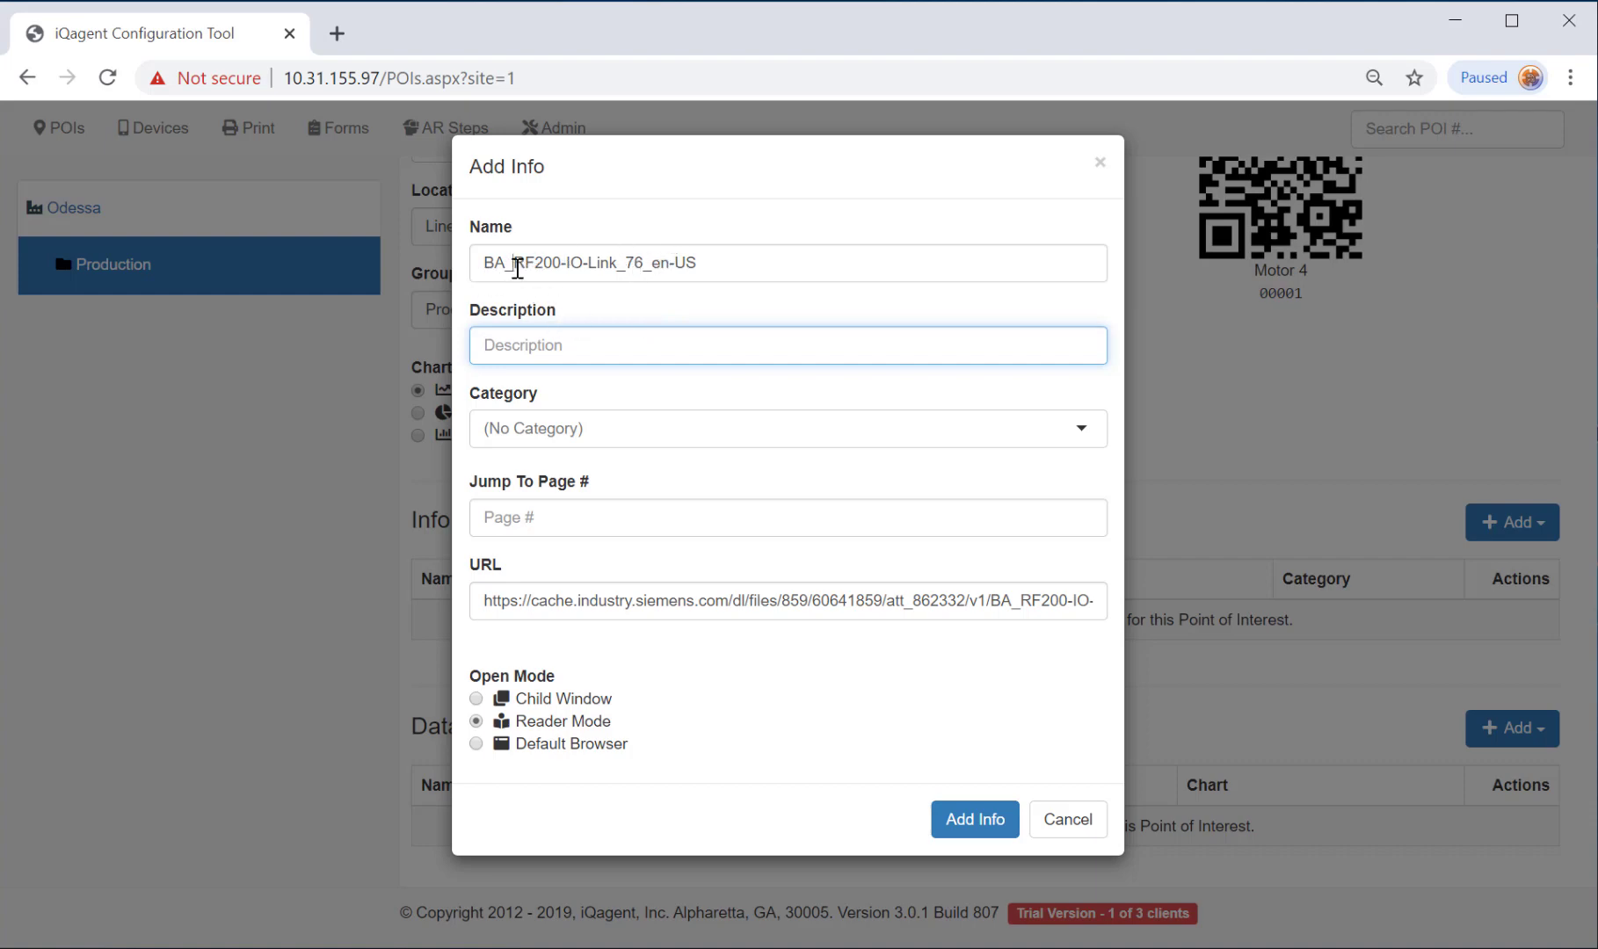
{"action": "left_click_drag", "start_coordinate": [513, 263], "coordinate": [412, 264]}
{"action": "key", "text": "BackSpace"}
{"action": "left_click", "coordinate": [533, 262]}
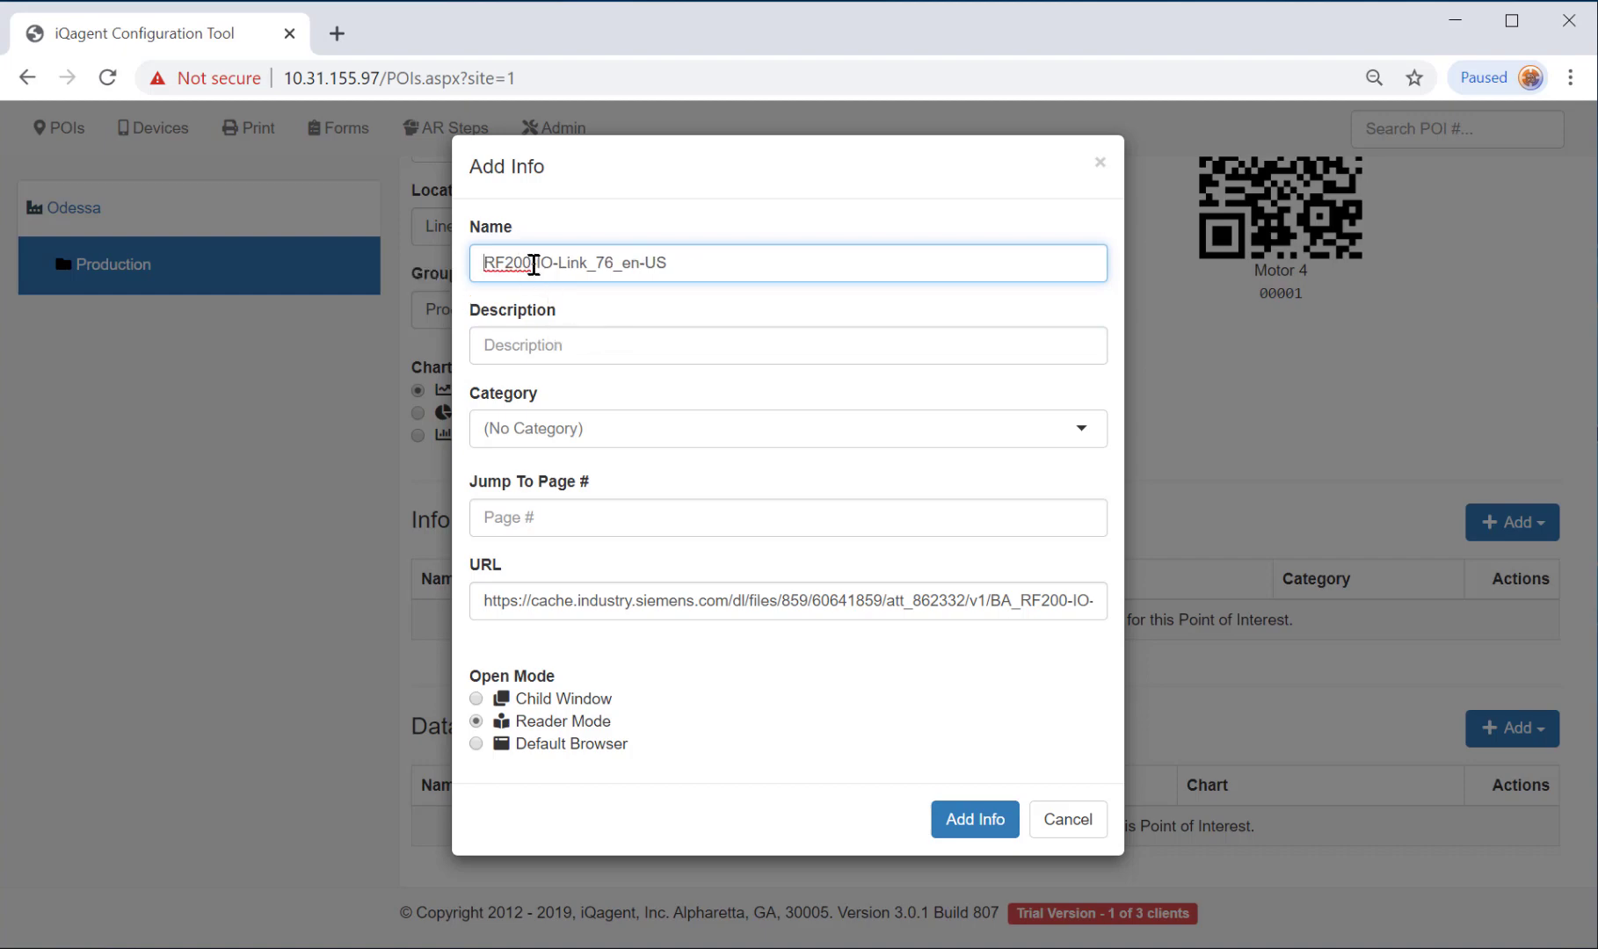
{"action": "left_click", "coordinate": [621, 347]}
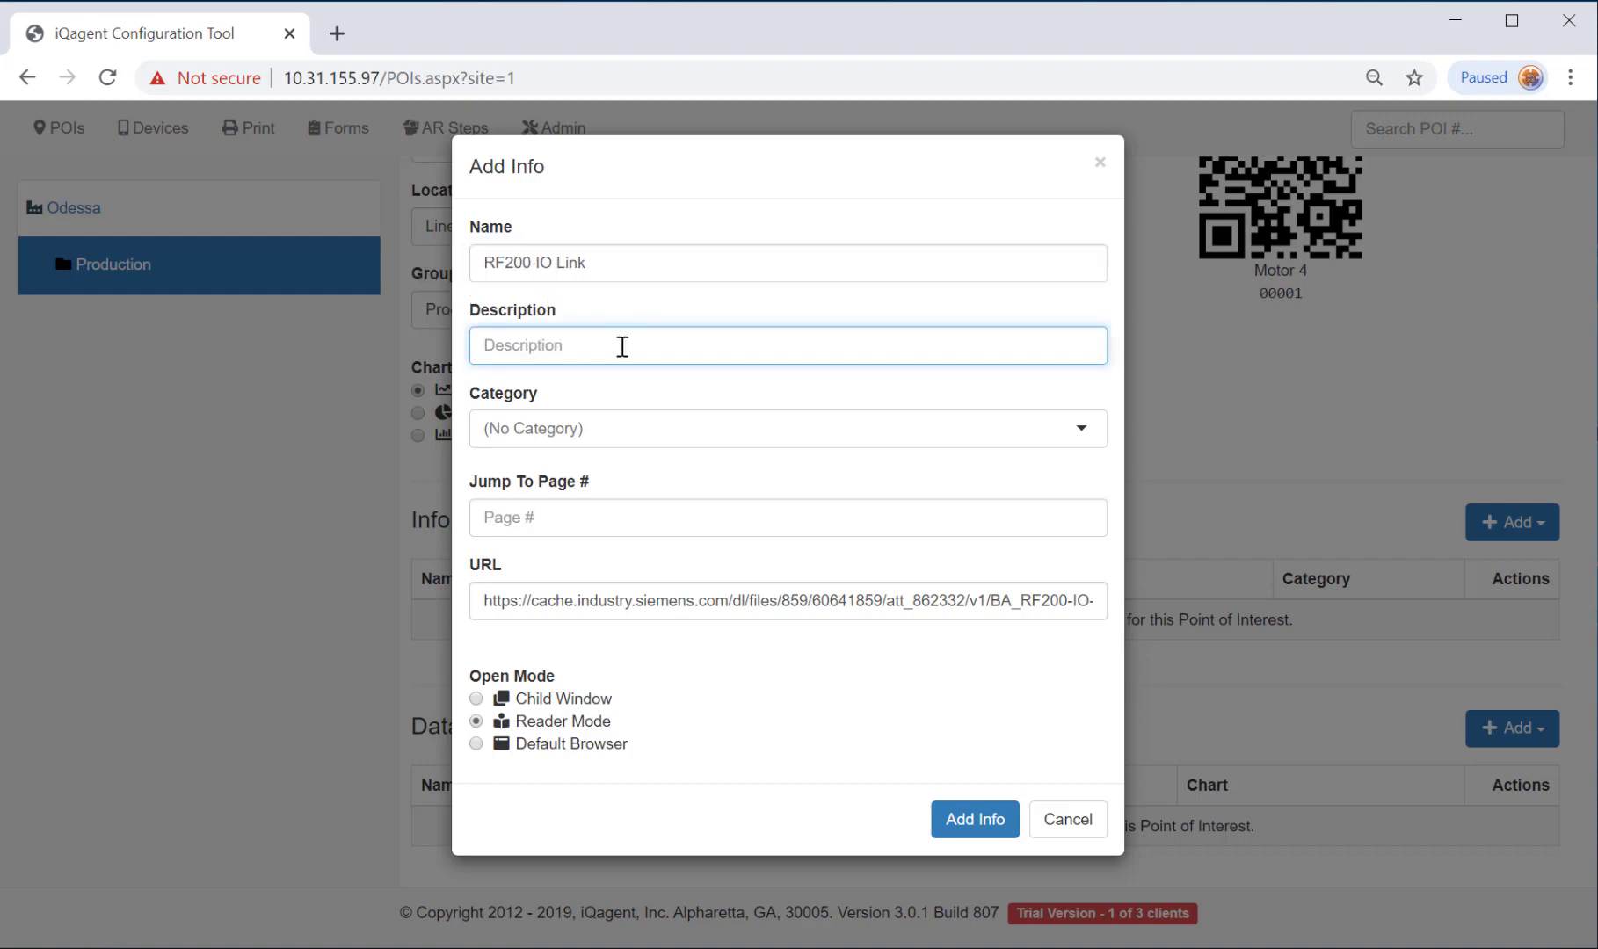
{"action": "type", "text": "Tech Manual"}
Create the 'technical docs' category for the entry and save it.
{"action": "left_click", "coordinate": [870, 443]}
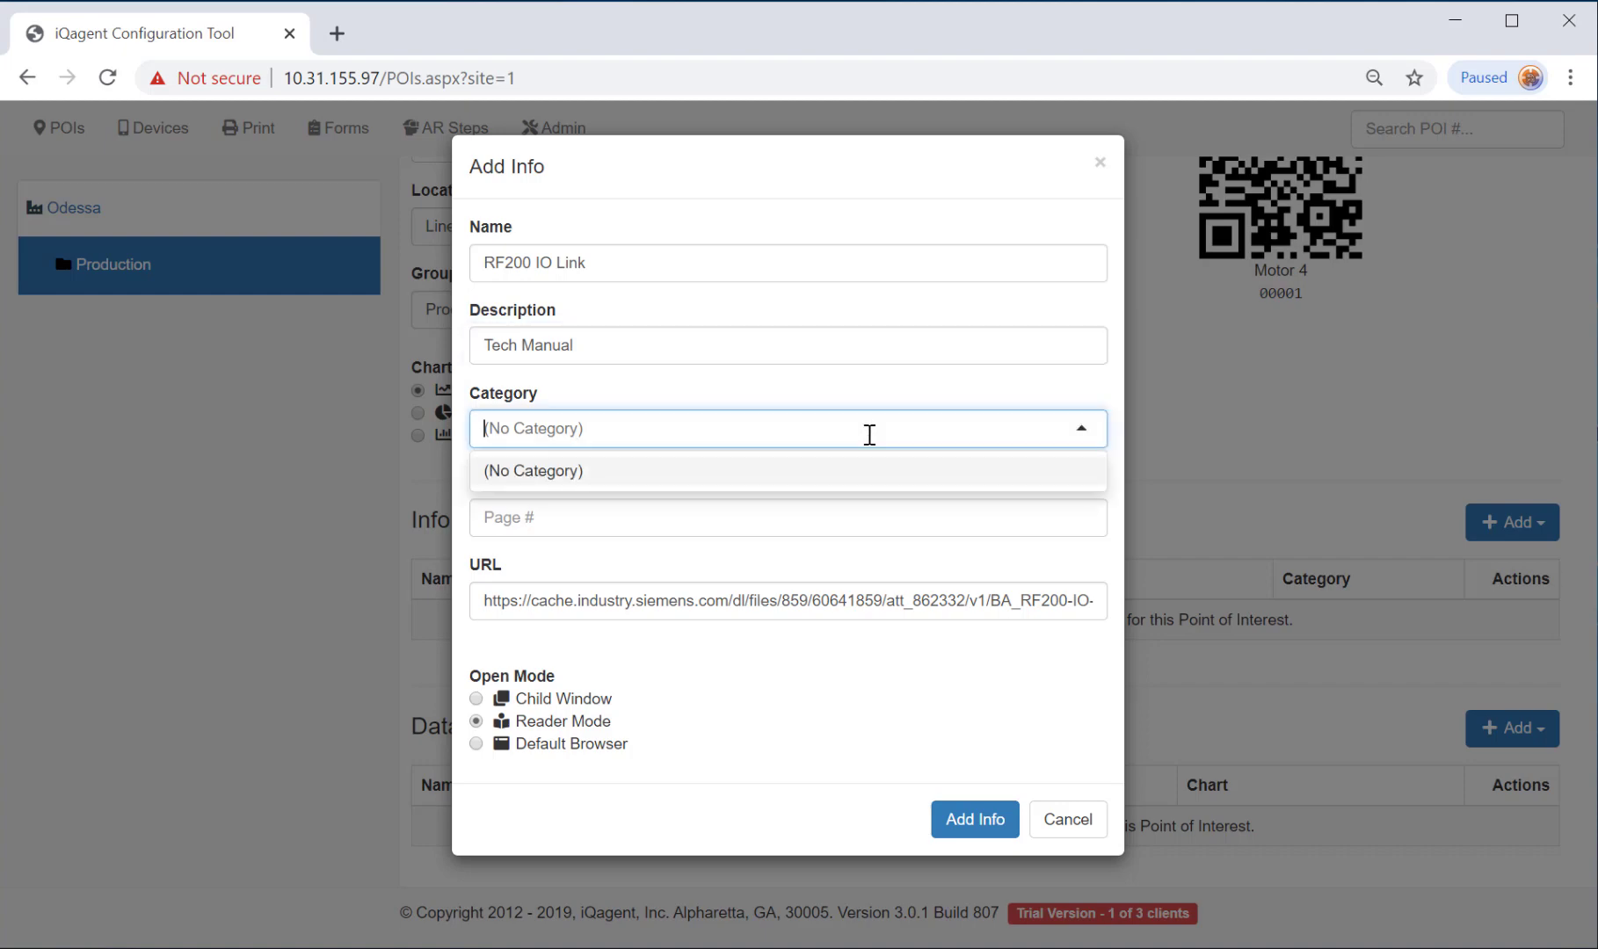
{"action": "left_click", "coordinate": [869, 435]}
{"action": "type", "text": "t"}
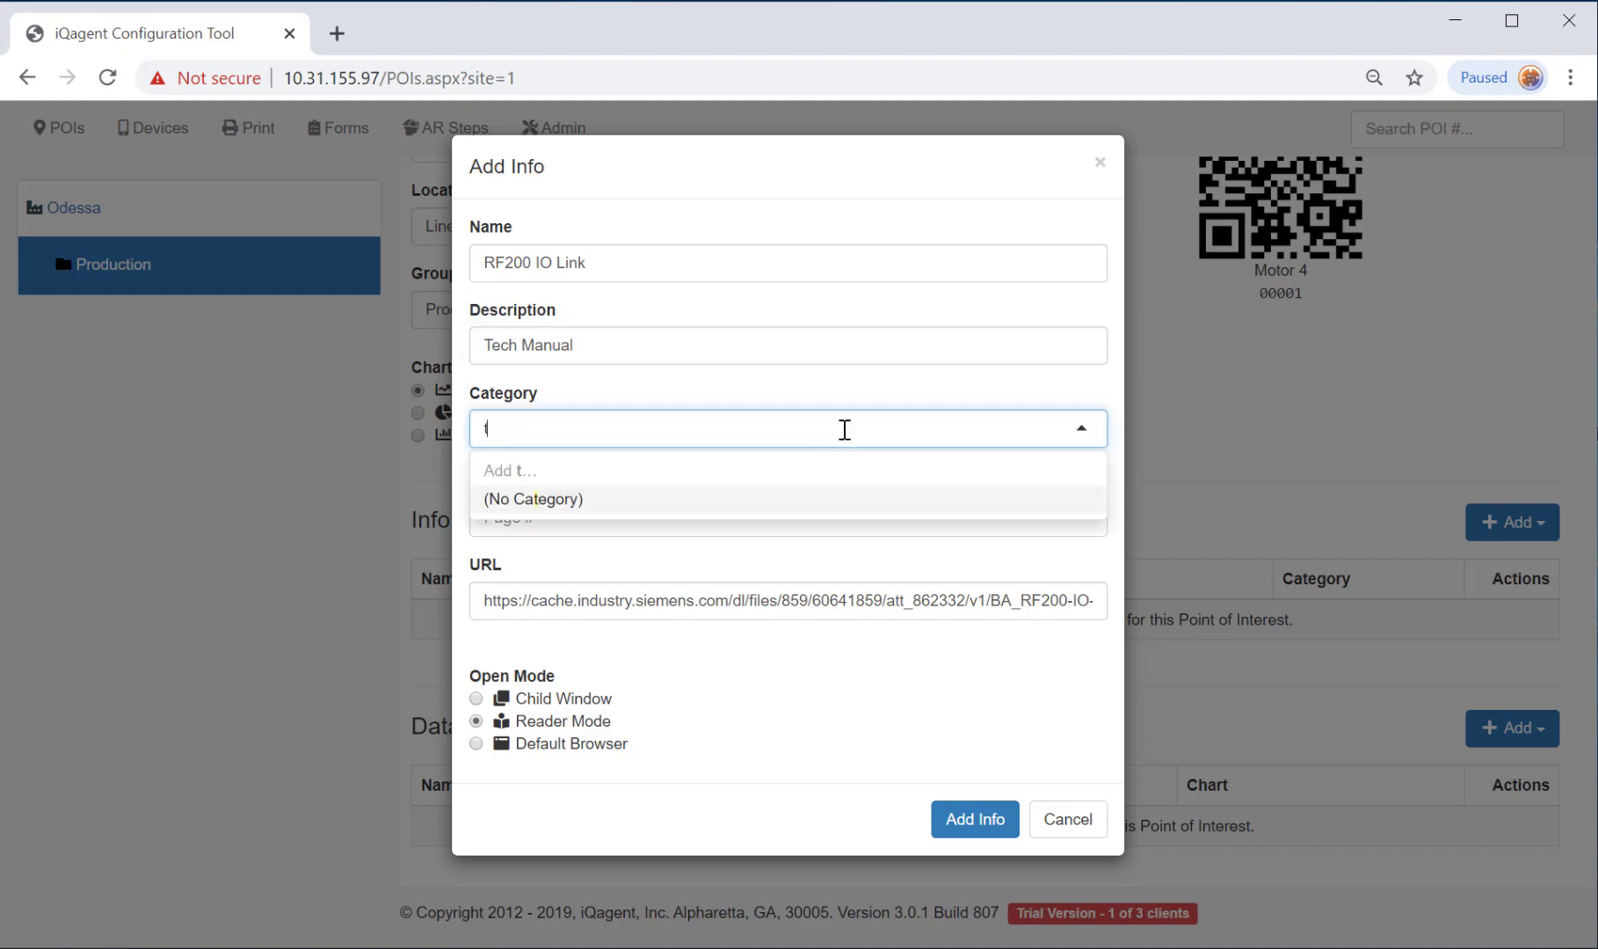
{"action": "type", "text": "echnical docs"}
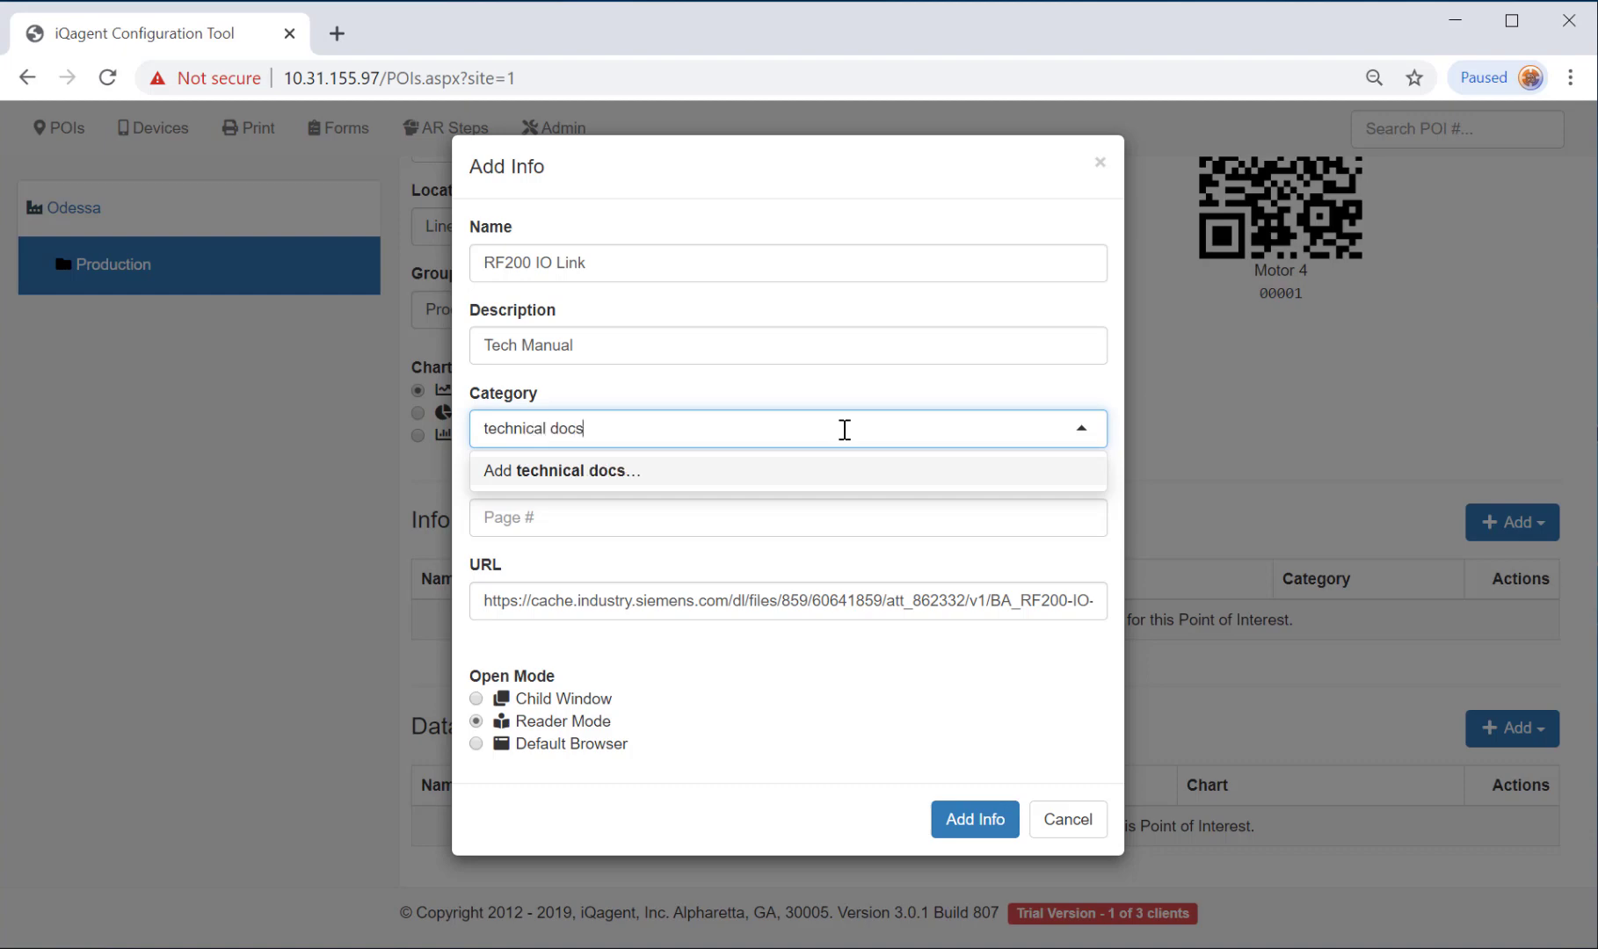
{"action": "left_click", "coordinate": [620, 476]}
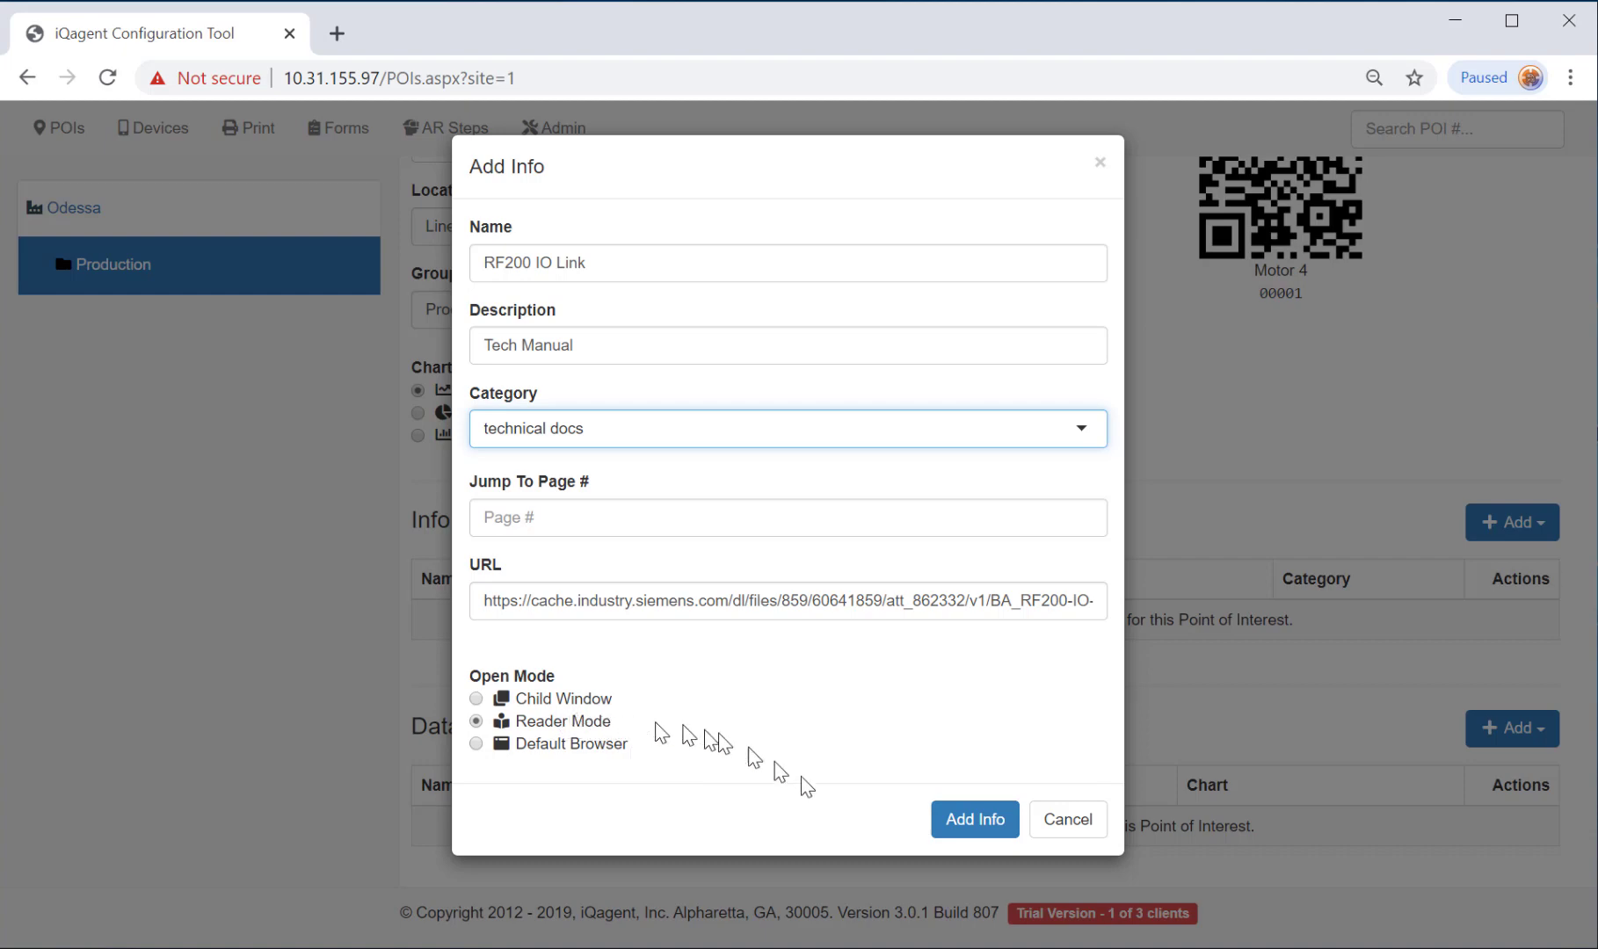
{"action": "left_click", "coordinate": [976, 822]}
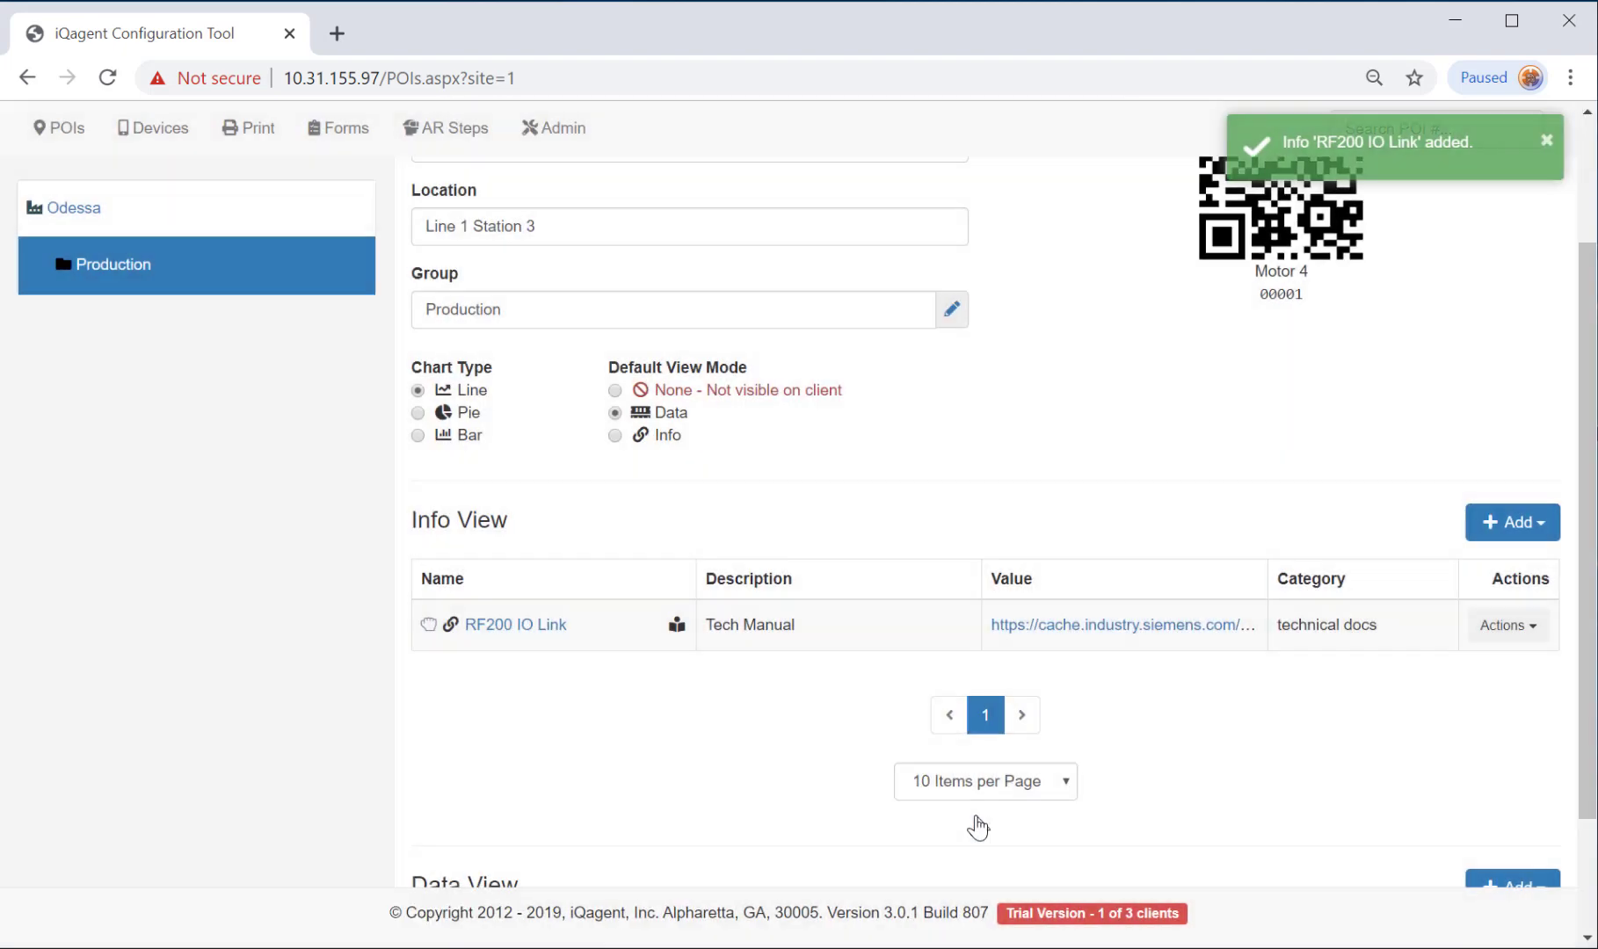
Open the SIMATIC RF200 IO-Link manual PDF in a new tab, then return to the configuration tab.
{"action": "left_click", "coordinate": [1158, 632]}
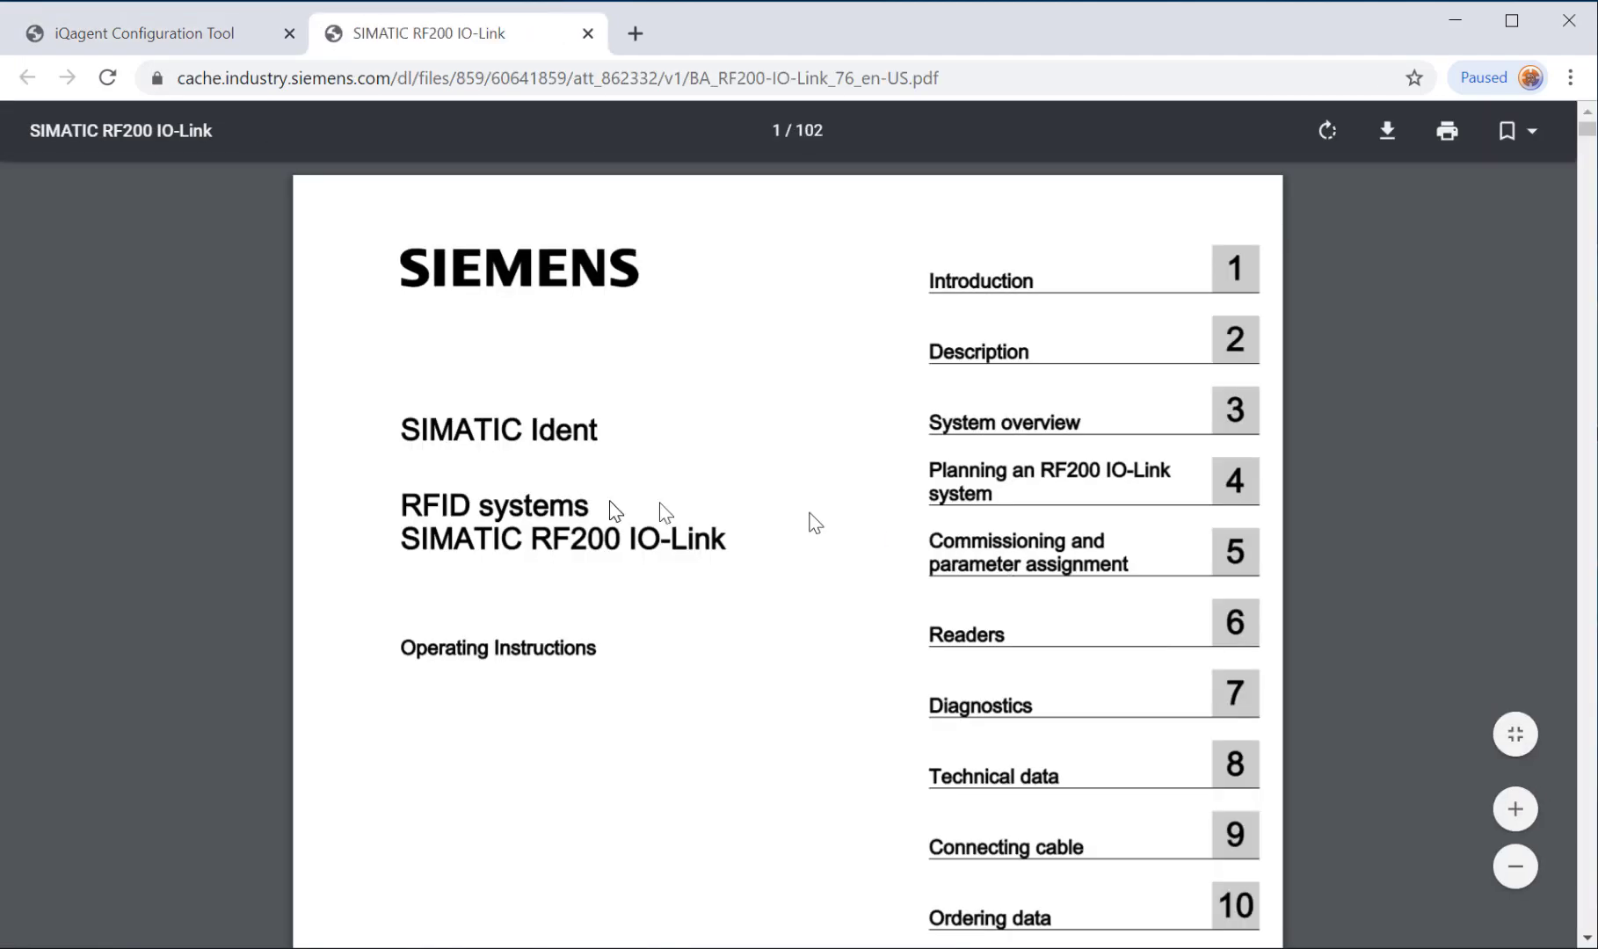
{"action": "scroll", "coordinate": [857, 540], "scroll_direction": "down", "scroll_amount": 4}
{"action": "scroll", "coordinate": [857, 541], "scroll_direction": "up", "scroll_amount": 4}
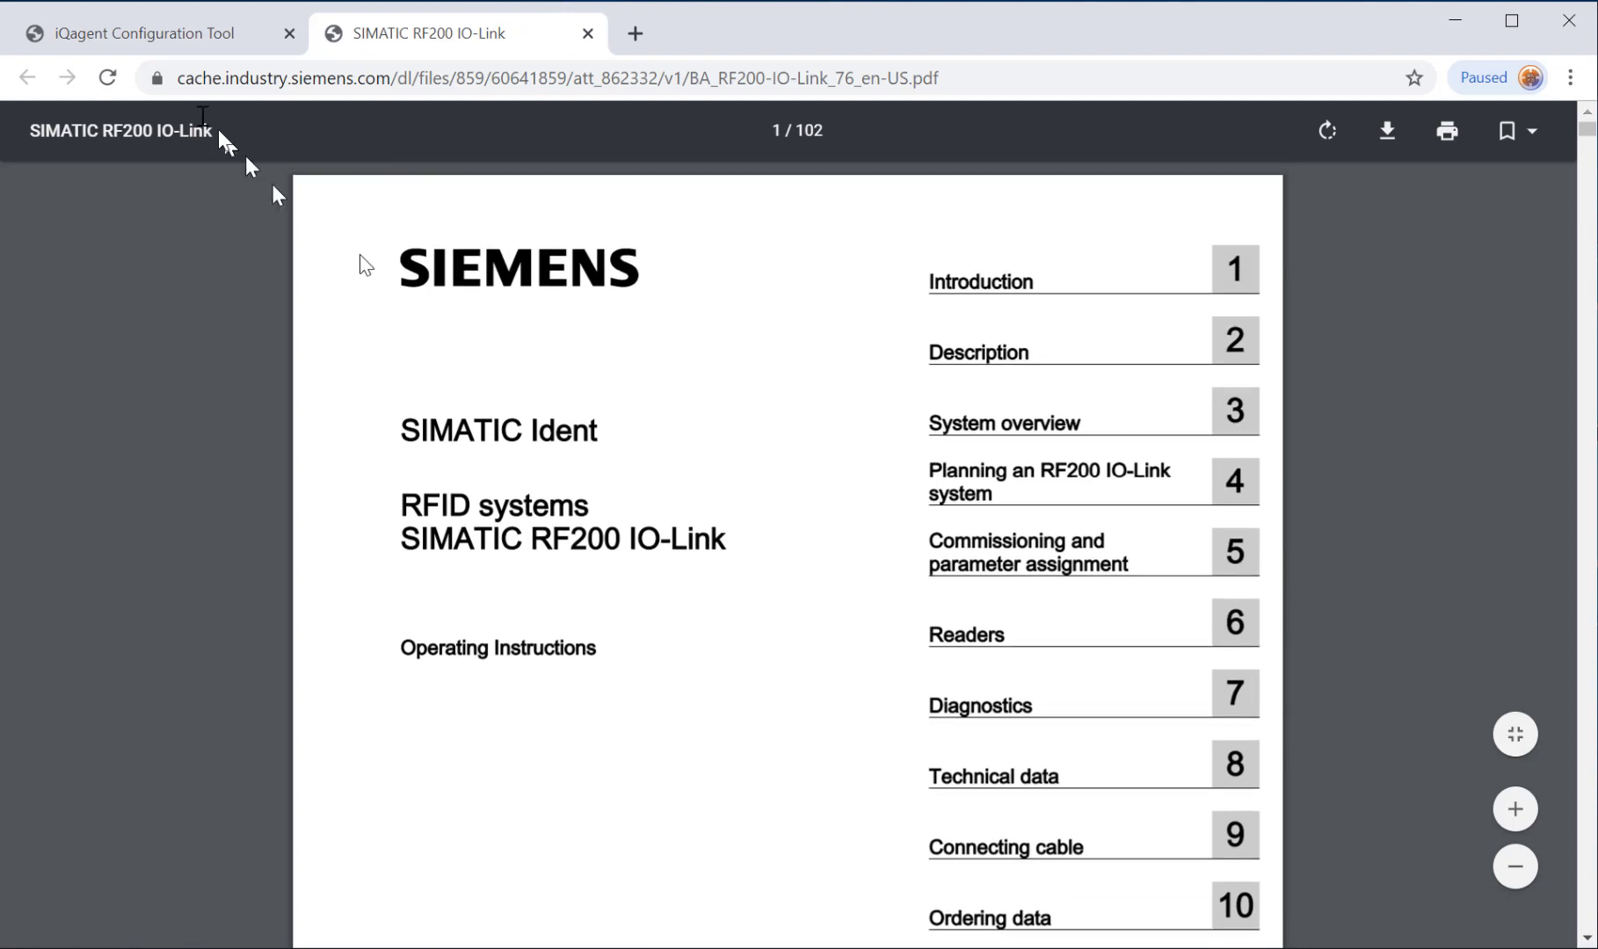
{"action": "left_click", "coordinate": [136, 34]}
{"action": "left_click", "coordinate": [1529, 524]}
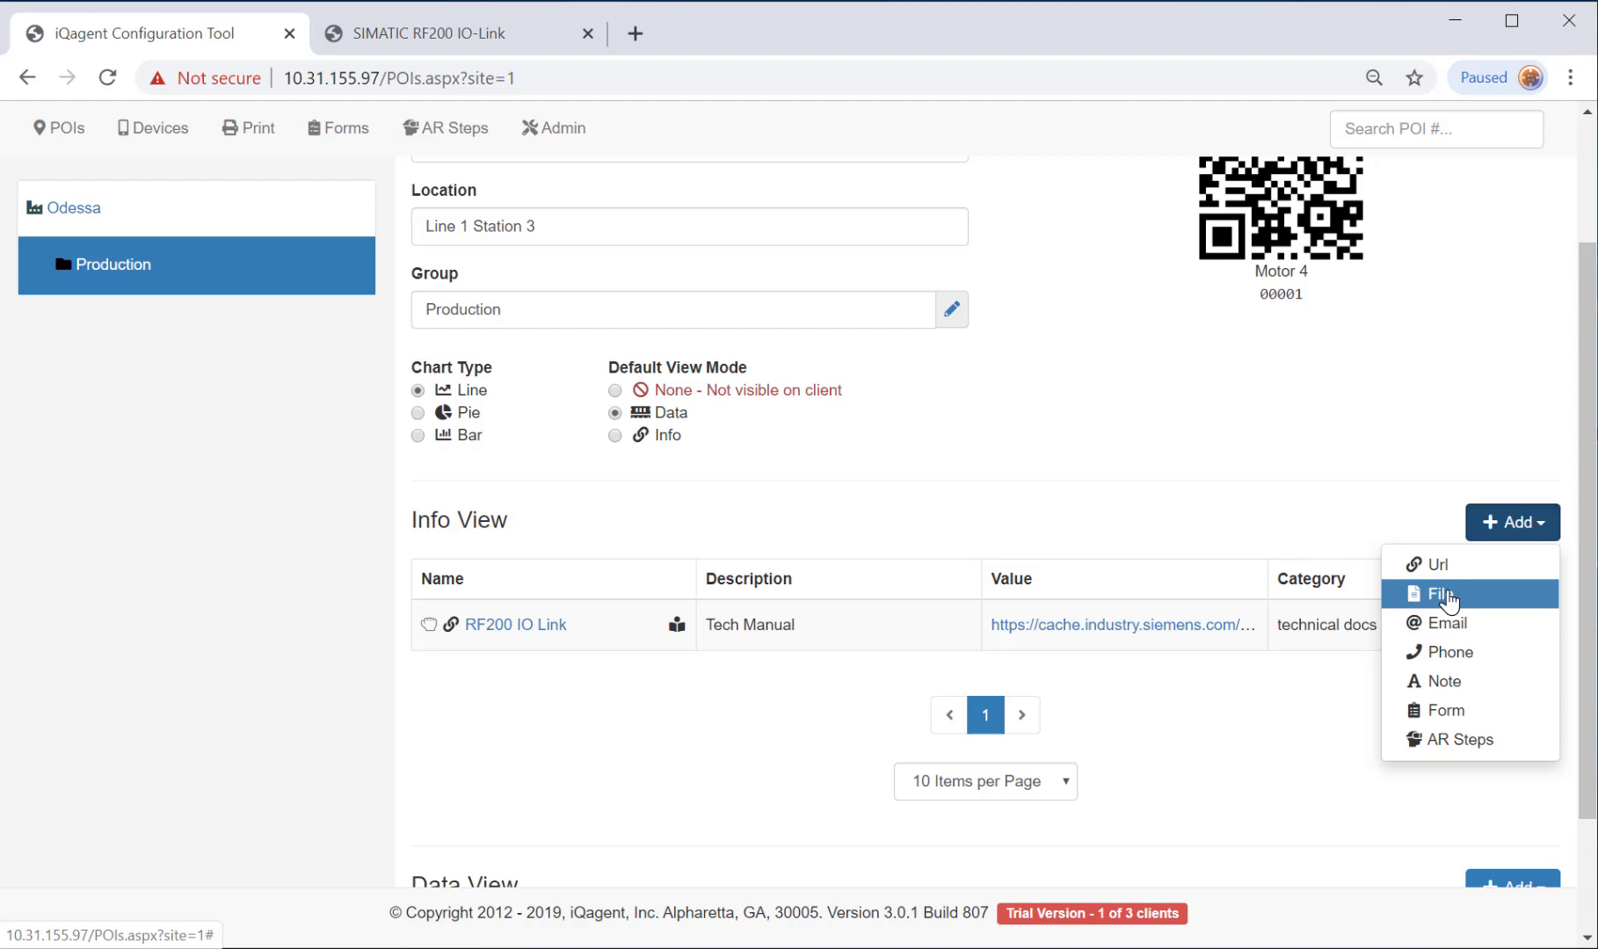
Upload capacitor_partslist.pdf from Desktop\Roll Motor as 'capacitor partslist', v4.5, category technical docs.
{"action": "left_click", "coordinate": [1441, 595]}
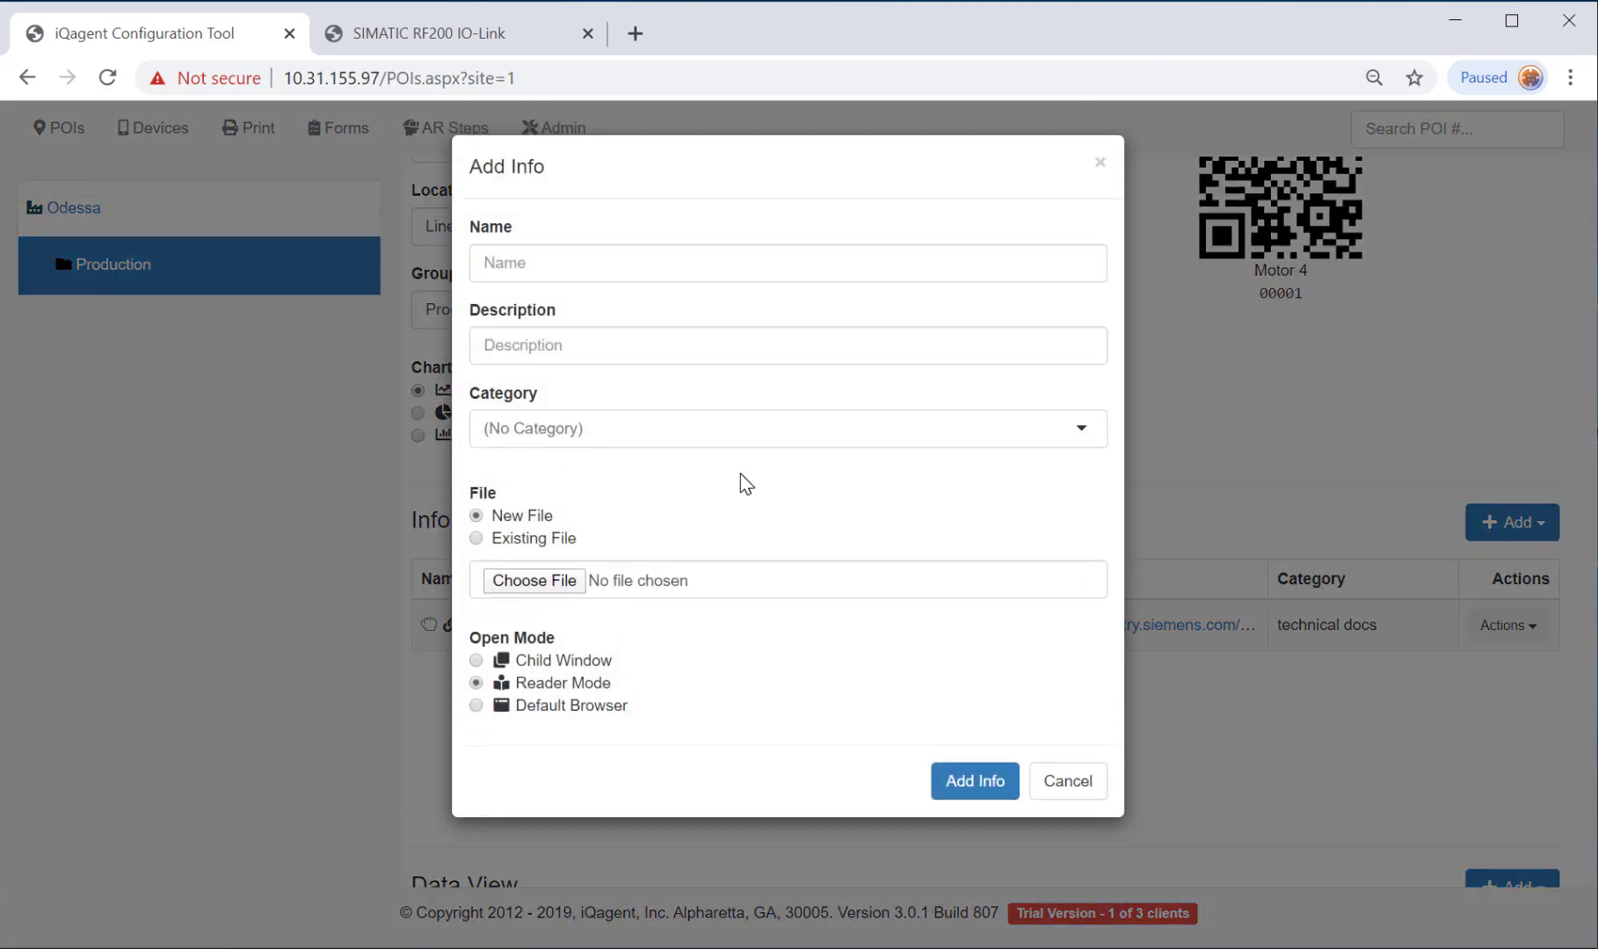
{"action": "left_click", "coordinate": [518, 587]}
{"action": "left_click", "coordinate": [100, 586]}
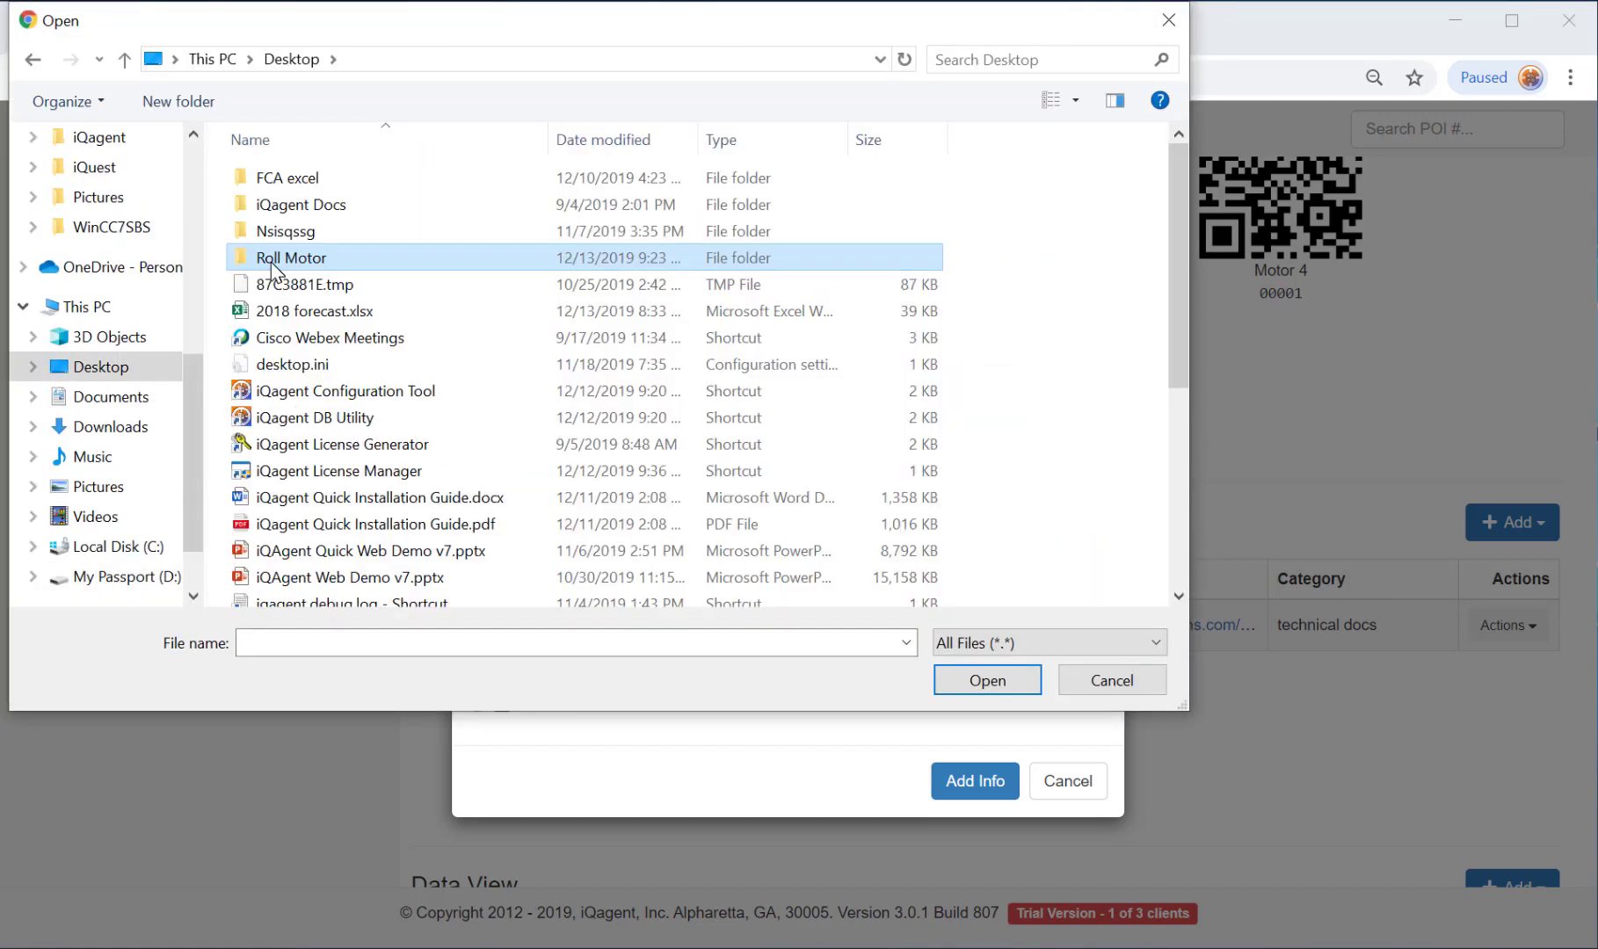
{"action": "double_click", "coordinate": [271, 262]}
{"action": "left_click", "coordinate": [562, 220]}
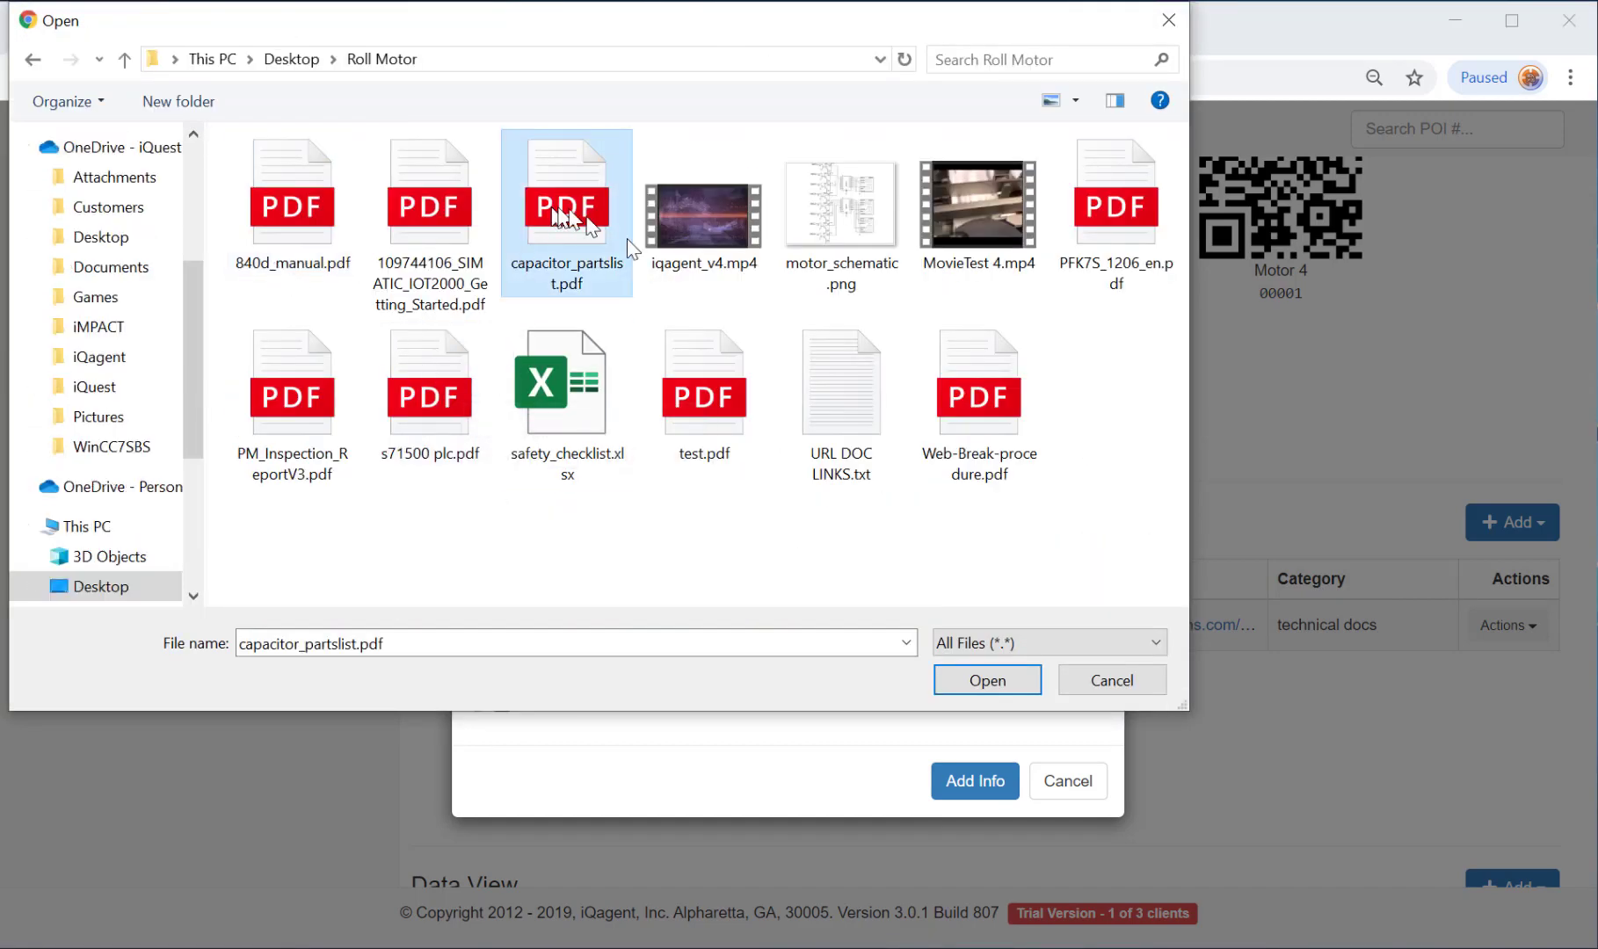
{"action": "left_click", "coordinate": [966, 666]}
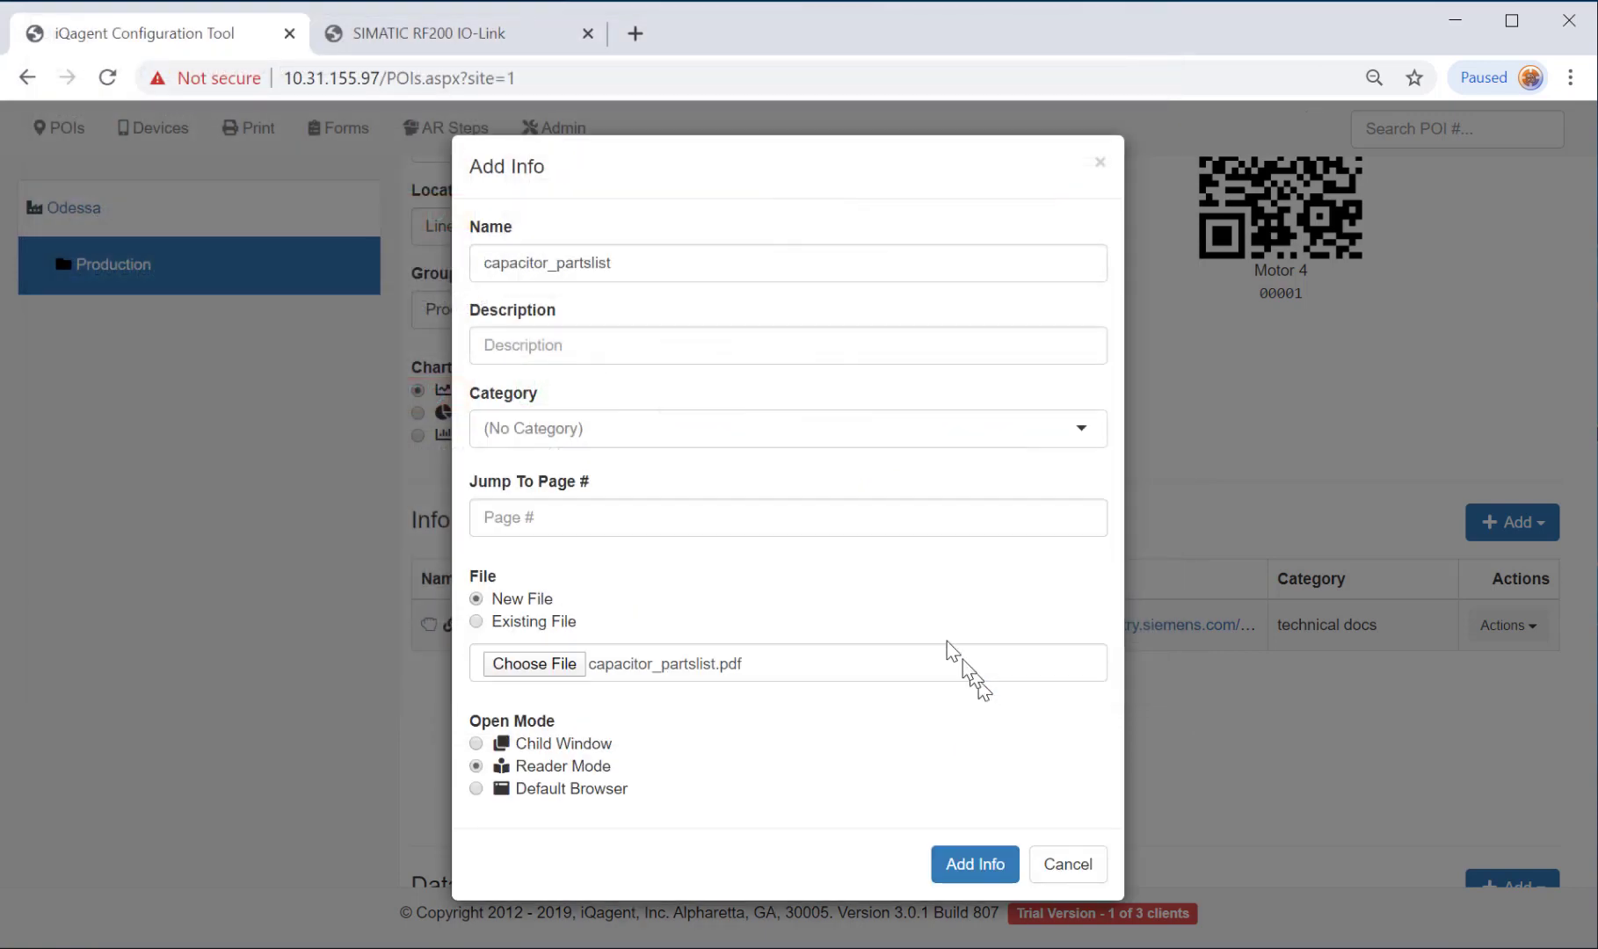
{"action": "left_click", "coordinate": [555, 266]}
{"action": "key", "text": "BackSpace"}
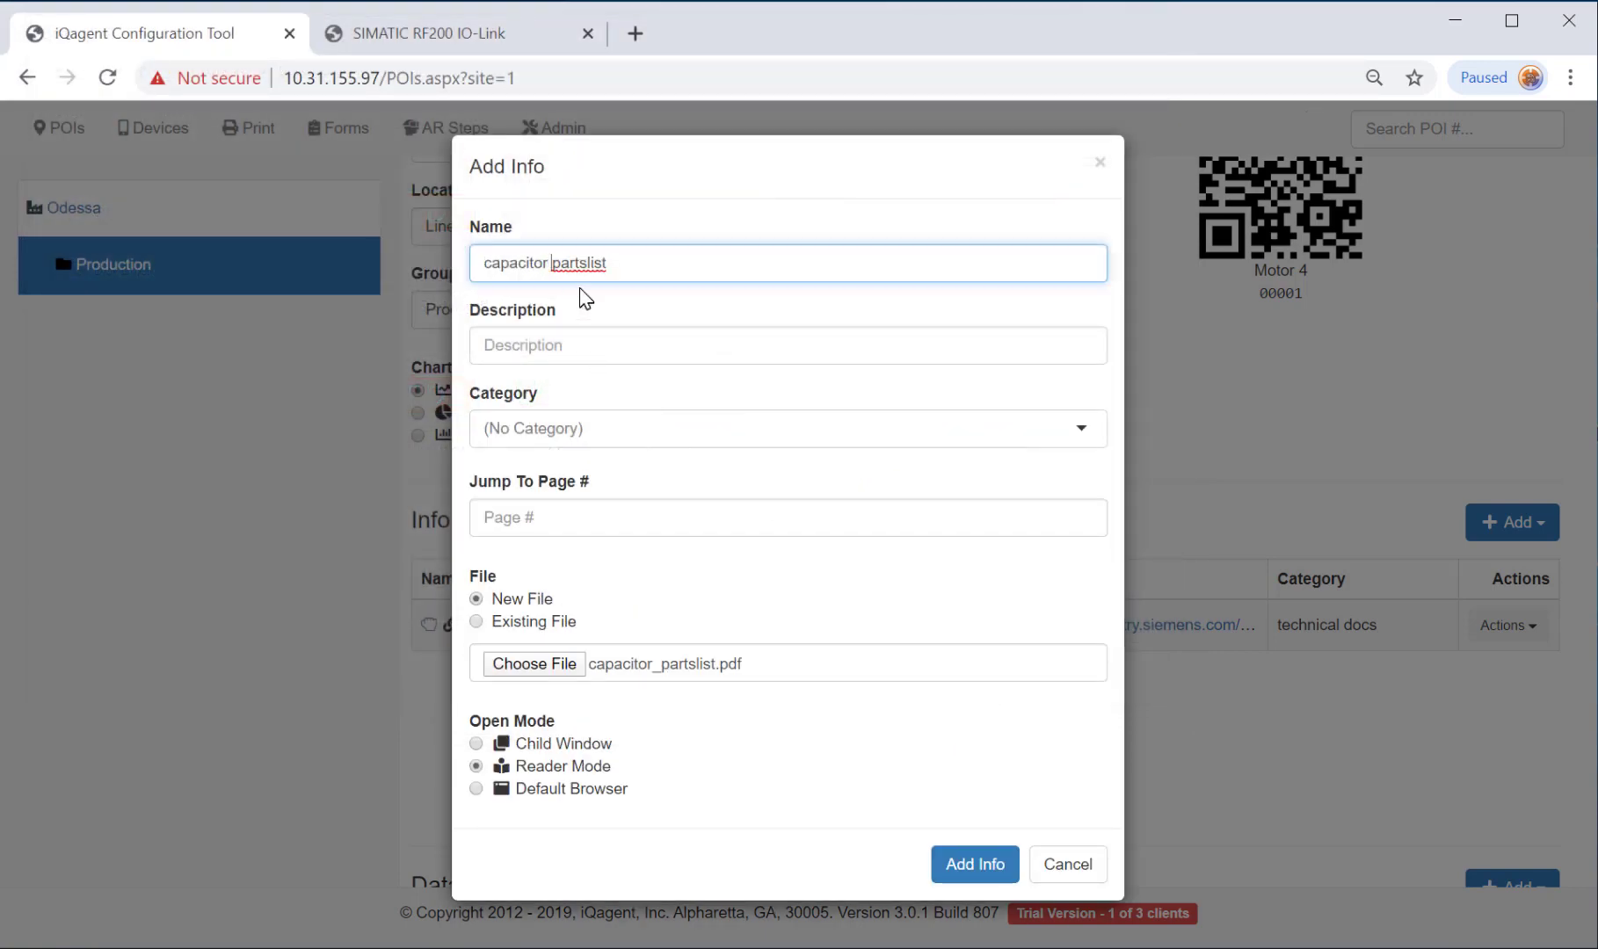
{"action": "left_click", "coordinate": [571, 349]}
{"action": "type", "text": "v4.5"}
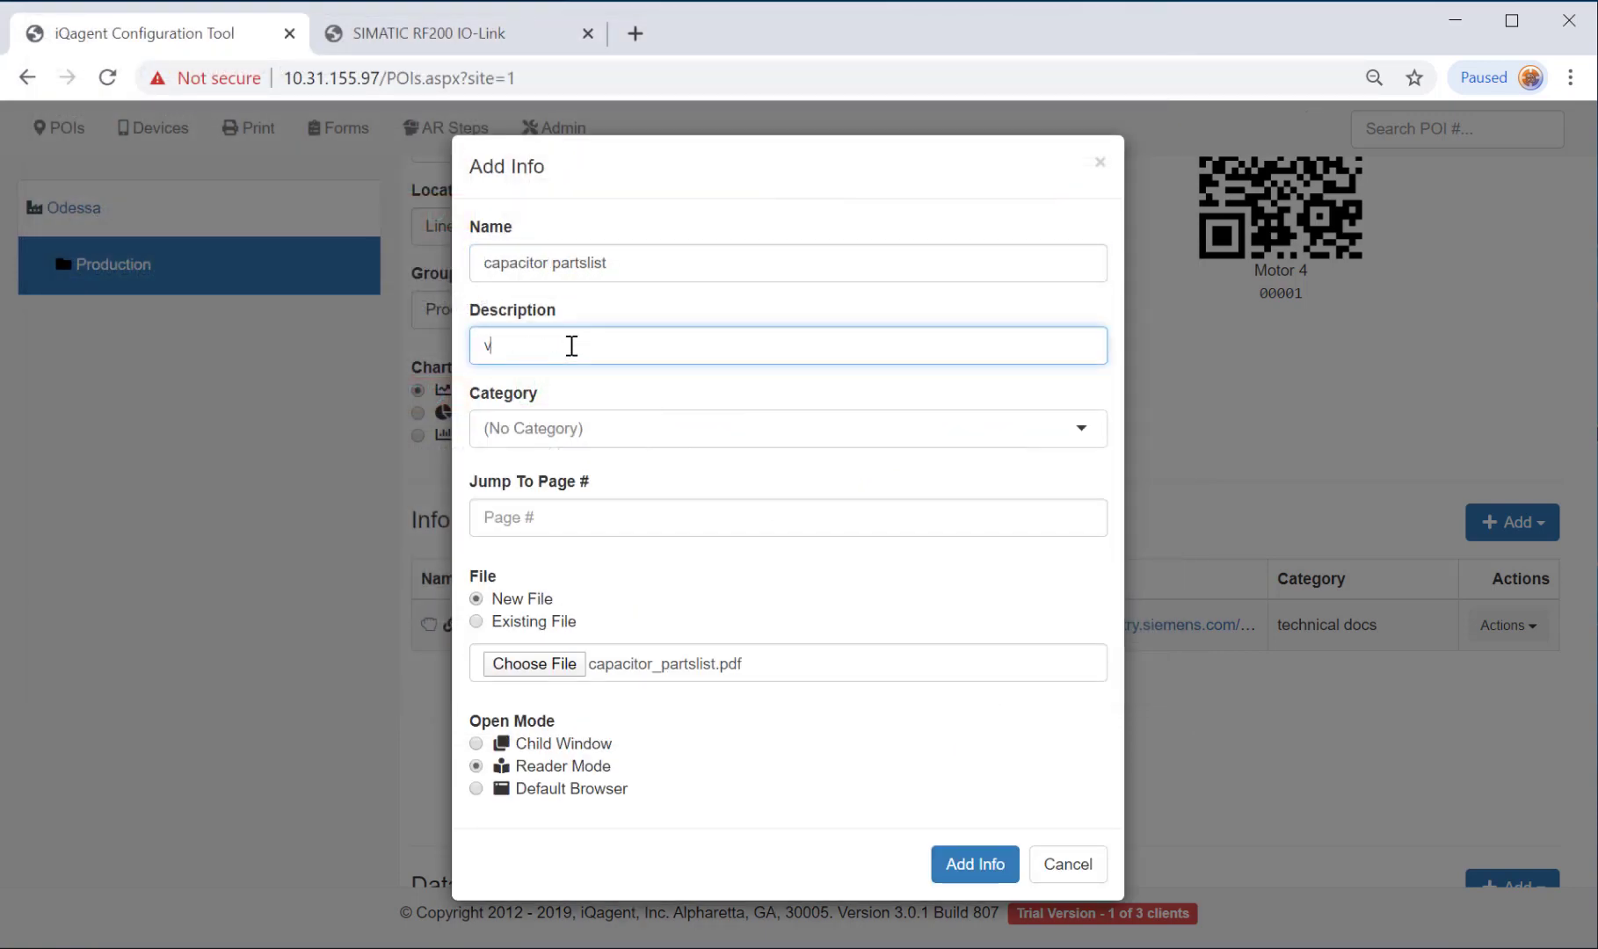
{"action": "left_click", "coordinate": [668, 434]}
{"action": "left_click", "coordinate": [582, 501]}
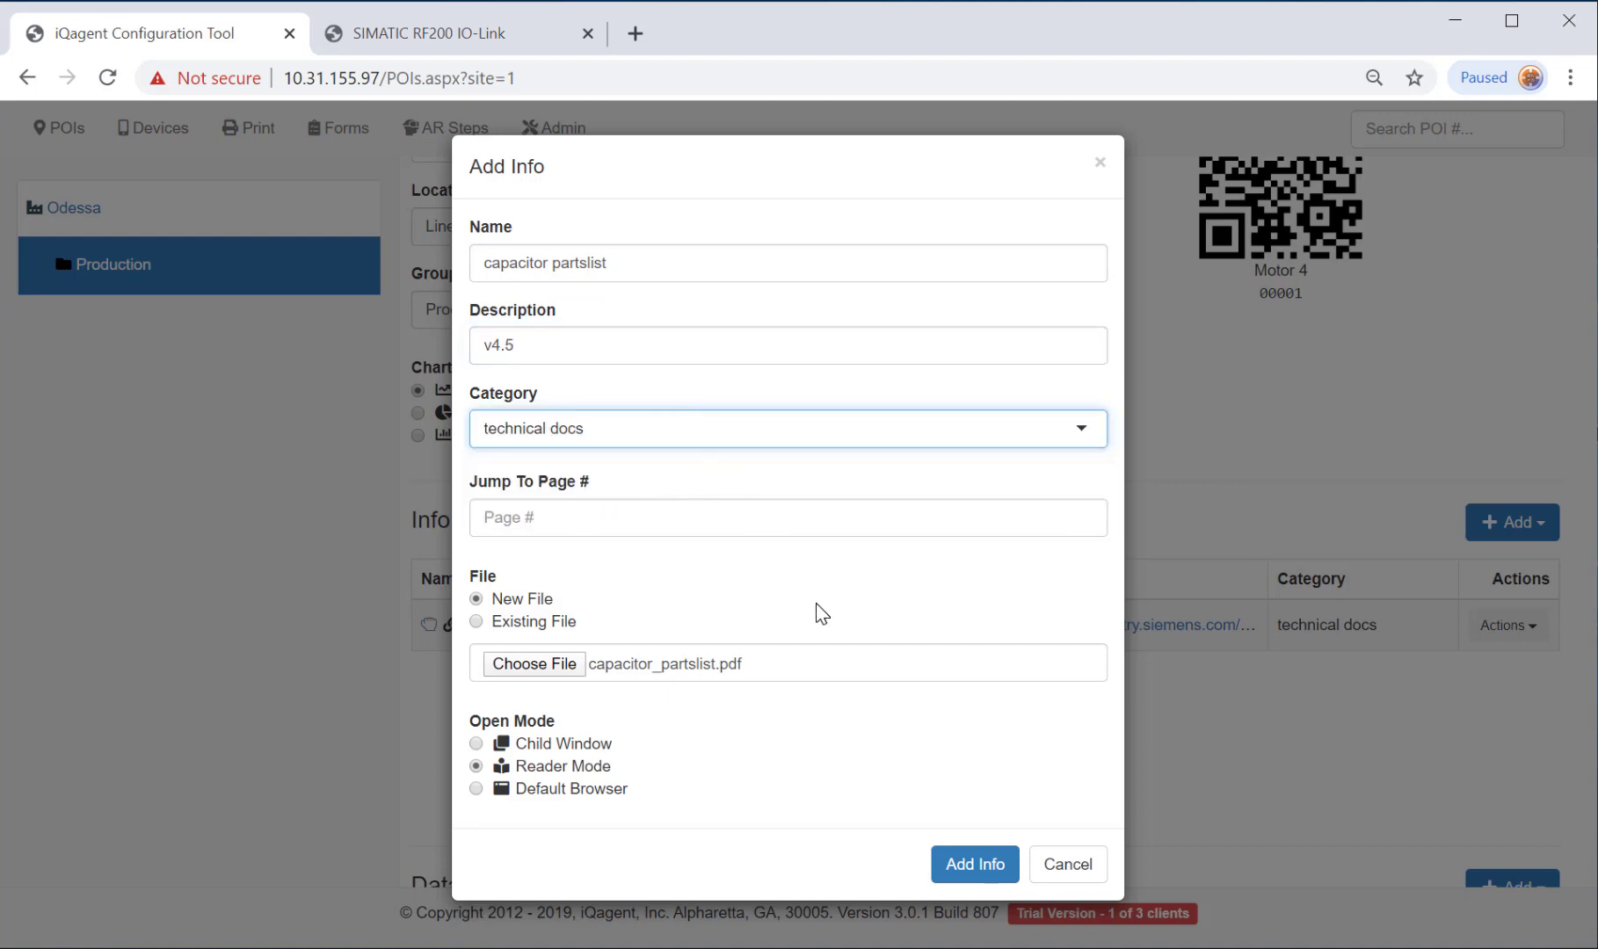
{"action": "left_click", "coordinate": [961, 872]}
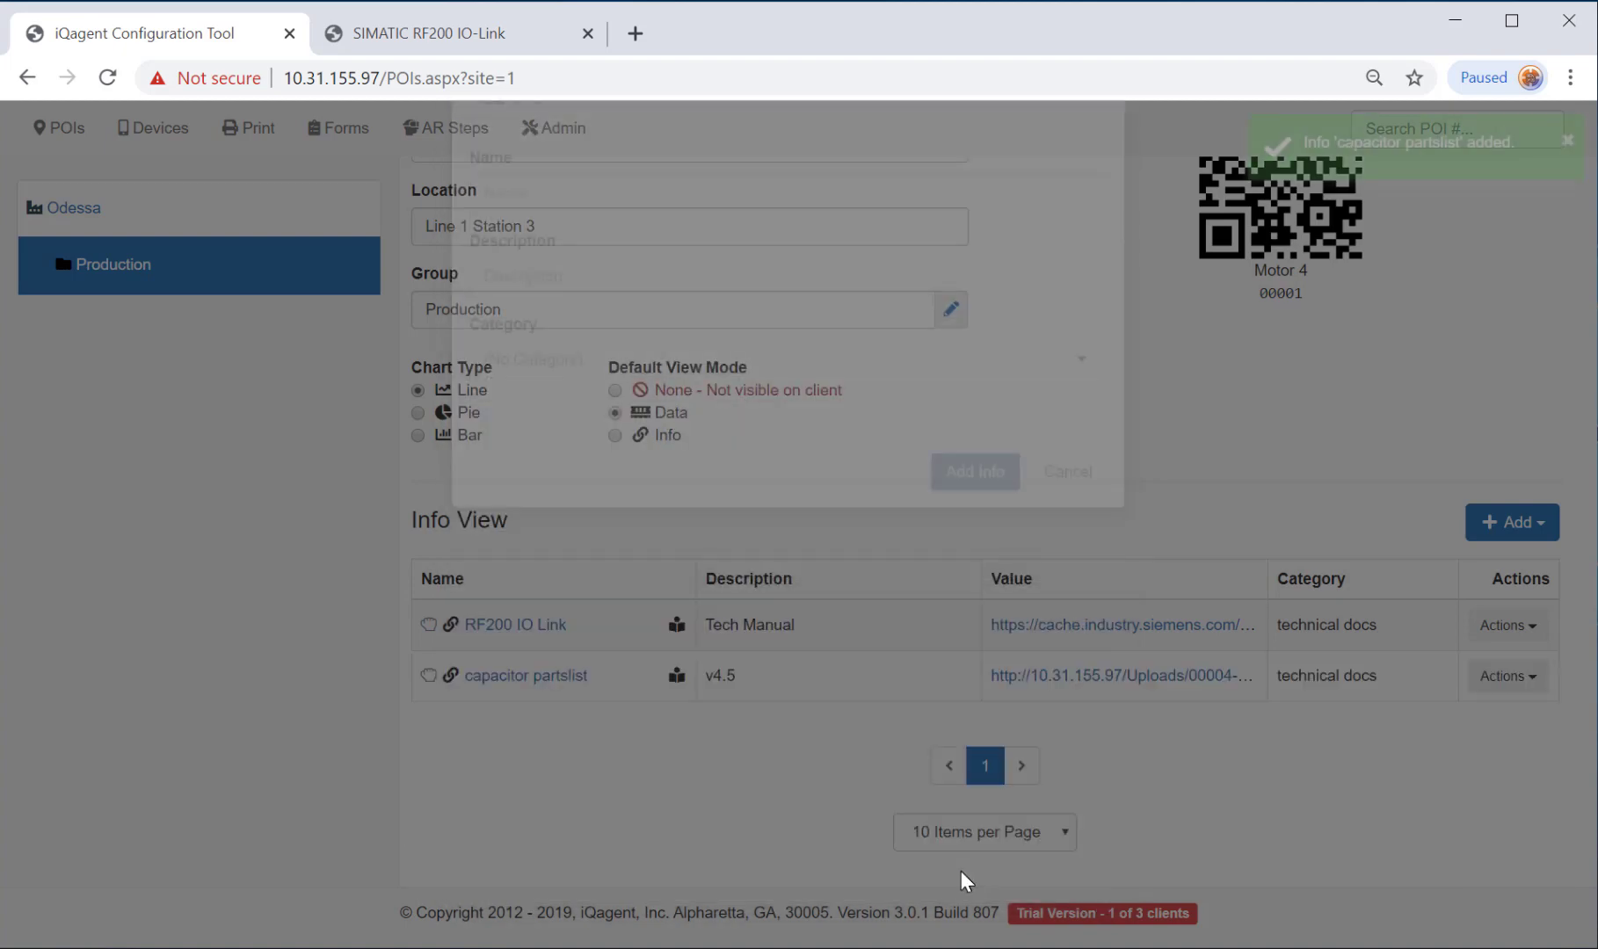
Upload iqagent_v4.mp4 as 'iqagent commercial' with category video (mp4).
{"action": "left_click", "coordinate": [1513, 528]}
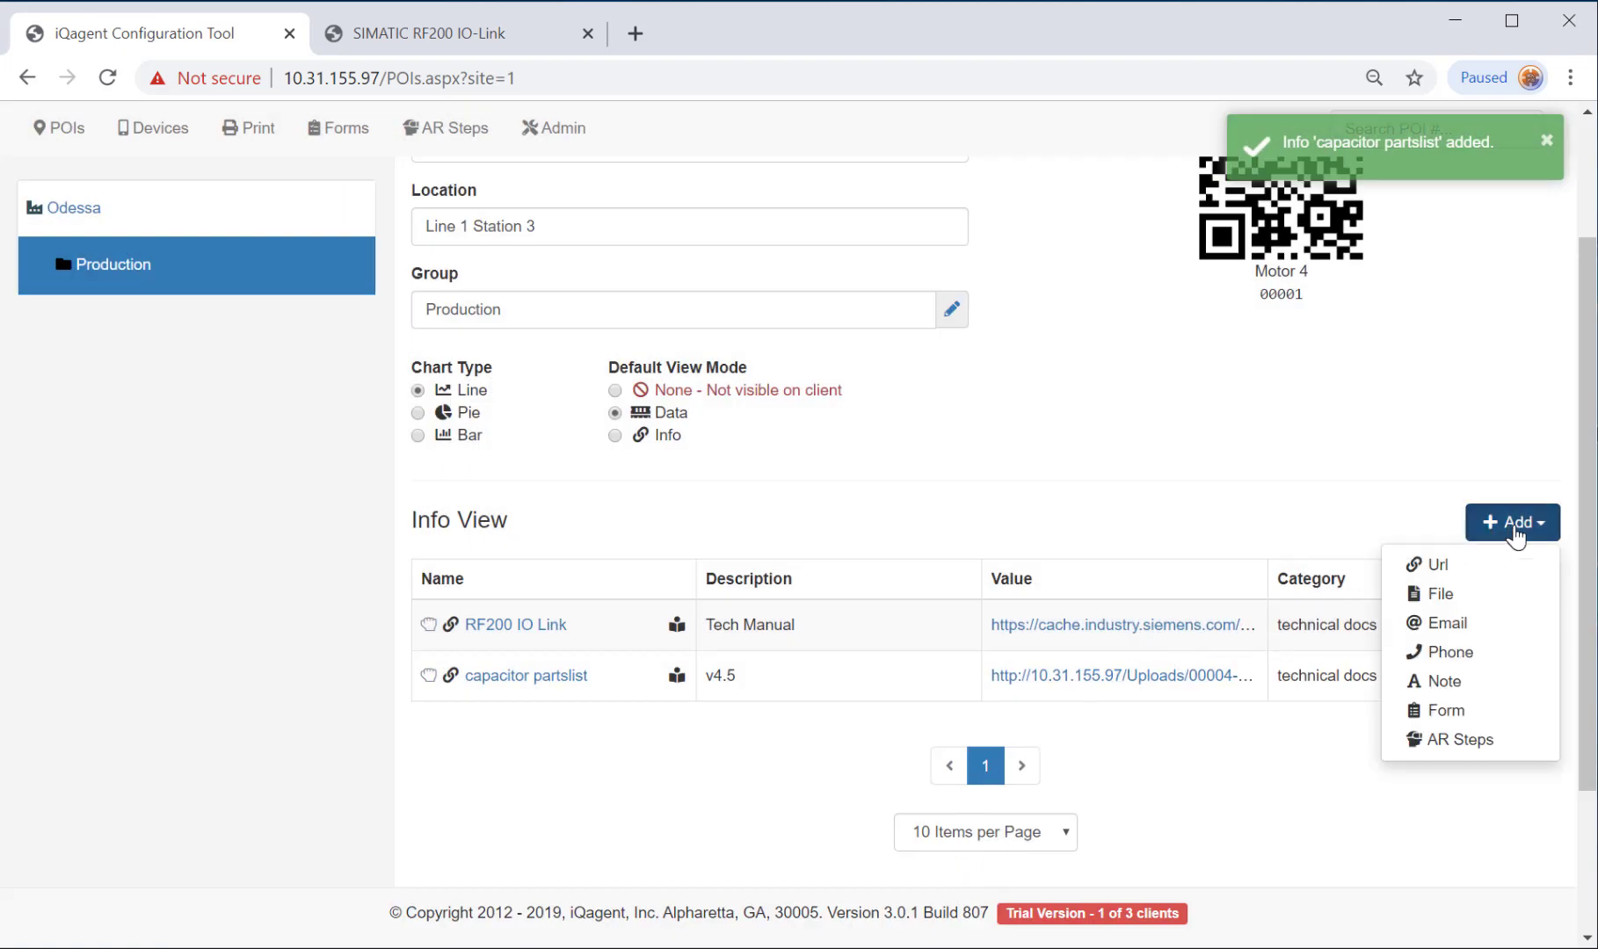
{"action": "left_click", "coordinate": [1438, 593]}
{"action": "left_click", "coordinate": [573, 587]}
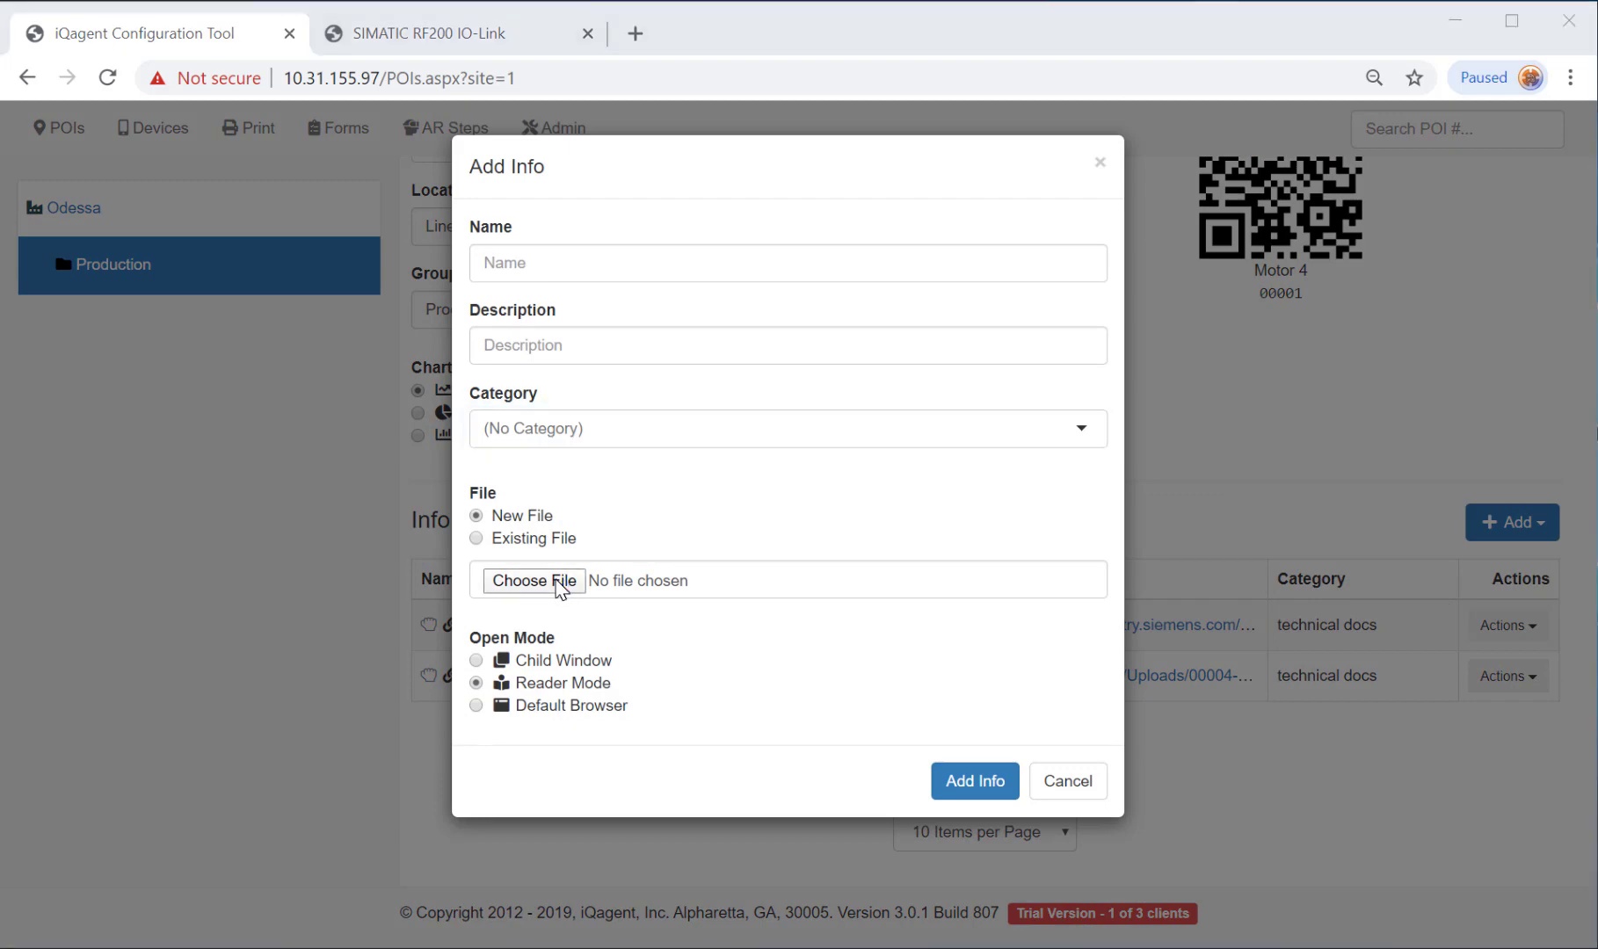
{"action": "double_click", "coordinate": [690, 188]}
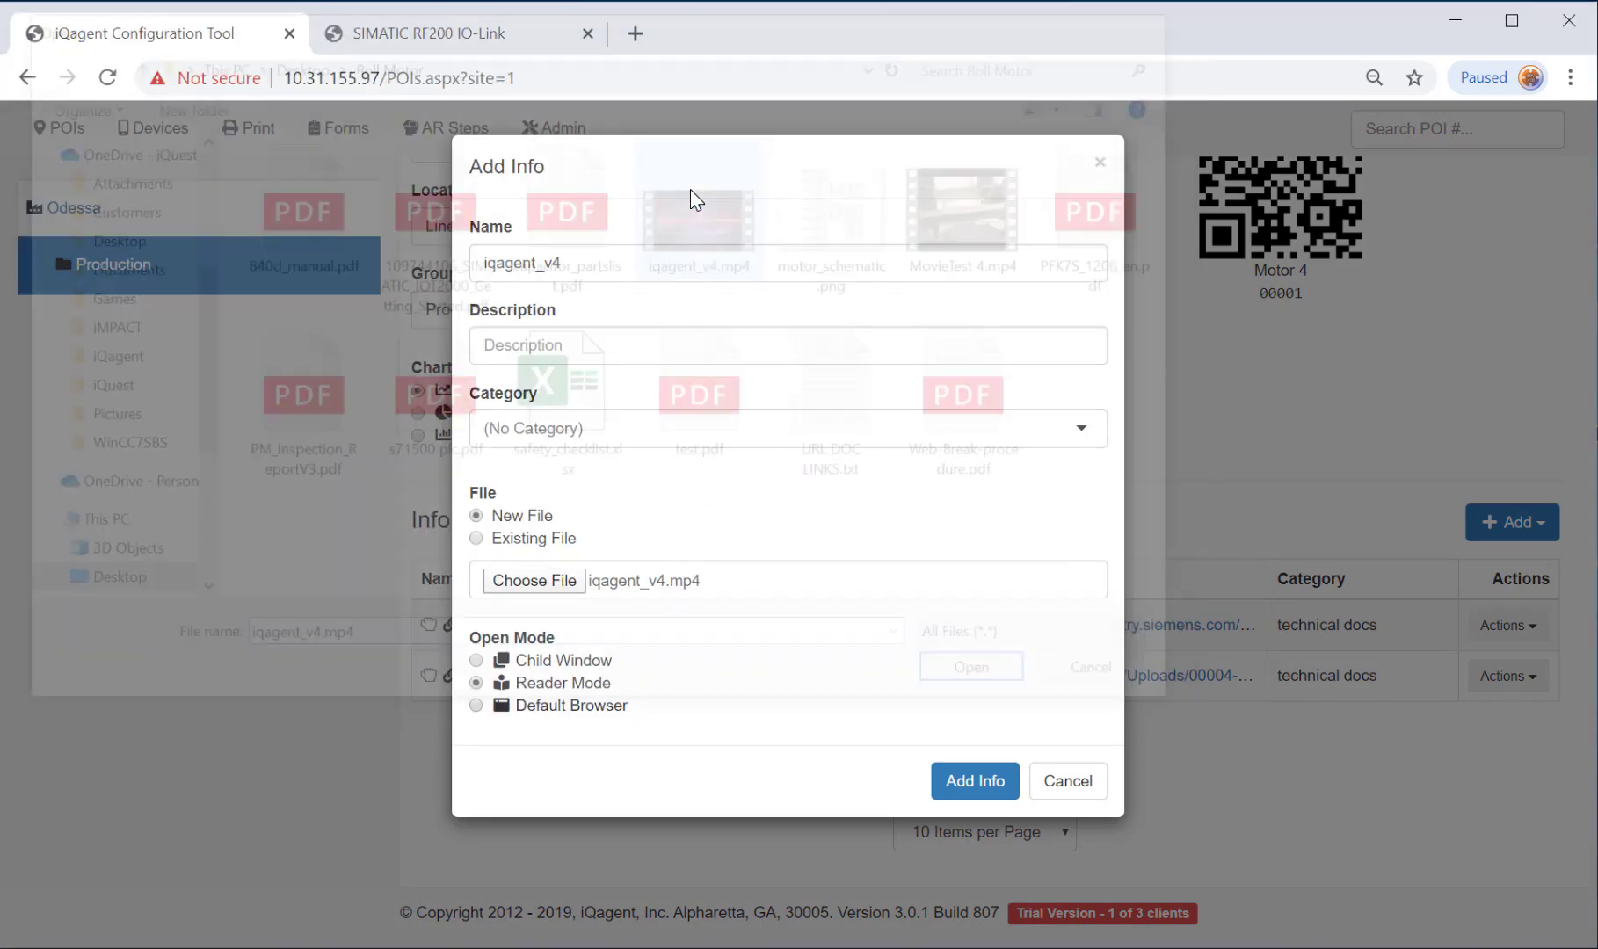
{"action": "left_click", "coordinate": [535, 265]}
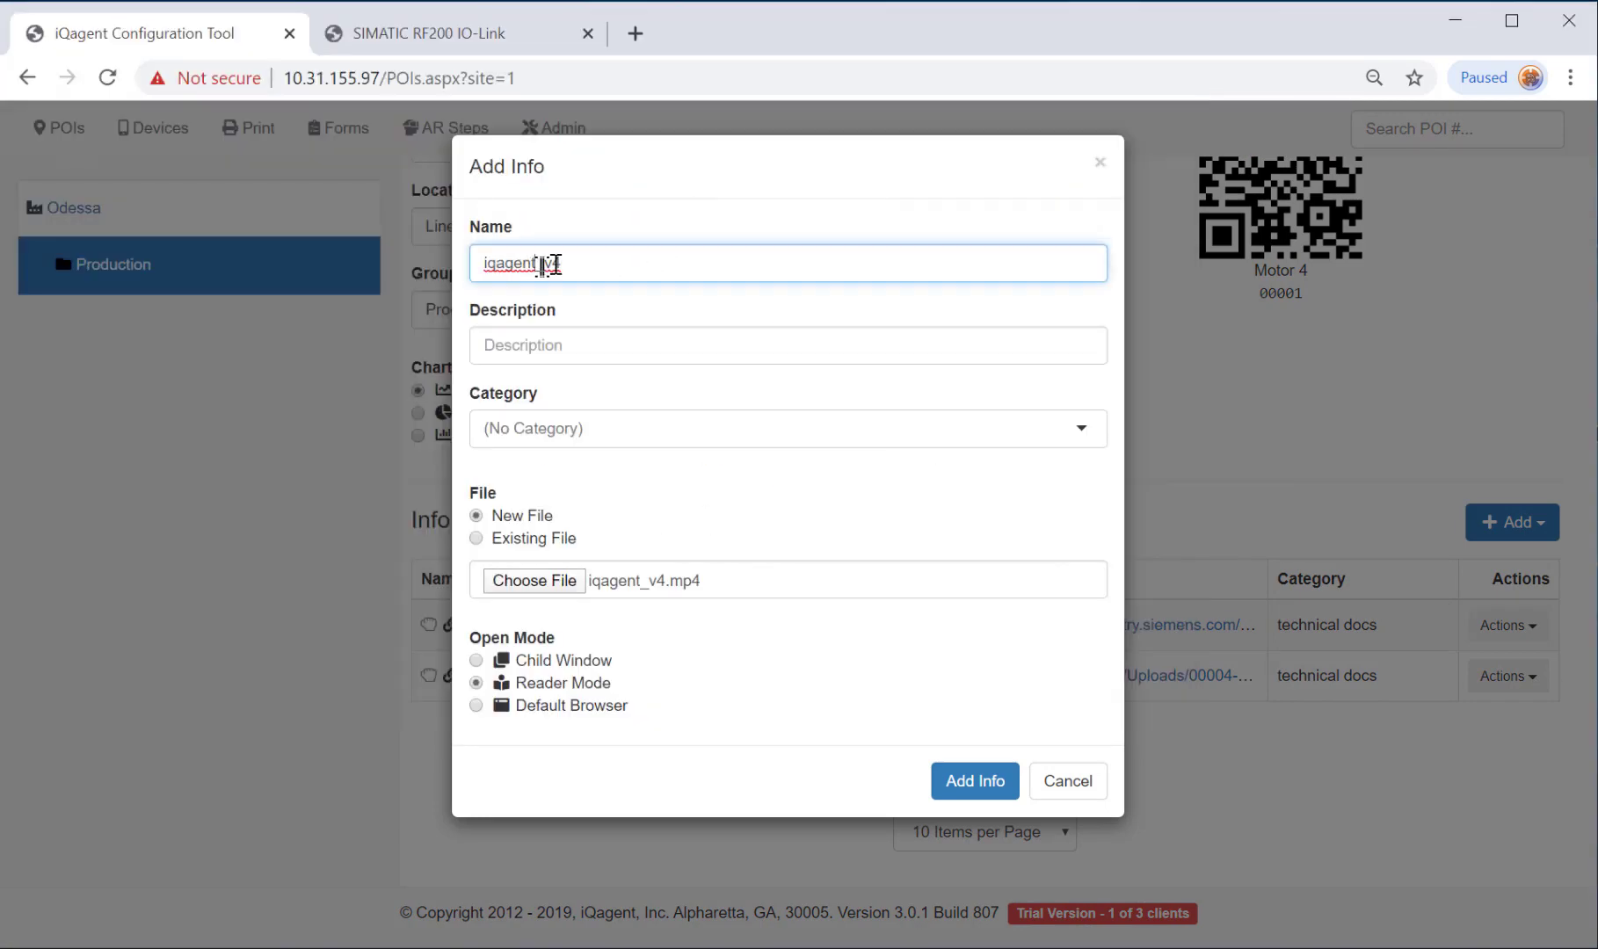
{"action": "key", "text": "Delete"}
{"action": "key", "text": "Delete"}
{"action": "key", "text": "Delete"}
{"action": "type", "text": "comme"}
{"action": "type", "text": "video (mp4"}
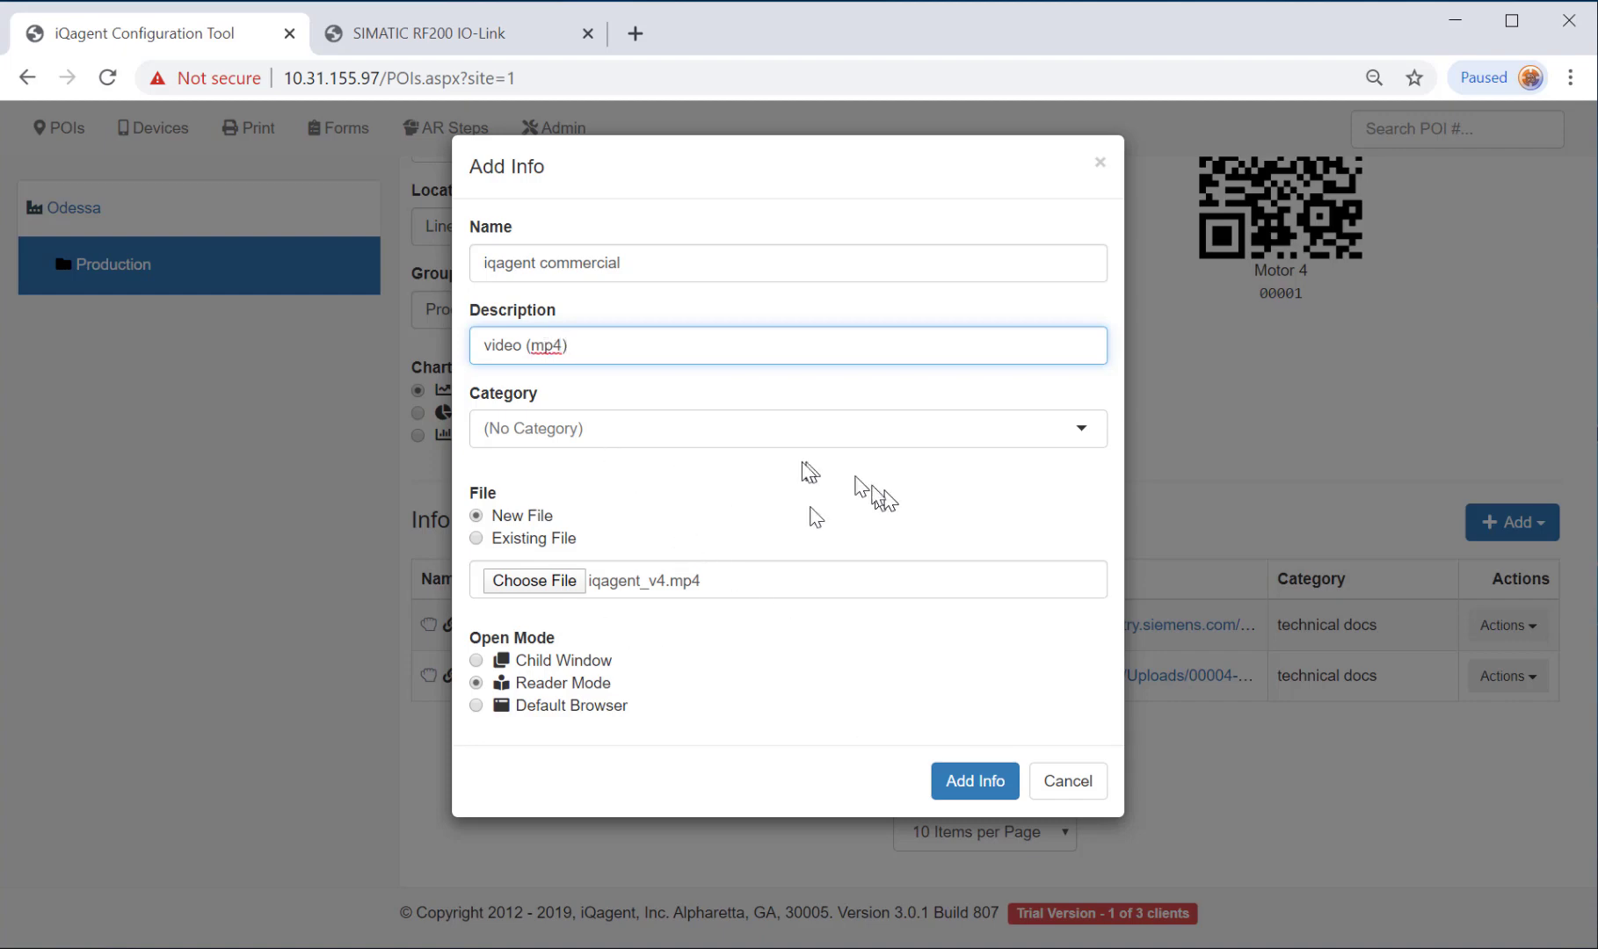
{"action": "left_click", "coordinate": [980, 782]}
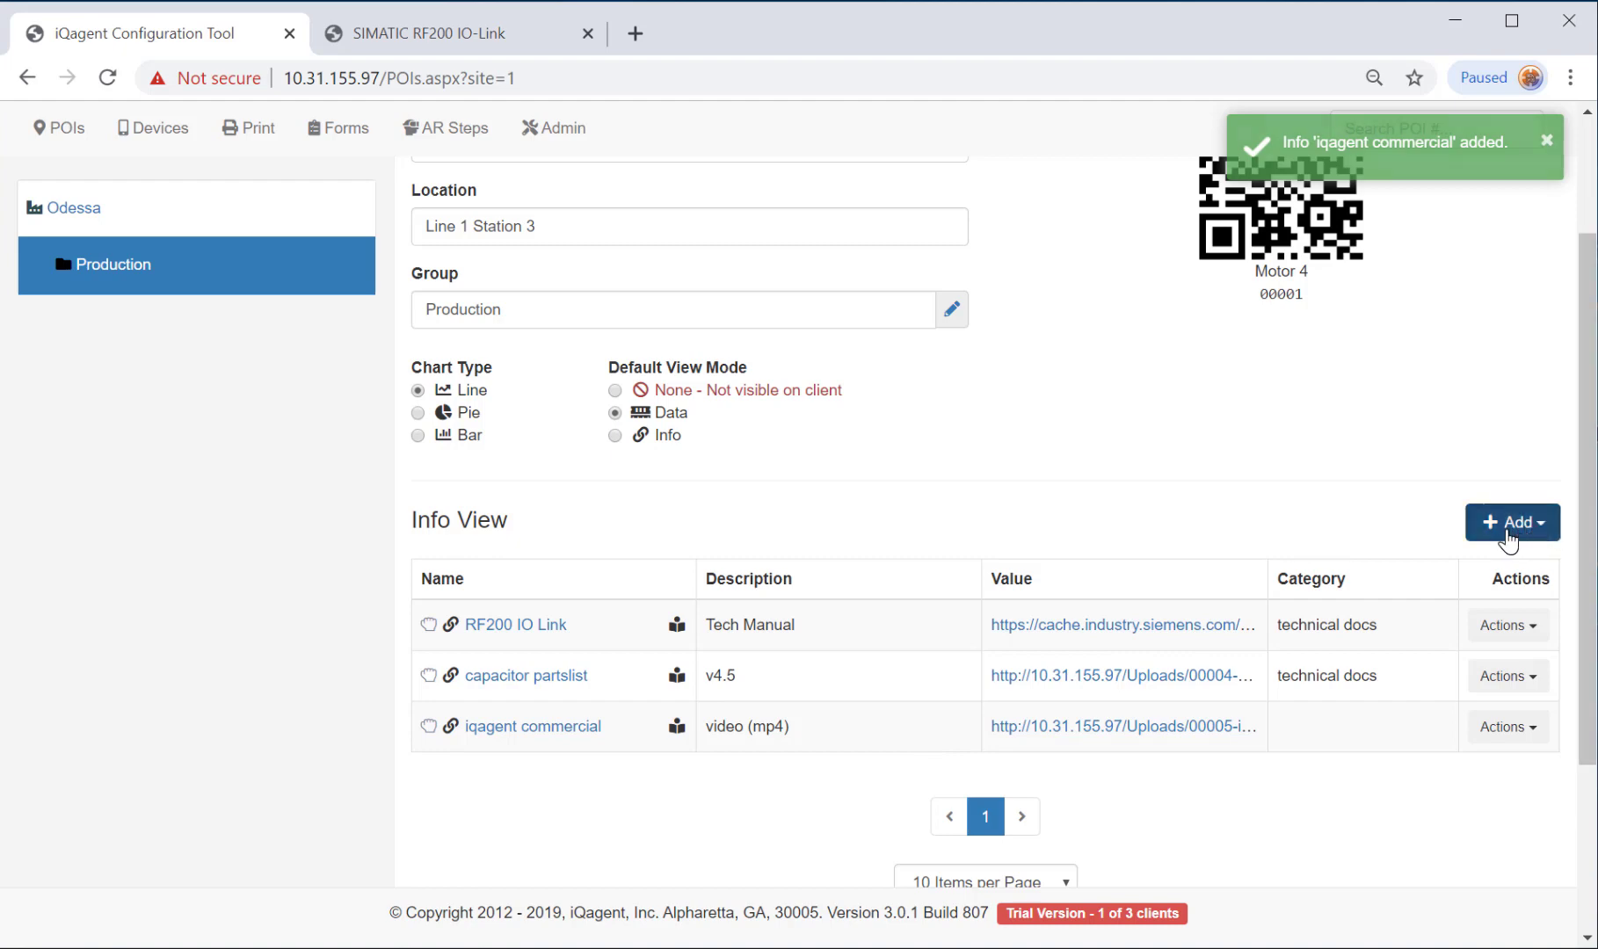
Add a Serial # text note to Motor 4's info.
{"action": "left_click", "coordinate": [1515, 532]}
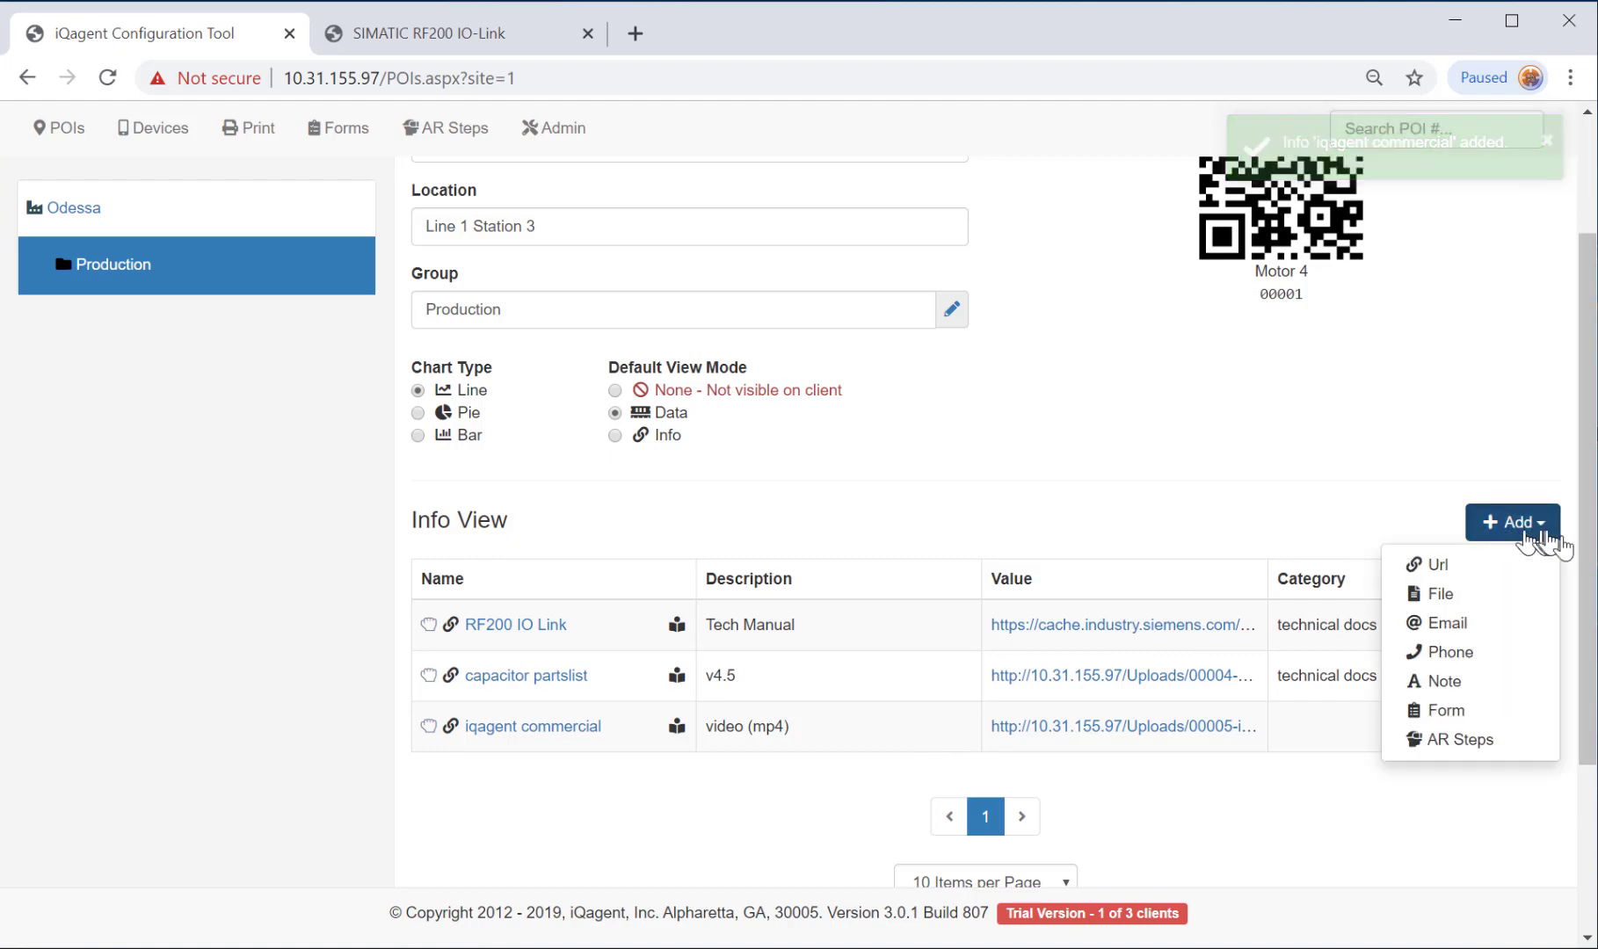
{"action": "left_click", "coordinate": [1445, 681]}
{"action": "left_click", "coordinate": [581, 264]}
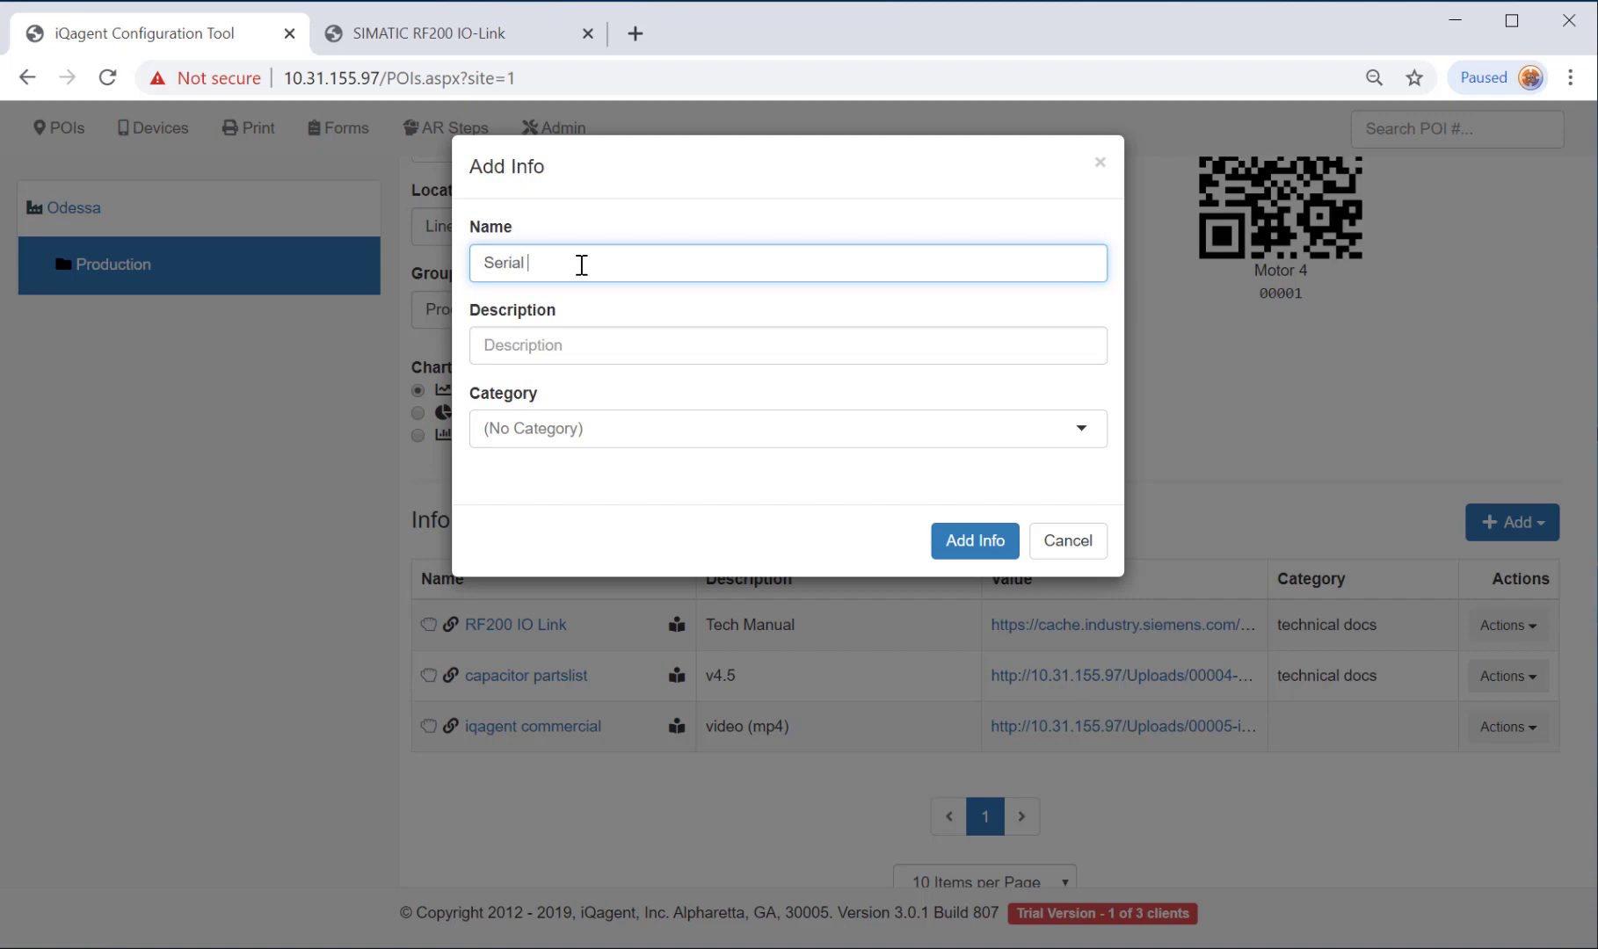
{"action": "left_click", "coordinate": [565, 347]}
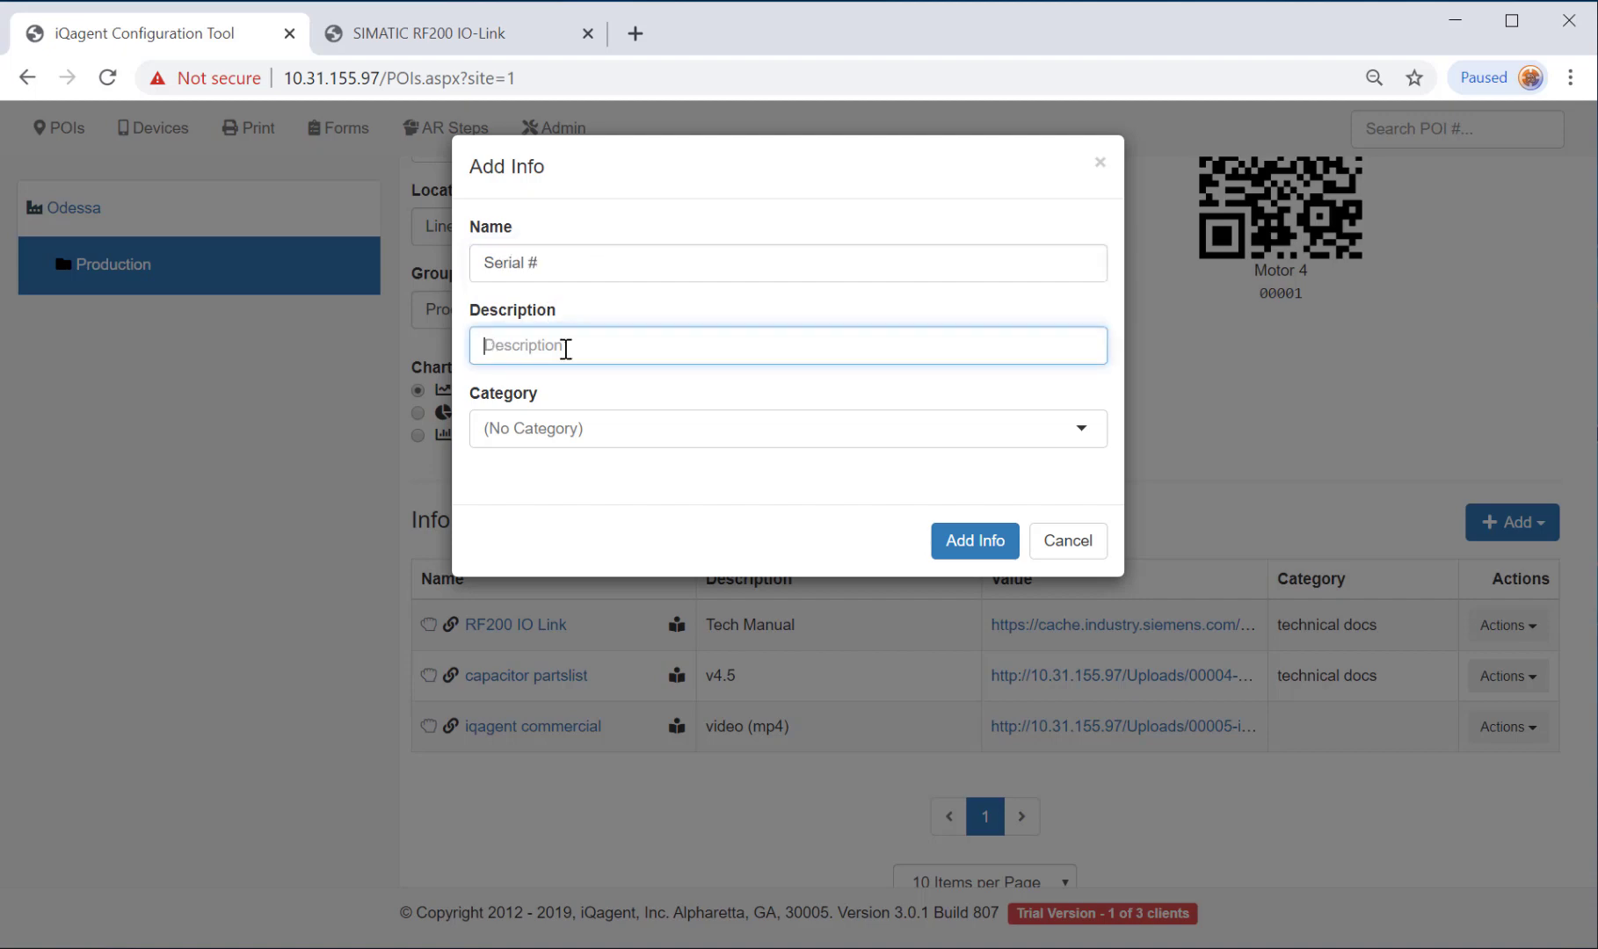
{"action": "type", "text": "1234-A"}
{"action": "left_click", "coordinate": [992, 543]}
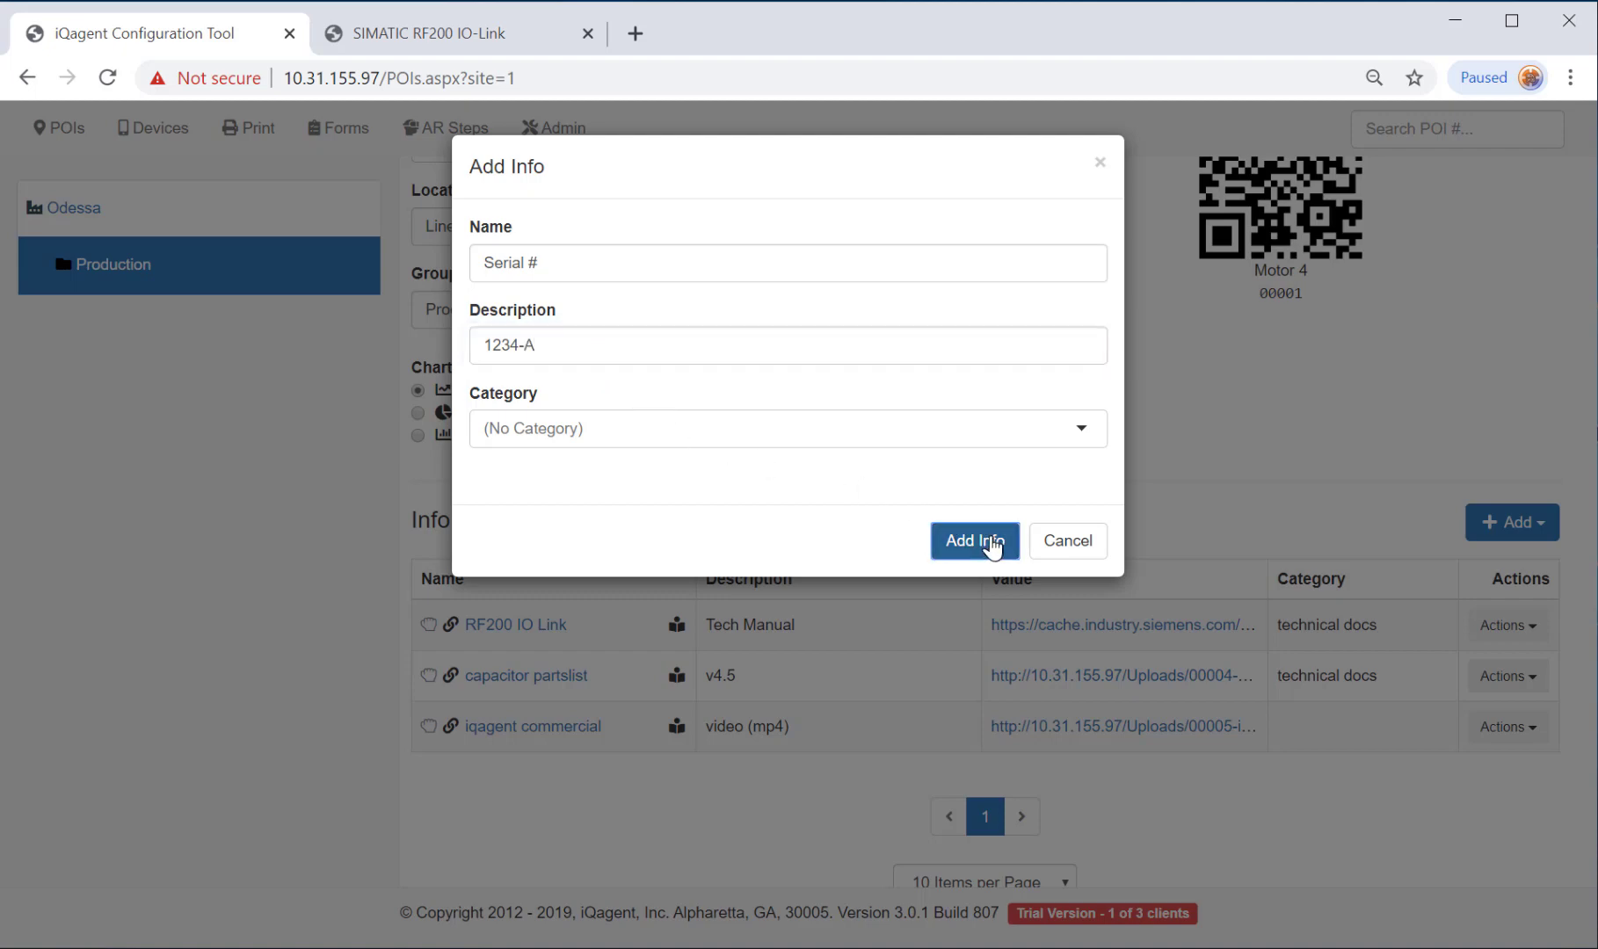
Add an 'email maintenance' entry for the on duty tech with the maintenance e-mail address.
{"action": "left_click", "coordinate": [1487, 530]}
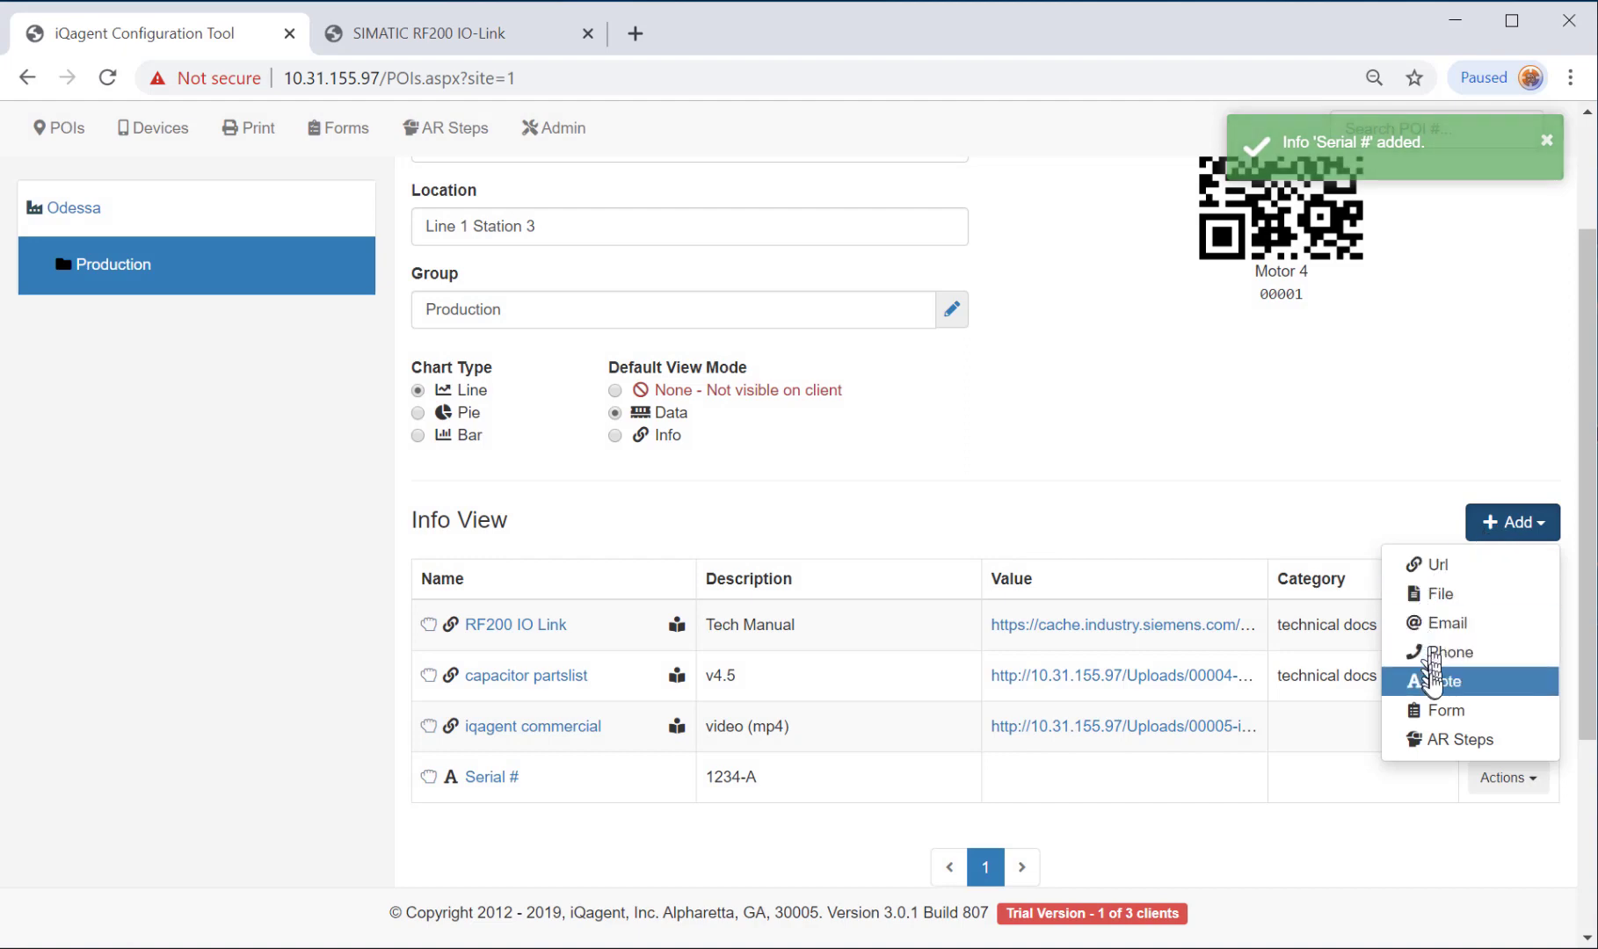
{"action": "left_click", "coordinate": [1441, 622]}
{"action": "left_click", "coordinate": [533, 263]}
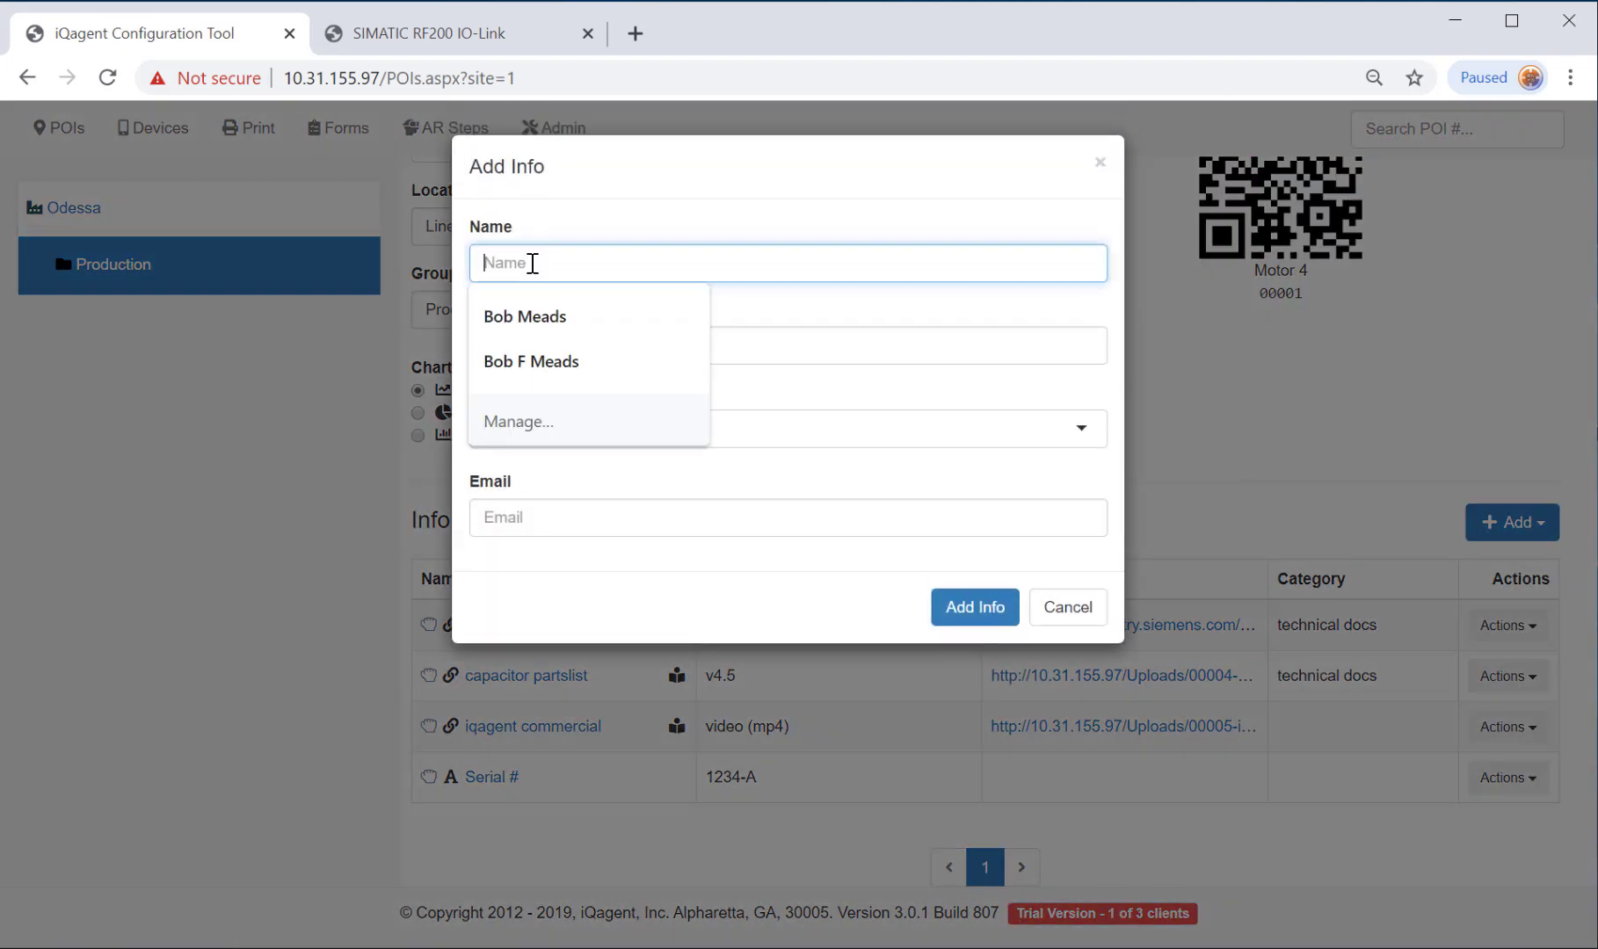
{"action": "type", "text": "email maintenance"}
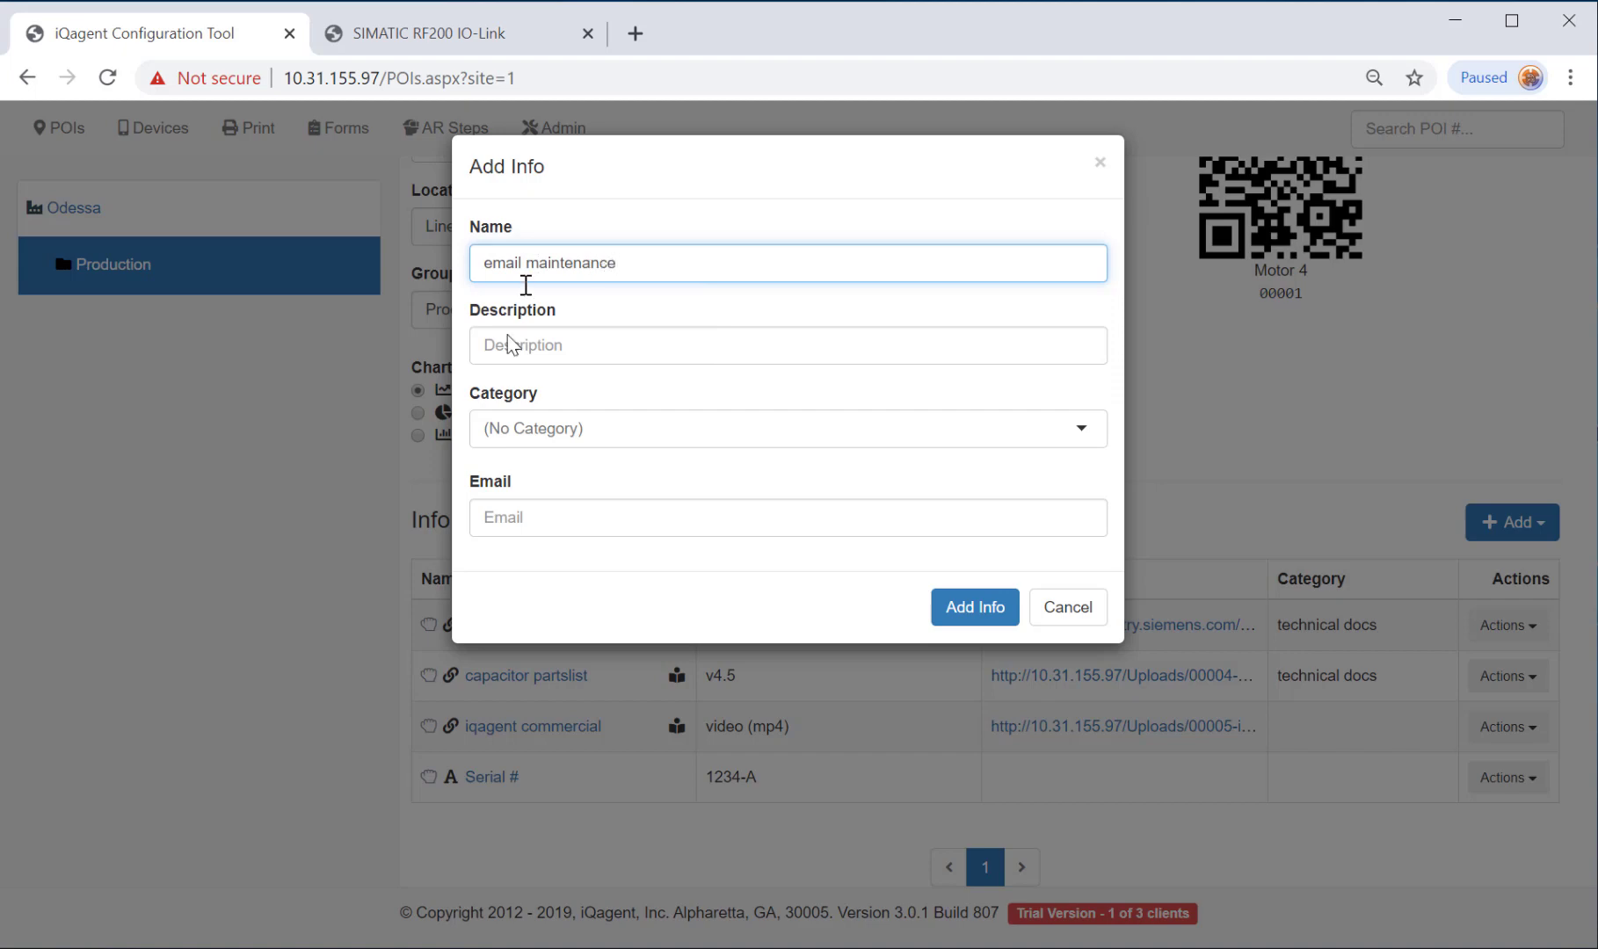
{"action": "left_click", "coordinate": [532, 343]}
{"action": "type", "text": "duty"}
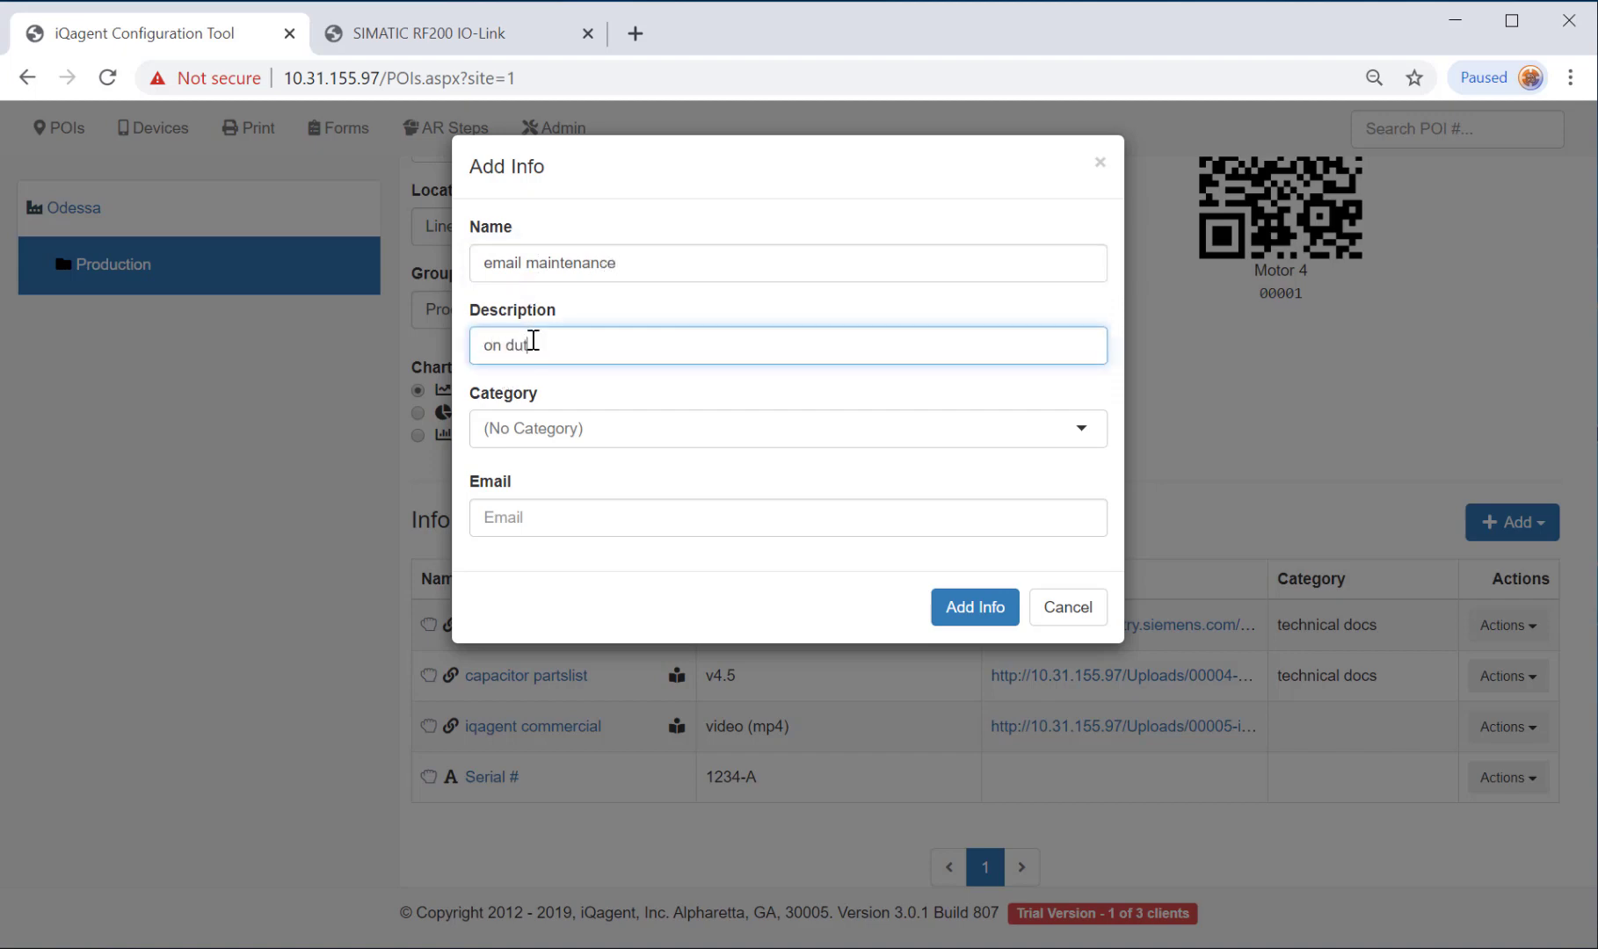
{"action": "type", "text": "n duty tech"}
{"action": "left_click", "coordinate": [572, 517]}
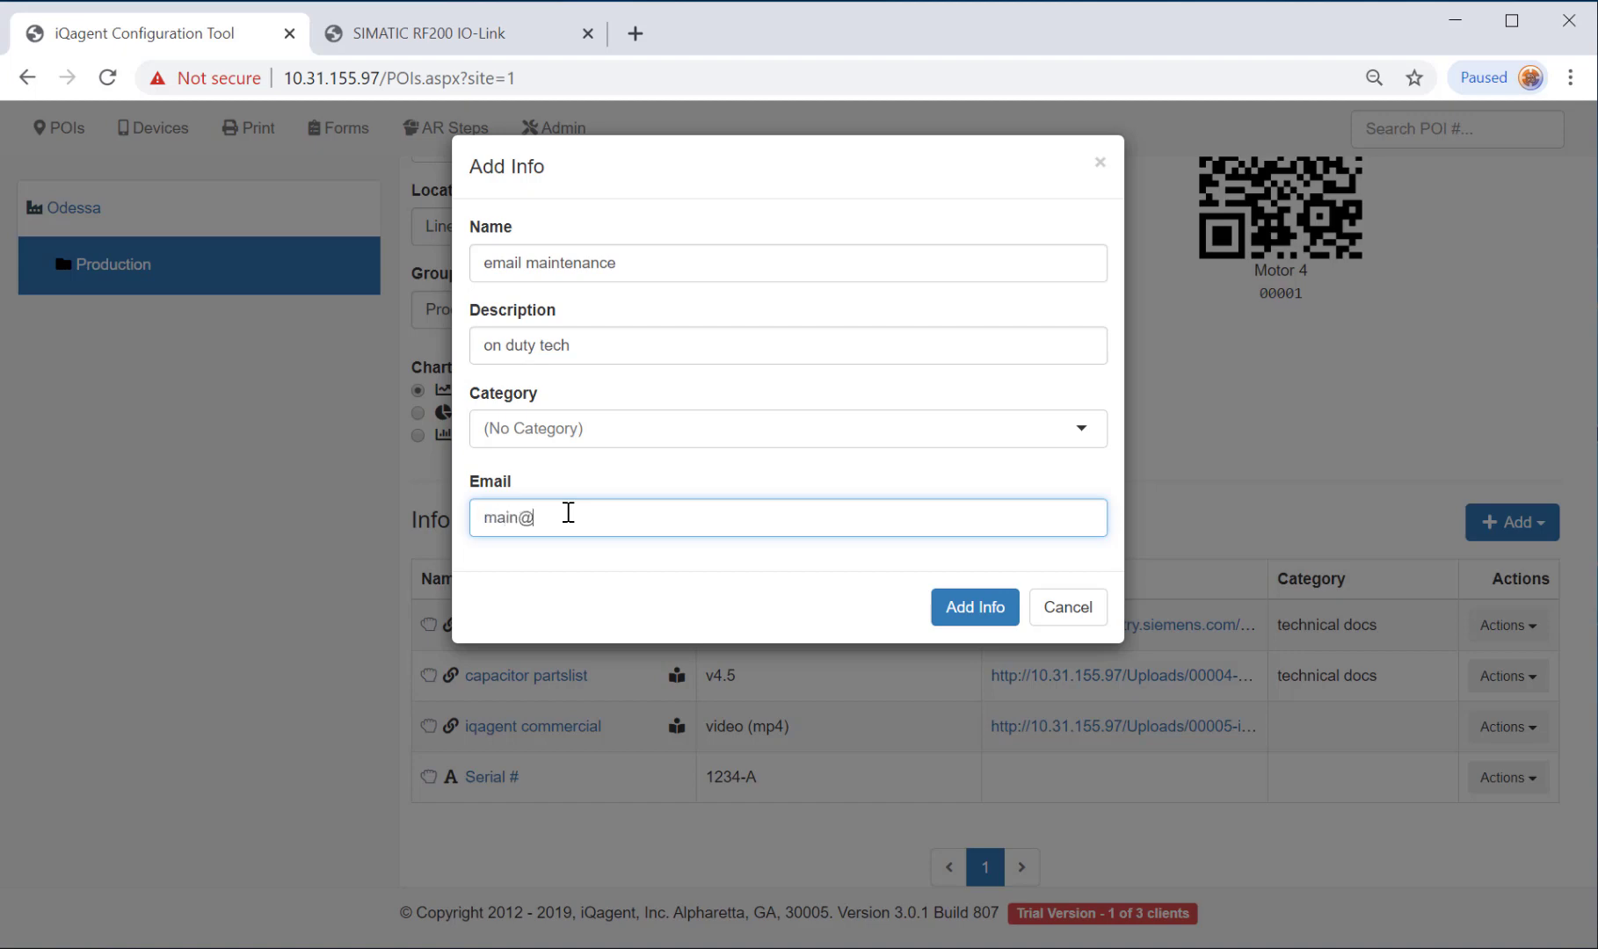
{"action": "left_click", "coordinate": [974, 606]}
{"action": "scroll", "coordinate": [863, 650], "scroll_direction": "down", "scroll_amount": 4}
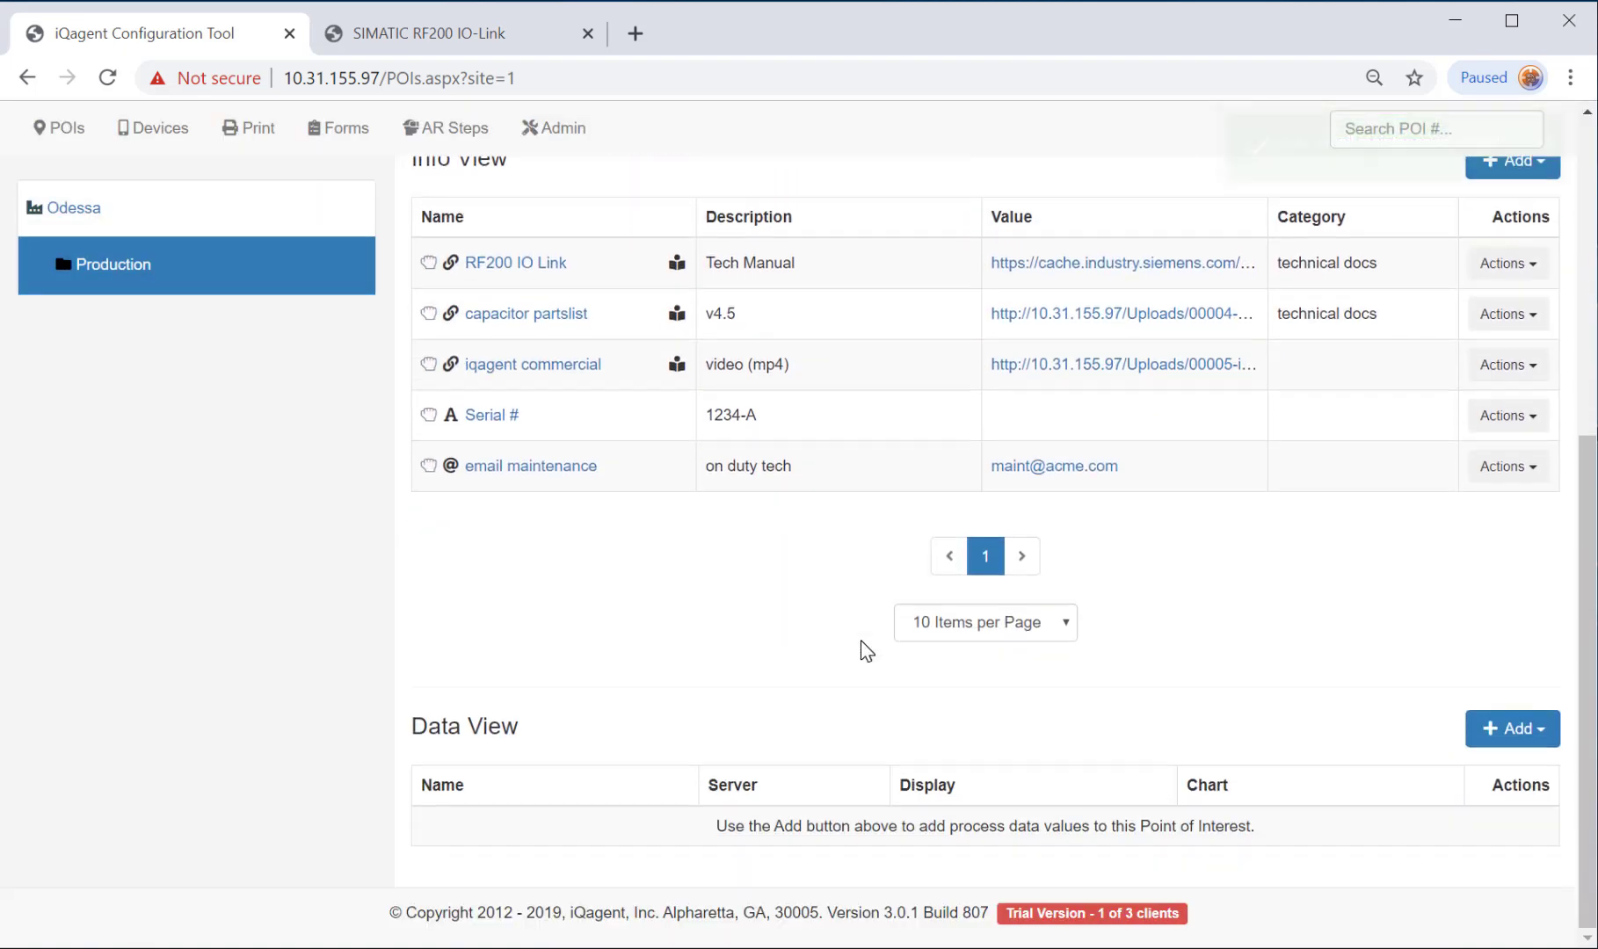
Start an OPC DA (PLC) data source on the iQagent server using Kepware.KEPServerEX.V5.
{"action": "left_click", "coordinate": [1501, 728]}
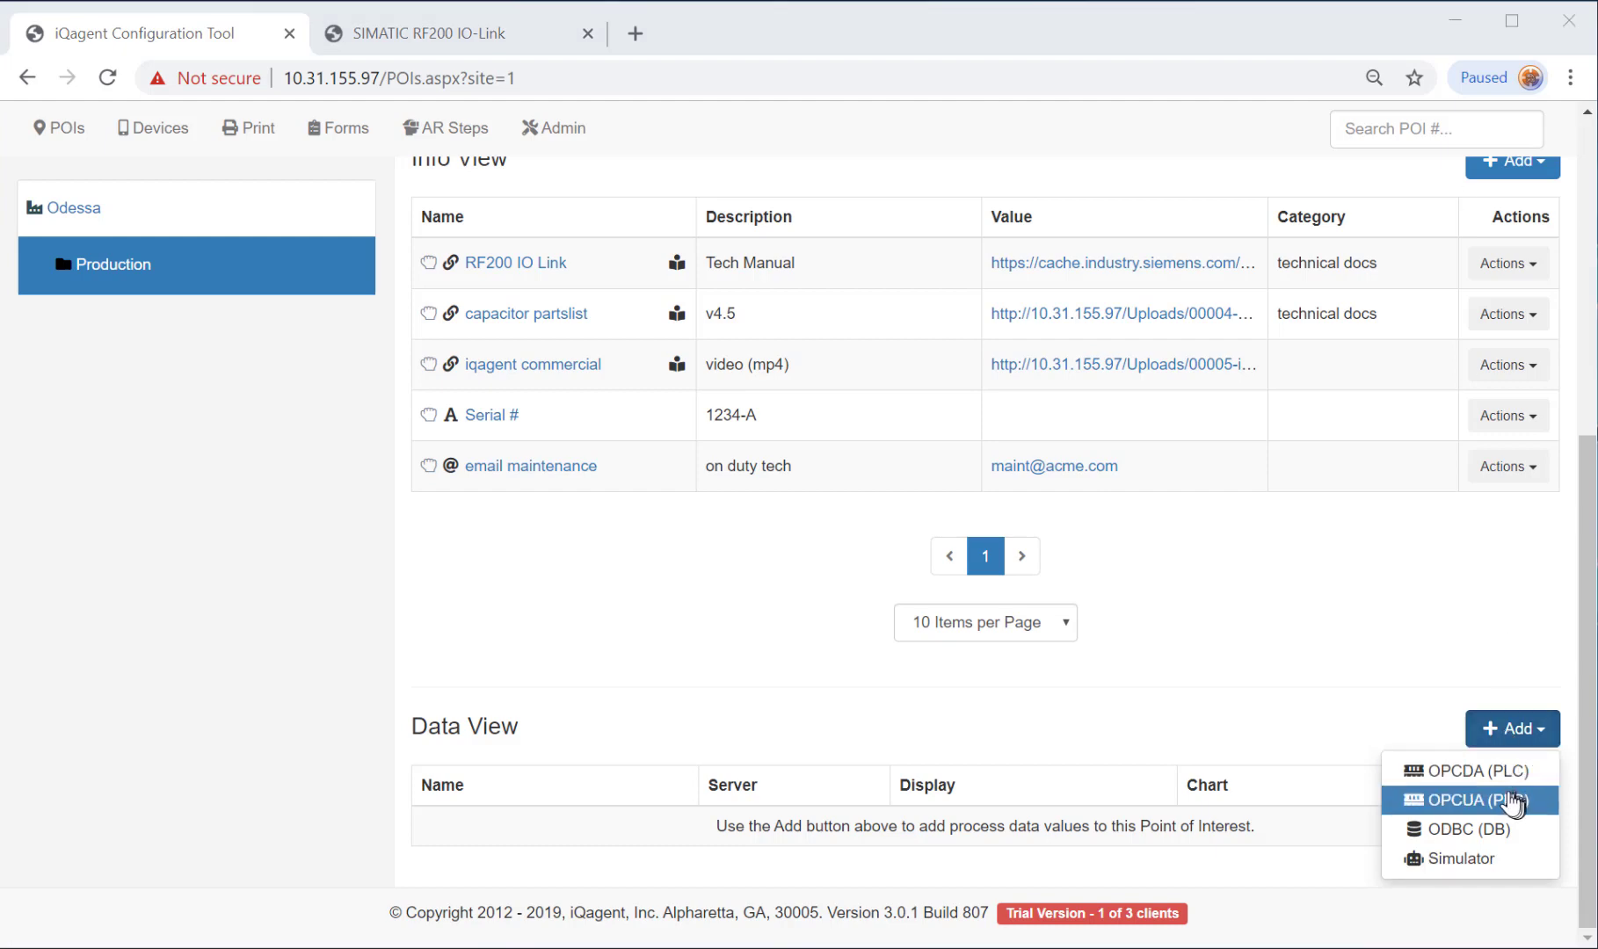
{"action": "left_click", "coordinate": [1460, 778]}
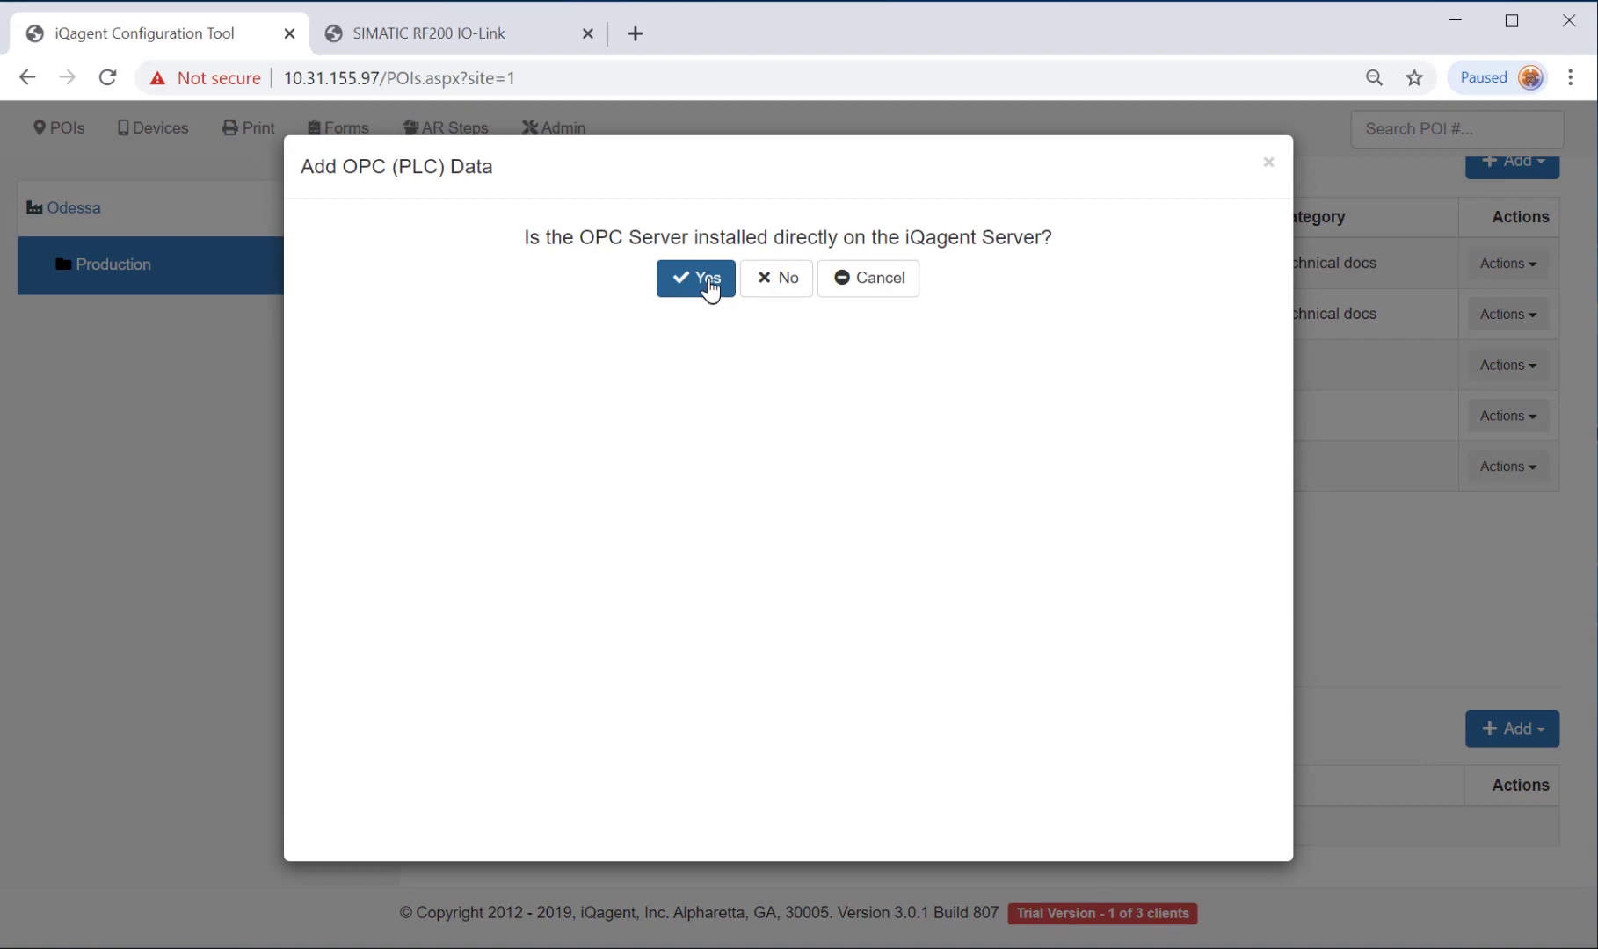
{"action": "left_click", "coordinate": [710, 288]}
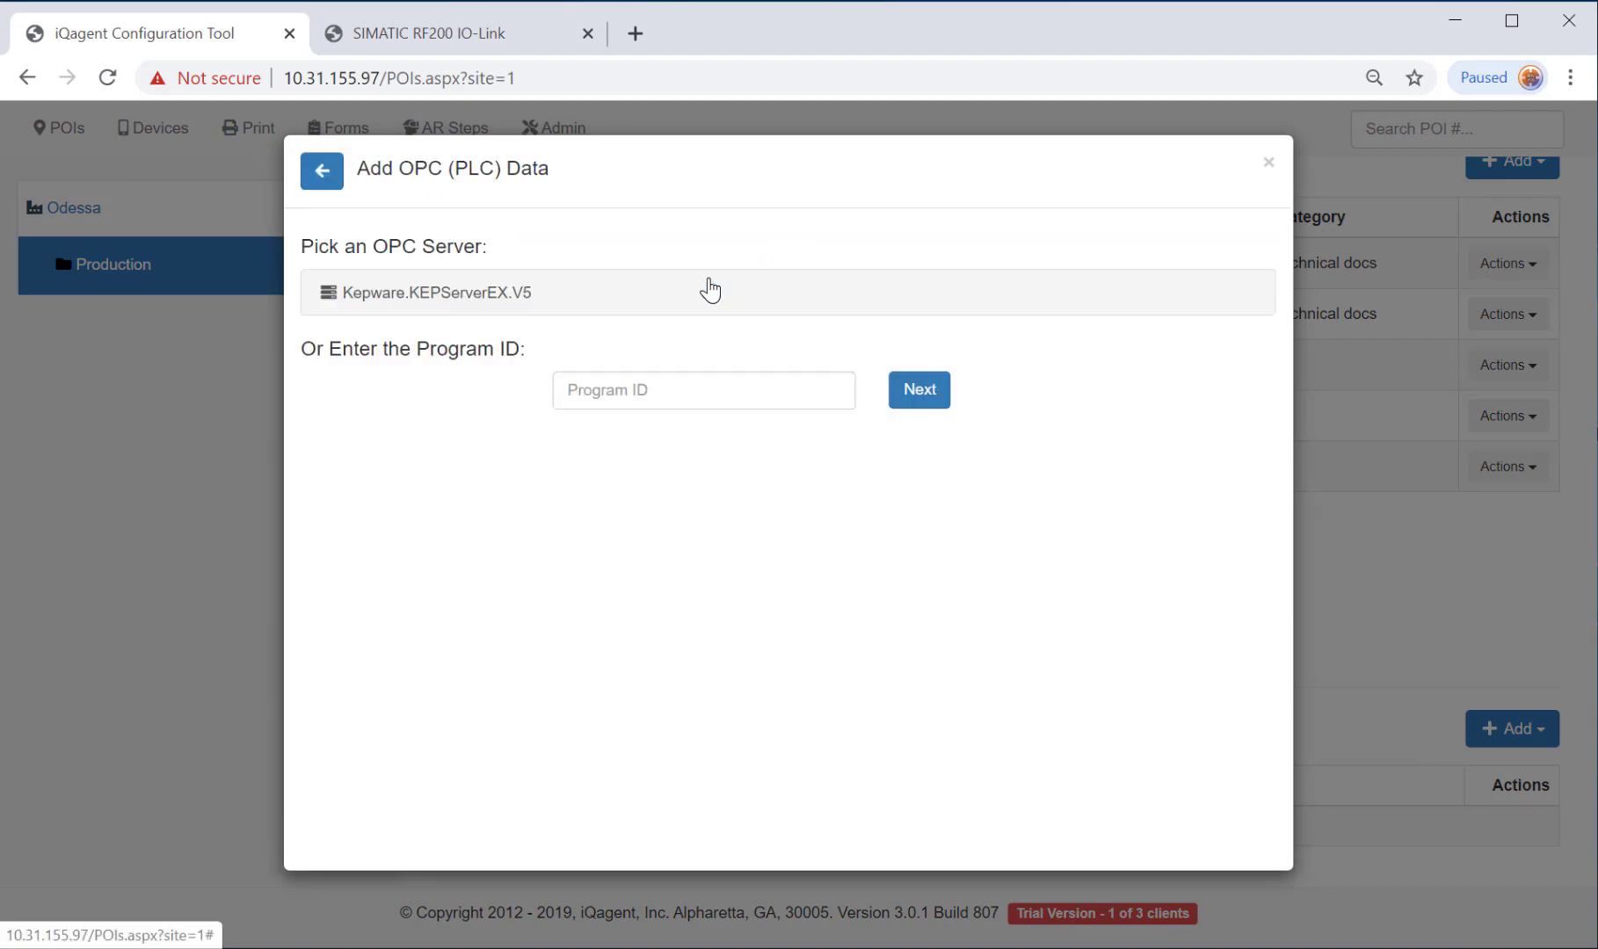
{"action": "left_click", "coordinate": [515, 299]}
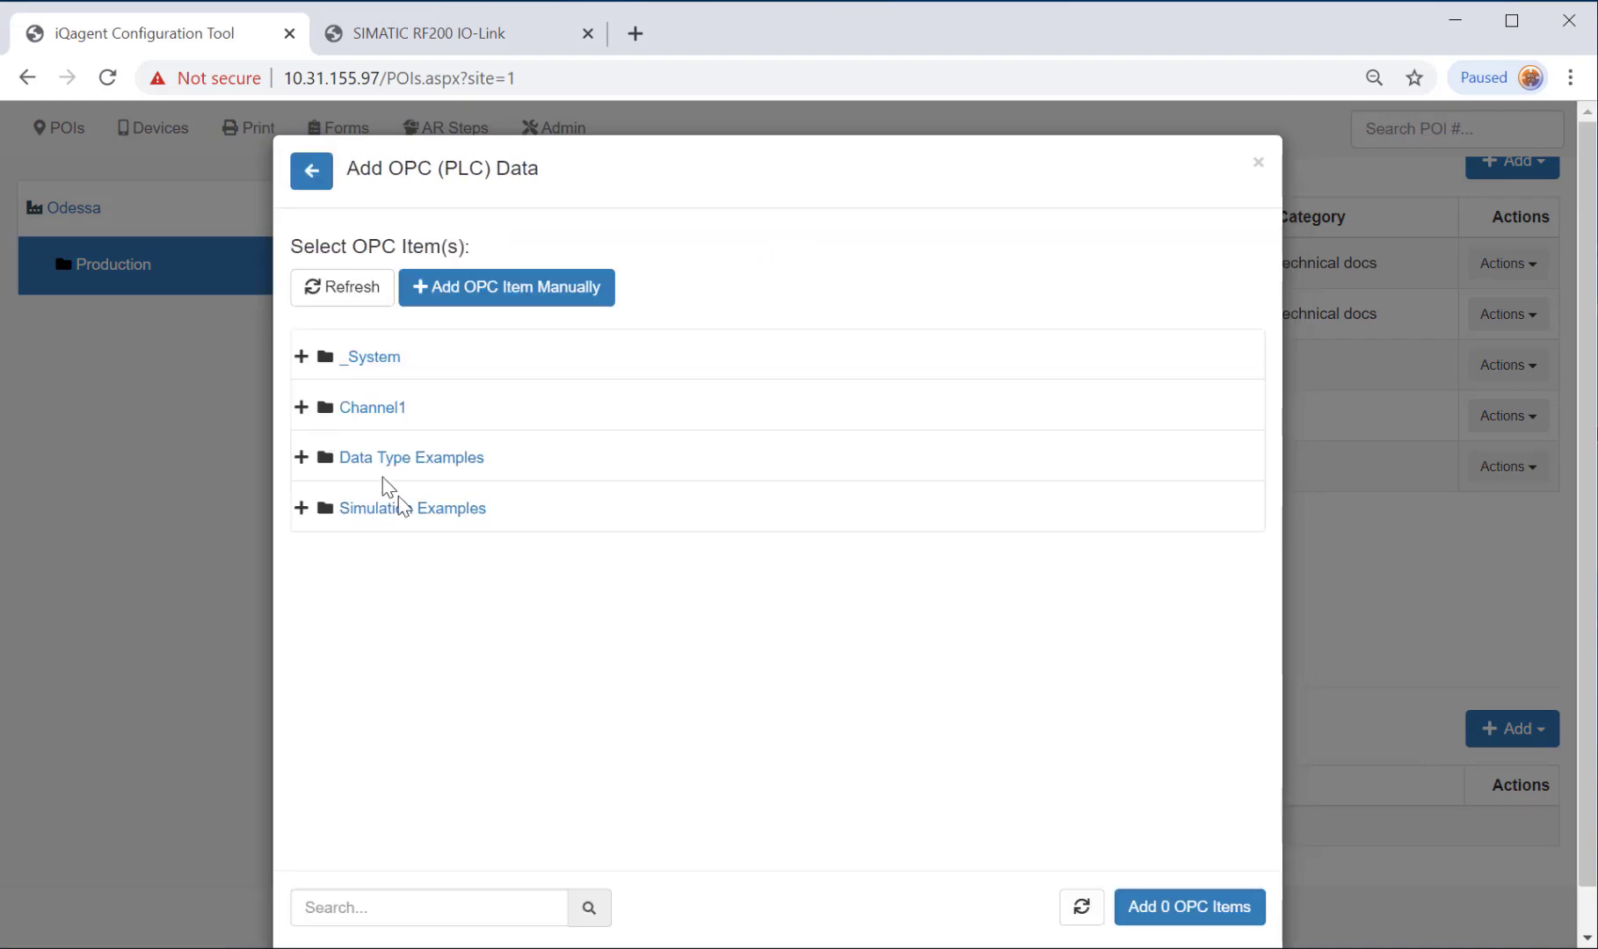
Add Sine2, User4 and Random1 from Simulation Examples > Functions to the Data View.
{"action": "left_click", "coordinate": [408, 514]}
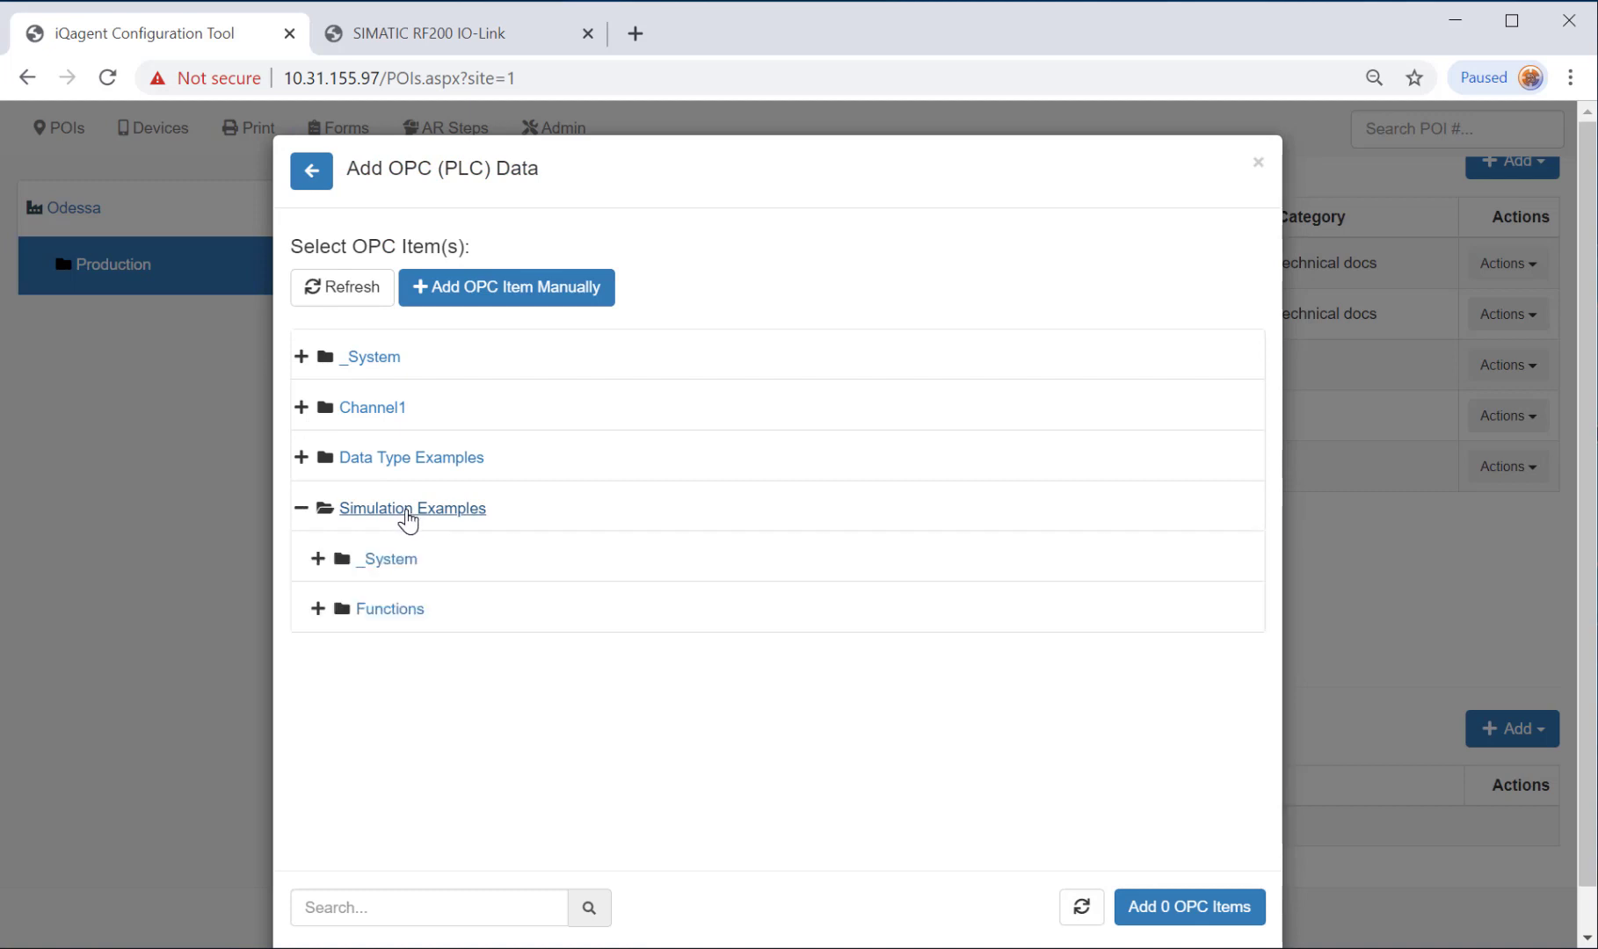
{"action": "left_click", "coordinate": [403, 612]}
{"action": "scroll", "coordinate": [589, 644], "scroll_direction": "down", "scroll_amount": 4}
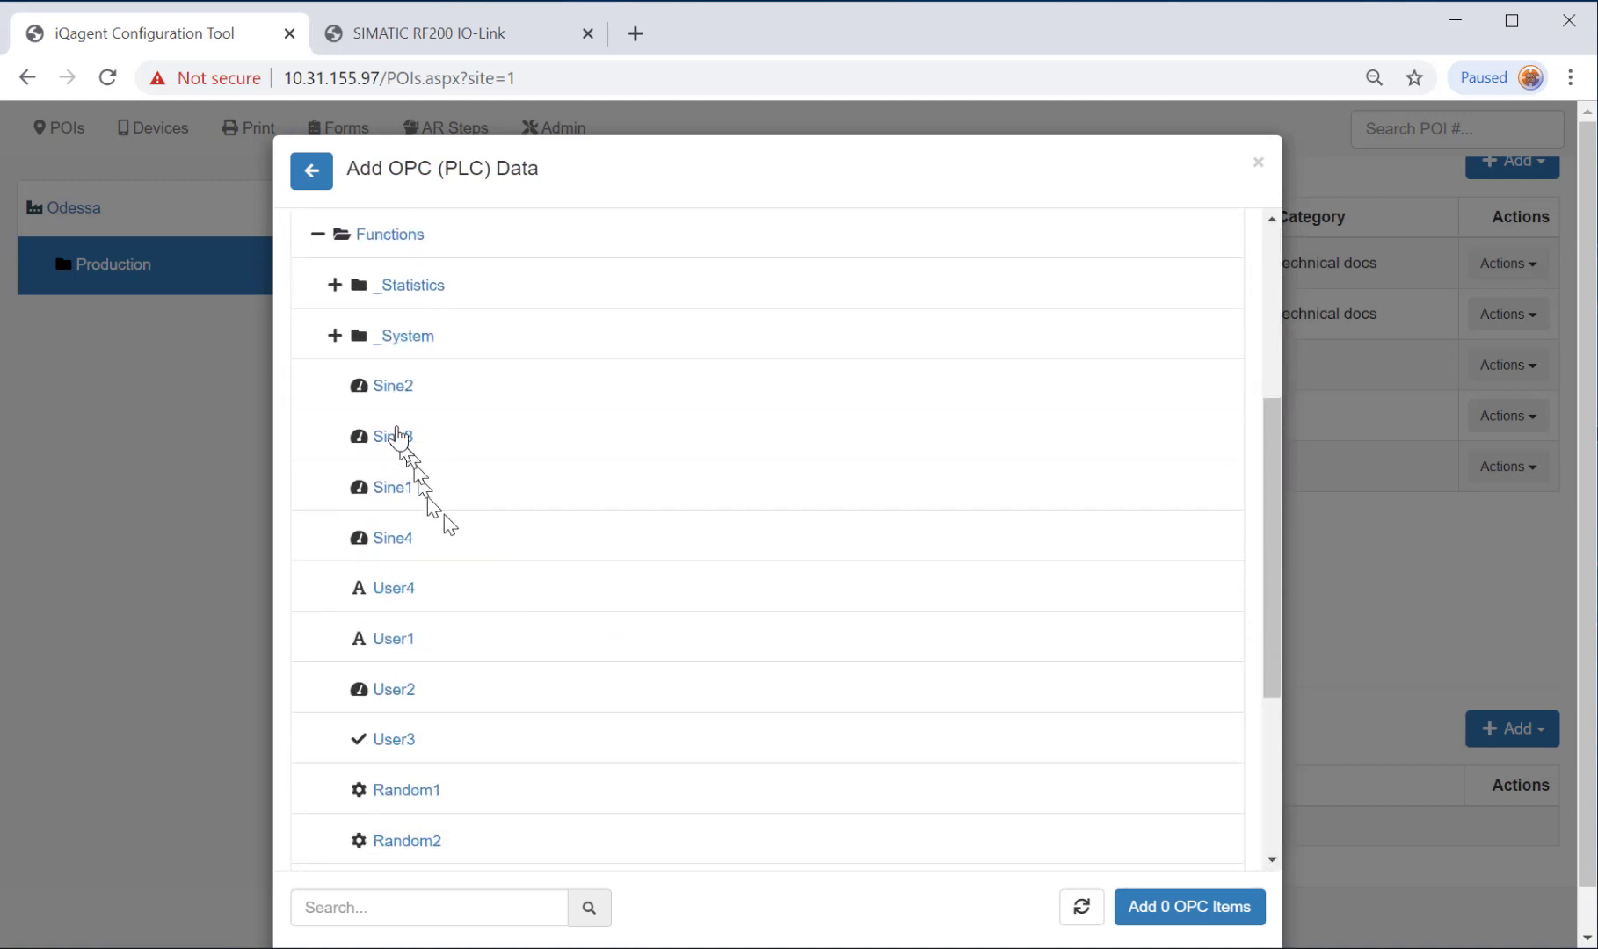
{"action": "left_click", "coordinate": [392, 387]}
{"action": "left_click", "coordinate": [420, 596]}
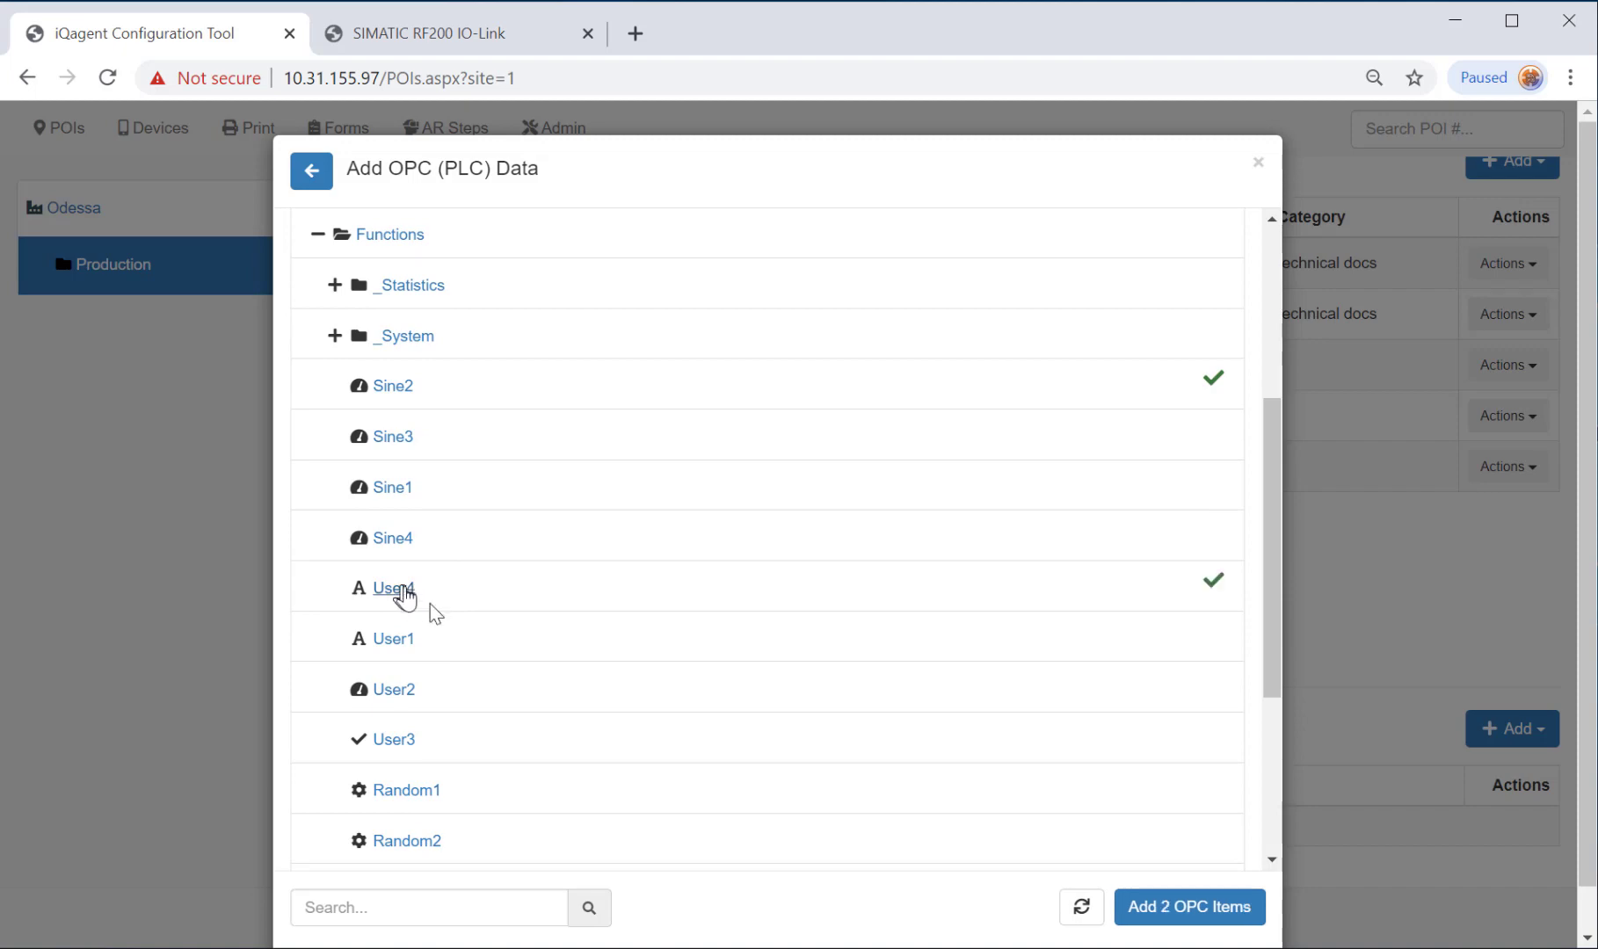
{"action": "left_click", "coordinate": [439, 793]}
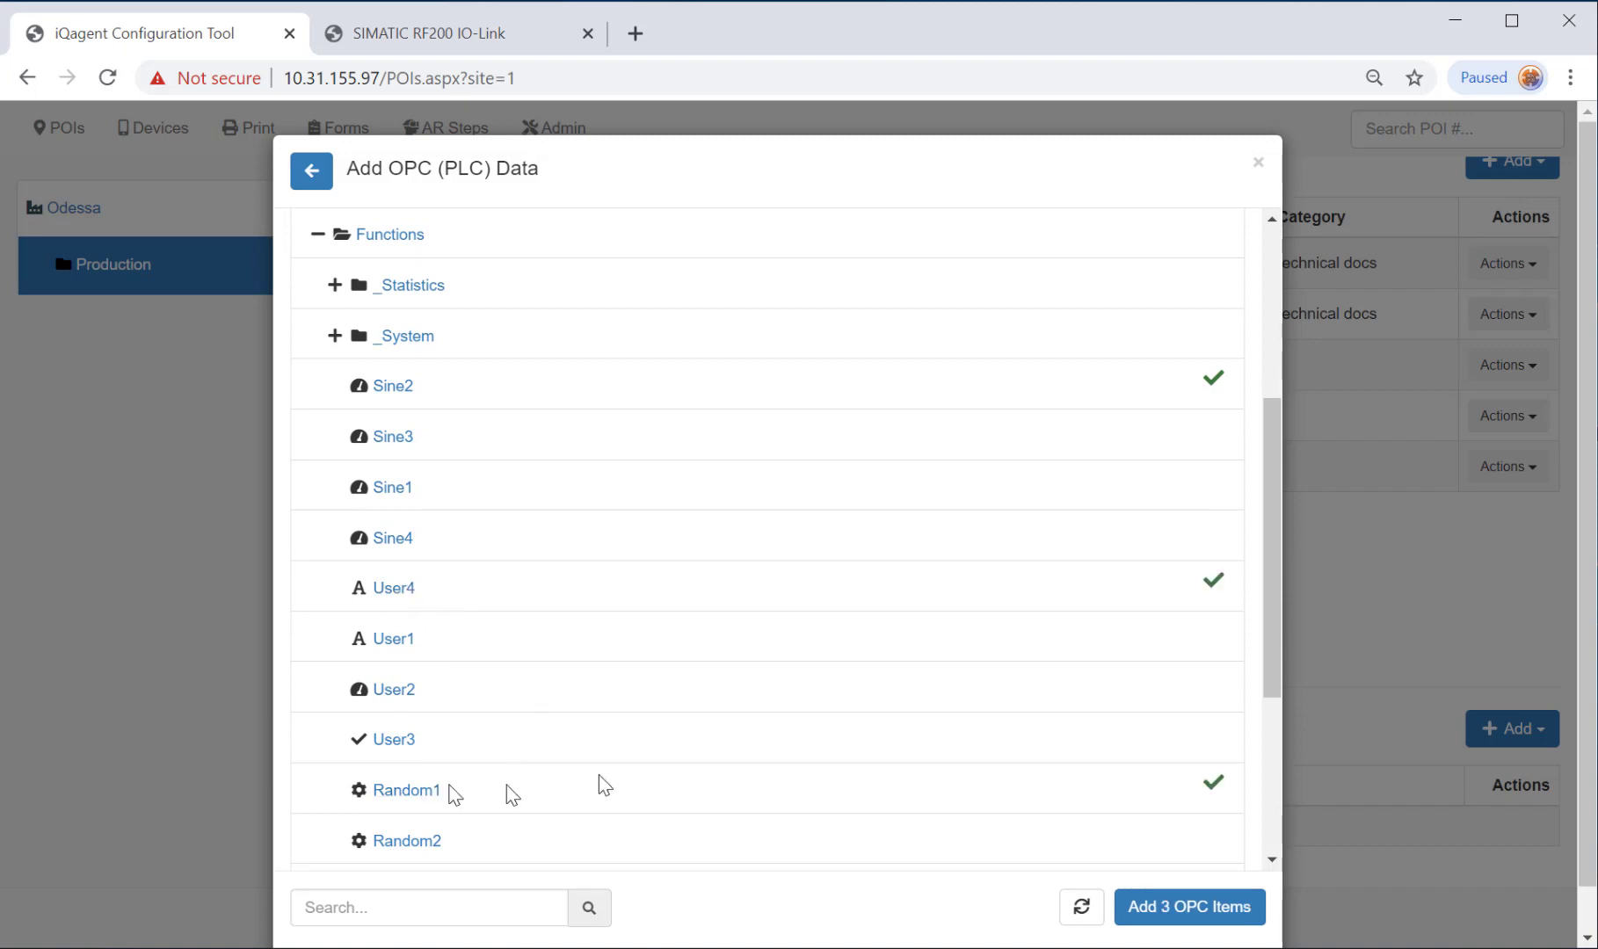
{"action": "left_click", "coordinate": [1188, 907]}
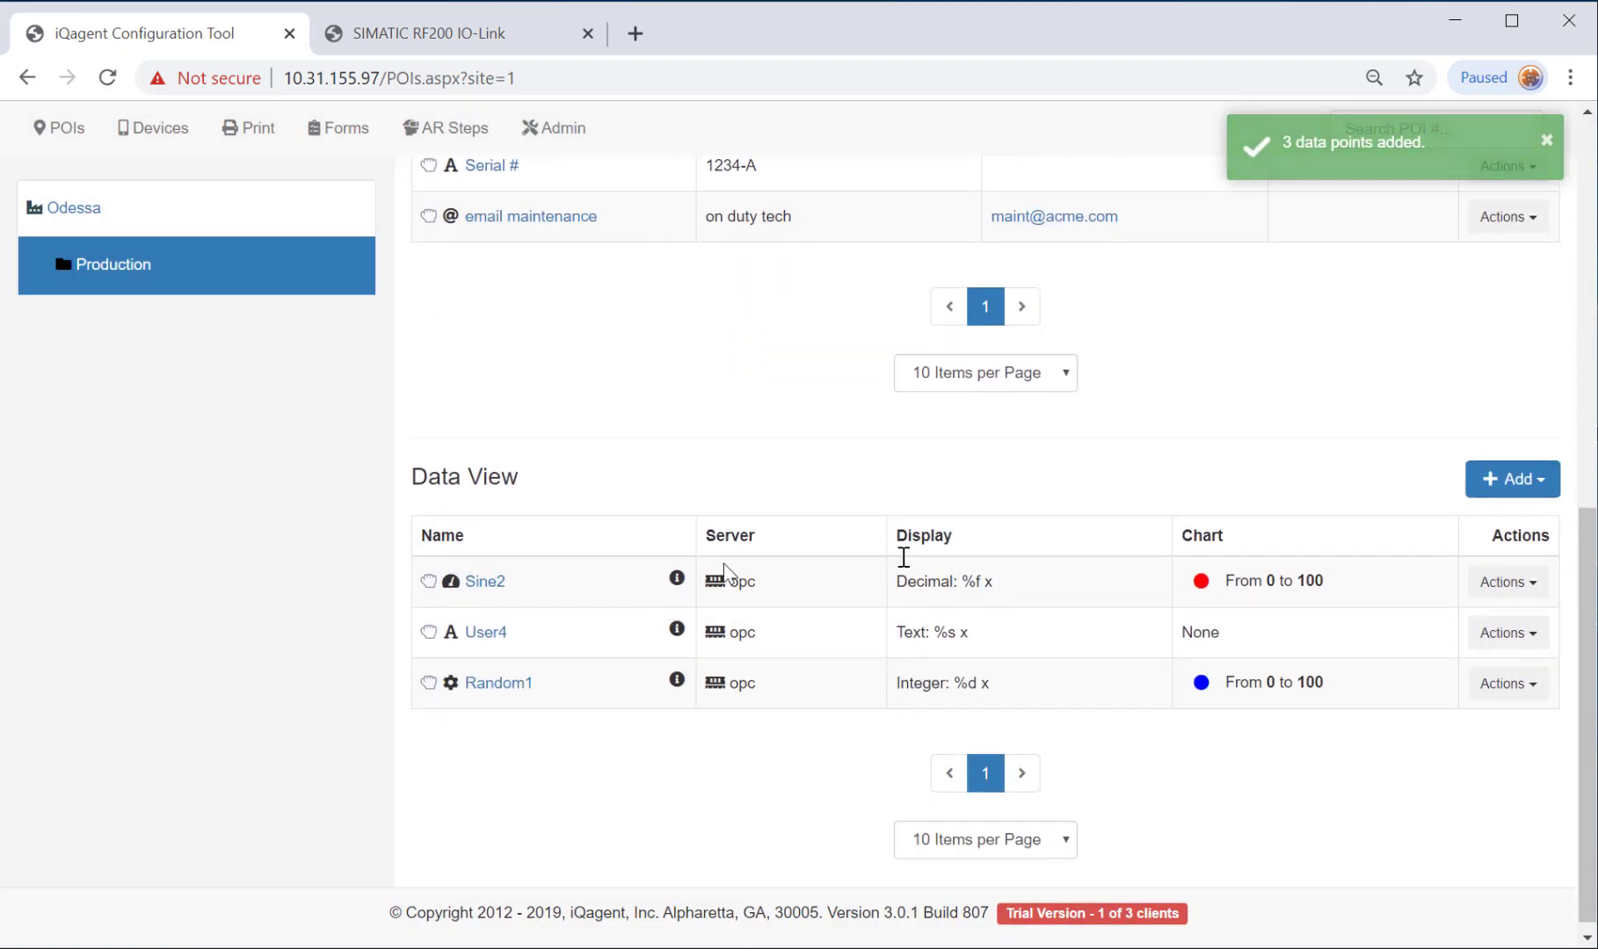
Rename Sine2 to Speed with units RPMs and a green chart colour.
{"action": "left_click", "coordinate": [486, 582]}
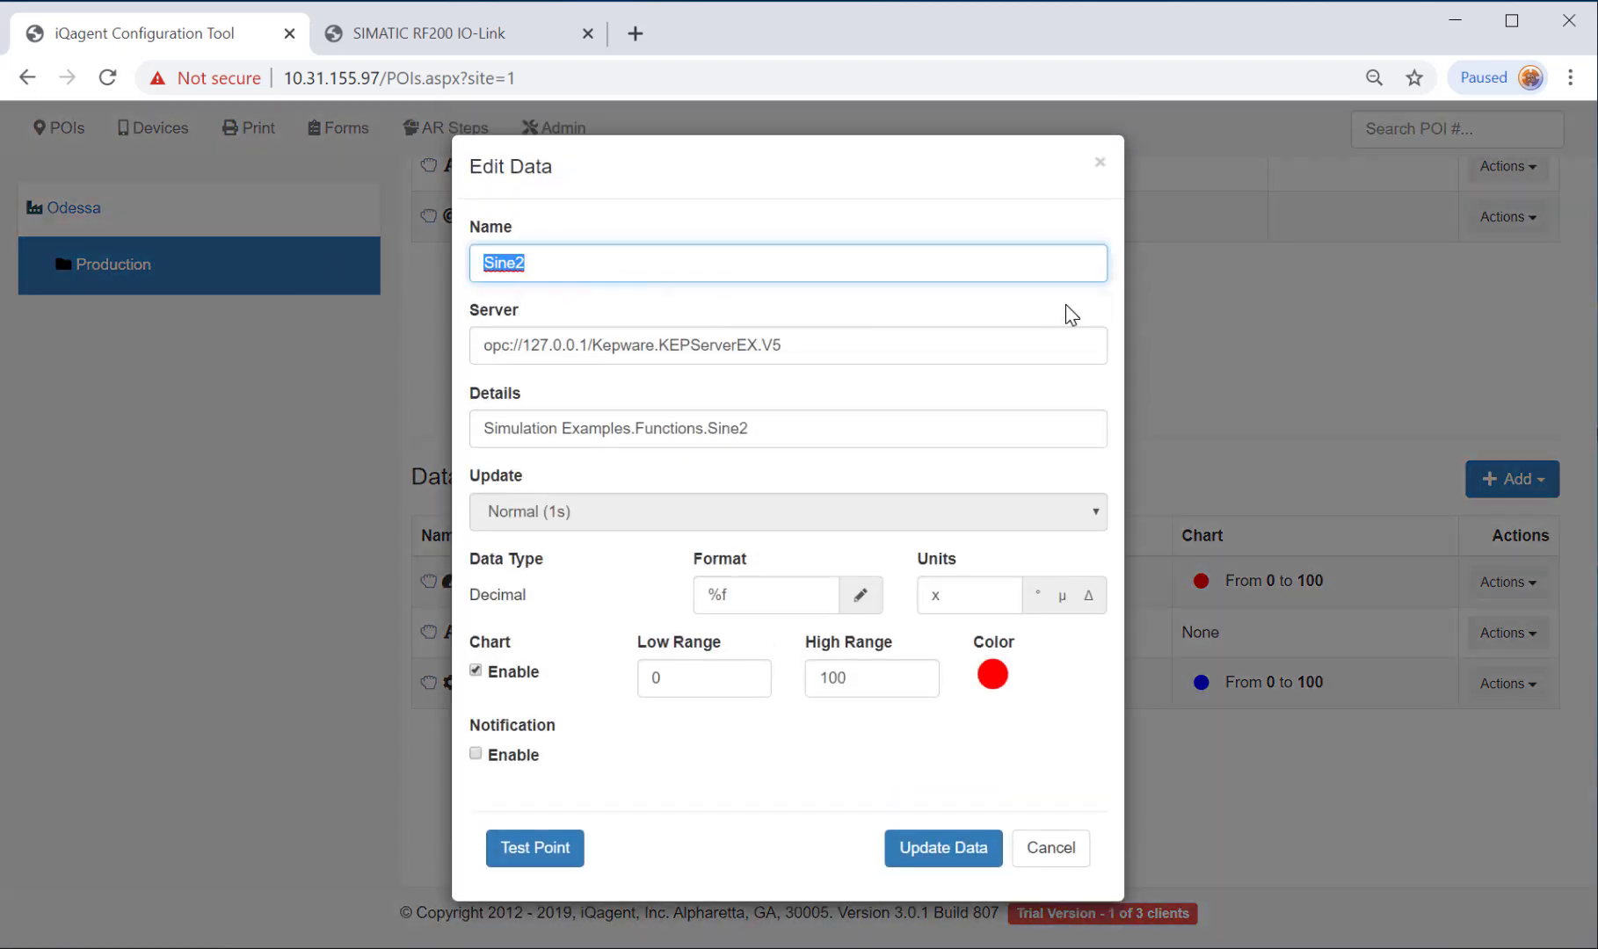
{"action": "type", "text": "SPeed"}
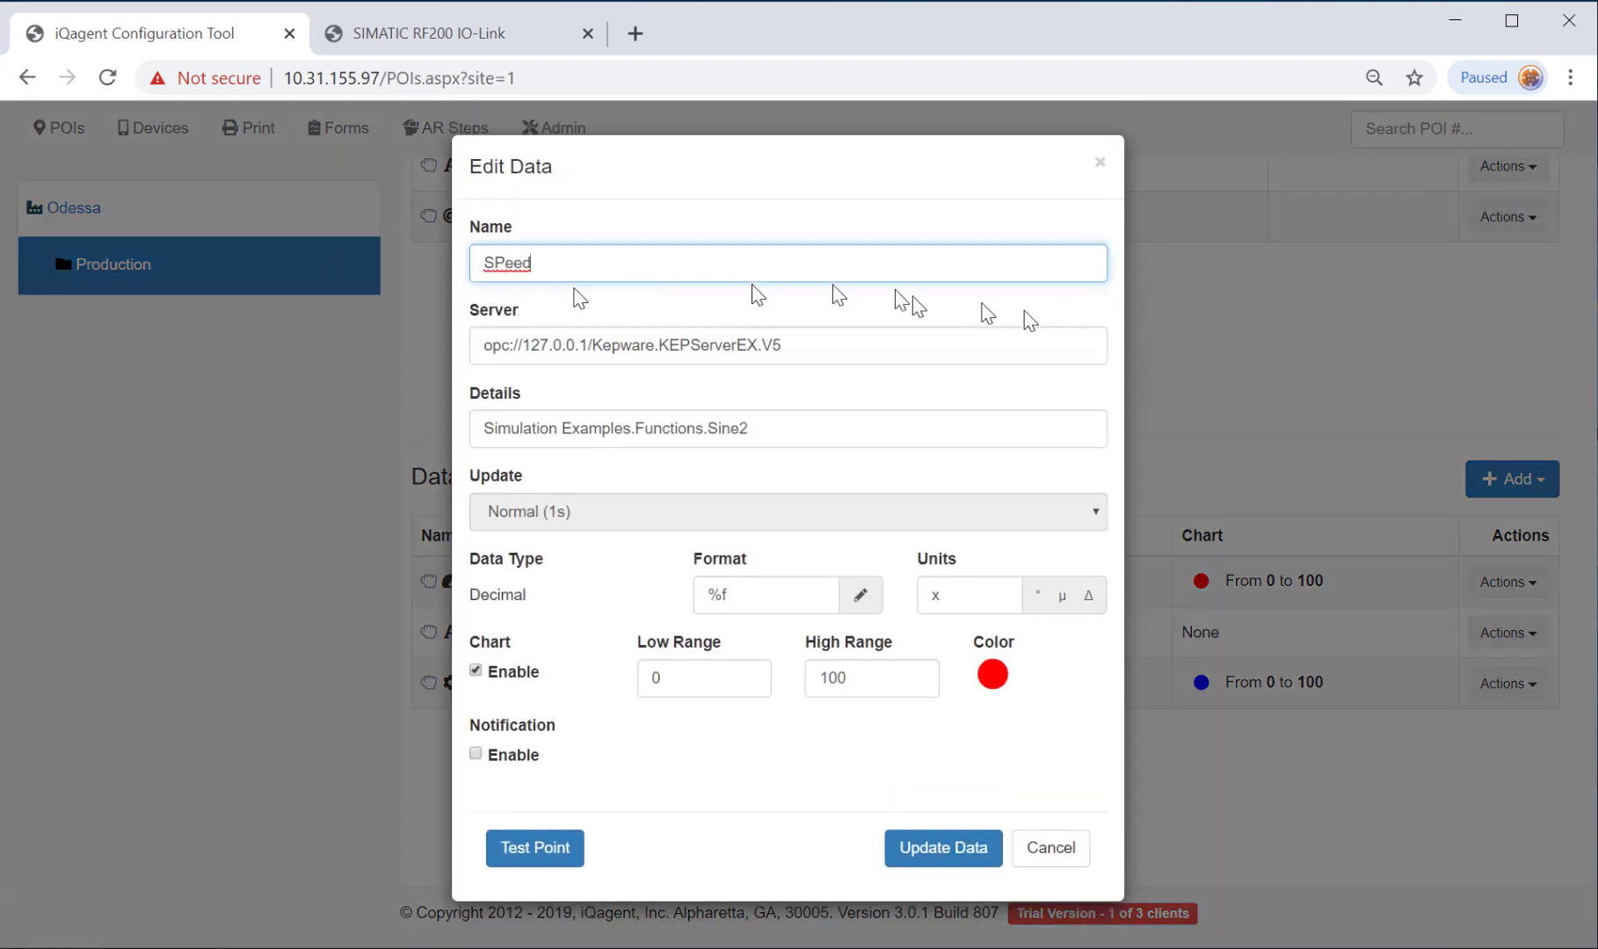
{"action": "left_click", "coordinate": [498, 262]}
{"action": "key", "text": "BackSpace"}
{"action": "type", "text": "p"}
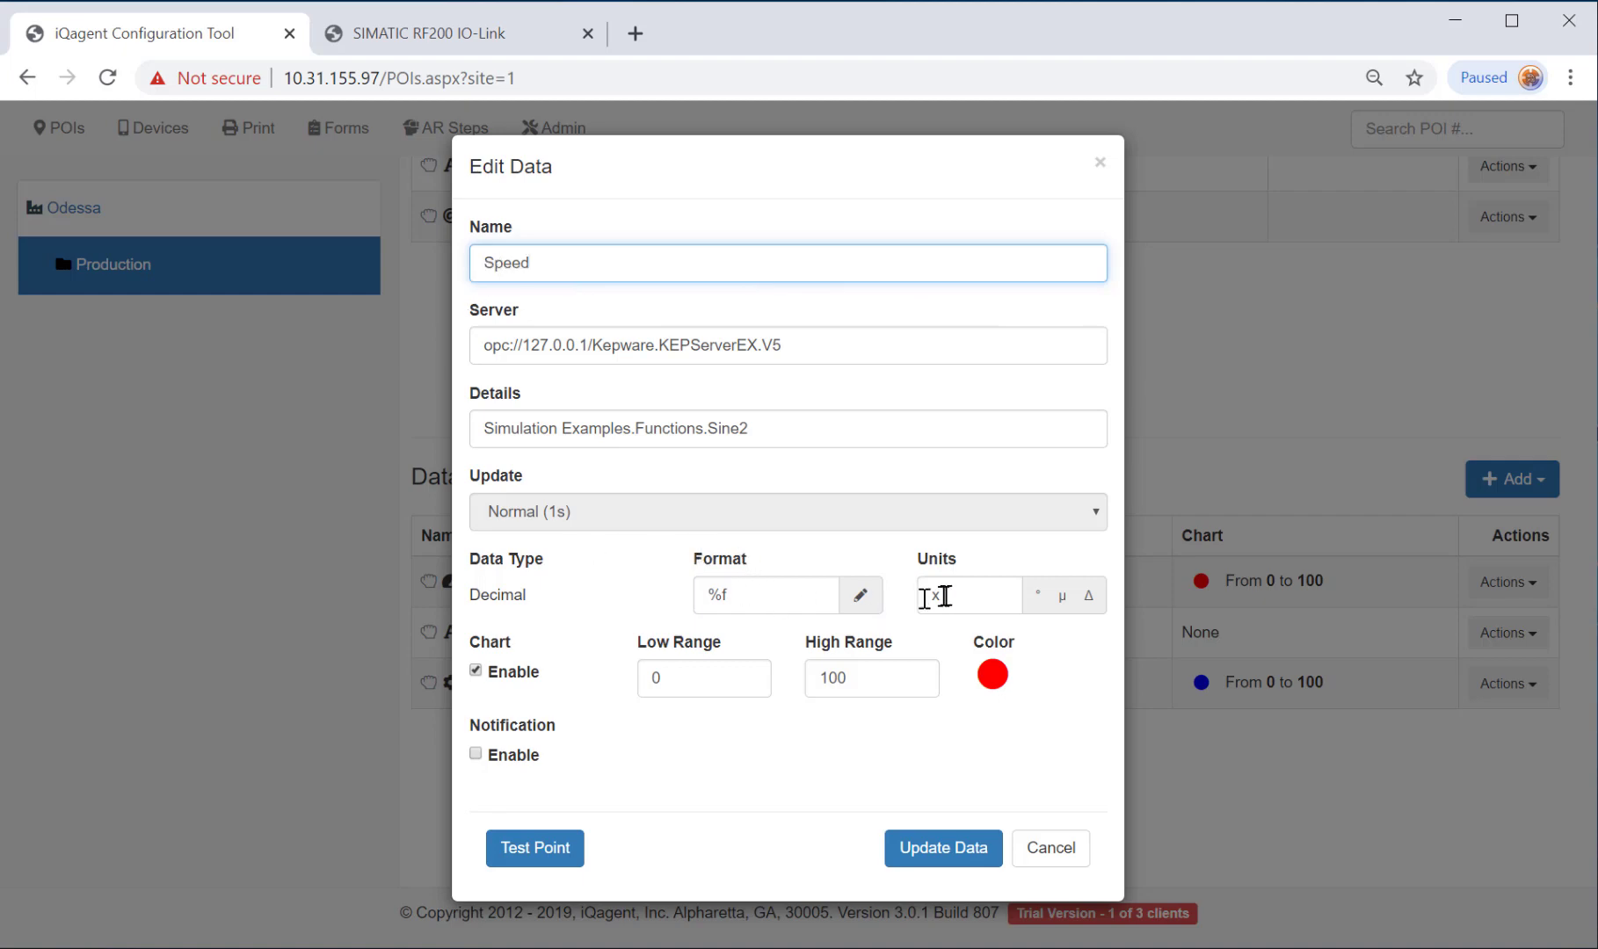
{"action": "double_click", "coordinate": [930, 595]}
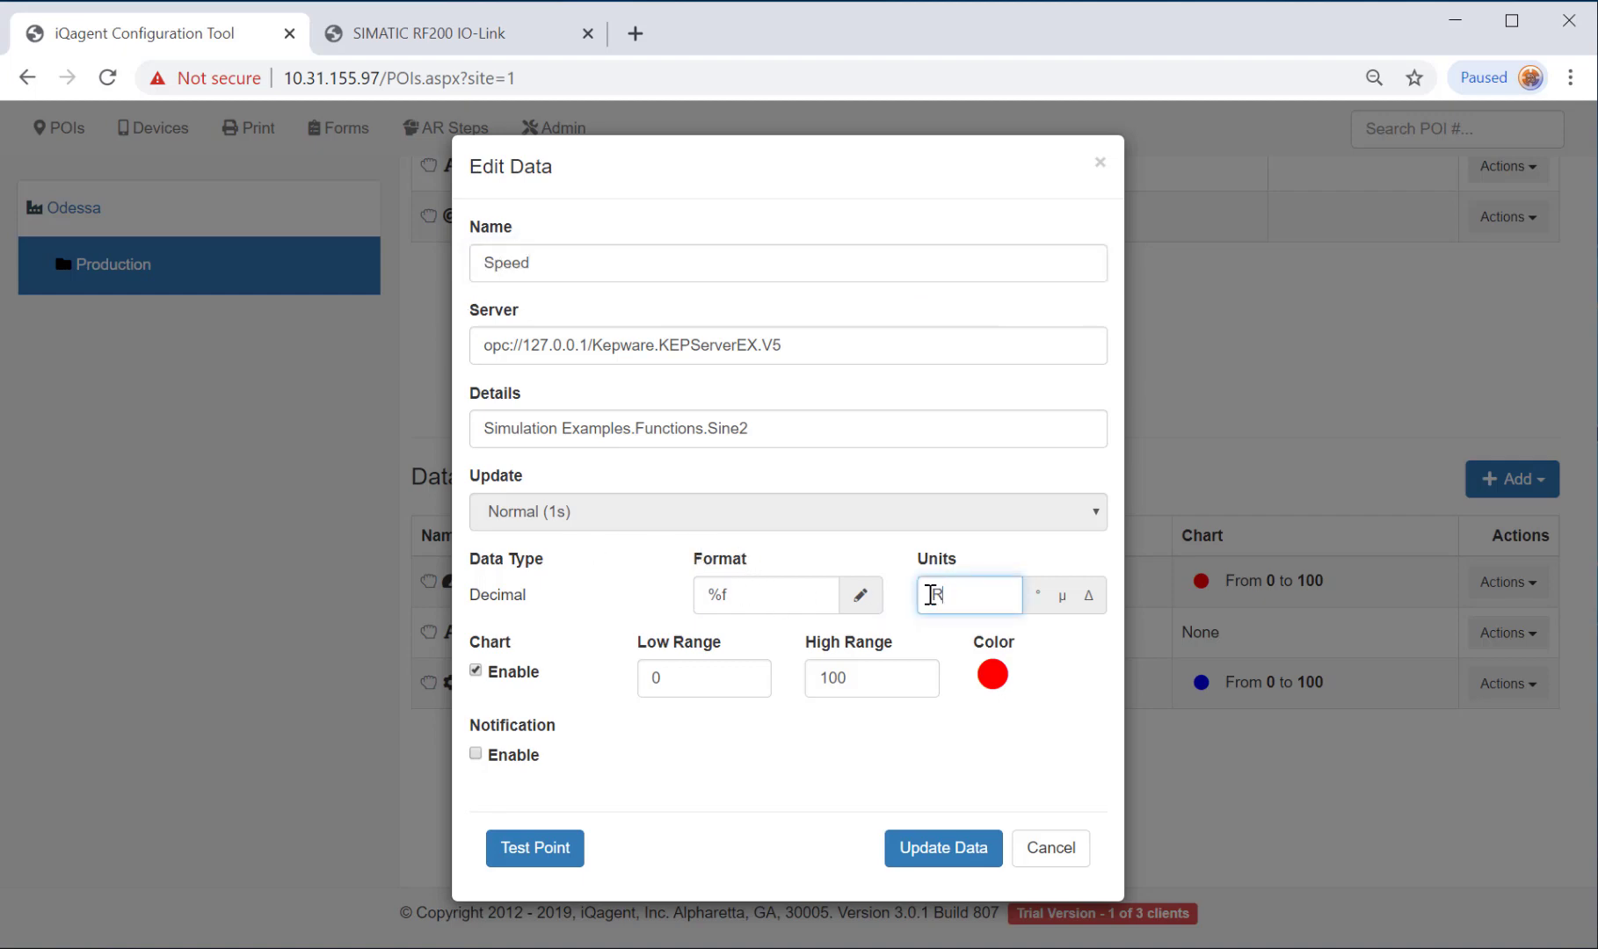
{"action": "type", "text": "RPMs"}
{"action": "left_click", "coordinate": [992, 684]}
{"action": "left_click", "coordinate": [1163, 761]}
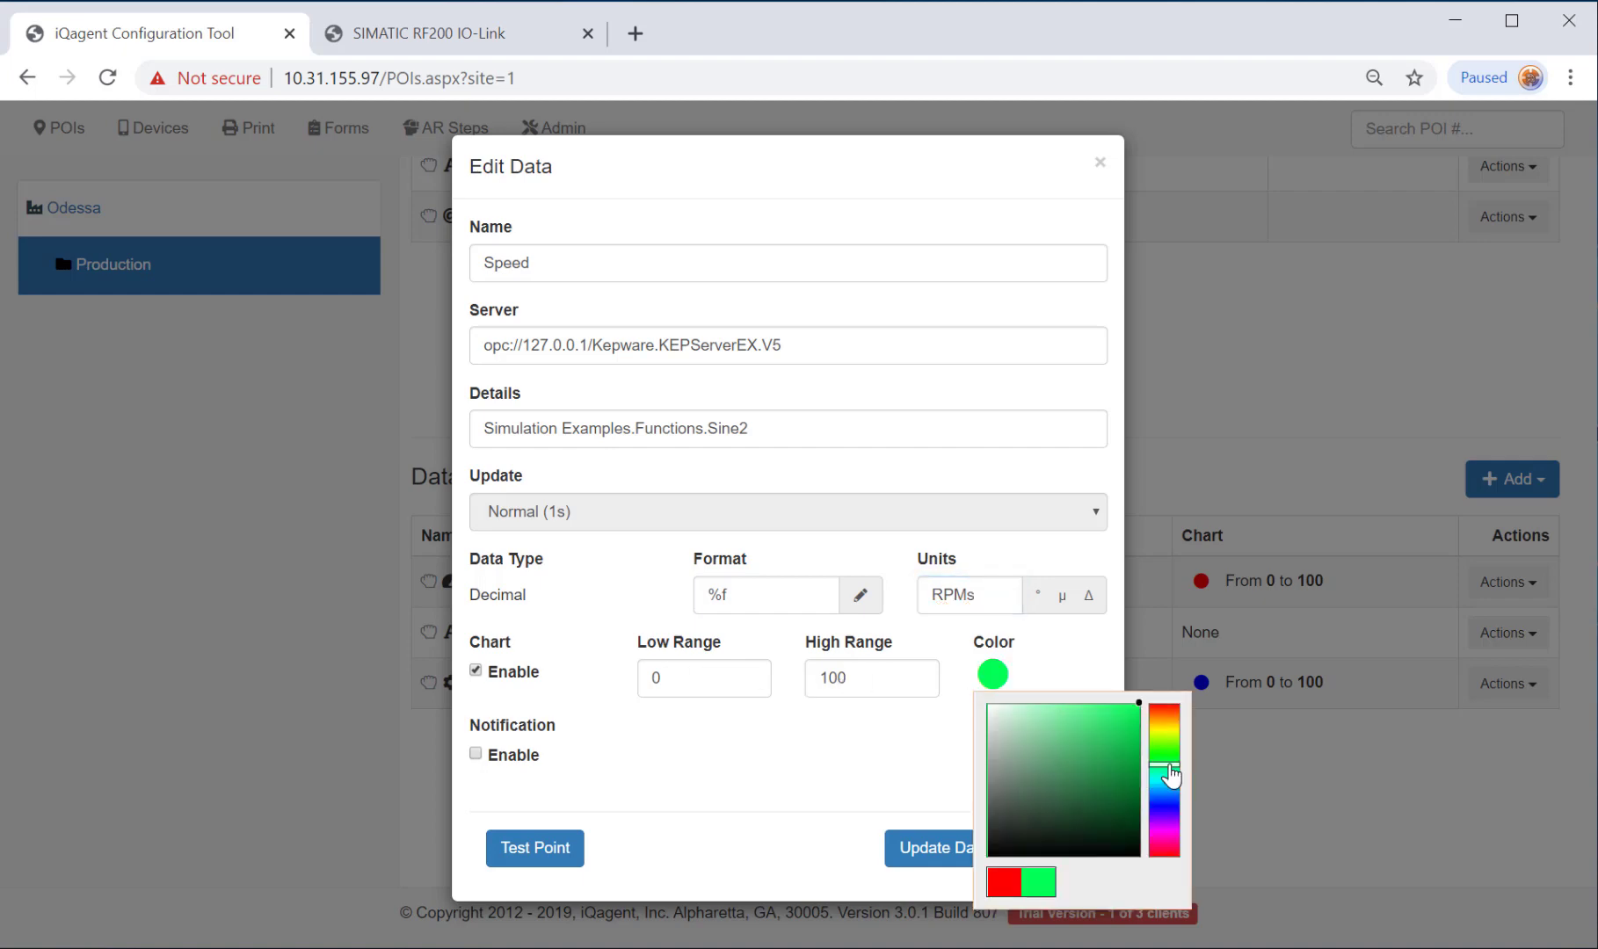
{"action": "left_click", "coordinate": [929, 753]}
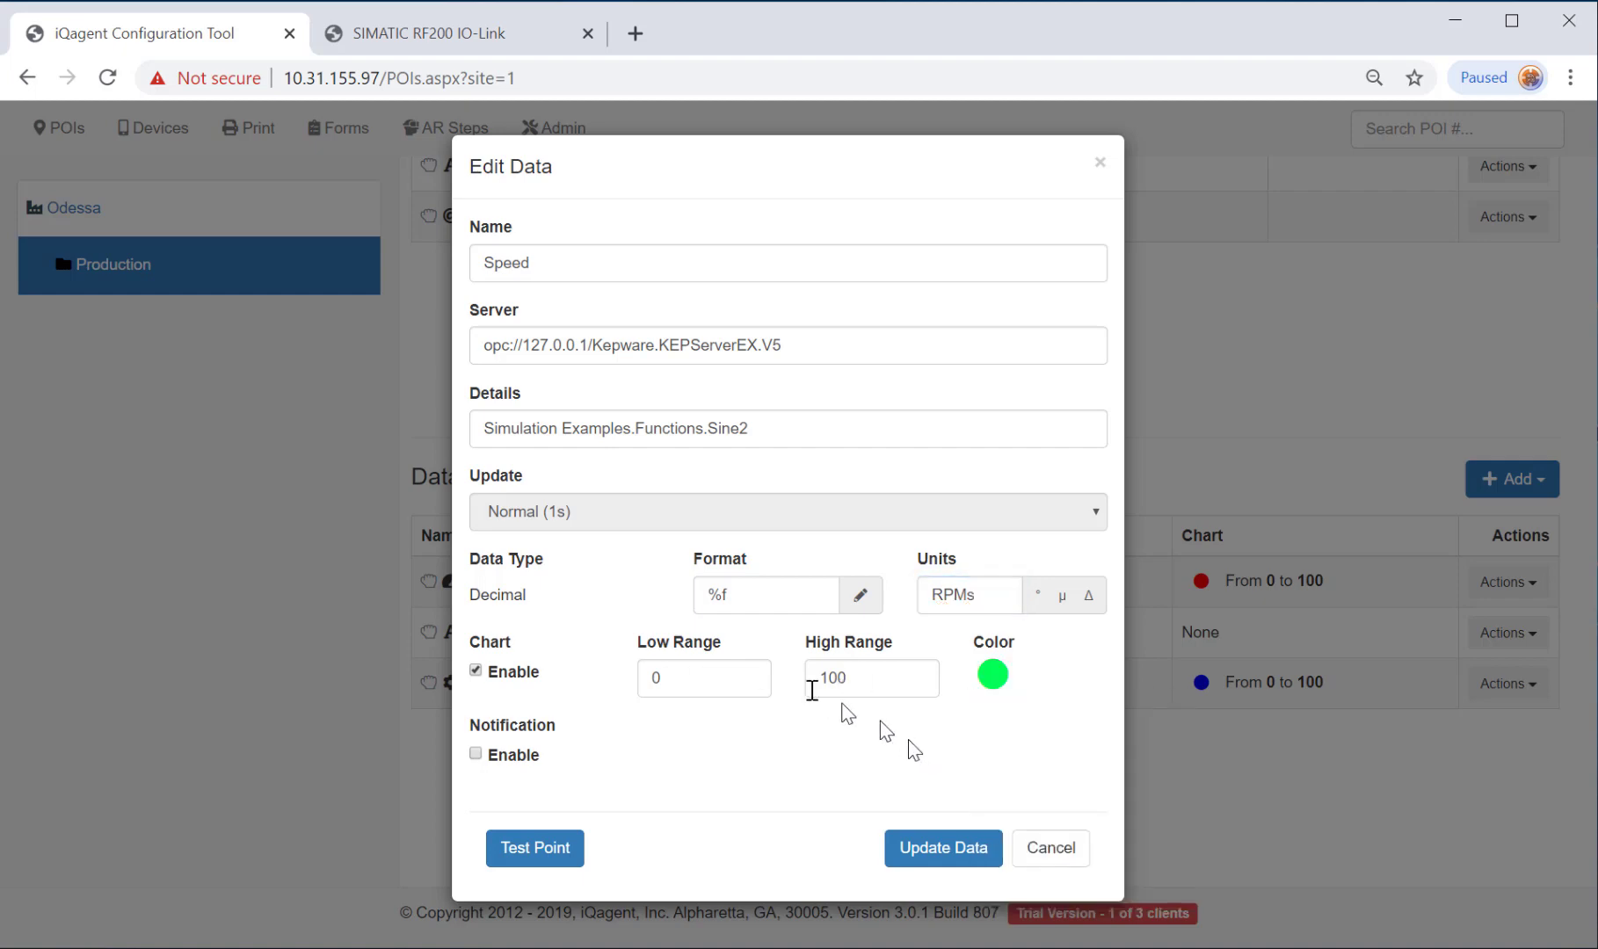
{"action": "left_click", "coordinate": [938, 854]}
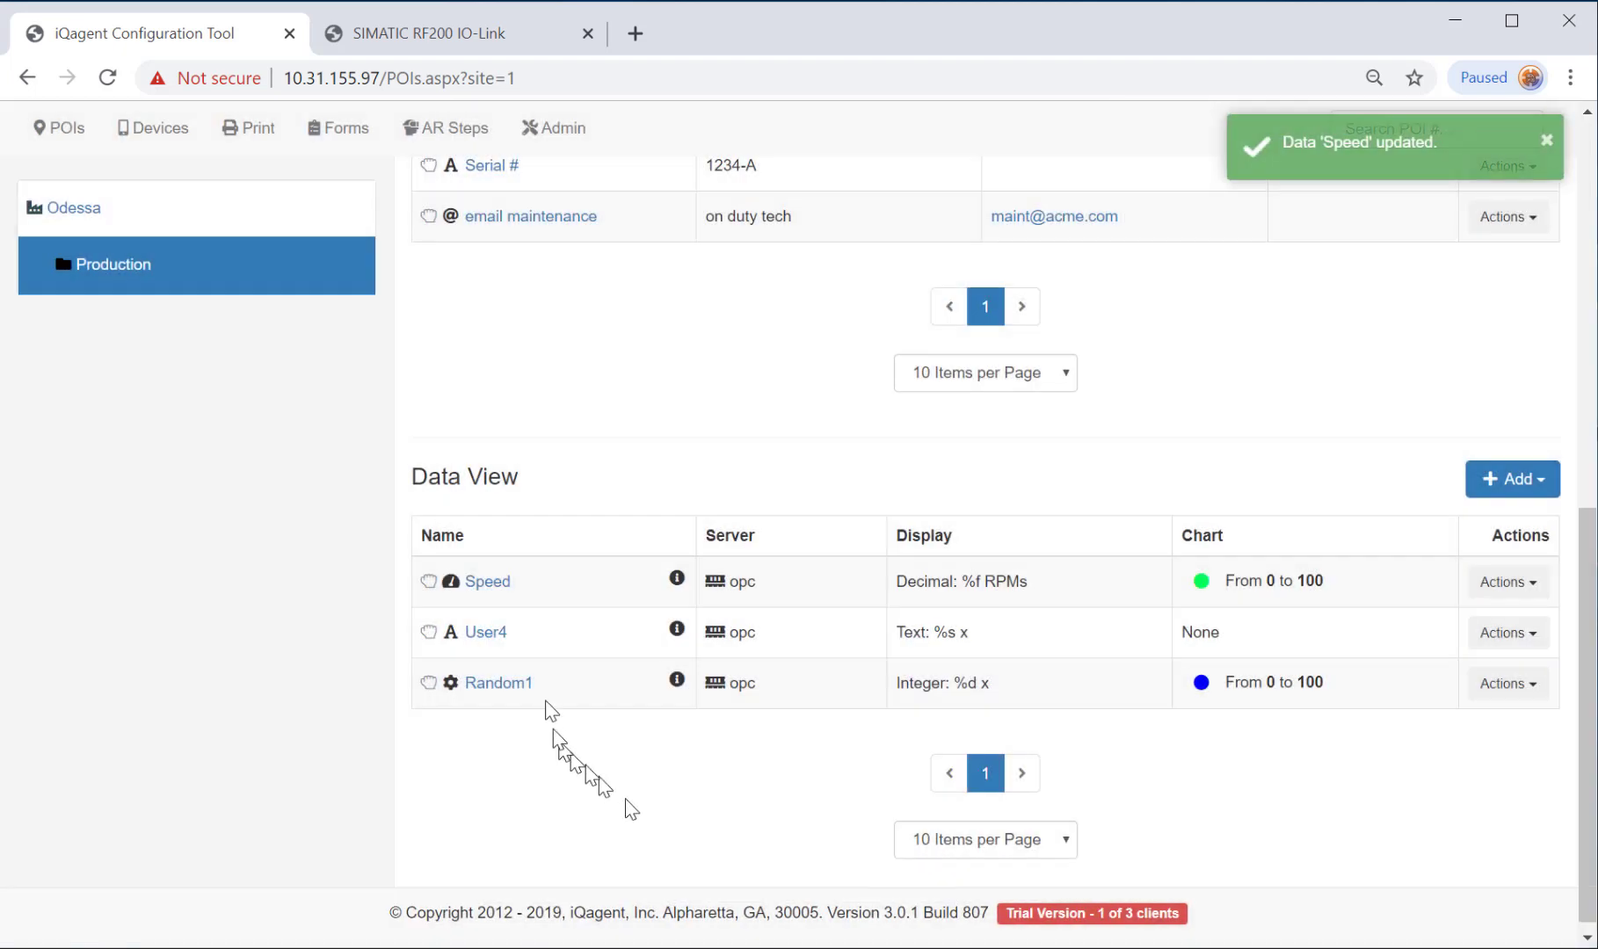
Rename User4 to Recipe Step and clear its units.
{"action": "left_click", "coordinate": [486, 633]}
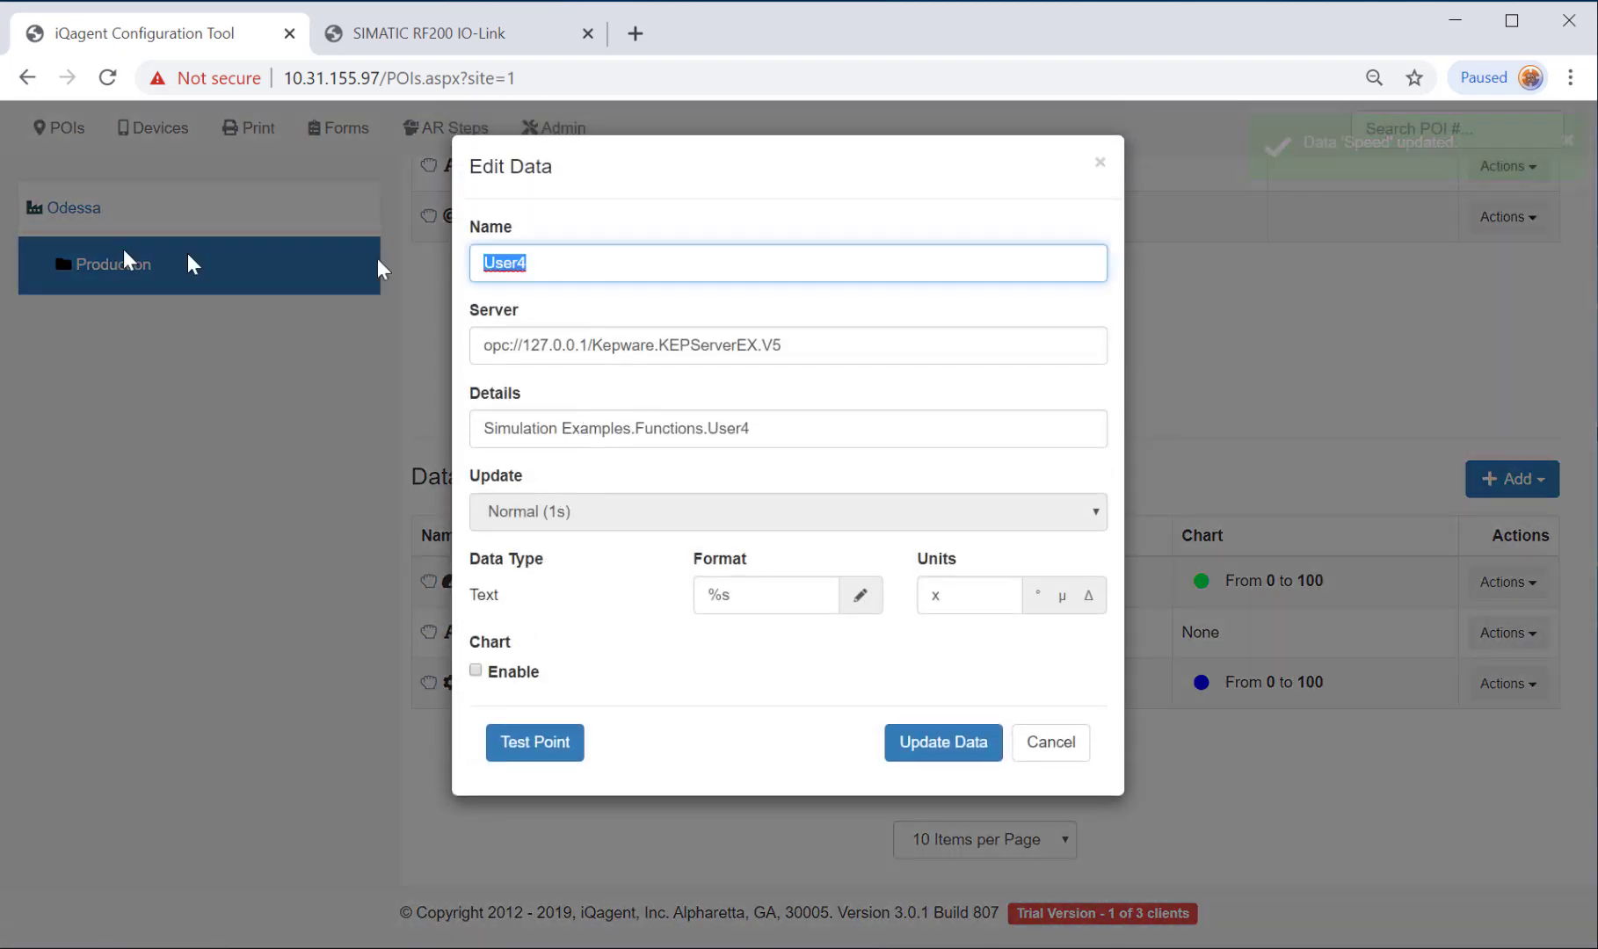
{"action": "type", "text": "Recipe Step"}
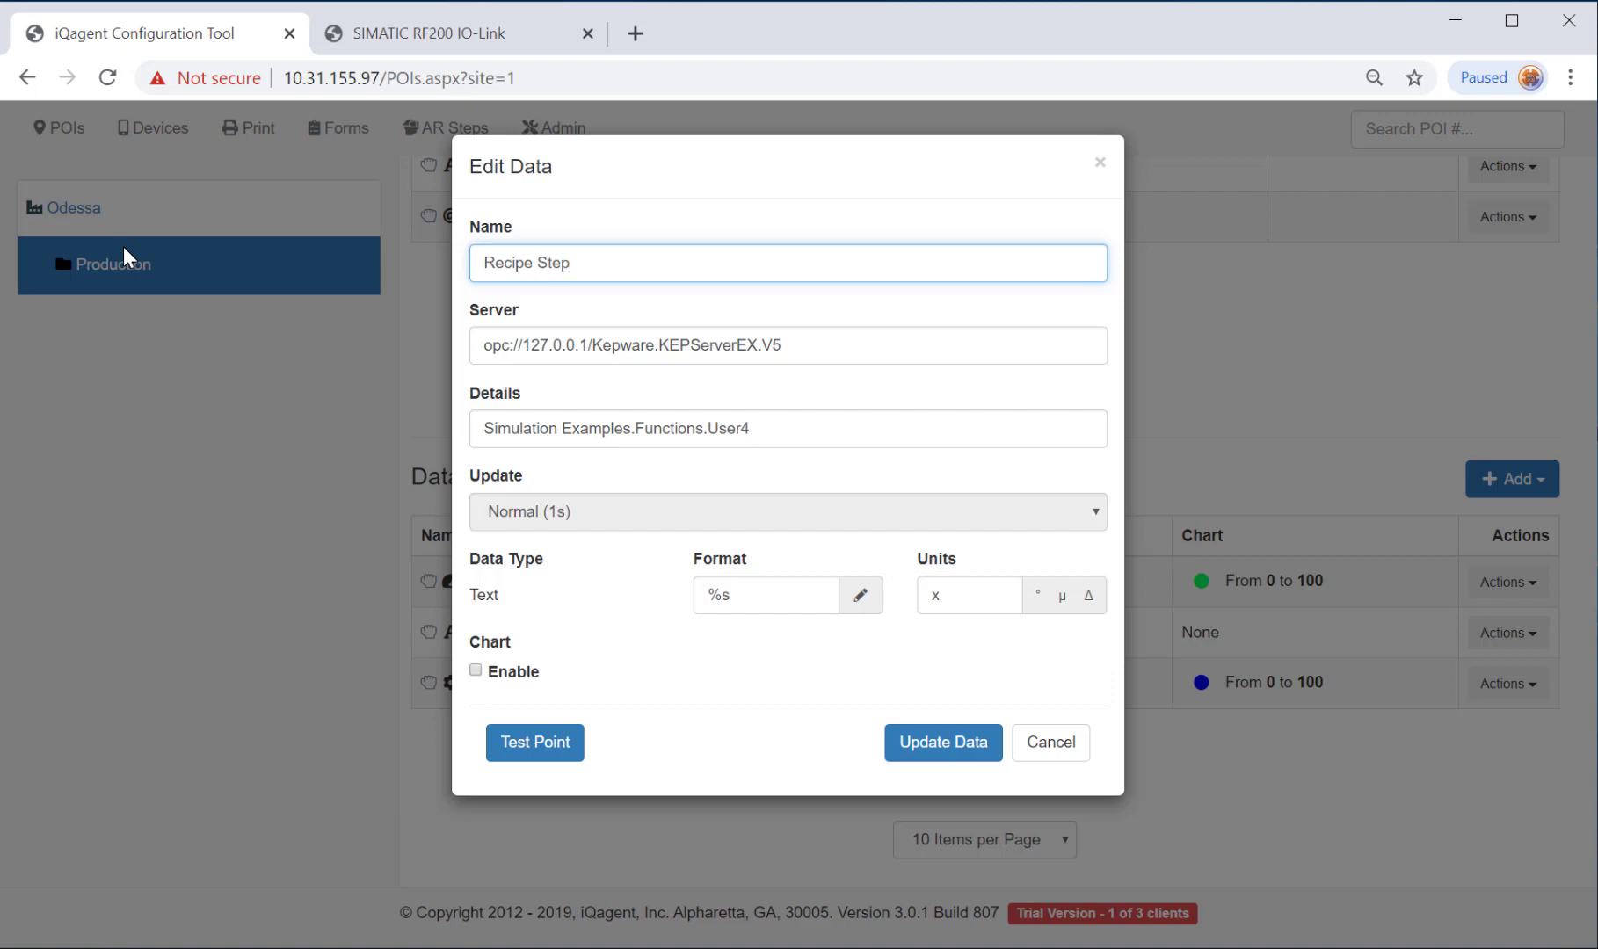
{"action": "left_click", "coordinate": [965, 595]}
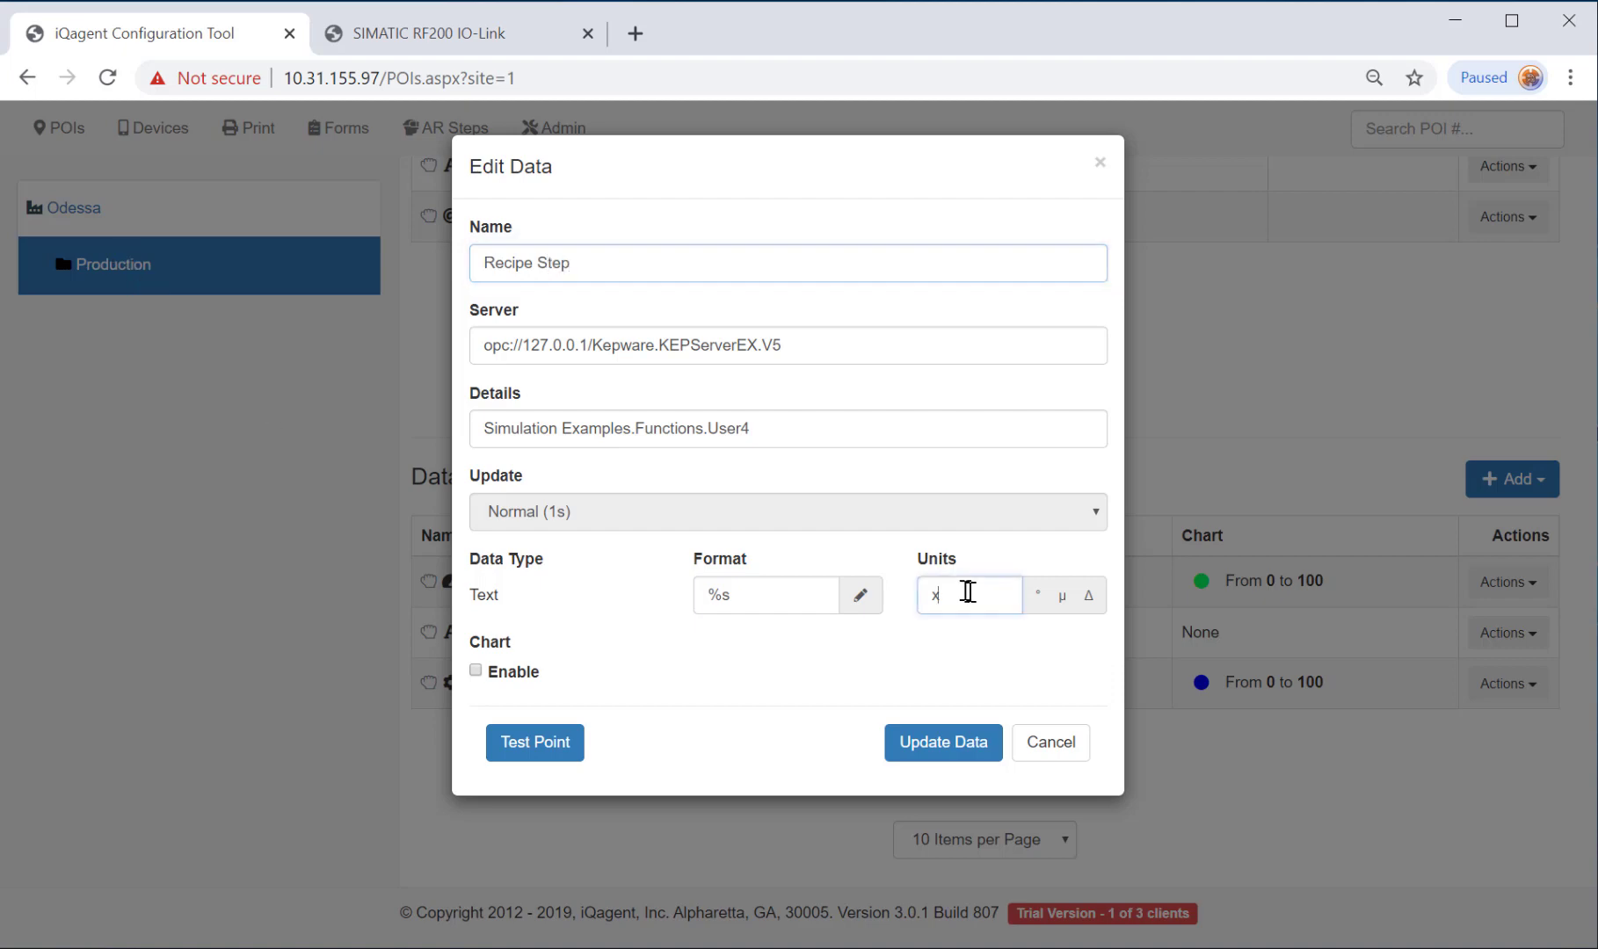
{"action": "key", "text": "BackSpace"}
{"action": "left_click", "coordinate": [937, 745]}
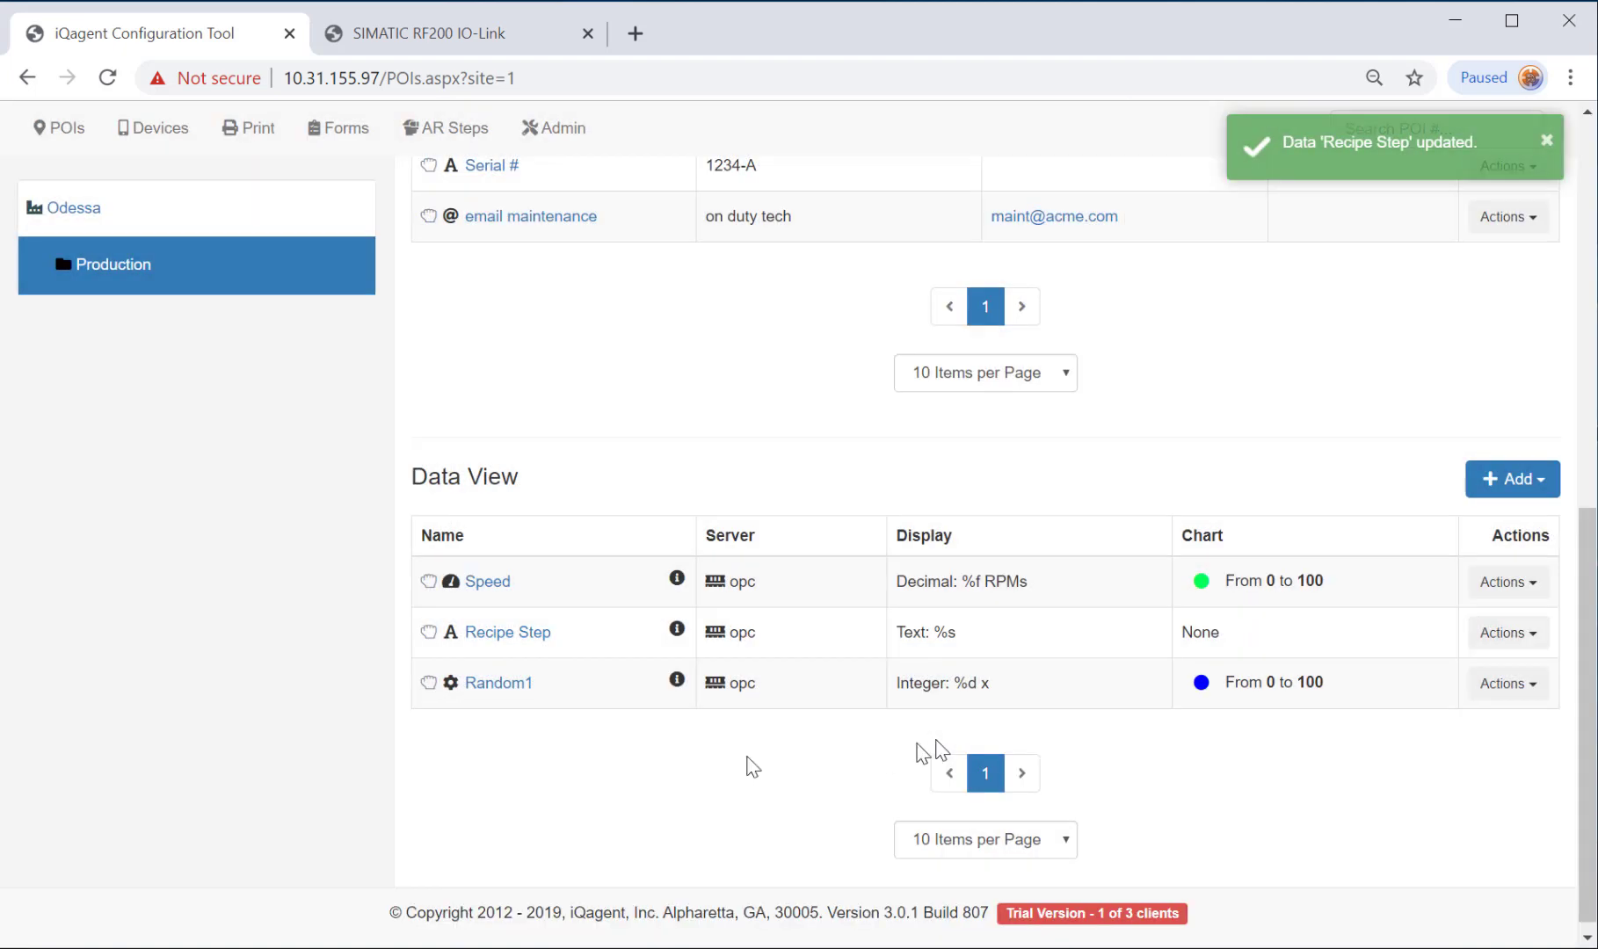
Rename Random1 to Temperature with degrees units, high range 212 and an orange chart, and save.
{"action": "left_click", "coordinate": [499, 684]}
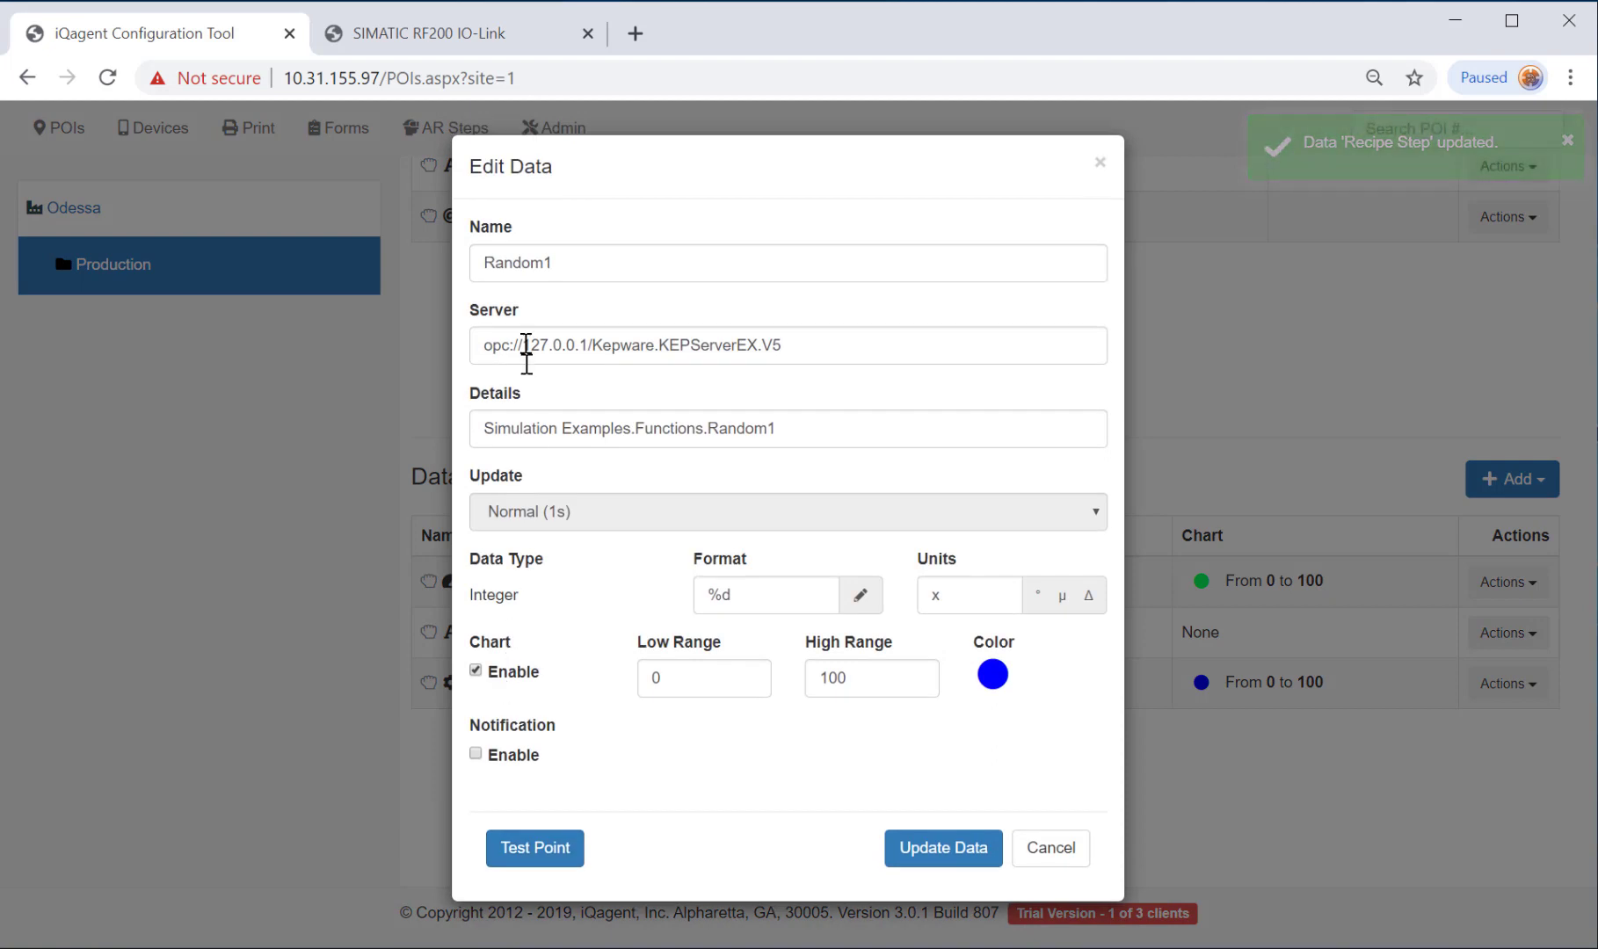
{"action": "double_click", "coordinate": [581, 257]}
{"action": "type", "text": "Temperature"}
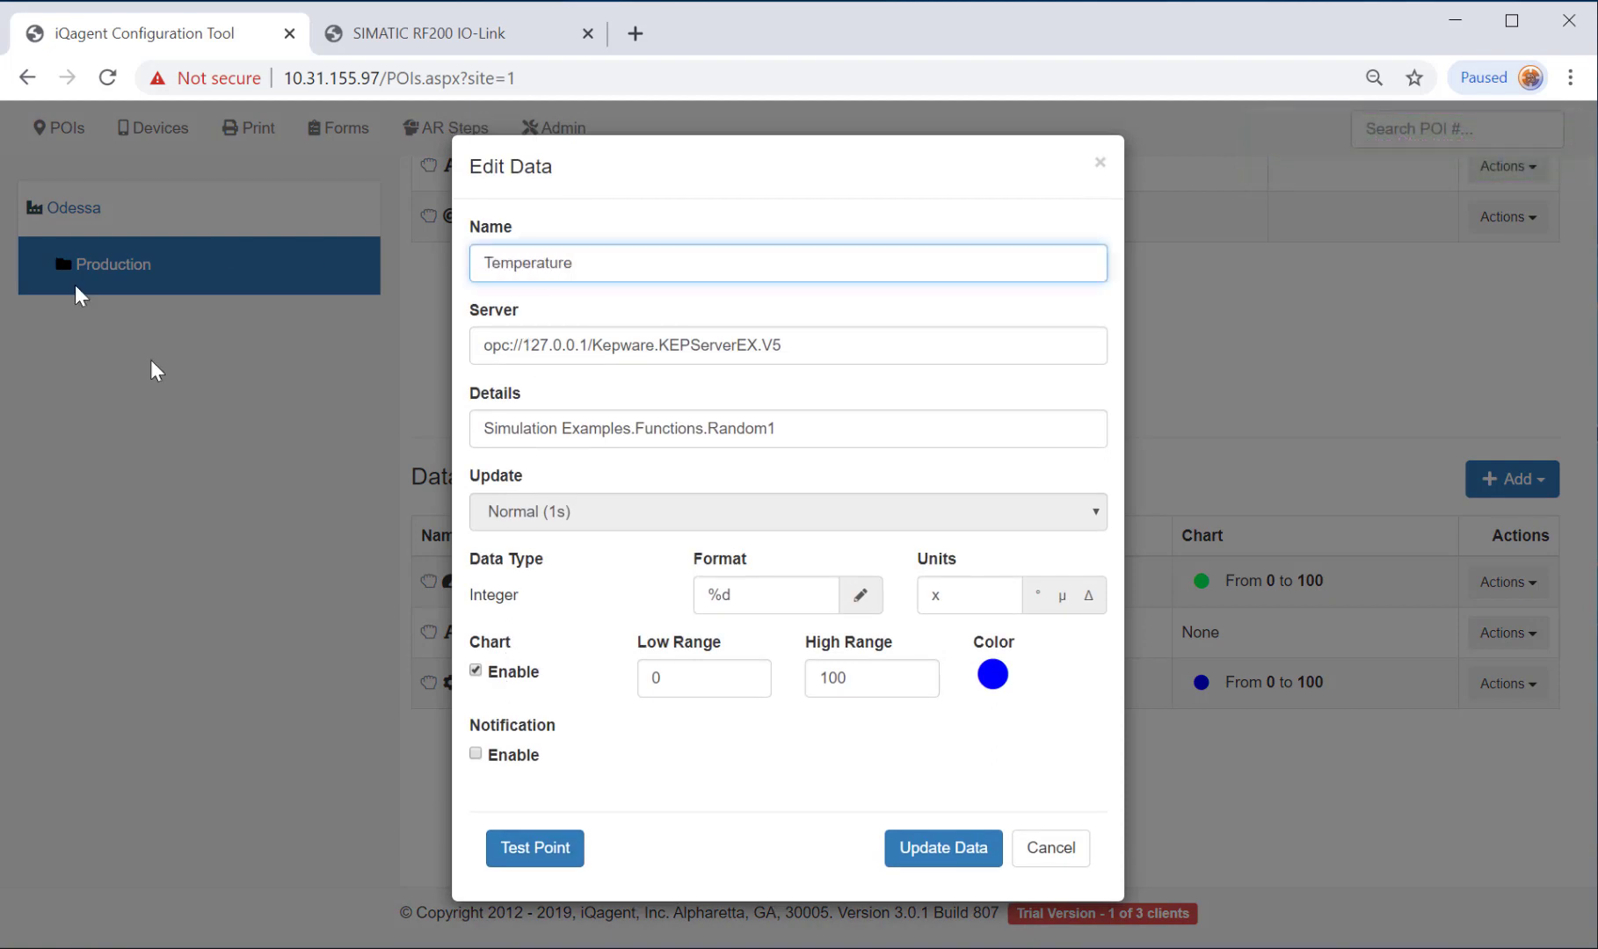
{"action": "left_click", "coordinate": [967, 596]}
{"action": "key", "text": "BackSpace"}
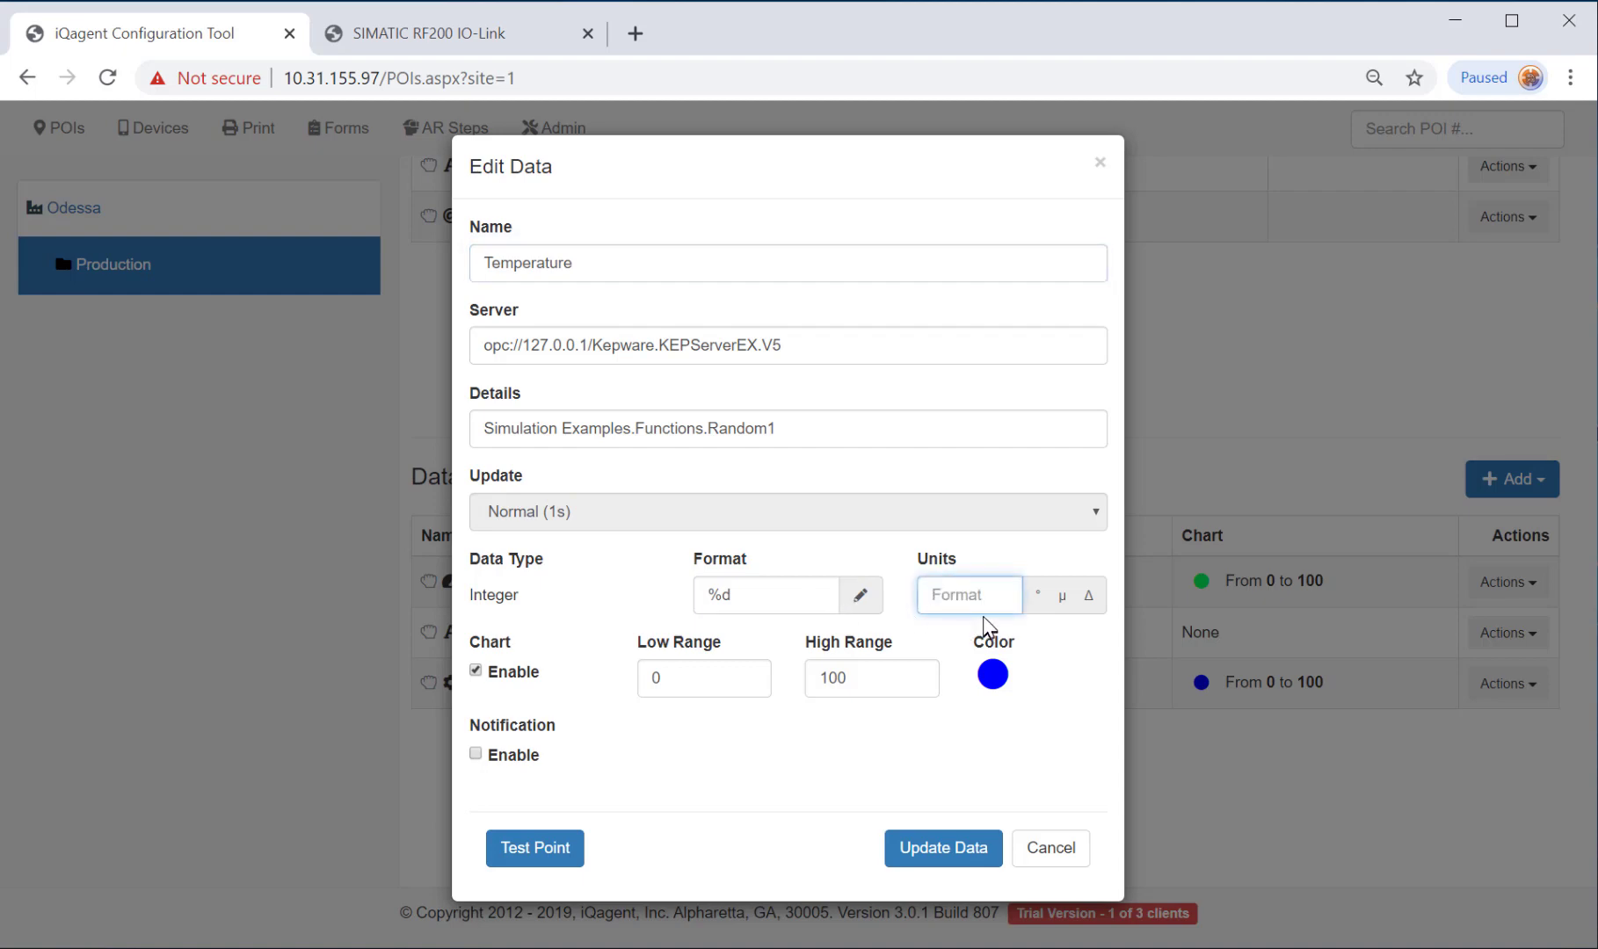
{"action": "left_click", "coordinate": [1038, 596]}
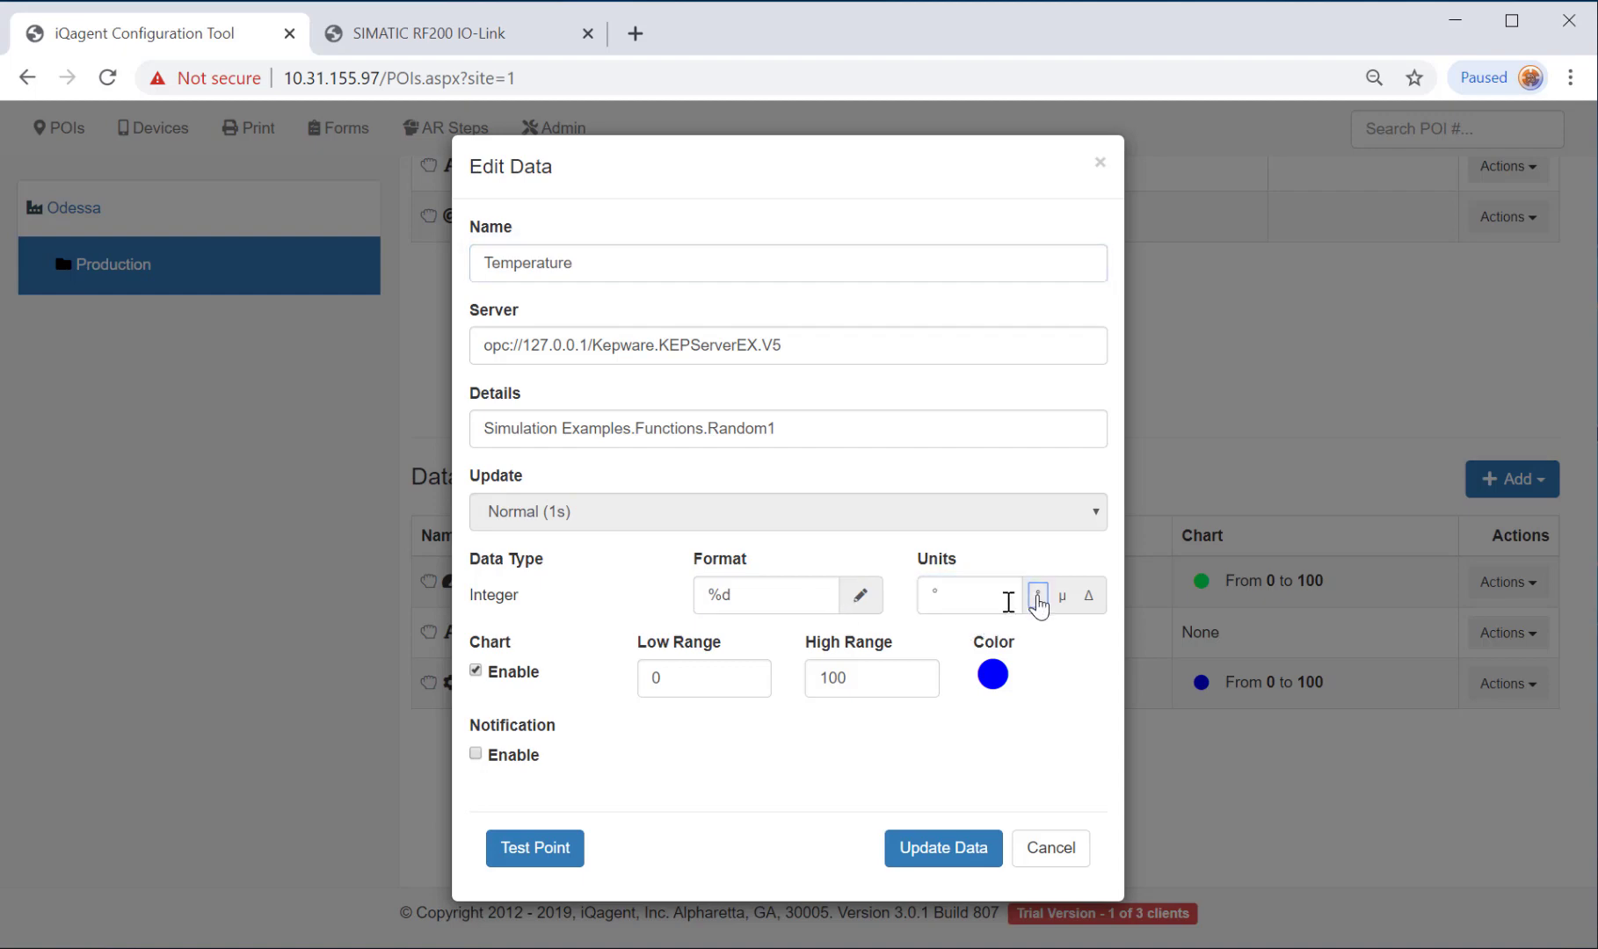
{"action": "double_click", "coordinate": [860, 677]}
{"action": "type", "text": "21"}
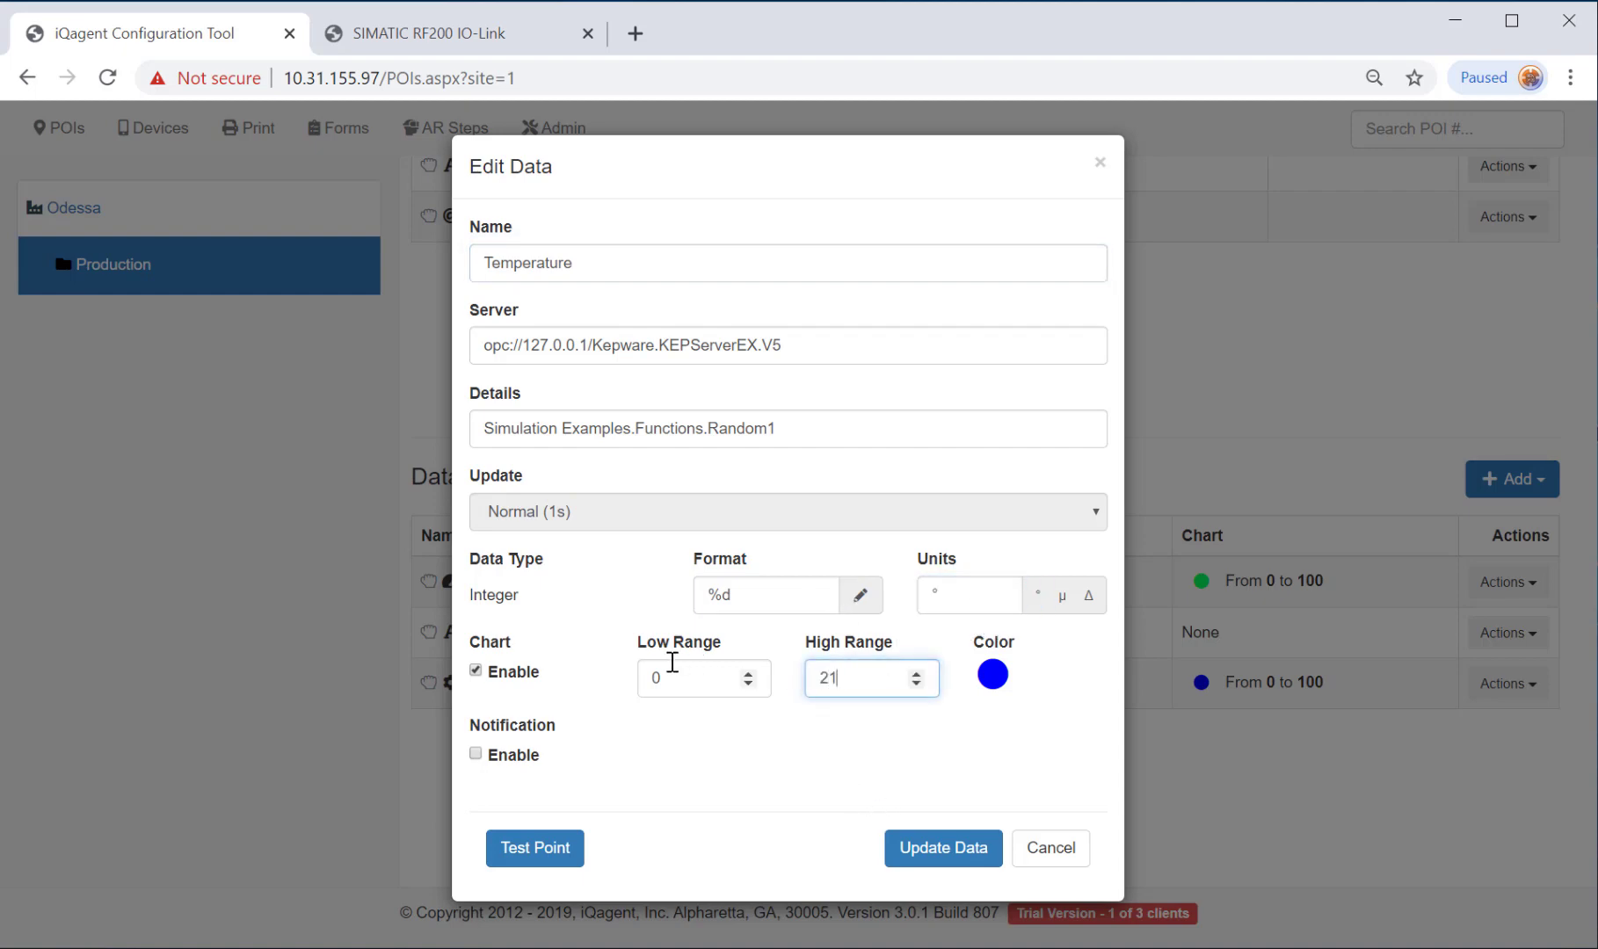
{"action": "type", "text": "2"}
{"action": "left_click", "coordinate": [992, 674]}
{"action": "left_click", "coordinate": [1162, 722]}
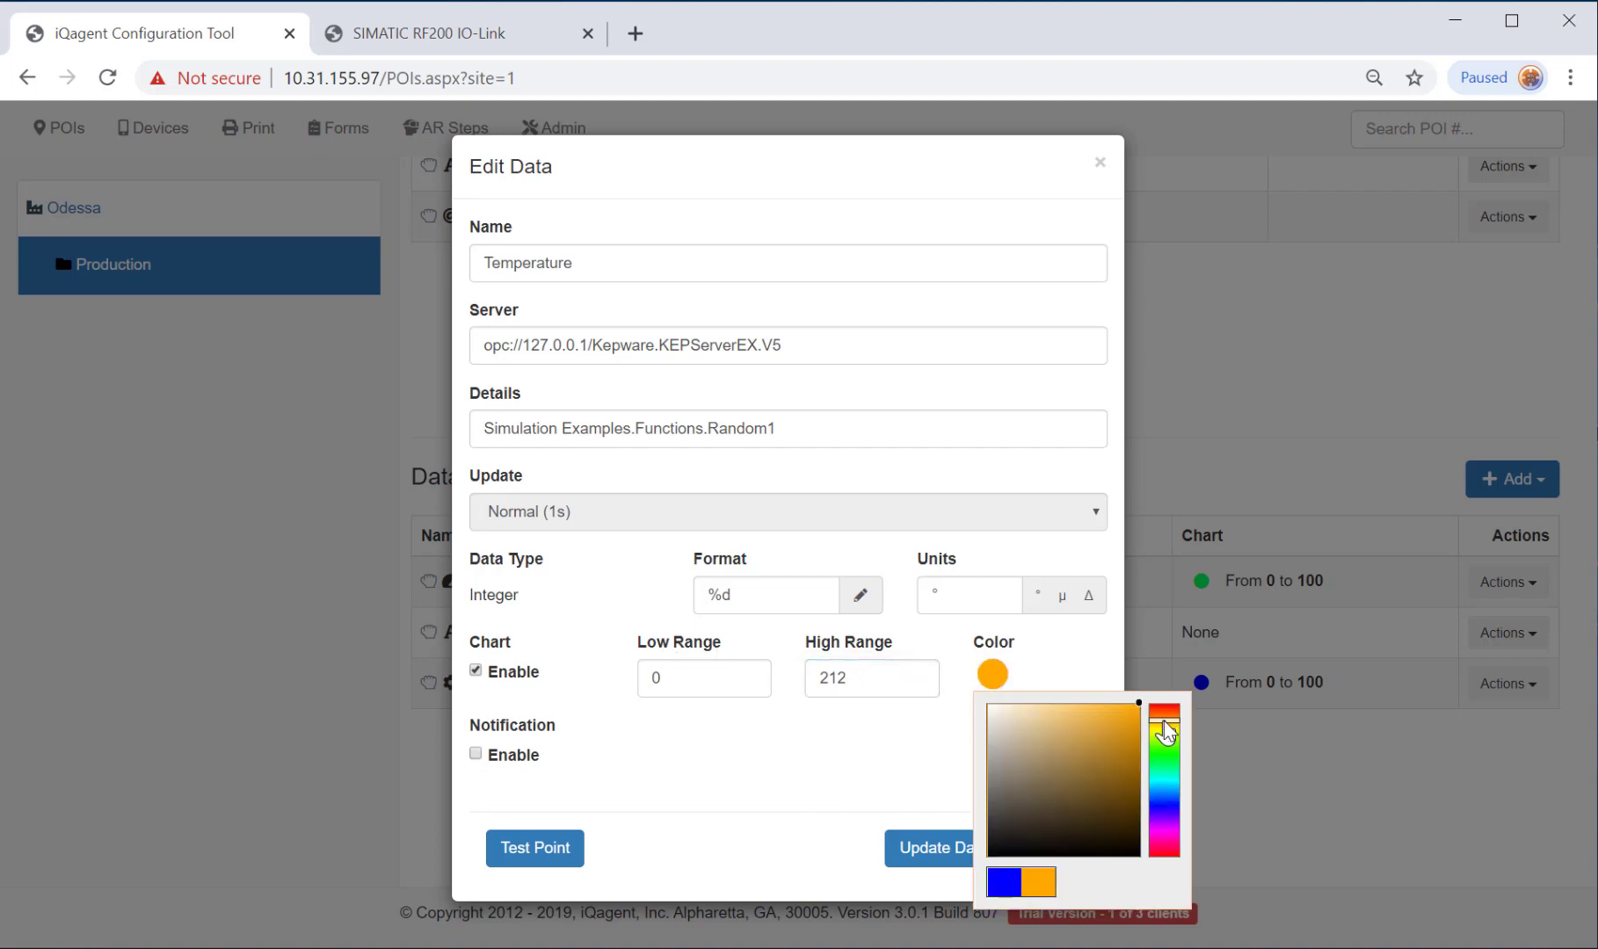
{"action": "left_click", "coordinate": [754, 781]}
{"action": "left_click", "coordinate": [941, 849]}
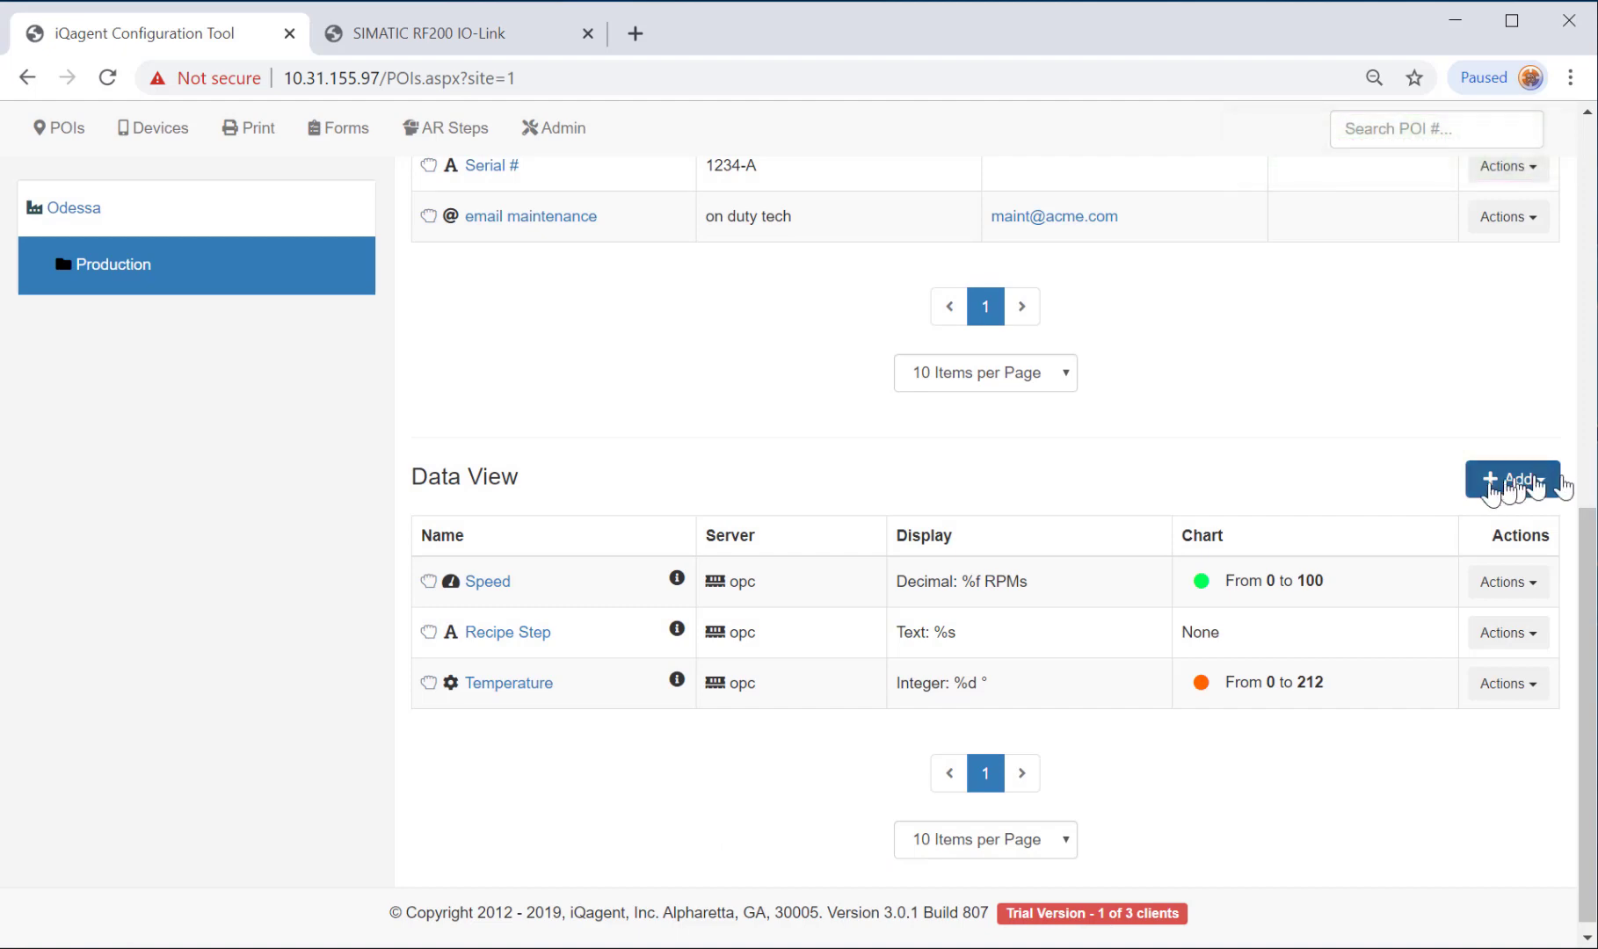
Open the Add Simulated Data form from the Data View's Add menu.
{"action": "left_click", "coordinate": [1488, 492]}
{"action": "left_click", "coordinate": [1446, 608]}
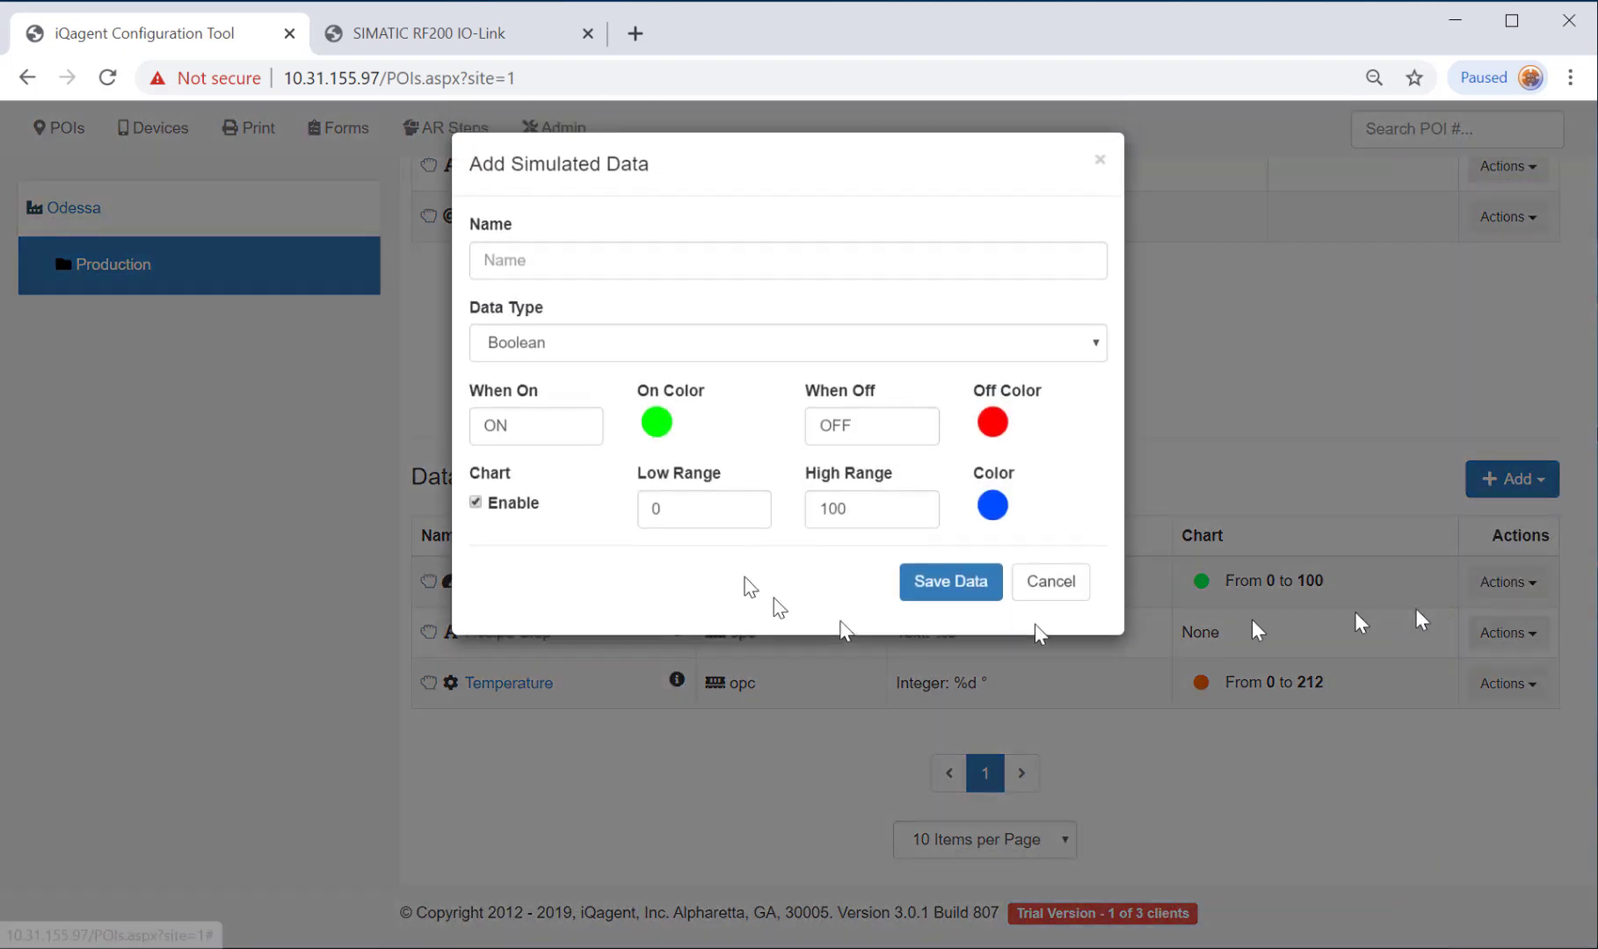
{"action": "left_click", "coordinate": [560, 347]}
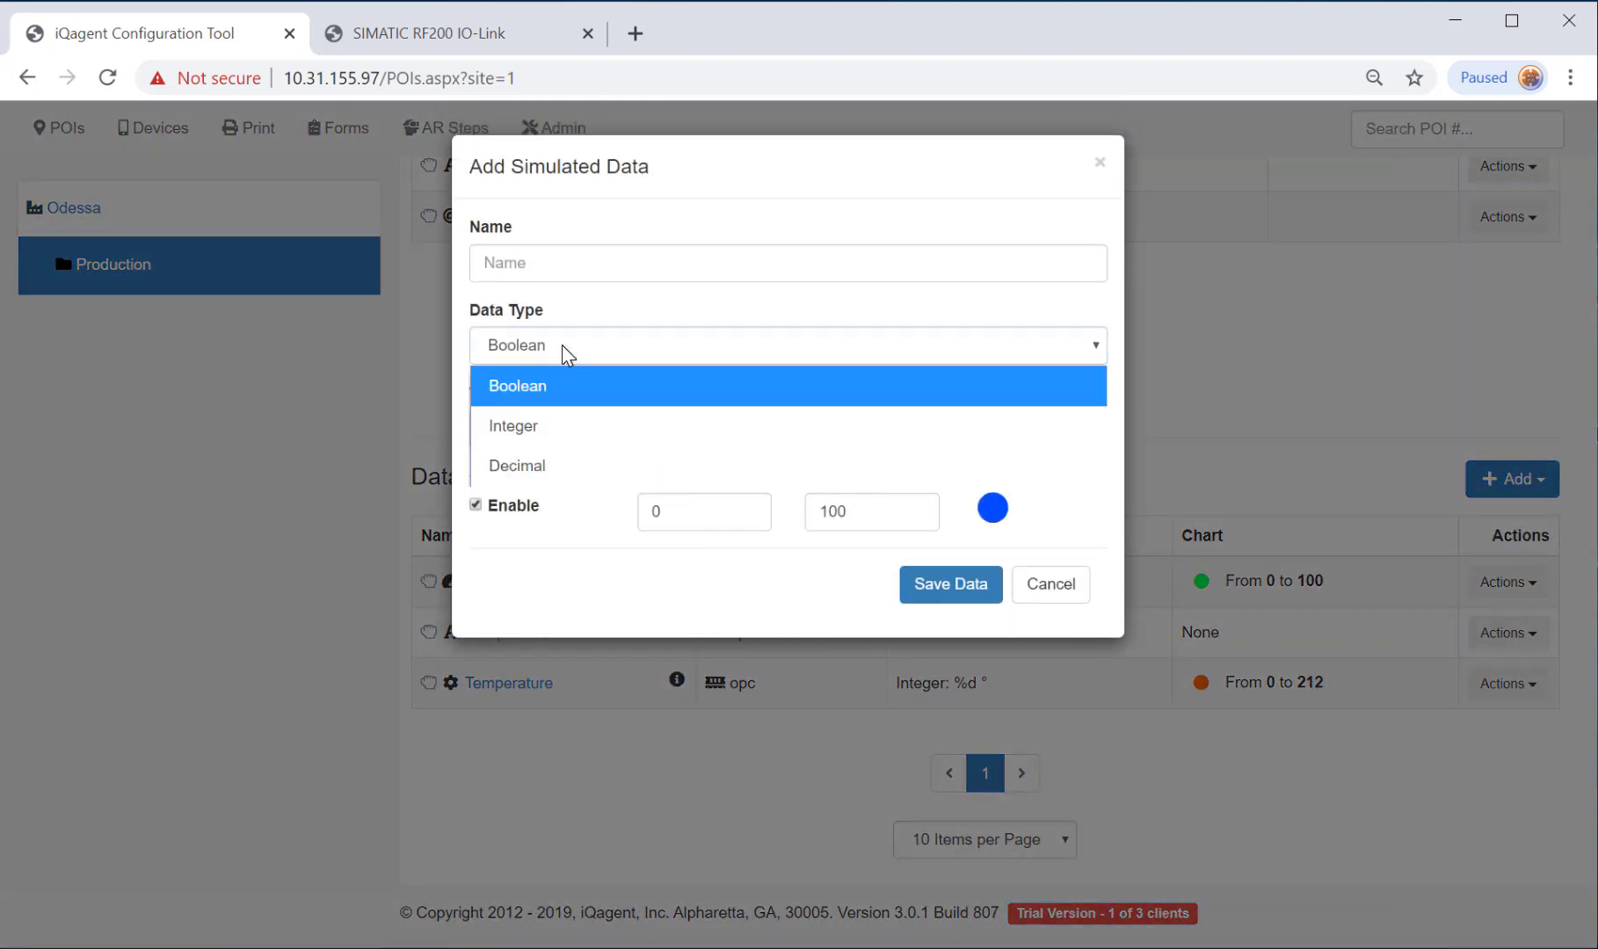
Save a simulated Integer data point 'rejects' with units 'units' and high range 3.
{"action": "left_click", "coordinate": [518, 426]}
{"action": "left_click", "coordinate": [551, 265]}
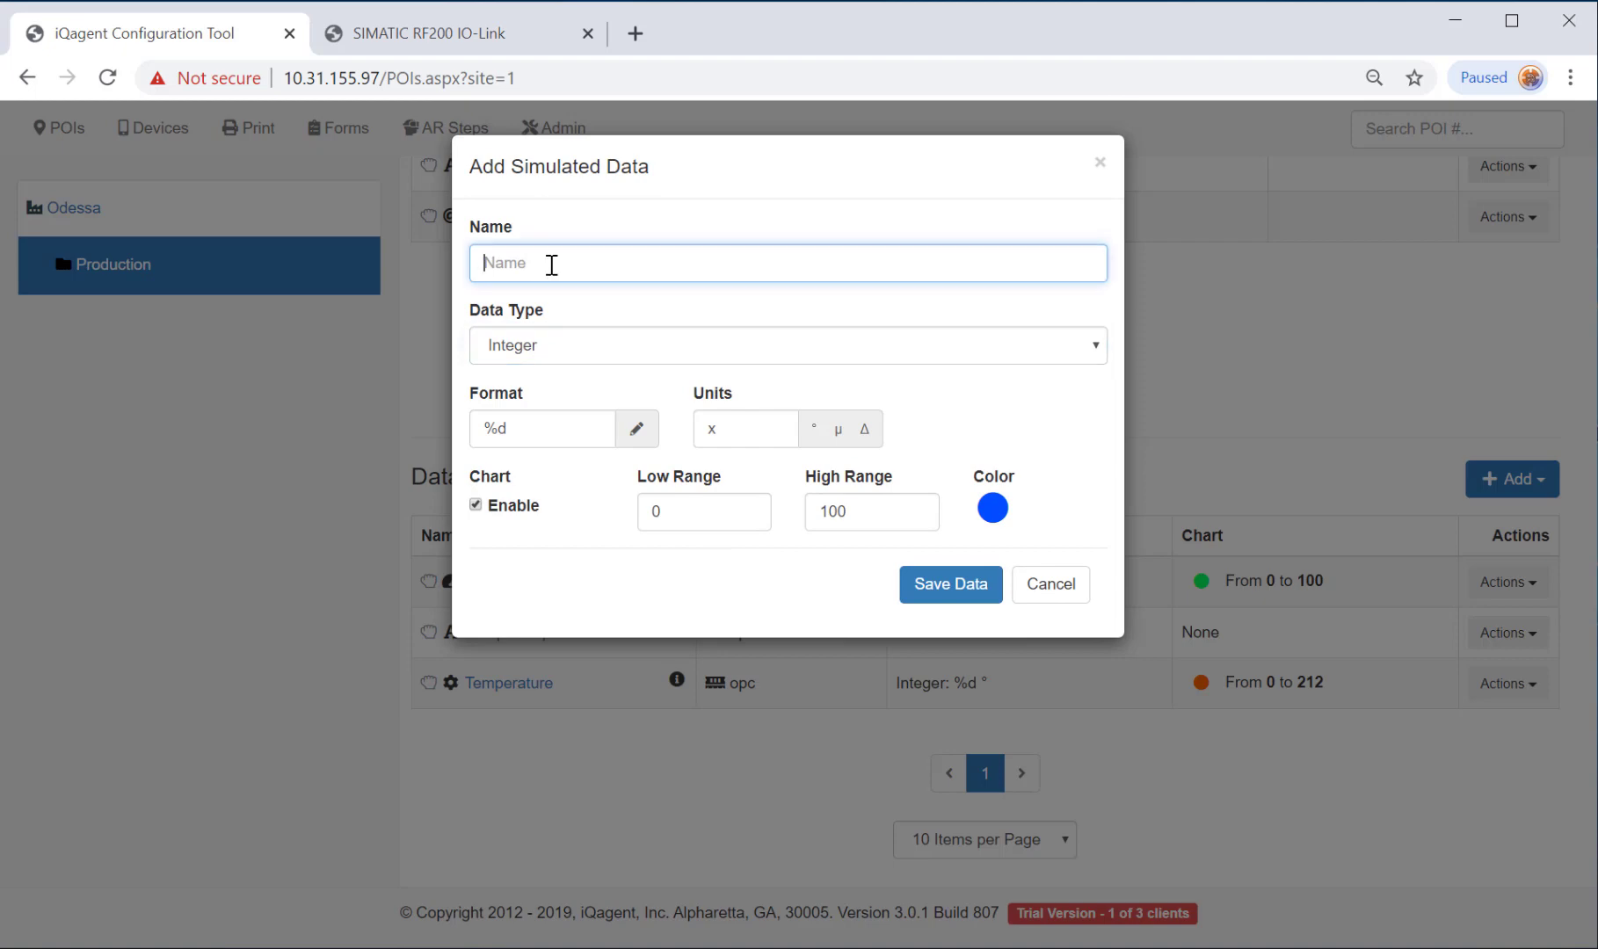
{"action": "type", "text": "rejects"}
{"action": "left_click", "coordinate": [716, 437]}
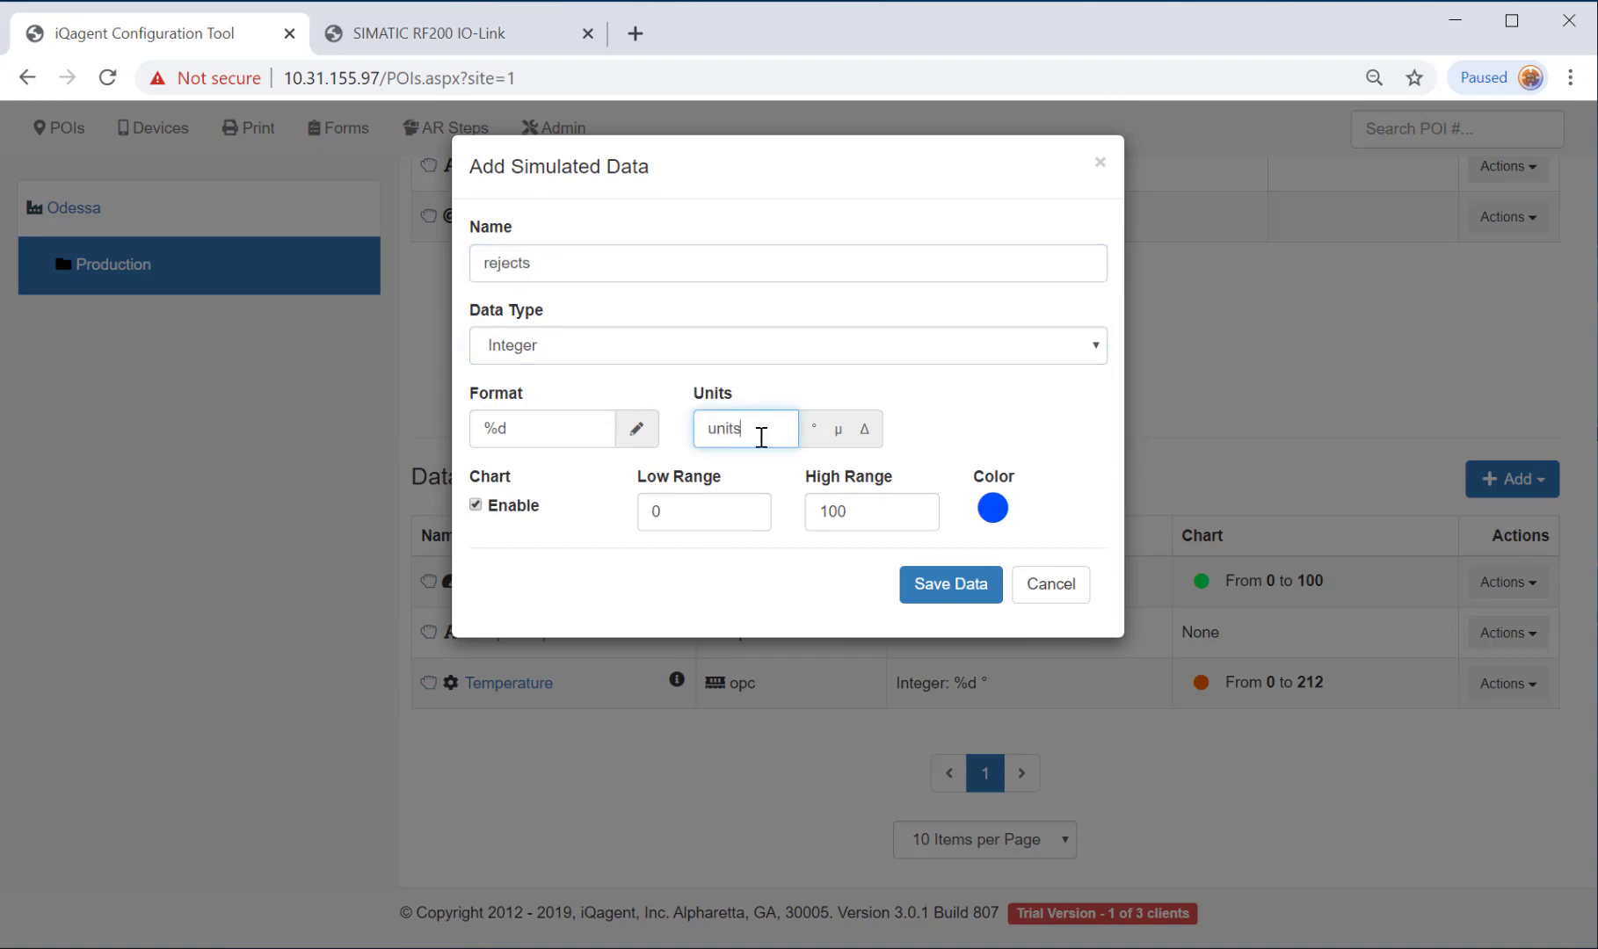
{"action": "type", "text": "units"}
{"action": "double_click", "coordinate": [875, 512]}
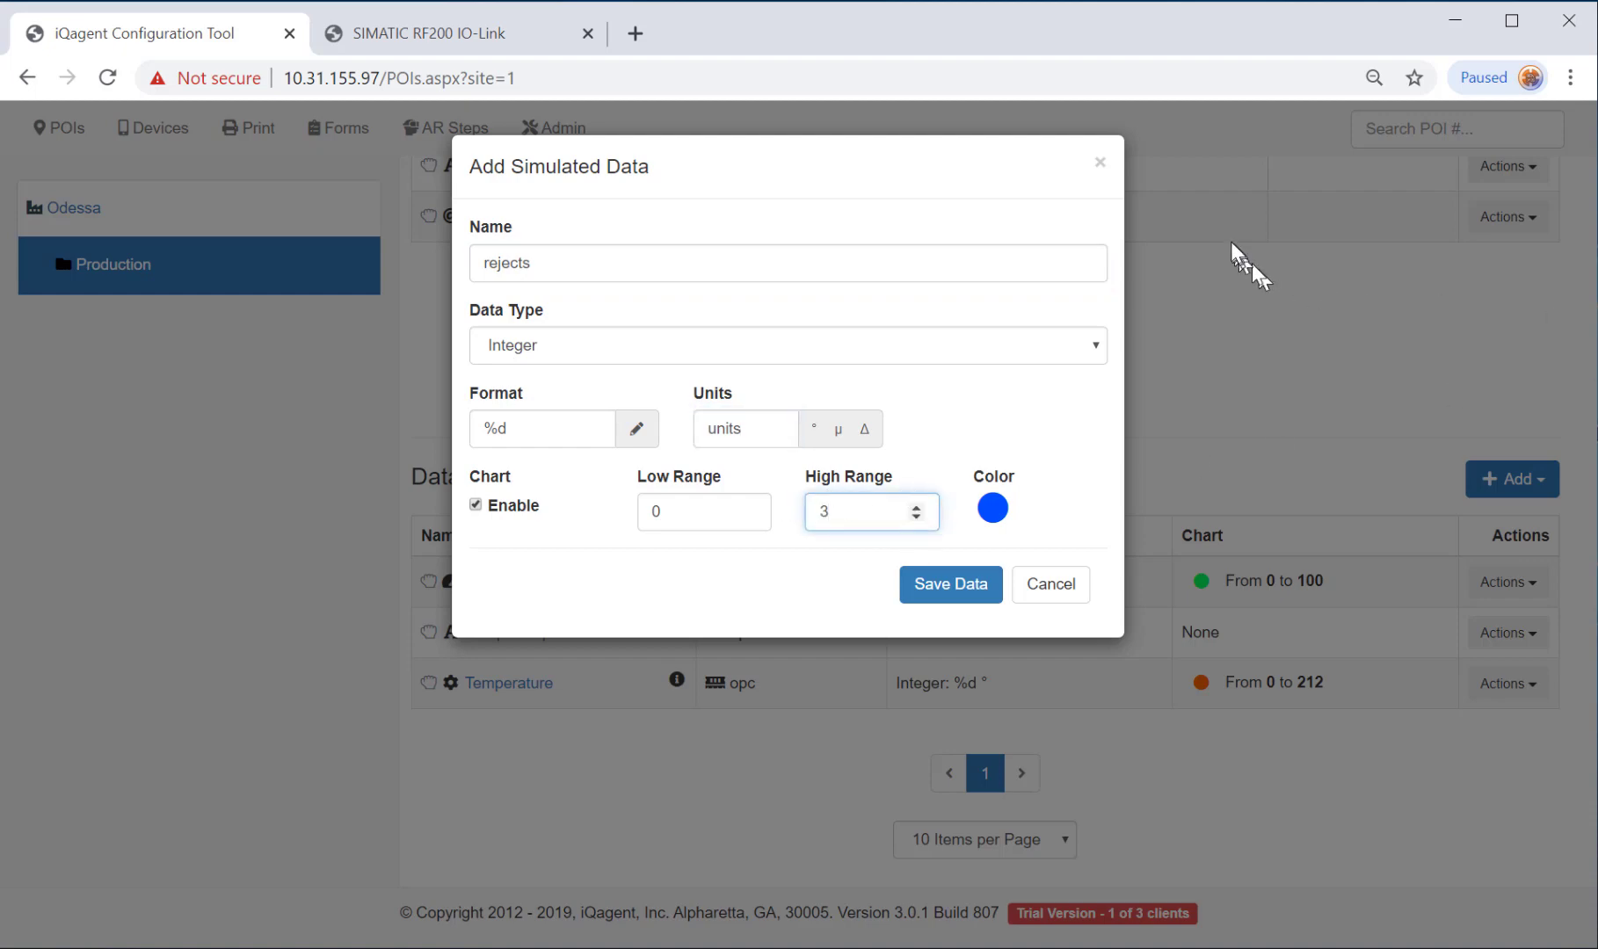
{"action": "left_click", "coordinate": [958, 597]}
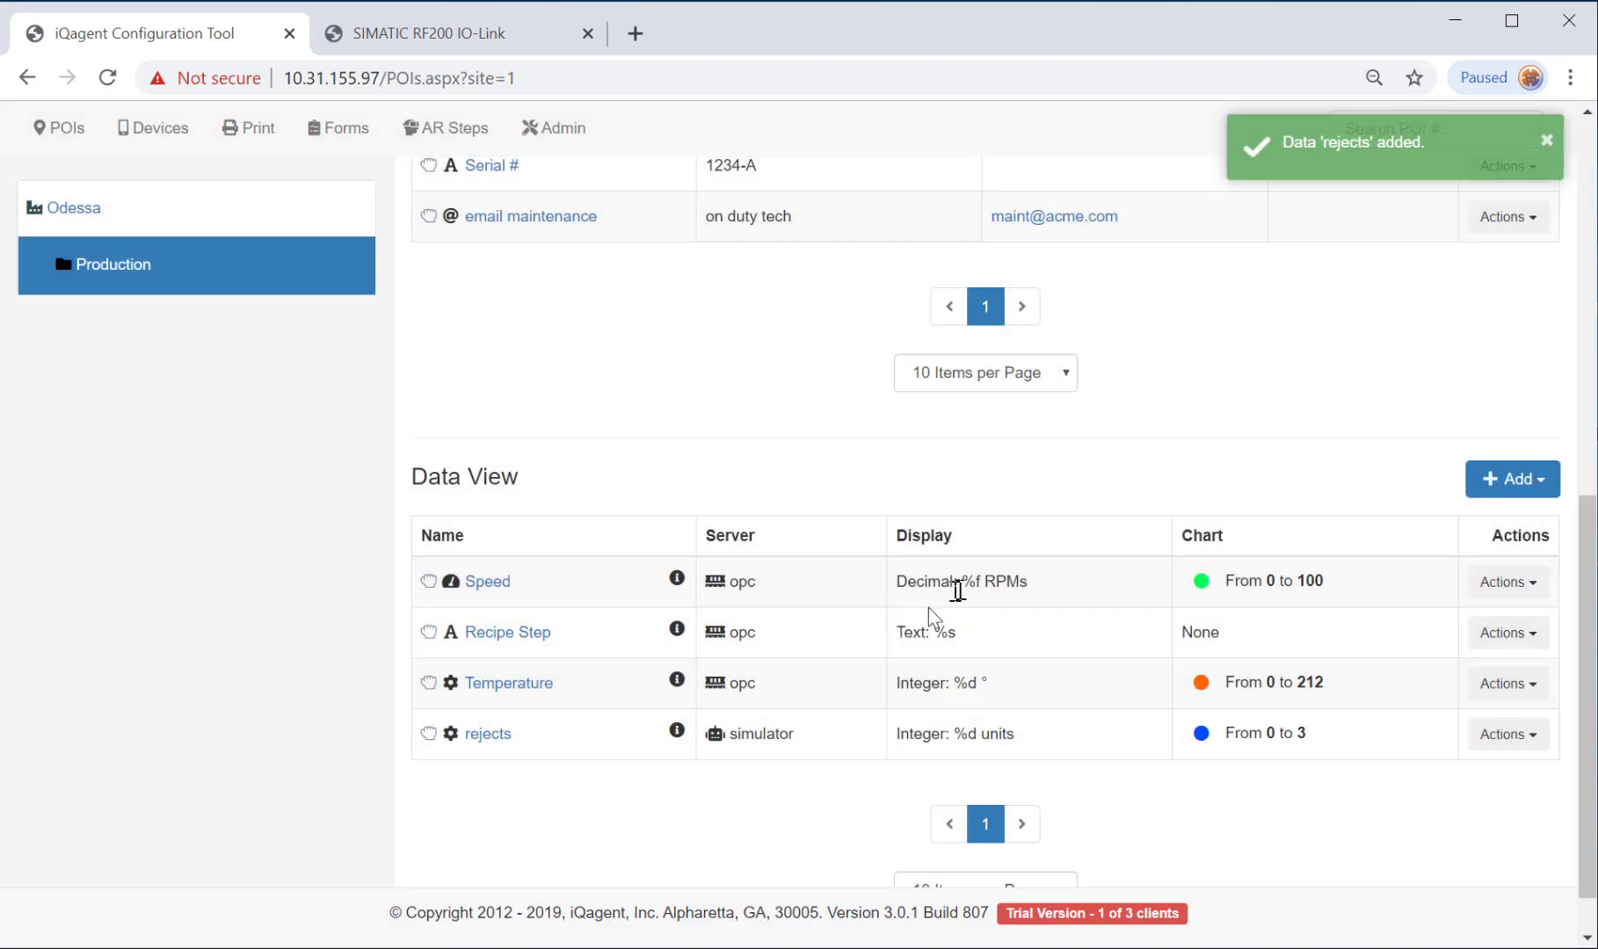
{"action": "scroll", "coordinate": [747, 791], "scroll_direction": "up", "scroll_amount": 7}
{"action": "scroll", "coordinate": [734, 815], "scroll_direction": "up", "scroll_amount": 3}
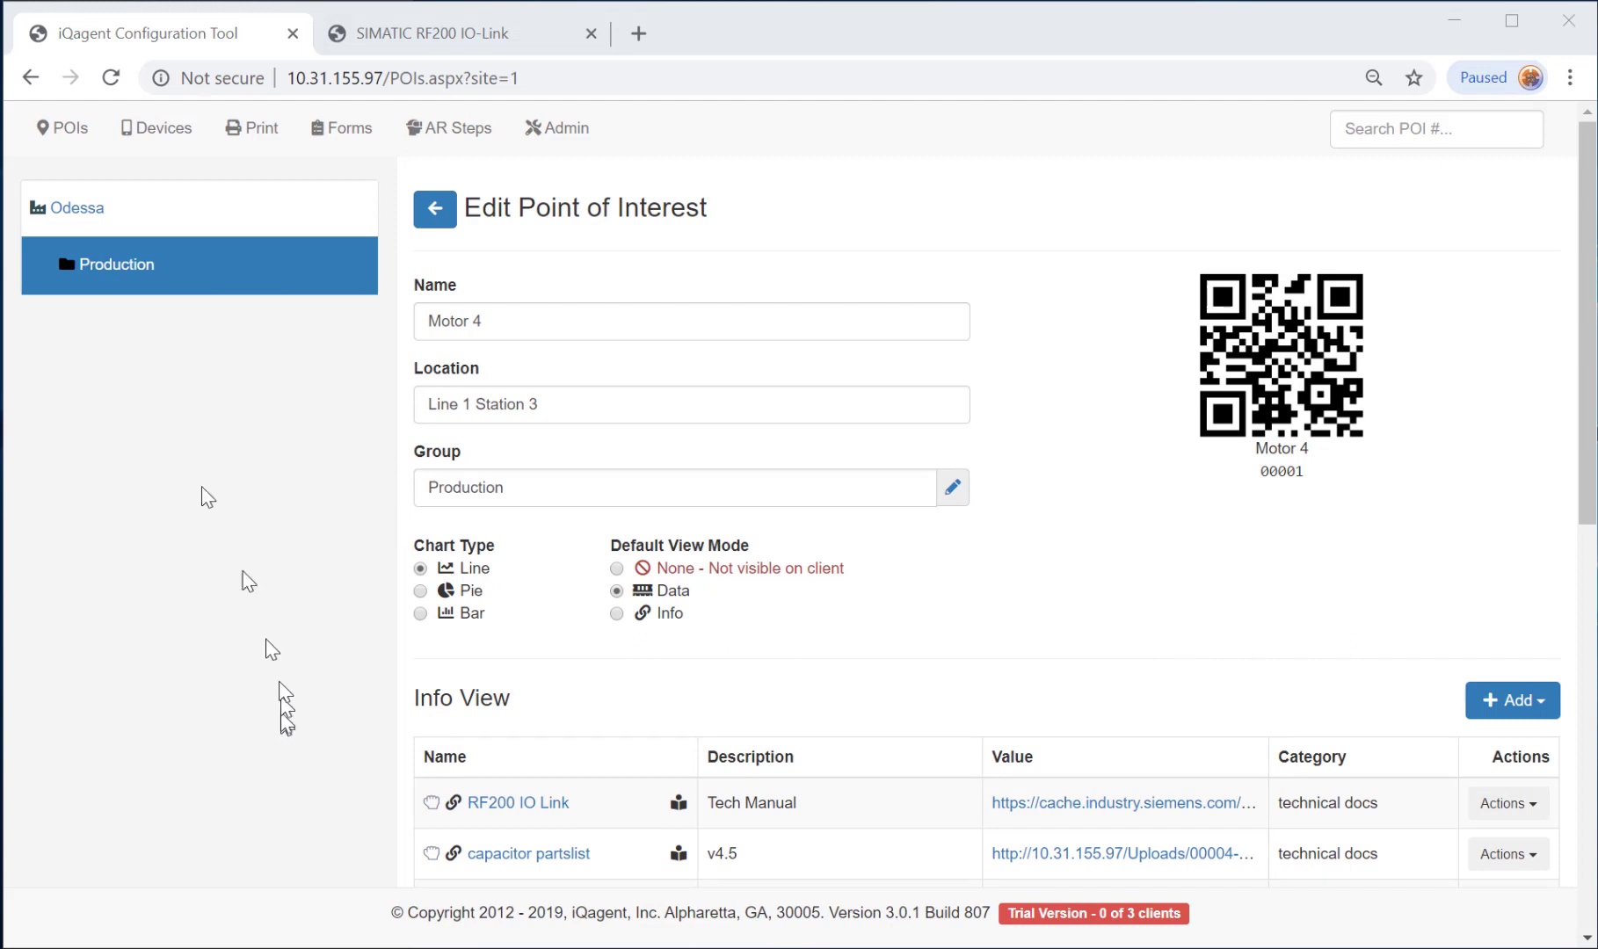
On the Devices page, add the phone's app token as an iPhone device with an owner comment.
{"action": "left_click", "coordinate": [164, 129]}
{"action": "left_click_drag", "start_coordinate": [7, 435], "coordinate": [419, 439]}
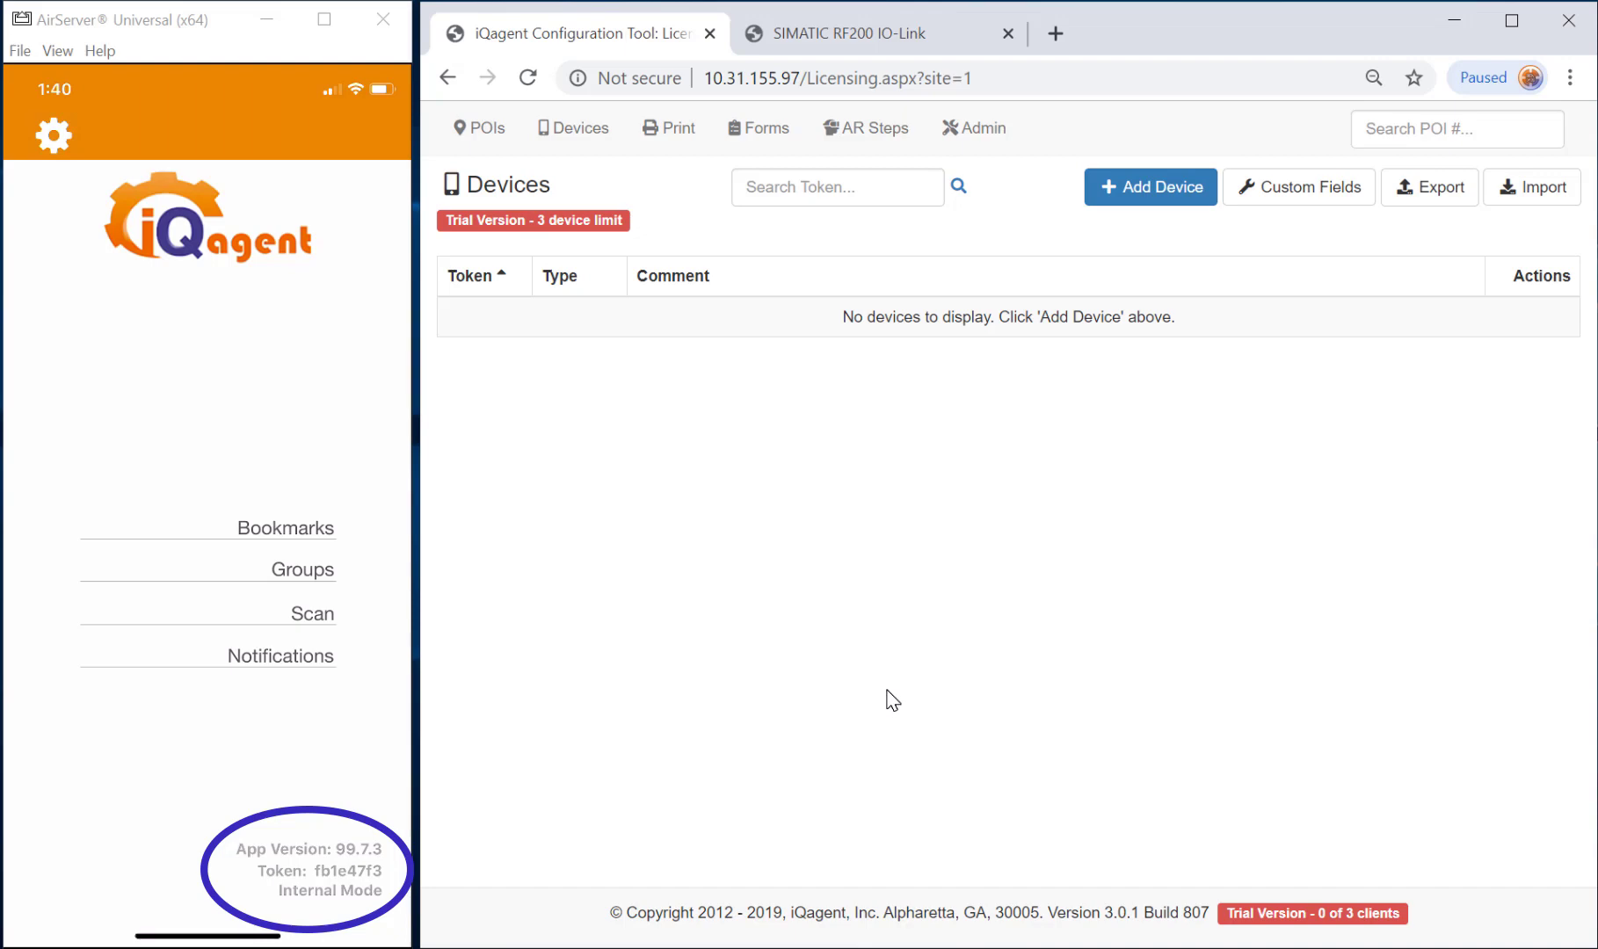
{"action": "left_click", "coordinate": [1132, 191]}
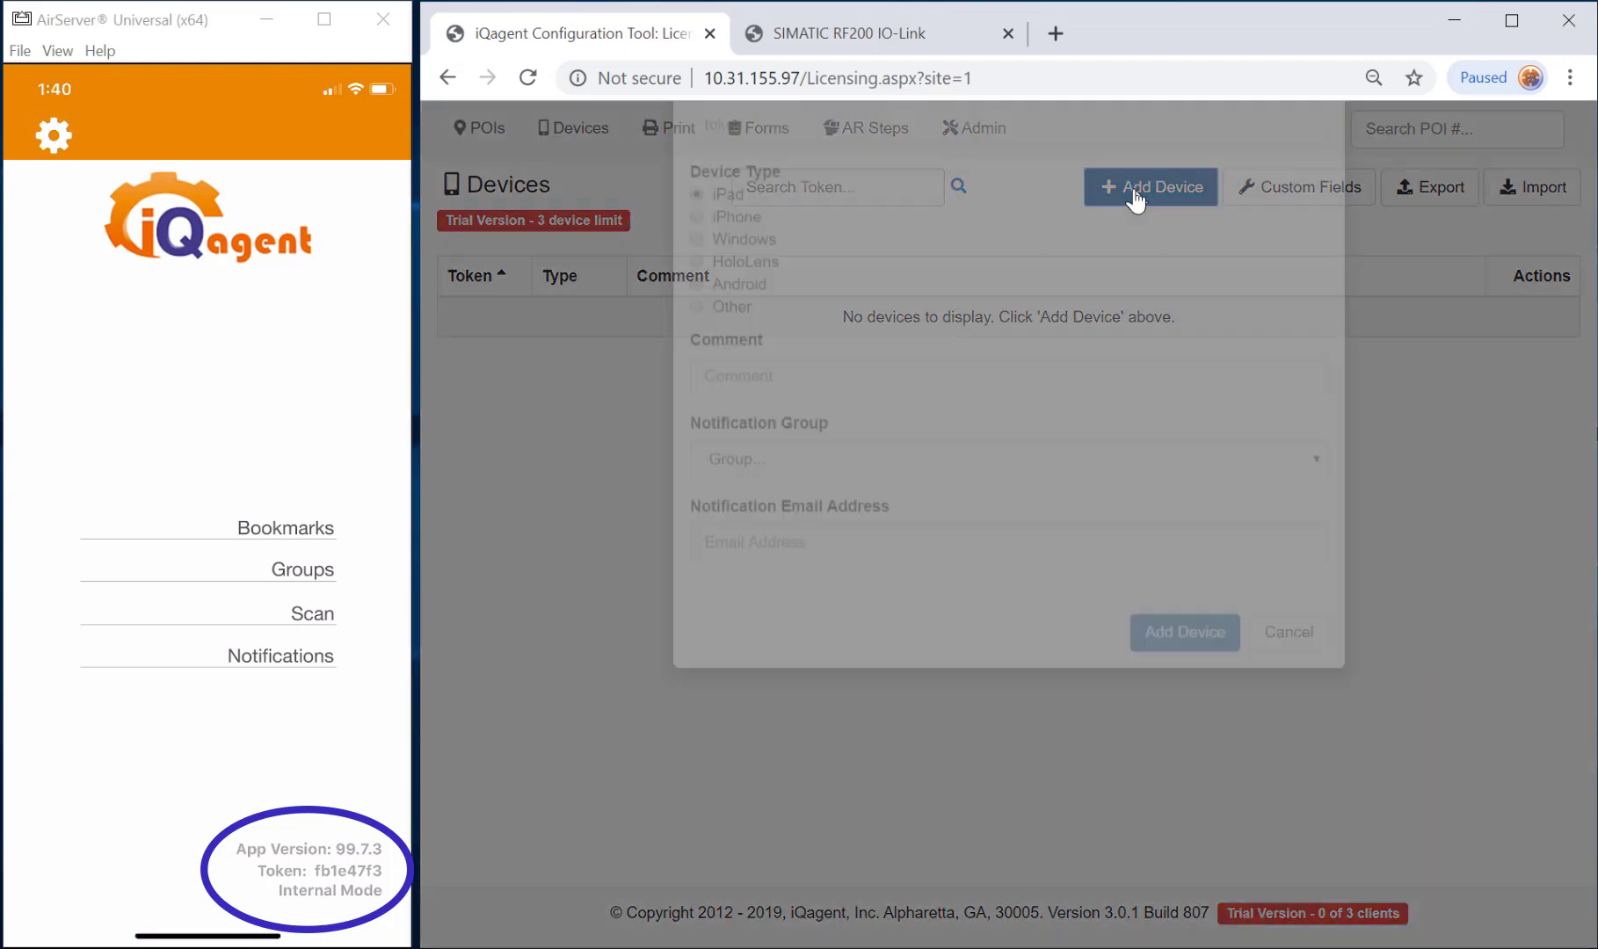
{"action": "left_click", "coordinate": [885, 262]}
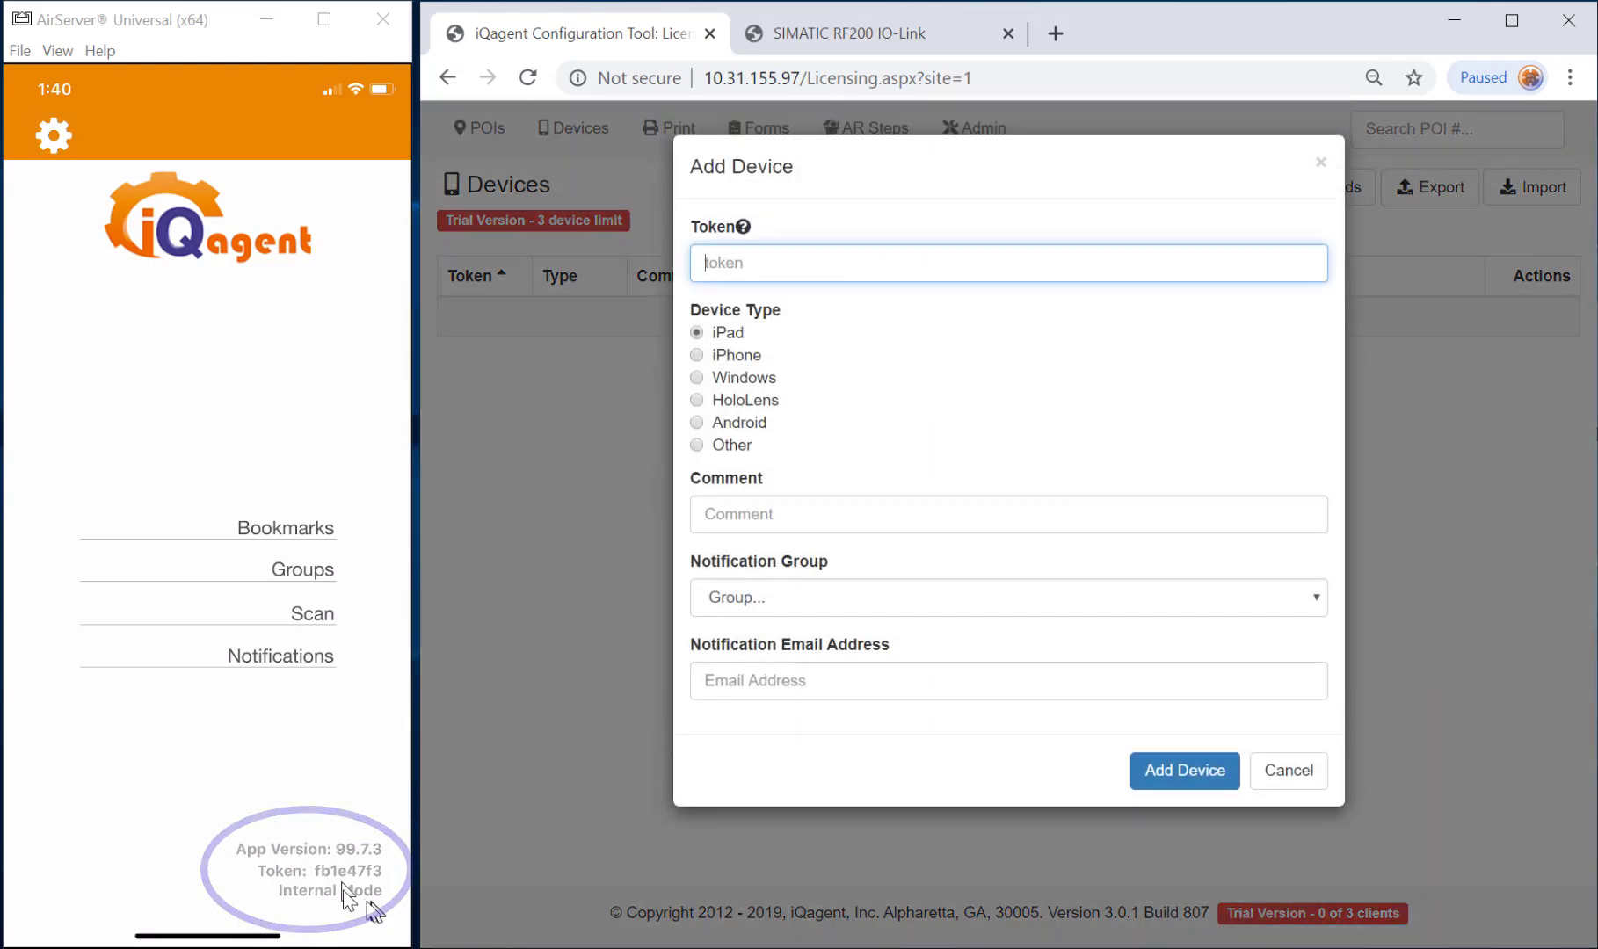
{"action": "type", "text": "fb1e47f3"}
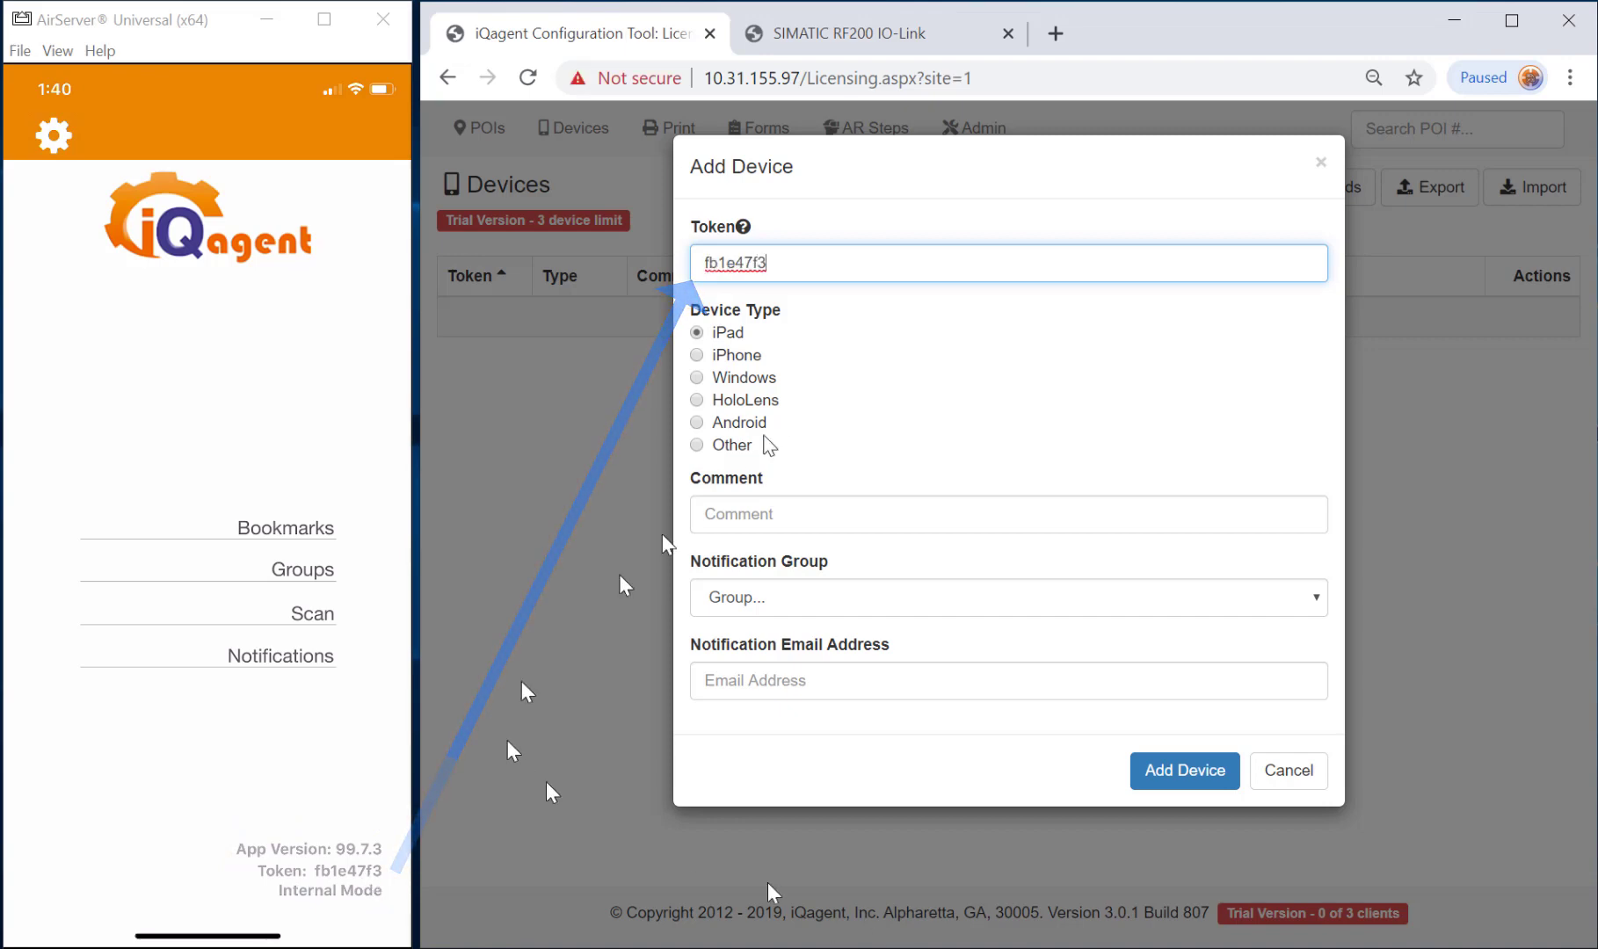
{"action": "left_click", "coordinate": [749, 355]}
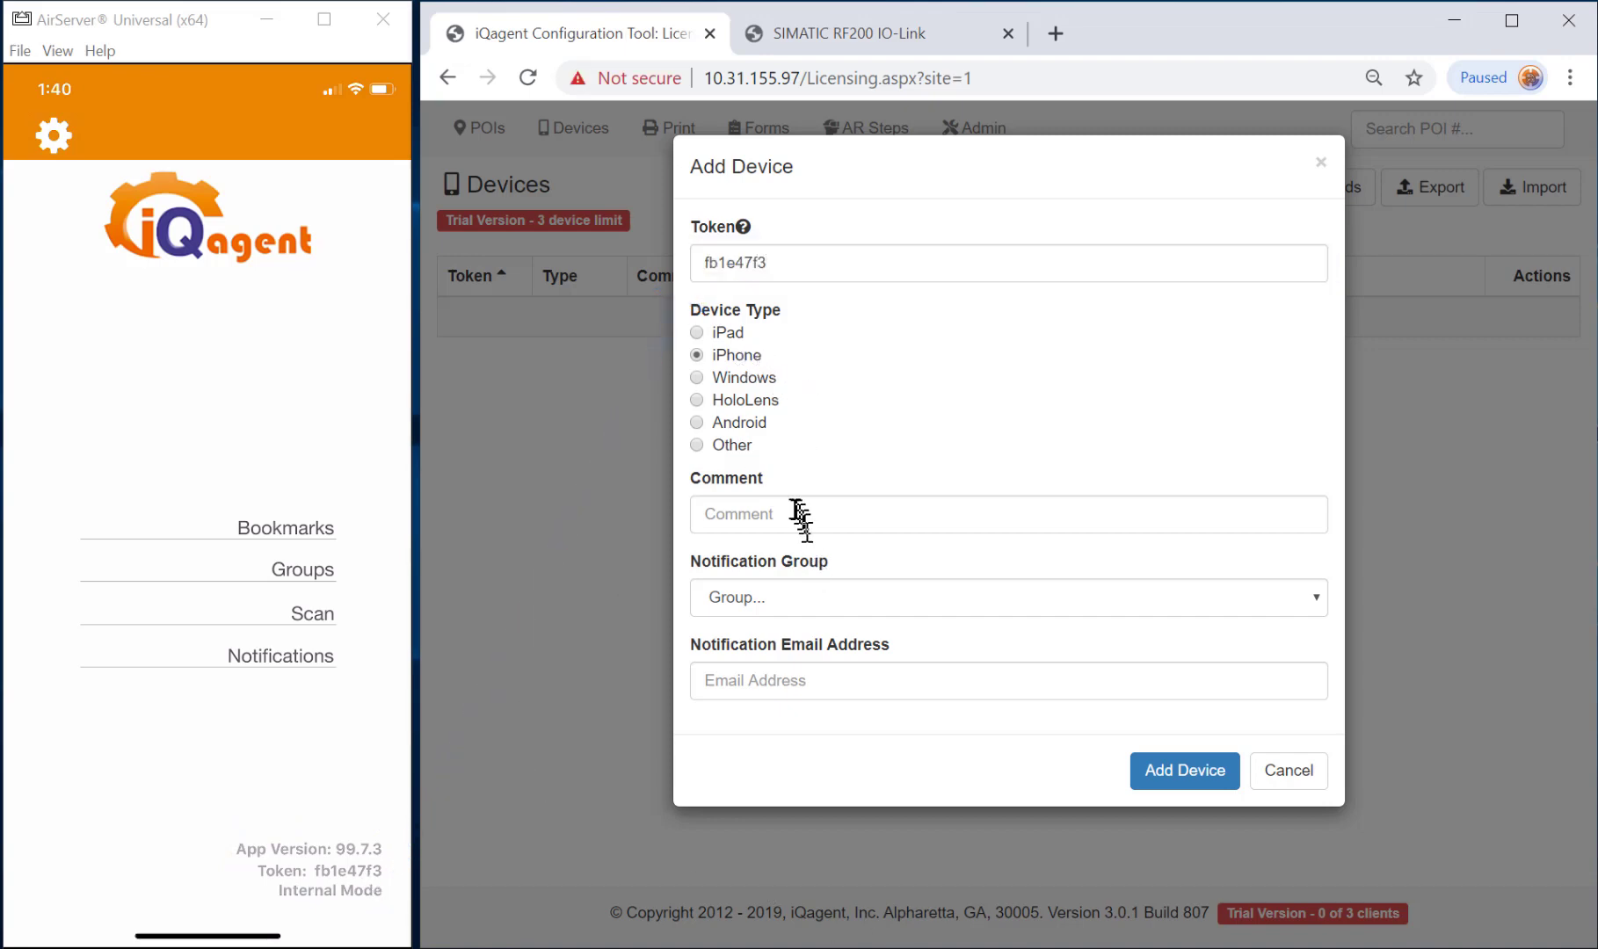
{"action": "left_click", "coordinate": [793, 510]}
{"action": "type", "text": "Bob's iPhone 11"}
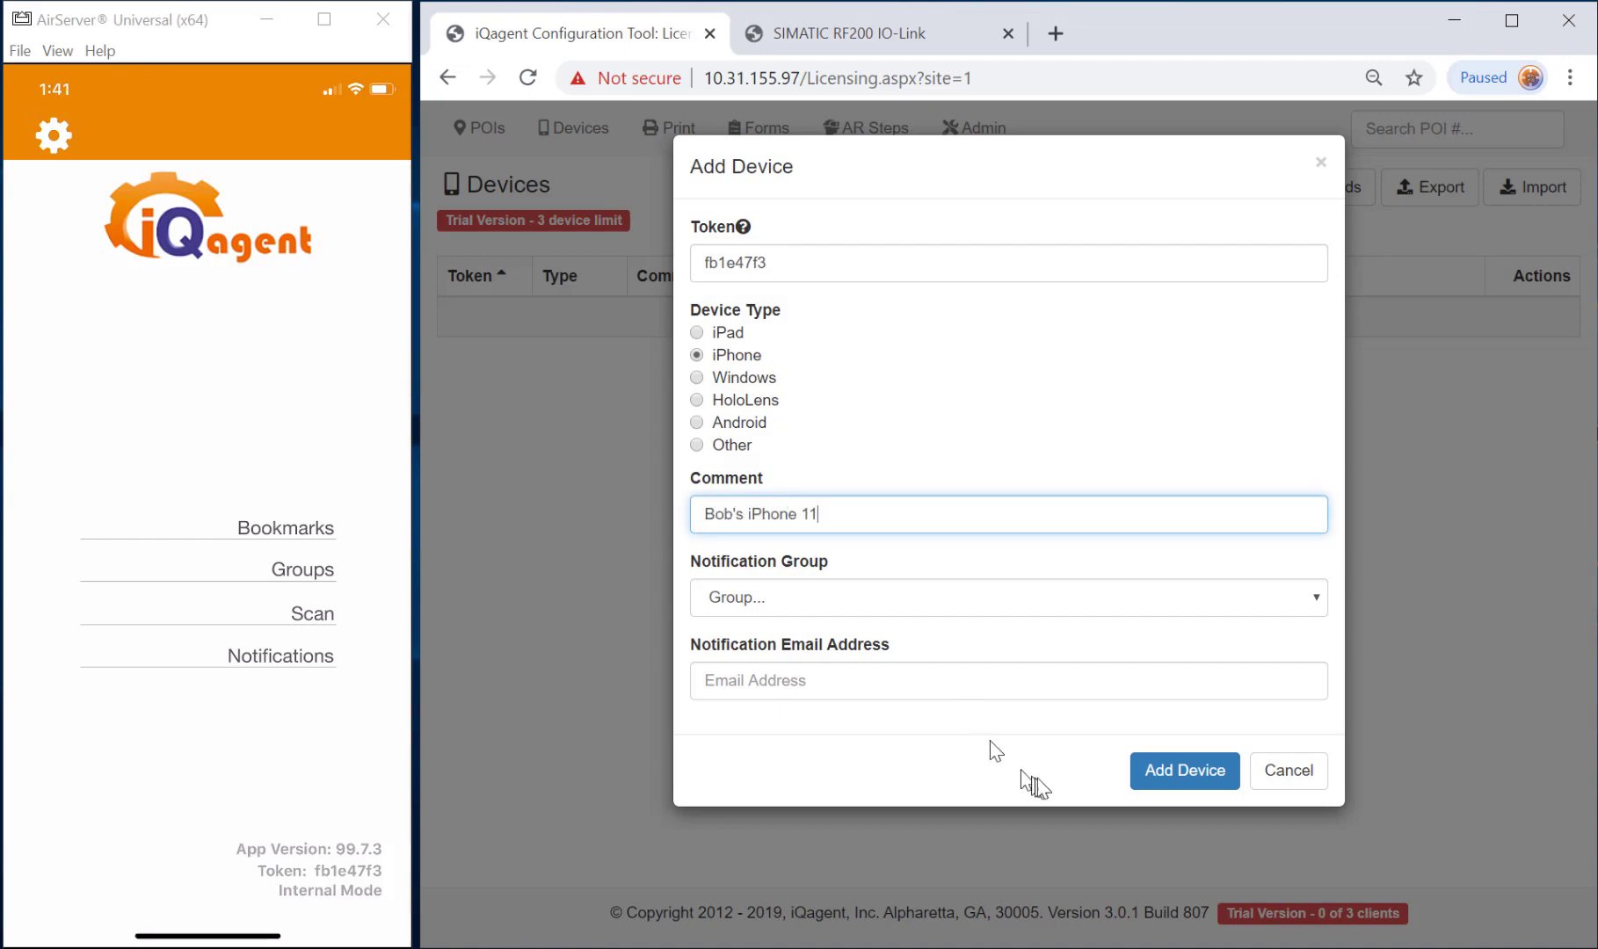
{"action": "left_click", "coordinate": [1152, 773]}
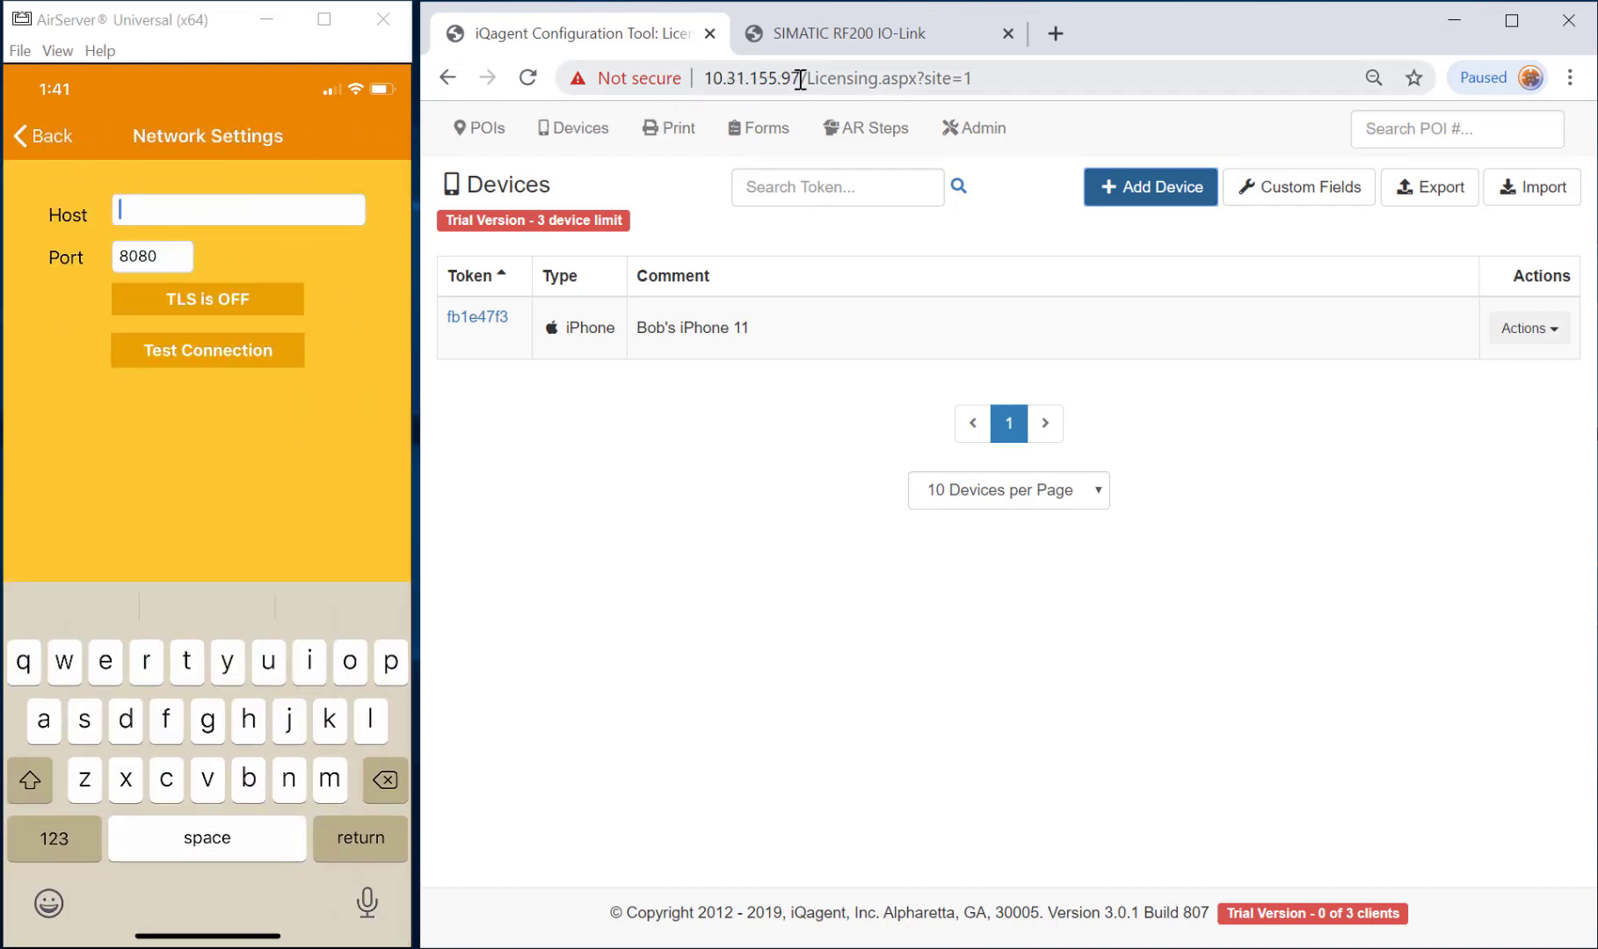
Copy the server's IP address and start entering it as the phone app's Host.
{"action": "left_click_drag", "start_coordinate": [800, 79], "coordinate": [708, 81]}
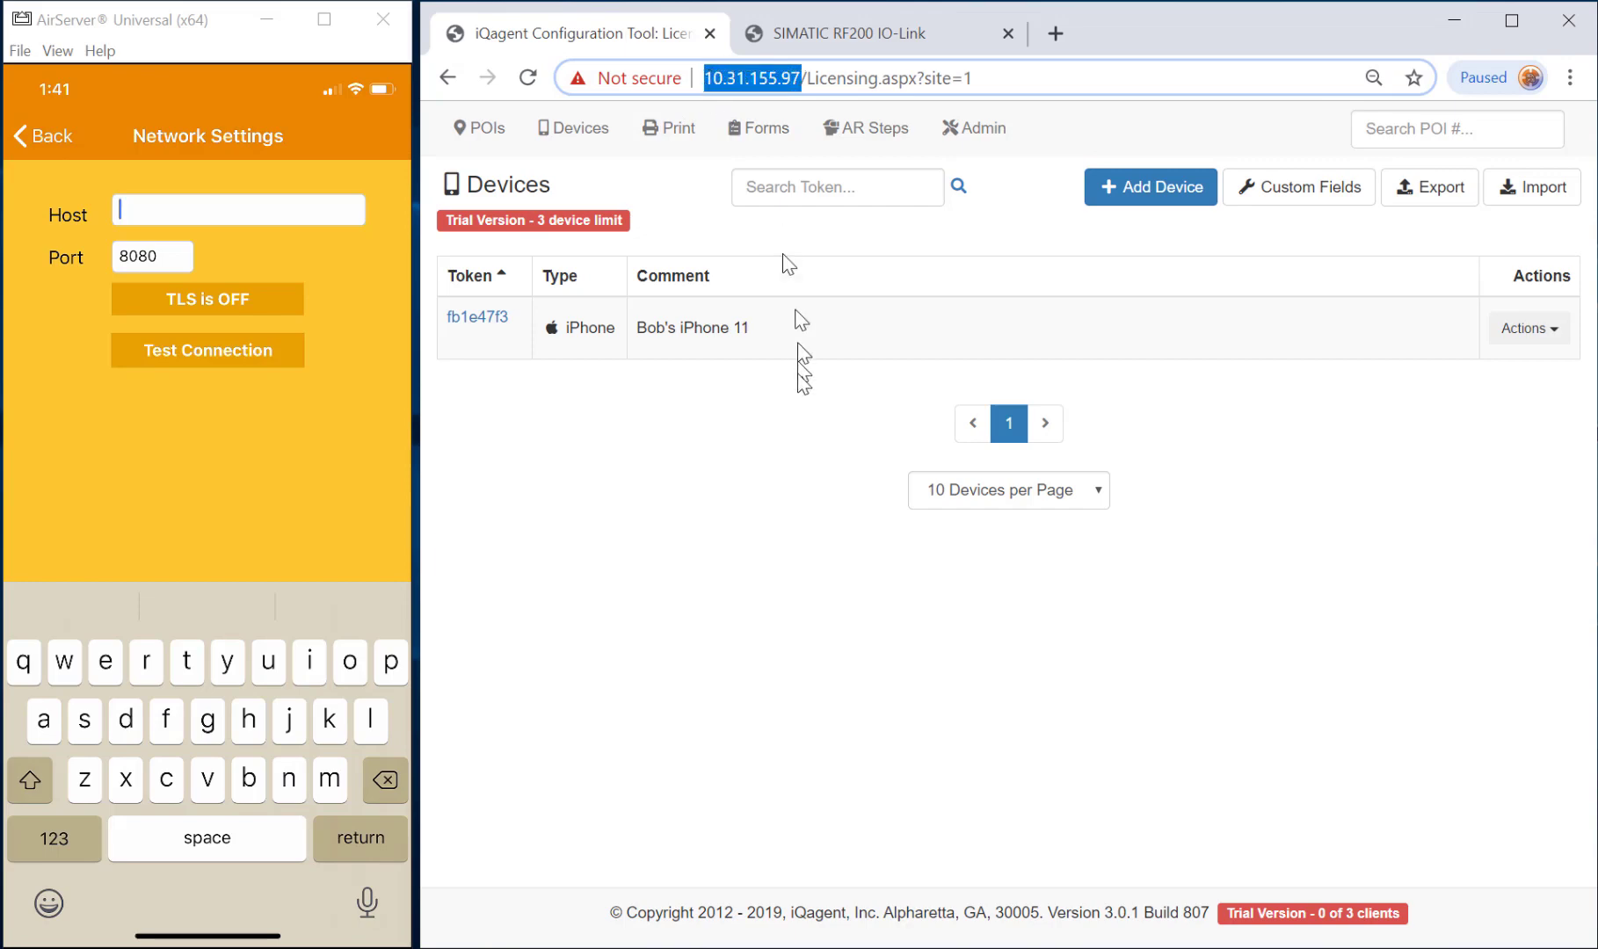
{"action": "left_click", "coordinate": [767, 483]}
{"action": "type", "text": "155"}
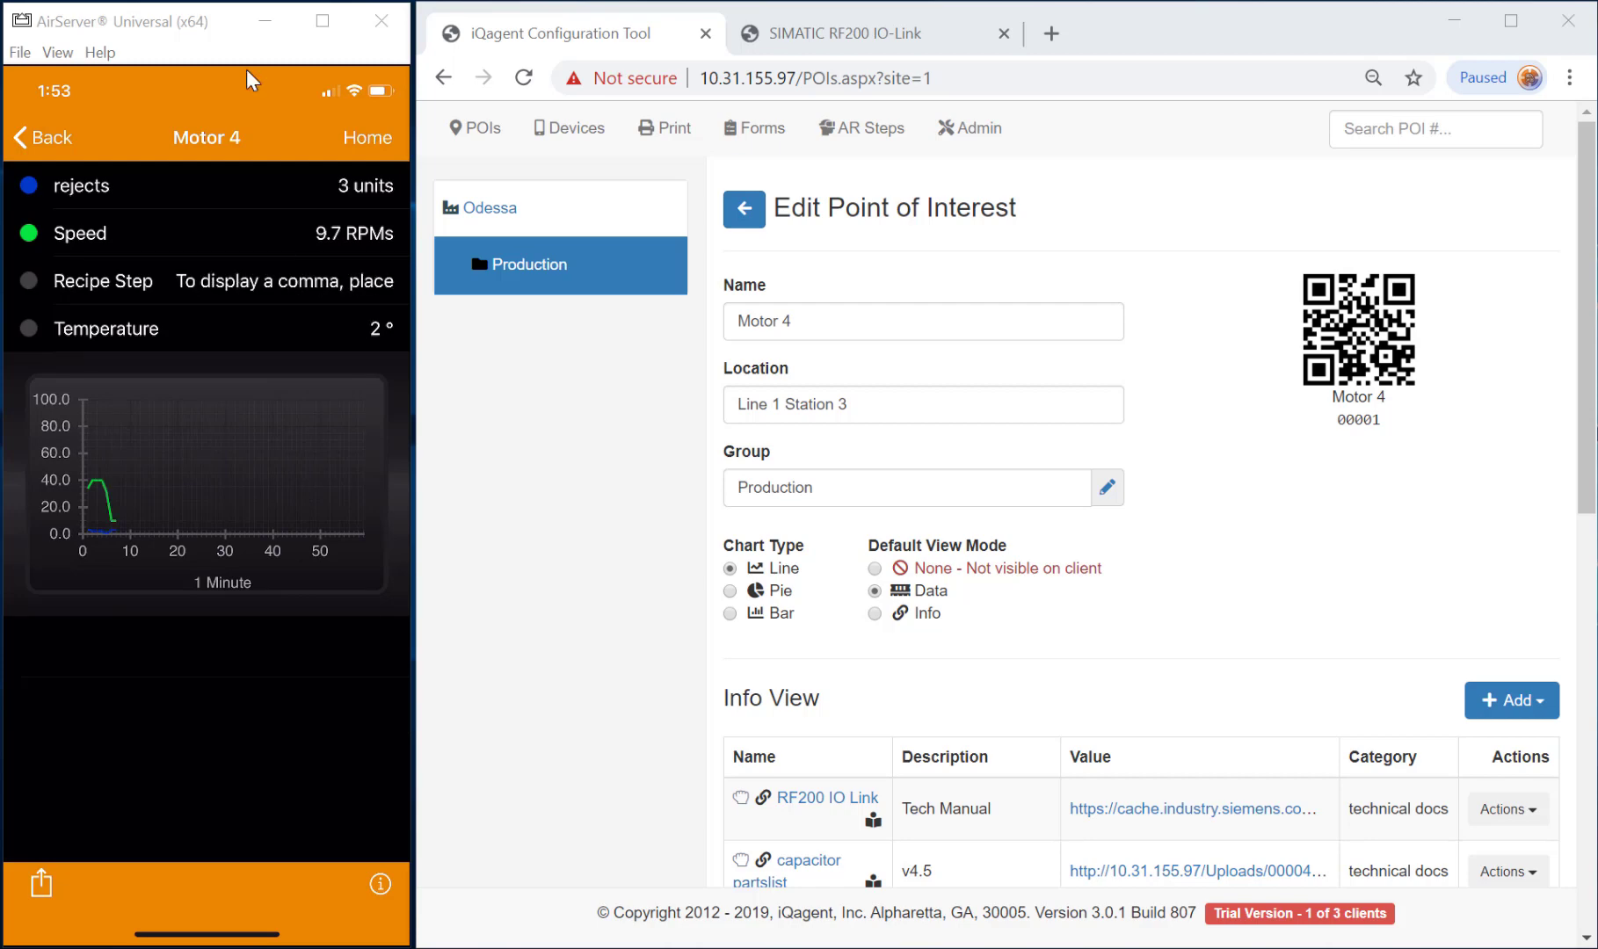
Show Motor 4's info items on the phone, then reposition and enlarge the mirror window.
{"action": "left_click", "coordinate": [381, 885]}
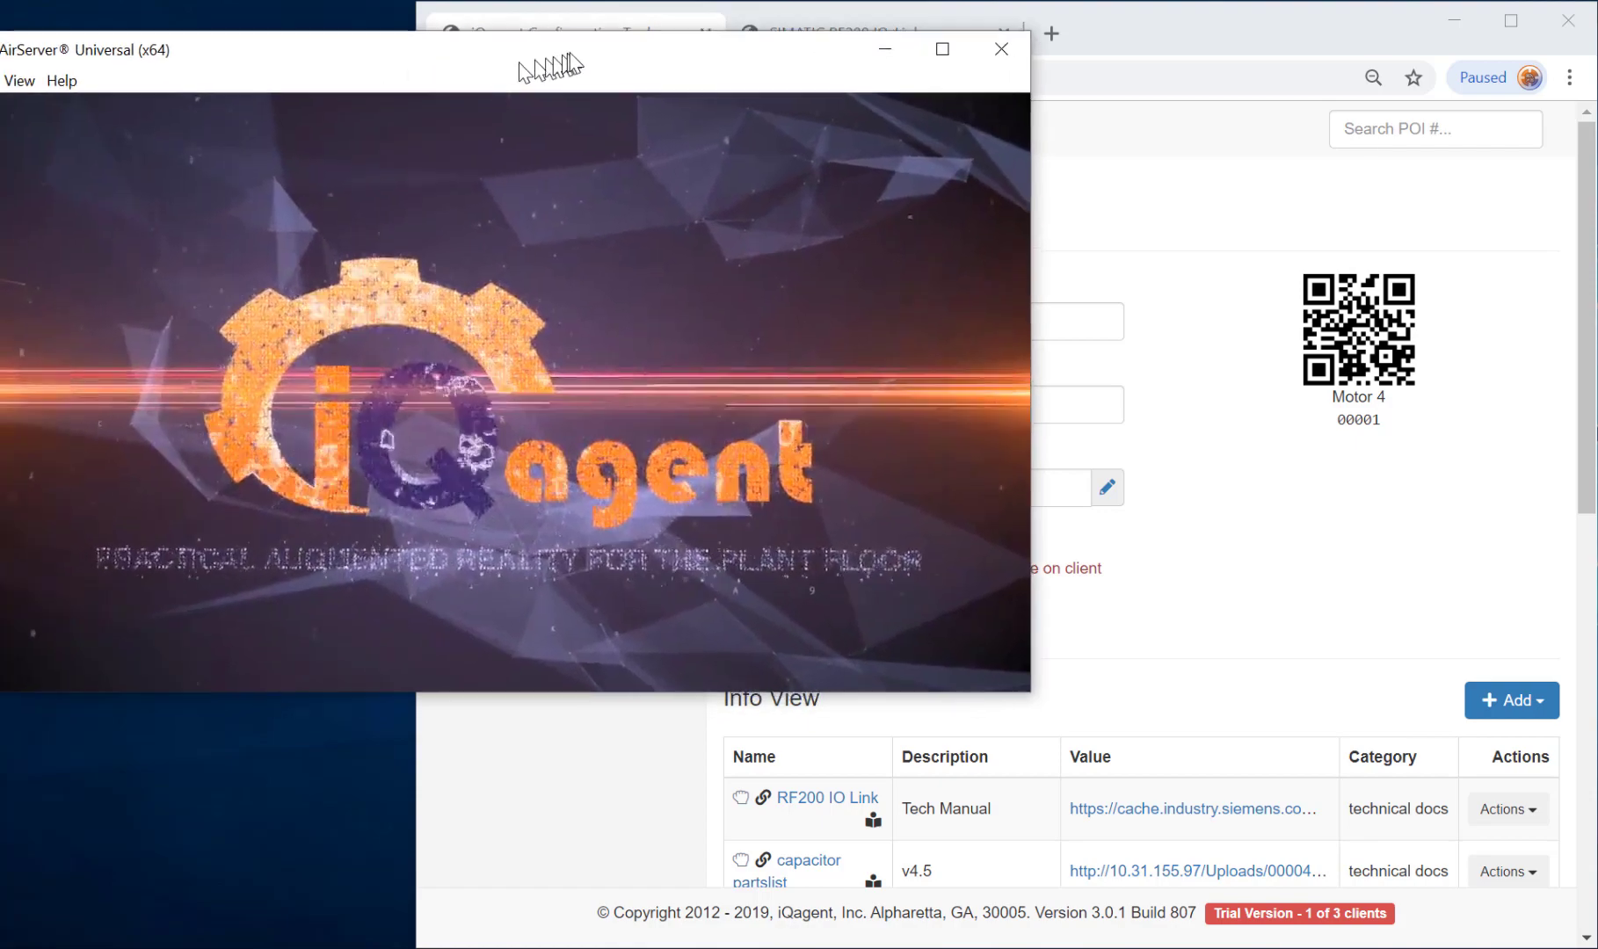
{"action": "left_click_drag", "start_coordinate": [562, 69], "coordinate": [624, 36]}
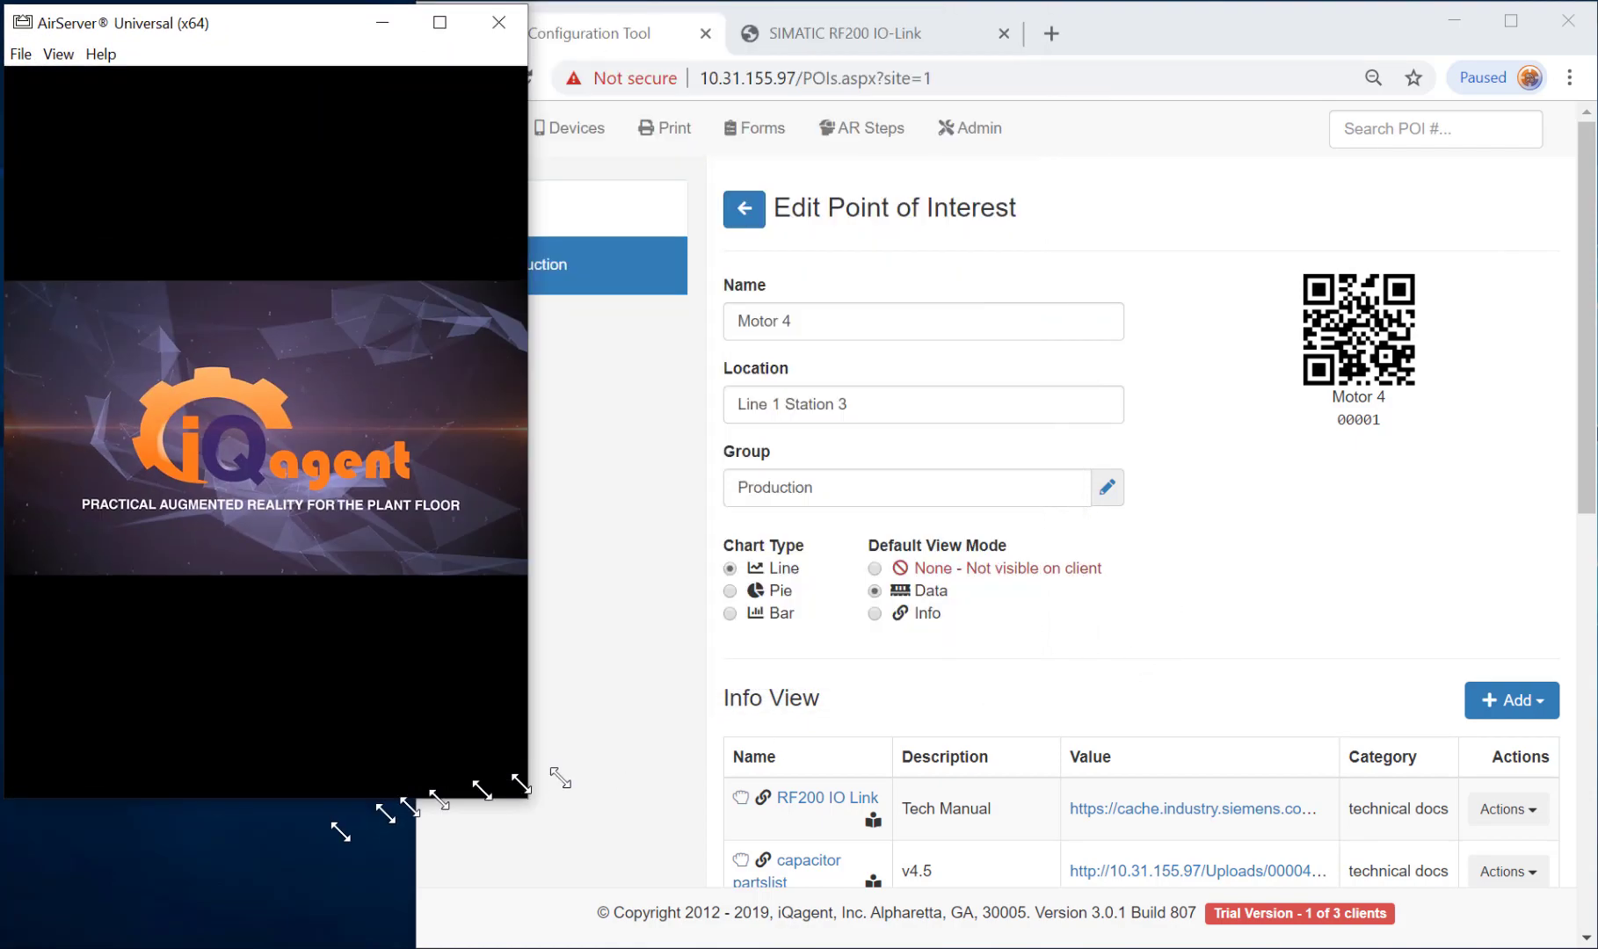
{"action": "left_click_drag", "start_coordinate": [325, 914], "coordinate": [288, 944]}
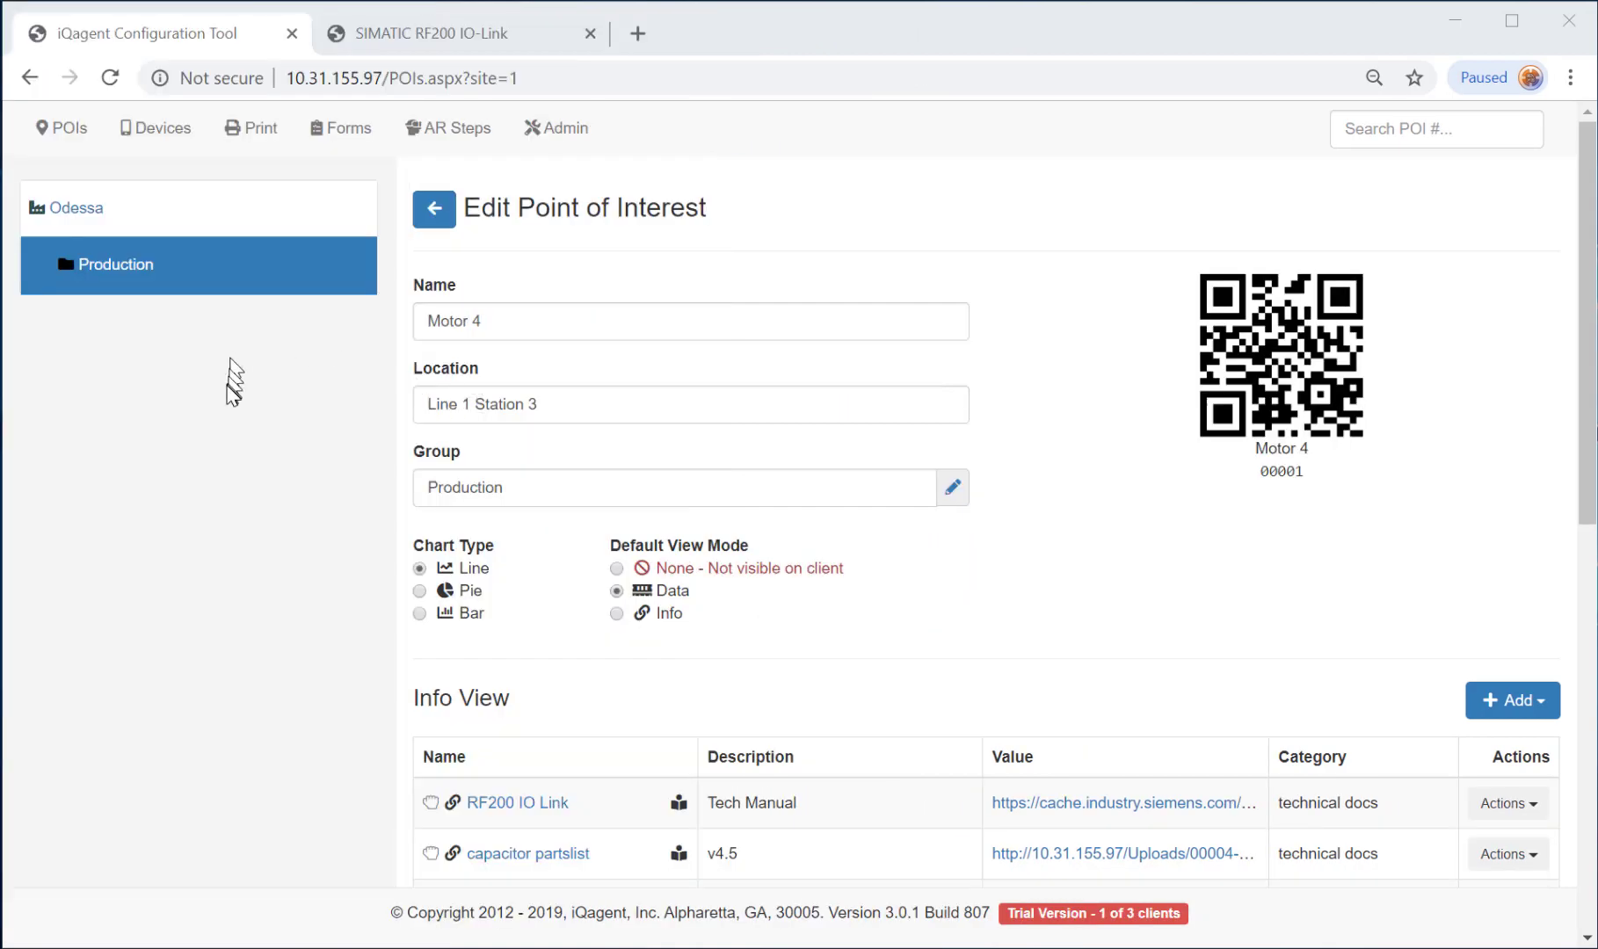
Create a new form with a Heading reading 'Inspection Report', its size changed from Small to Large.
{"action": "left_click", "coordinate": [348, 134]}
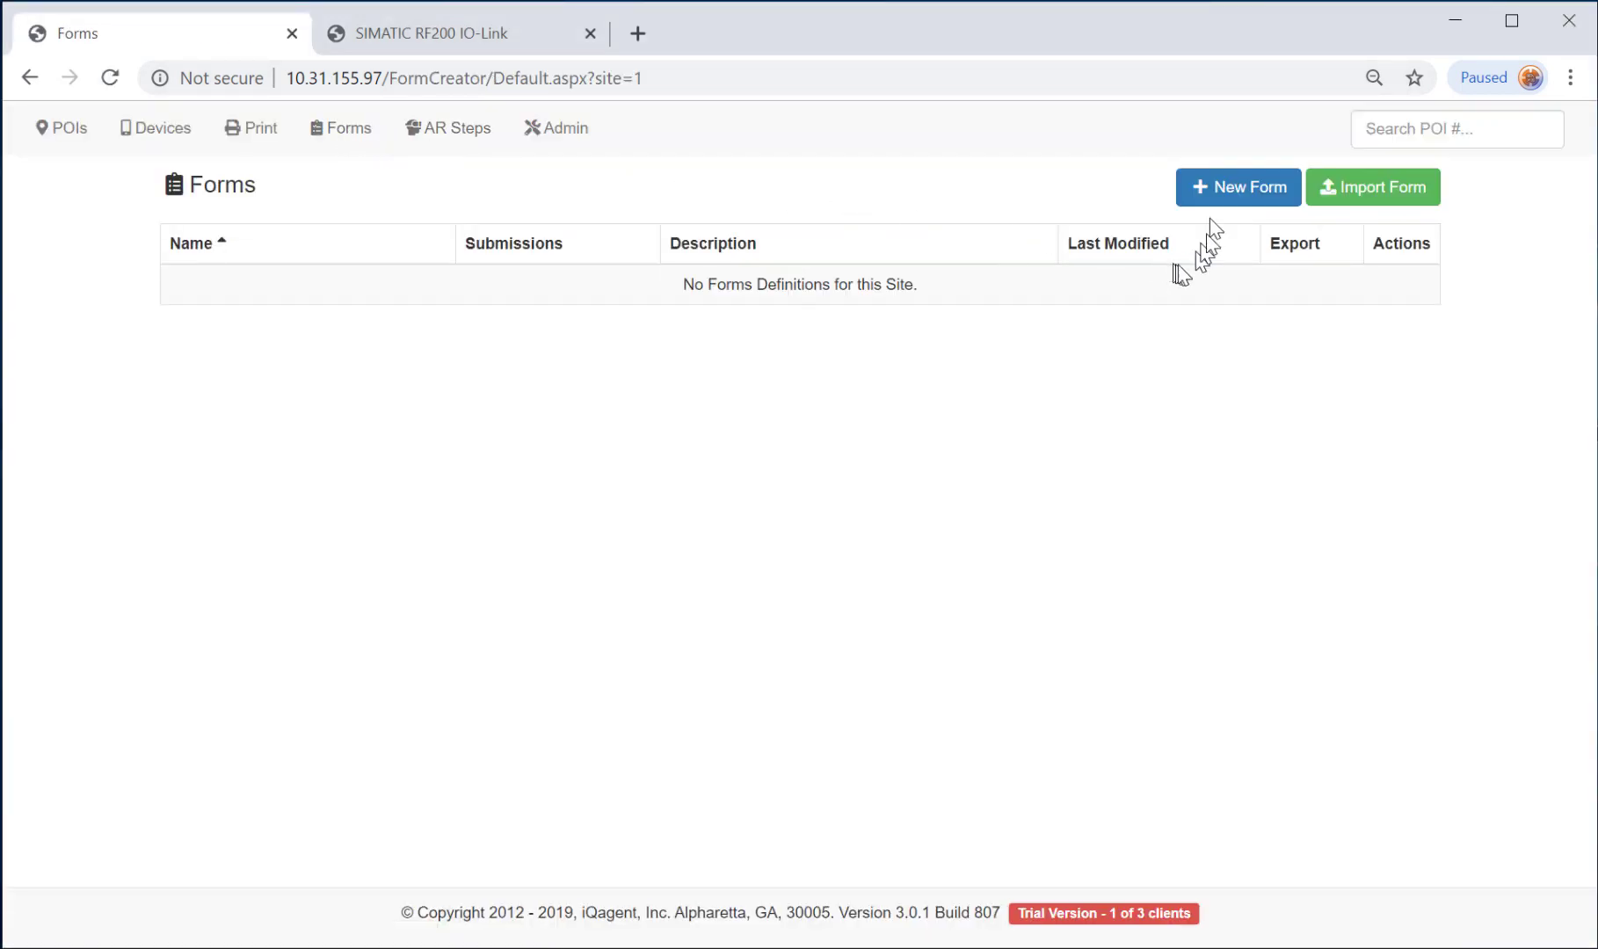
{"action": "left_click", "coordinate": [1248, 197]}
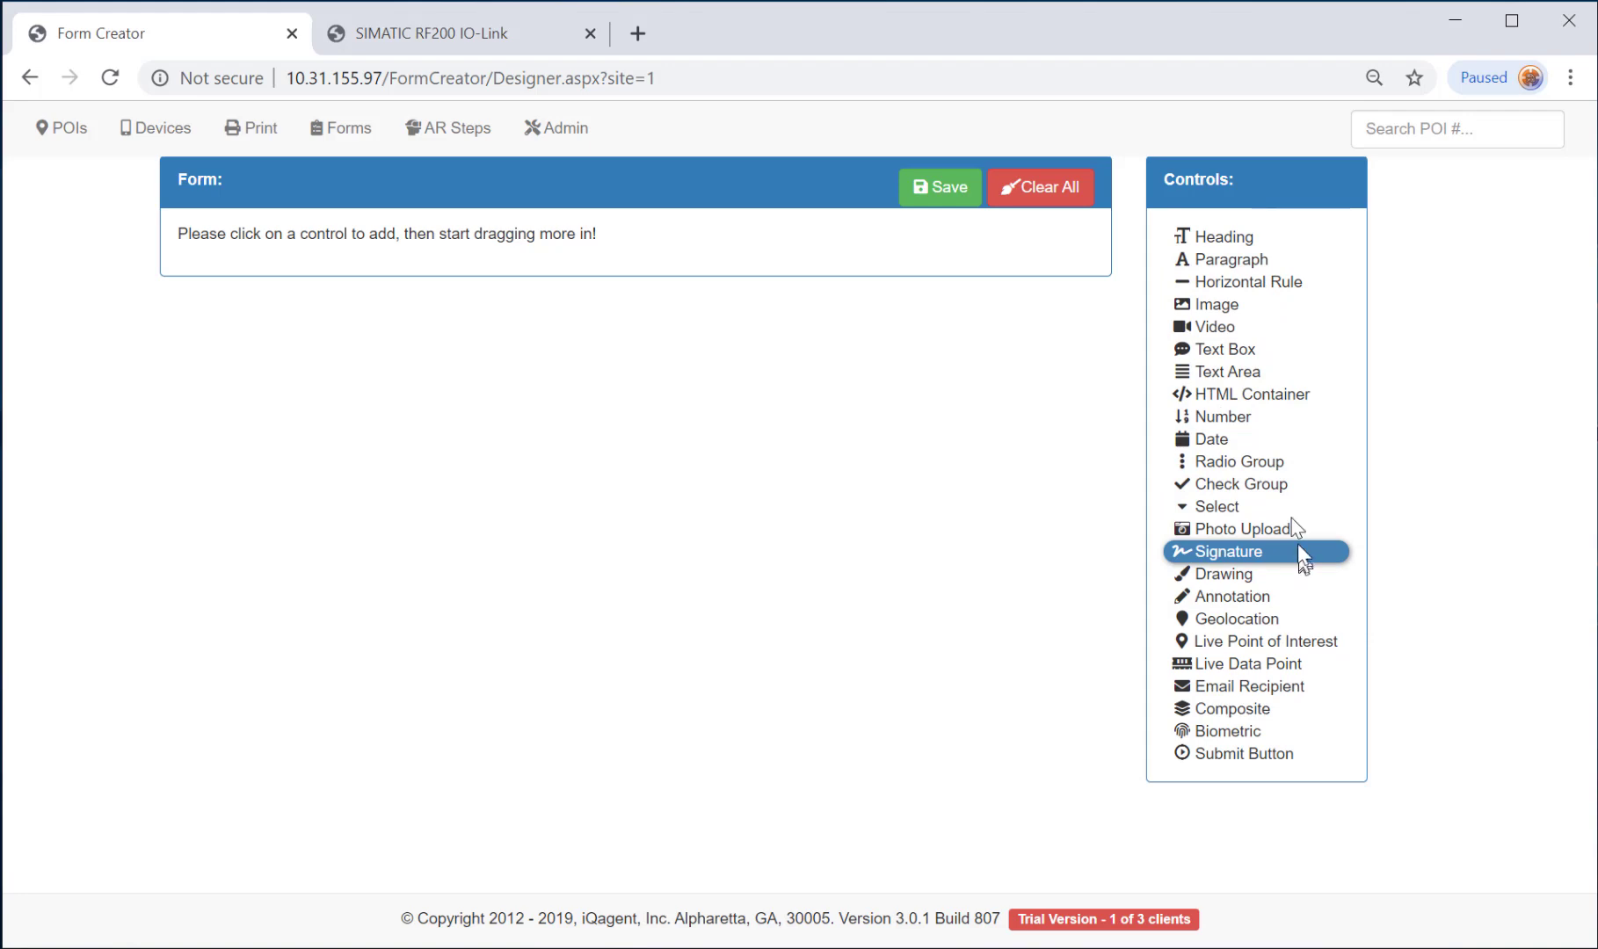
{"action": "left_click", "coordinate": [1230, 236]}
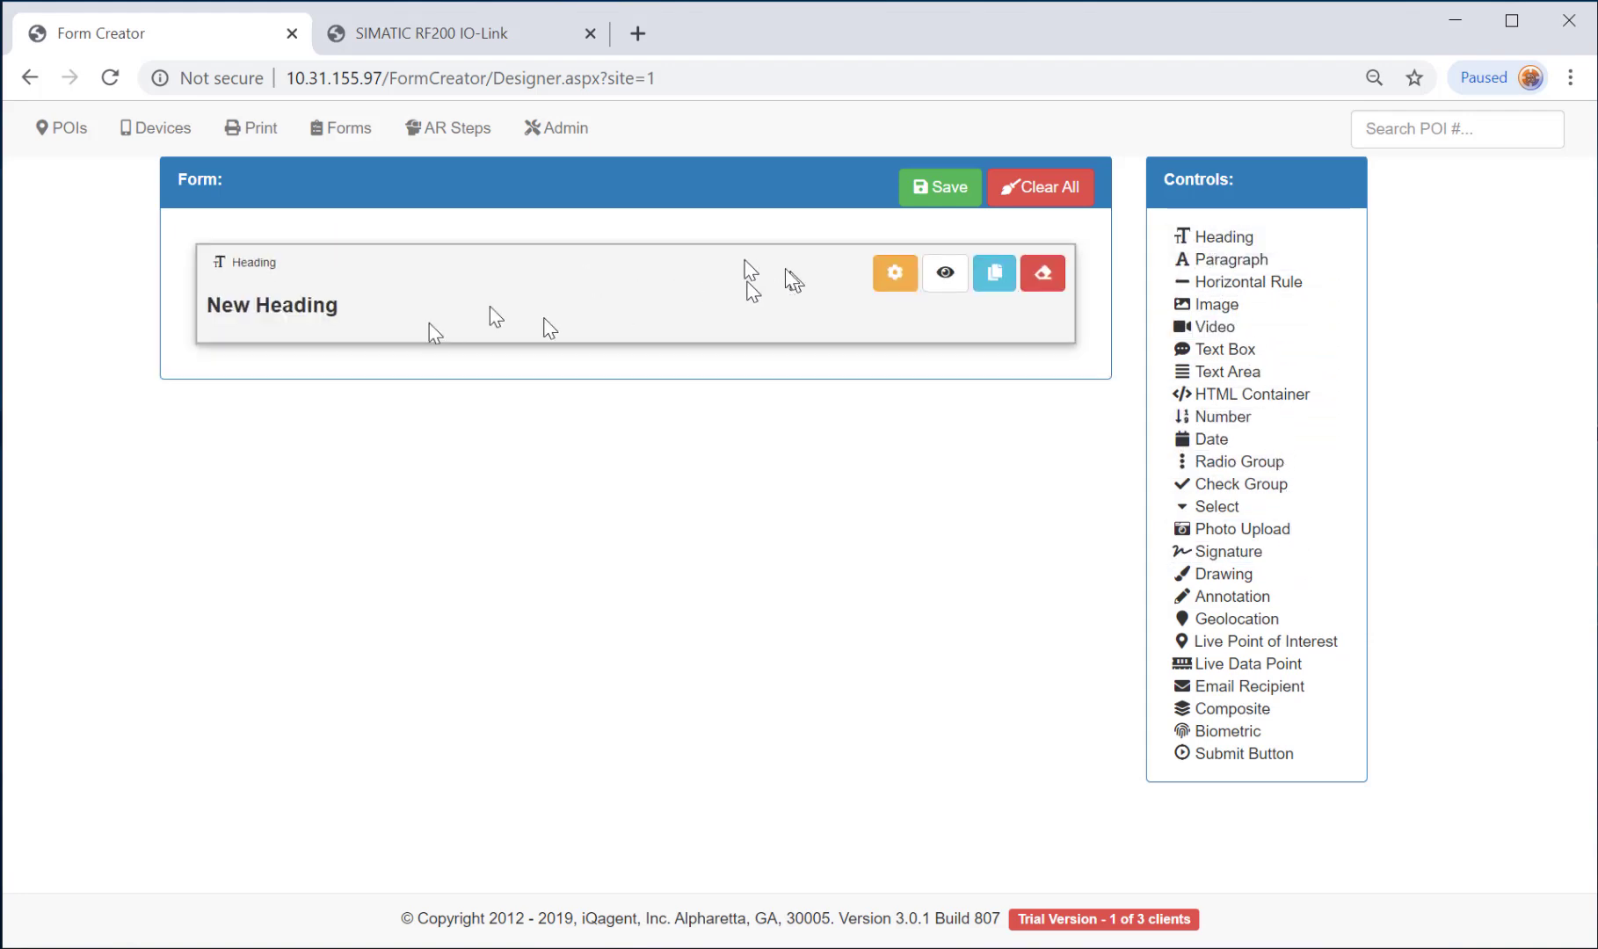
{"action": "left_click", "coordinate": [894, 280]}
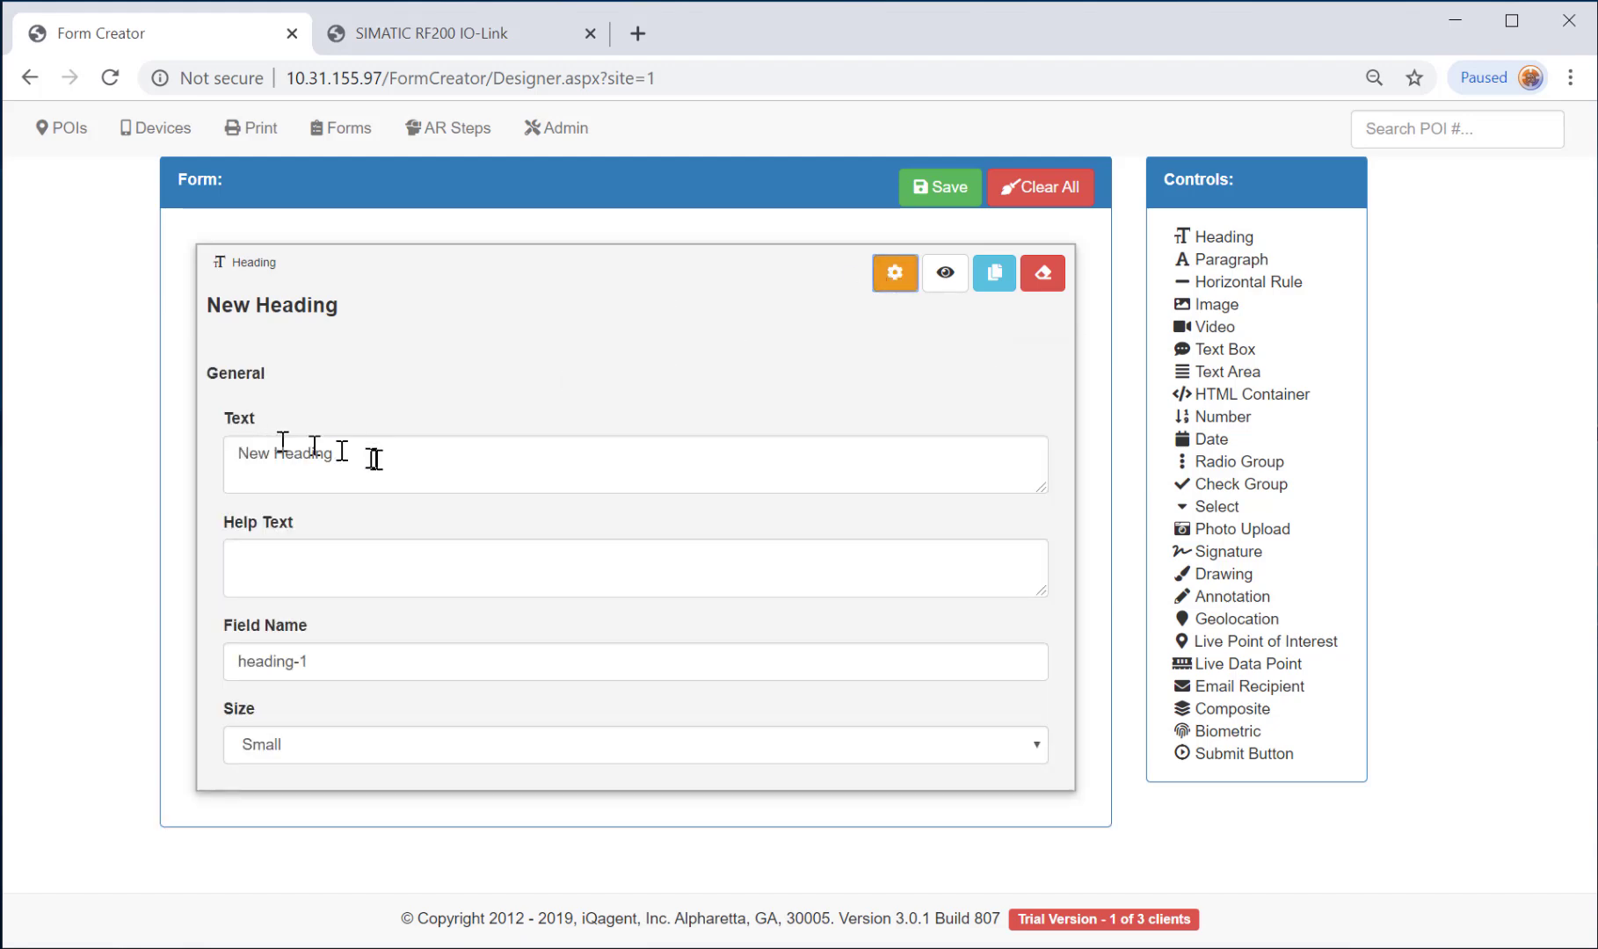
{"action": "triple_click", "coordinate": [334, 457]}
{"action": "type", "text": "Inspection Report"}
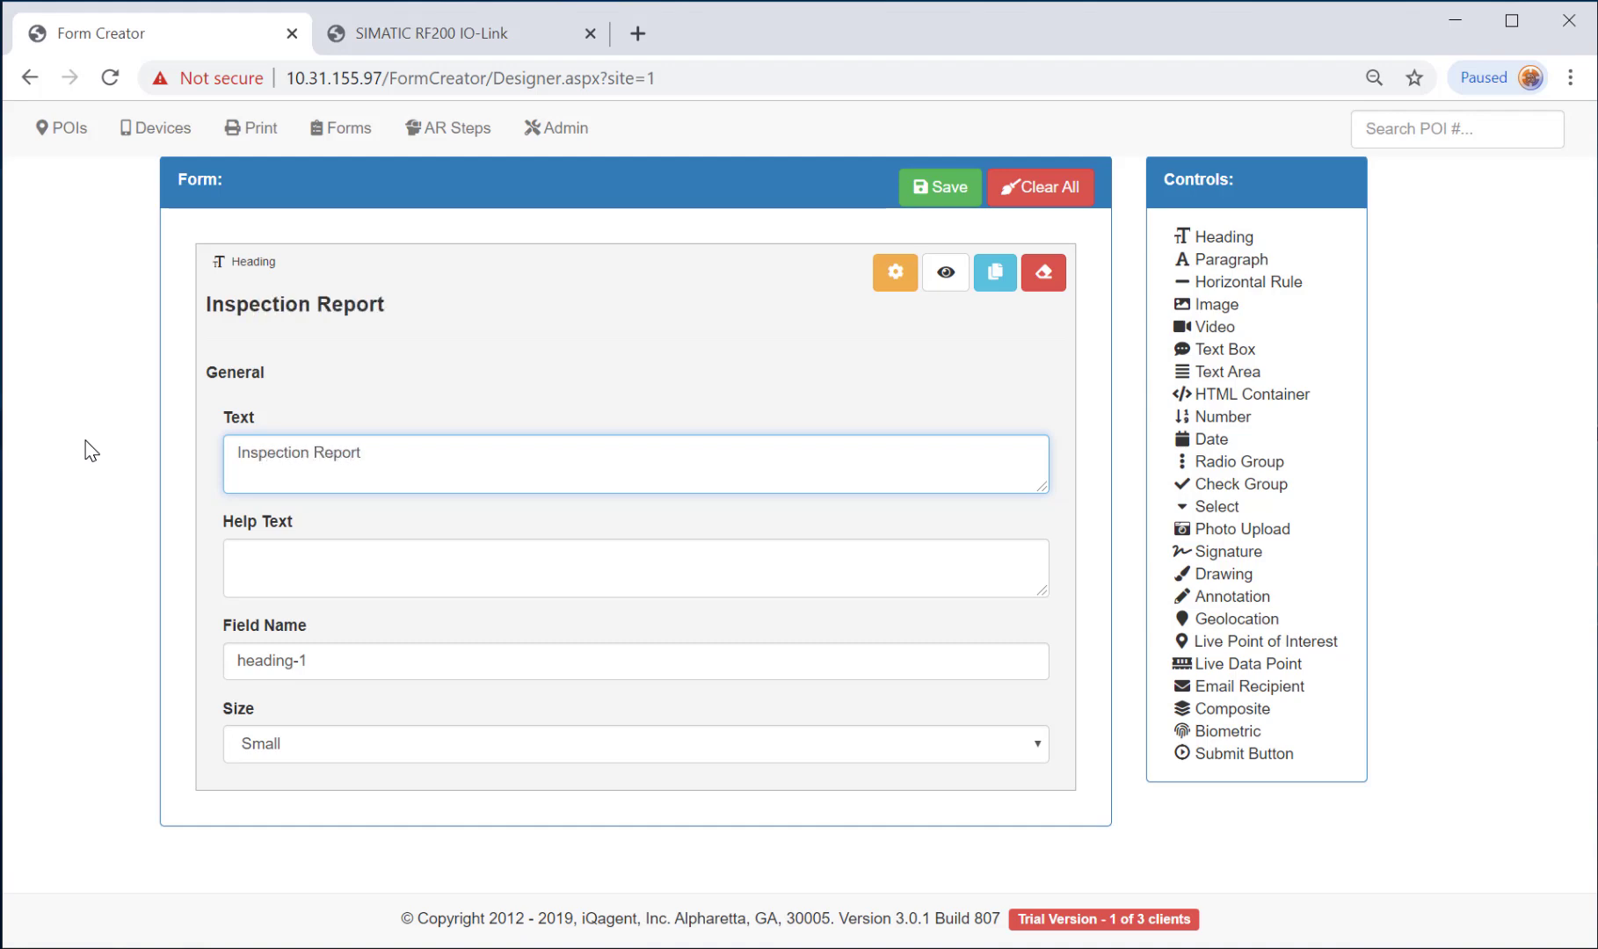
{"action": "left_click", "coordinate": [456, 745]}
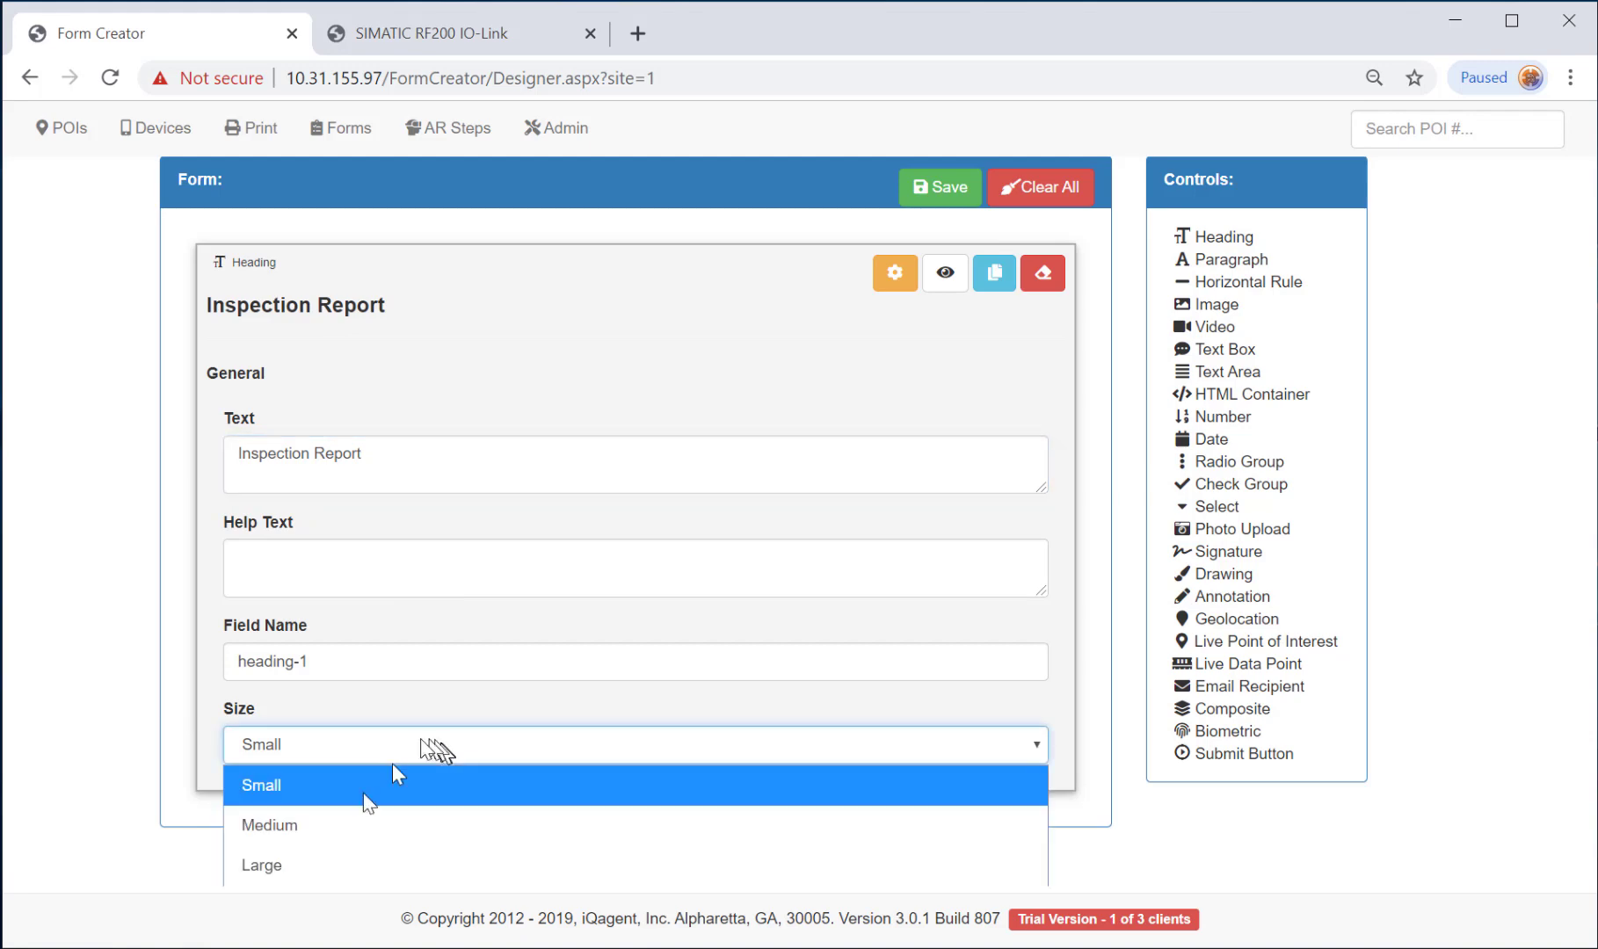
{"action": "left_click", "coordinate": [264, 865]}
{"action": "left_click", "coordinate": [895, 272]}
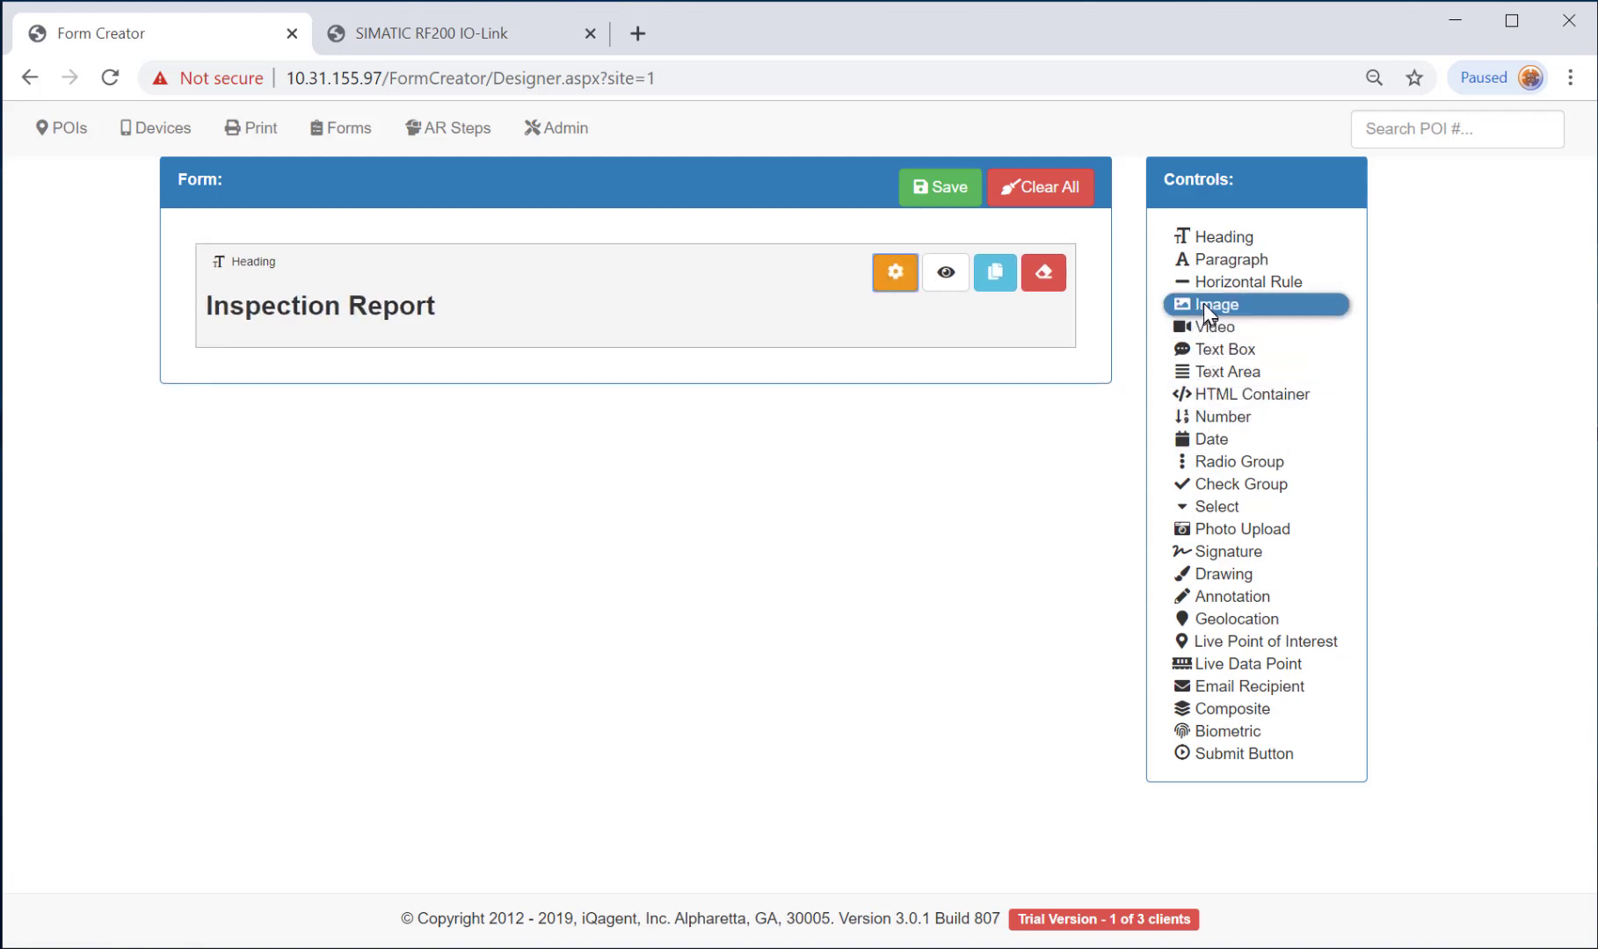
Add an Image control and upload iqagentlogo.png as its source.
{"action": "left_click_drag", "start_coordinate": [1203, 303], "coordinate": [950, 362]}
{"action": "left_click", "coordinate": [883, 395]}
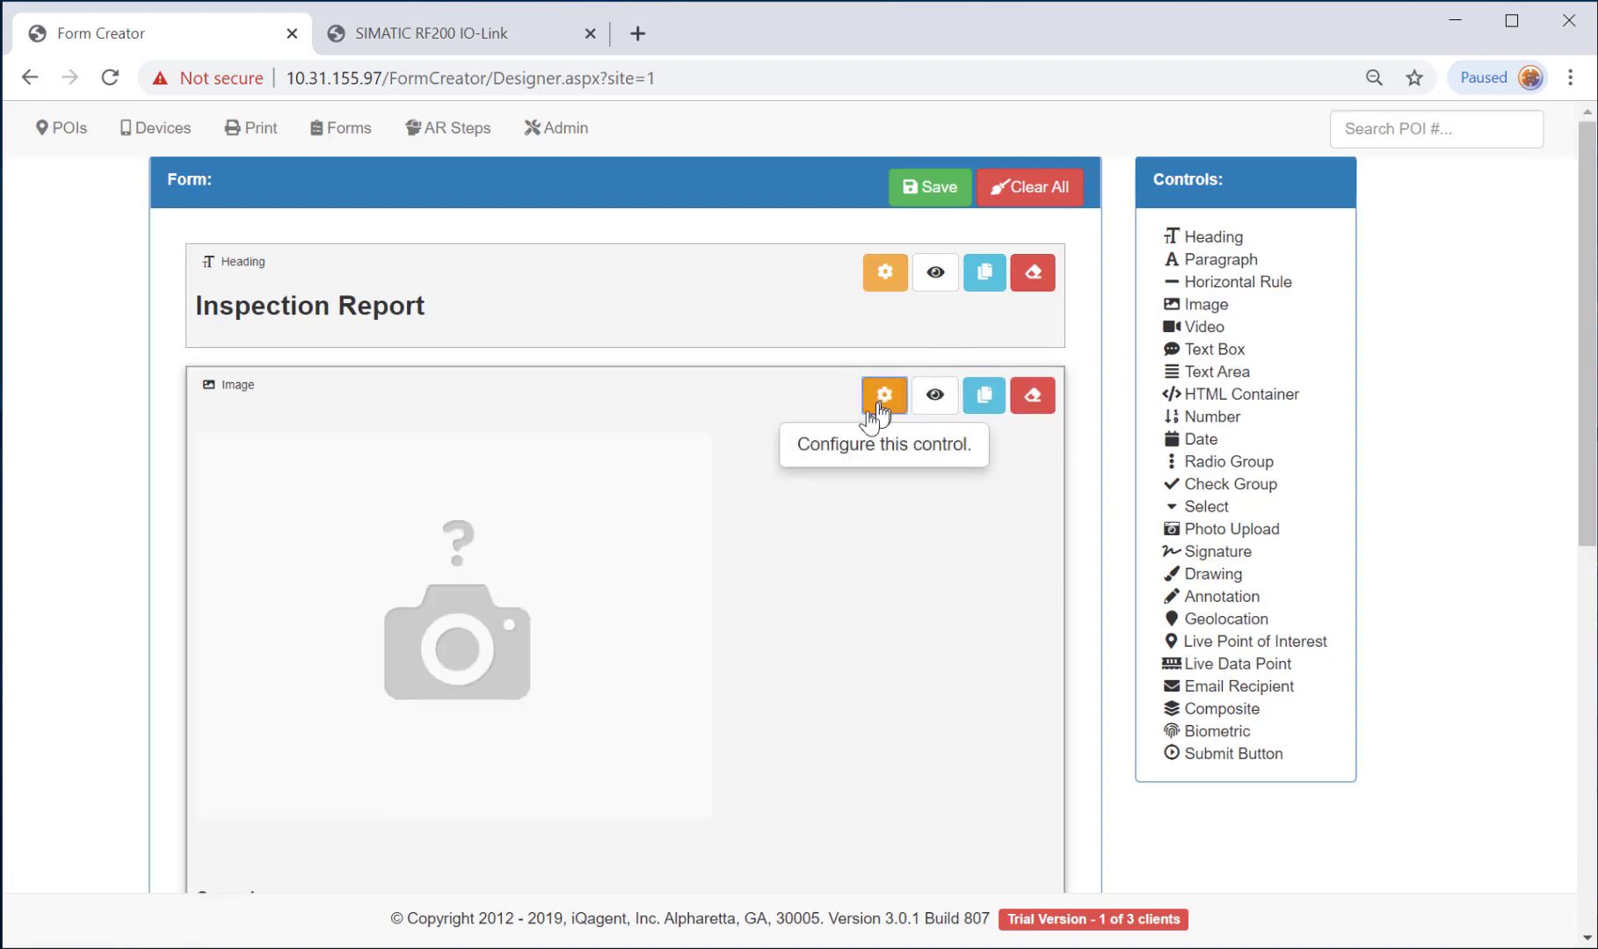
{"action": "scroll", "coordinate": [634, 683], "scroll_direction": "down", "scroll_amount": 1}
{"action": "scroll", "coordinate": [635, 683], "scroll_direction": "down", "scroll_amount": 8}
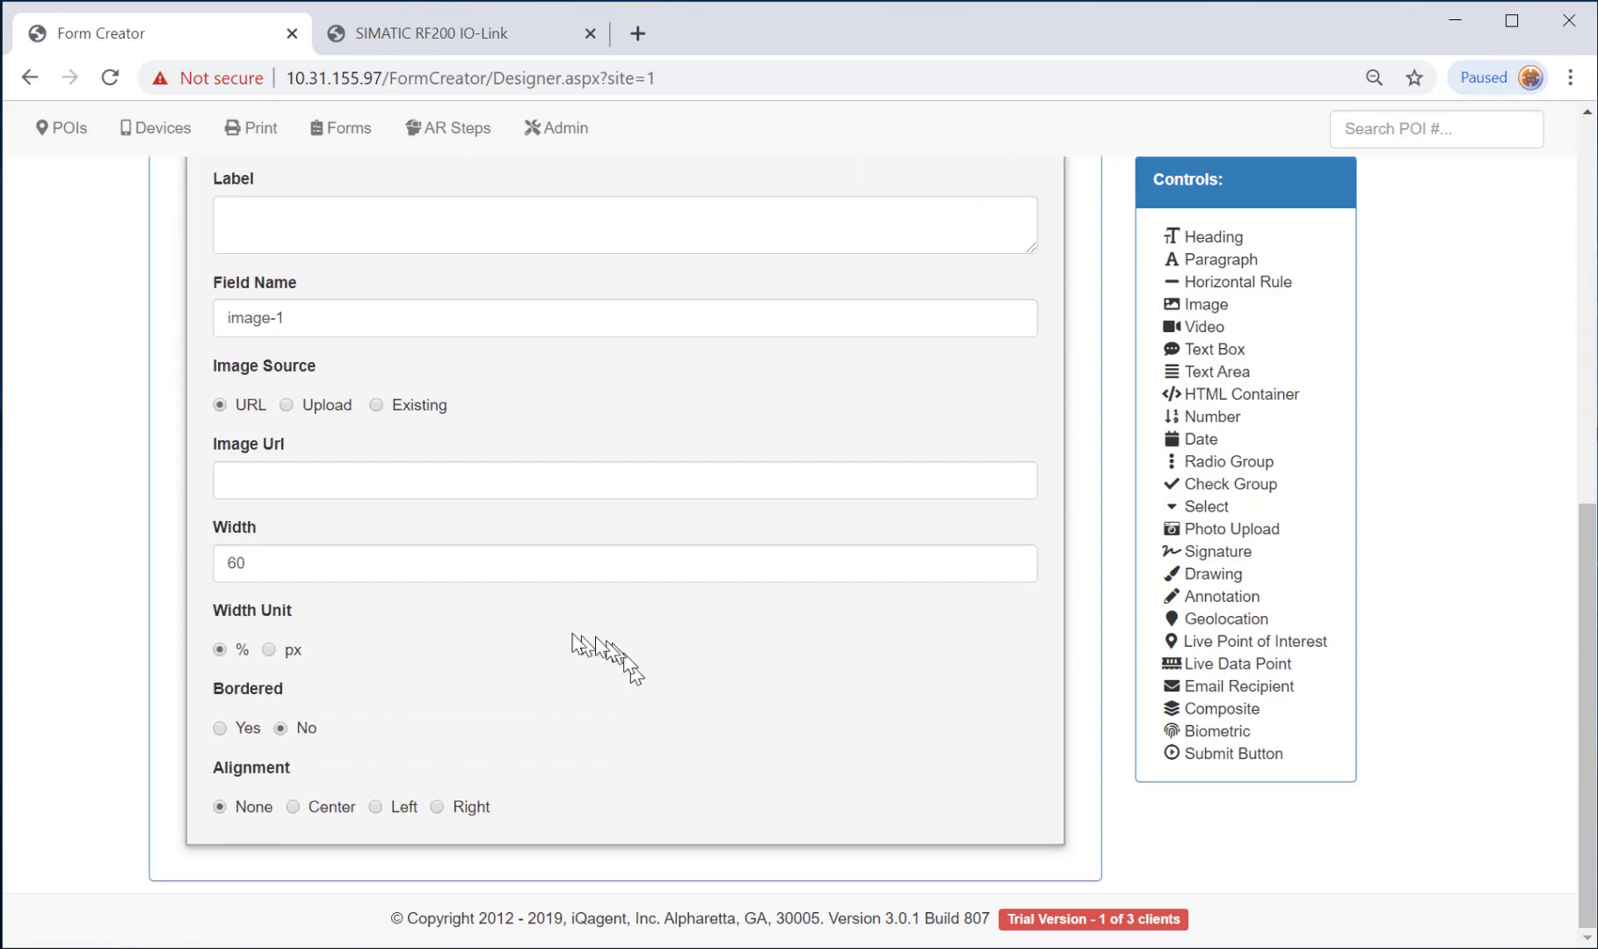
{"action": "left_click", "coordinate": [327, 406]}
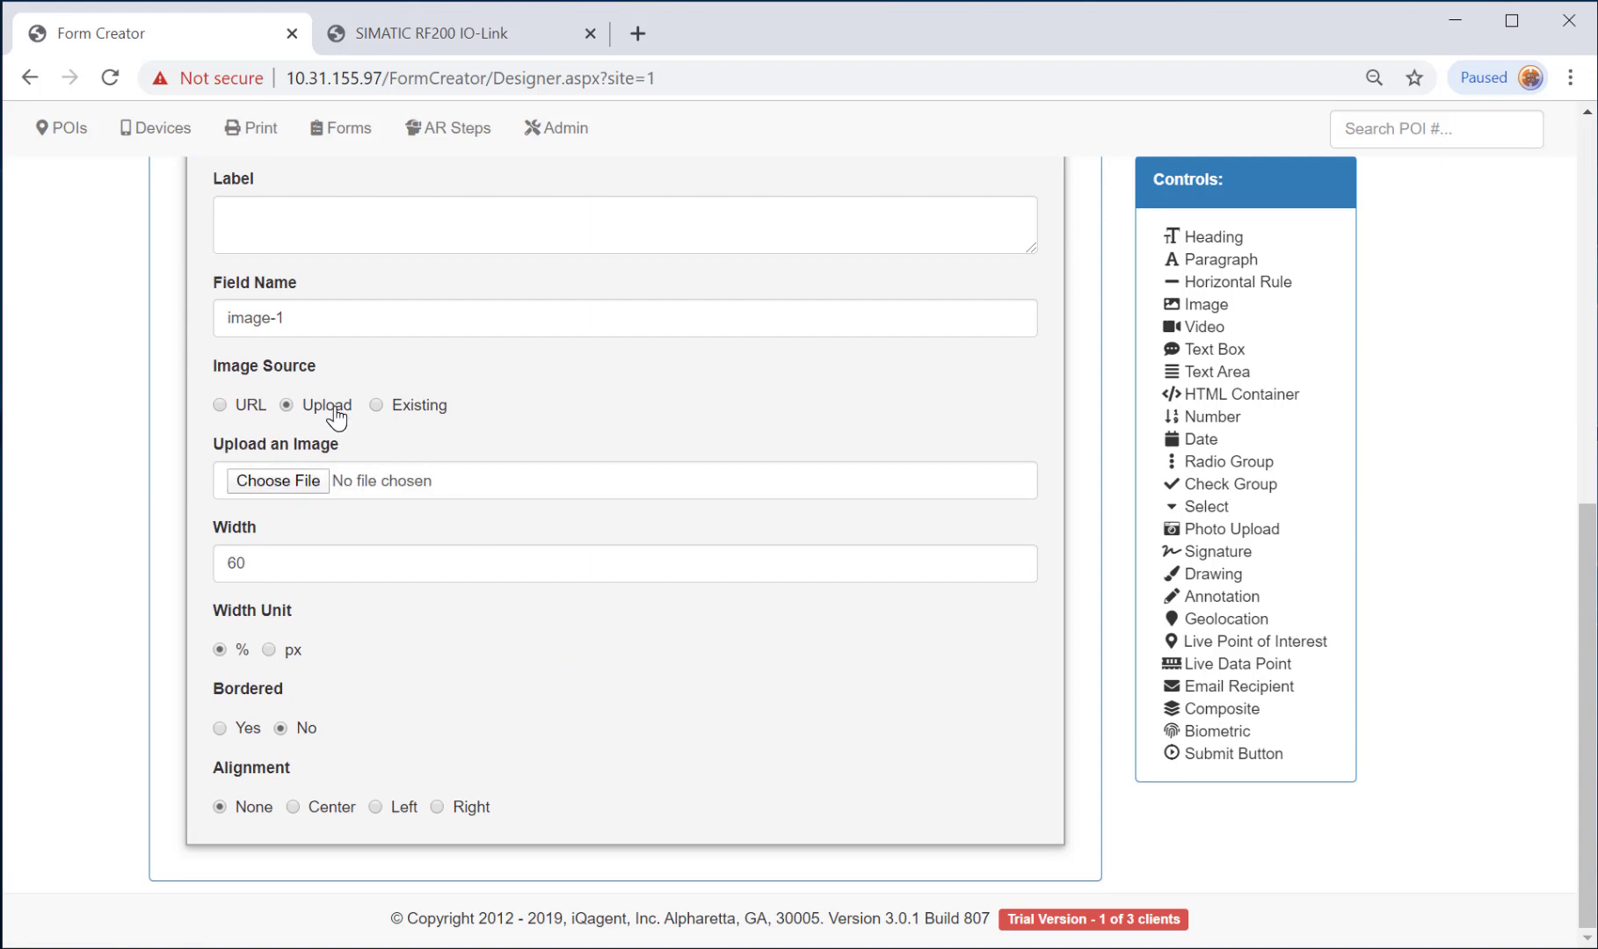
{"action": "left_click", "coordinate": [290, 482]}
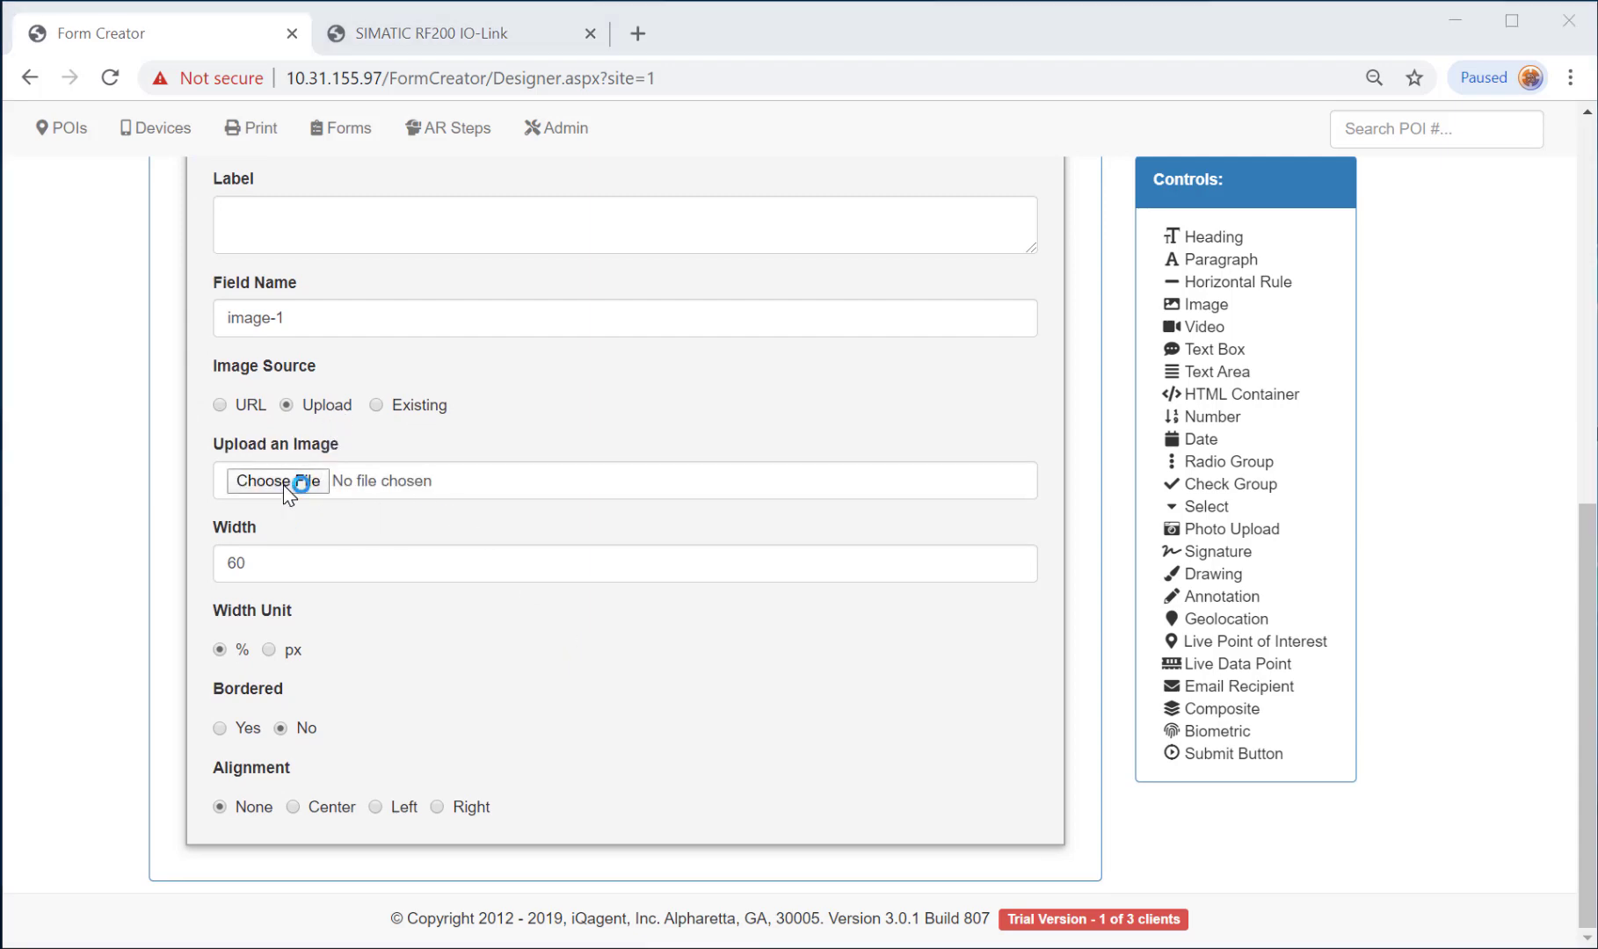
{"action": "scroll", "coordinate": [809, 417], "scroll_direction": "down", "scroll_amount": 2}
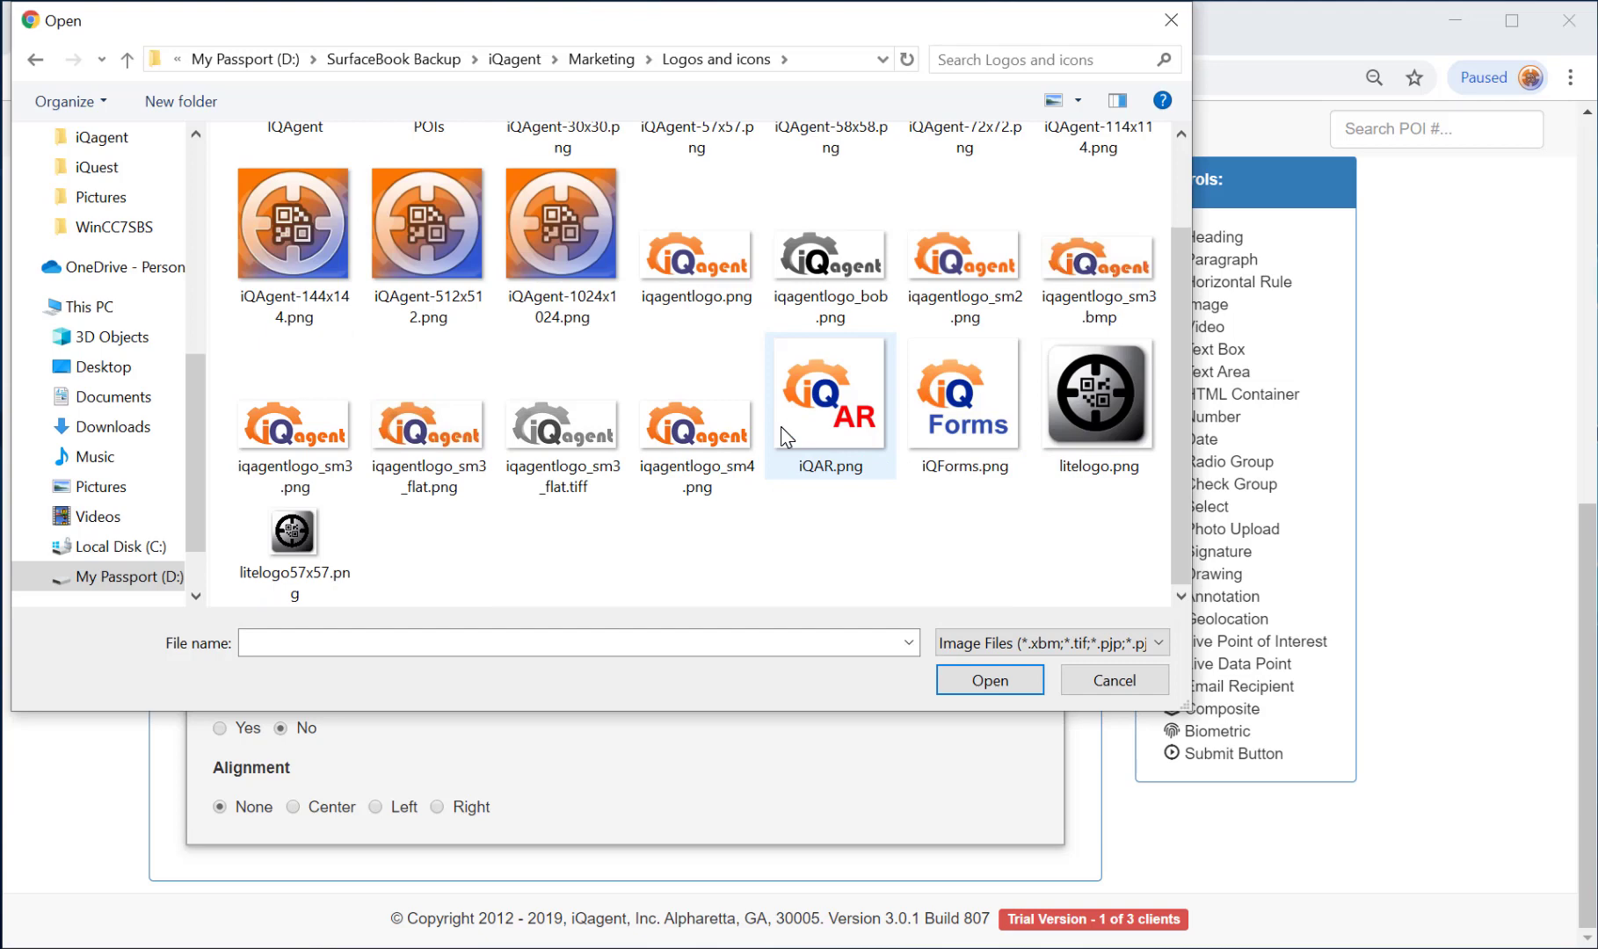
{"action": "left_click", "coordinate": [704, 268]}
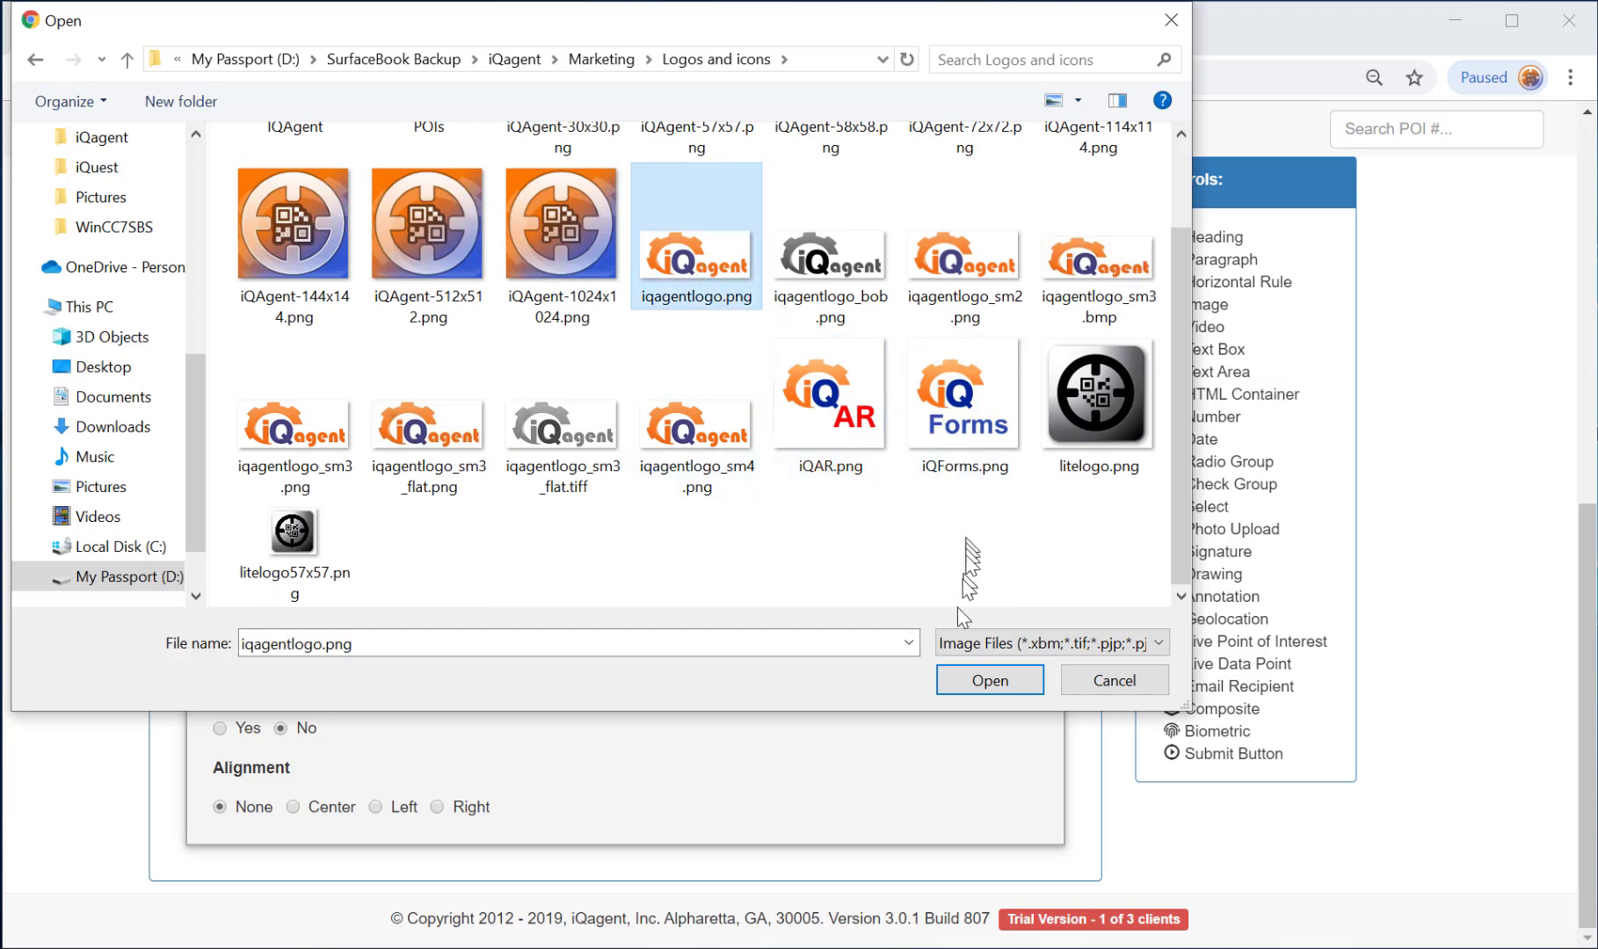
{"action": "left_click", "coordinate": [990, 680]}
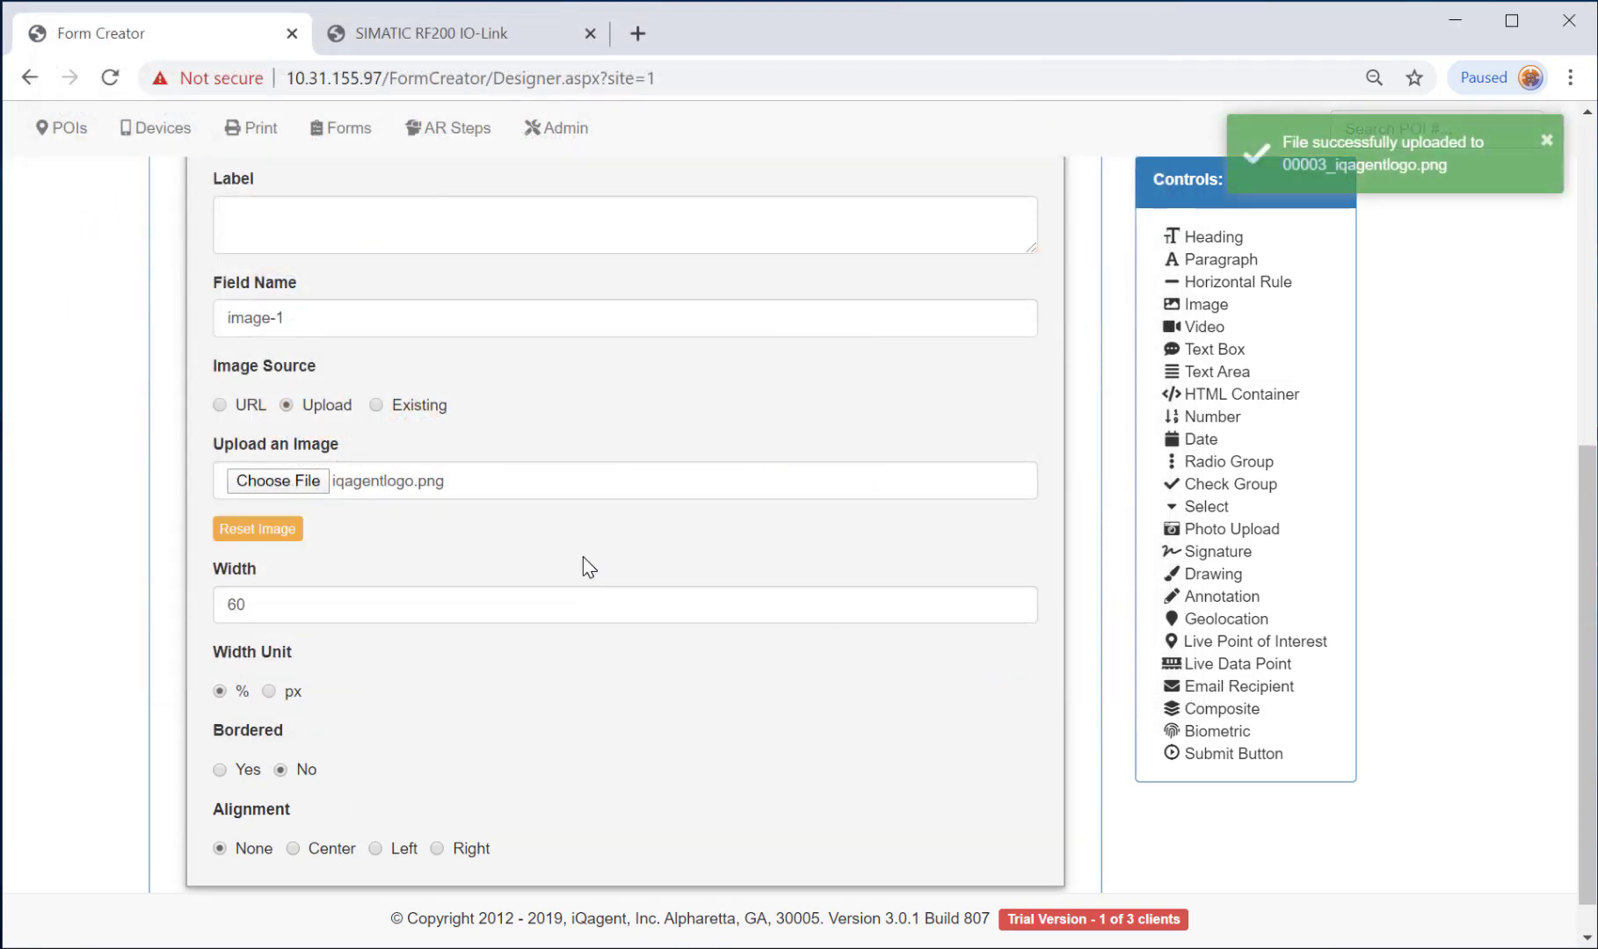
Set the logo width to 25% and centre it, then move it above the Inspection Report heading.
{"action": "scroll", "coordinate": [577, 563], "scroll_direction": "up", "scroll_amount": 5}
{"action": "scroll", "coordinate": [577, 562], "scroll_direction": "down", "scroll_amount": 6}
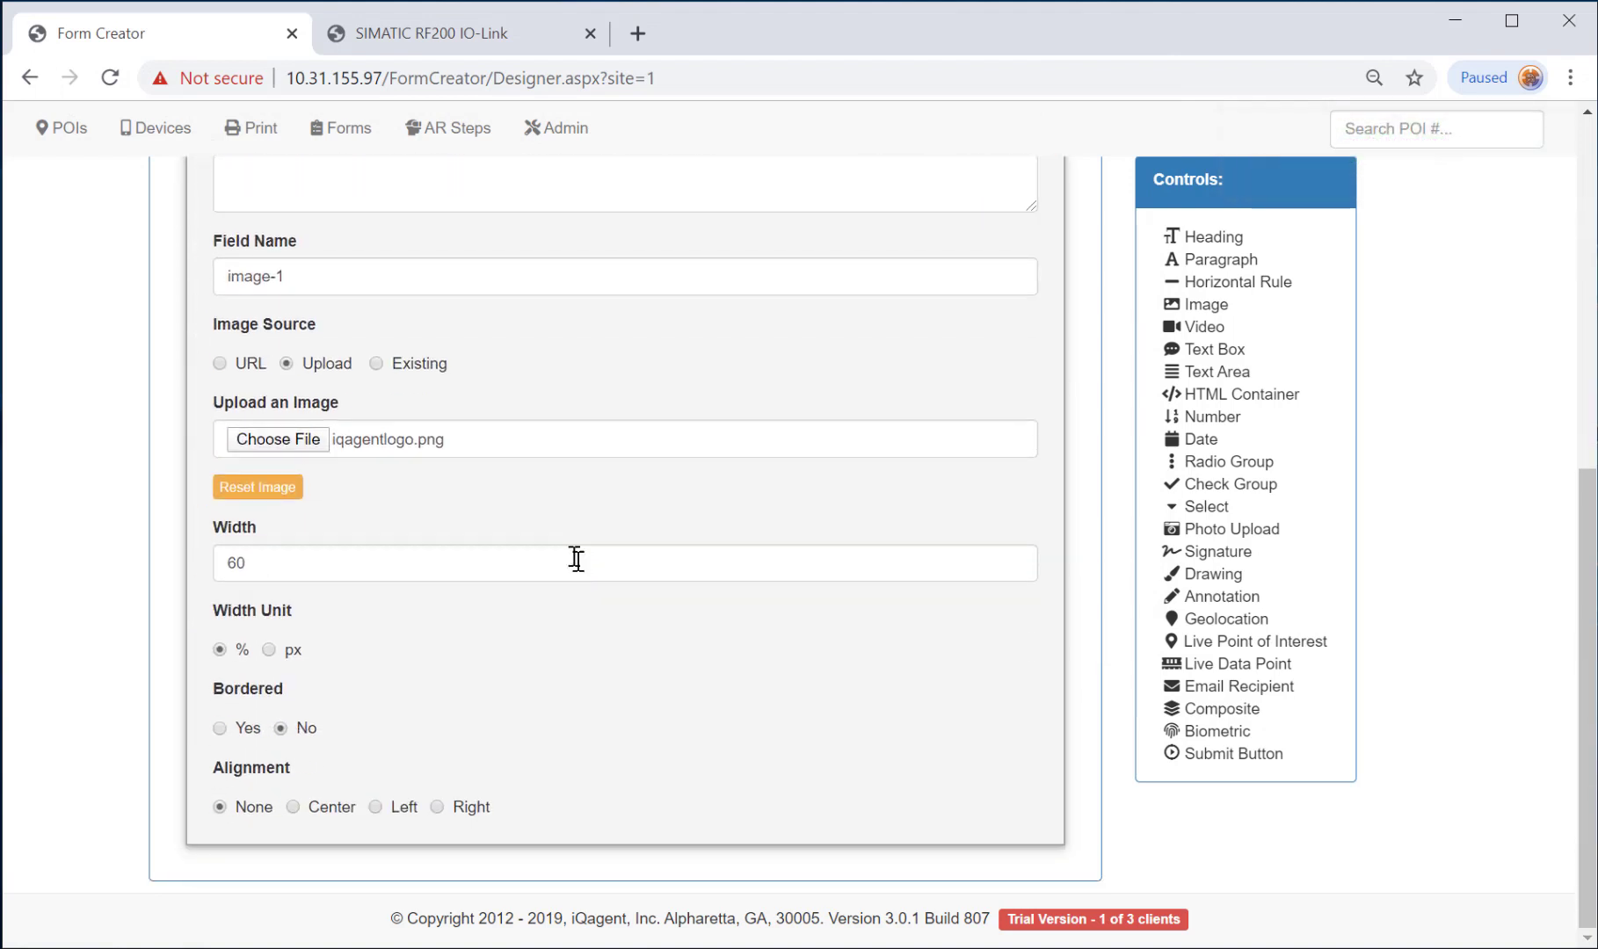
{"action": "double_click", "coordinate": [235, 562]}
{"action": "type", "text": "25"}
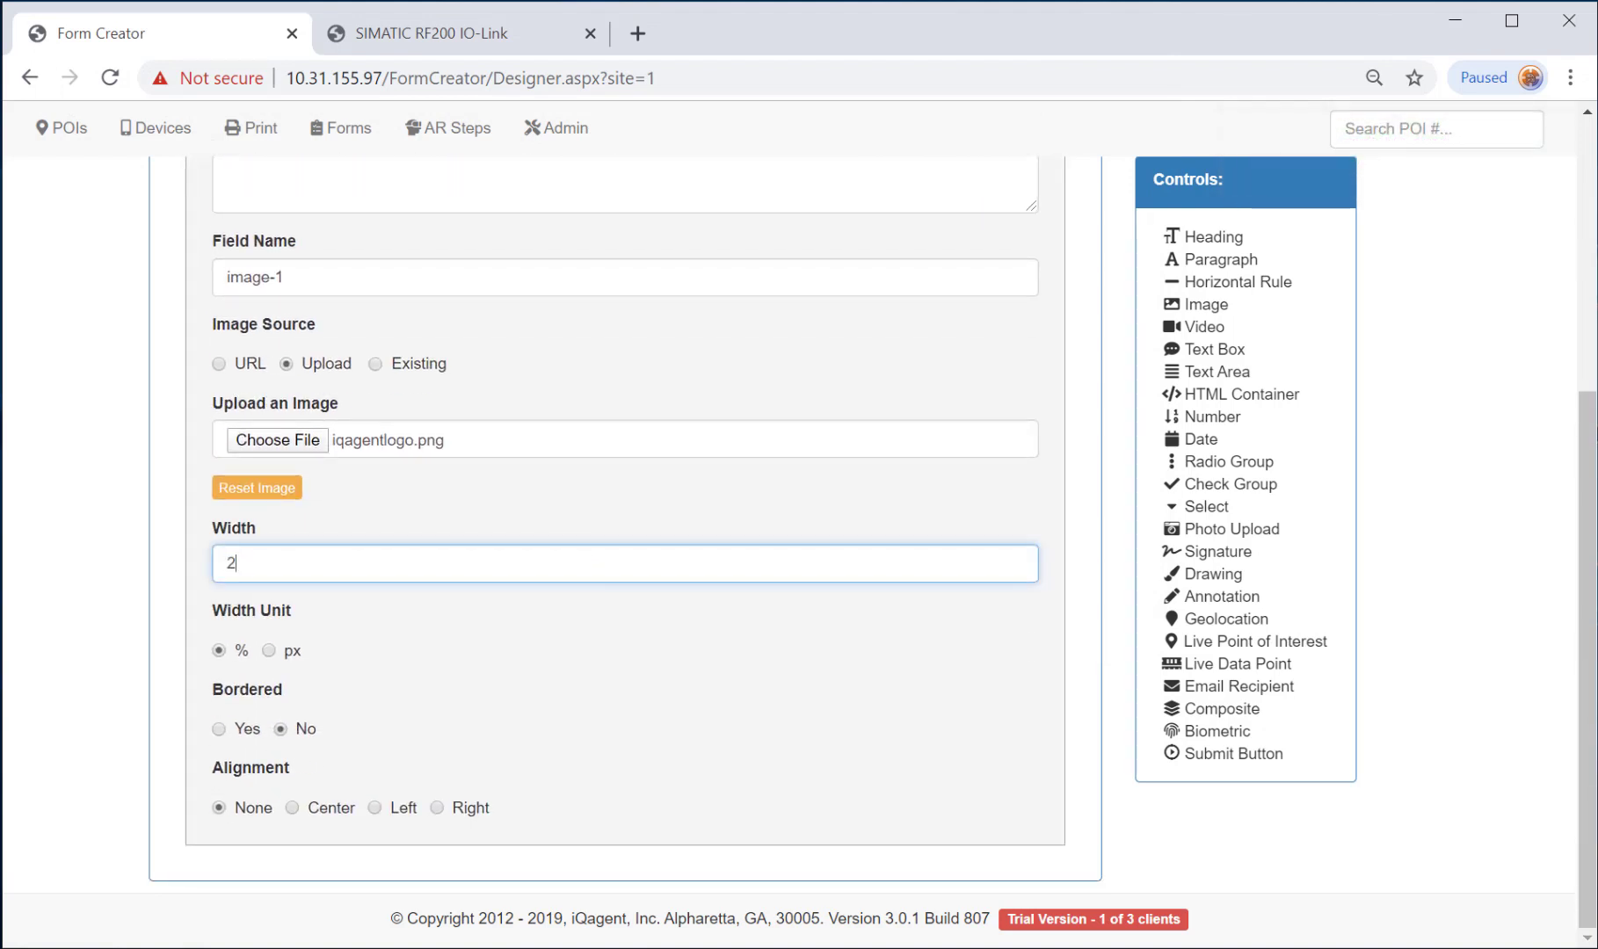
{"action": "left_click", "coordinate": [314, 810]}
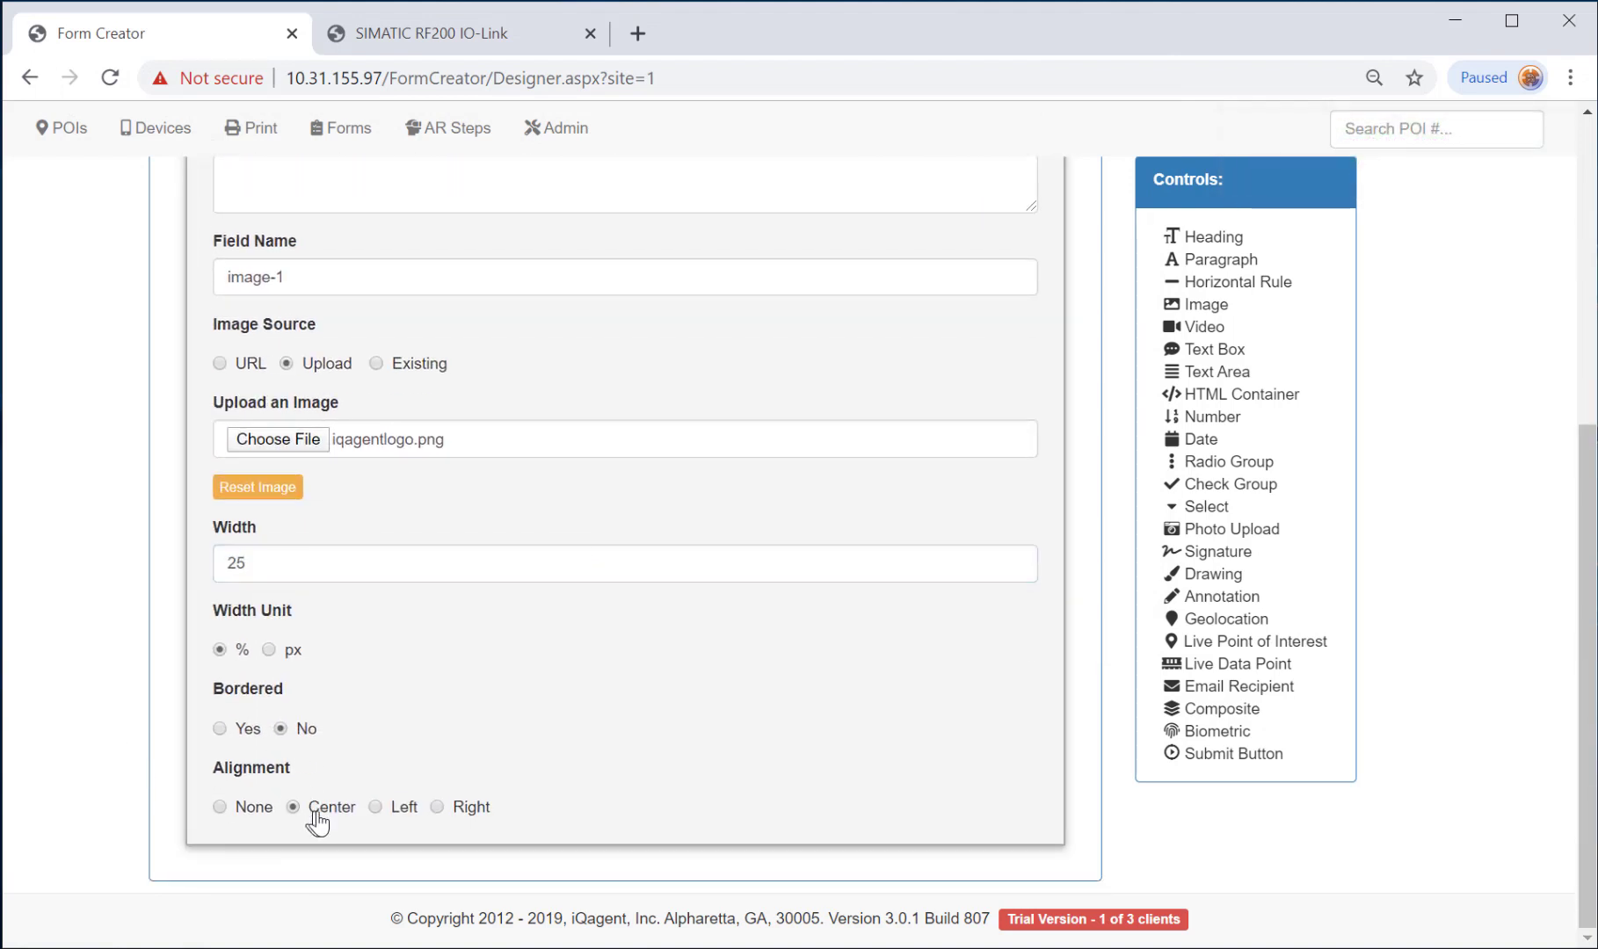
{"action": "scroll", "coordinate": [731, 472], "scroll_direction": "up", "scroll_amount": 6}
{"action": "left_click", "coordinate": [874, 410]}
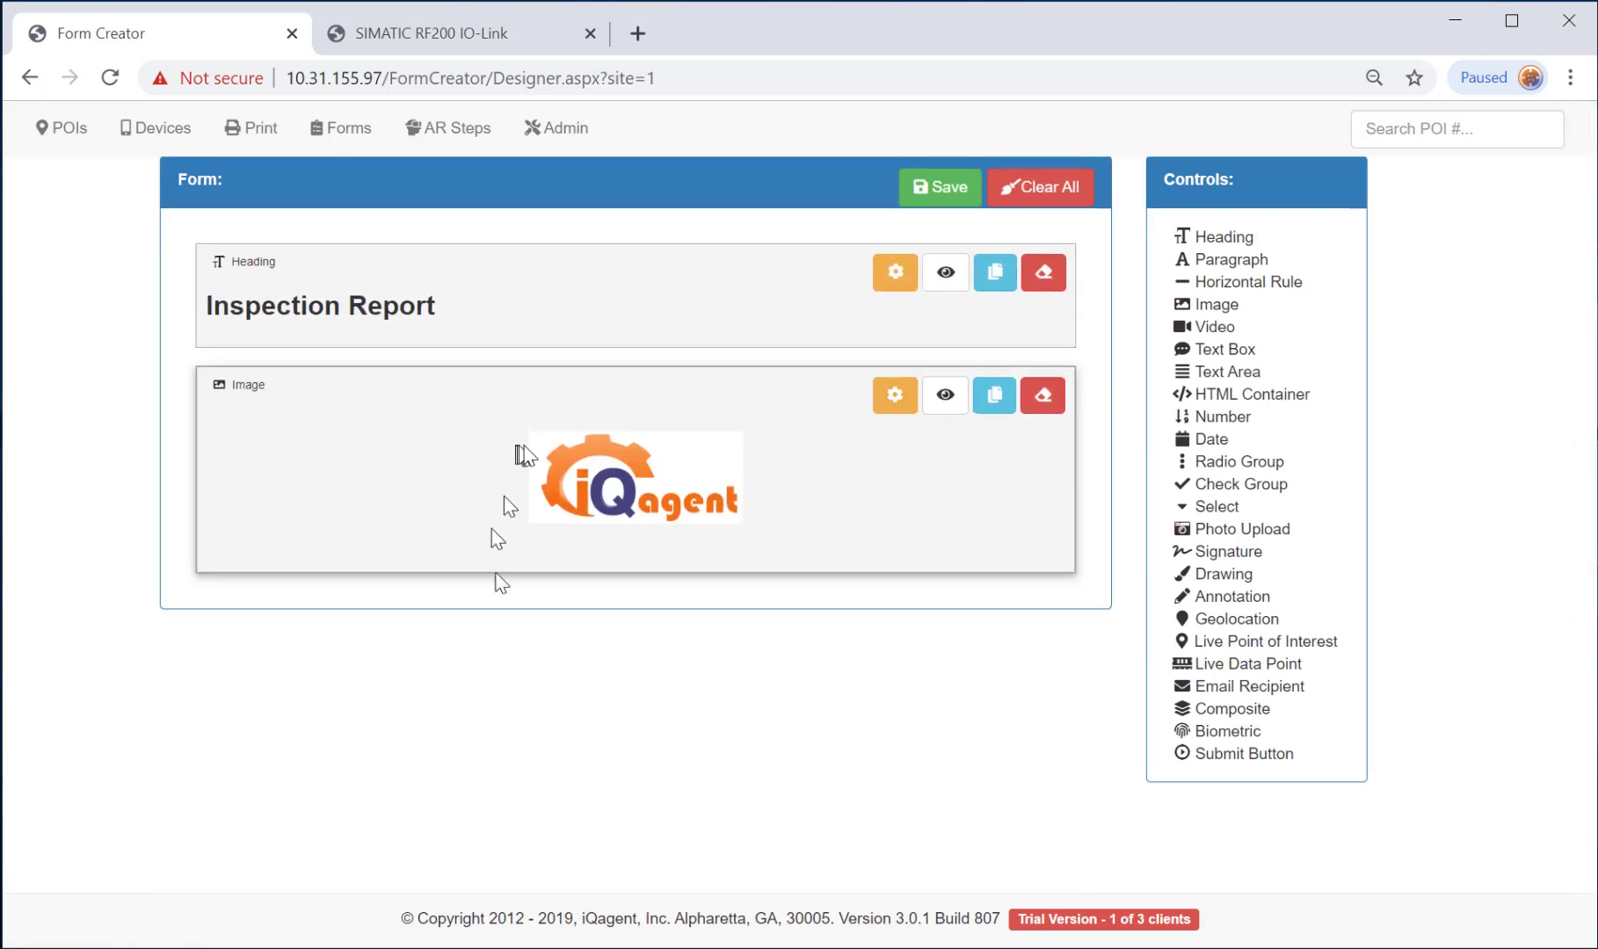
{"action": "left_click_drag", "start_coordinate": [492, 528], "coordinate": [540, 158]}
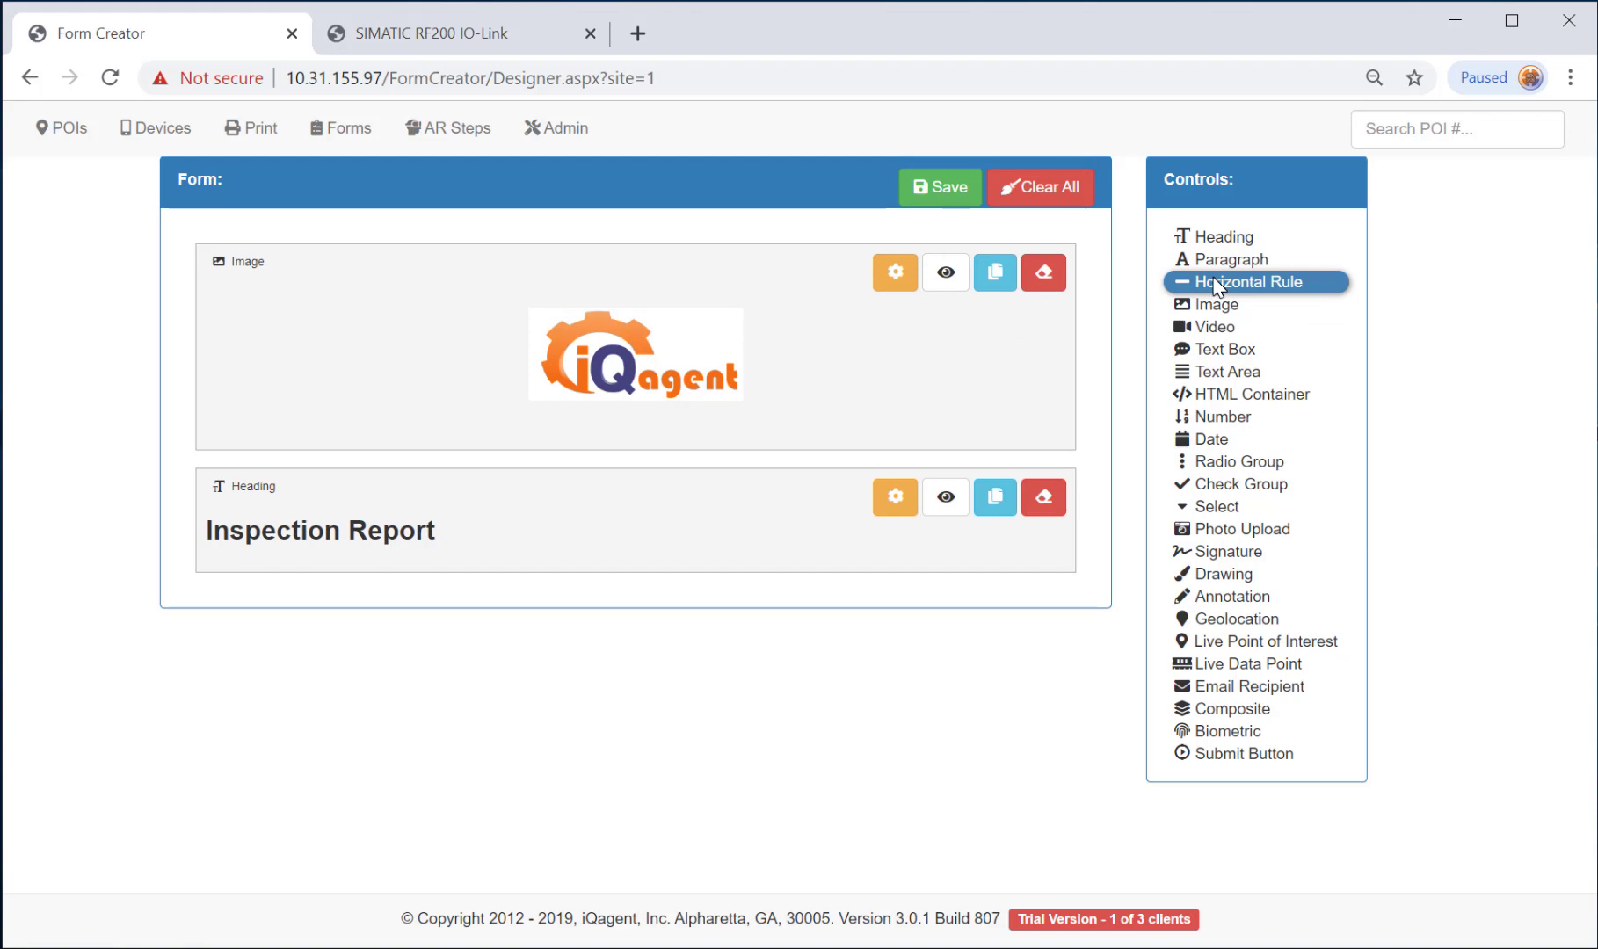
Insert a horizontal rule and a Text Box labelled 'Inspector name' defaulting to 'enter inspector's name...'.
{"action": "left_click_drag", "start_coordinate": [1215, 286], "coordinate": [703, 471]}
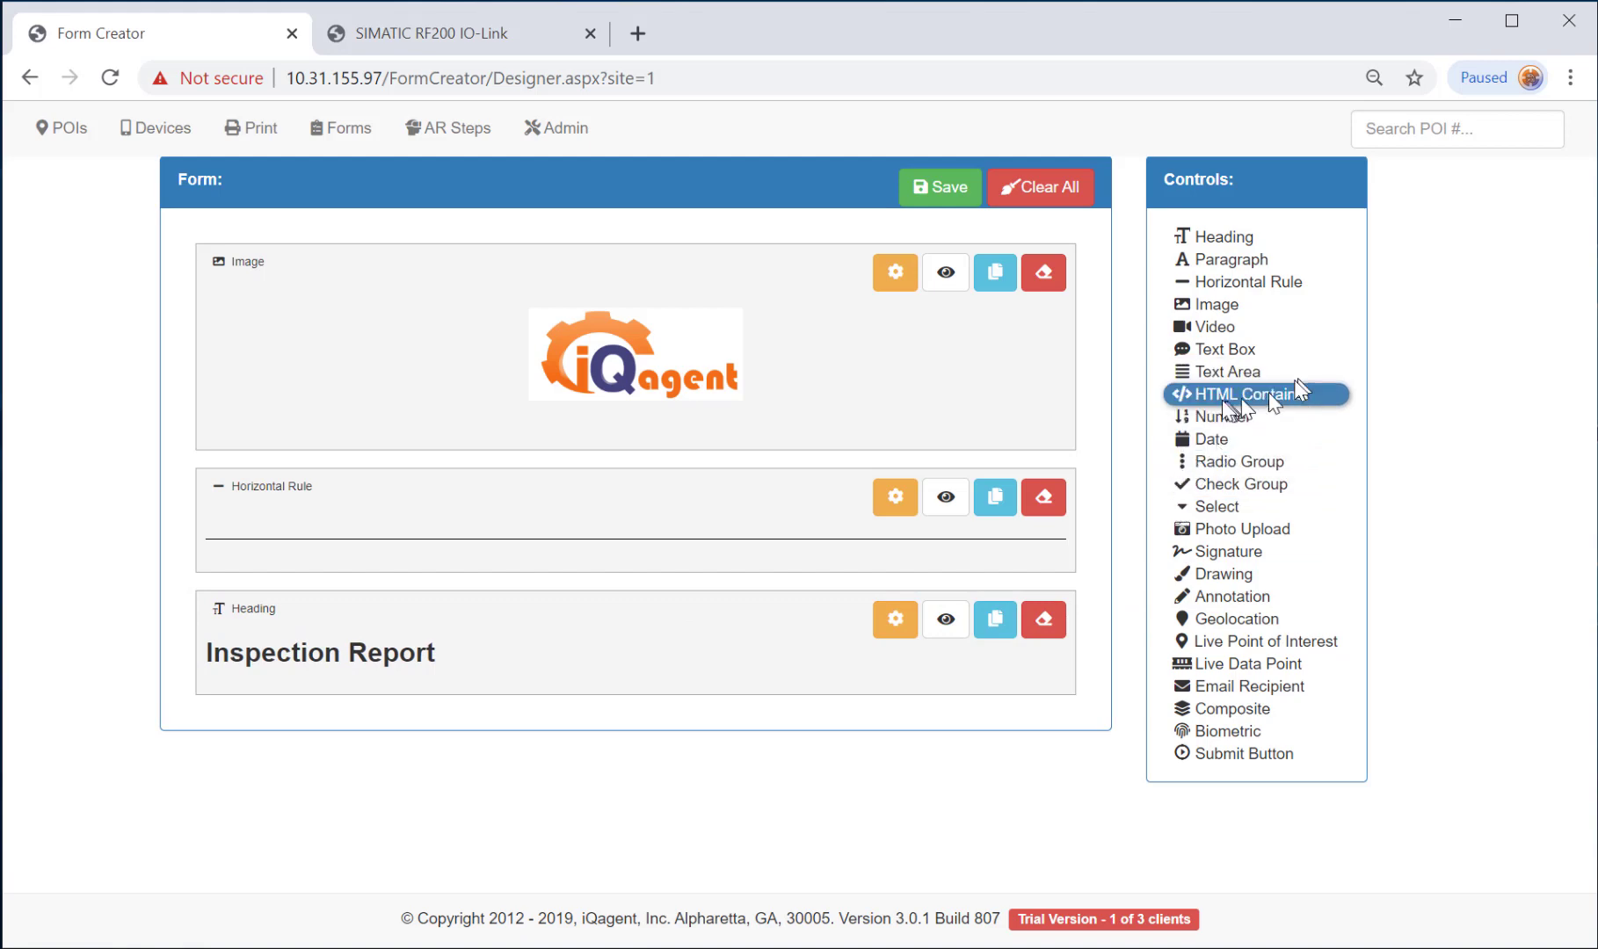
{"action": "left_click", "coordinate": [1223, 350]}
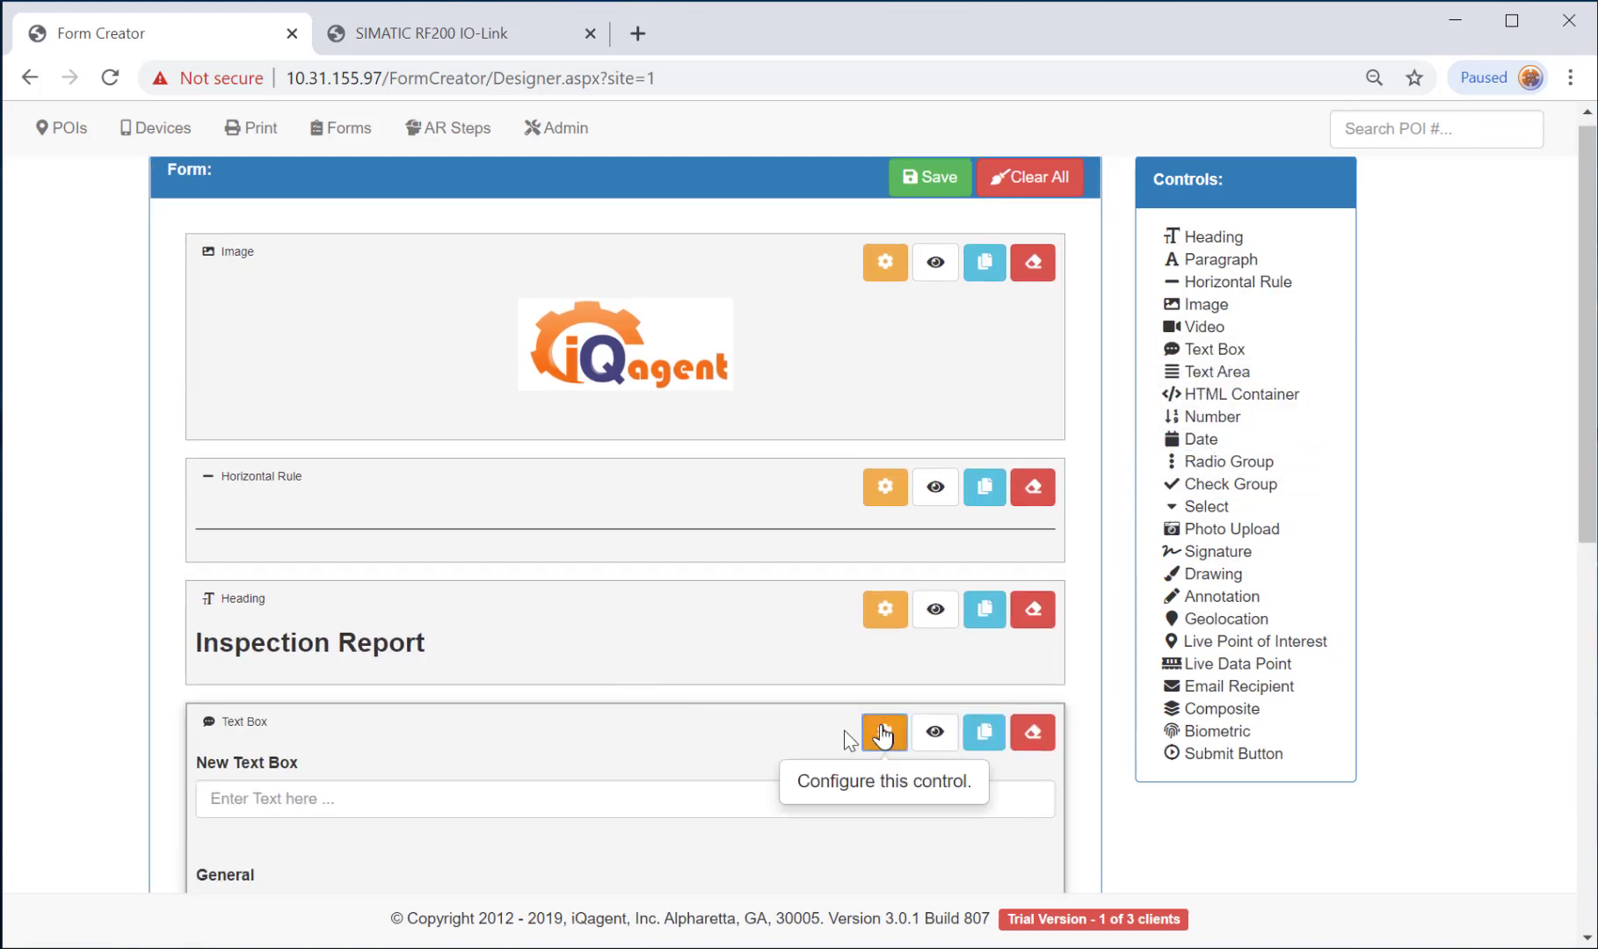
{"action": "left_click", "coordinate": [884, 737]}
{"action": "triple_click", "coordinate": [275, 450]}
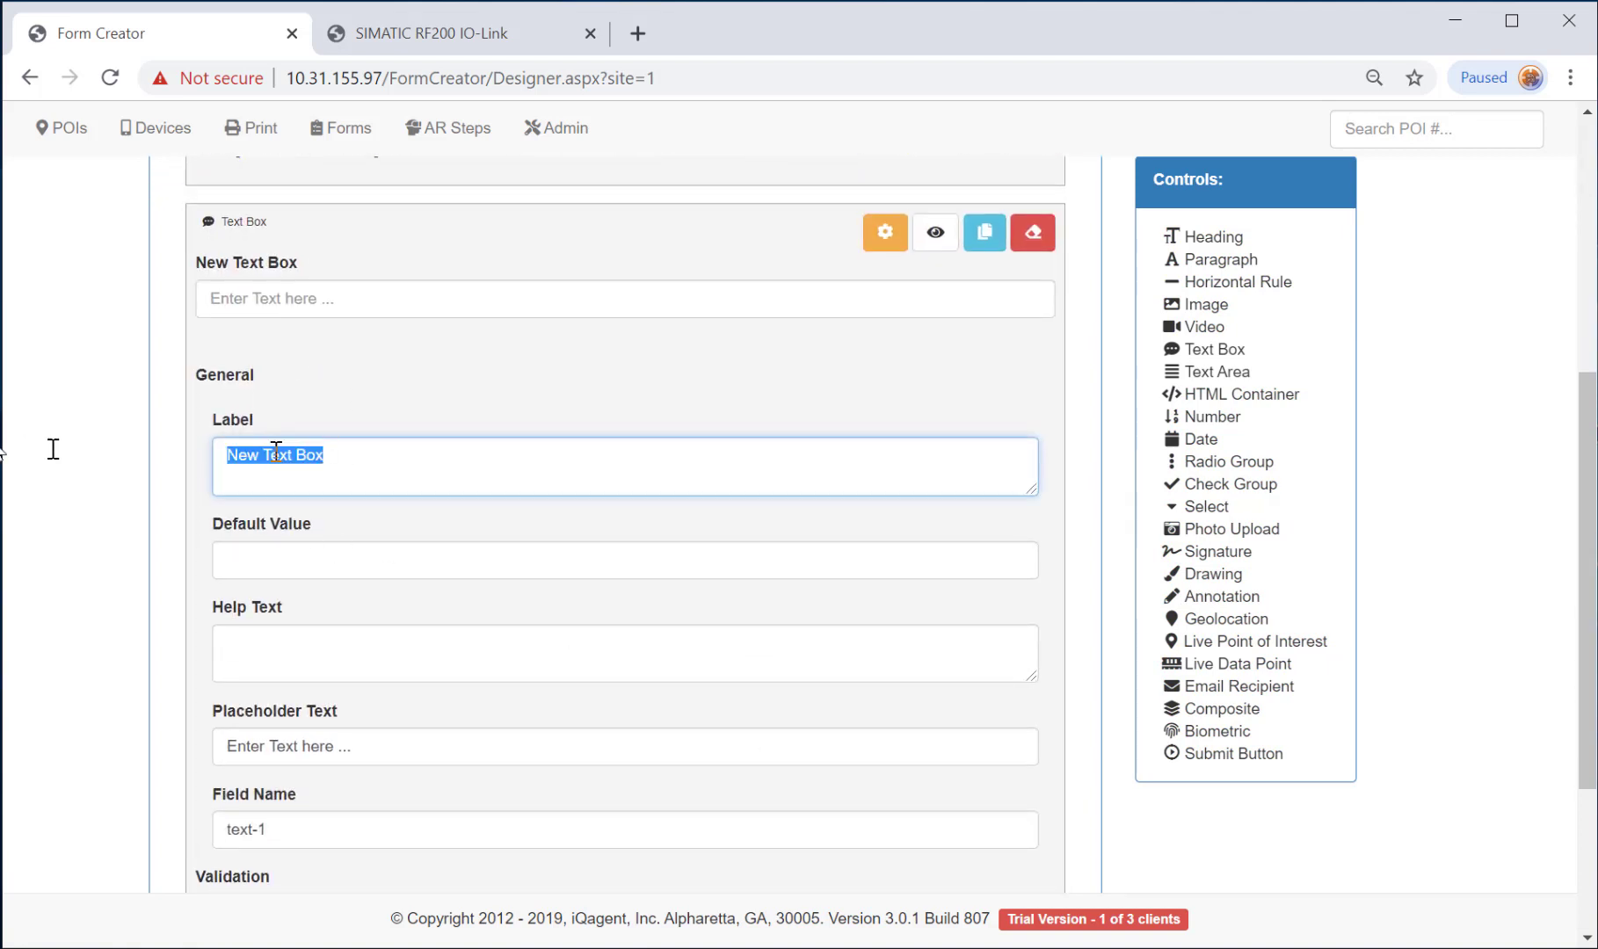
{"action": "type", "text": "Inspecto"}
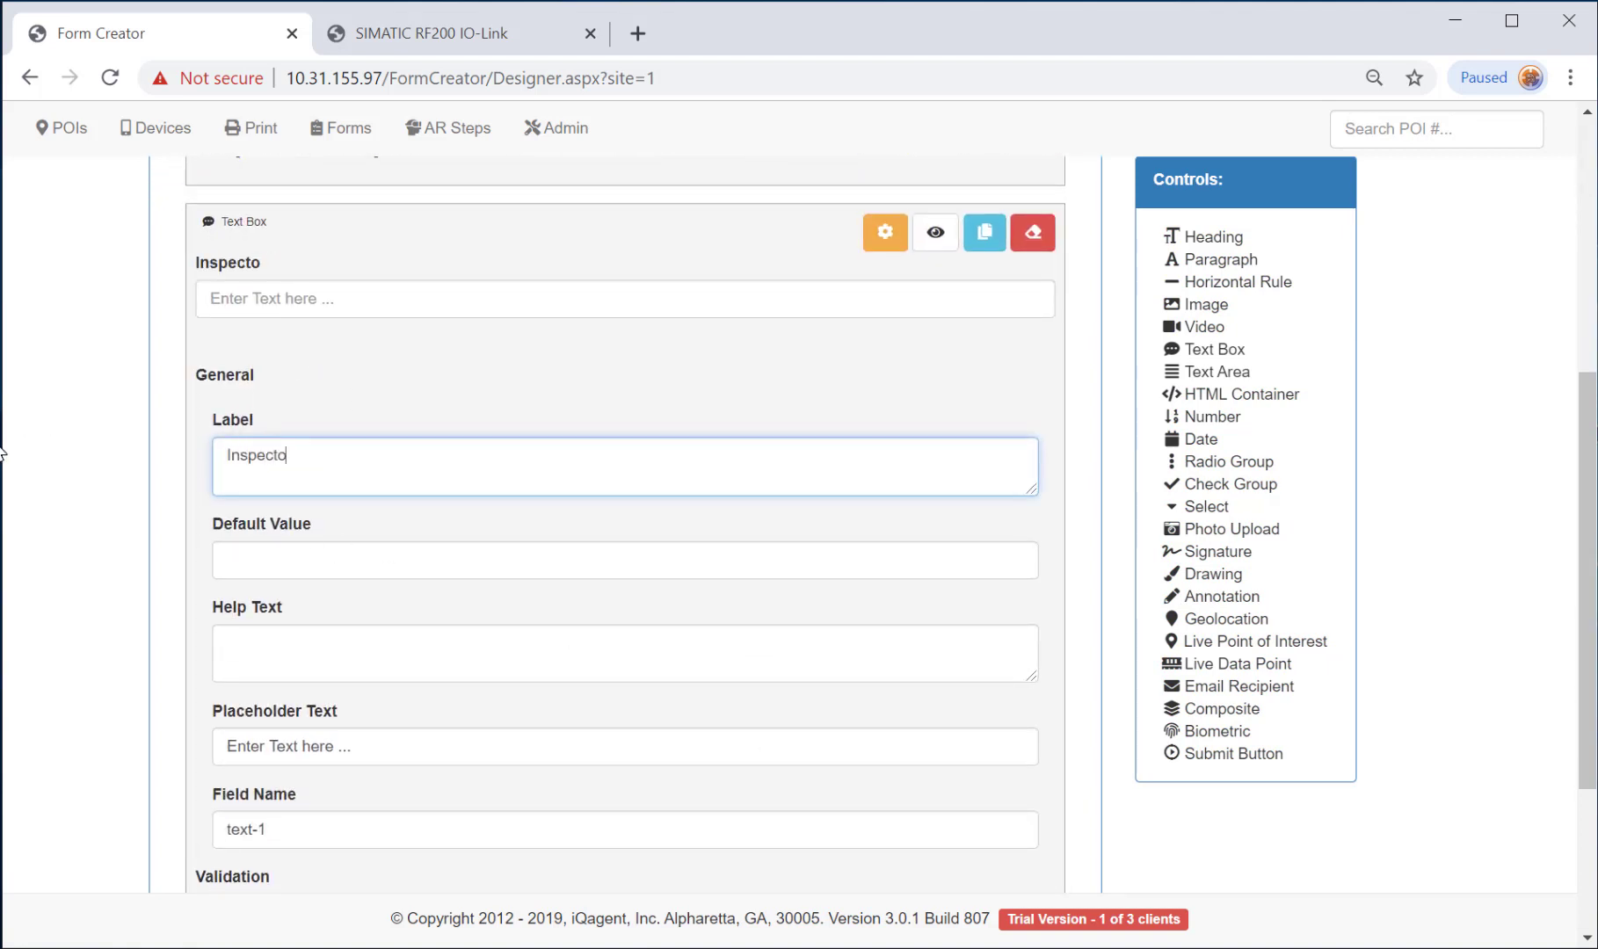
{"action": "type", "text": "r name"}
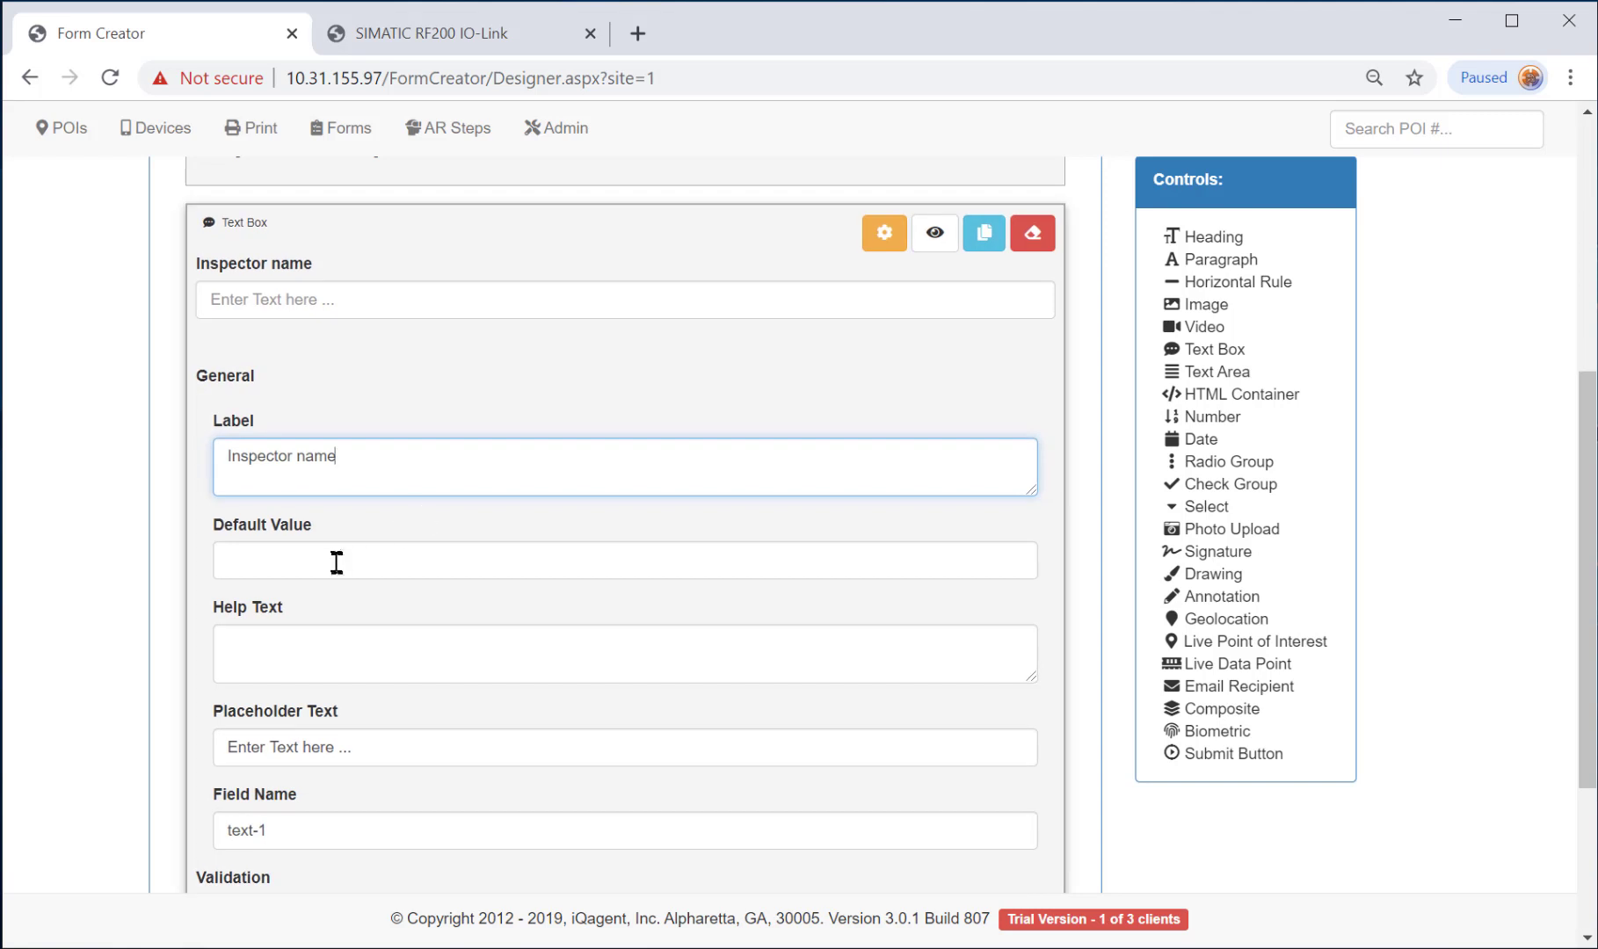
{"action": "left_click", "coordinate": [413, 570]}
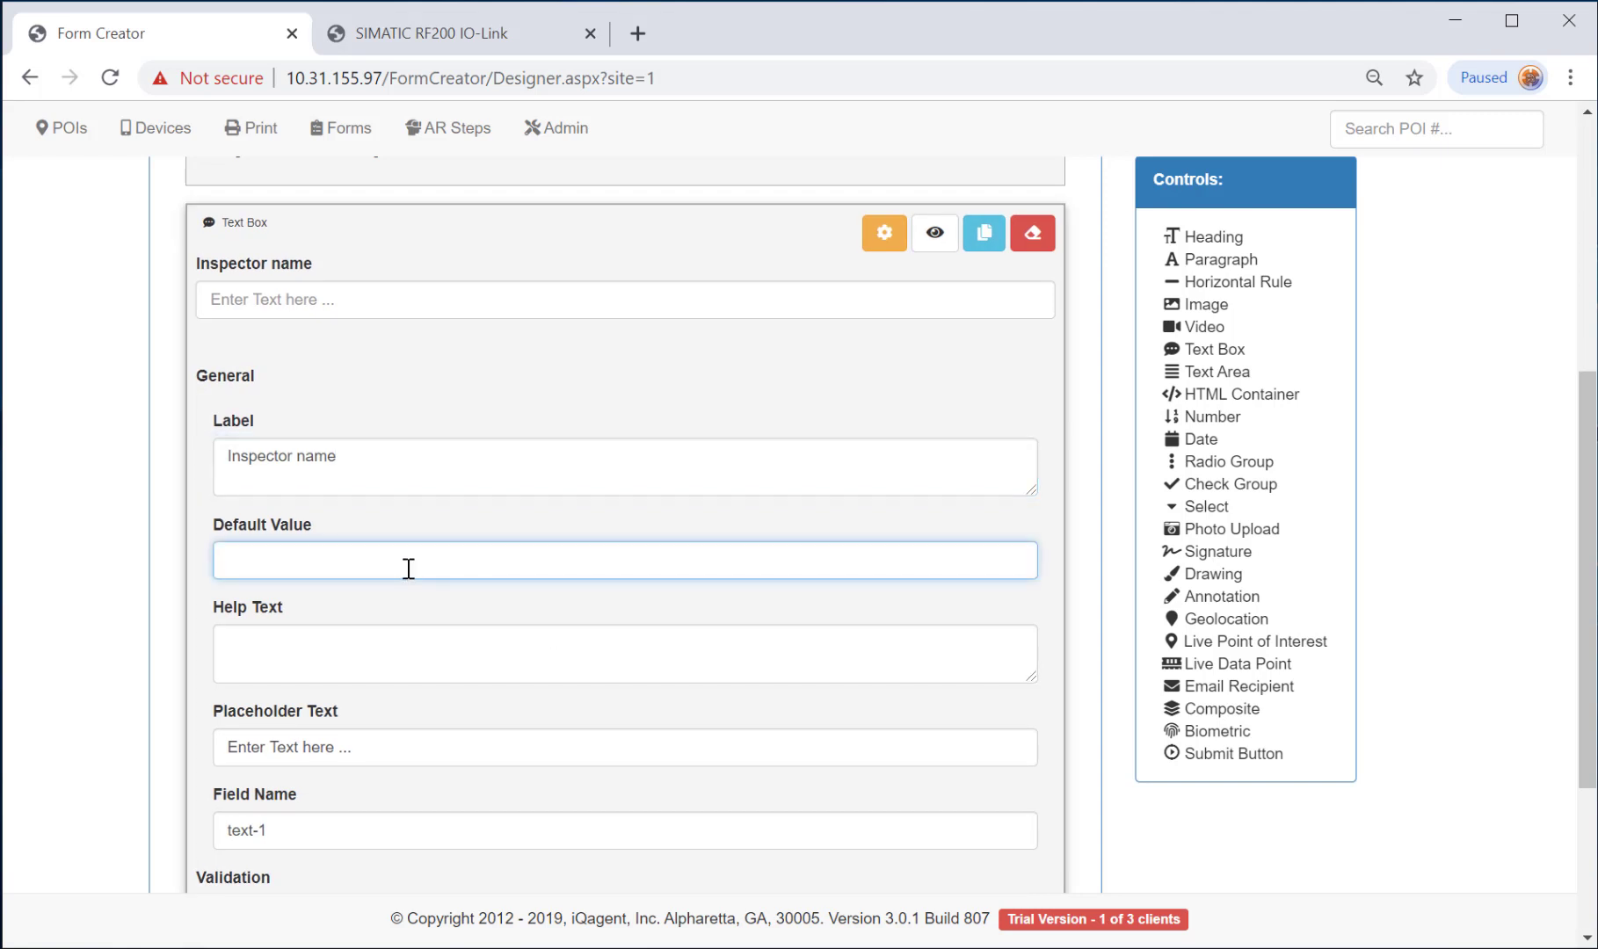
{"action": "type", "text": "enter inspec"}
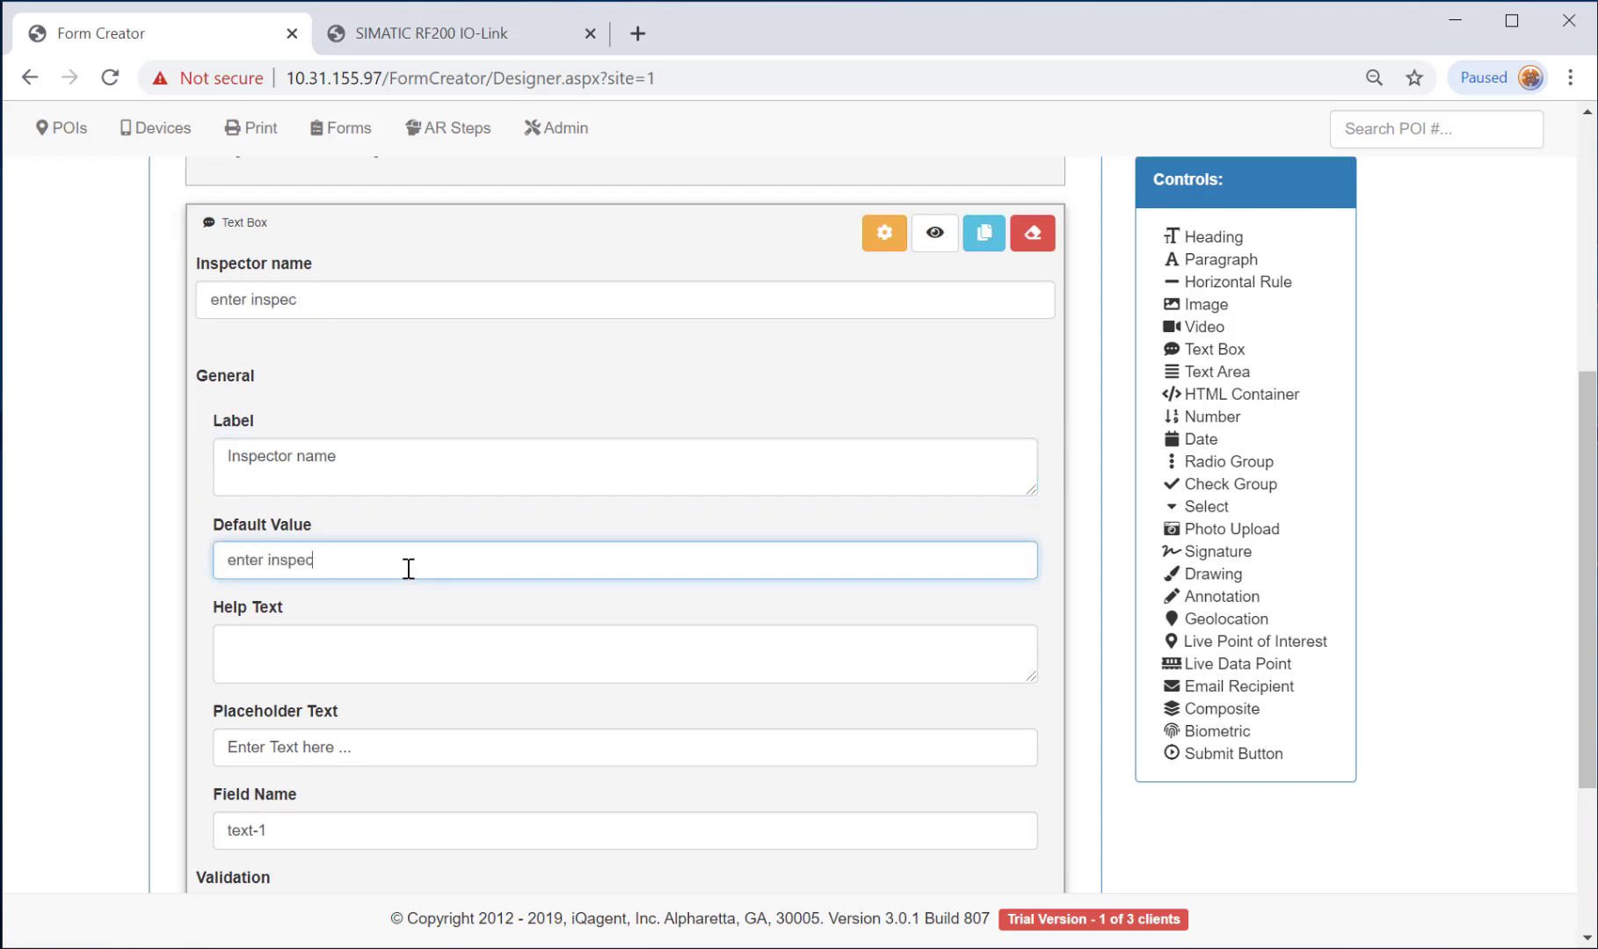
{"action": "type", "text": "tor's name..."}
{"action": "left_click", "coordinate": [464, 639]}
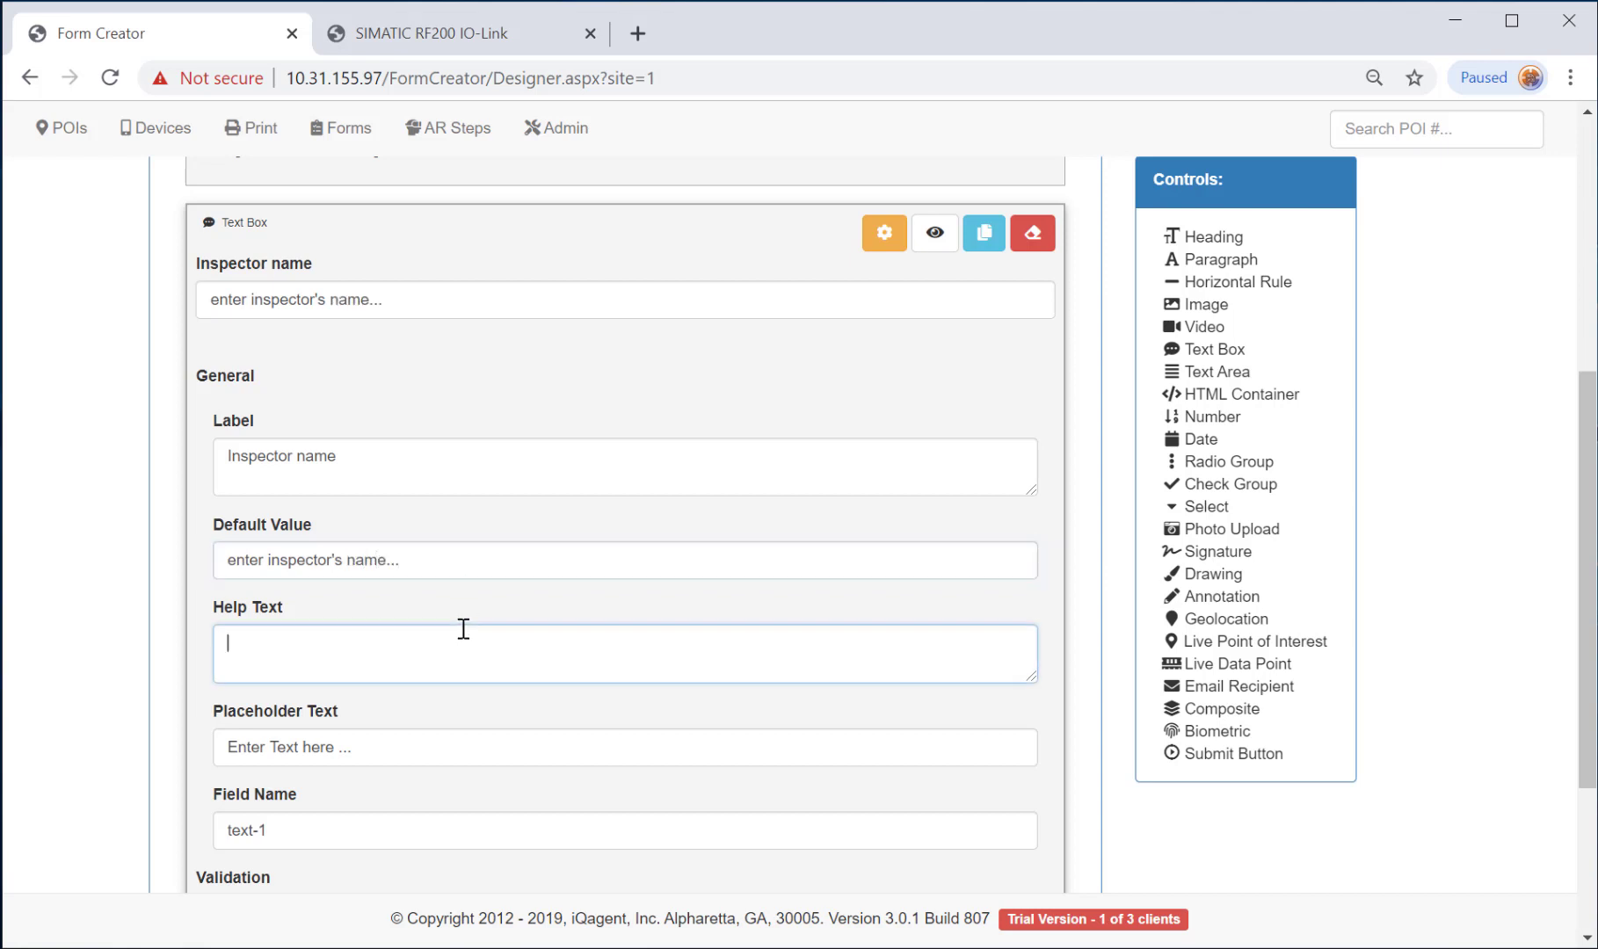
Make Inspector name required and include it in the report summary with column heading 'Inspector'.
{"action": "scroll", "coordinate": [714, 741], "scroll_direction": "down", "scroll_amount": 1}
{"action": "scroll", "coordinate": [714, 741], "scroll_direction": "down", "scroll_amount": 3}
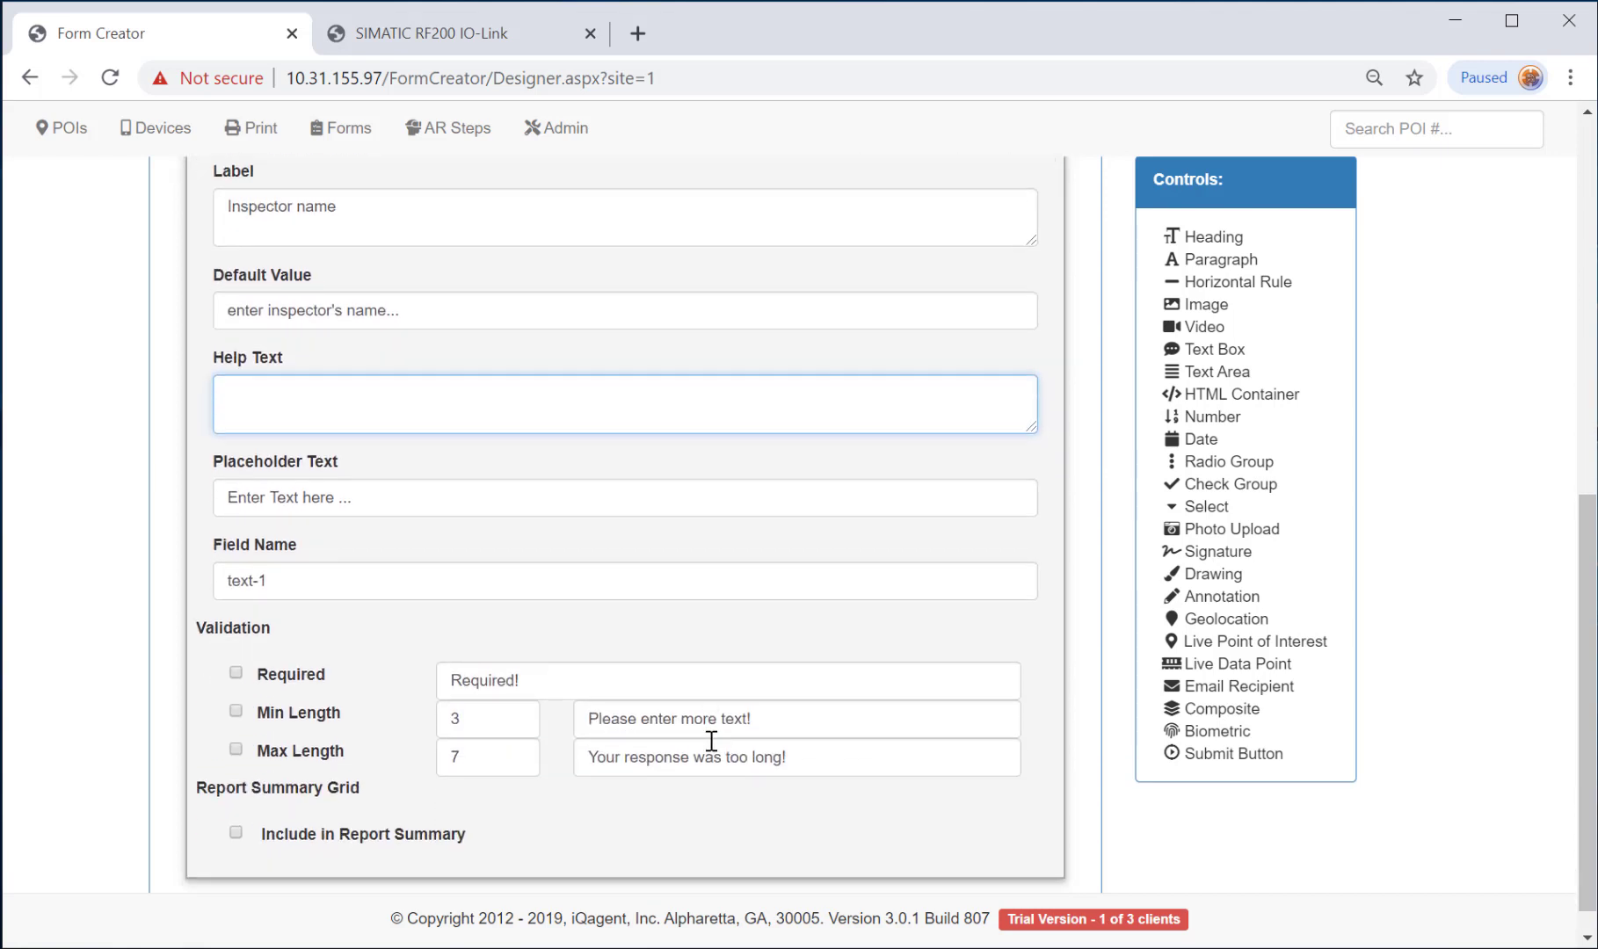
{"action": "left_click", "coordinate": [235, 673]}
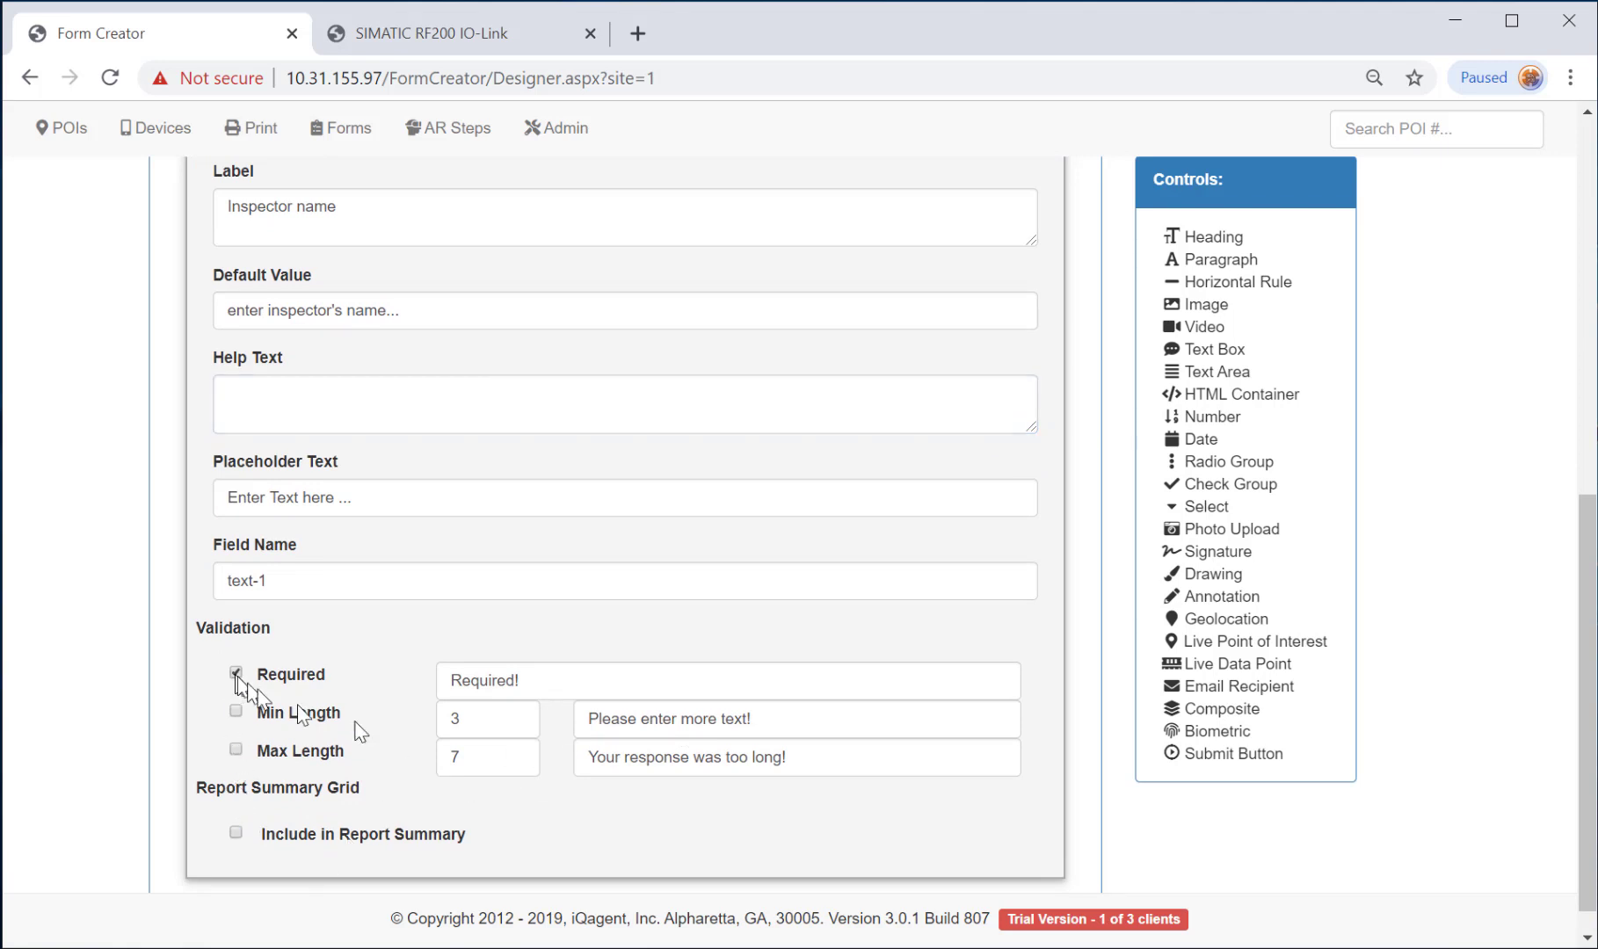
{"action": "left_click", "coordinate": [235, 833]}
{"action": "scroll", "coordinate": [499, 849], "scroll_direction": "down", "scroll_amount": 3}
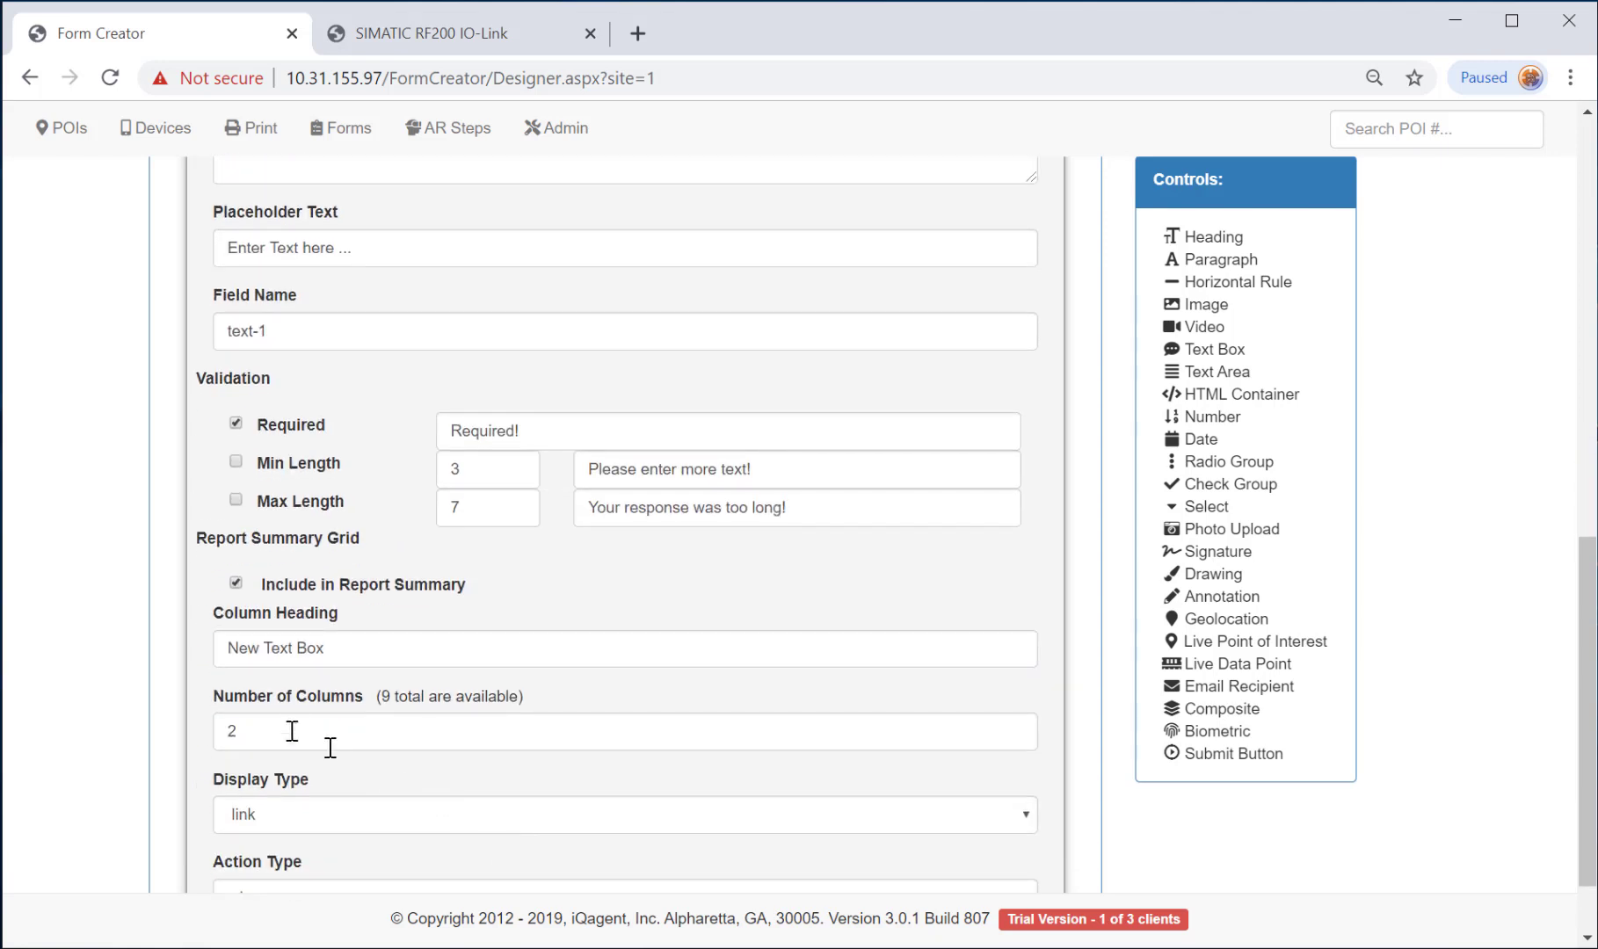
{"action": "left_click_drag", "start_coordinate": [341, 650], "coordinate": [66, 650]}
{"action": "type", "text": "Inspector"}
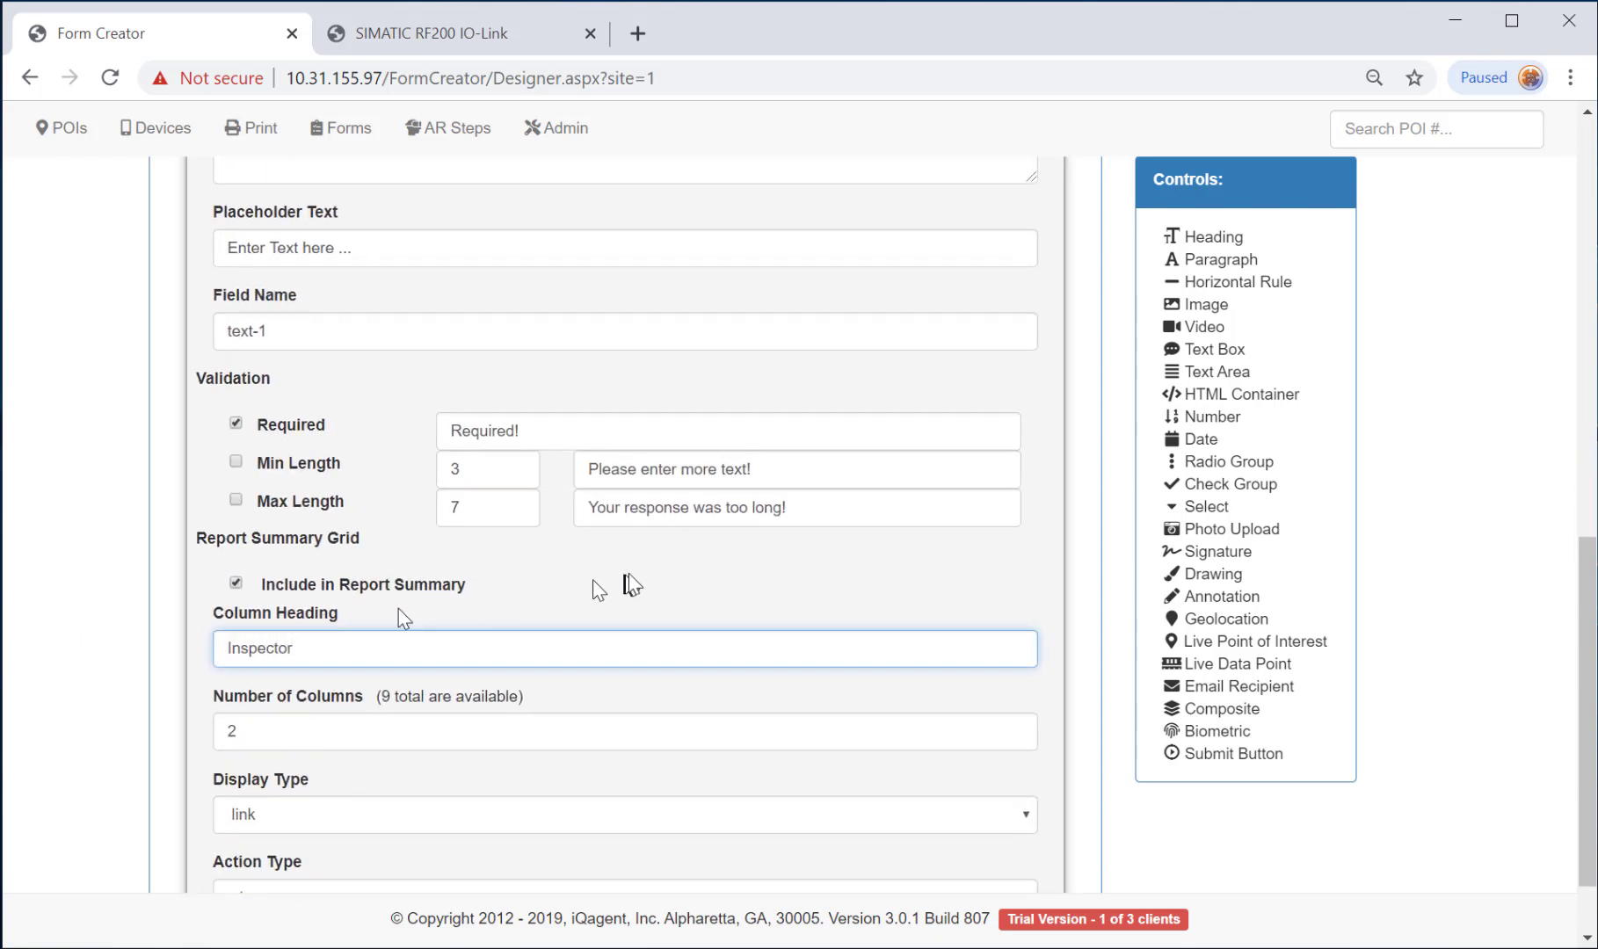
{"action": "scroll", "coordinate": [647, 578], "scroll_direction": "up", "scroll_amount": 8}
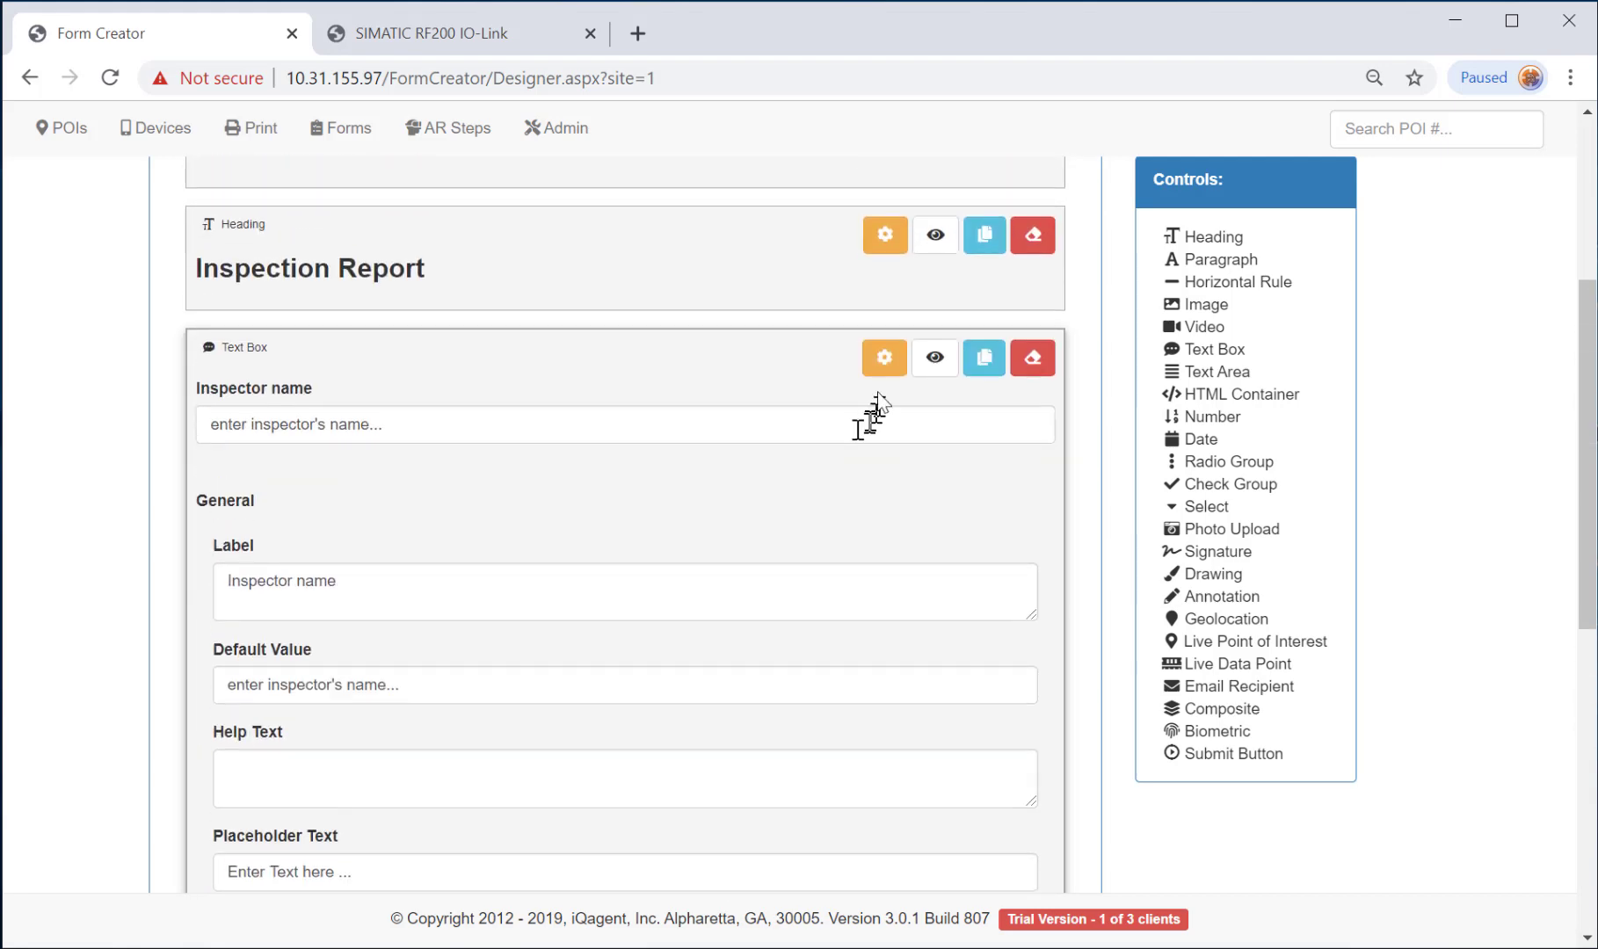
Add a Date control labelled 'Inspection Date:' after the Inspector name box.
{"action": "left_click", "coordinate": [879, 362]}
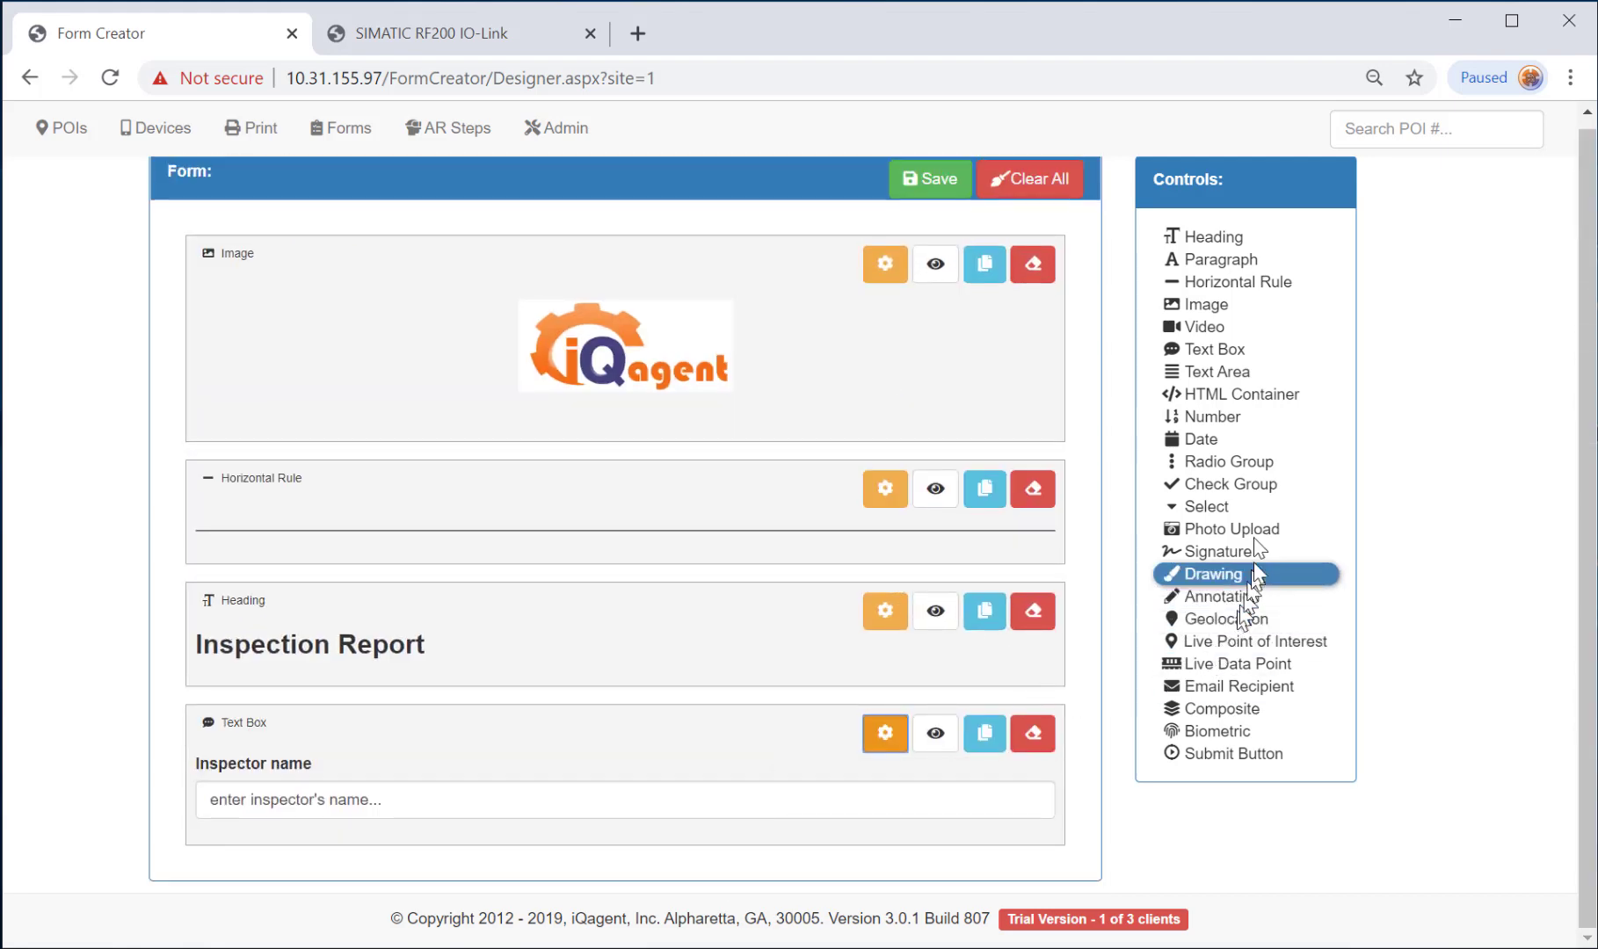
{"action": "left_click", "coordinate": [1201, 444]}
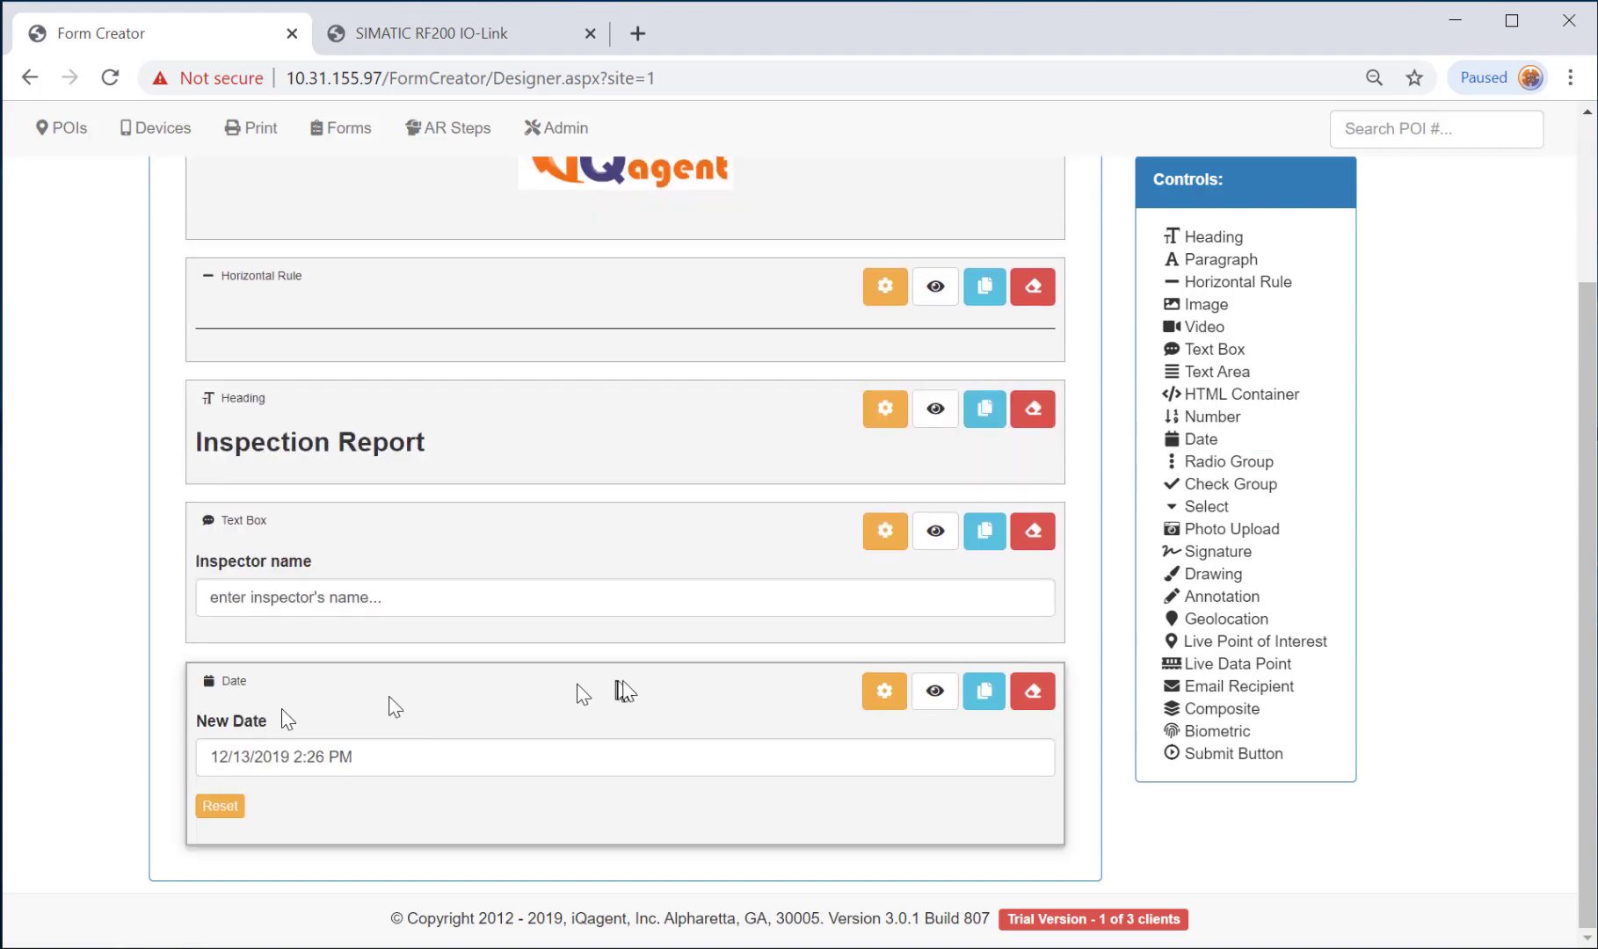
{"action": "left_click", "coordinate": [884, 691]}
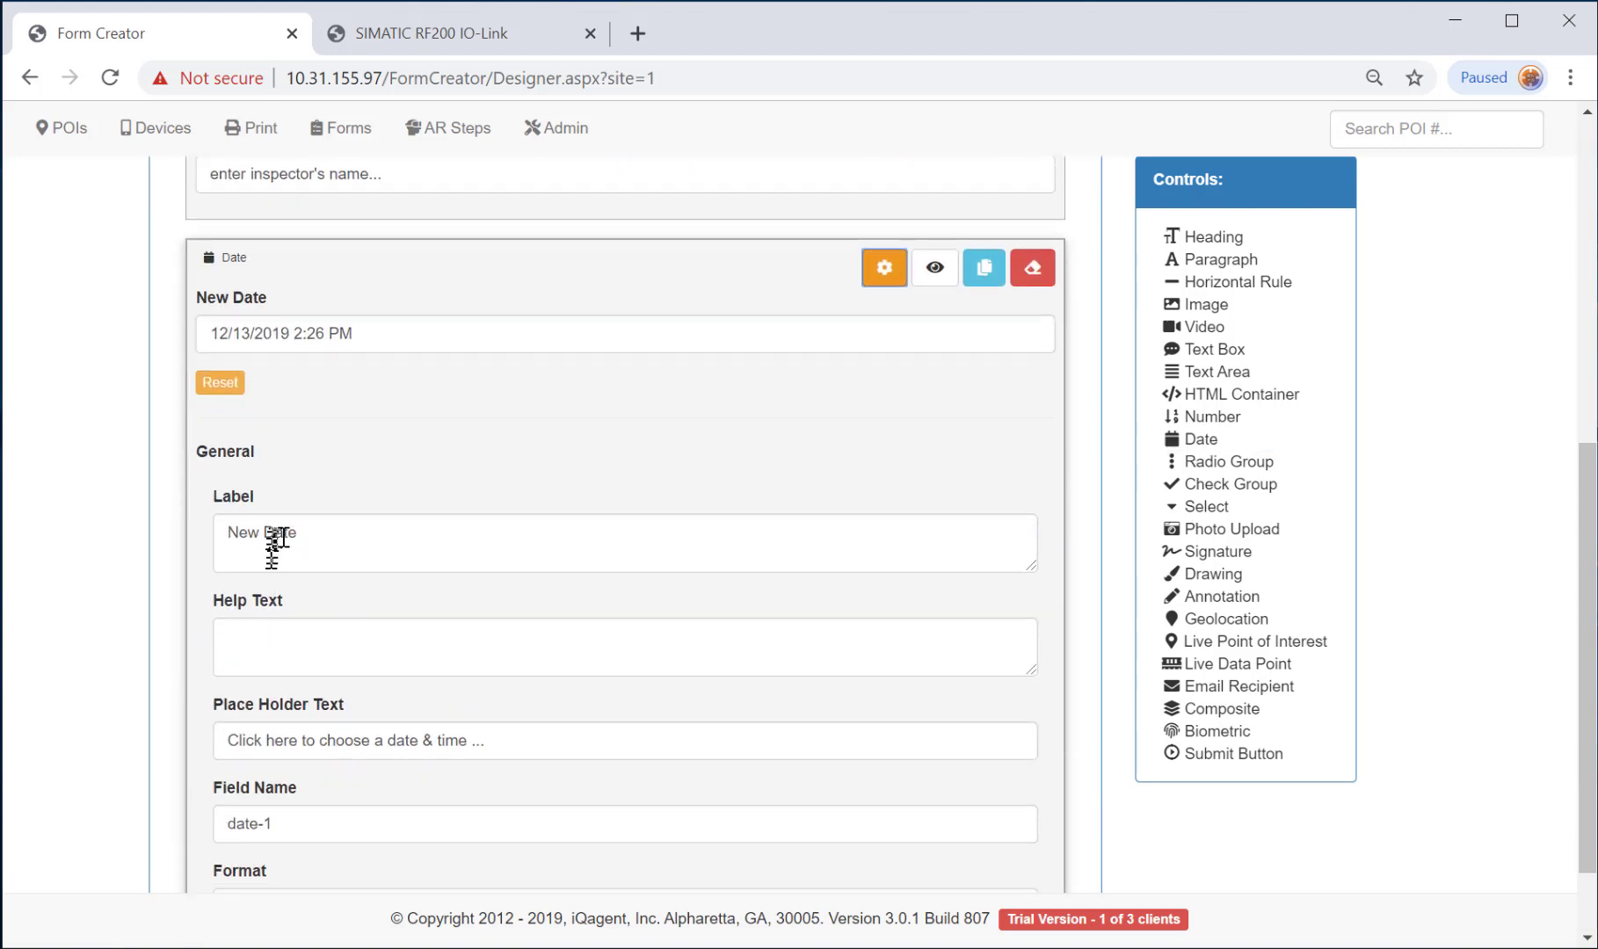
{"action": "triple_click", "coordinate": [330, 542]}
{"action": "type", "text": "Inspection"}
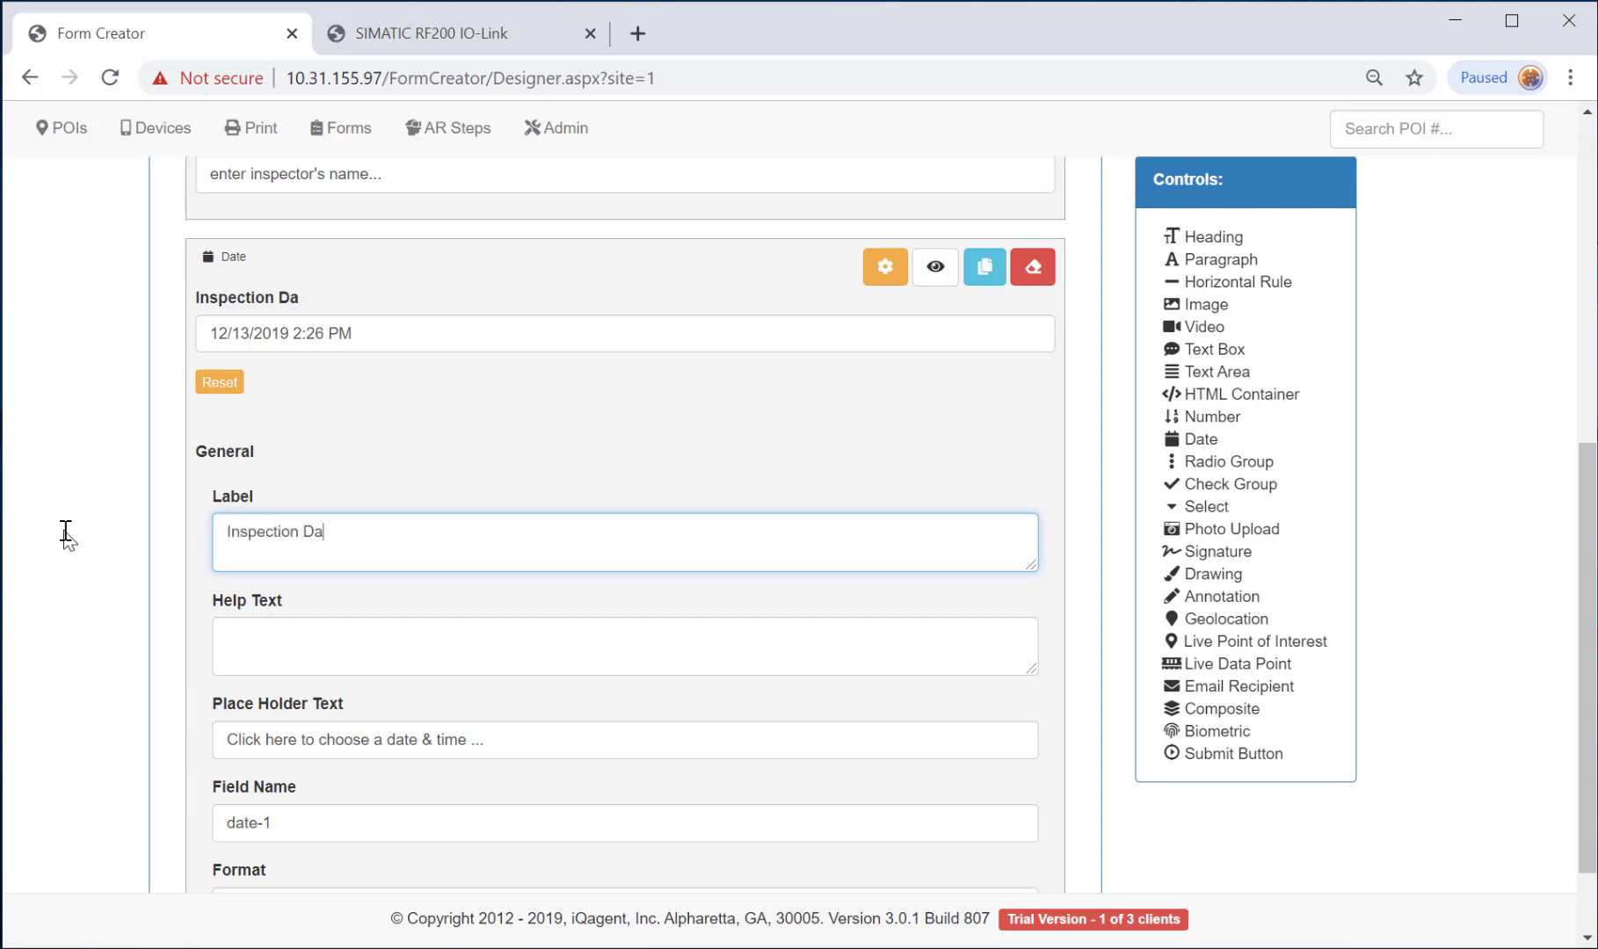
{"action": "left_click", "coordinate": [885, 268]}
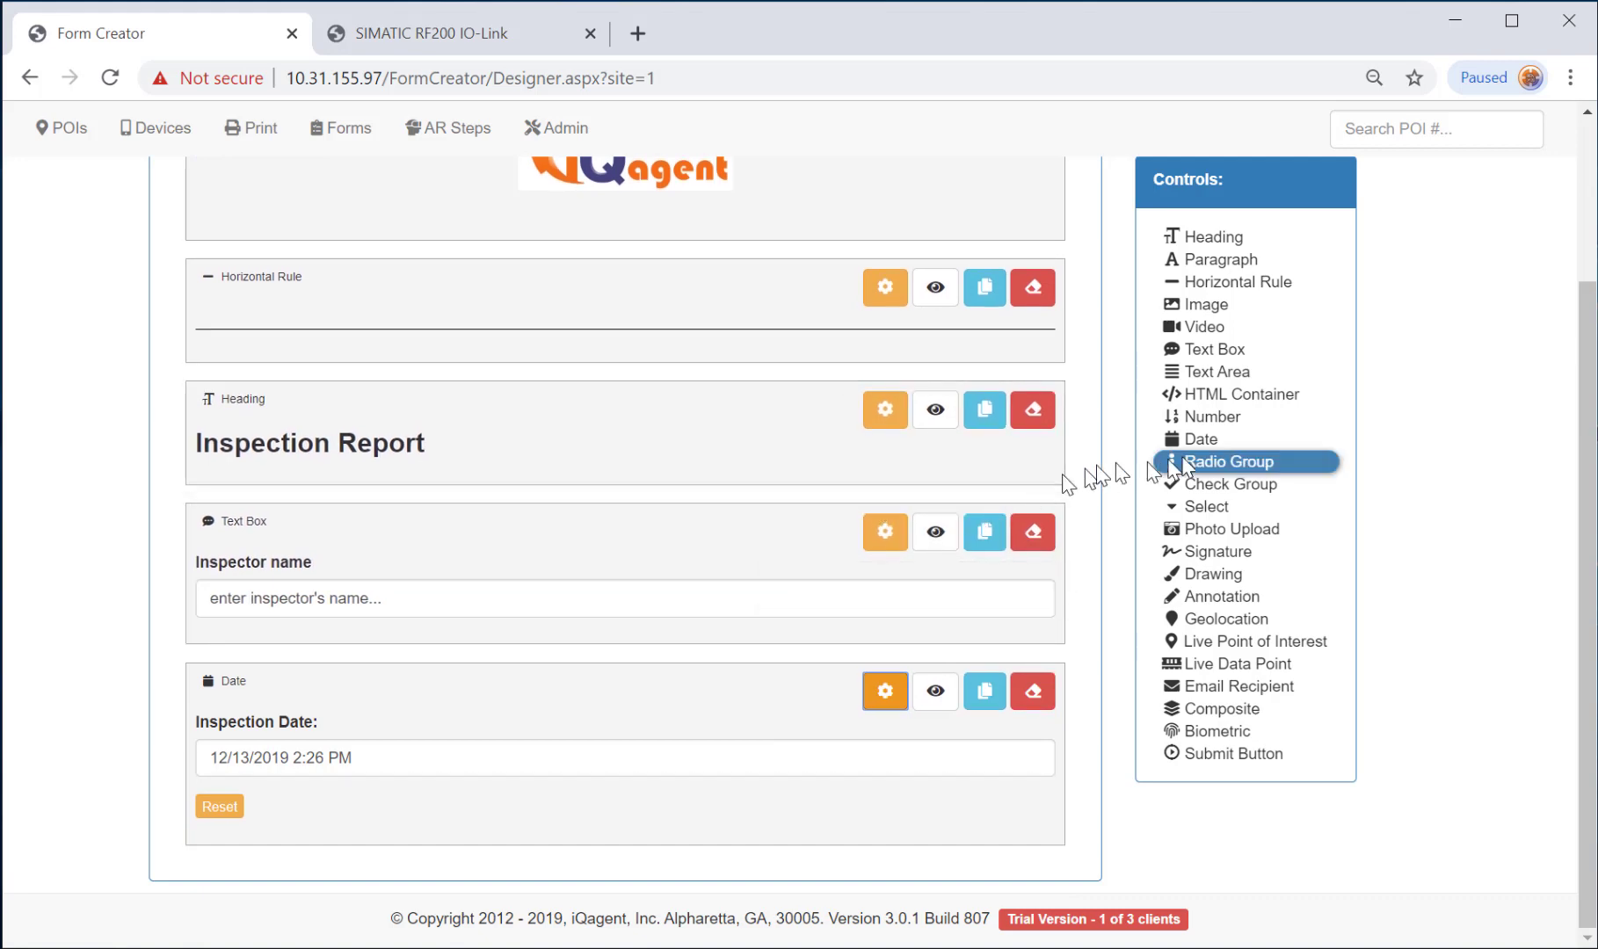
Add a Radio Group labelled 'Do you see an issue?'.
{"action": "left_click", "coordinate": [1228, 463]}
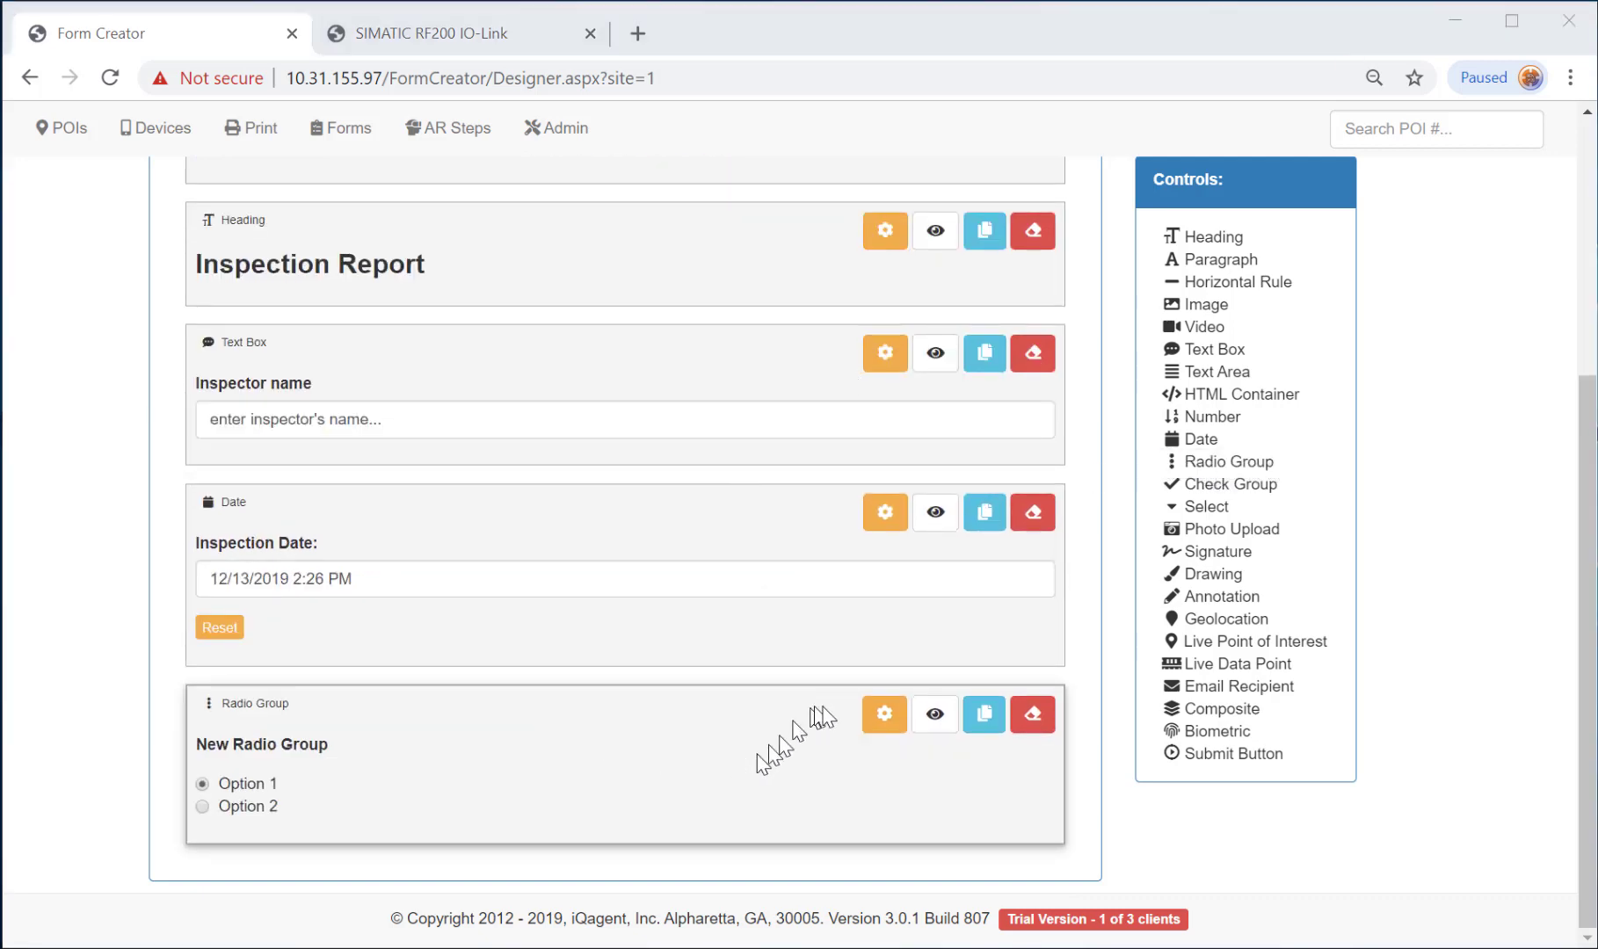
{"action": "left_click", "coordinate": [884, 717]}
{"action": "scroll", "coordinate": [641, 724], "scroll_direction": "down", "scroll_amount": 3}
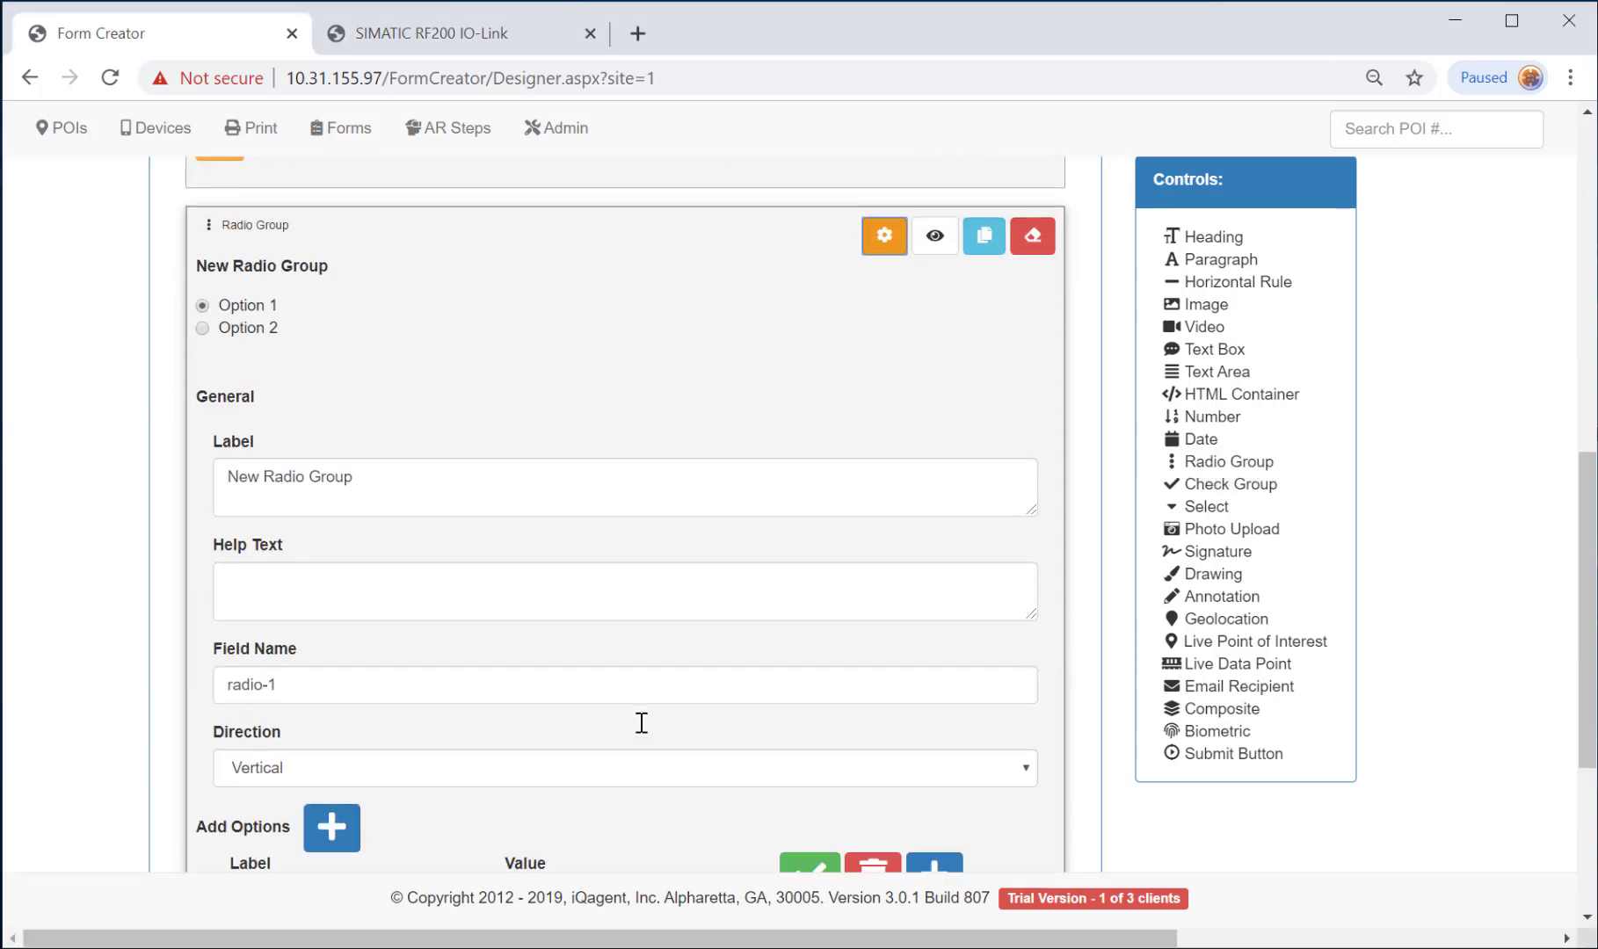
{"action": "left_click_drag", "start_coordinate": [373, 479], "coordinate": [132, 482]}
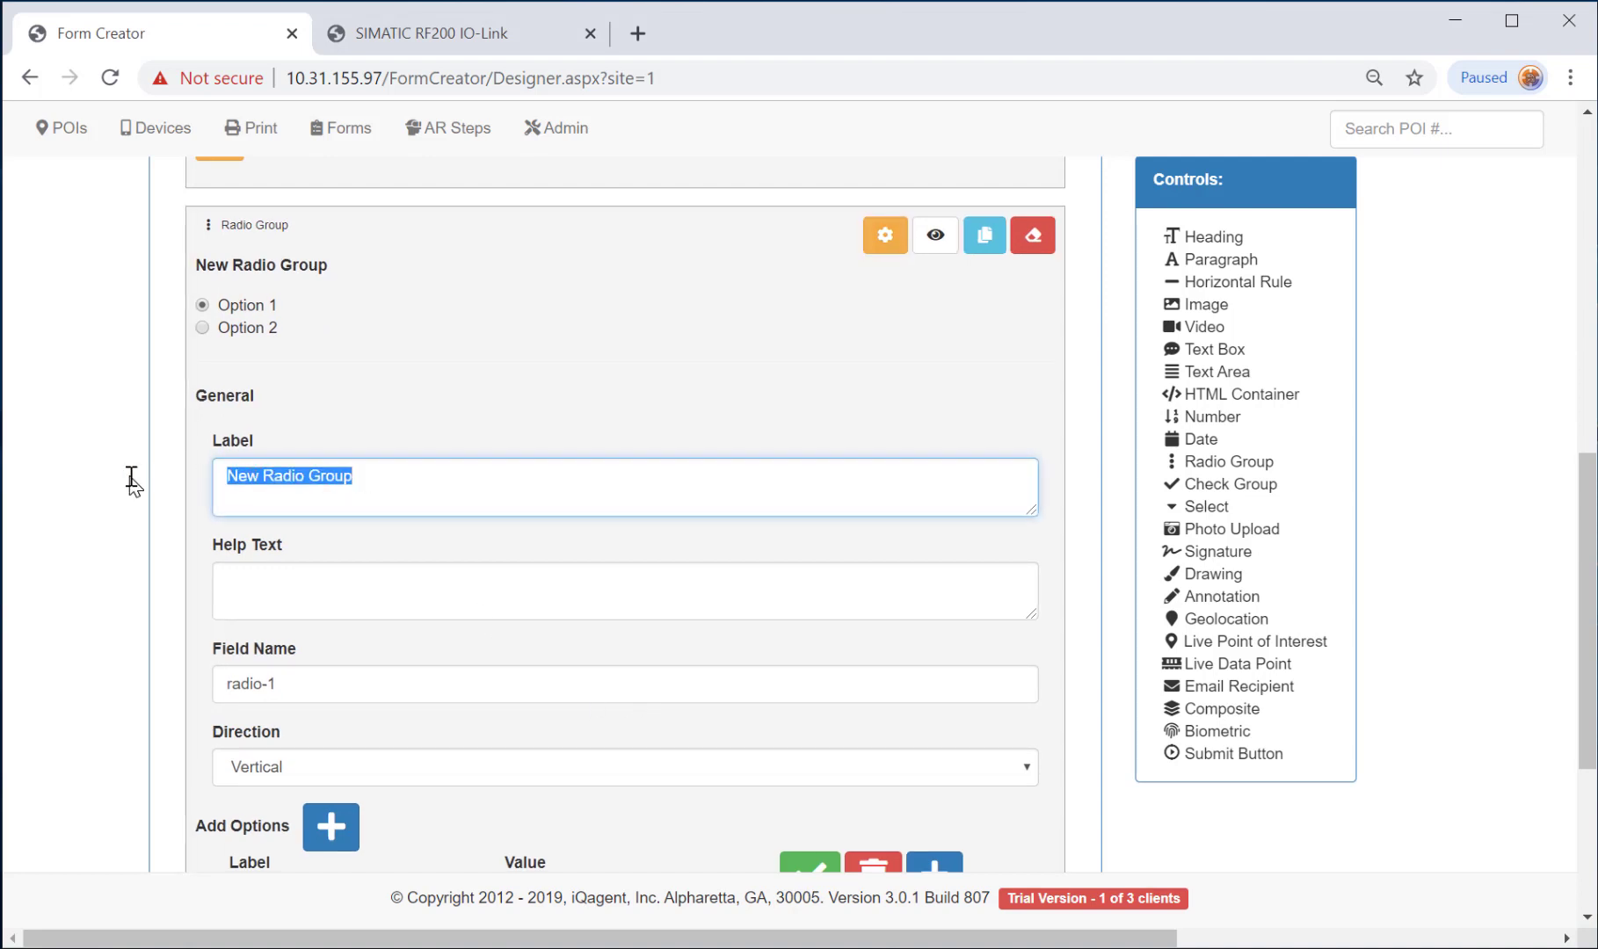
{"action": "type", "text": "D"}
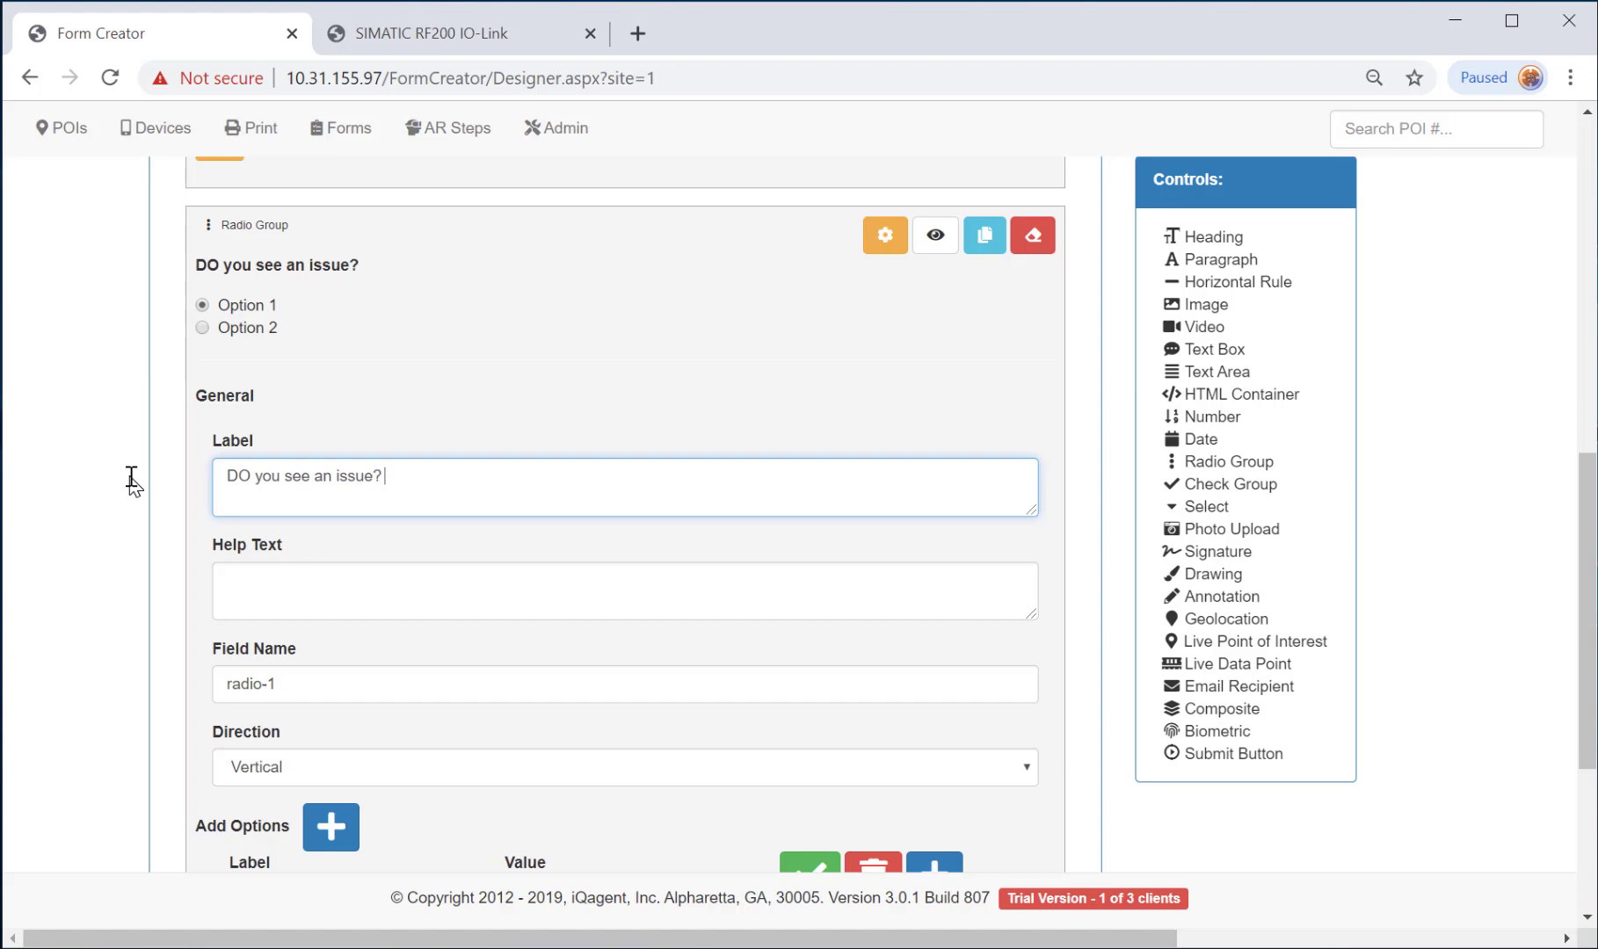
{"action": "key", "text": "BackSpace"}
{"action": "type", "text": "o"}
Rename the radio options to Yes and No, with values Yes and No.
{"action": "scroll", "coordinate": [355, 677], "scroll_direction": "down", "scroll_amount": 3}
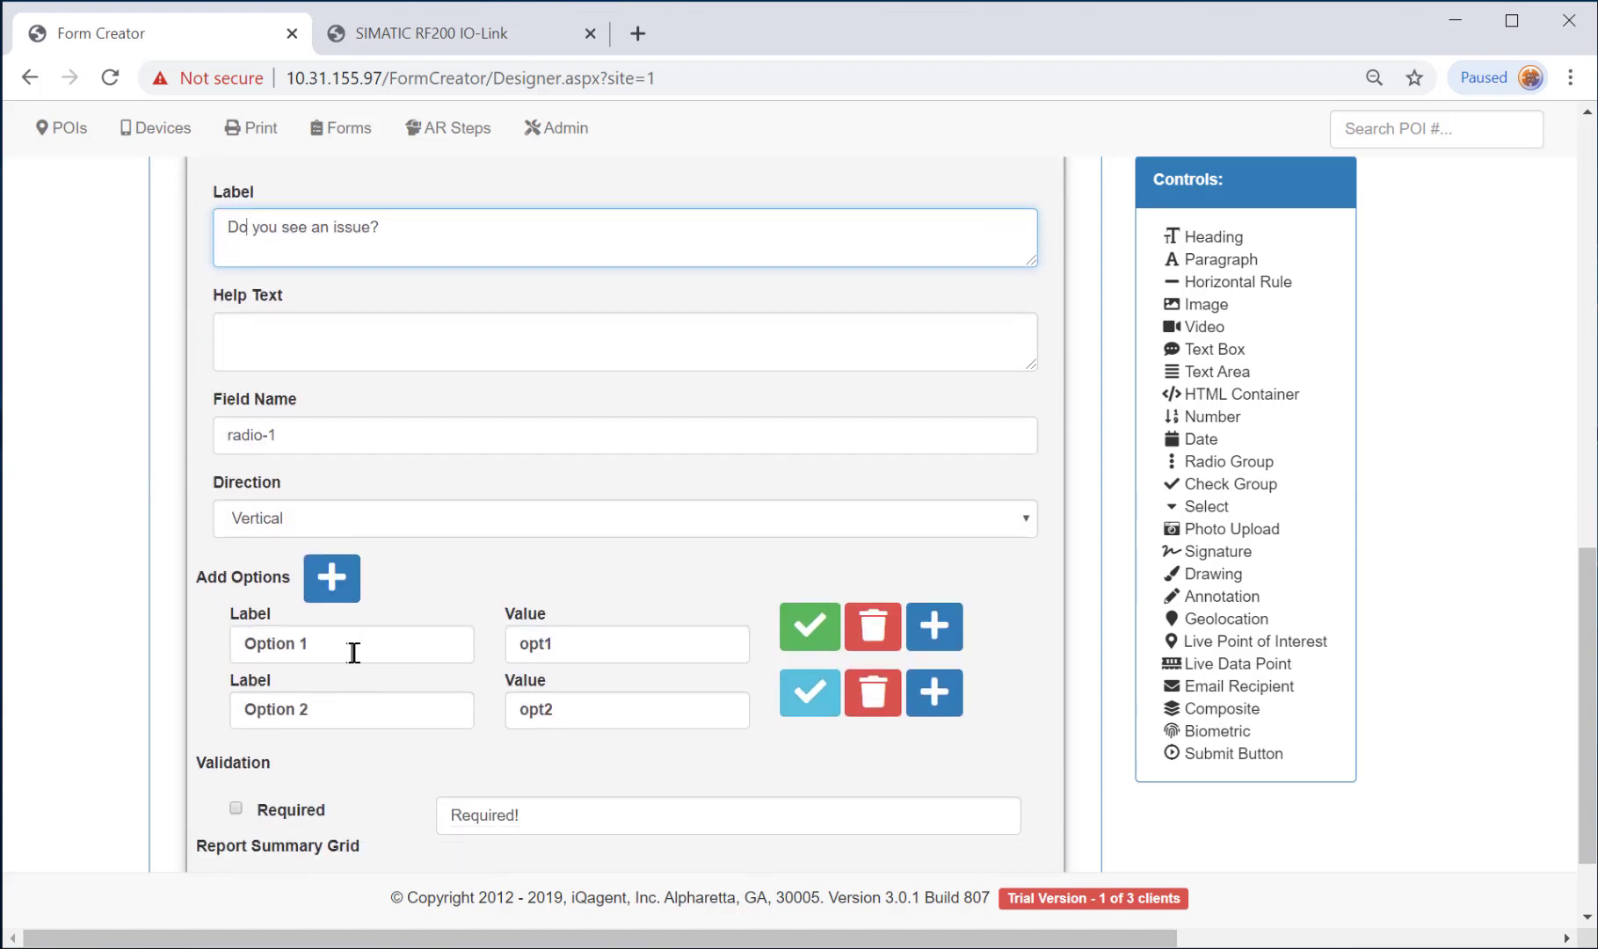
{"action": "left_click_drag", "start_coordinate": [353, 652], "coordinate": [210, 649]}
{"action": "type", "text": "Yes"}
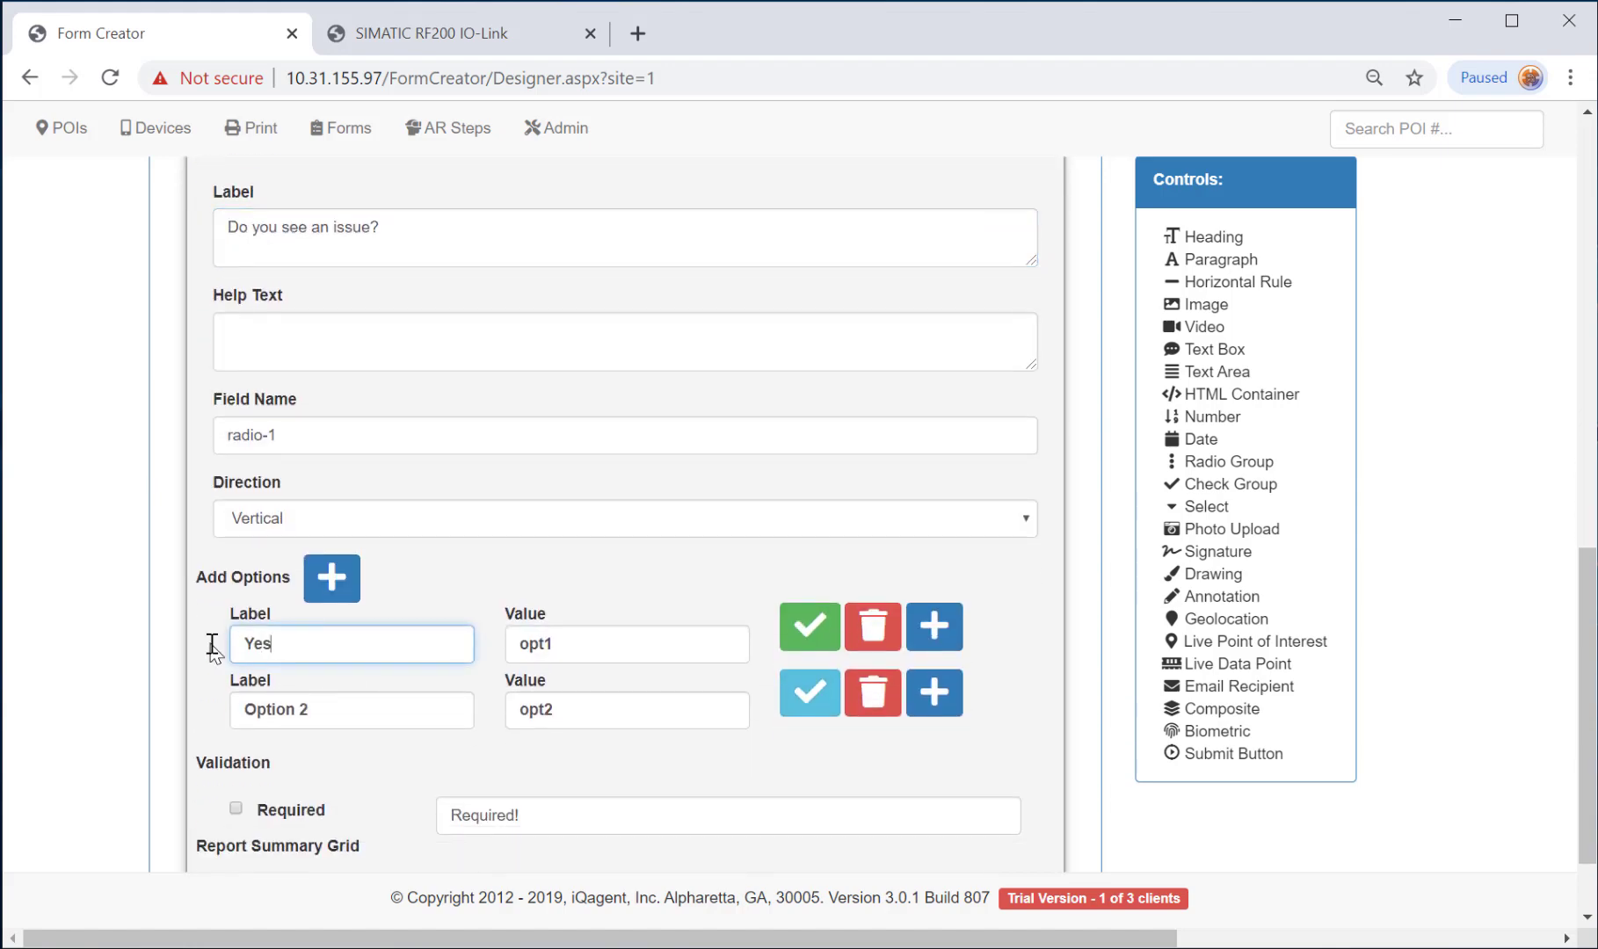
{"action": "key", "text": "Tab"}
{"action": "type", "text": "Y"}
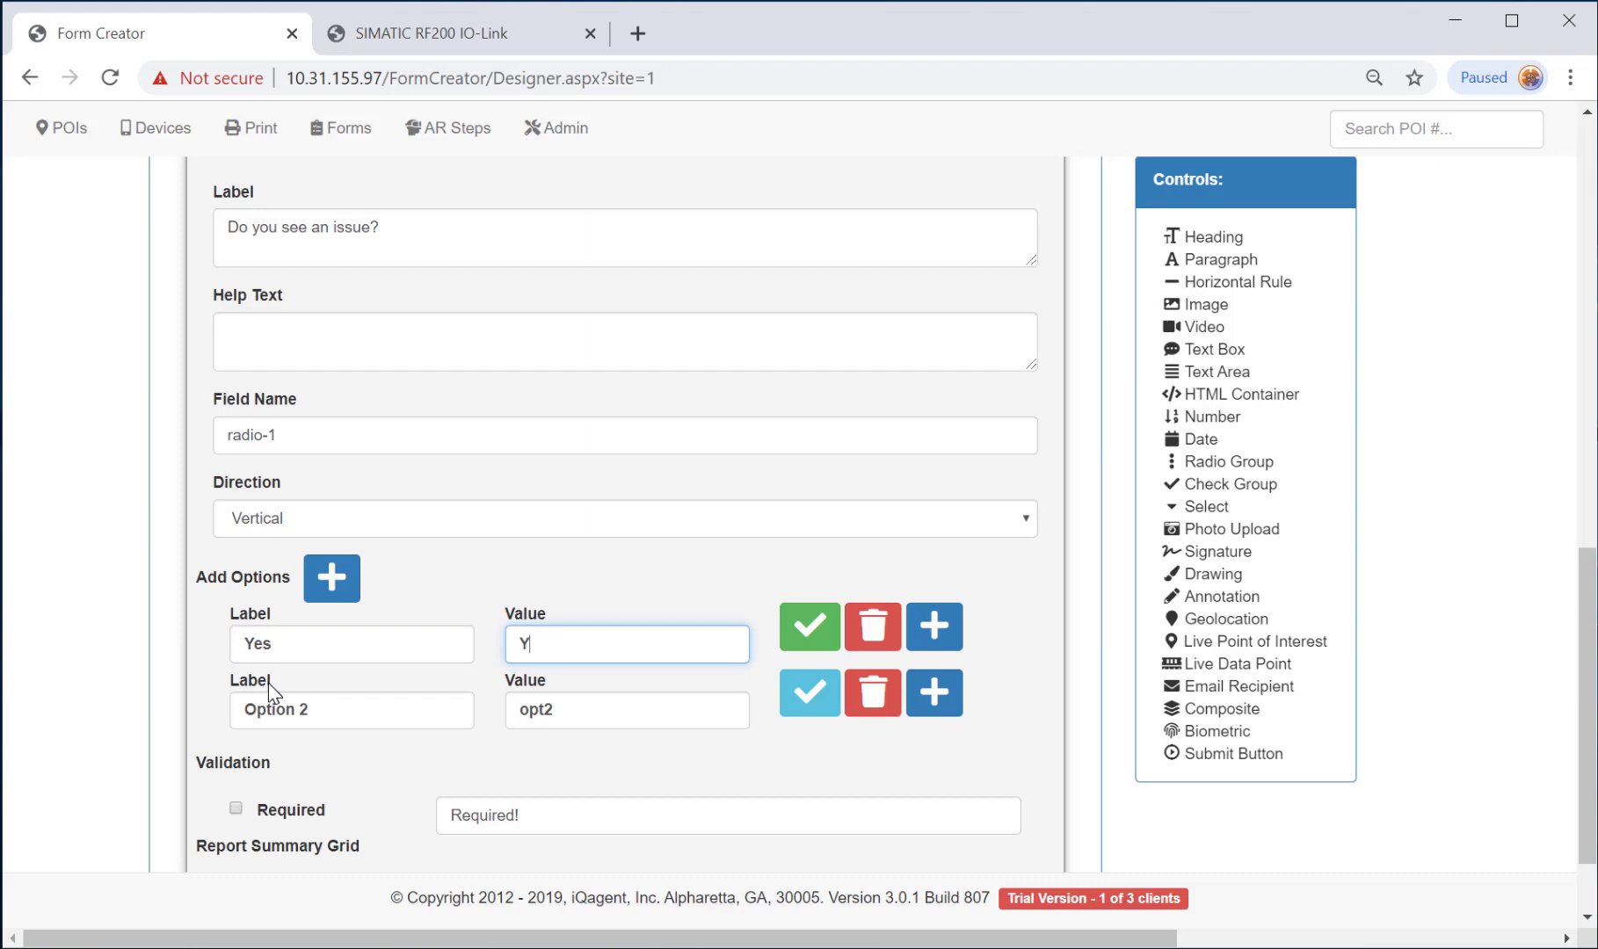
{"action": "type", "text": "es"}
{"action": "left_click_drag", "start_coordinate": [327, 714], "coordinate": [219, 701]}
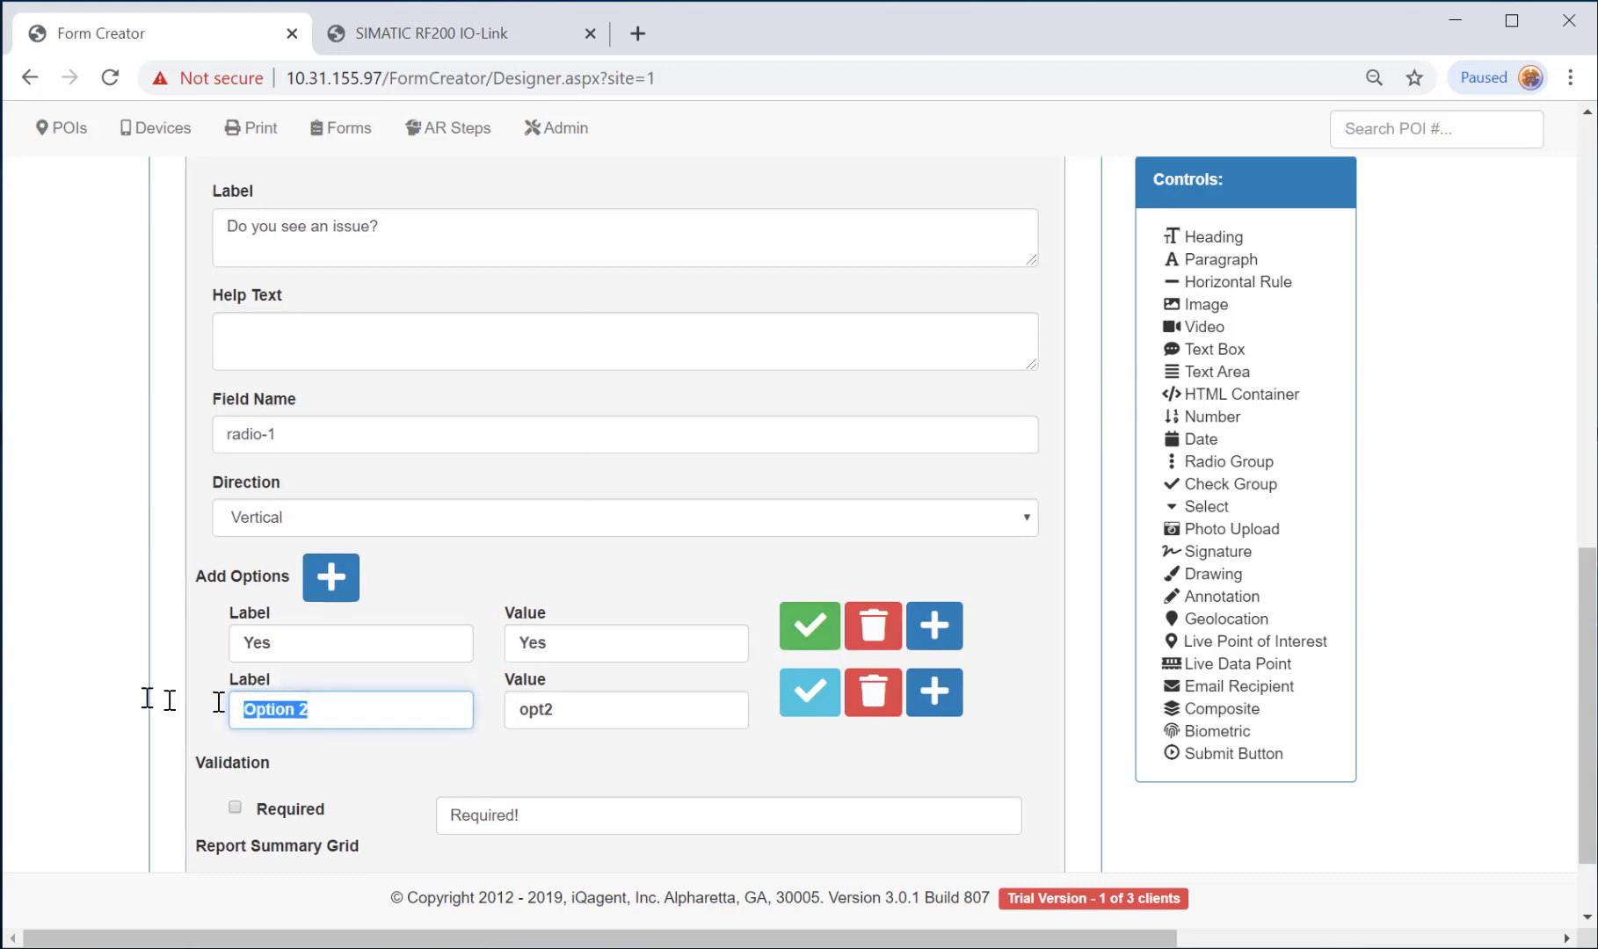
{"action": "type", "text": "No"}
{"action": "key", "text": "Tab"}
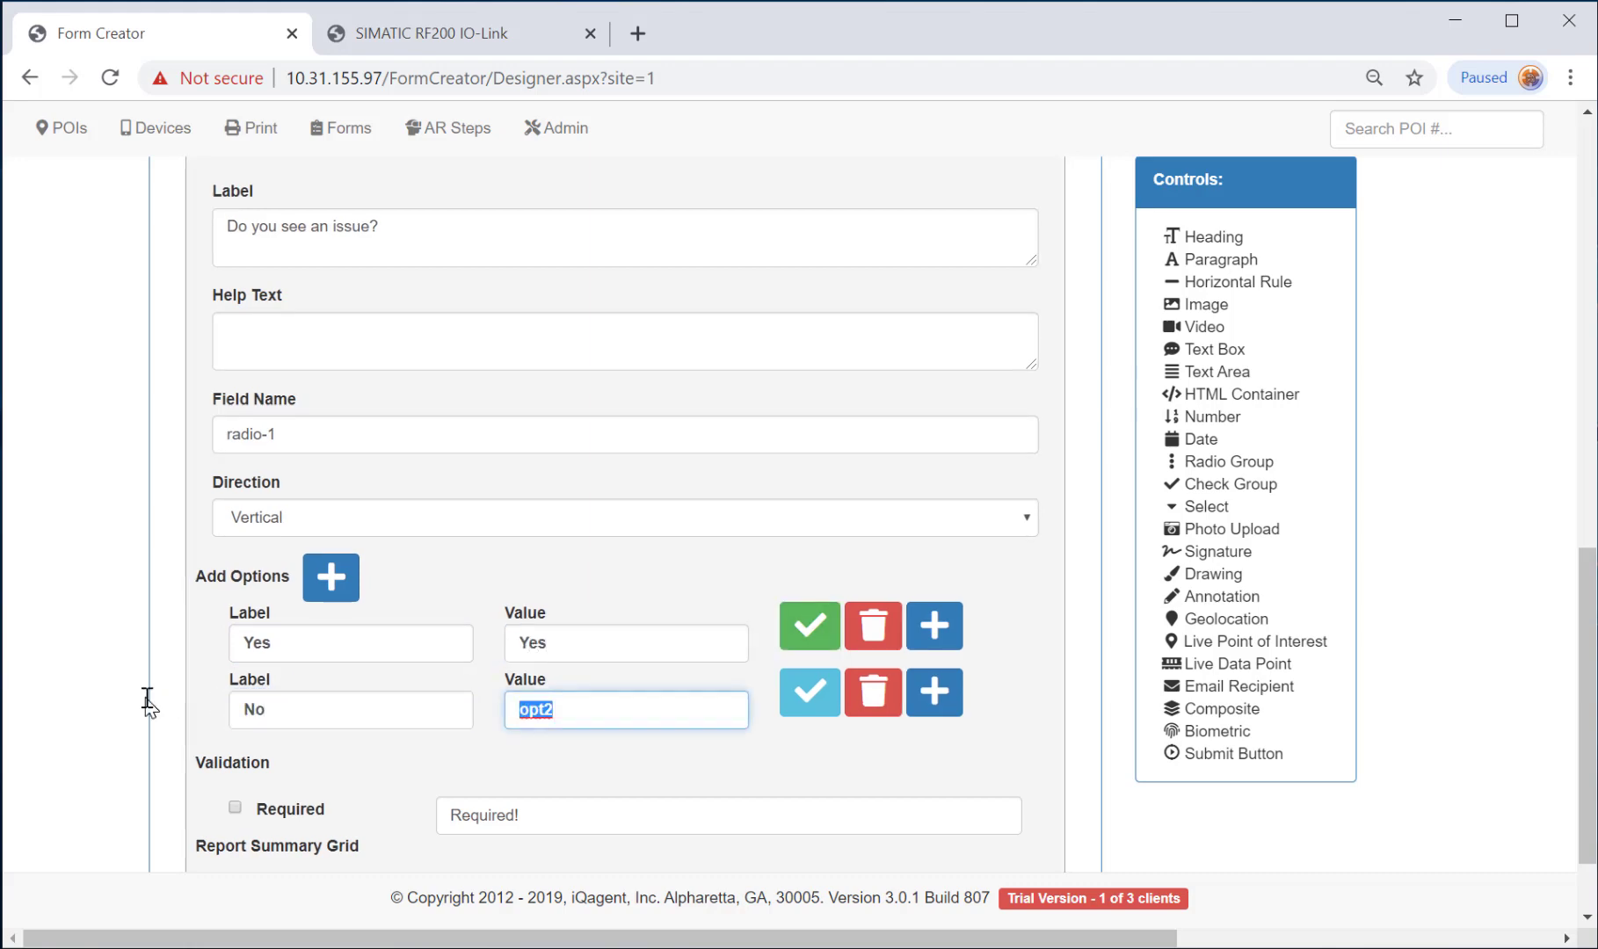
{"action": "type", "text": "No"}
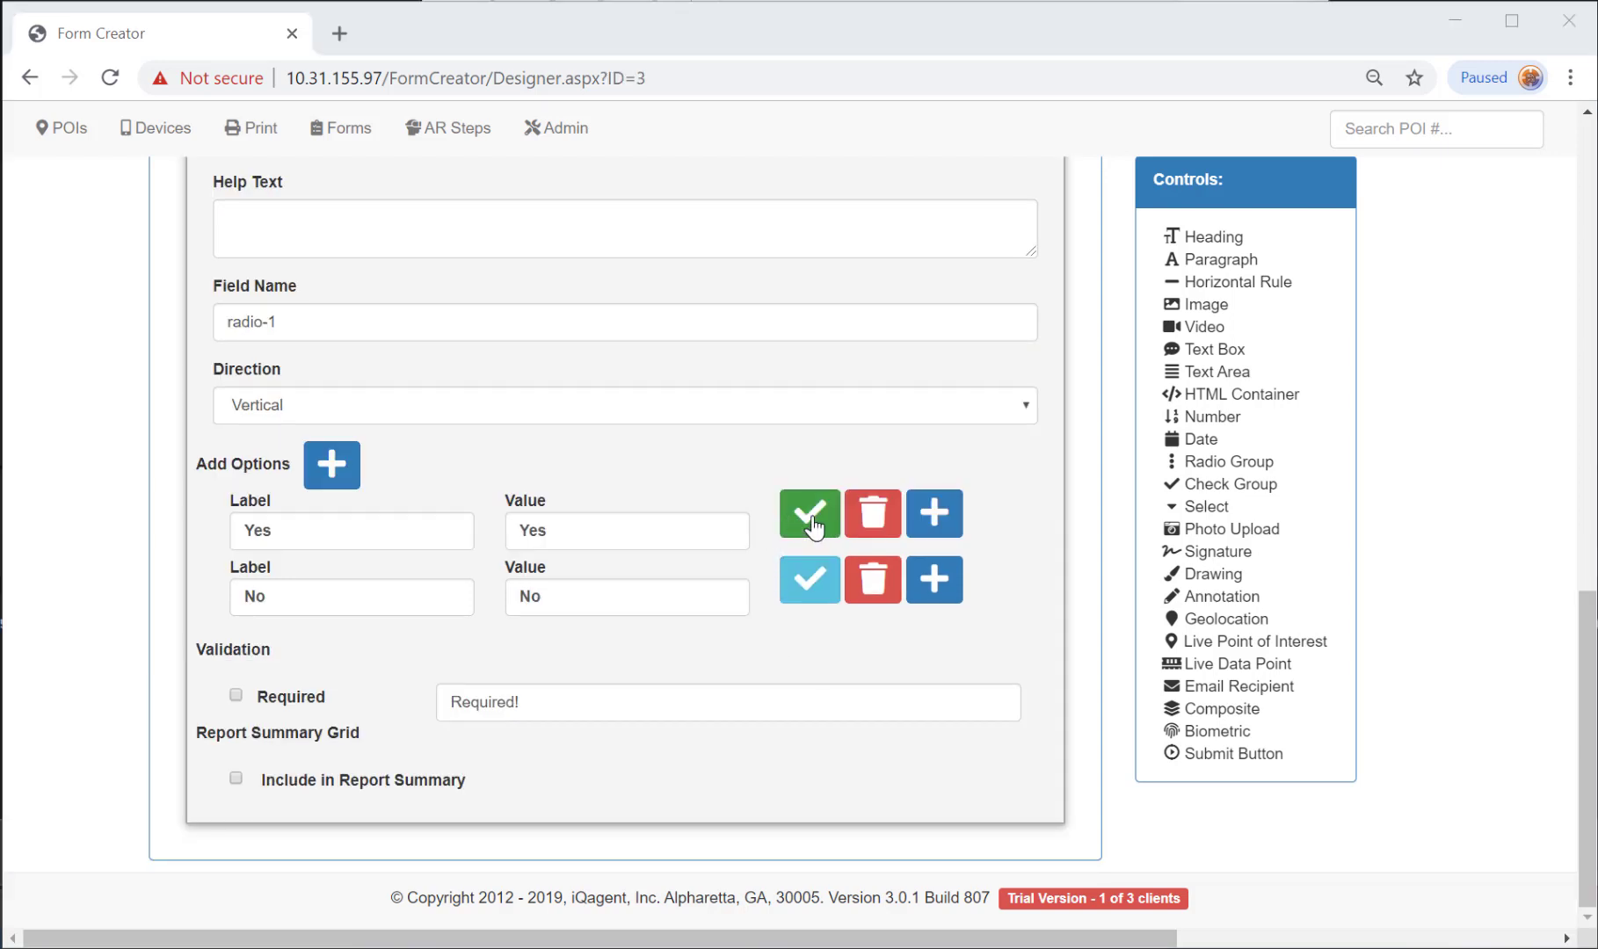
{"action": "scroll", "coordinate": [535, 452], "scroll_direction": "up", "scroll_amount": 4}
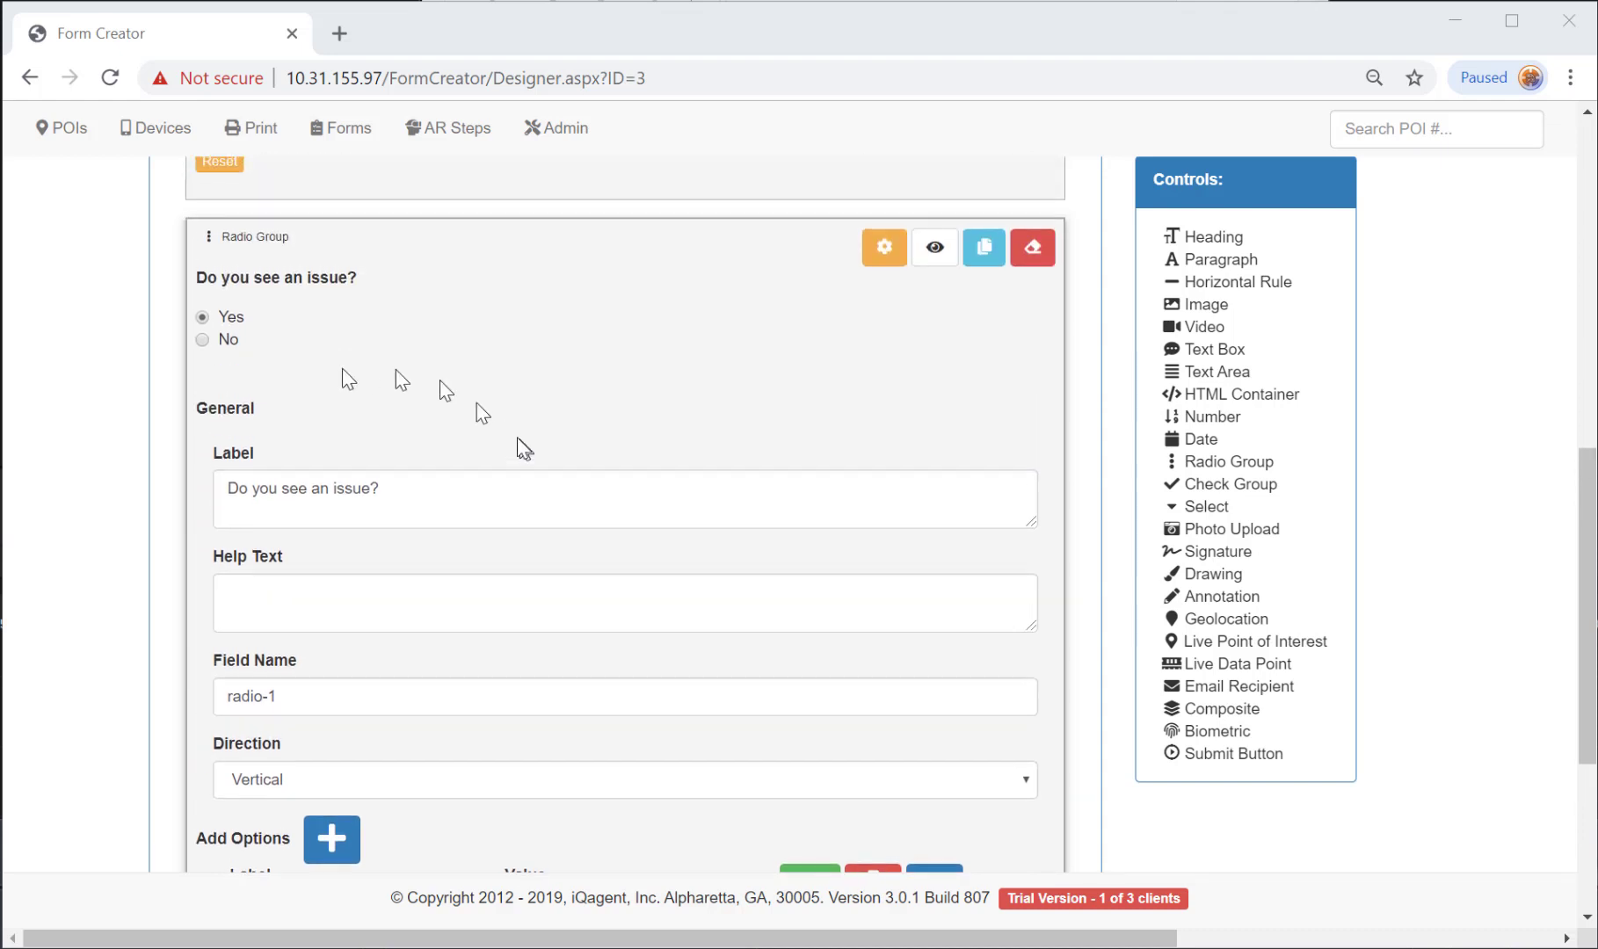
{"action": "scroll", "coordinate": [660, 521], "scroll_direction": "down", "scroll_amount": 3}
{"action": "left_click", "coordinate": [821, 646]}
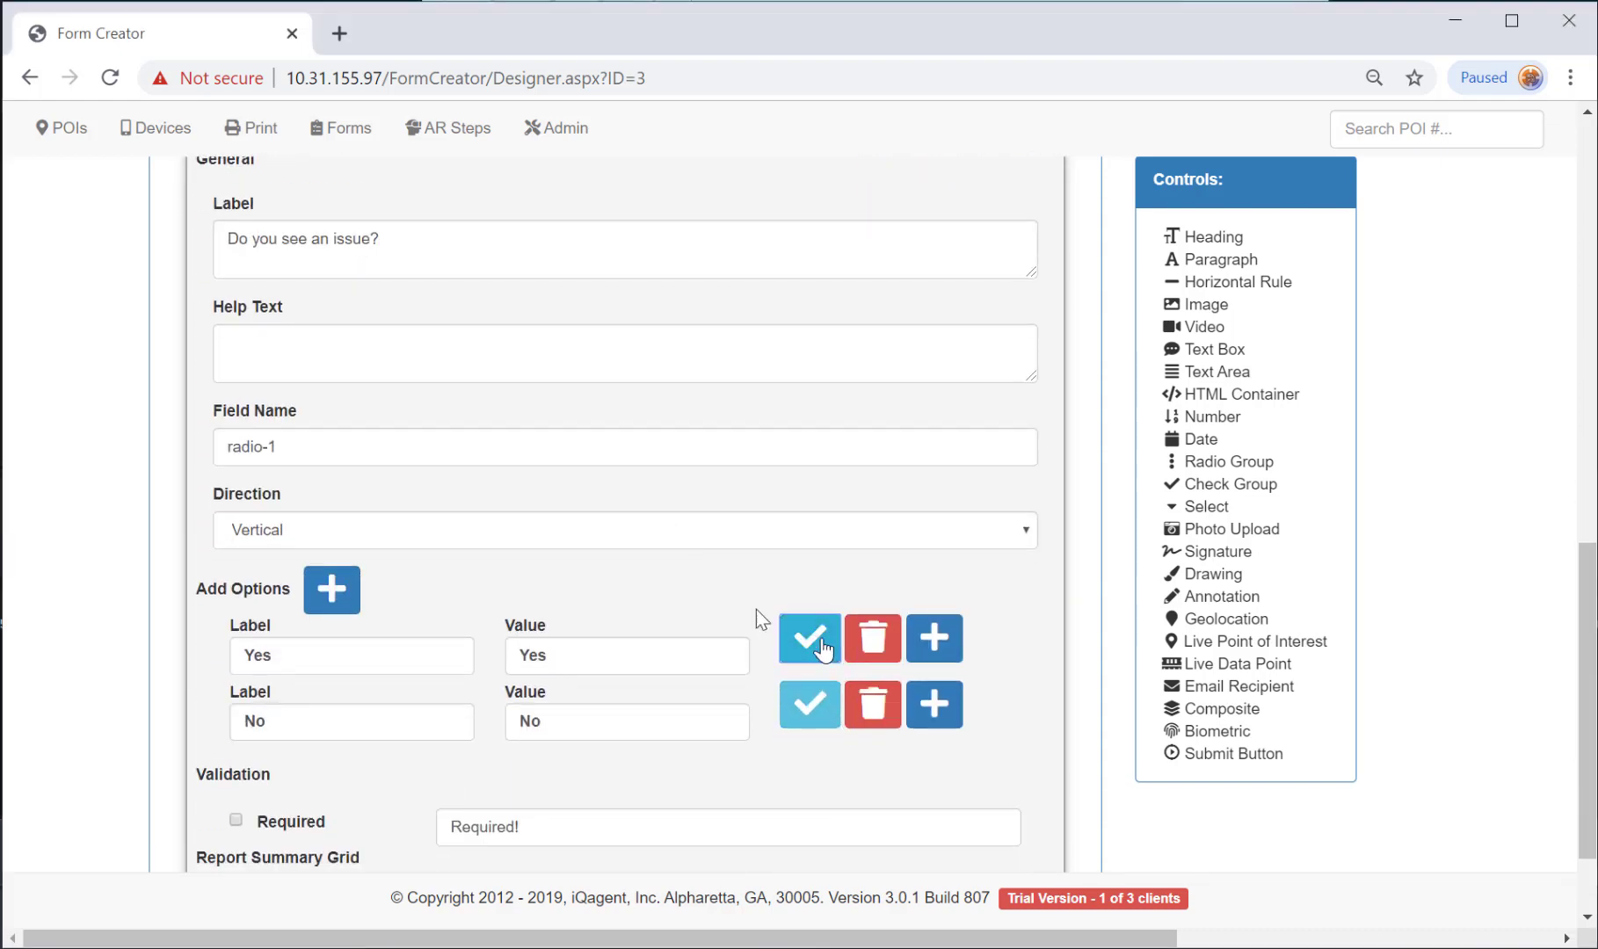
{"action": "scroll", "coordinate": [527, 510], "scroll_direction": "up", "scroll_amount": 3}
{"action": "scroll", "coordinate": [614, 503], "scroll_direction": "down", "scroll_amount": 3}
{"action": "scroll", "coordinate": [653, 521], "scroll_direction": "up", "scroll_amount": 3}
{"action": "left_click", "coordinate": [886, 251]}
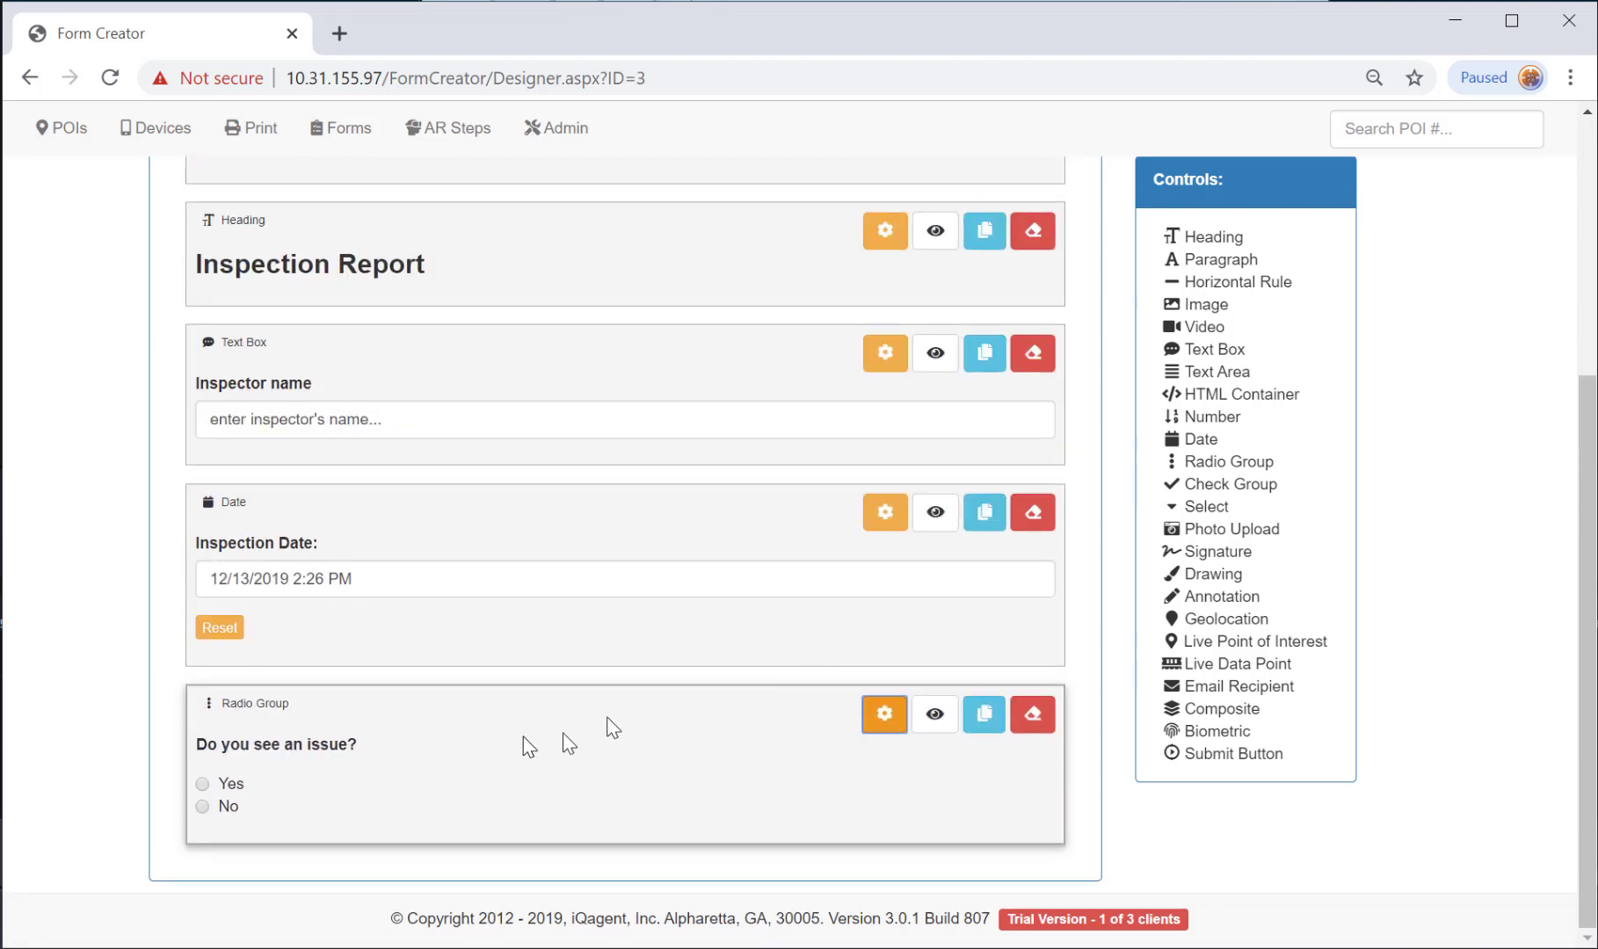
Add a dropdown to the form labelled 'select the problem description:'.
{"action": "left_click", "coordinate": [1209, 506]}
{"action": "left_click", "coordinate": [884, 727]}
{"action": "scroll", "coordinate": [600, 684], "scroll_direction": "down", "scroll_amount": 3}
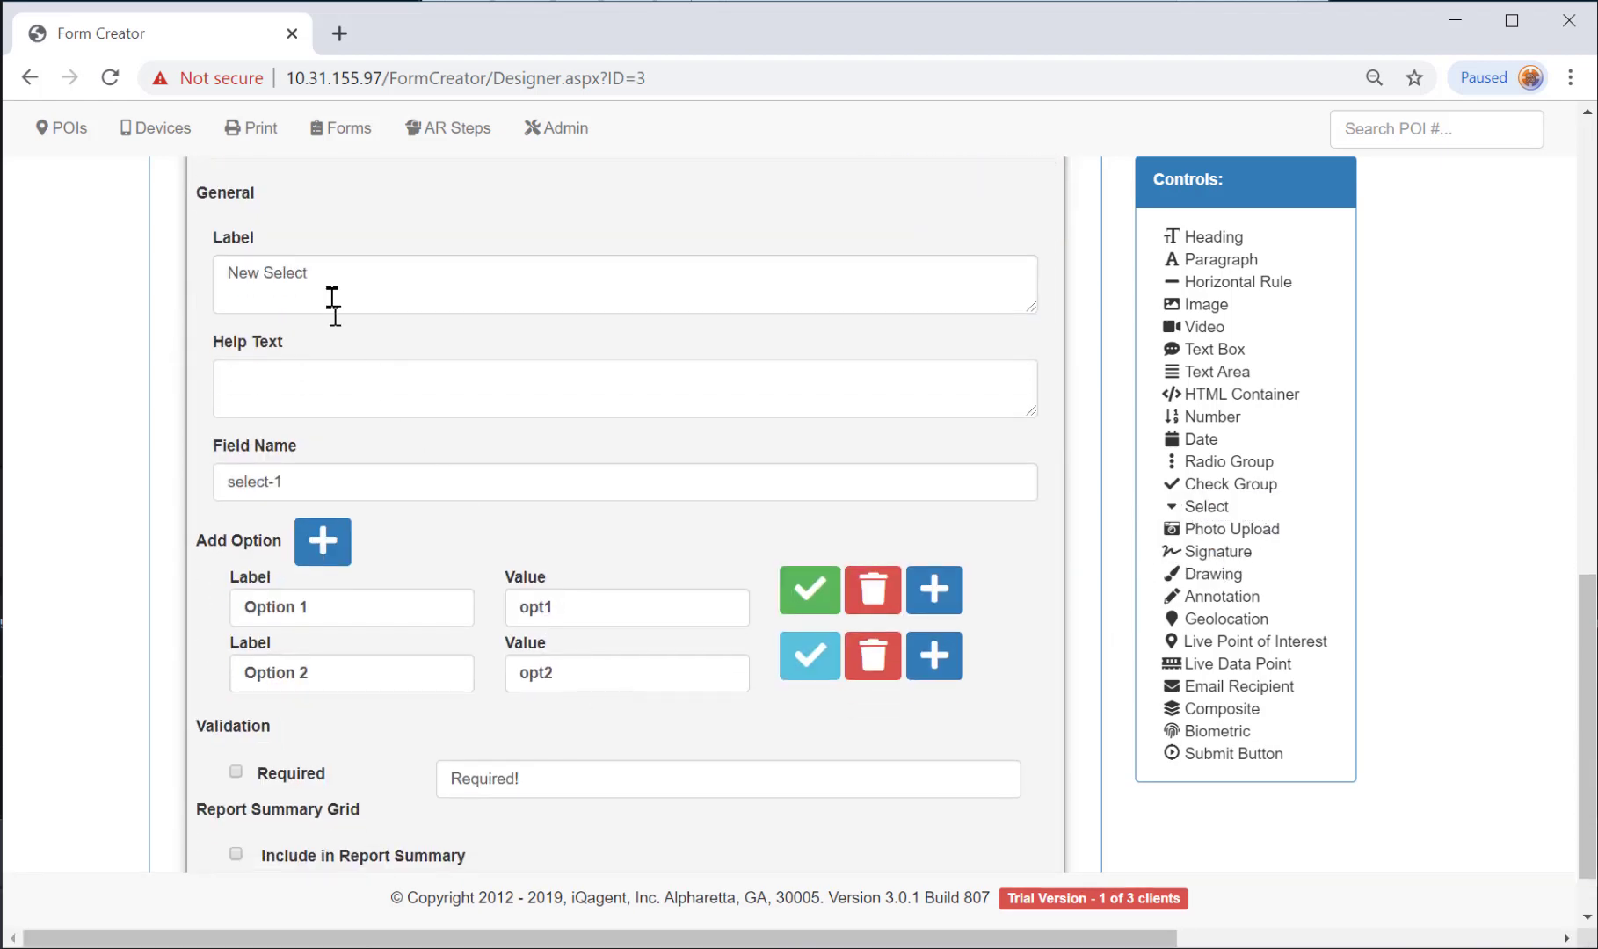
{"action": "triple_click", "coordinate": [332, 299]}
{"action": "type", "text": "s"}
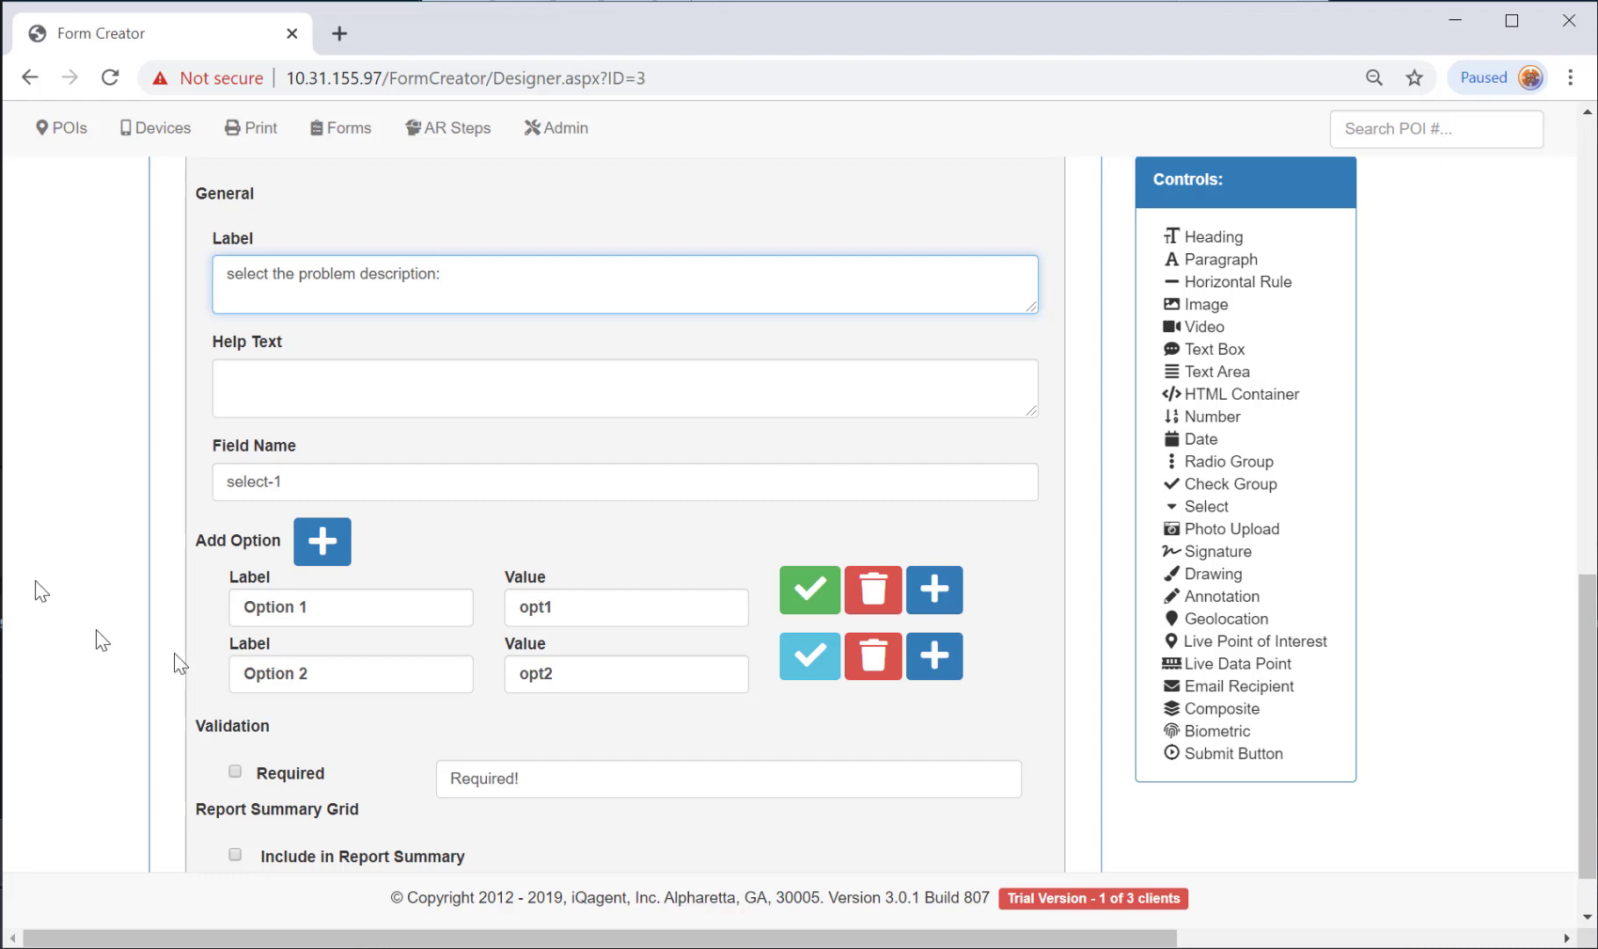
Give the dropdown three choices: too noisy, missing parts and not running.
{"action": "left_click_drag", "start_coordinate": [350, 608], "coordinate": [220, 598]}
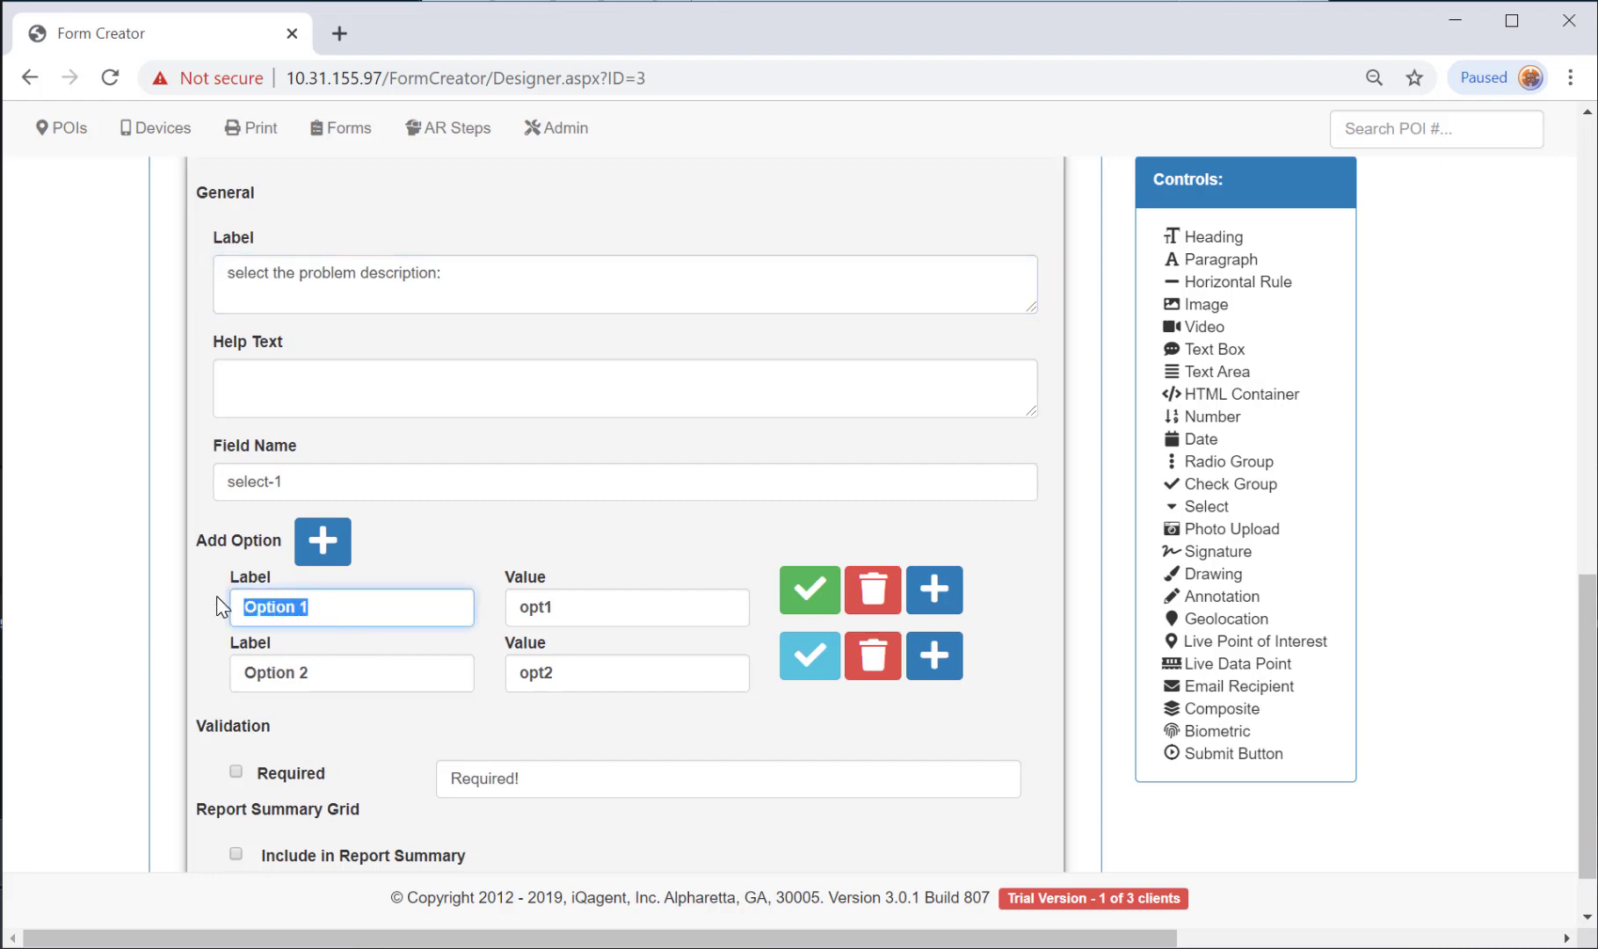
{"action": "type", "text": "too noisy"}
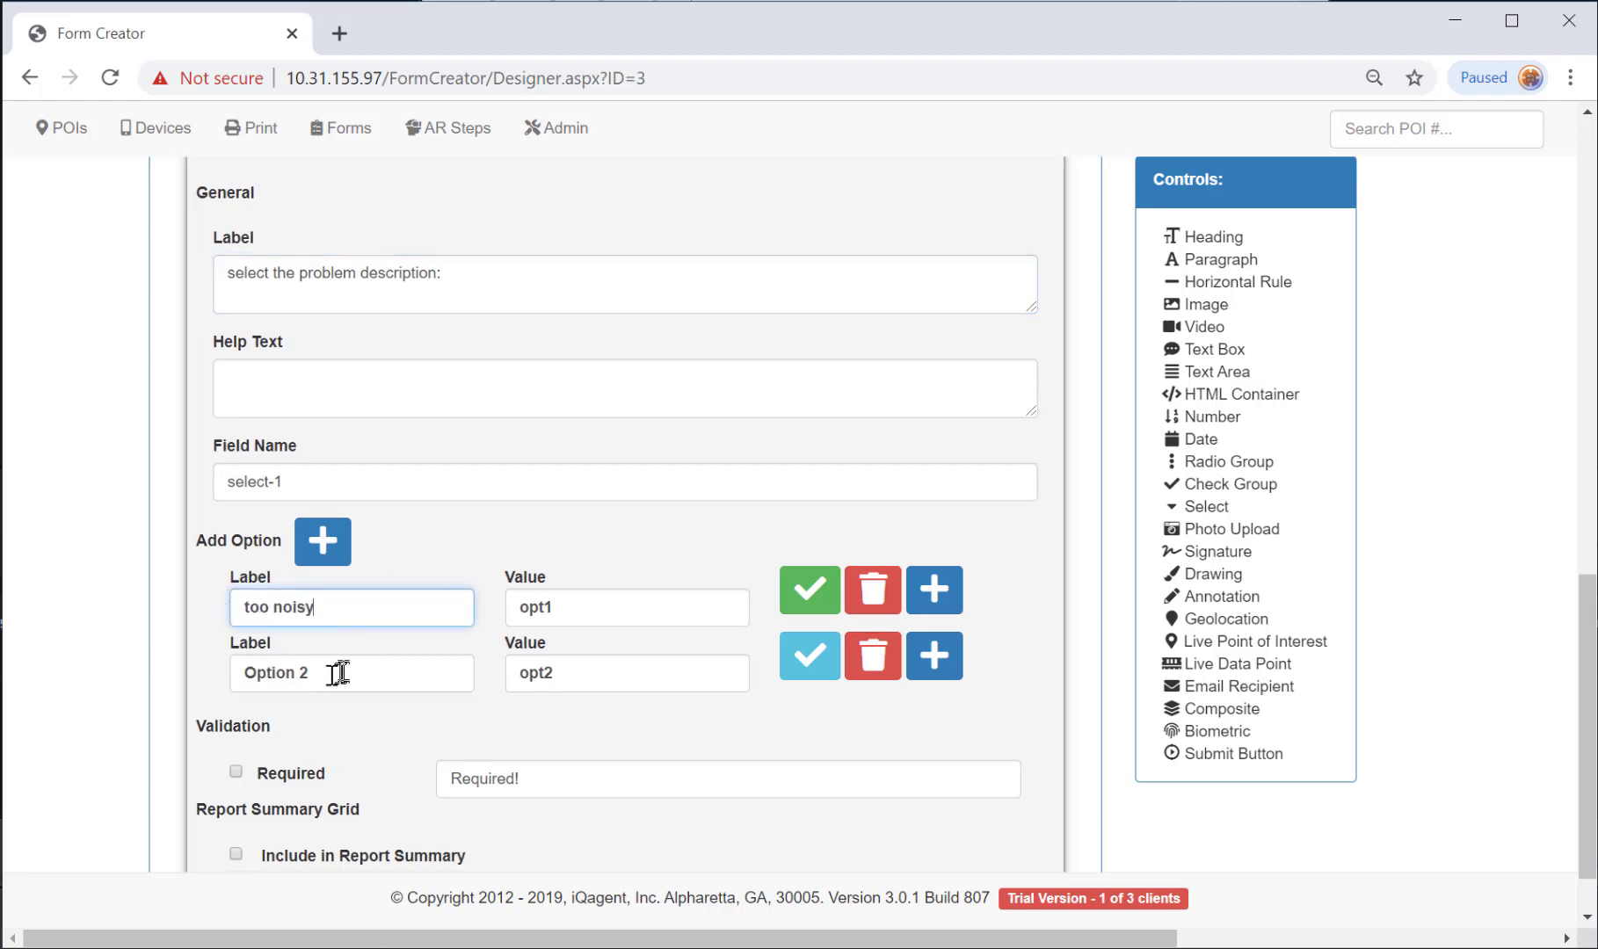
{"action": "left_click_drag", "start_coordinate": [338, 672], "coordinate": [161, 677]}
{"action": "type", "text": "missing parts"}
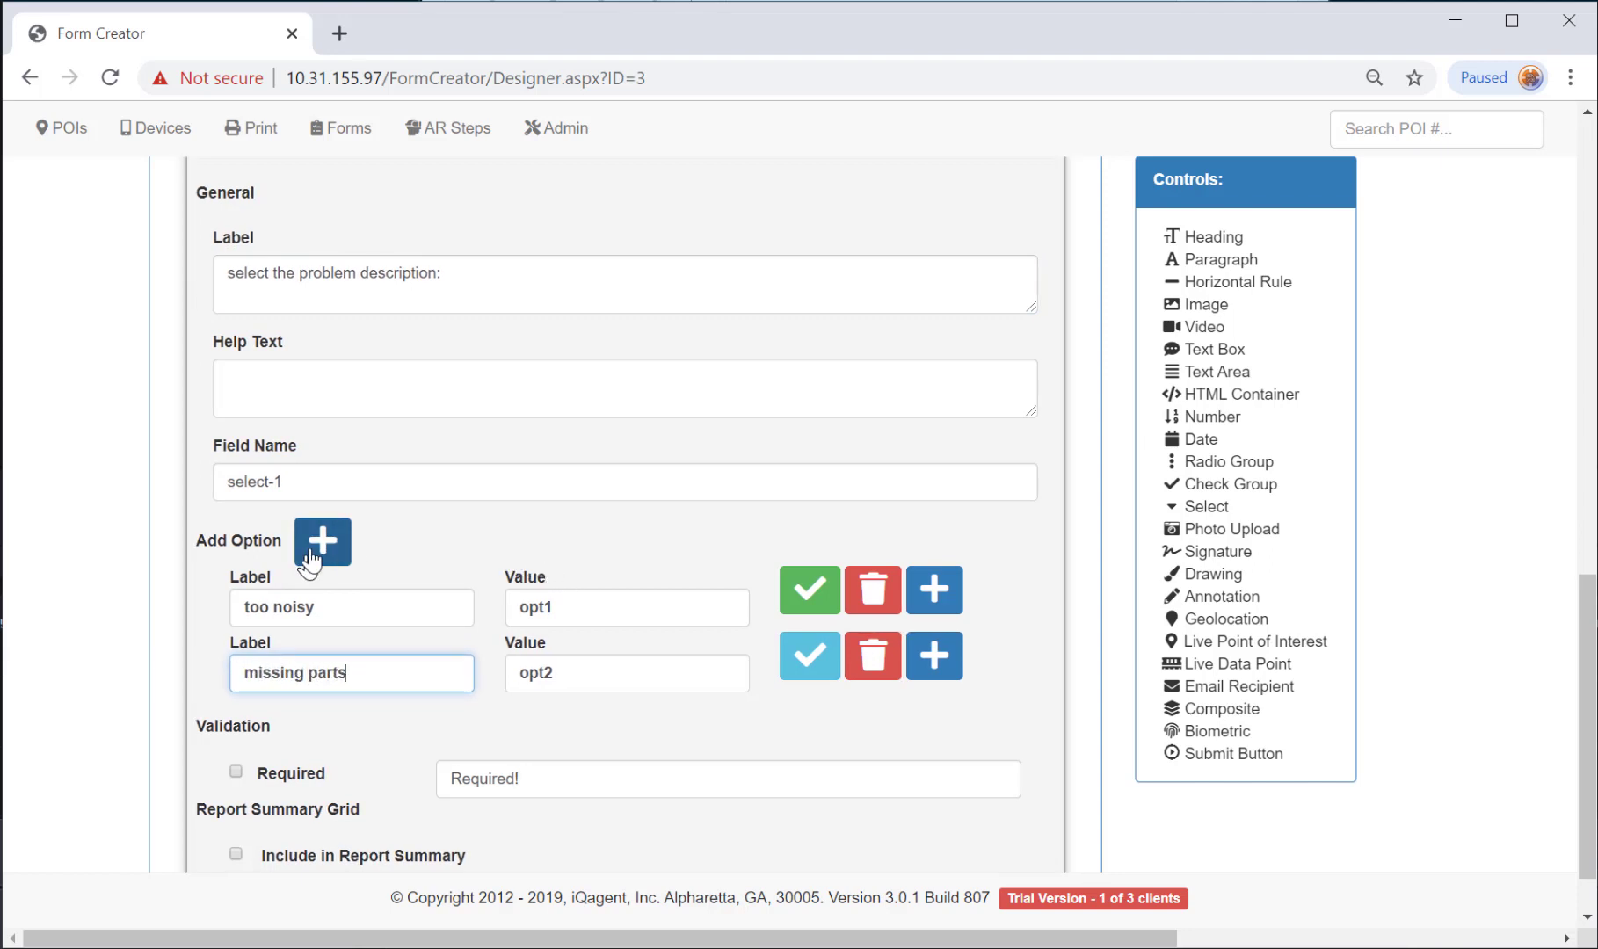
{"action": "left_click", "coordinate": [317, 542]}
{"action": "left_click_drag", "start_coordinate": [311, 748], "coordinate": [61, 734]}
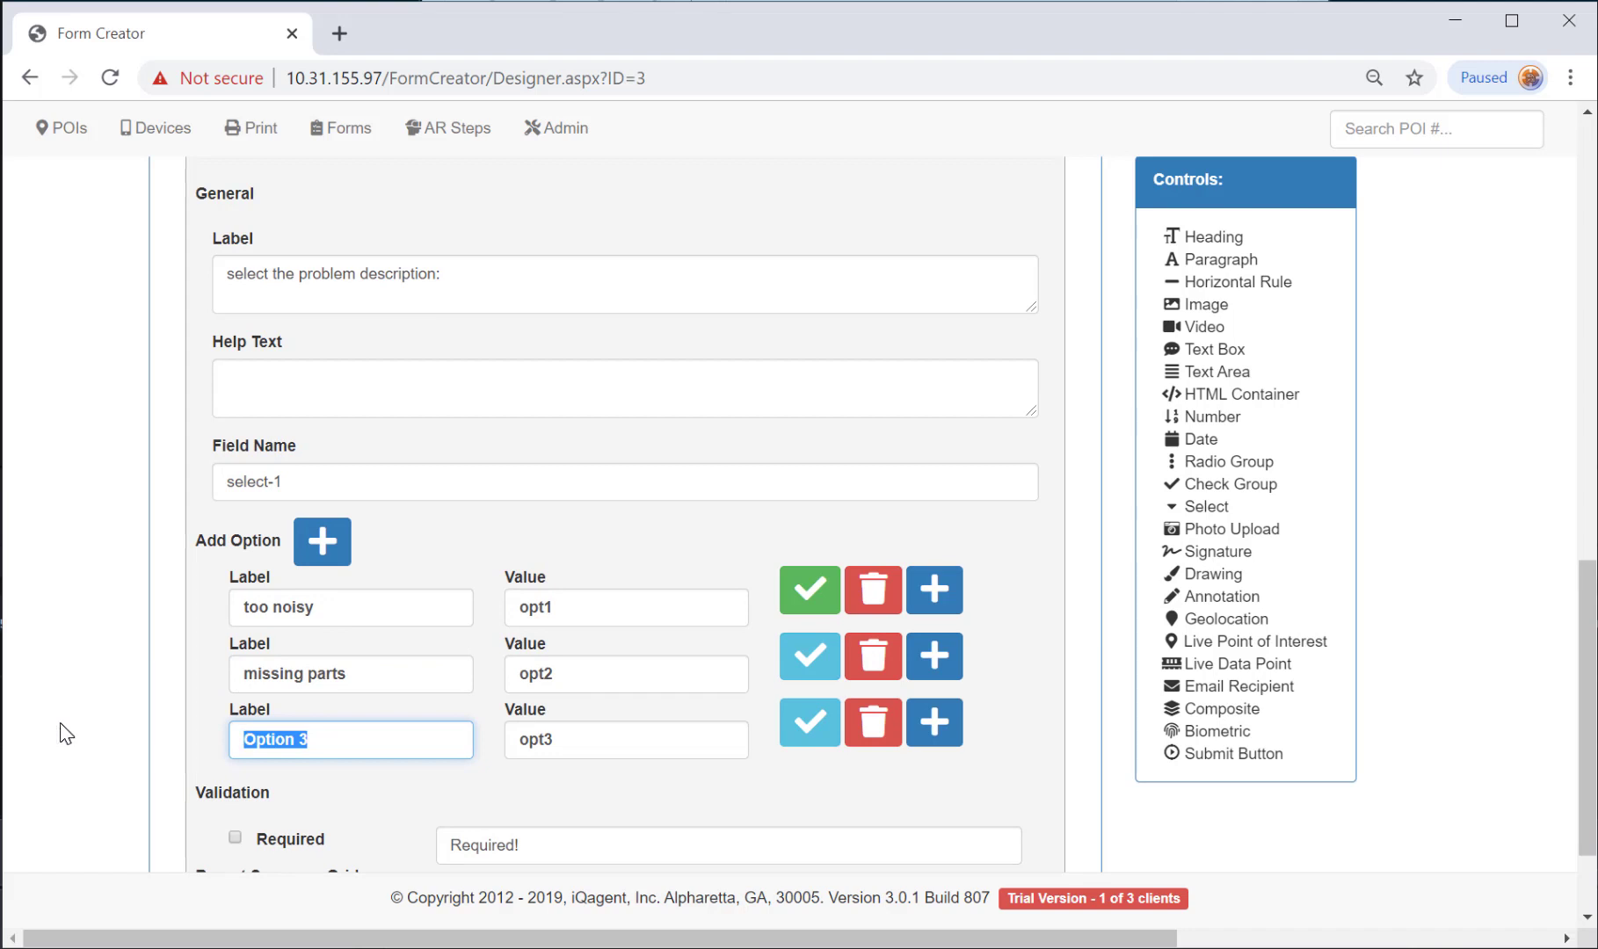
{"action": "type", "text": "not running"}
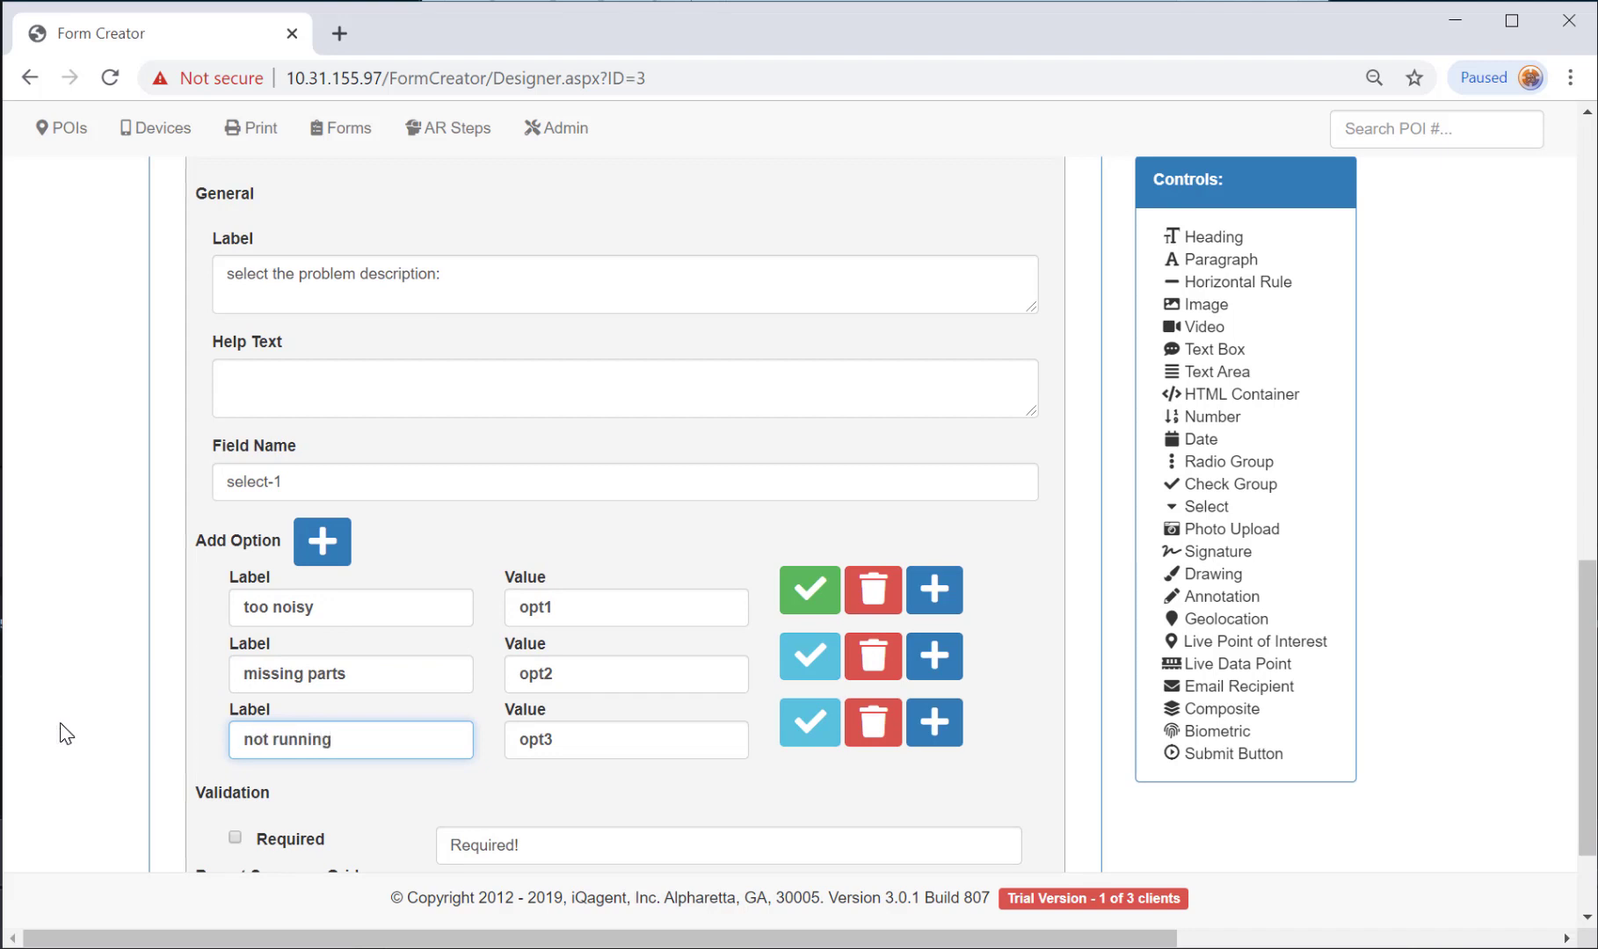
{"action": "scroll", "coordinate": [896, 378], "scroll_direction": "up", "scroll_amount": 4}
{"action": "left_click", "coordinate": [882, 425]}
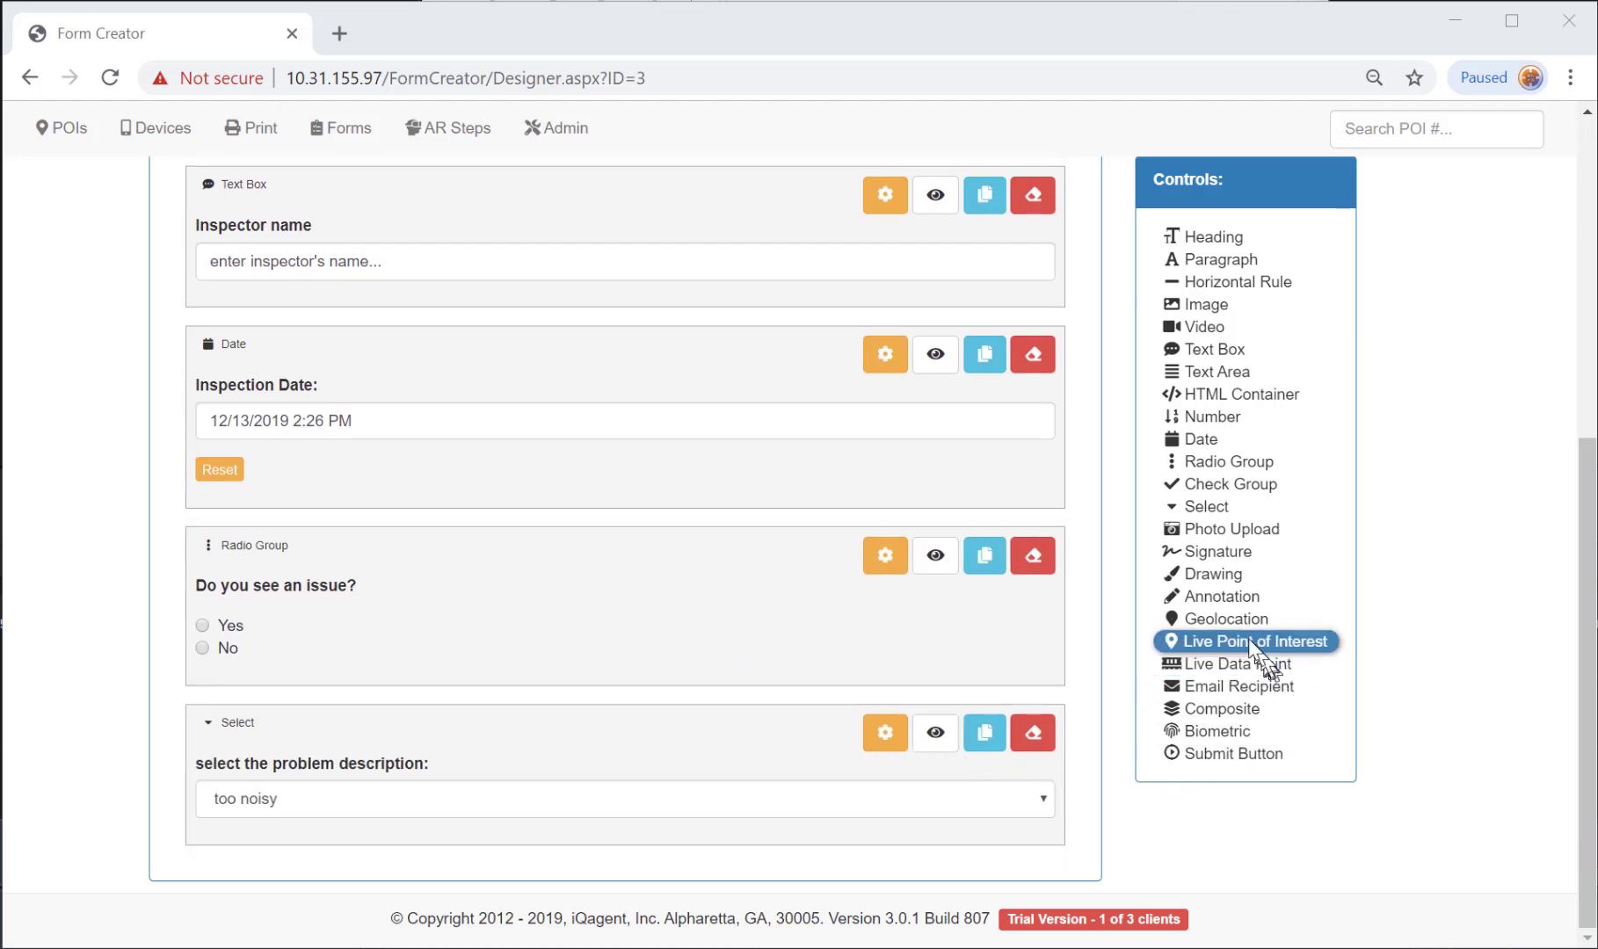
Add an Annotation item labelled 'take a photo of problem.' below the problem dropdown.
{"action": "left_click", "coordinate": [1218, 597]}
{"action": "left_click", "coordinate": [881, 581]}
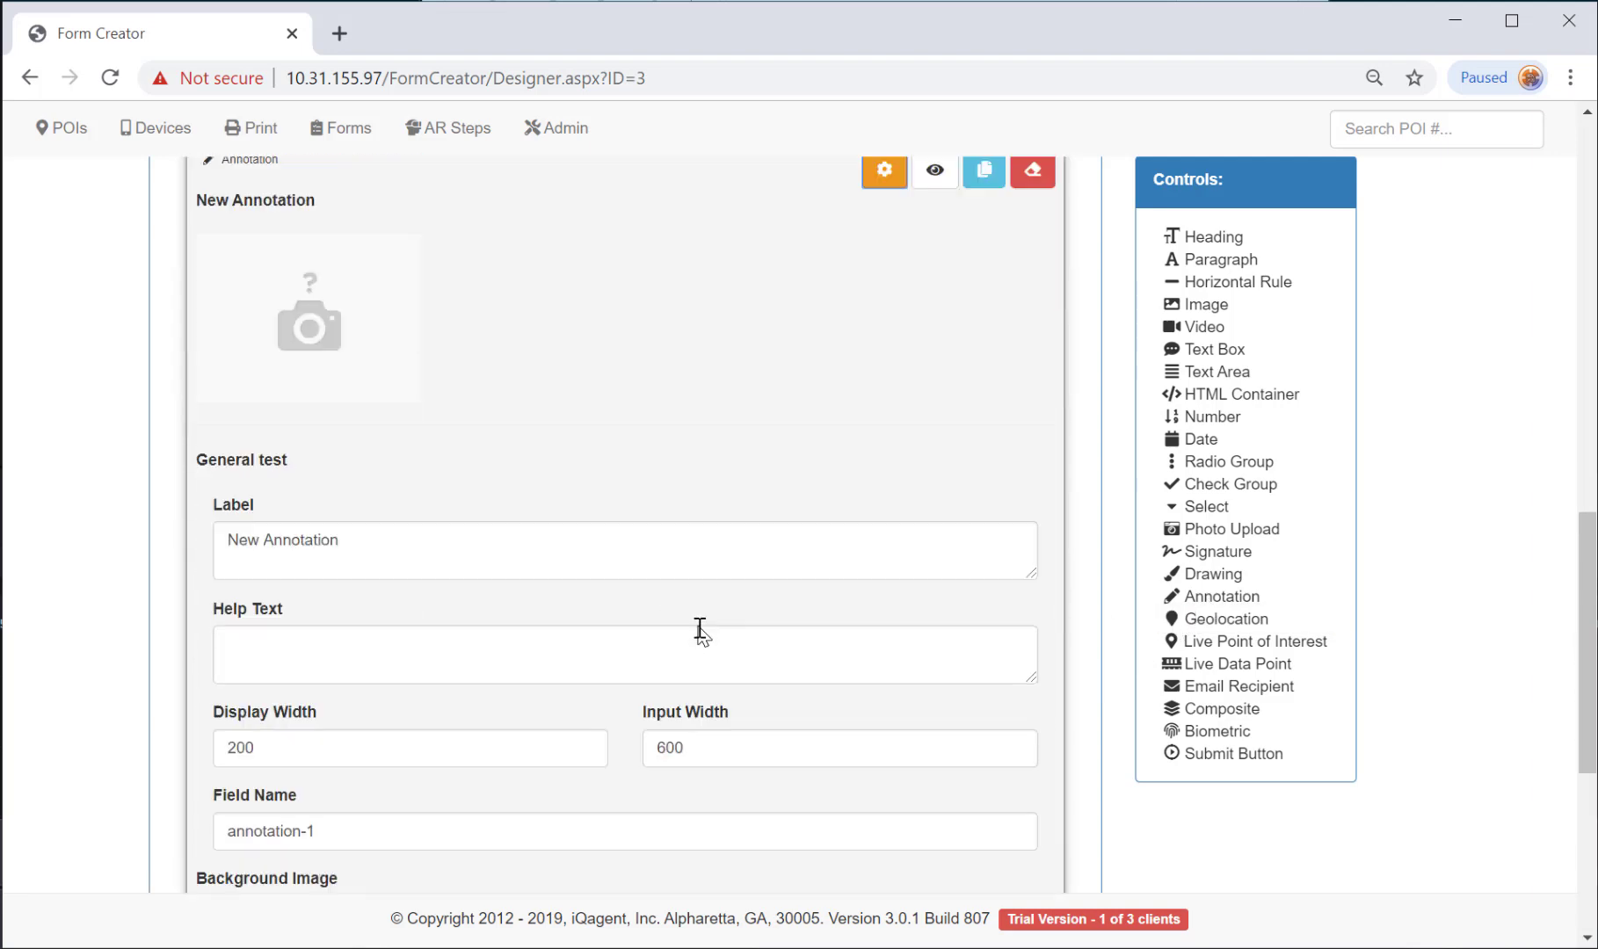
{"action": "scroll", "coordinate": [700, 628], "scroll_direction": "down", "scroll_amount": 2}
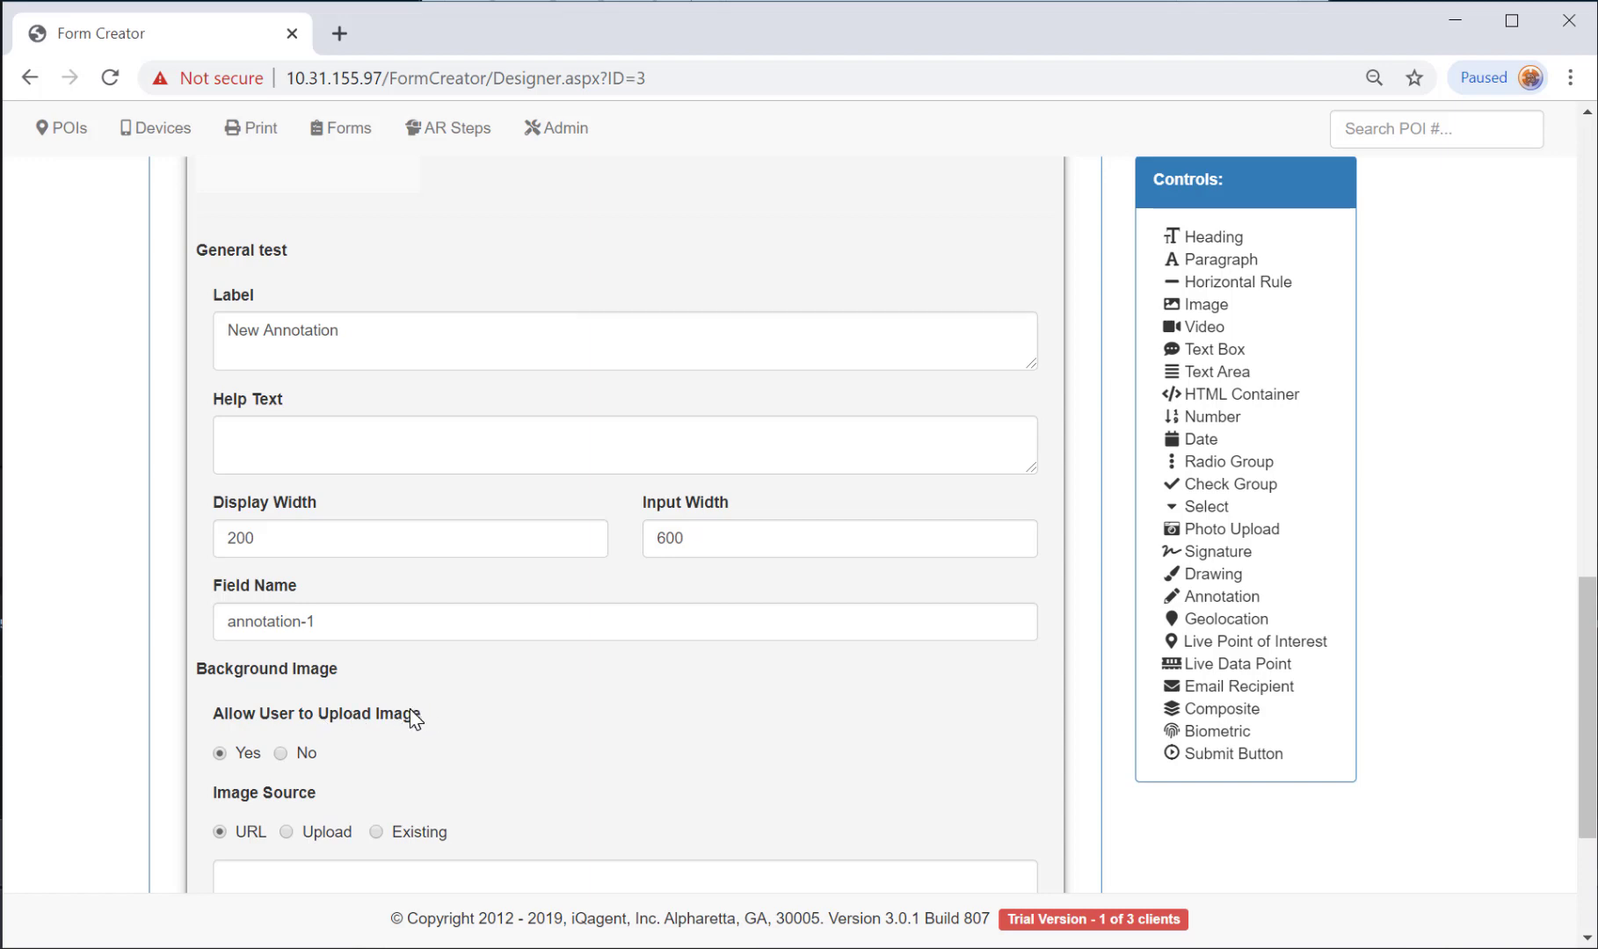
{"action": "scroll", "coordinate": [413, 716], "scroll_direction": "up", "scroll_amount": 3}
{"action": "left_click_drag", "start_coordinate": [367, 585], "coordinate": [173, 580]}
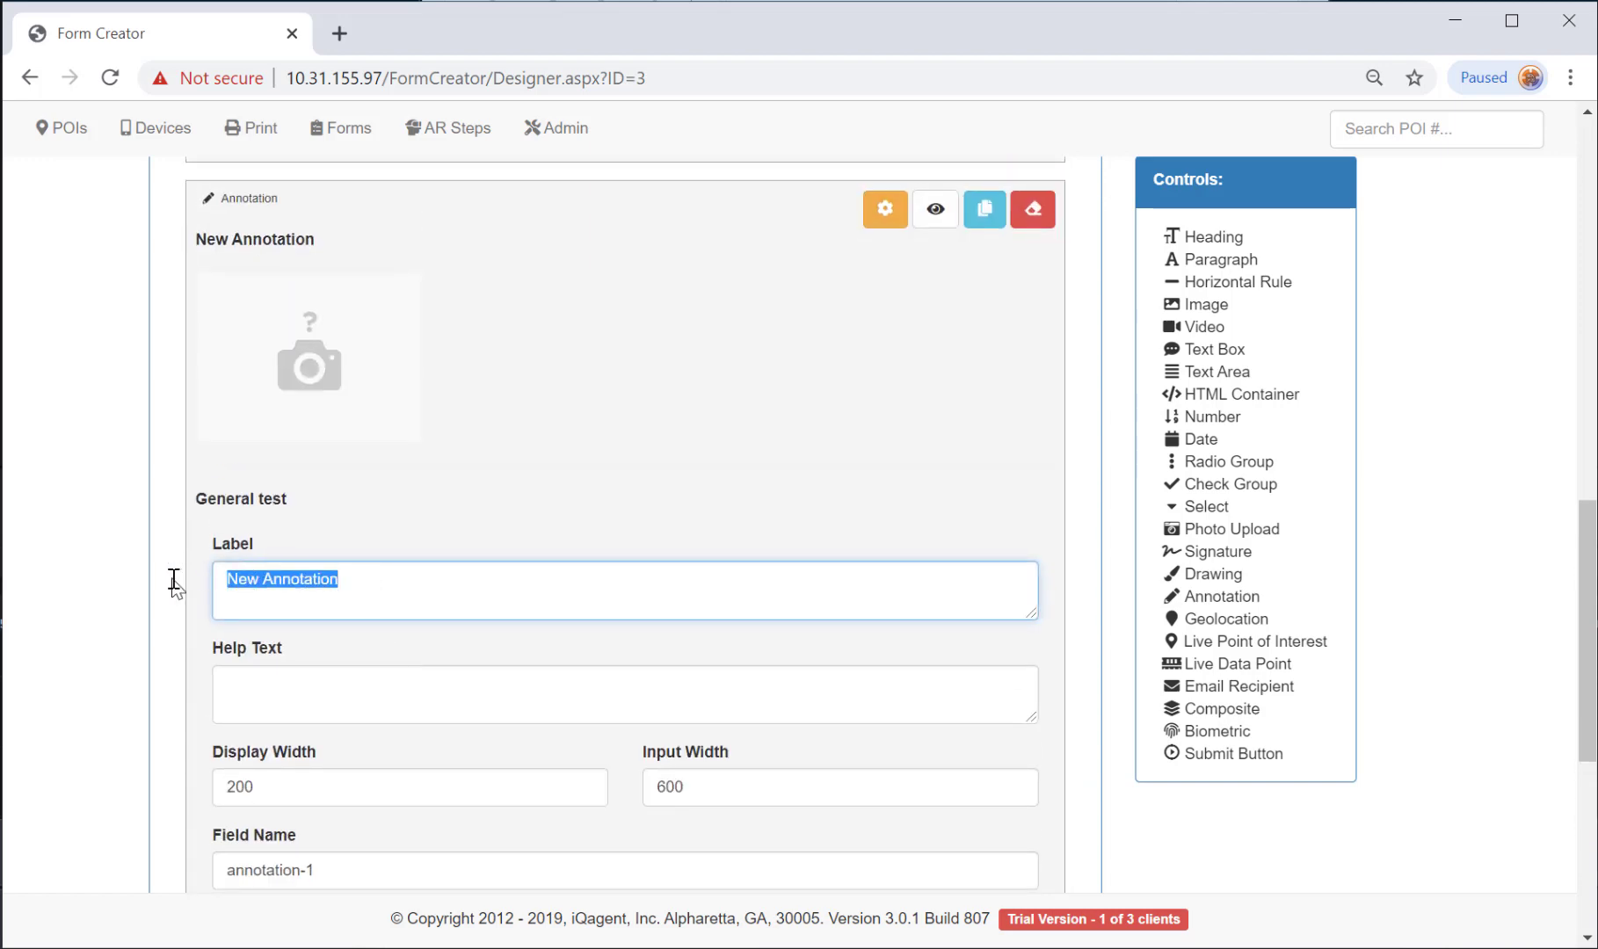
{"action": "type", "text": "take a photo of problem."}
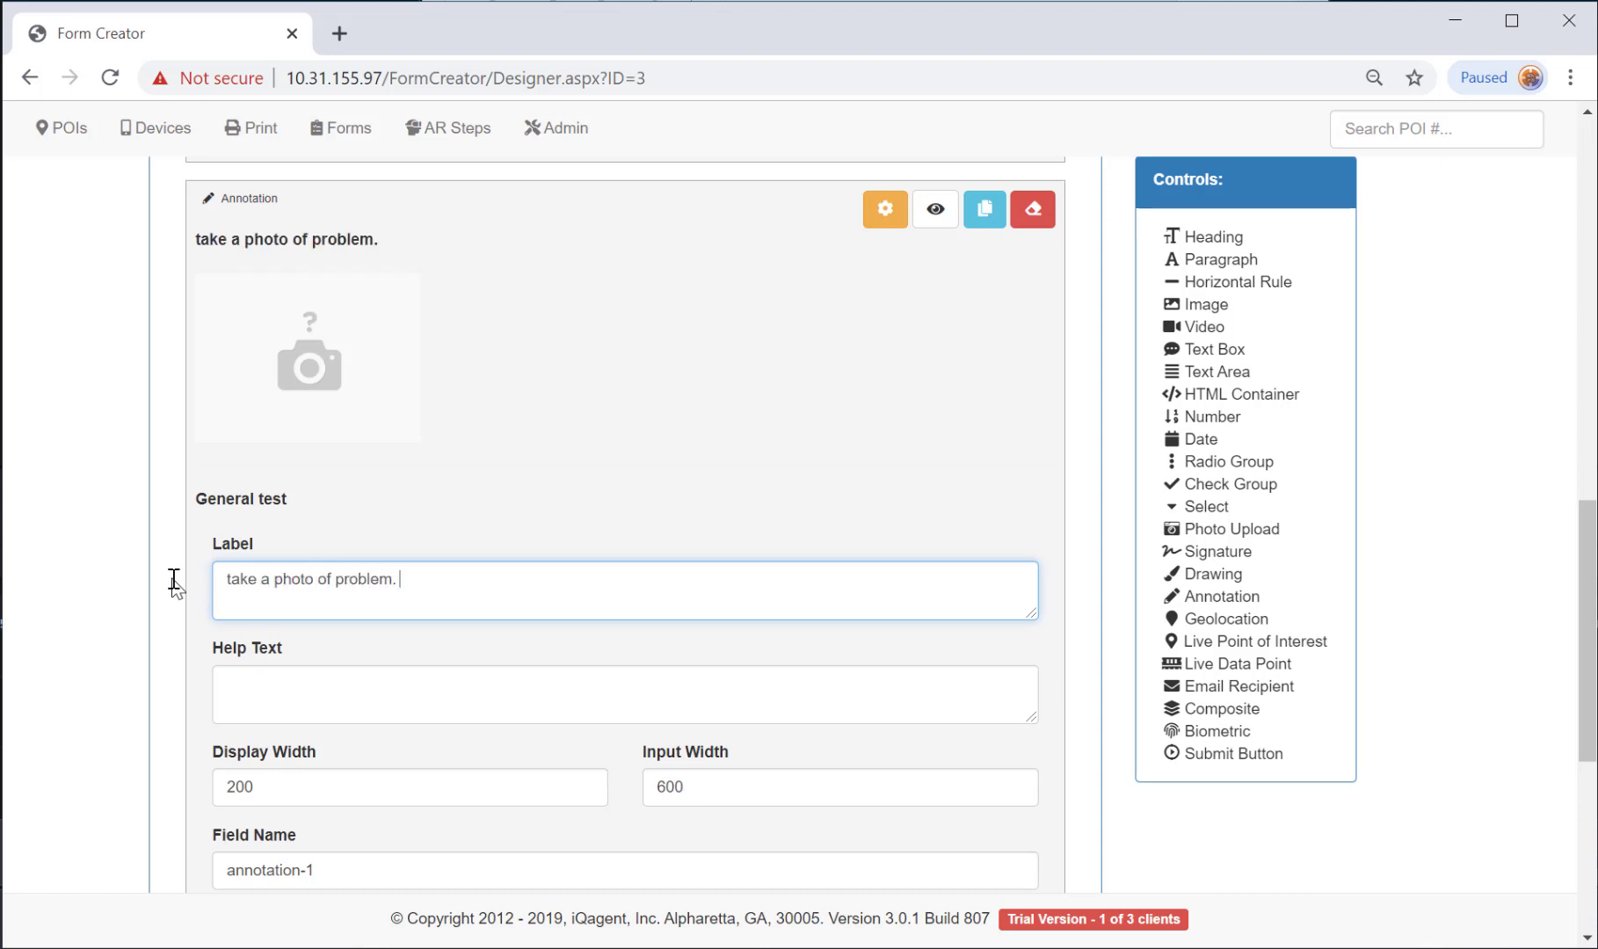
{"action": "left_click", "coordinate": [881, 208]}
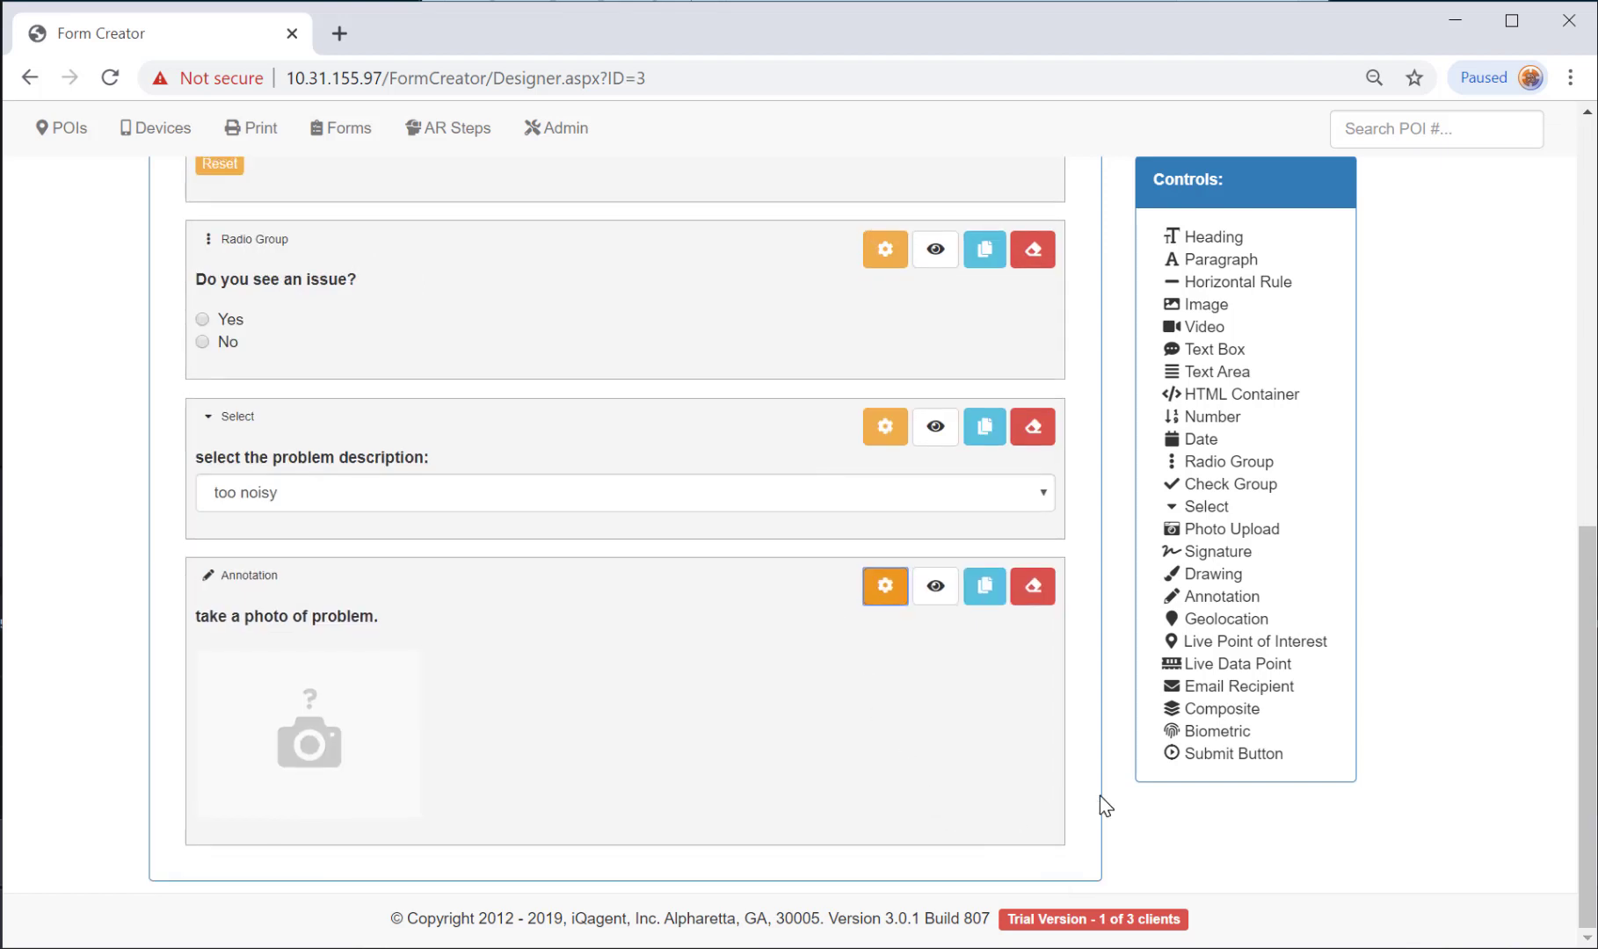
Add an 'Inspector's Signature' item and a submit button to the form.
{"action": "left_click", "coordinate": [1224, 553]}
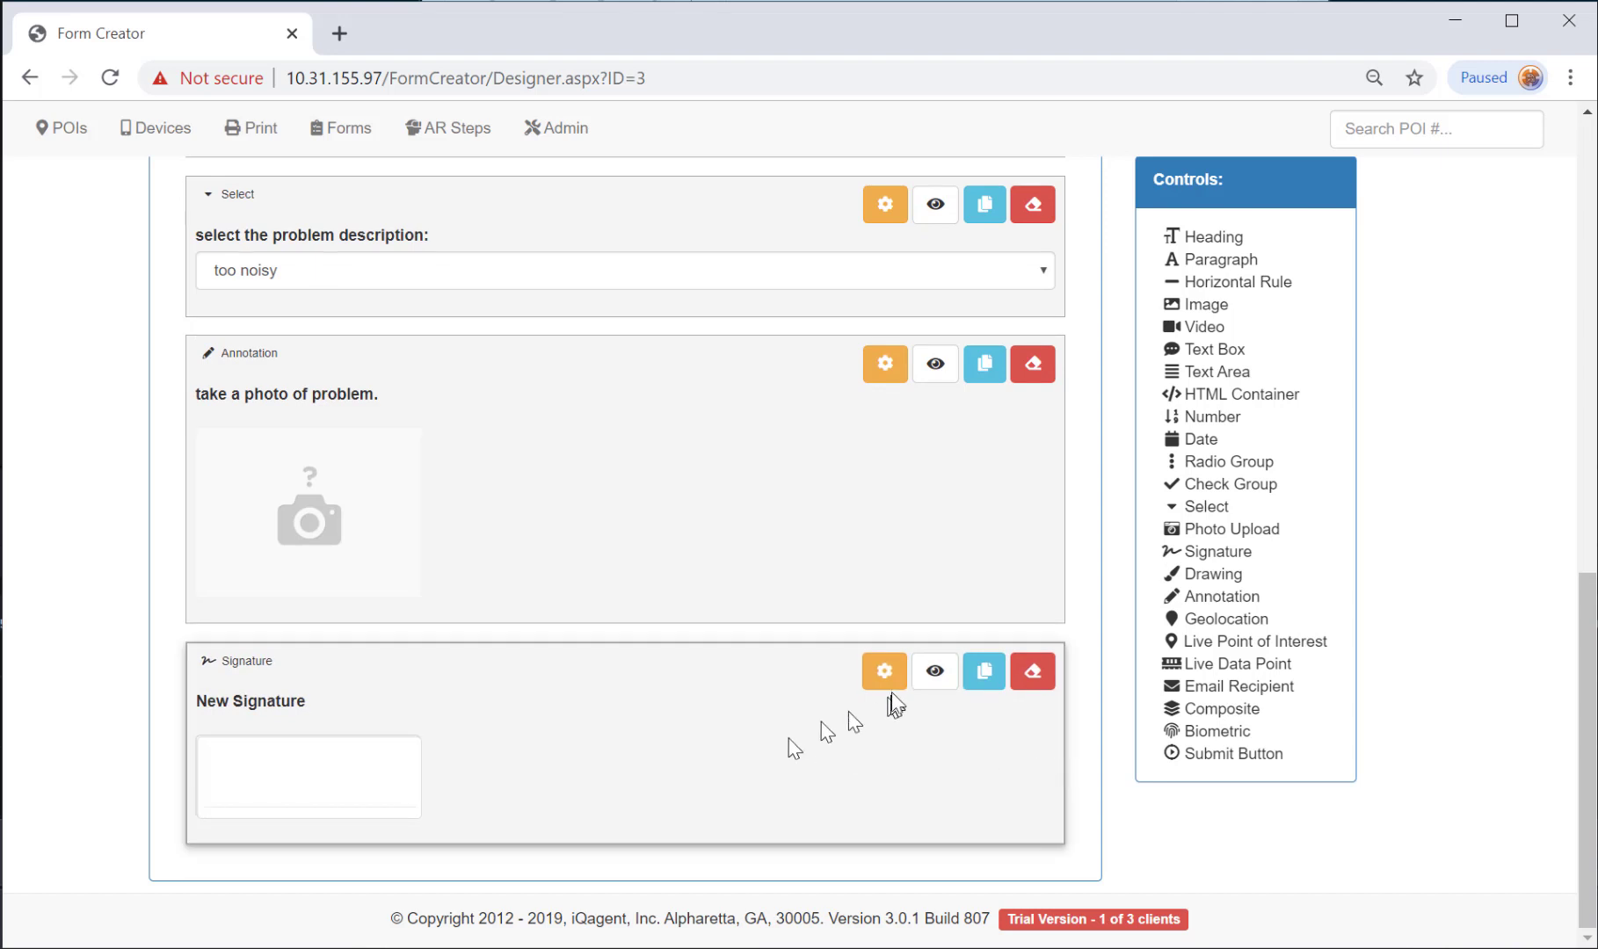
{"action": "left_click", "coordinate": [884, 677]}
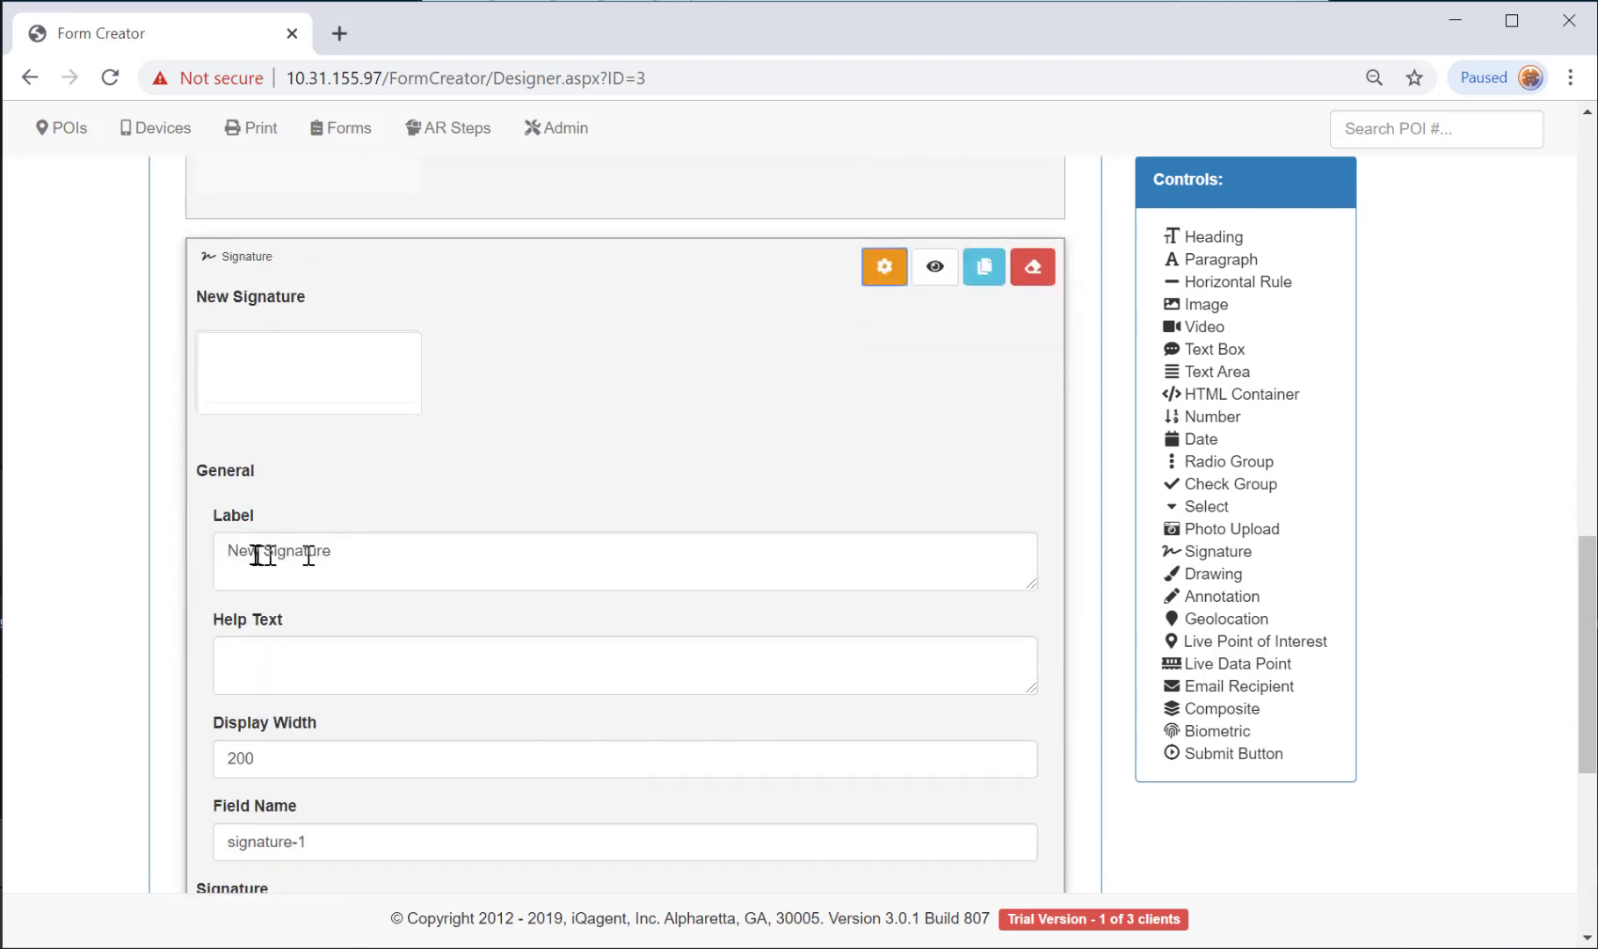
{"action": "double_click", "coordinate": [256, 552]}
{"action": "type", "text": "Inspector's"}
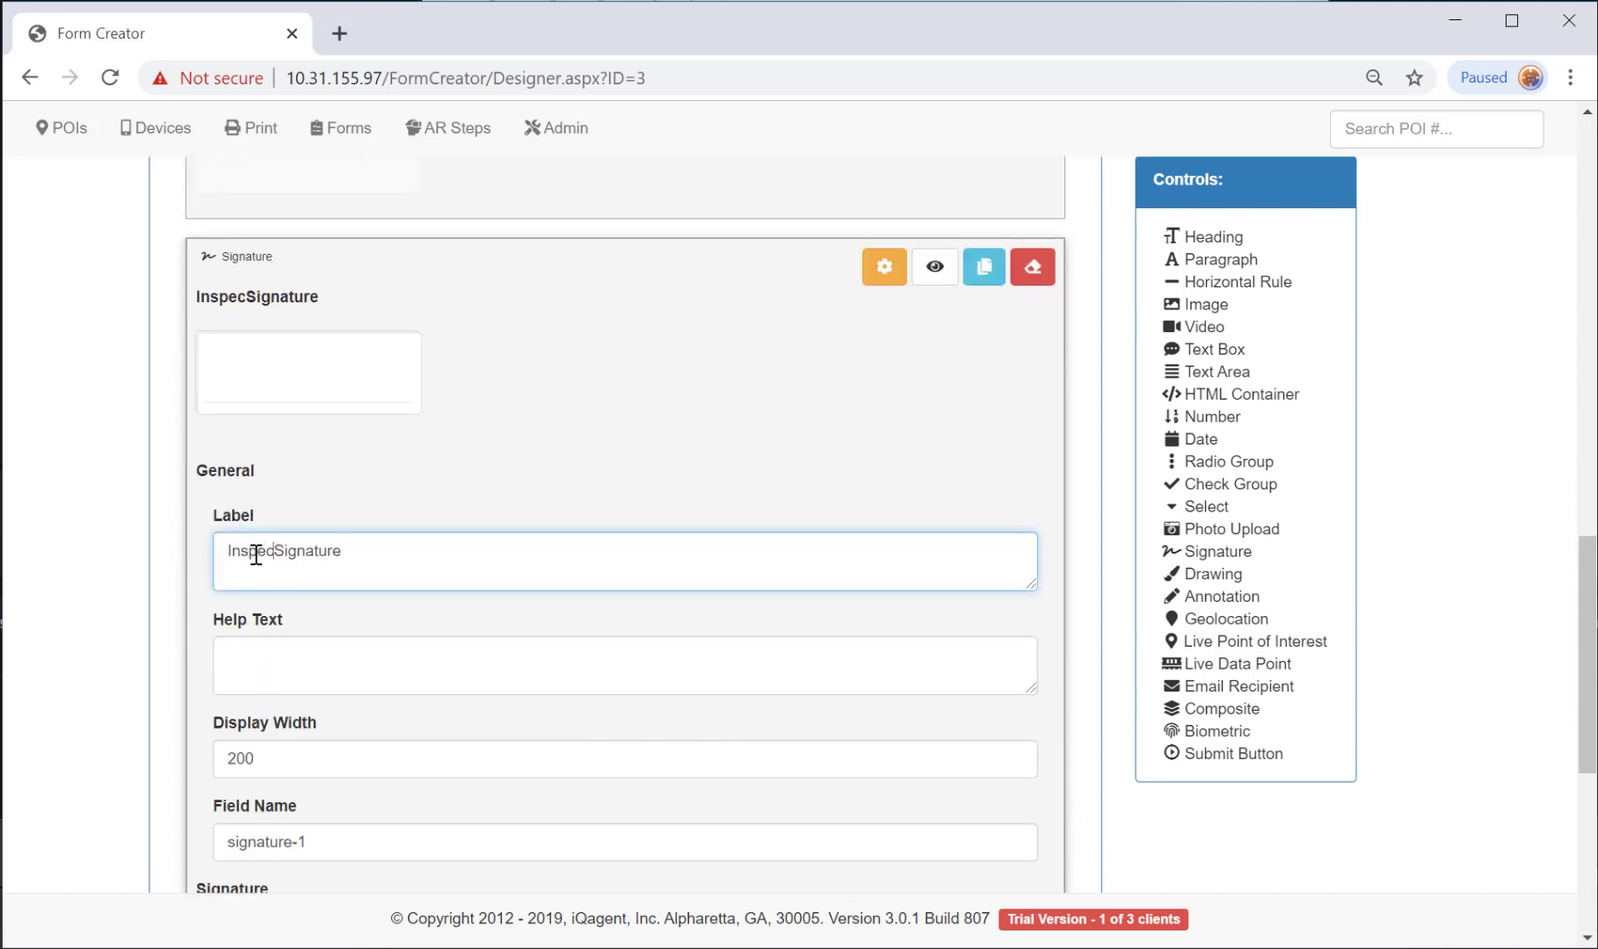
{"action": "left_click", "coordinate": [884, 267]}
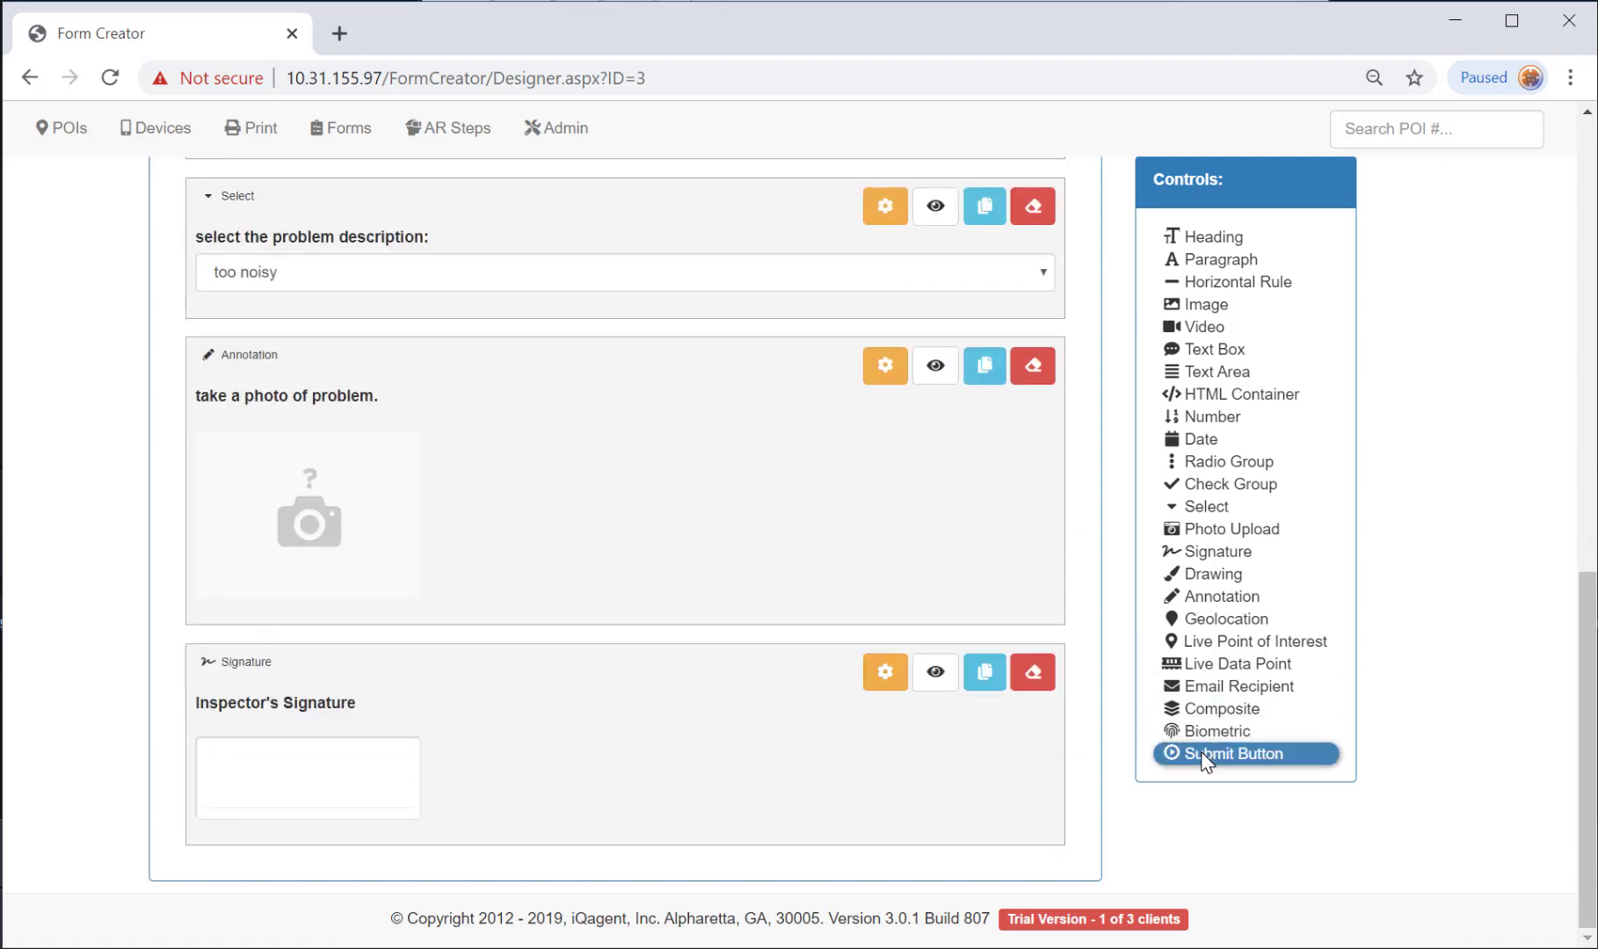
{"action": "left_click", "coordinate": [1202, 753]}
Start saving My Equipment Inspection Form with the description 'Demo Form'.
{"action": "scroll", "coordinate": [628, 728], "scroll_direction": "up", "scroll_amount": 20}
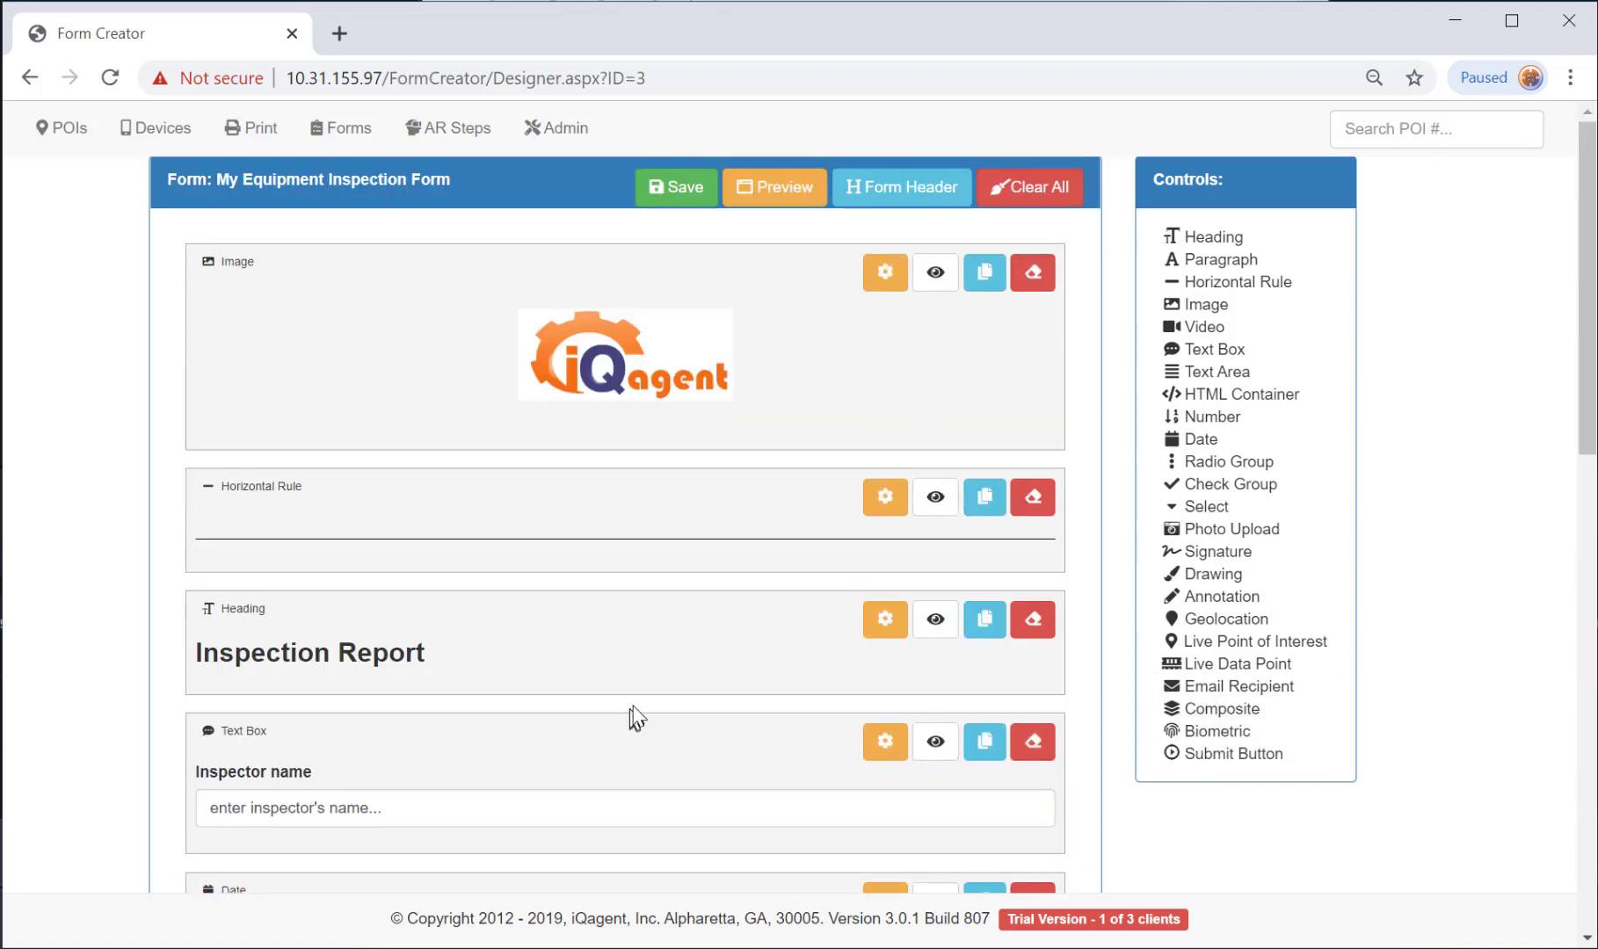
{"action": "left_click", "coordinate": [677, 187]}
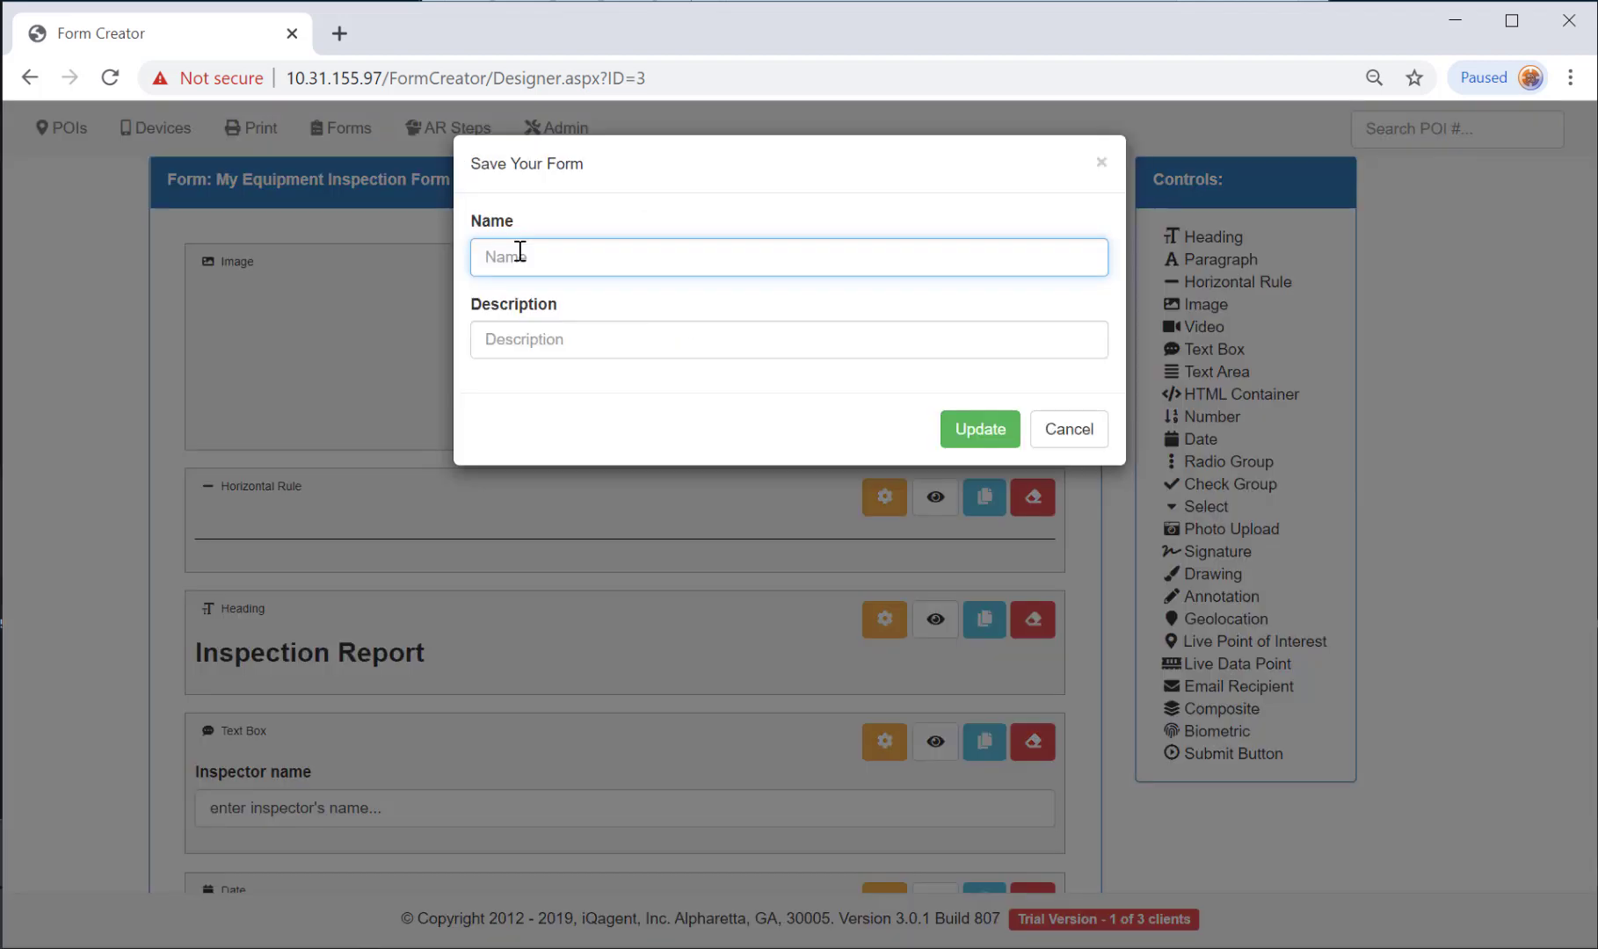
{"action": "left_click", "coordinate": [636, 339]}
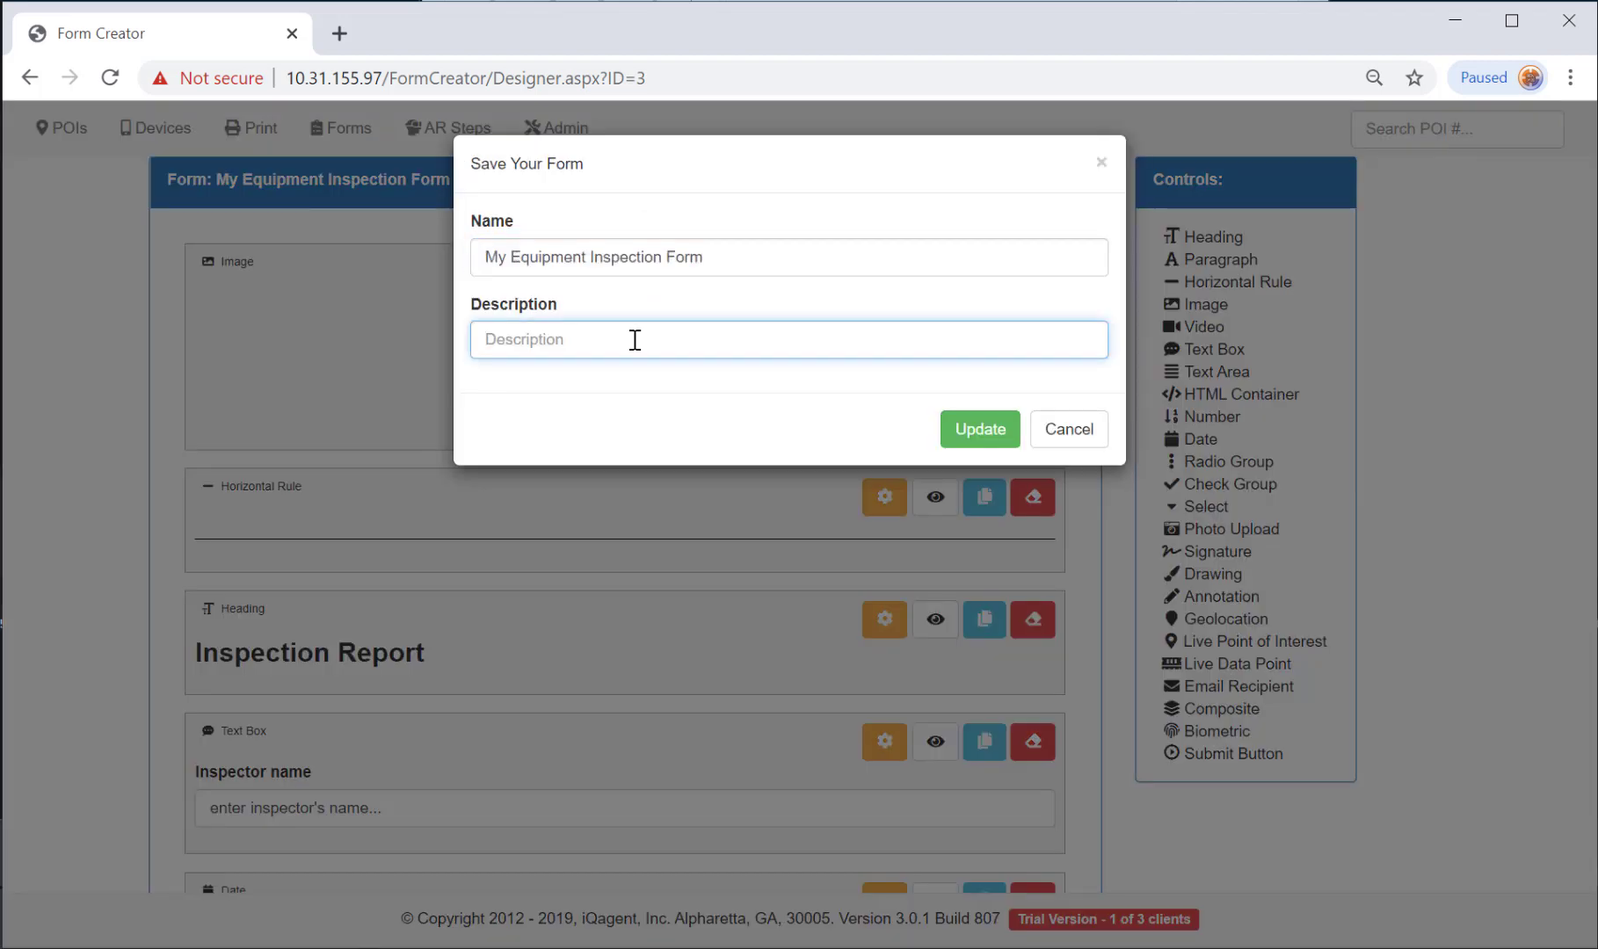
{"action": "type", "text": "Demo Form"}
Confirm the save with Update and scroll through the form's controls.
{"action": "left_click", "coordinate": [974, 430]}
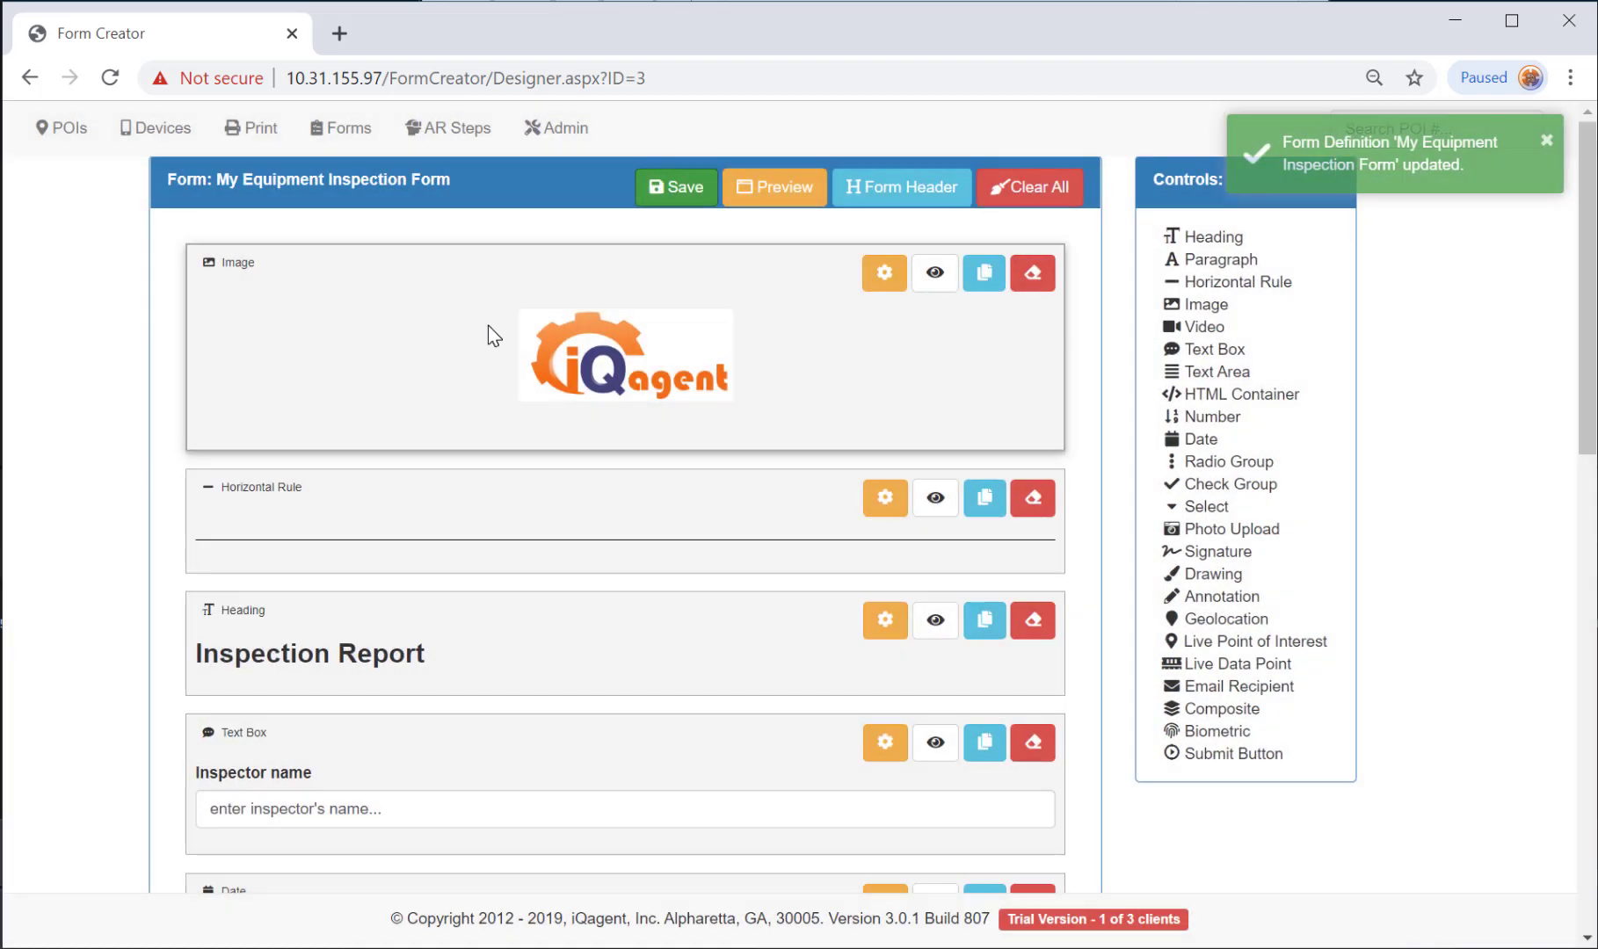
{"action": "scroll", "coordinate": [705, 728], "scroll_direction": "down", "scroll_amount": 10}
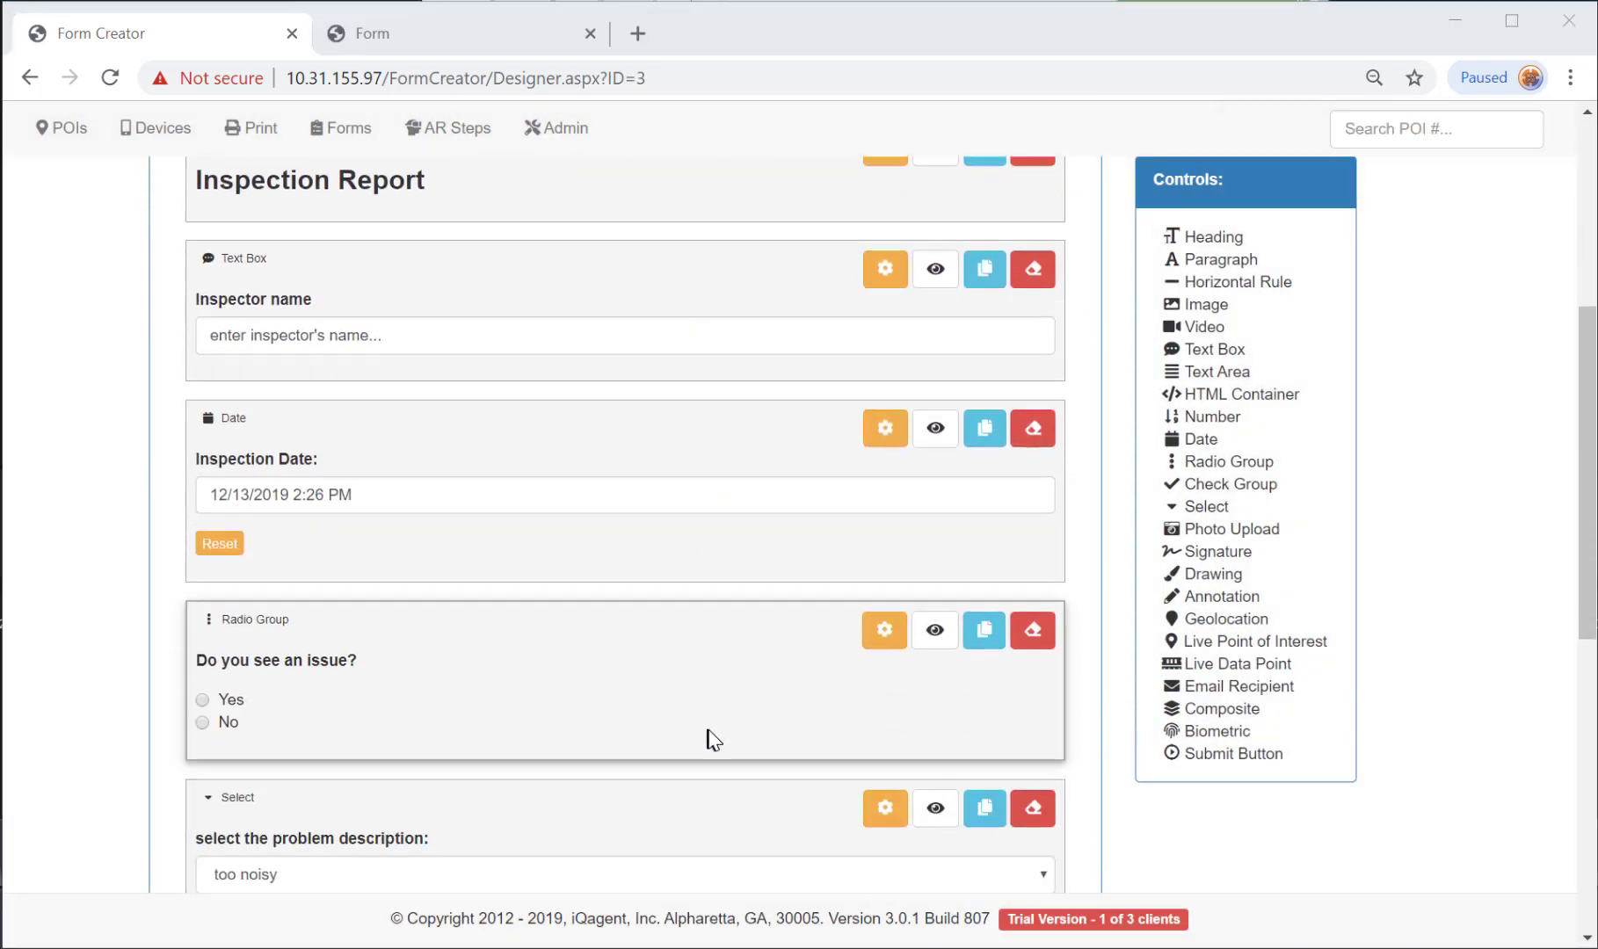
{"action": "scroll", "coordinate": [714, 735], "scroll_direction": "up", "scroll_amount": 3}
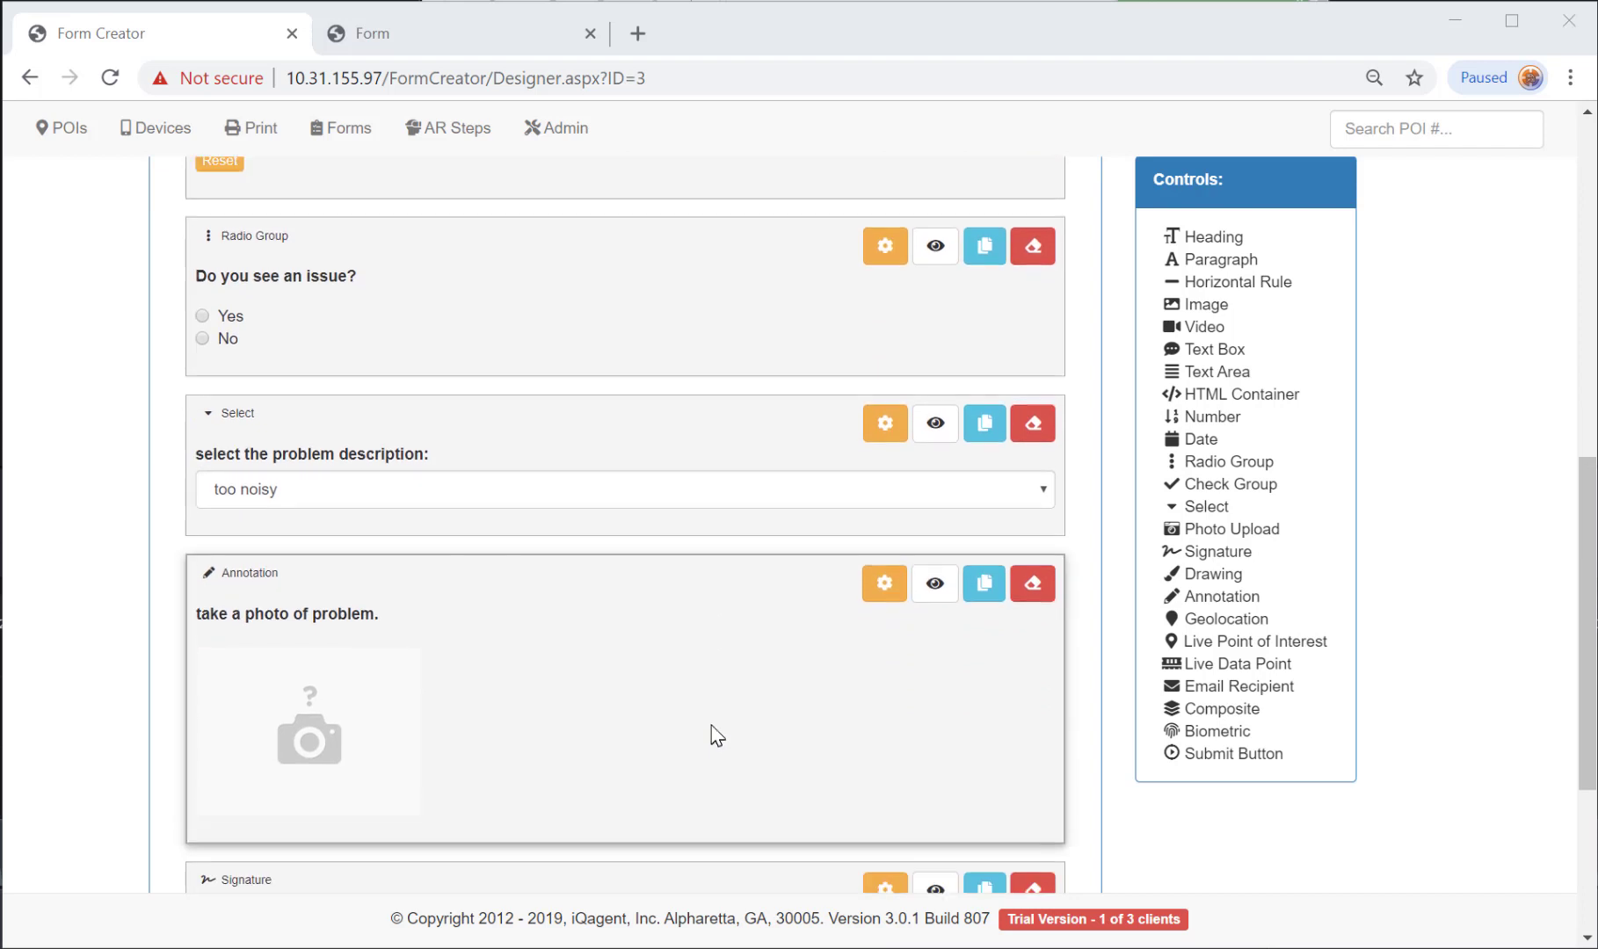
{"action": "scroll", "coordinate": [706, 723], "scroll_direction": "down", "scroll_amount": 3}
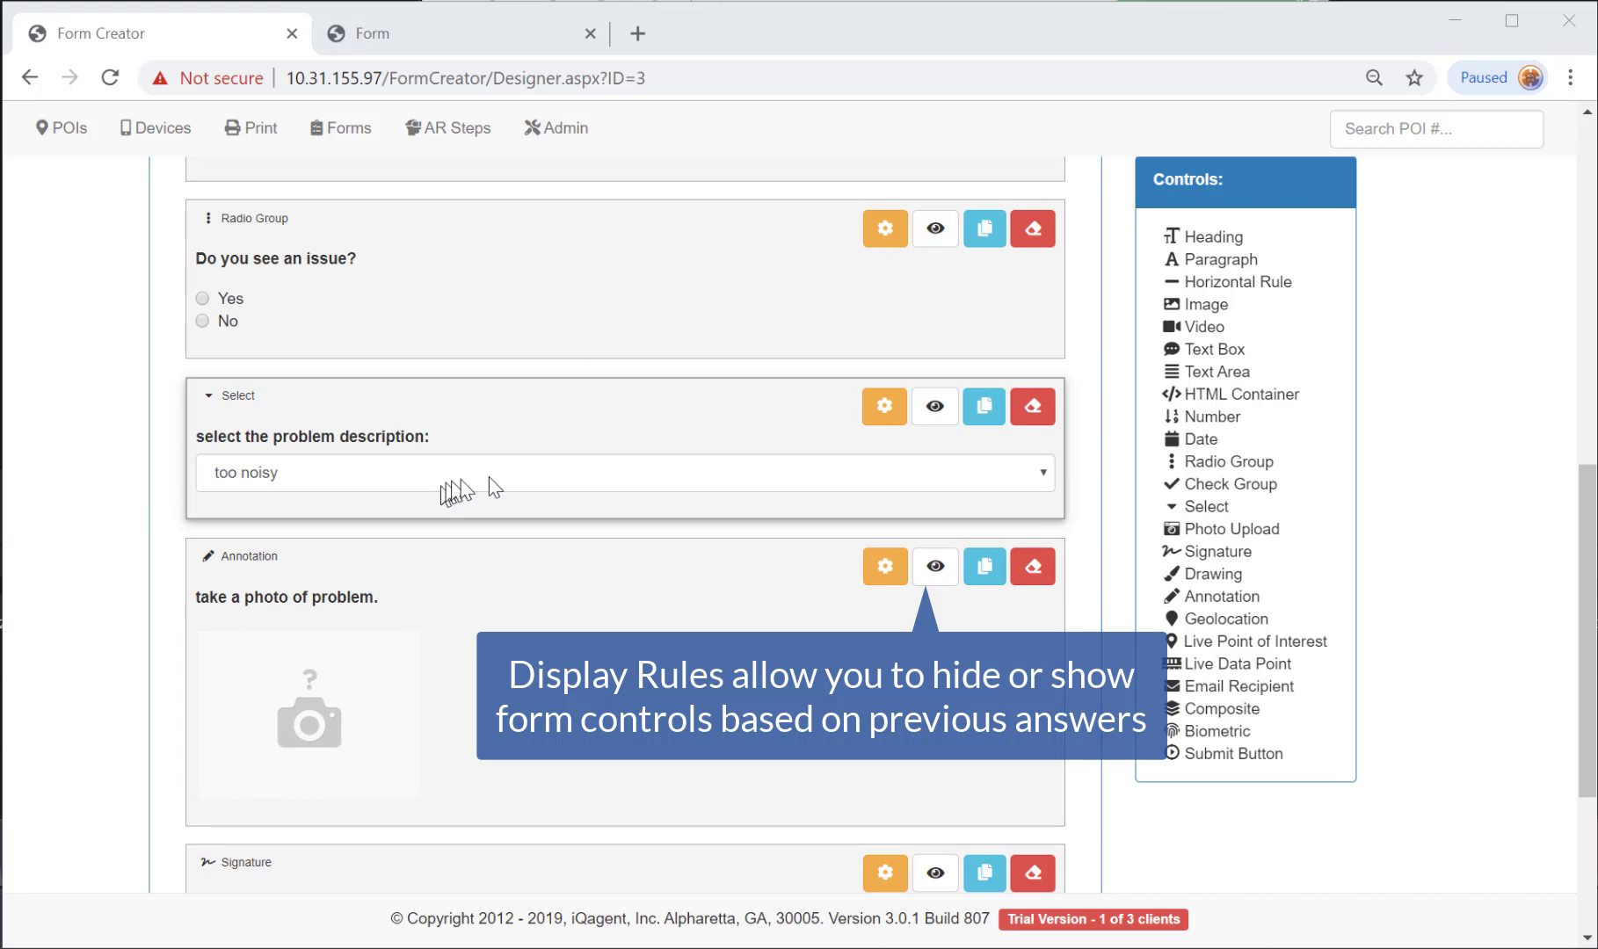
Show the problem-description dropdown only when 'Do you see an issue?' is Yes.
{"action": "left_click", "coordinate": [933, 406]}
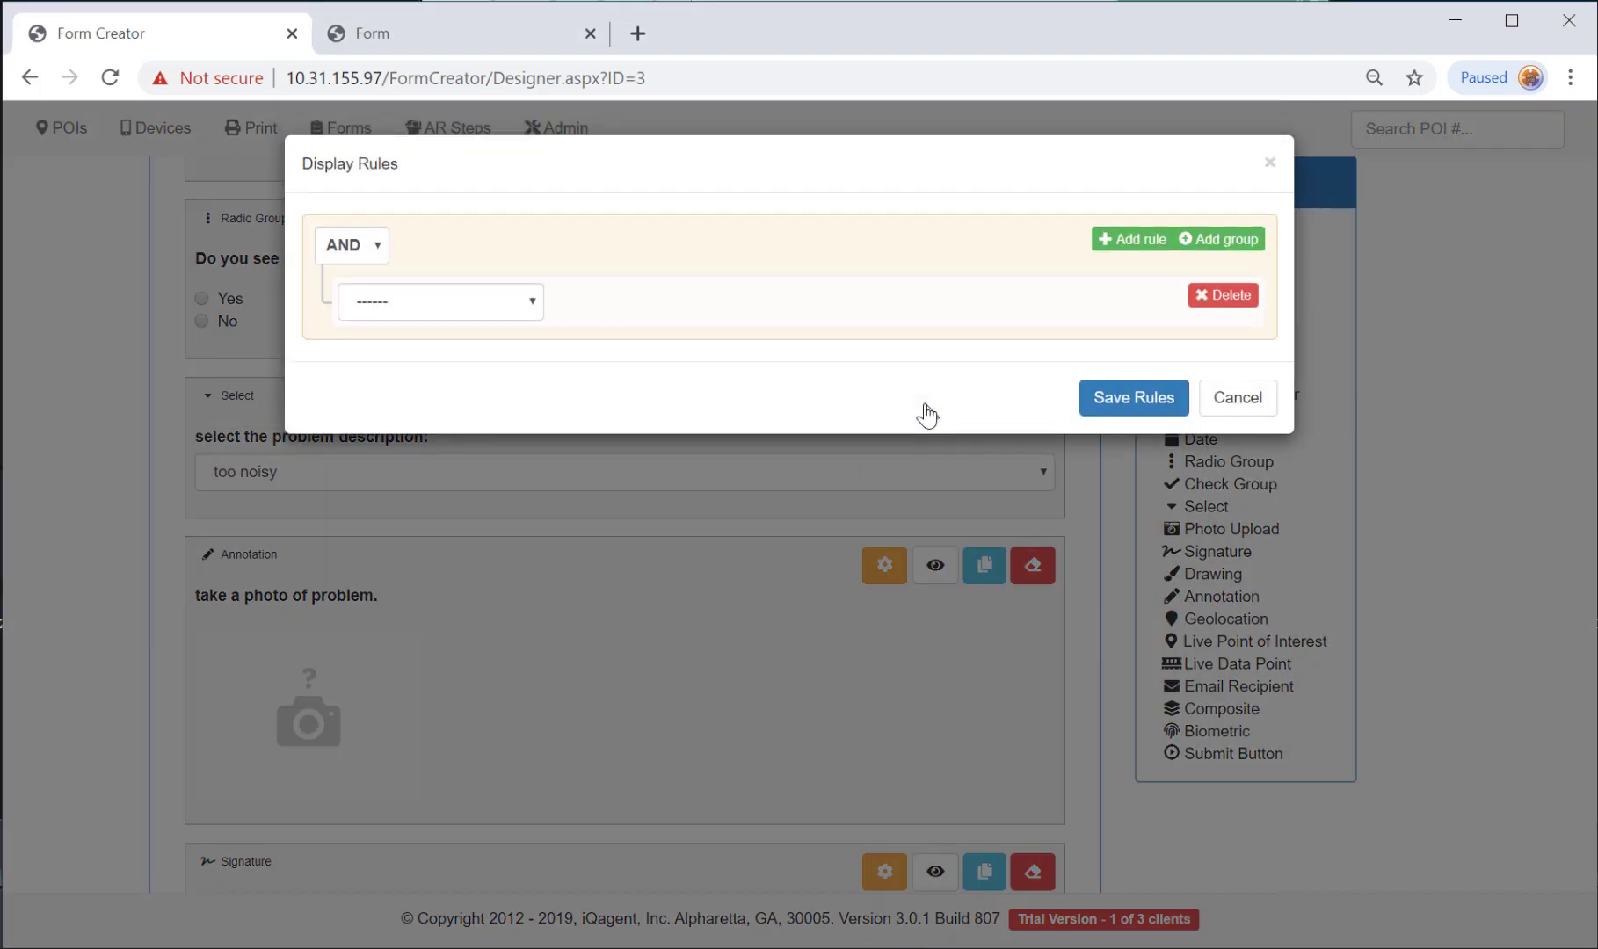
{"action": "left_click", "coordinate": [490, 305]}
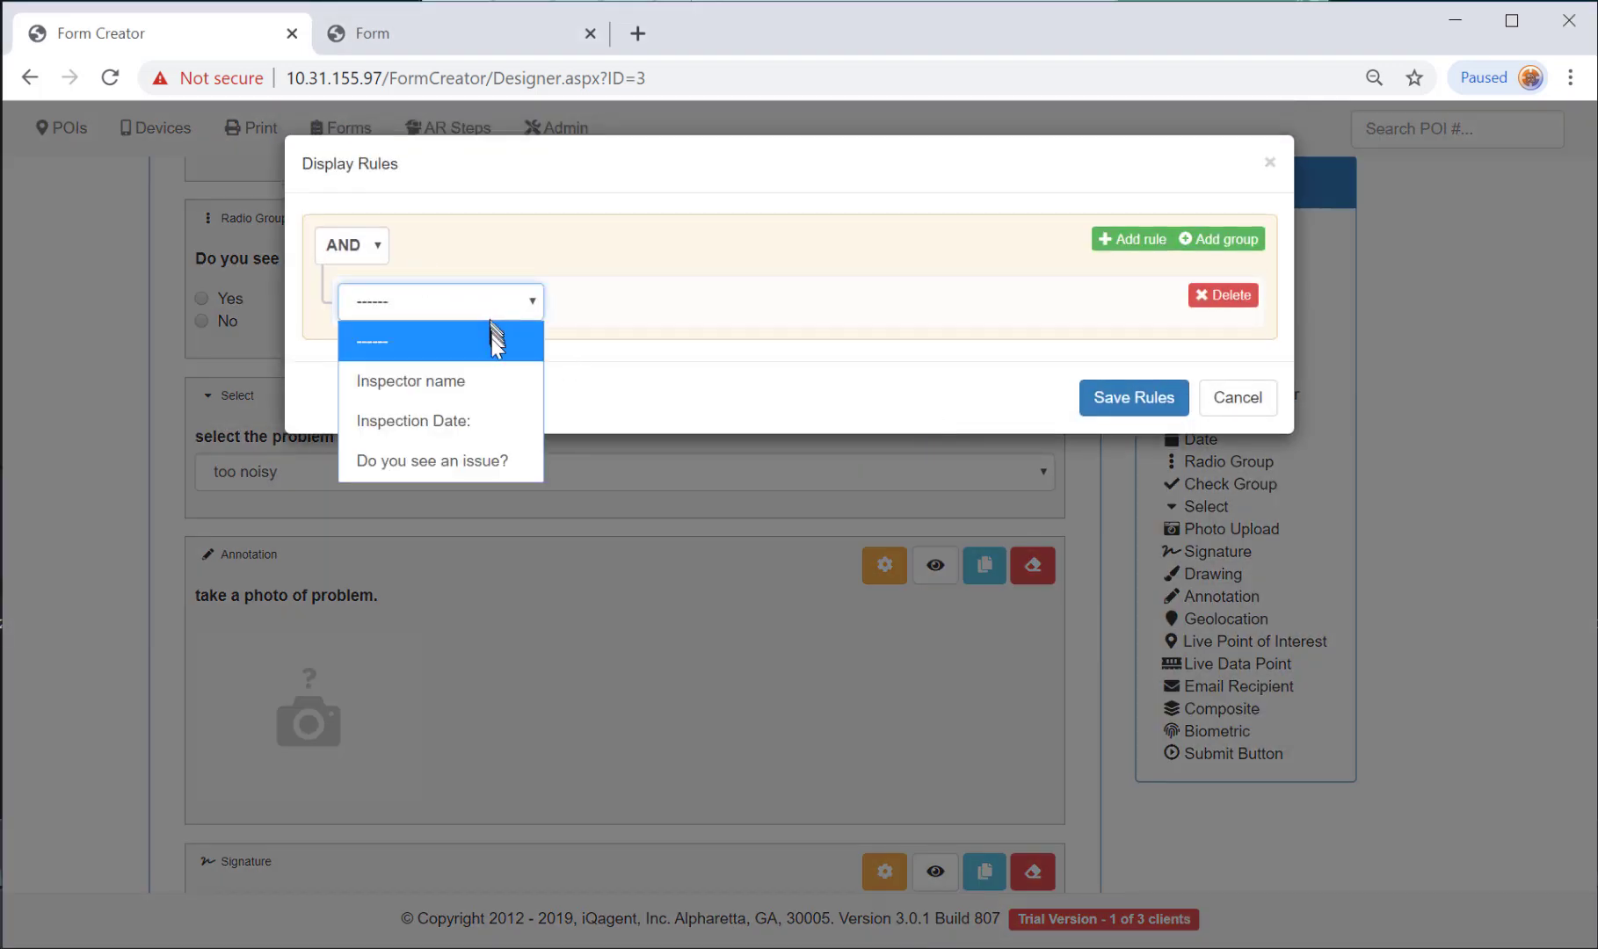
{"action": "left_click", "coordinate": [436, 461]}
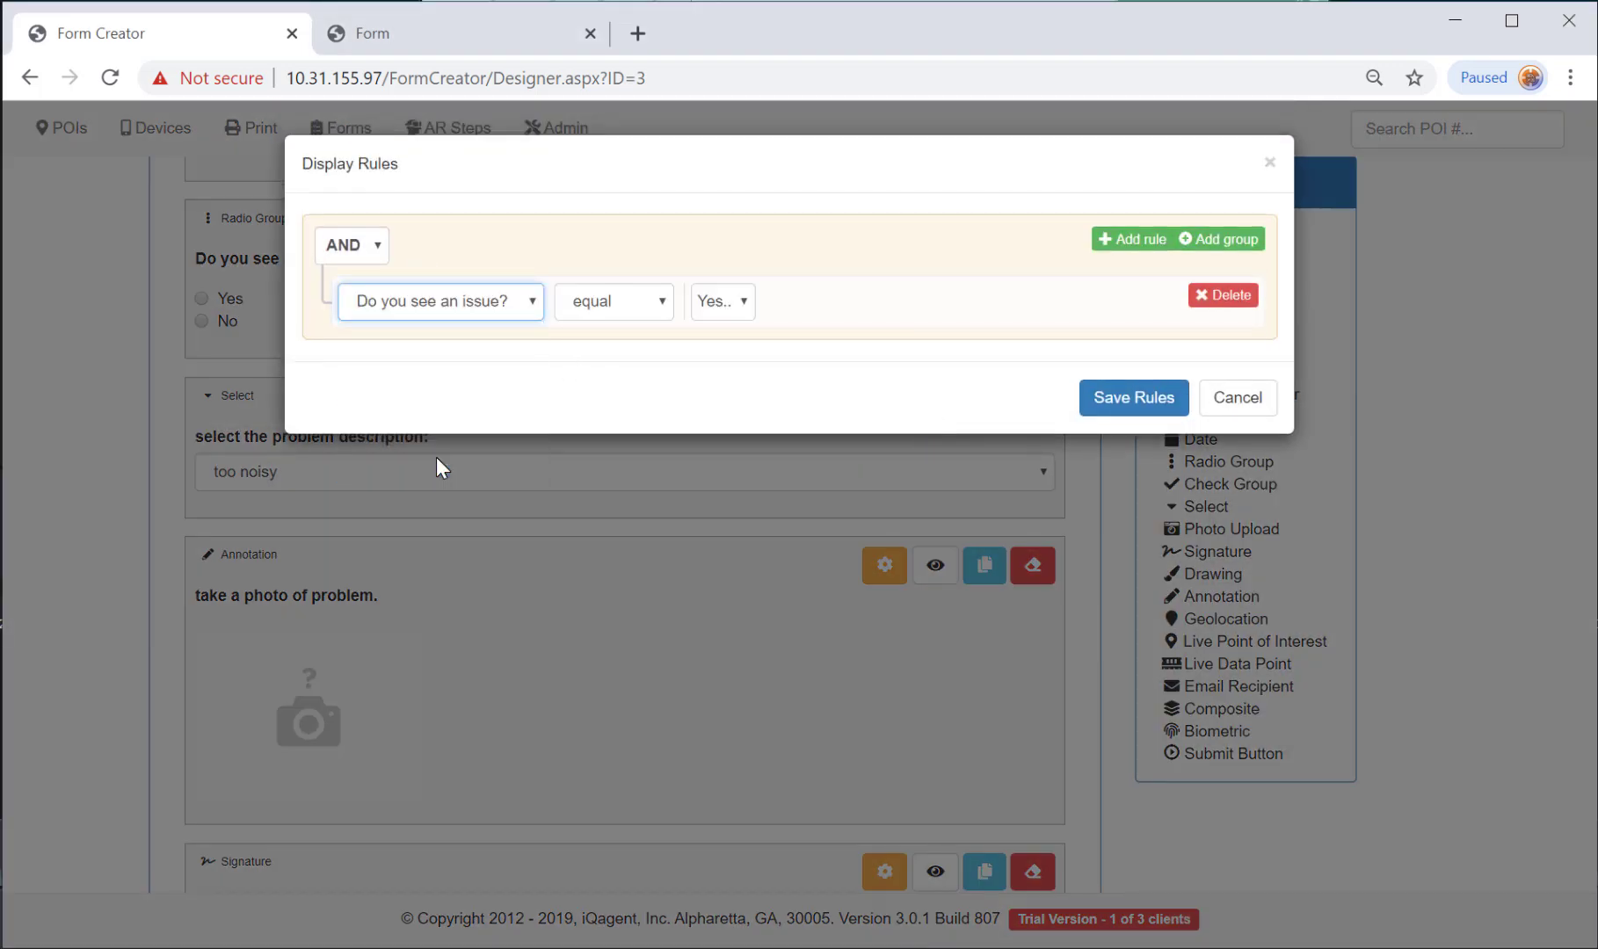
{"action": "left_click", "coordinate": [741, 303]}
{"action": "left_click", "coordinate": [742, 302]}
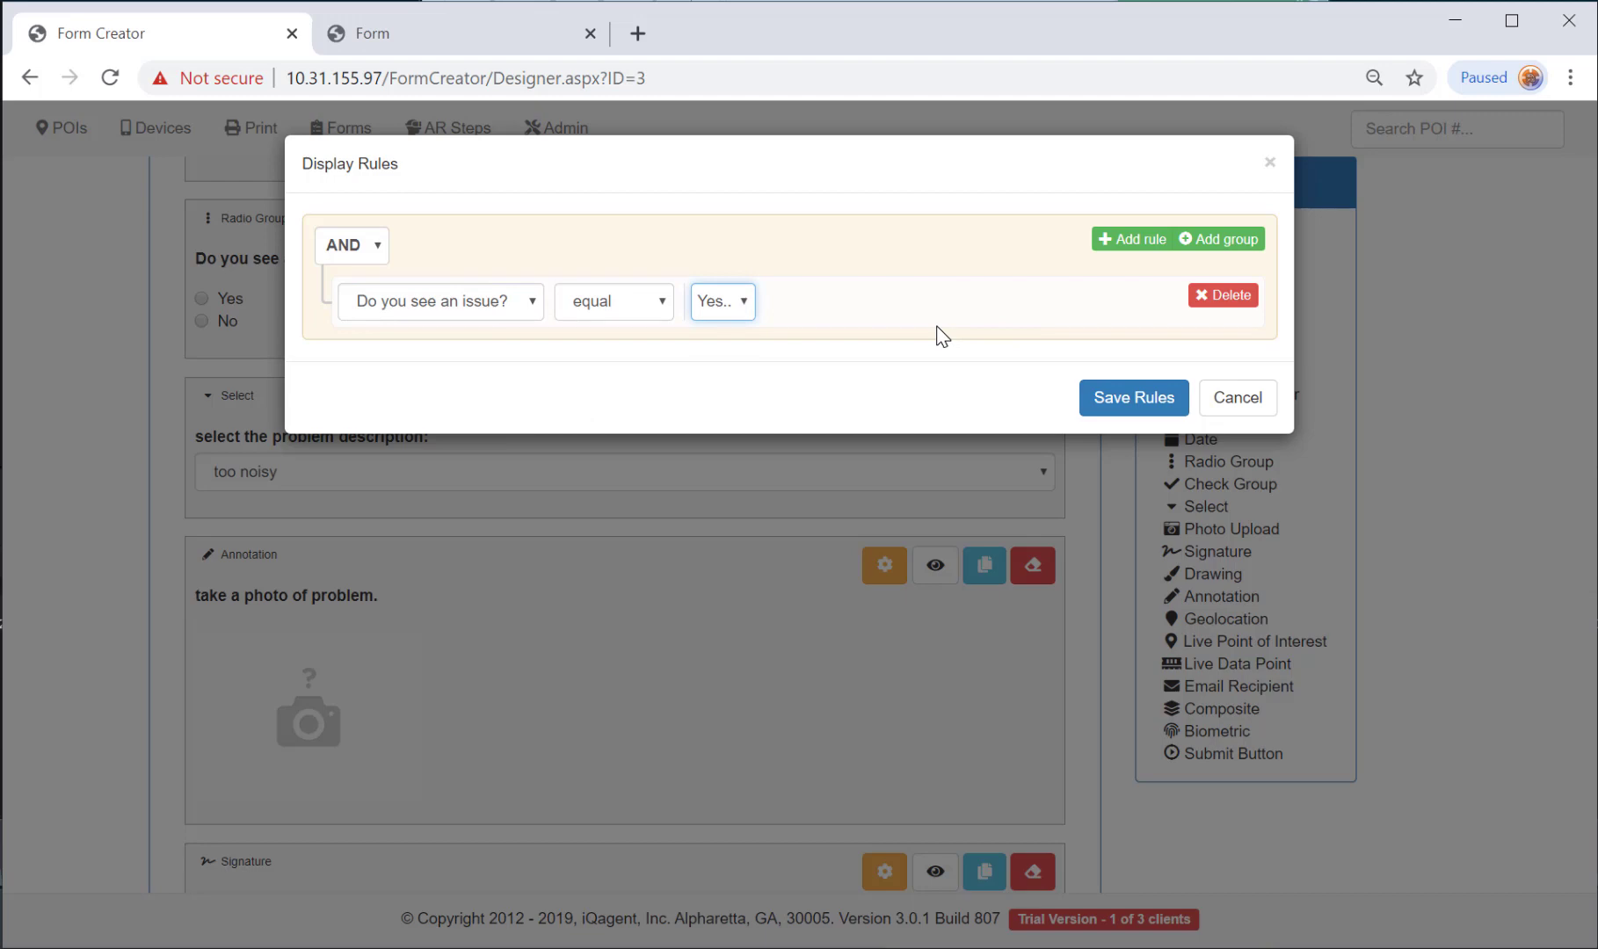
{"action": "left_click", "coordinate": [1106, 400]}
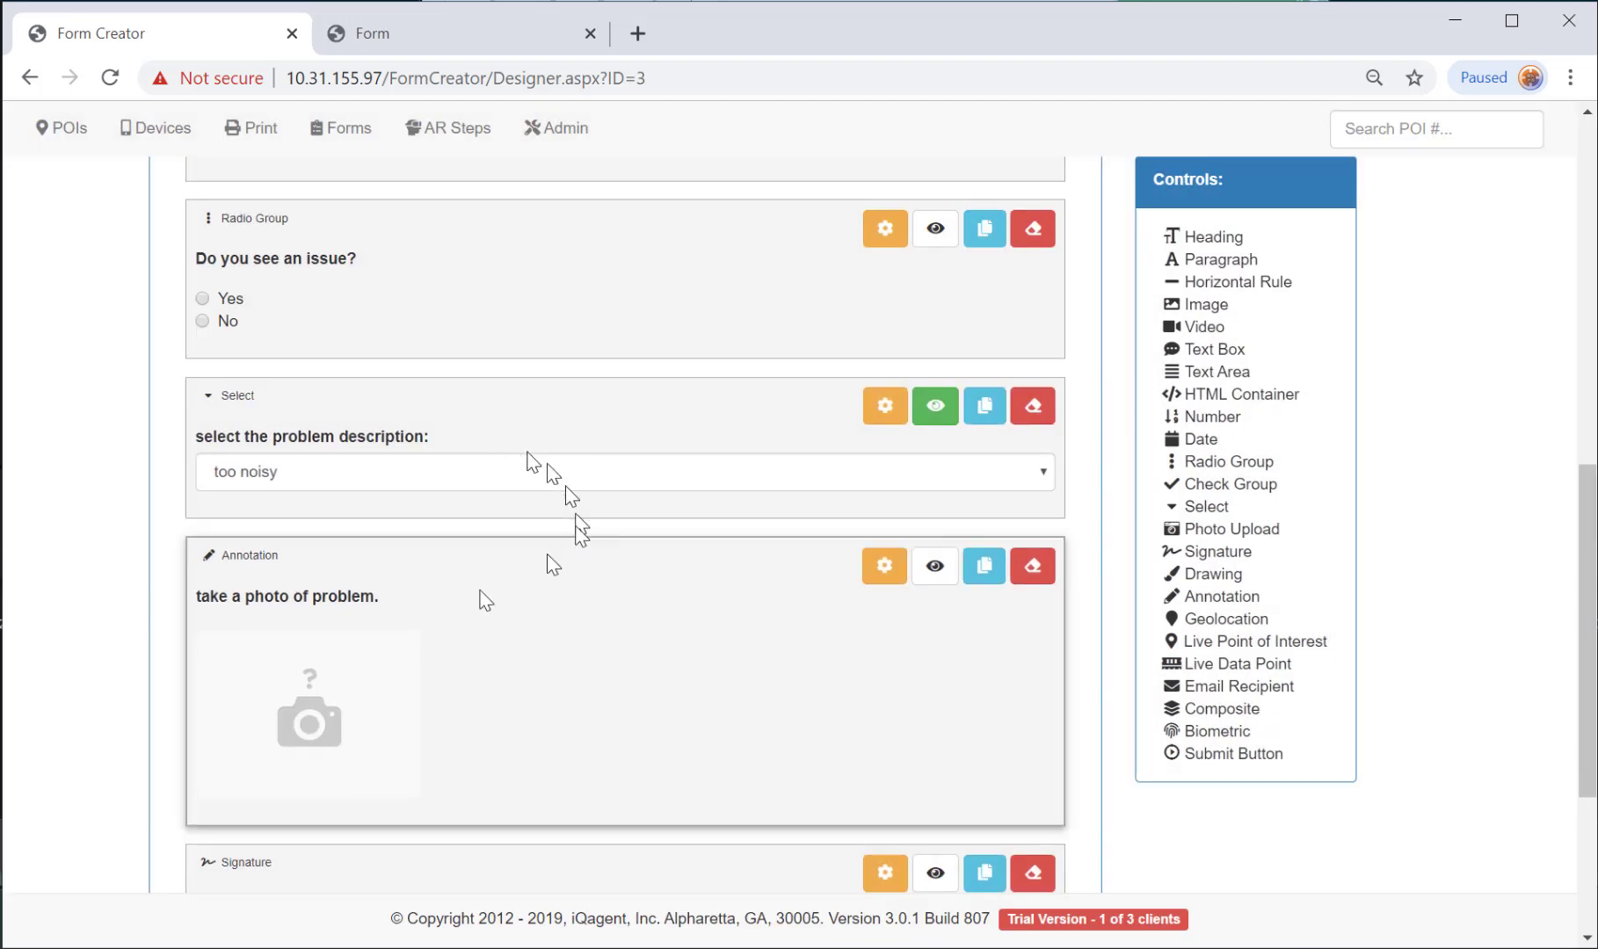
Apply the same 'Do you see an issue?' equals Yes rule to the photo annotation.
{"action": "left_click", "coordinate": [935, 569]}
{"action": "left_click", "coordinate": [546, 307]}
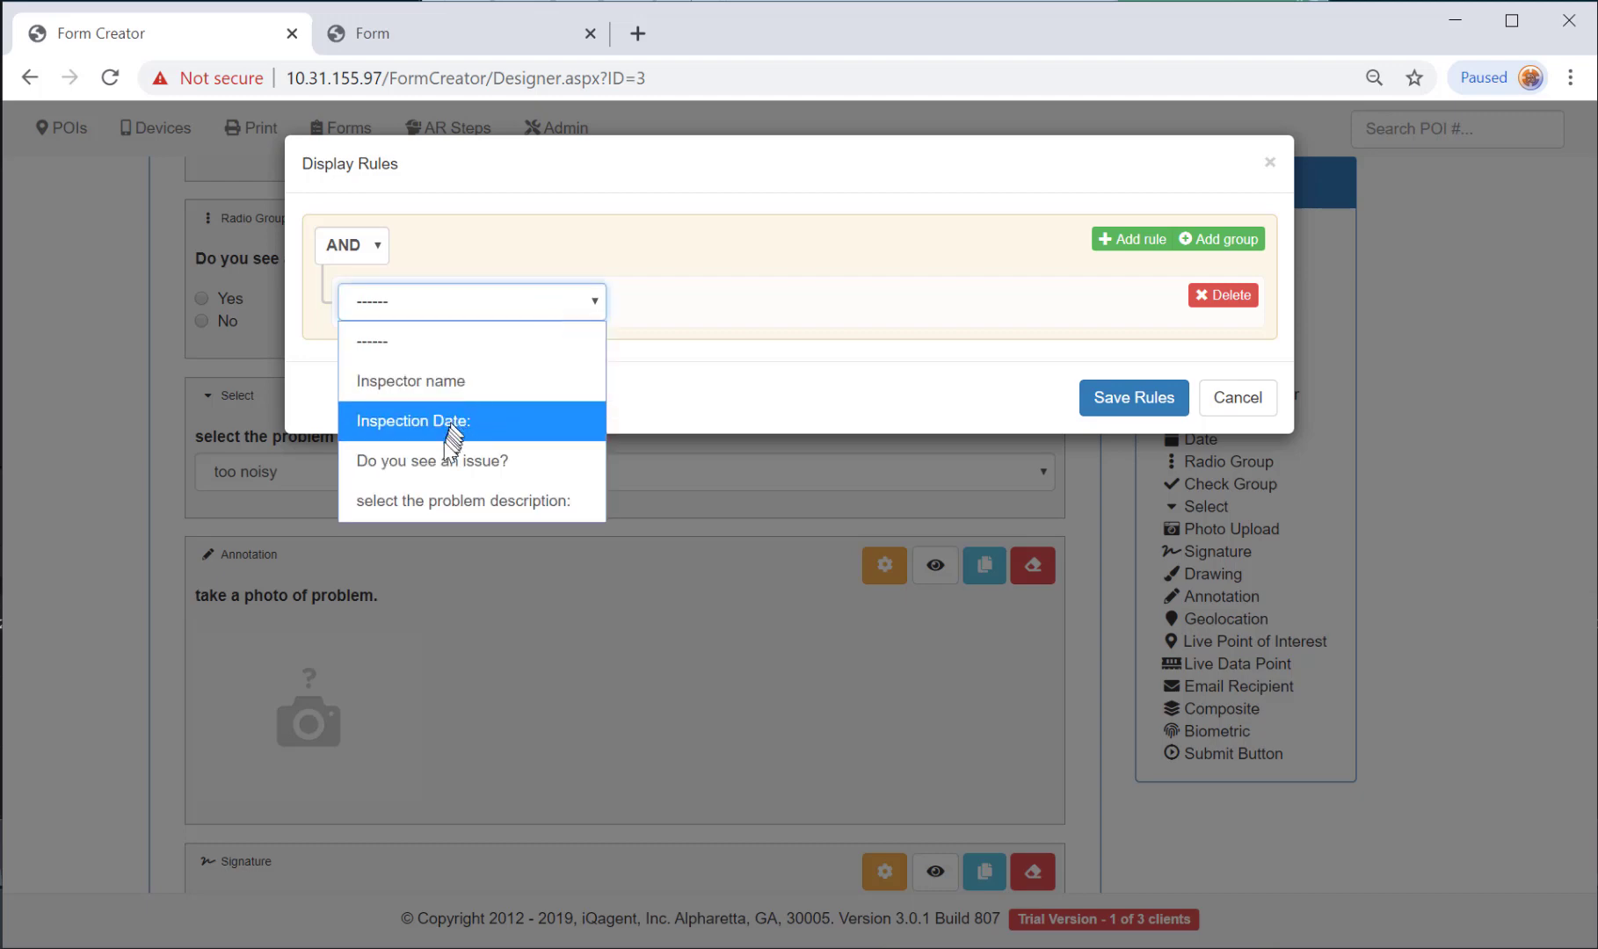
{"action": "left_click", "coordinate": [443, 459]}
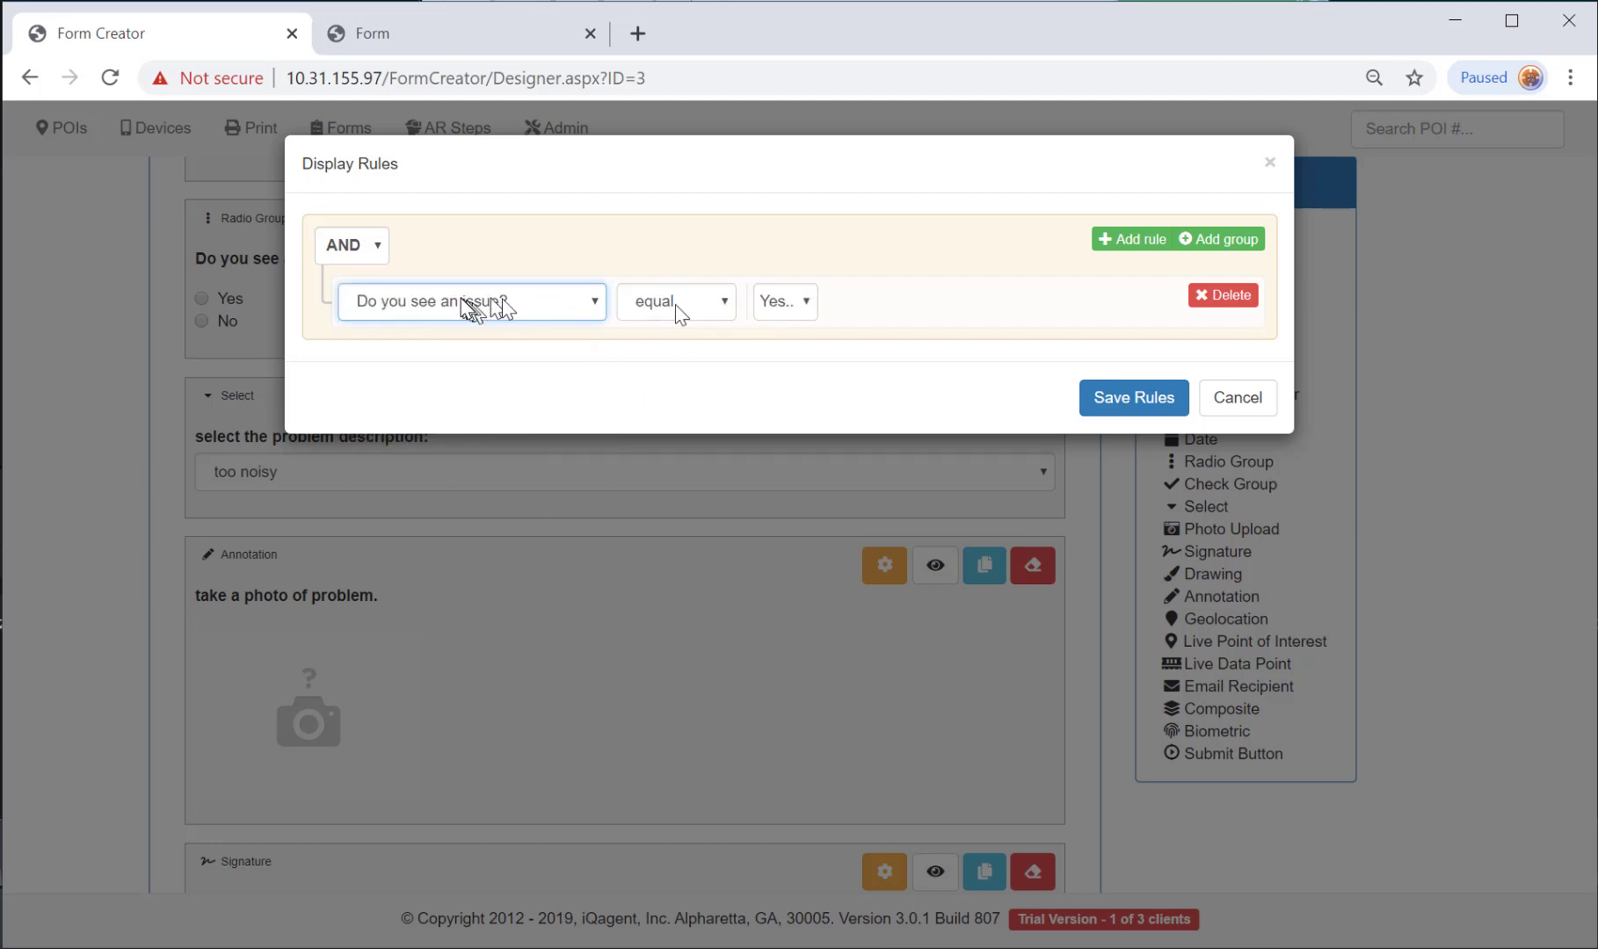
{"action": "left_click", "coordinate": [1123, 403]}
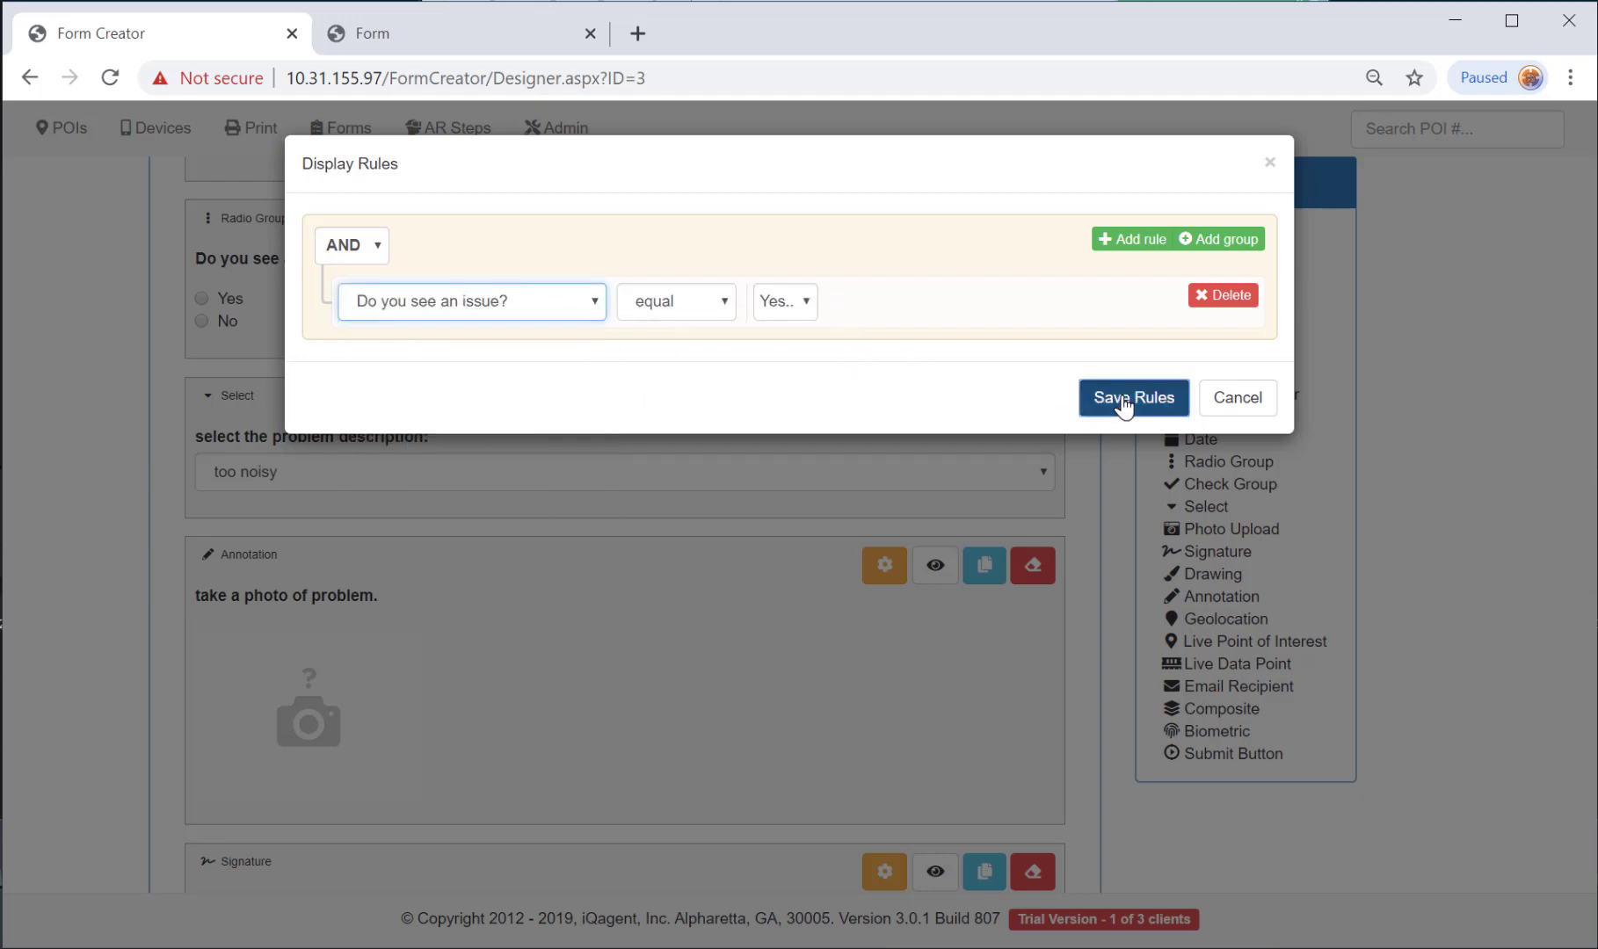
{"action": "scroll", "coordinate": [1034, 346], "scroll_direction": "up", "scroll_amount": 10}
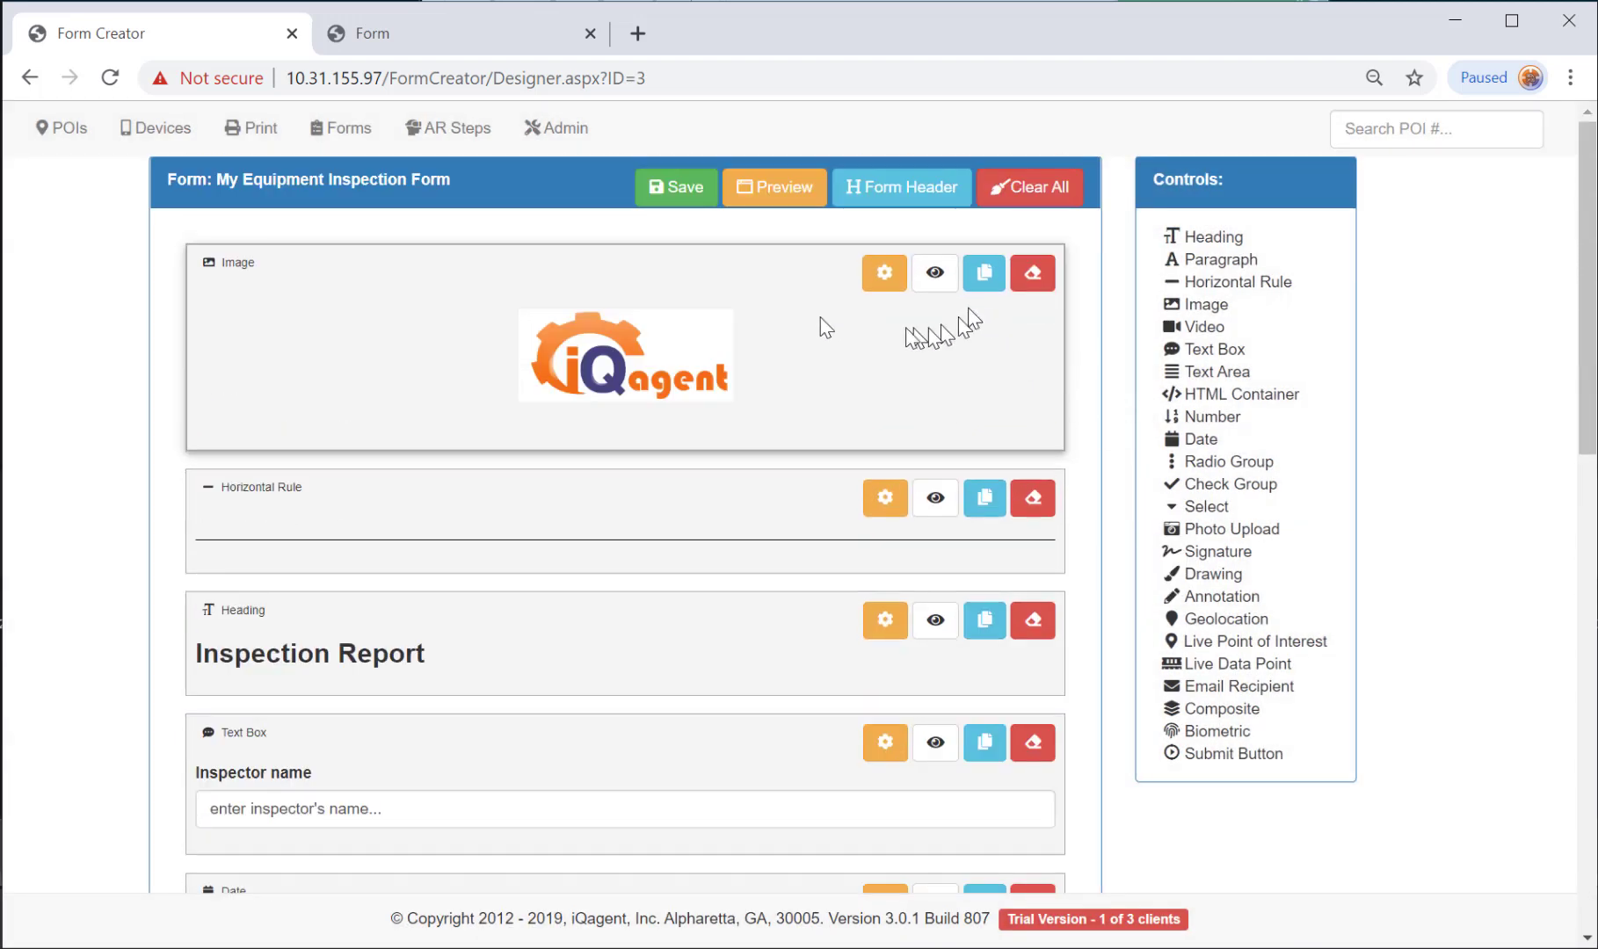
Save the form, preview it, and answer Yes then No to test the conditional questions.
{"action": "left_click", "coordinate": [675, 187]}
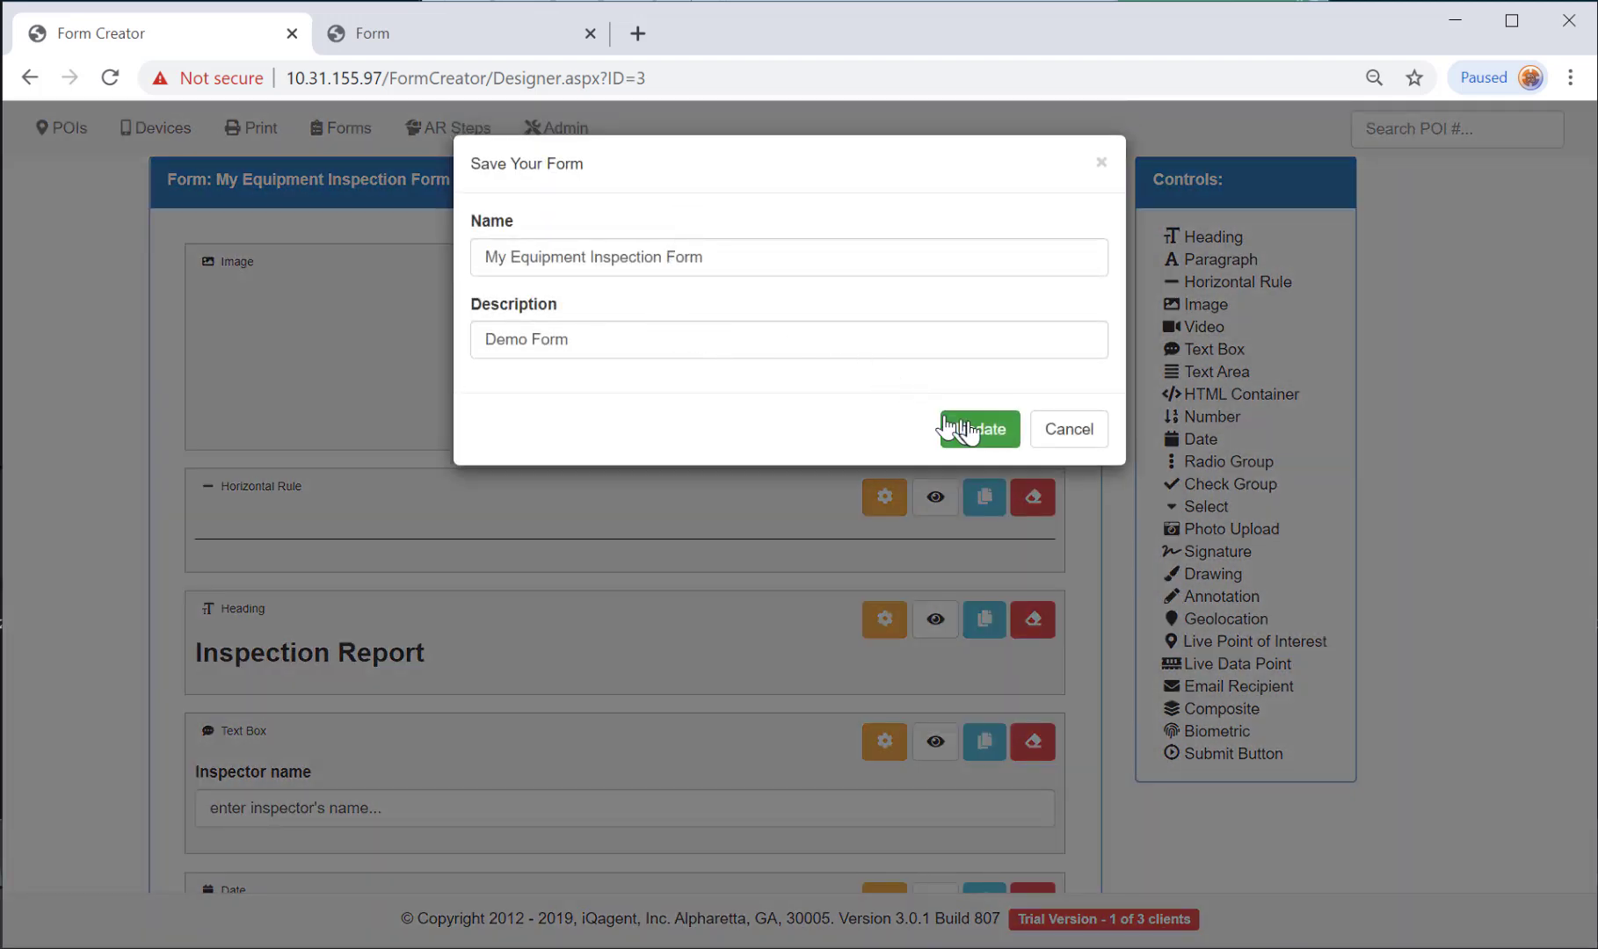
{"action": "left_click", "coordinate": [957, 425]}
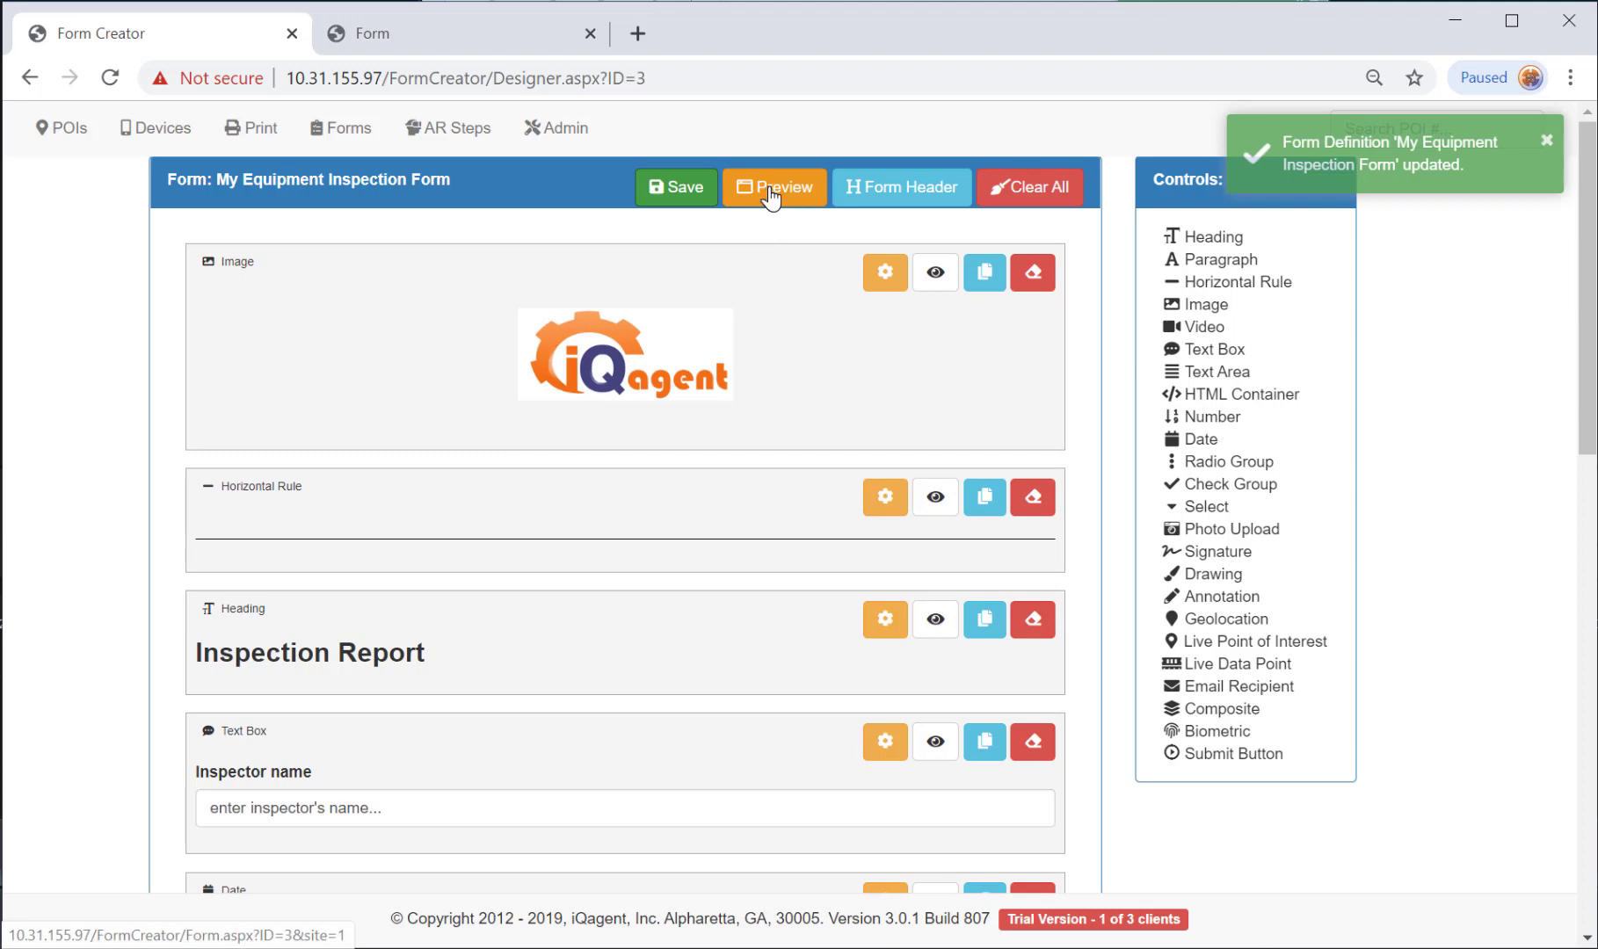
{"action": "left_click", "coordinate": [769, 195]}
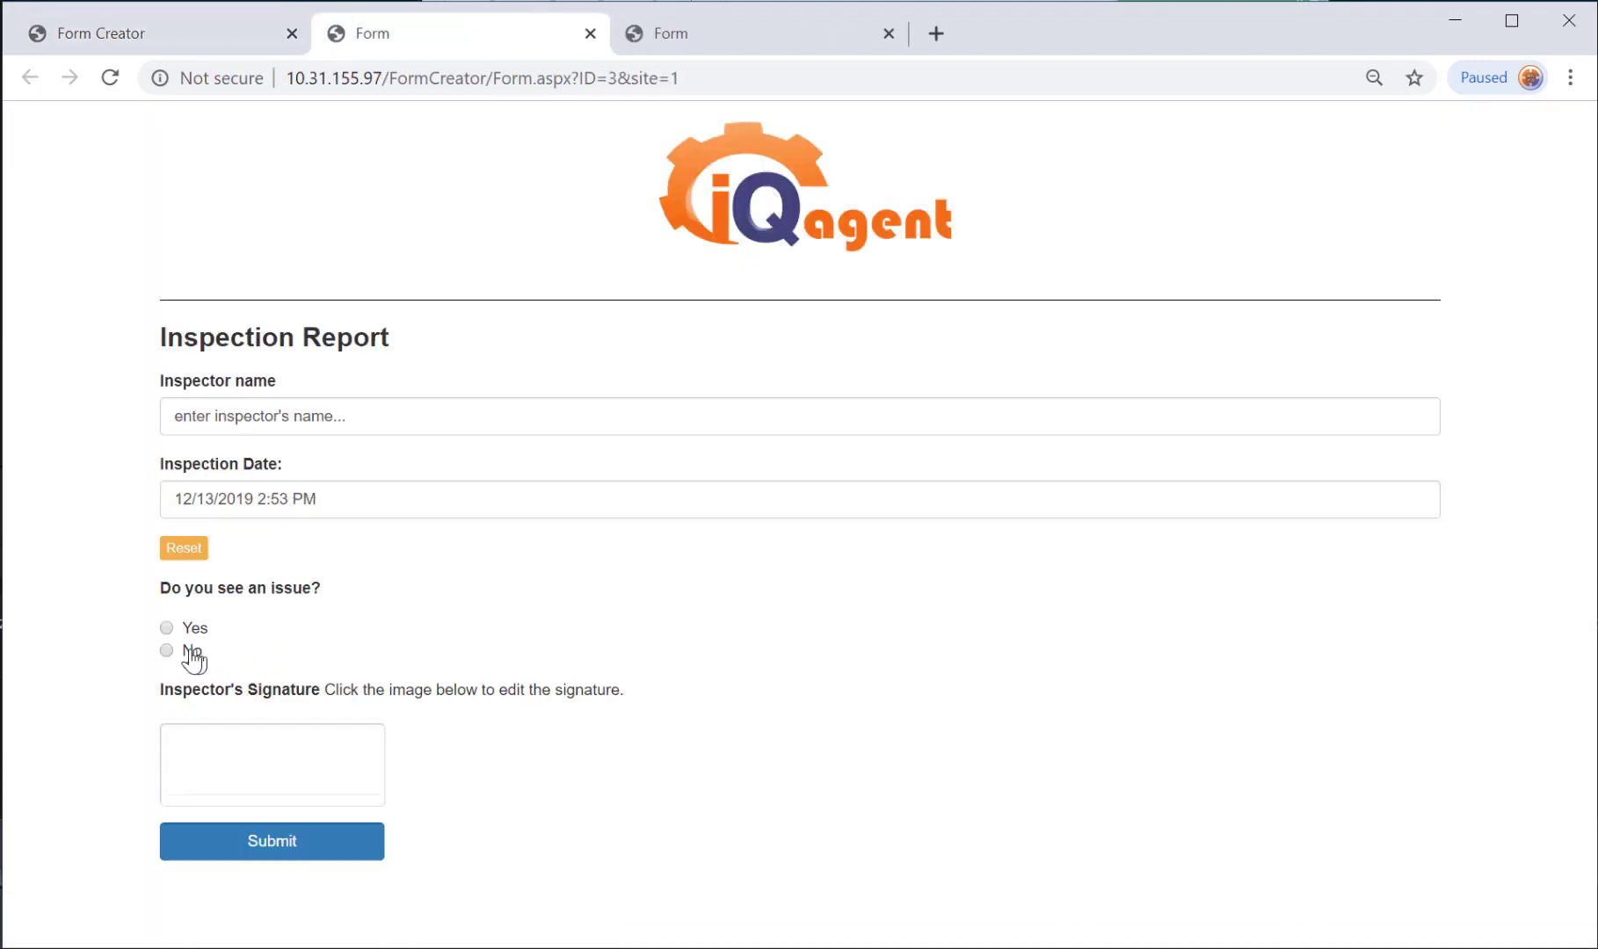
{"action": "left_click", "coordinate": [167, 630]}
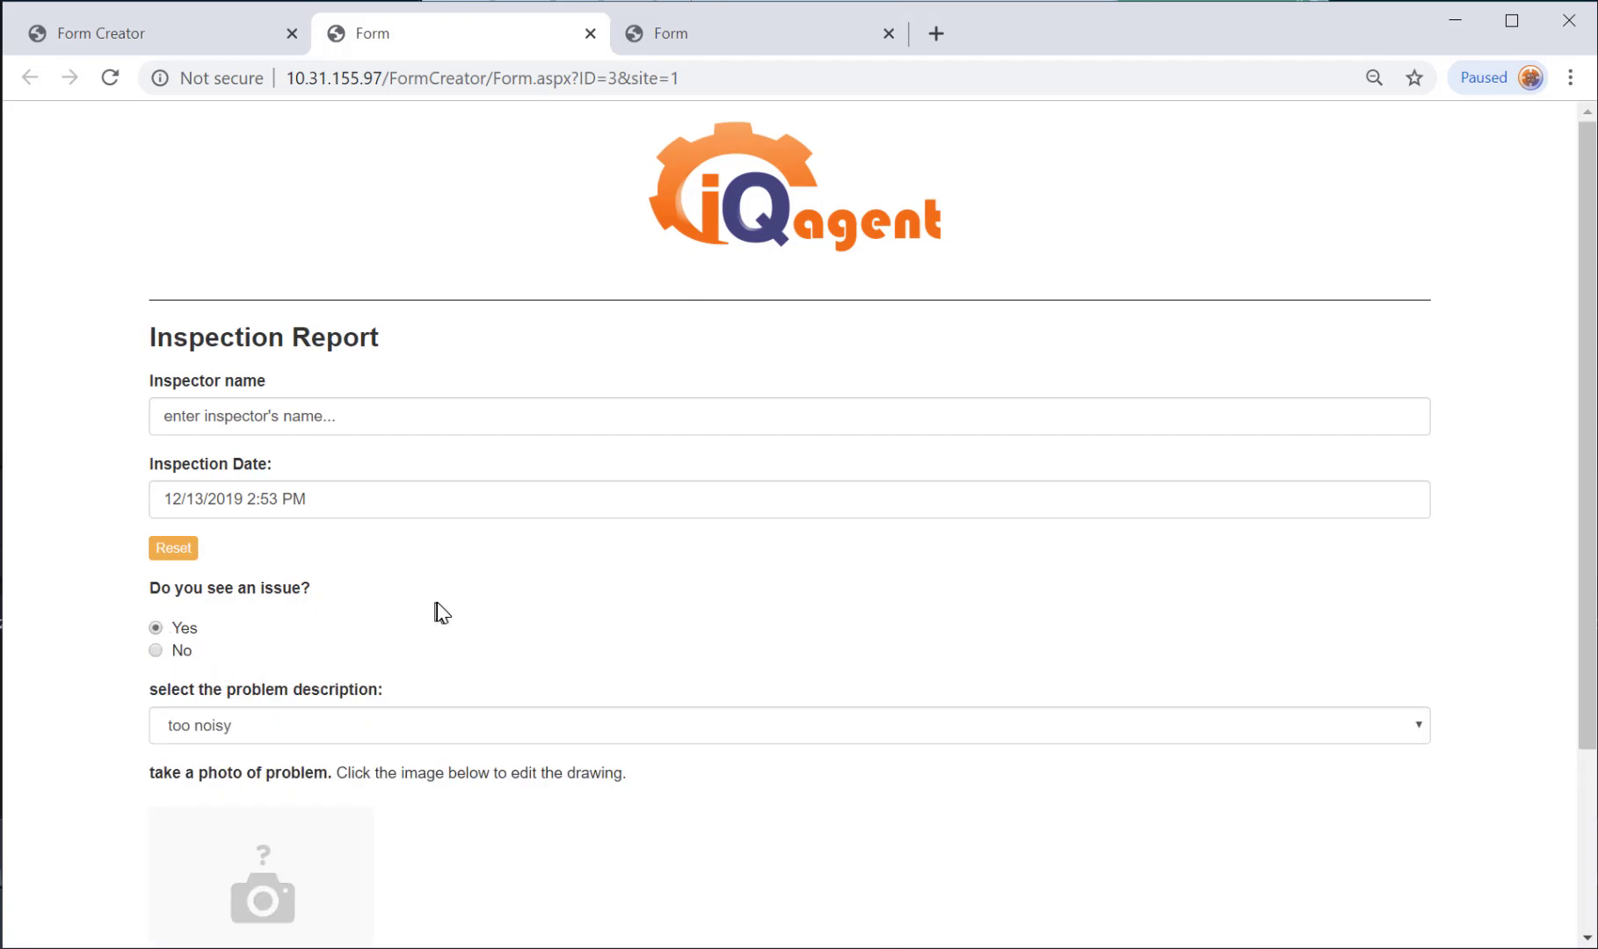
{"action": "scroll", "coordinate": [439, 610], "scroll_direction": "down", "scroll_amount": 3}
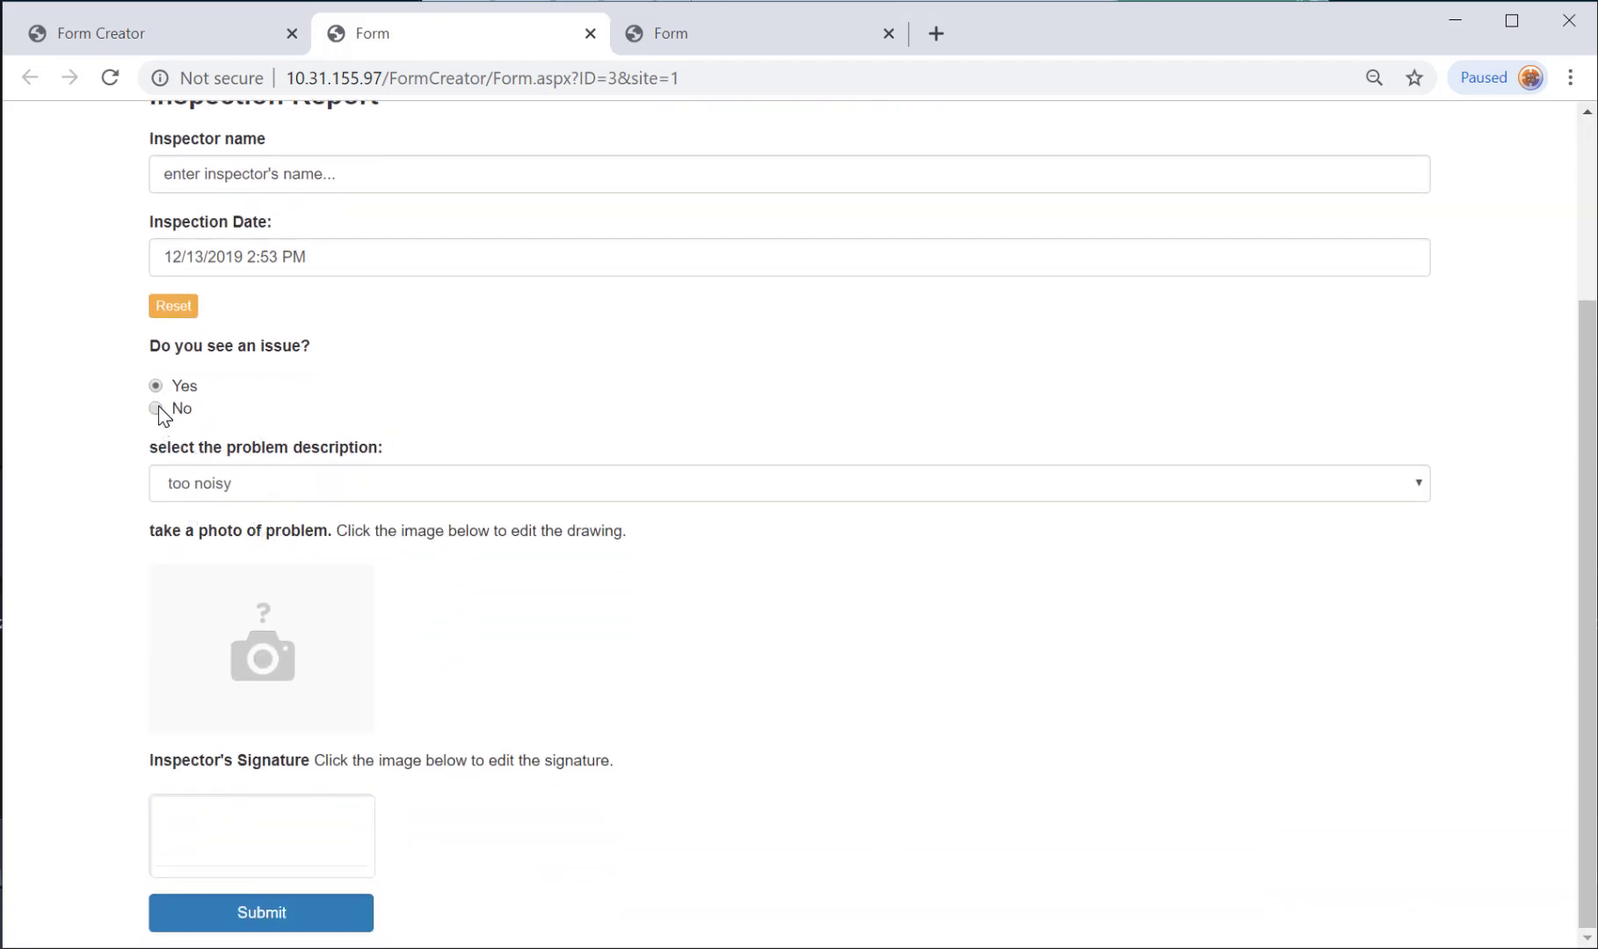
{"action": "left_click", "coordinate": [157, 408]}
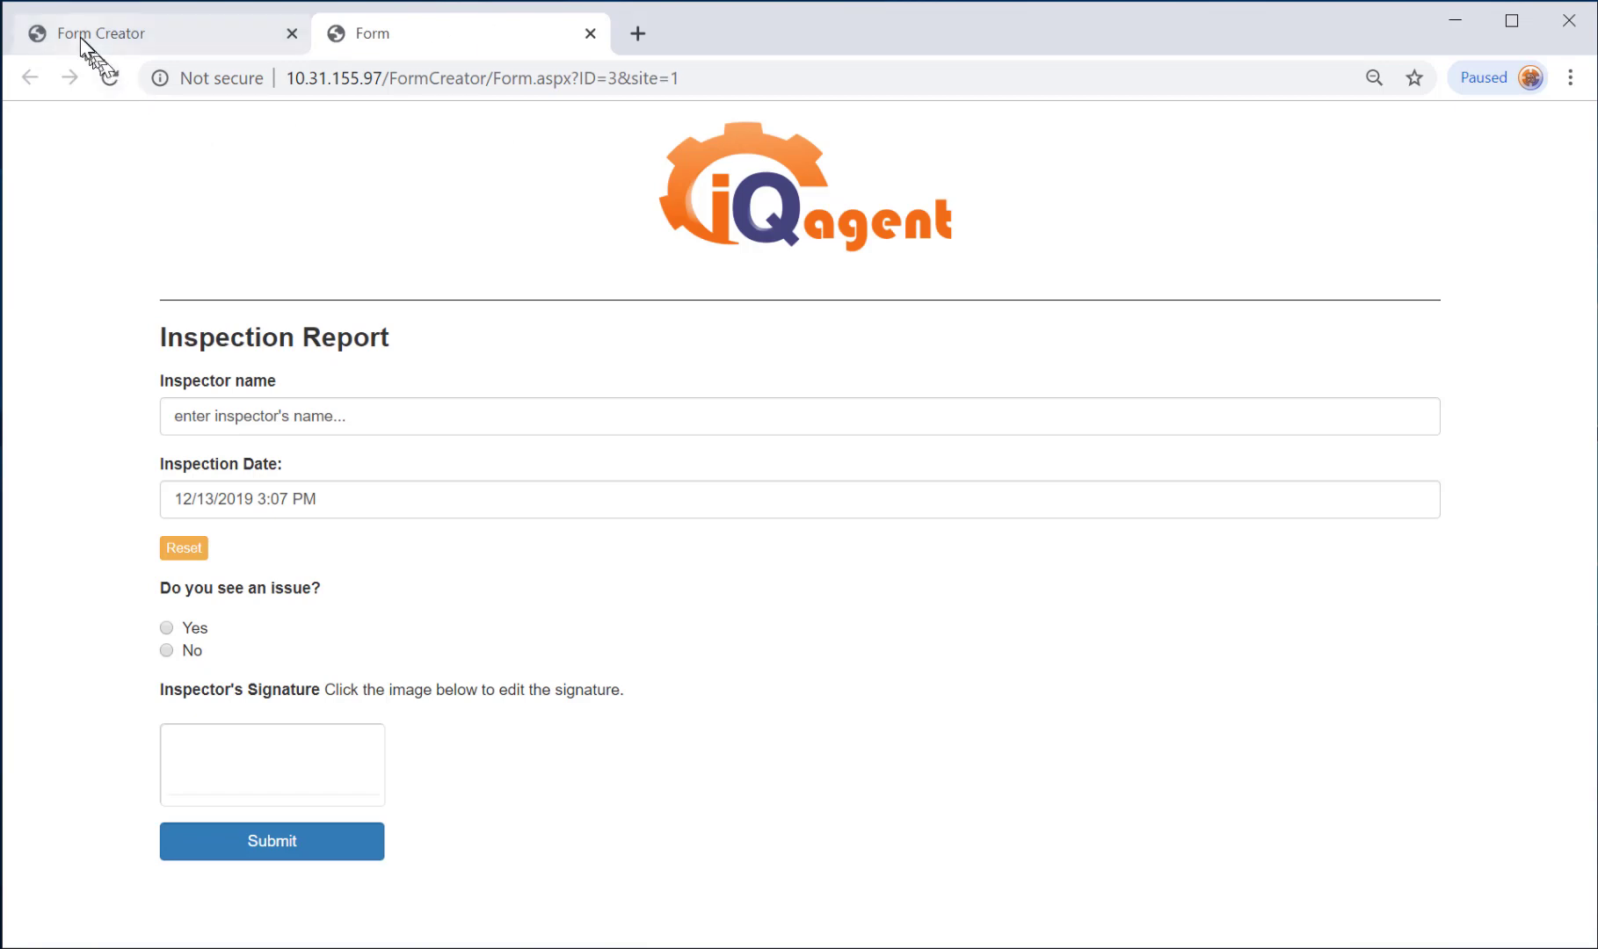
Leave the designer and open Motor 4 under Production in Points of Interest.
{"action": "left_click", "coordinate": [80, 37]}
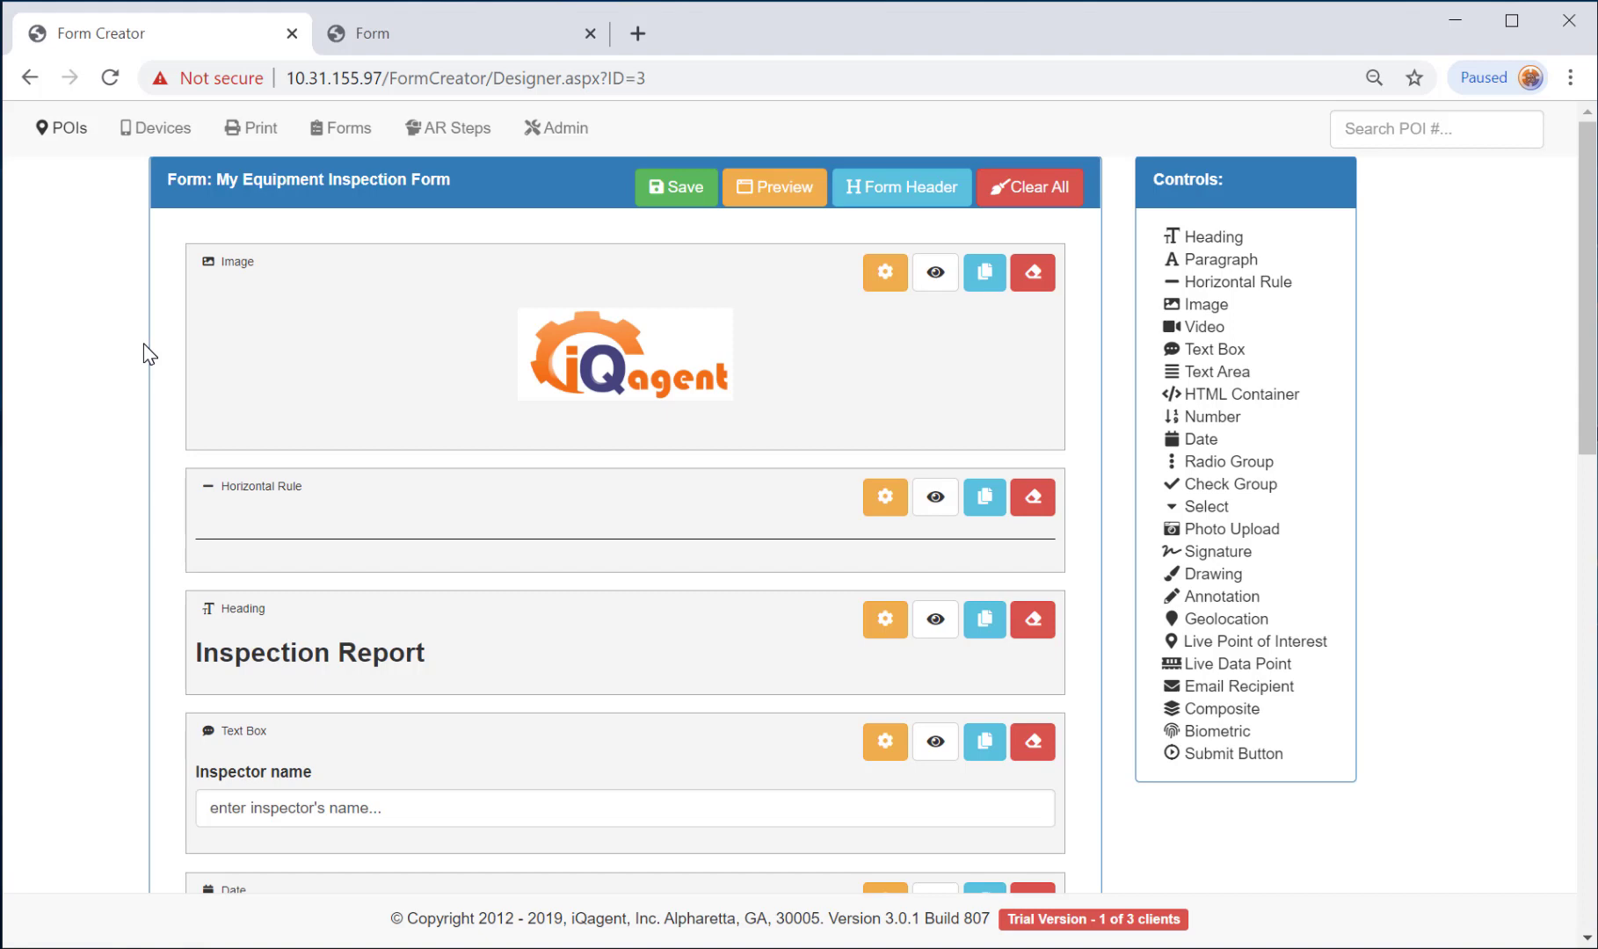
{"action": "left_click", "coordinate": [73, 134]}
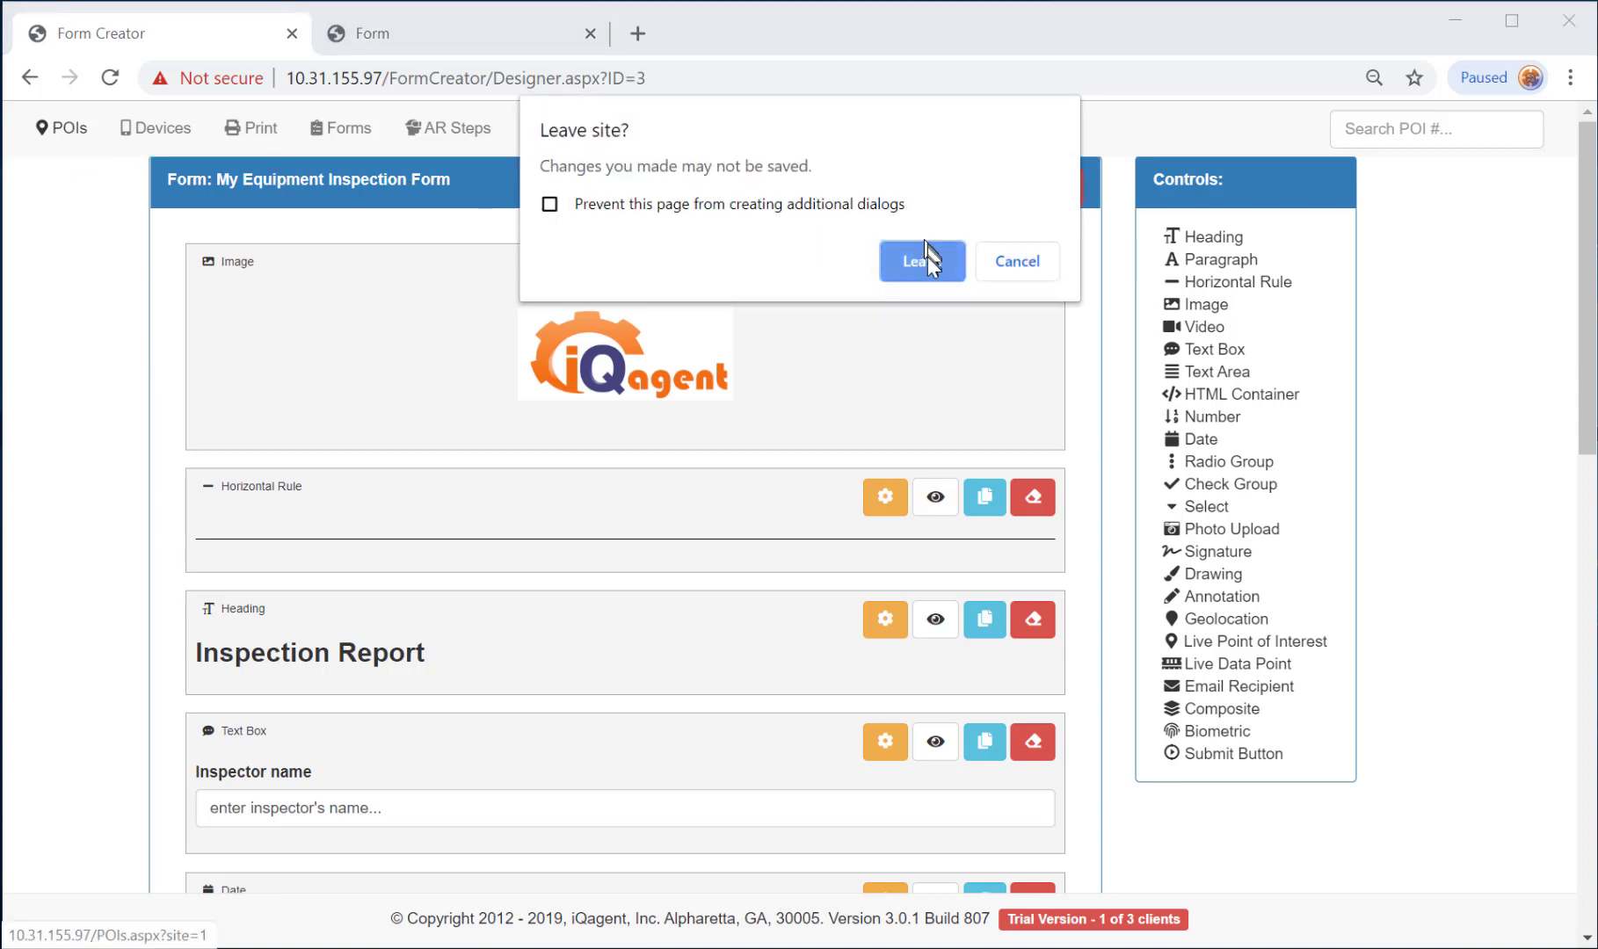
{"action": "left_click", "coordinate": [925, 258]}
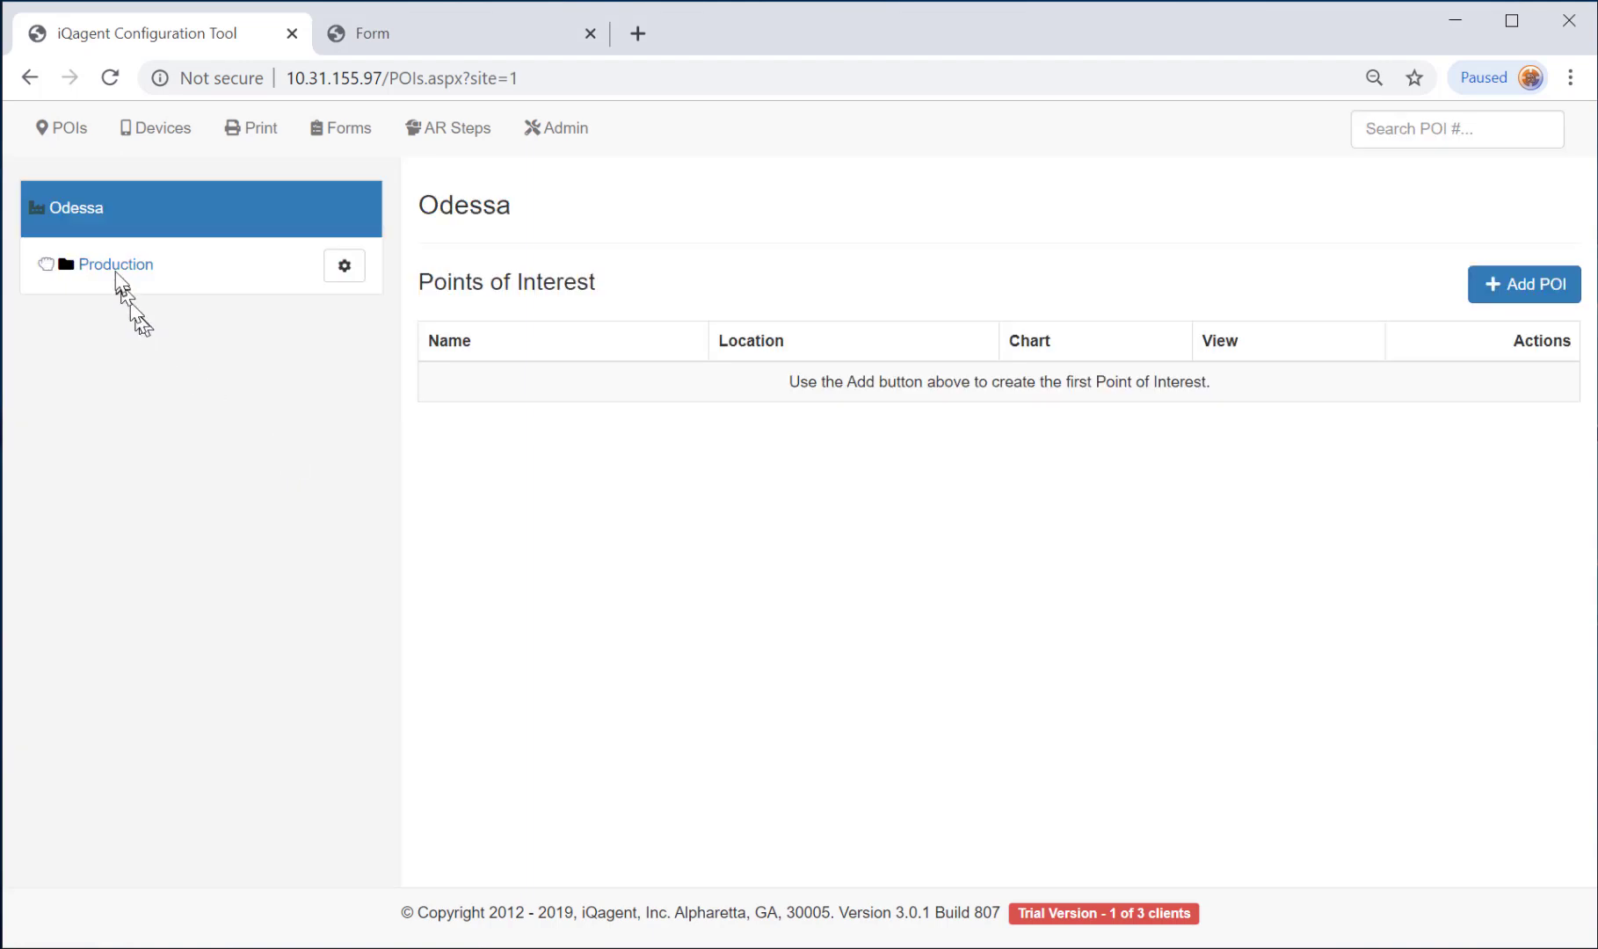
{"action": "left_click", "coordinate": [115, 268]}
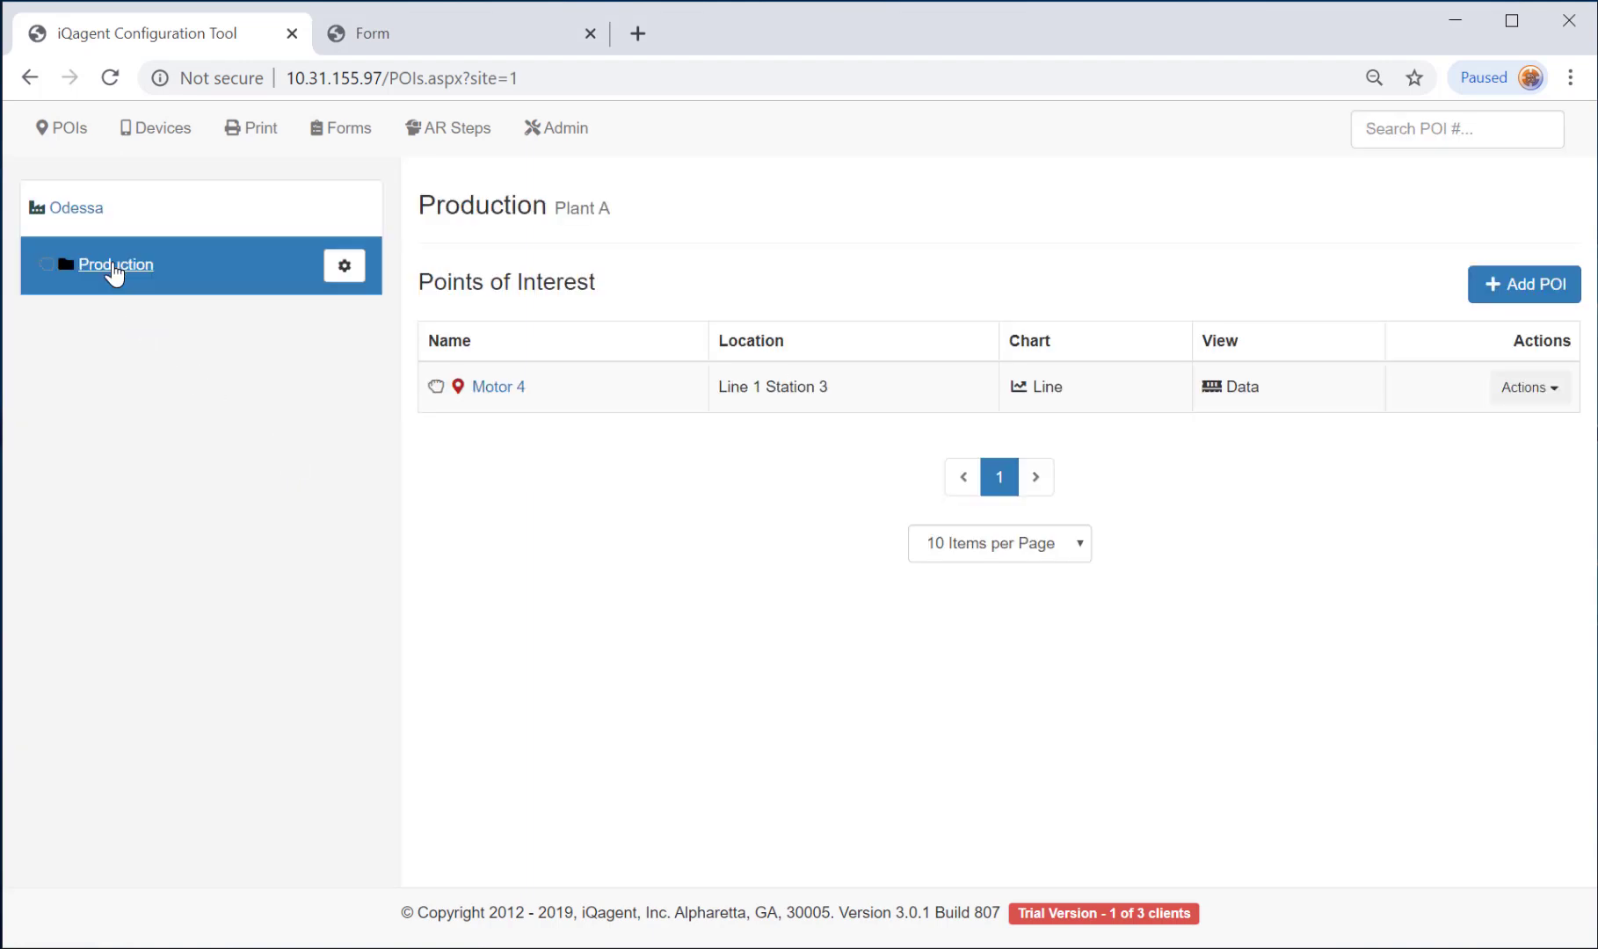
{"action": "left_click", "coordinate": [485, 391]}
{"action": "scroll", "coordinate": [804, 480], "scroll_direction": "down", "scroll_amount": 4}
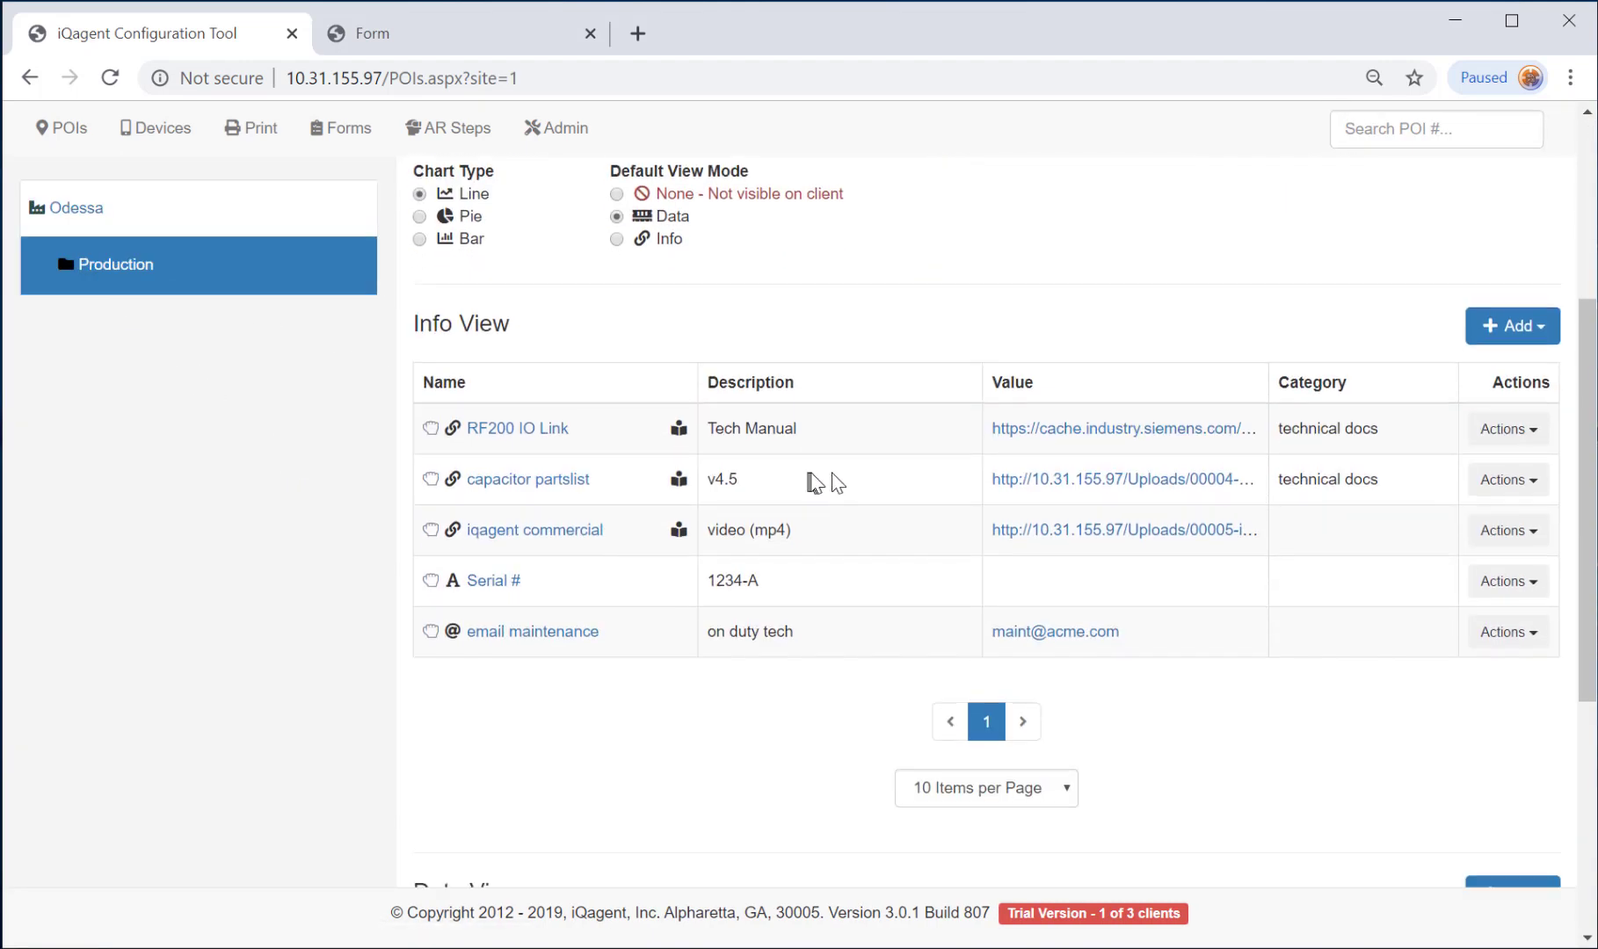
Add a Form info entry to Motor 4 using My Equipment Inspection Form.
{"action": "left_click", "coordinate": [1493, 351]}
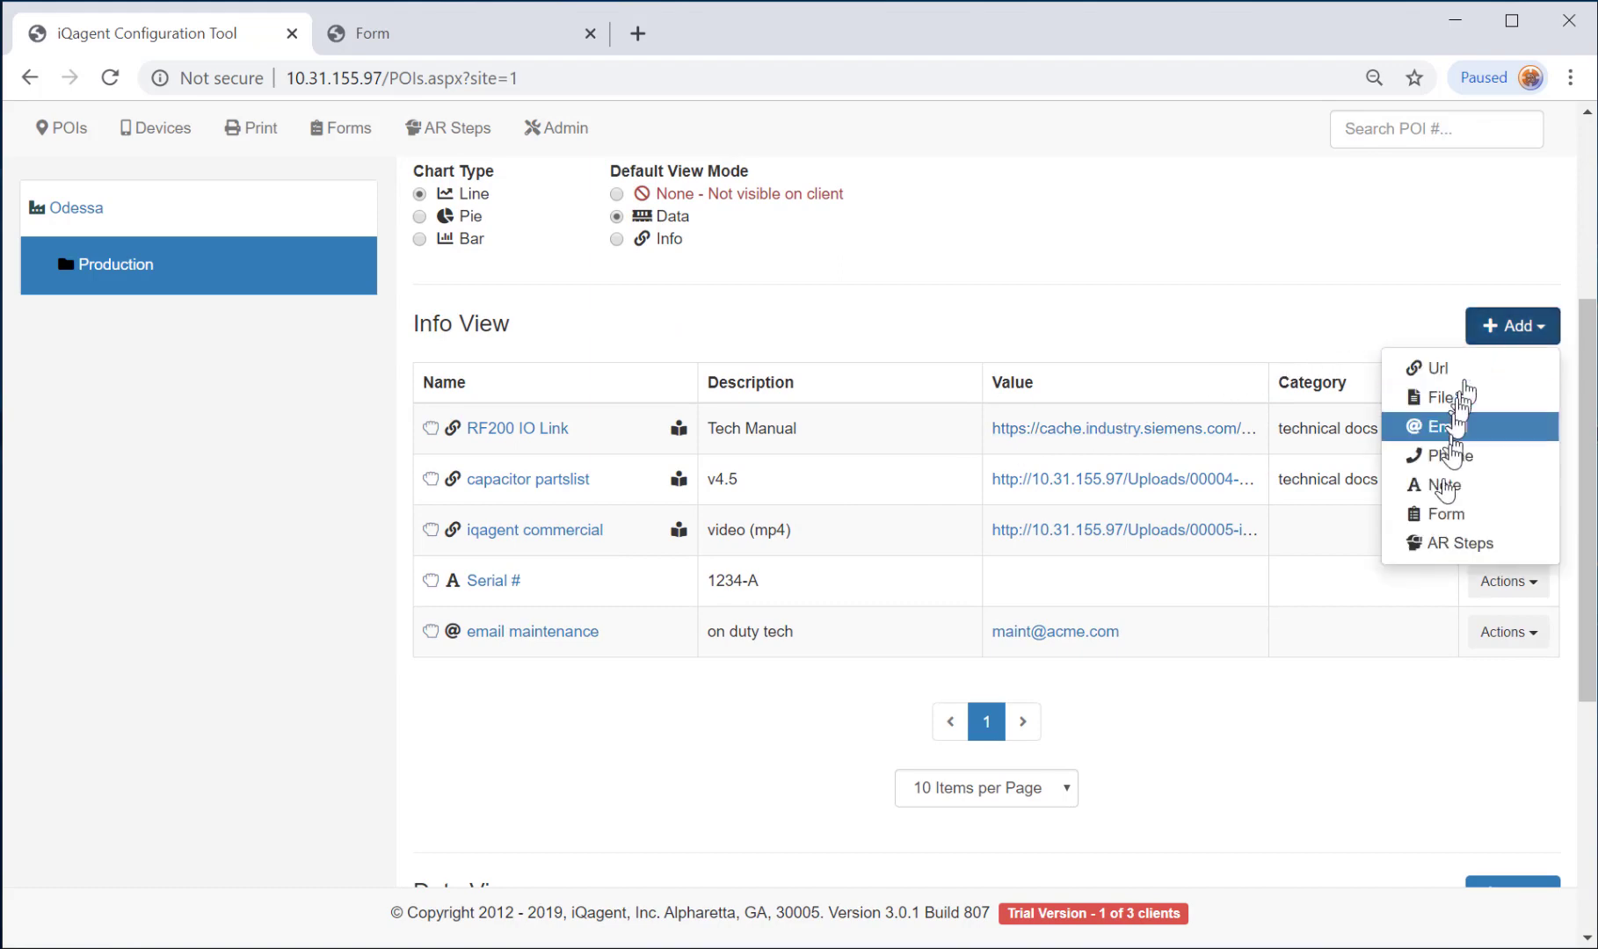
{"action": "left_click", "coordinate": [1442, 517]}
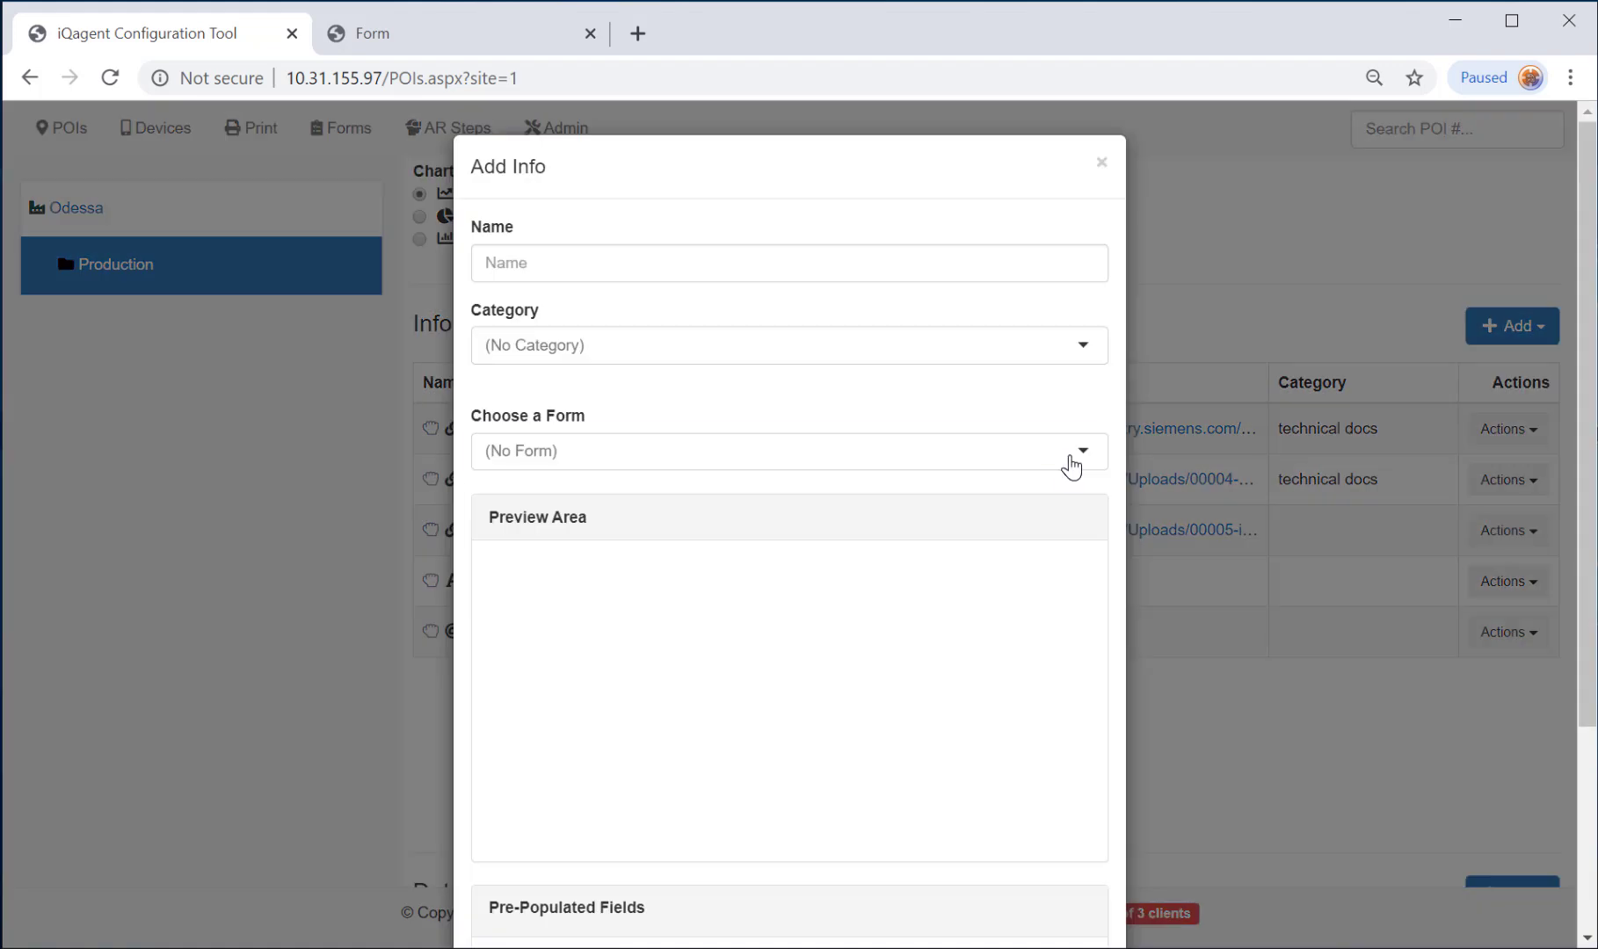
{"action": "left_click", "coordinate": [1068, 454]}
{"action": "left_click", "coordinate": [549, 526]}
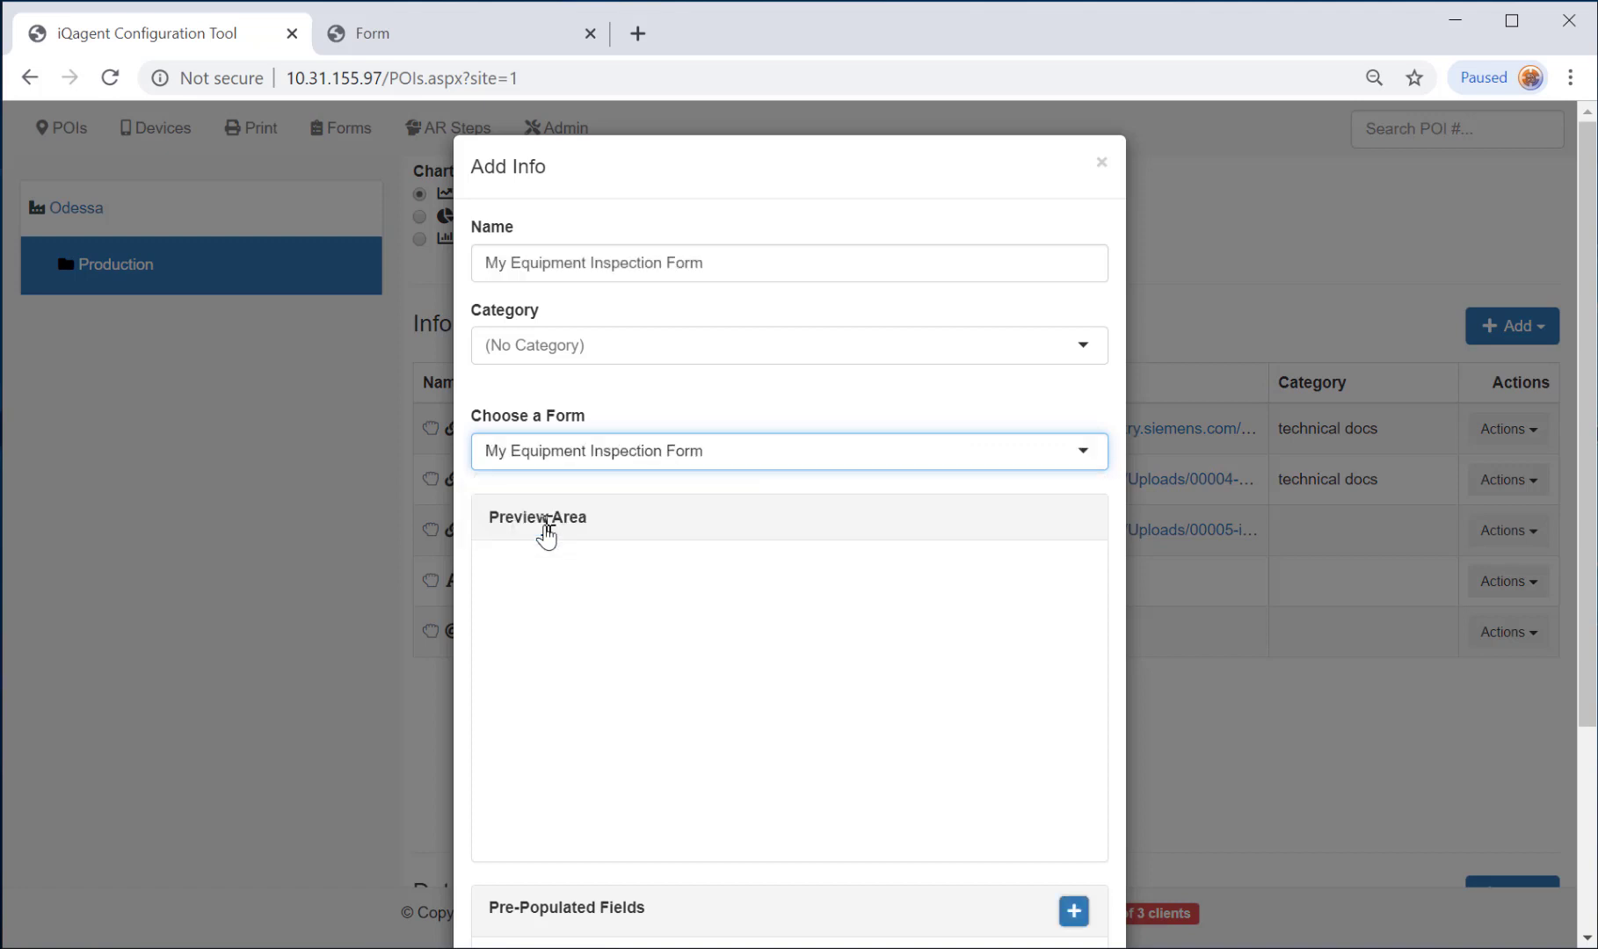
{"action": "scroll", "coordinate": [861, 780], "scroll_direction": "down", "scroll_amount": 1}
{"action": "scroll", "coordinate": [857, 765], "scroll_direction": "down", "scroll_amount": 1}
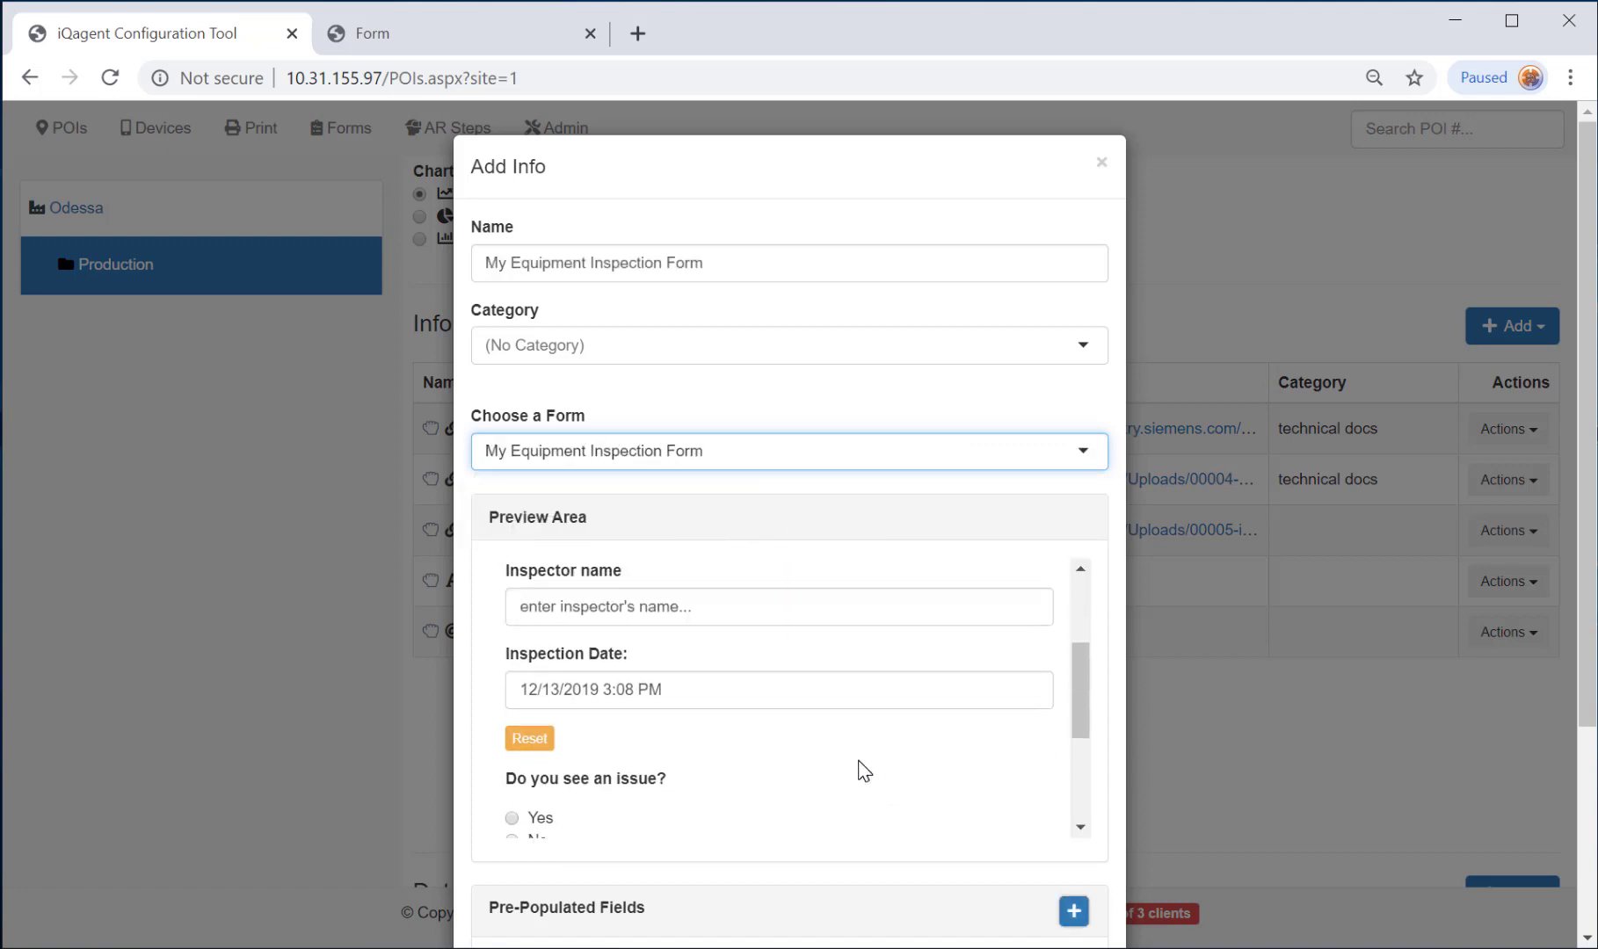
{"action": "scroll", "coordinate": [879, 765], "scroll_direction": "up", "scroll_amount": 1}
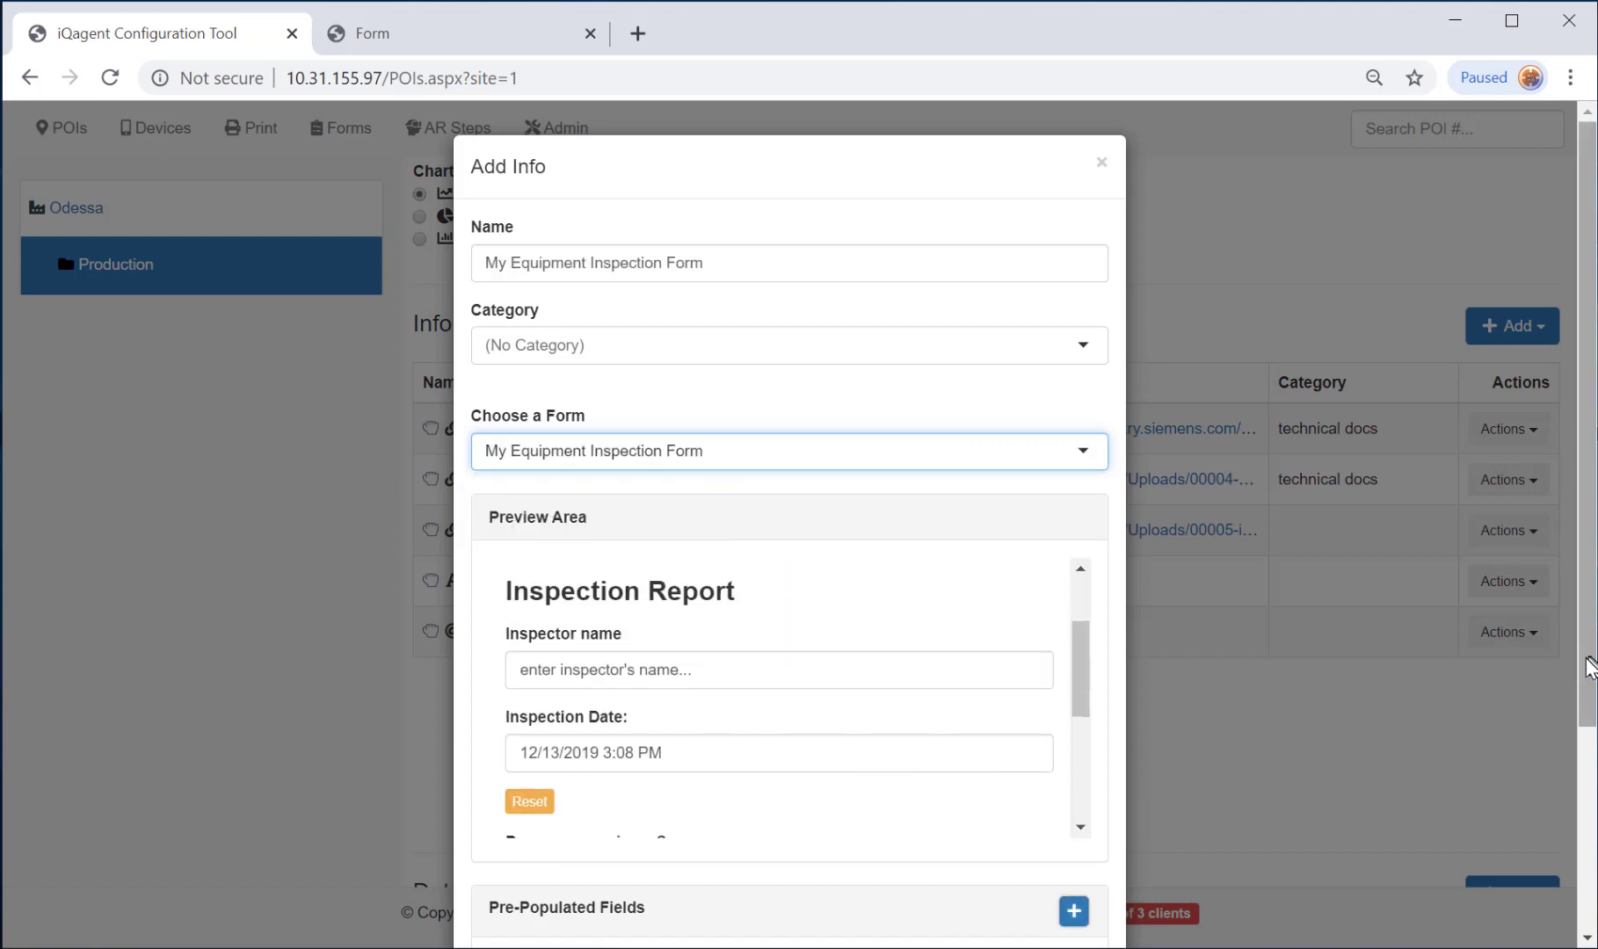
{"action": "scroll", "coordinate": [1580, 668], "scroll_direction": "down", "scroll_amount": 3}
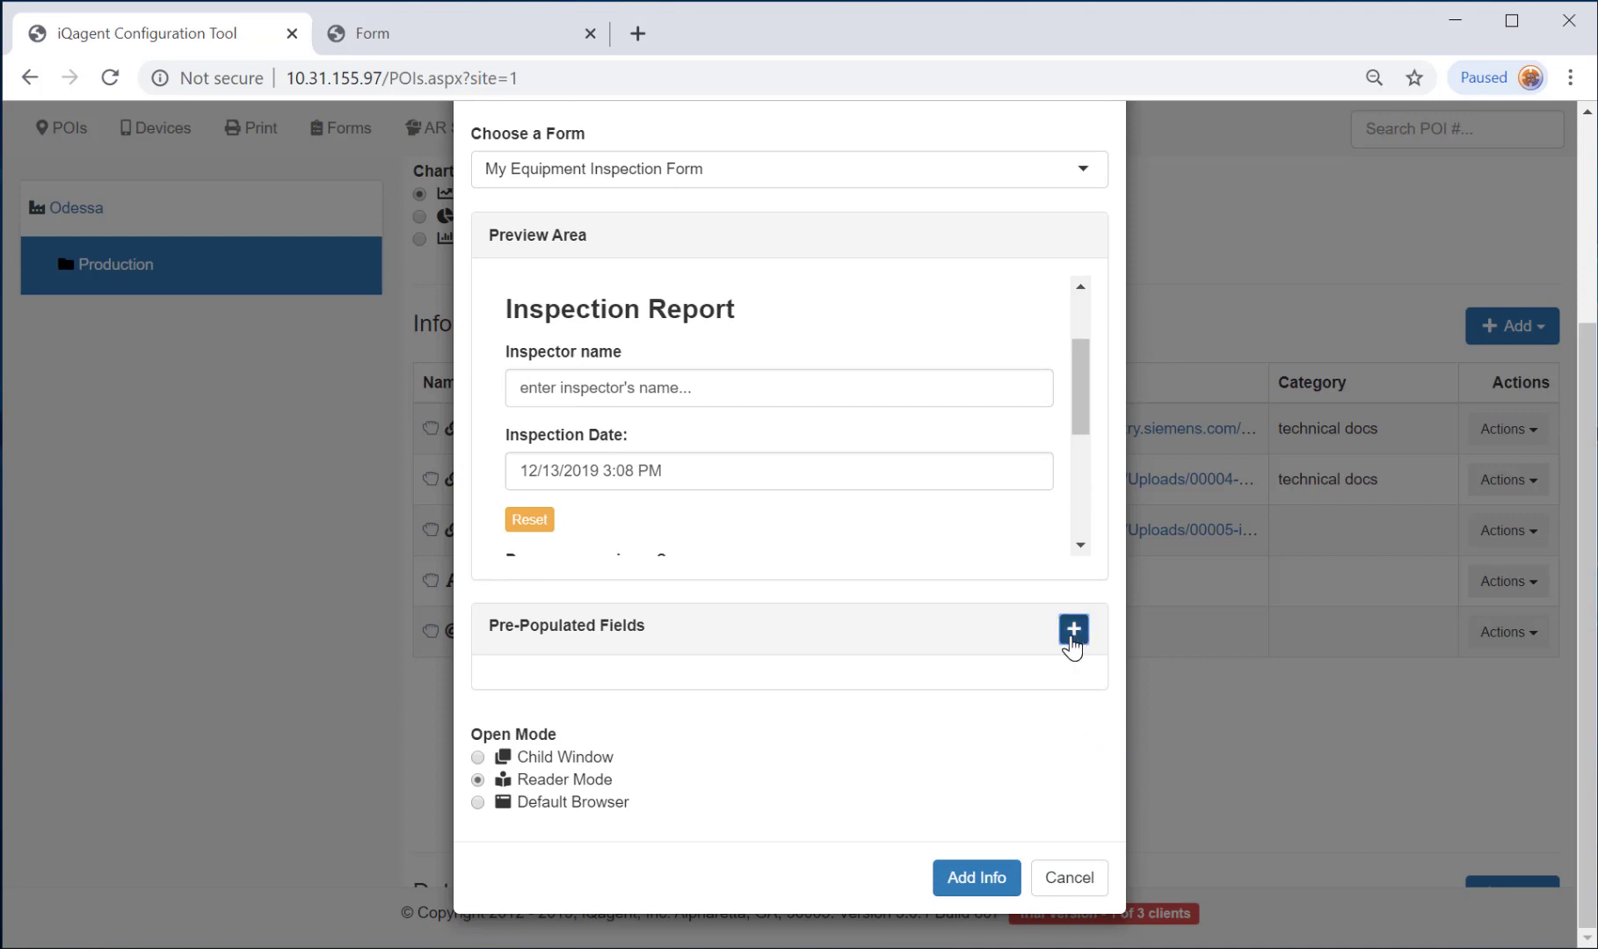
Pre-fill the Inspector name field with the inspector's name and add the info item.
{"action": "left_click", "coordinate": [1073, 630]}
{"action": "left_click", "coordinate": [701, 721]}
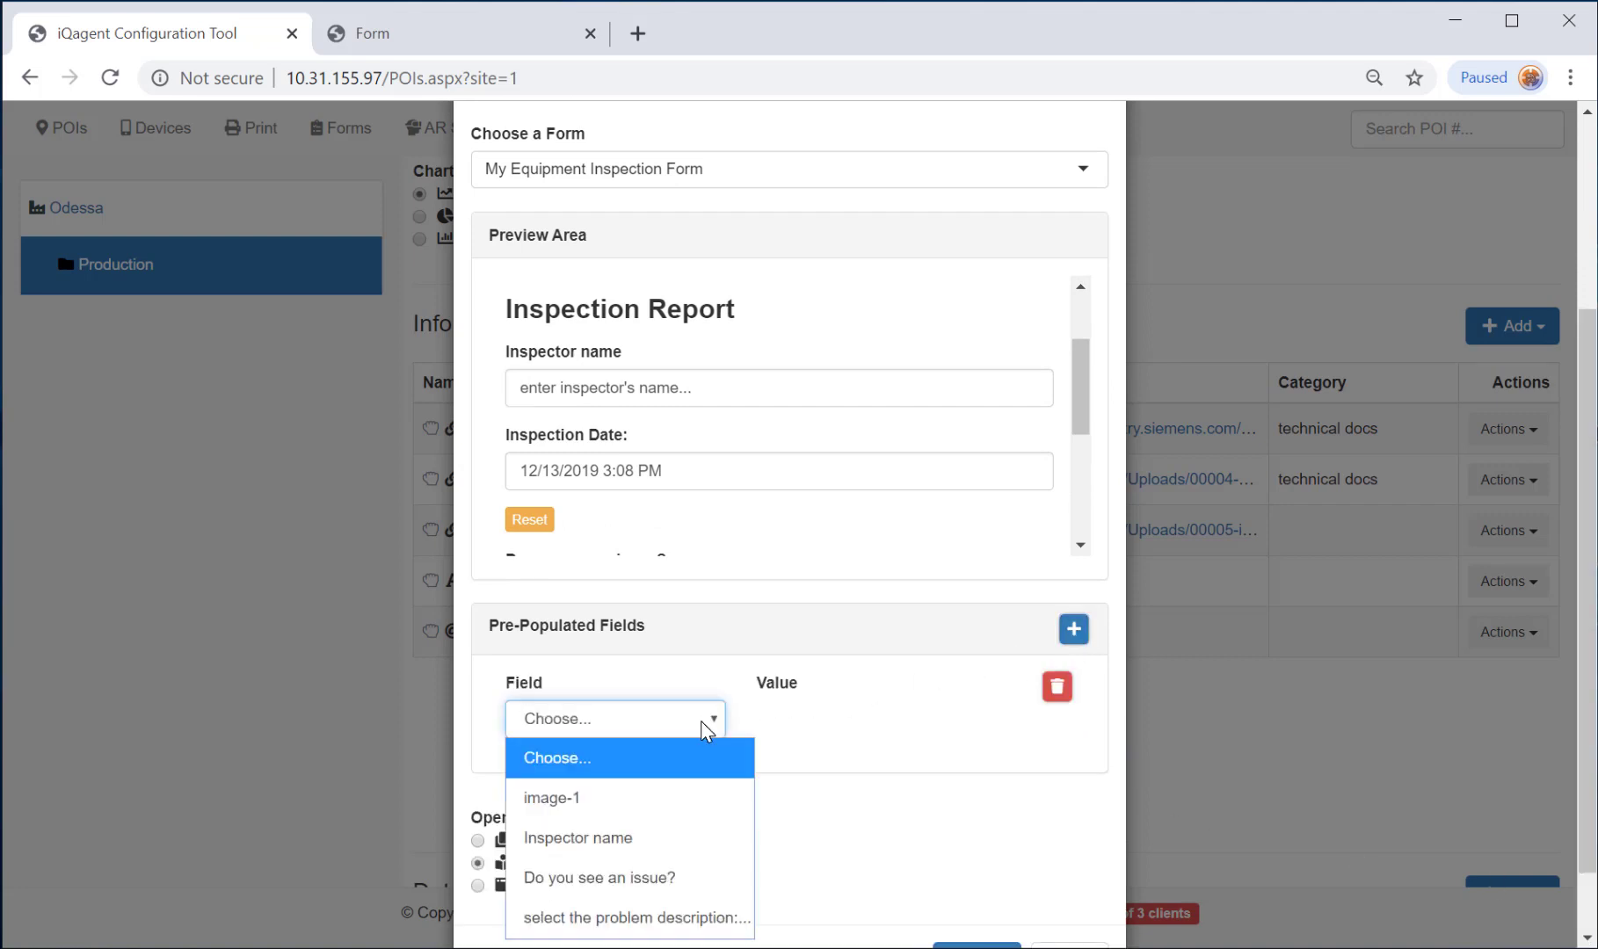
{"action": "left_click", "coordinate": [607, 838]}
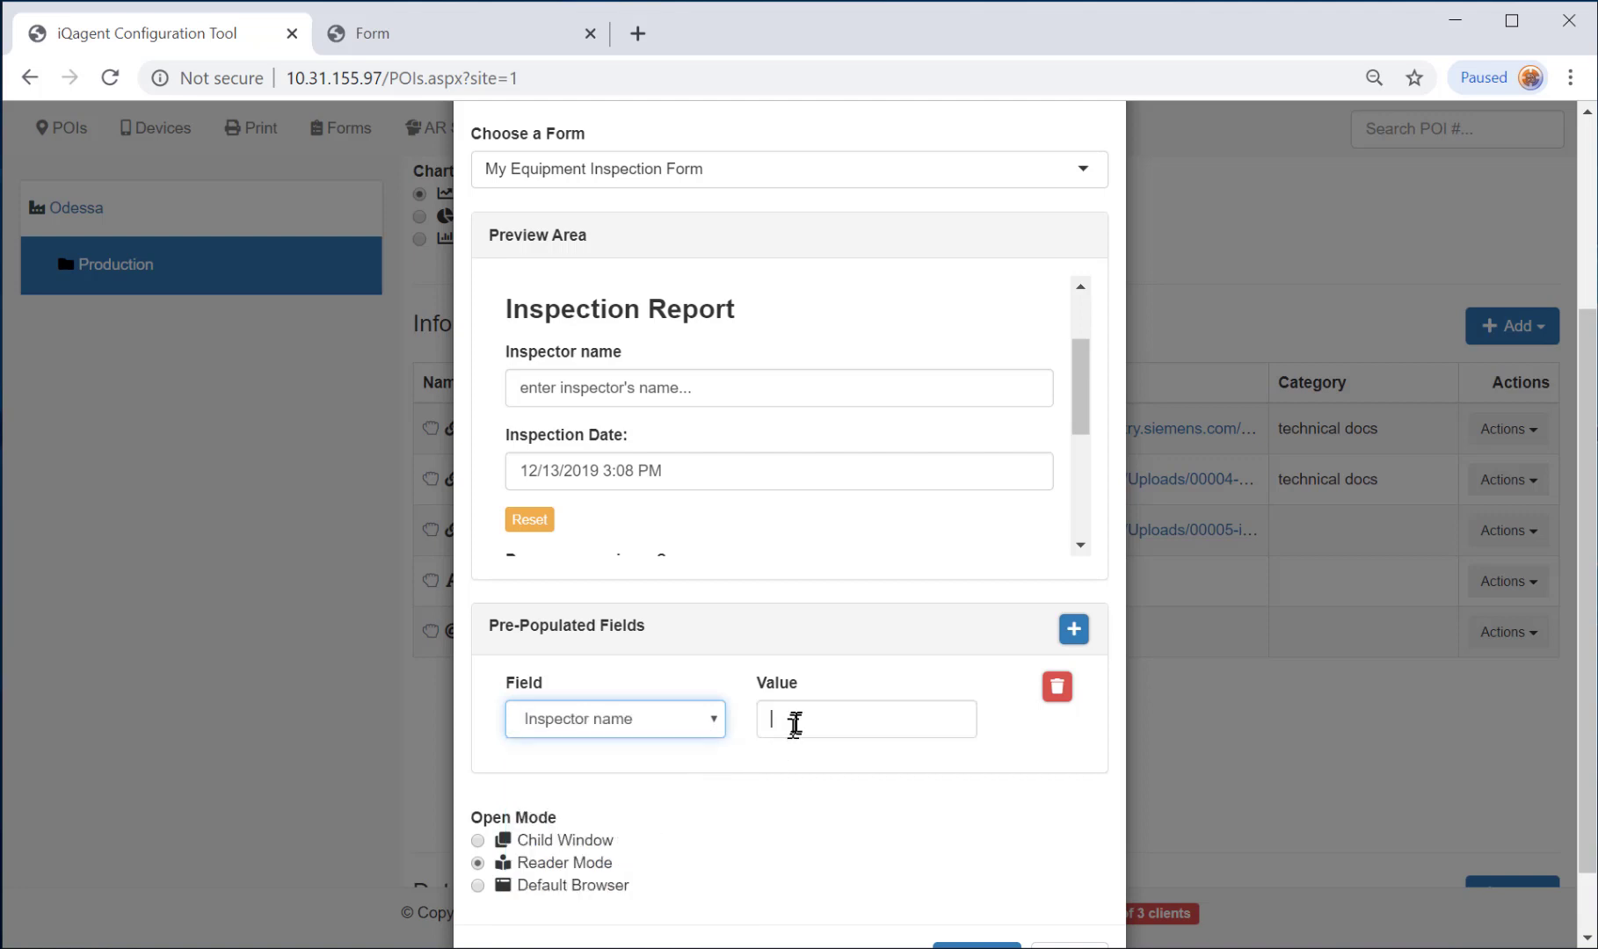
{"action": "left_click", "coordinate": [796, 721]}
{"action": "type", "text": "Bob M."}
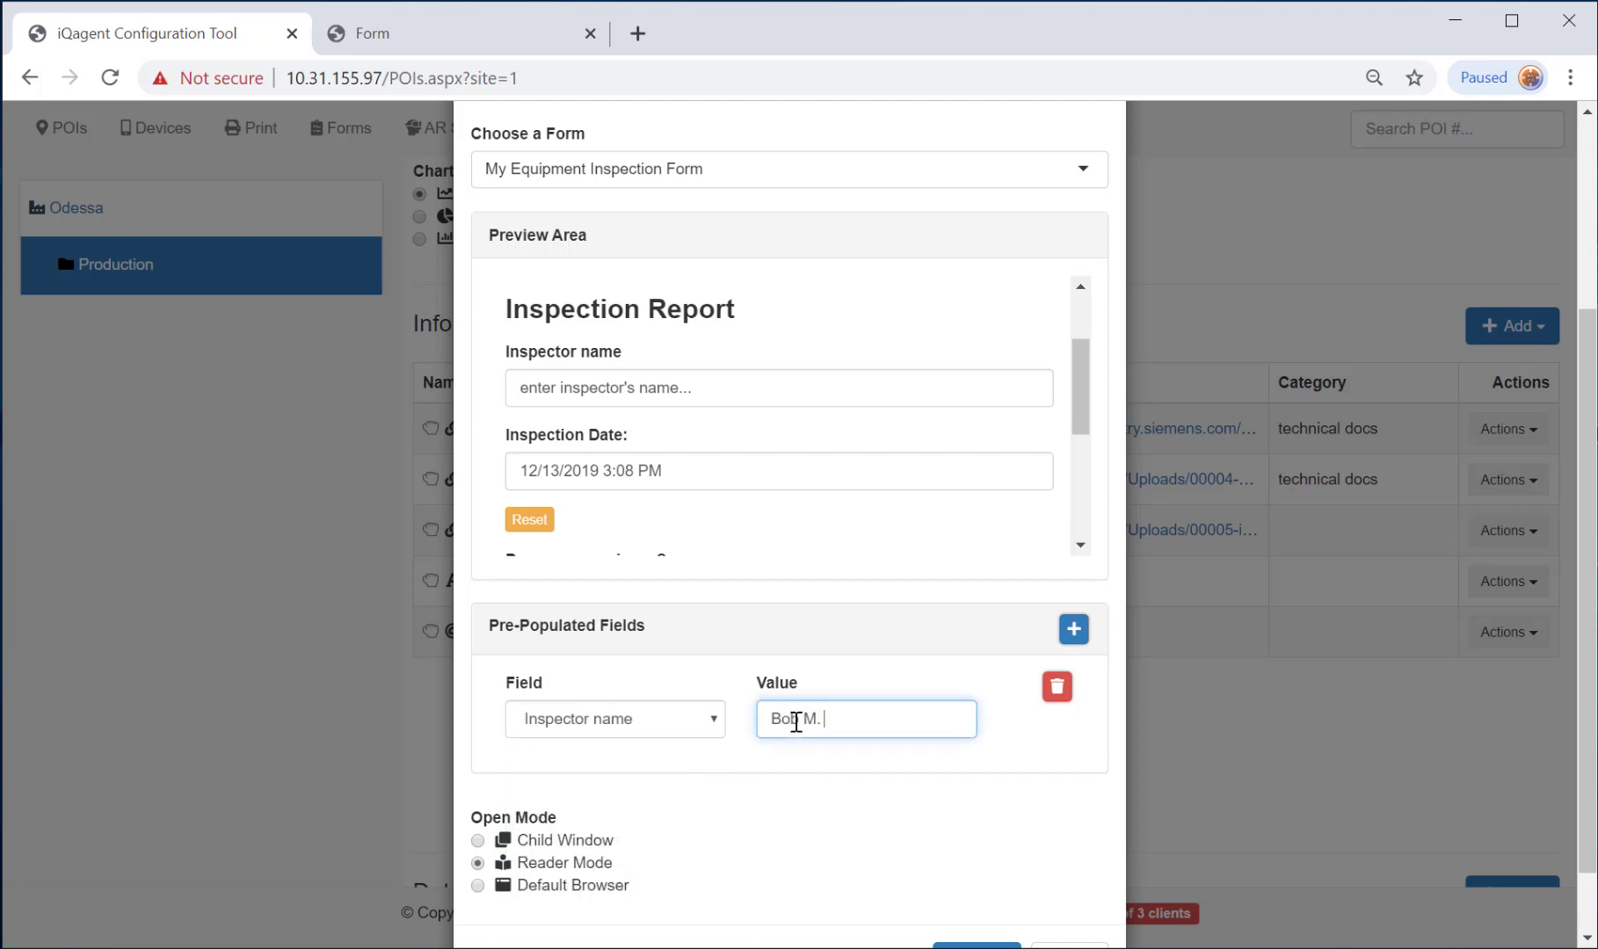
{"action": "scroll", "coordinate": [738, 867], "scroll_direction": "down", "scroll_amount": 1}
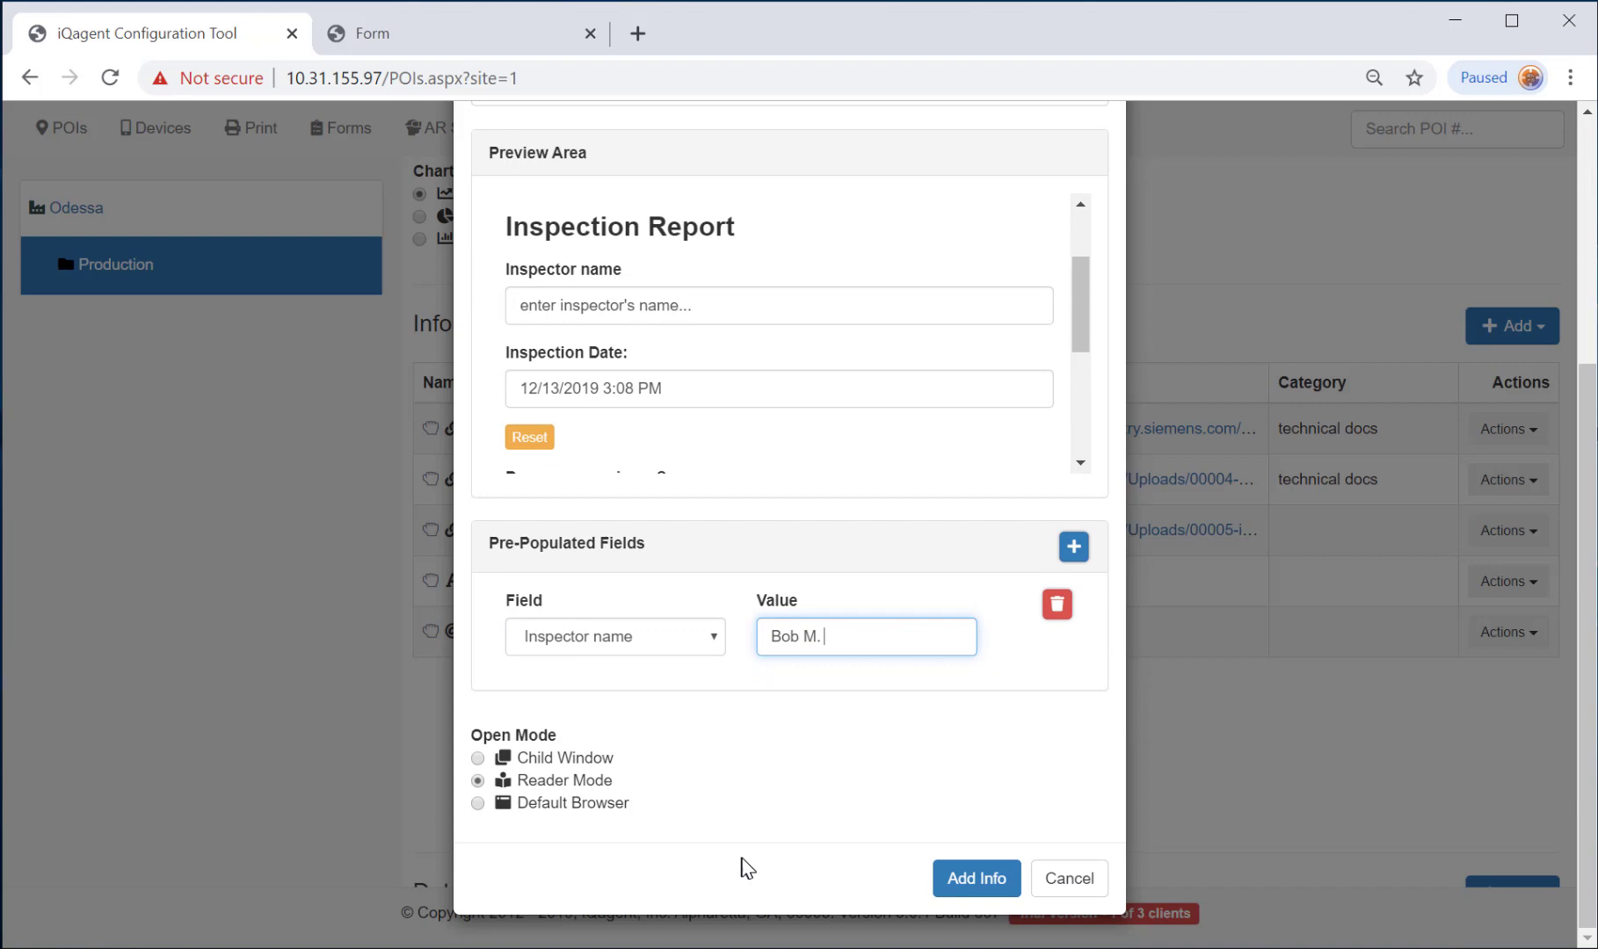
{"action": "left_click", "coordinate": [970, 878]}
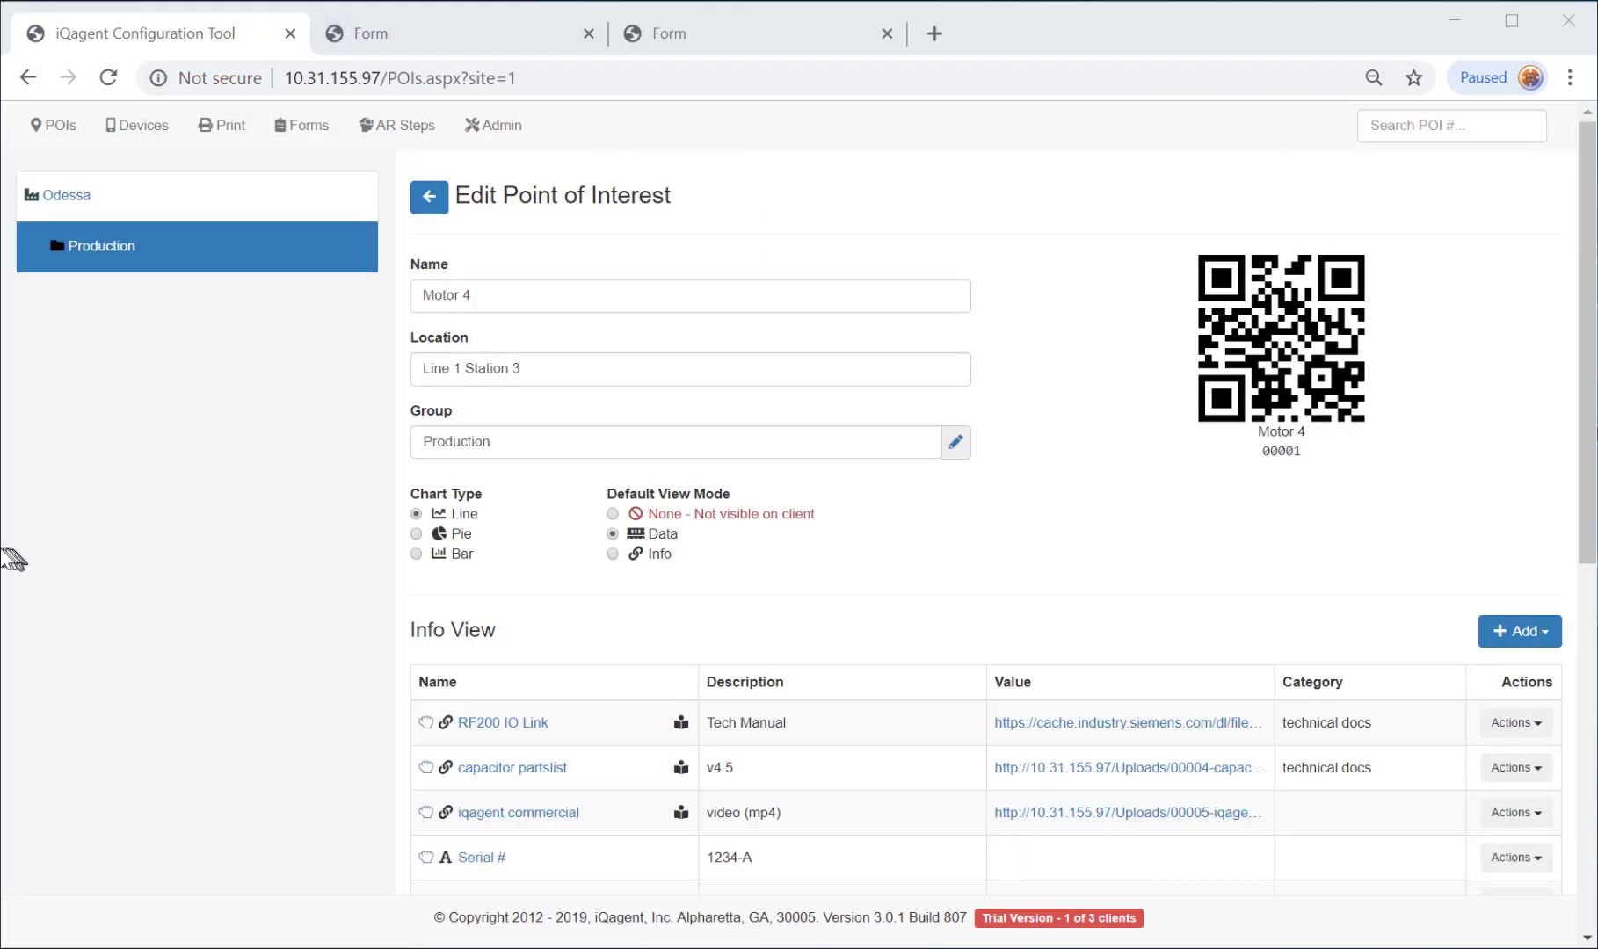
Register the mirrored phone as an iPhone device using its token and a Forms comment naming its owner.
{"action": "left_click_drag", "start_coordinate": [1, 552], "coordinate": [410, 551]}
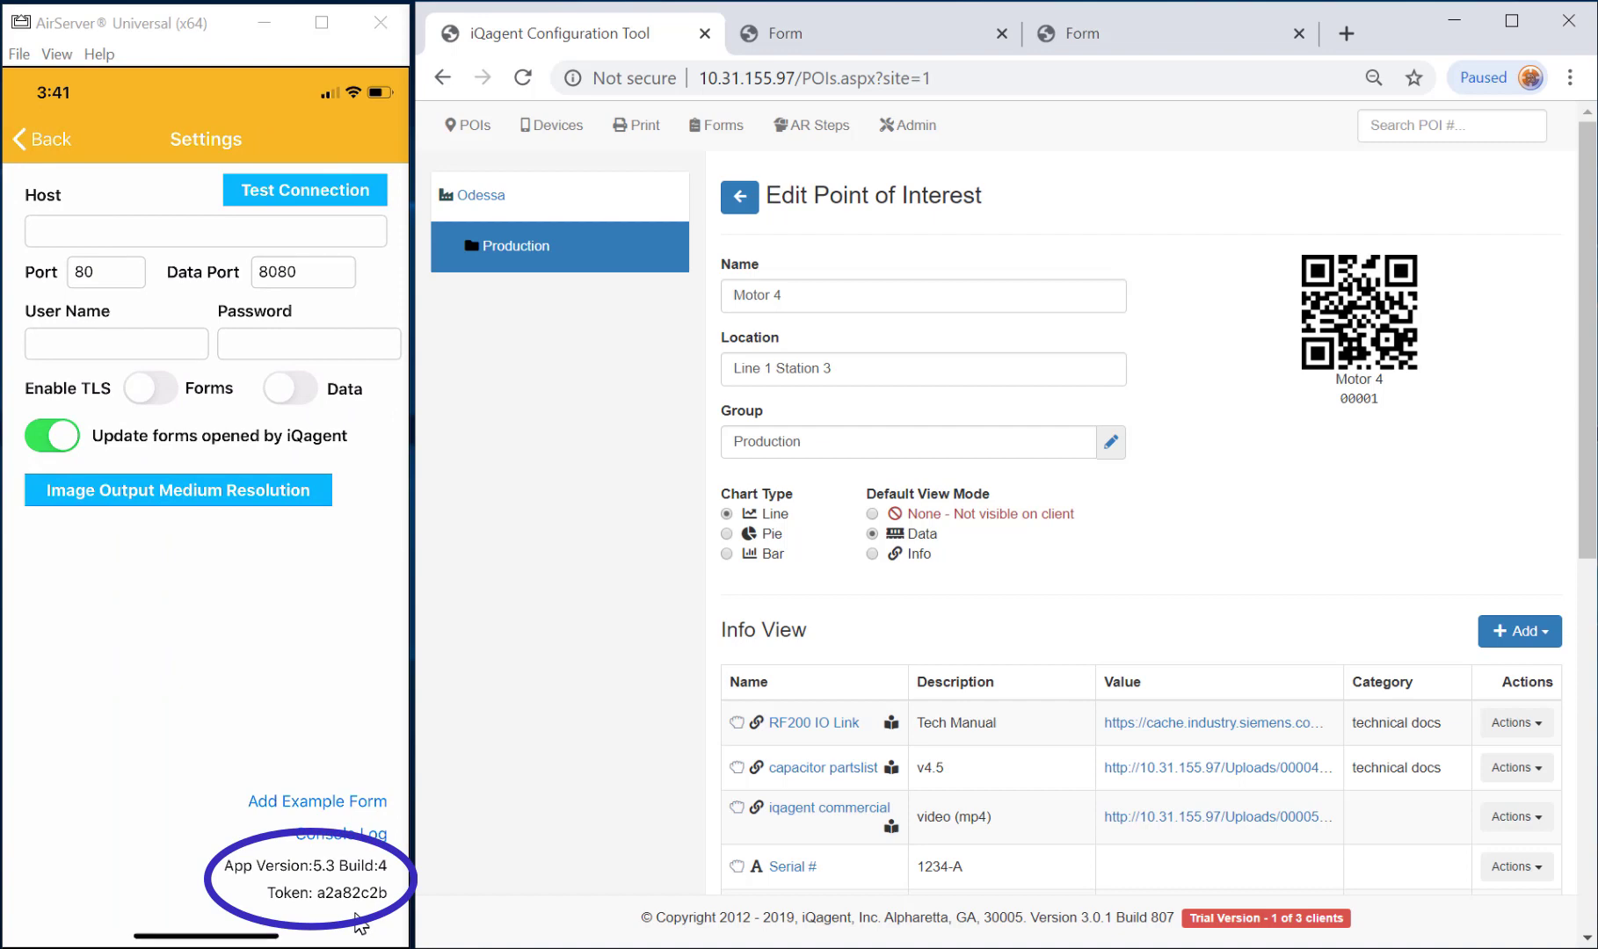
{"action": "left_click", "coordinate": [573, 127]}
{"action": "left_click", "coordinate": [1204, 181]}
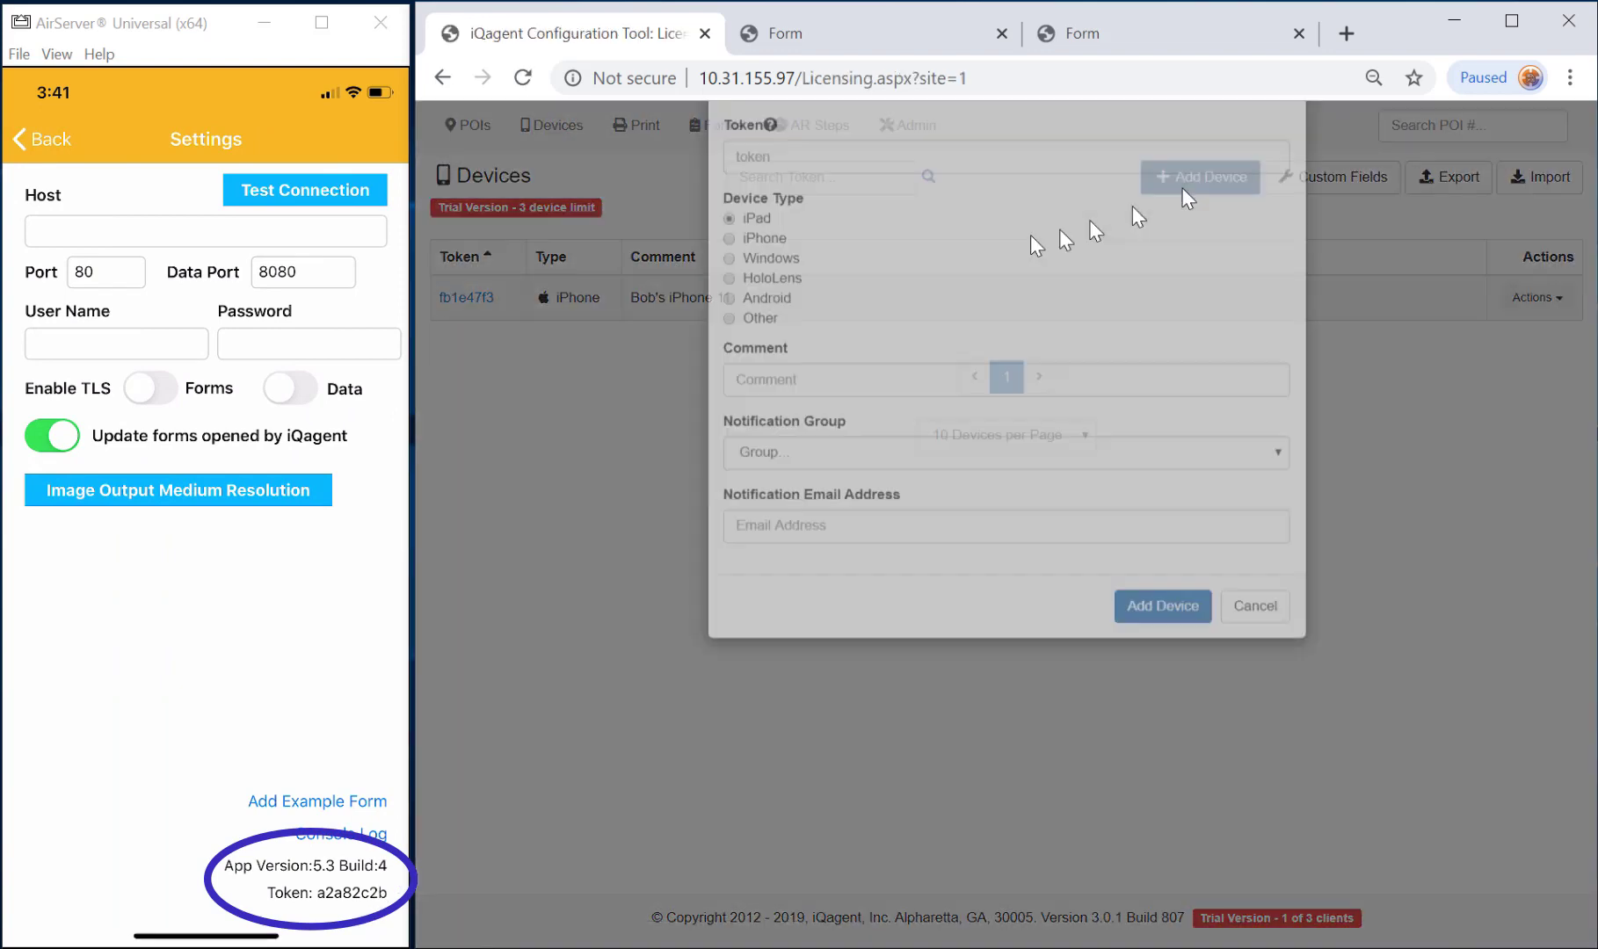
{"action": "left_click", "coordinate": [917, 243]}
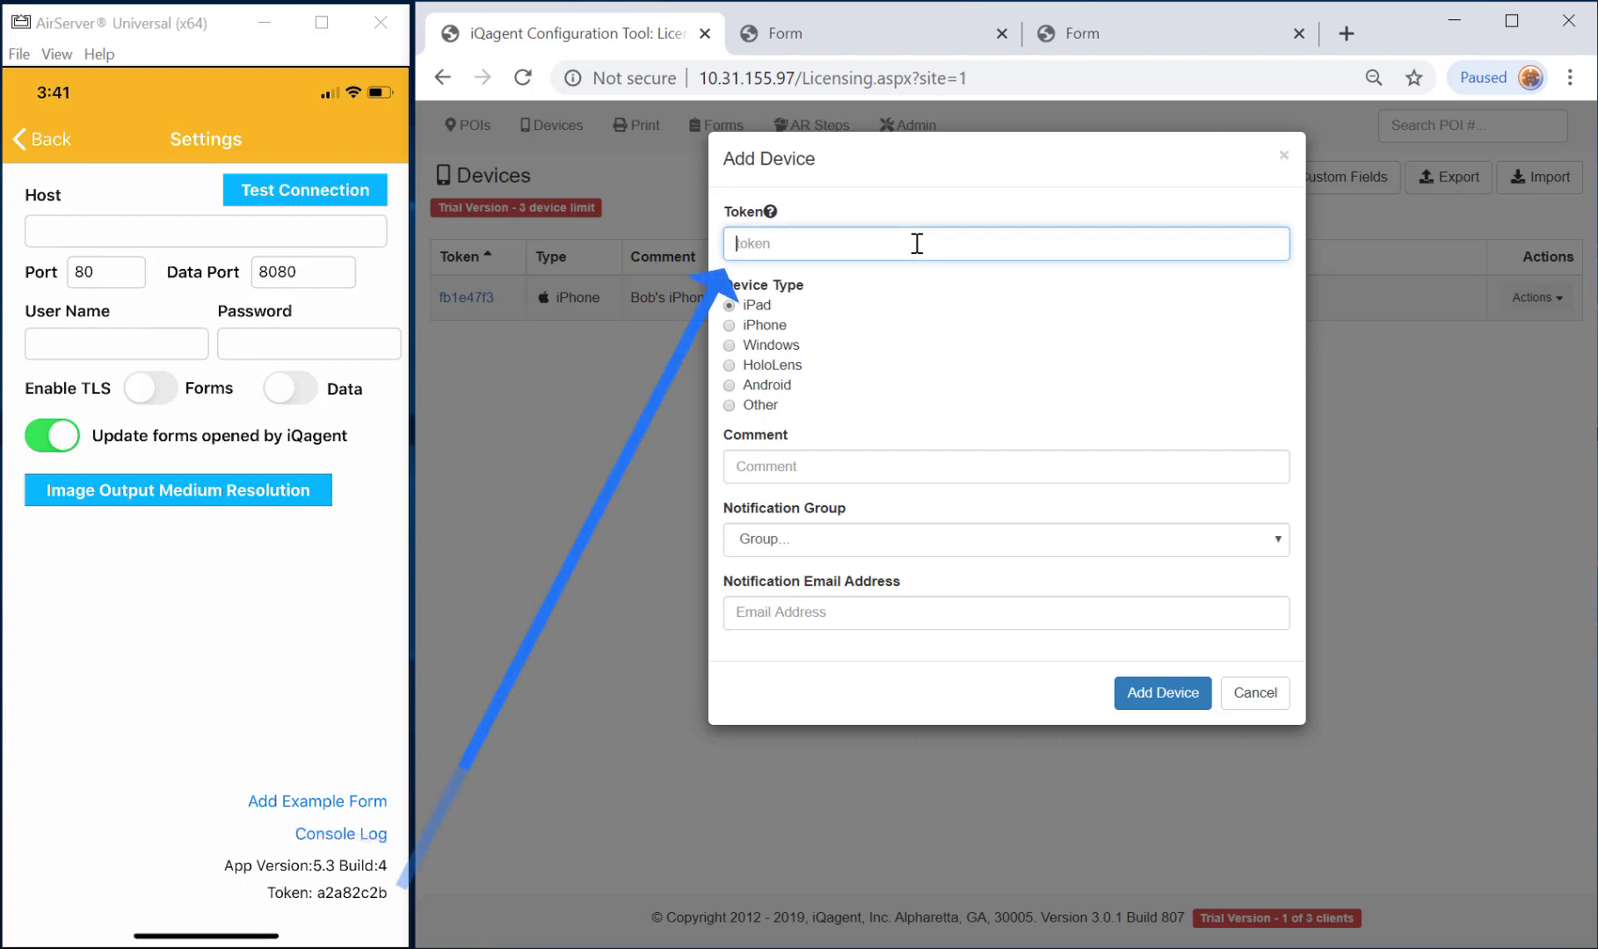
{"action": "type", "text": "a2a82c2b"}
{"action": "left_click", "coordinate": [755, 325]}
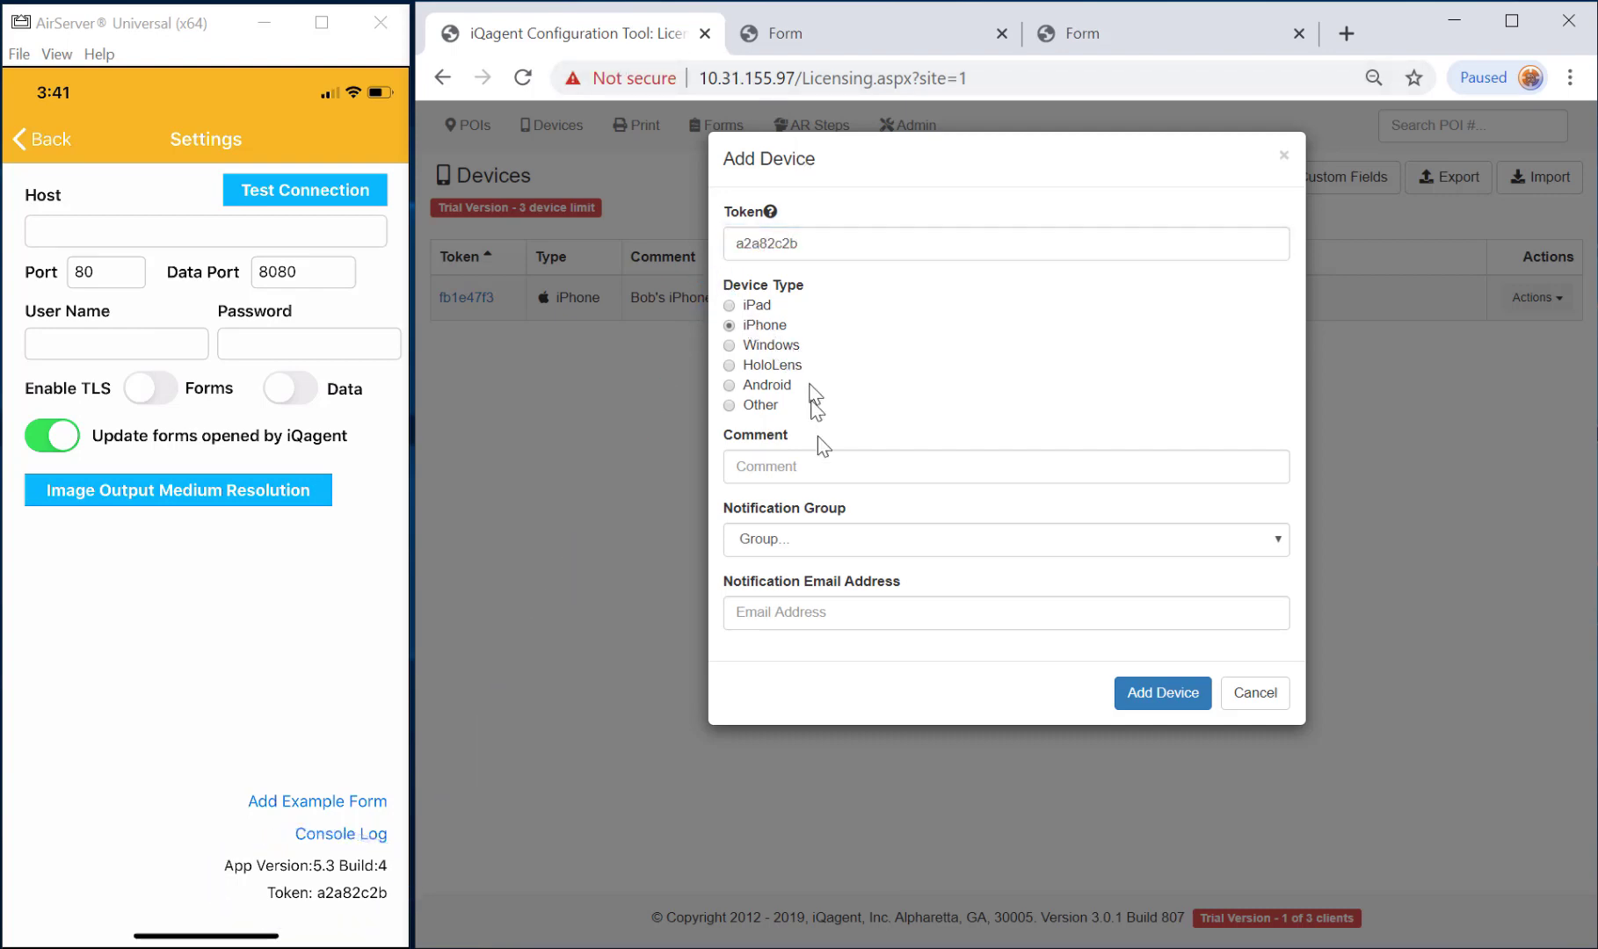
{"action": "left_click", "coordinate": [826, 463]}
{"action": "type", "text": "Bob"}
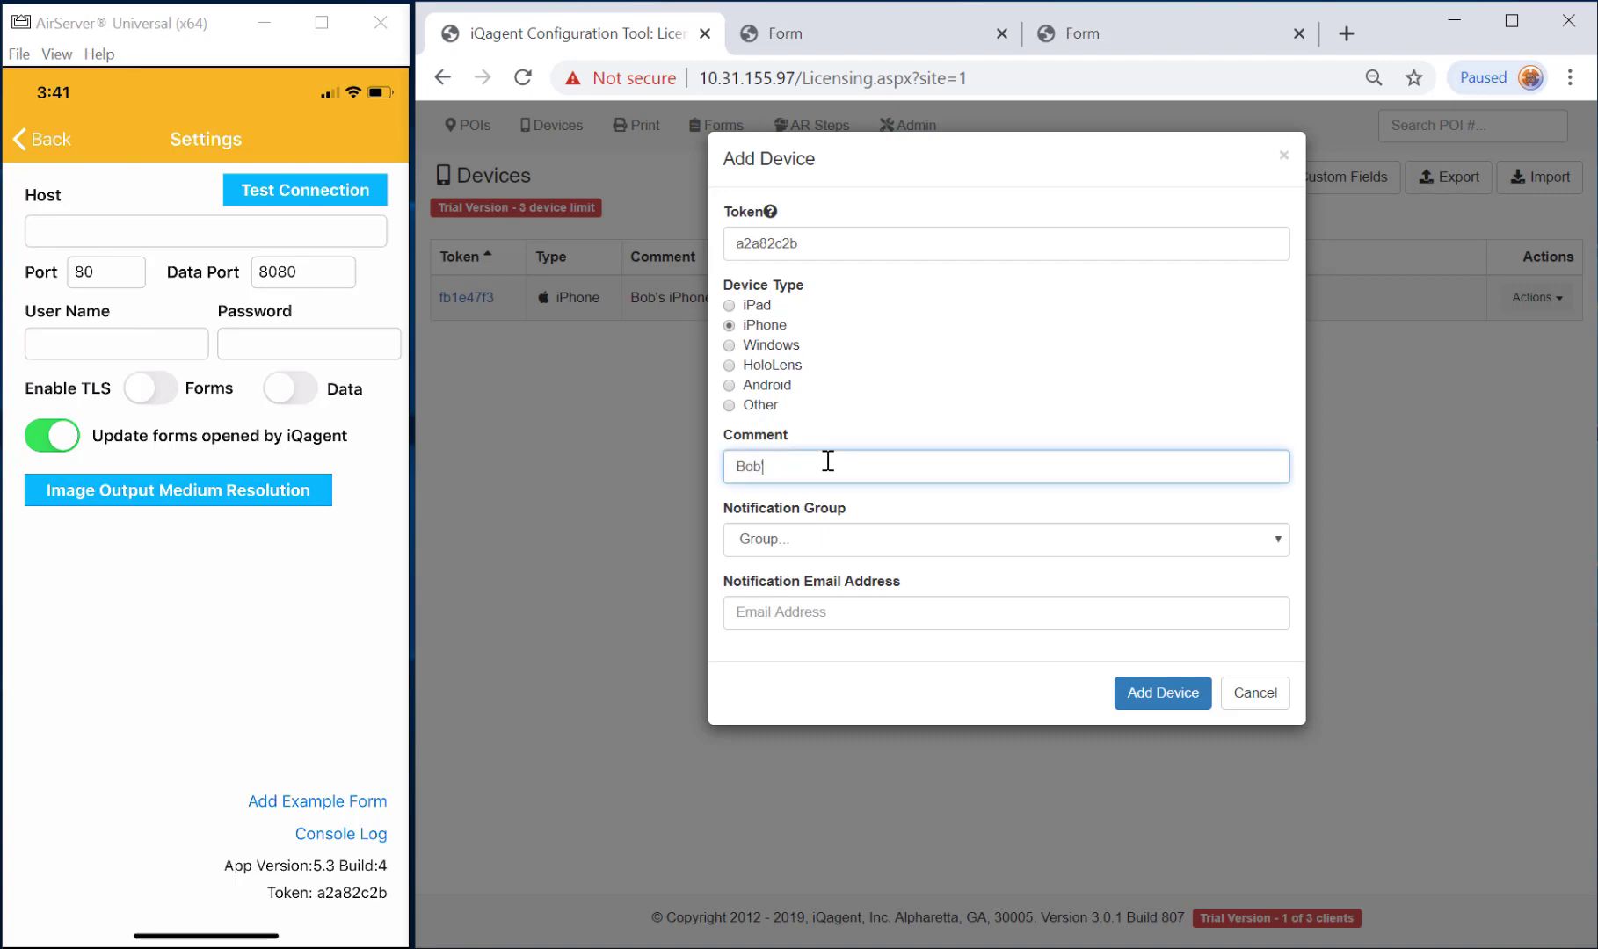
{"action": "type", "text": "'s iPhone (Forms)"}
{"action": "left_click", "coordinate": [1165, 700]}
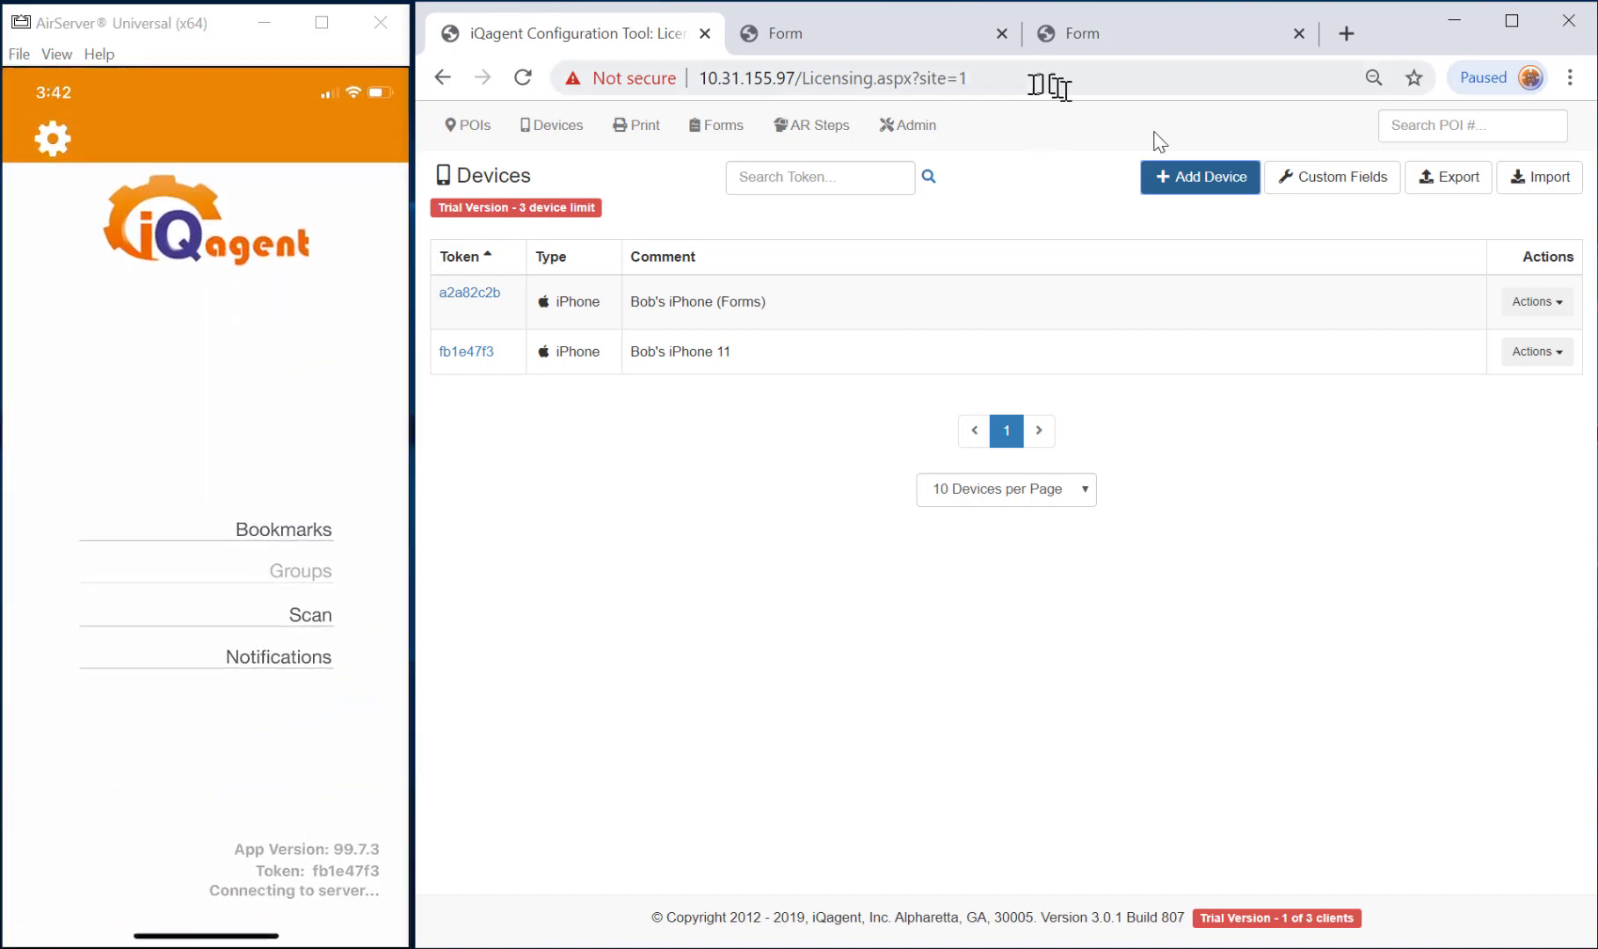
Return to Points of Interest, select Production, and open Motor 4.
{"action": "left_click", "coordinate": [475, 132]}
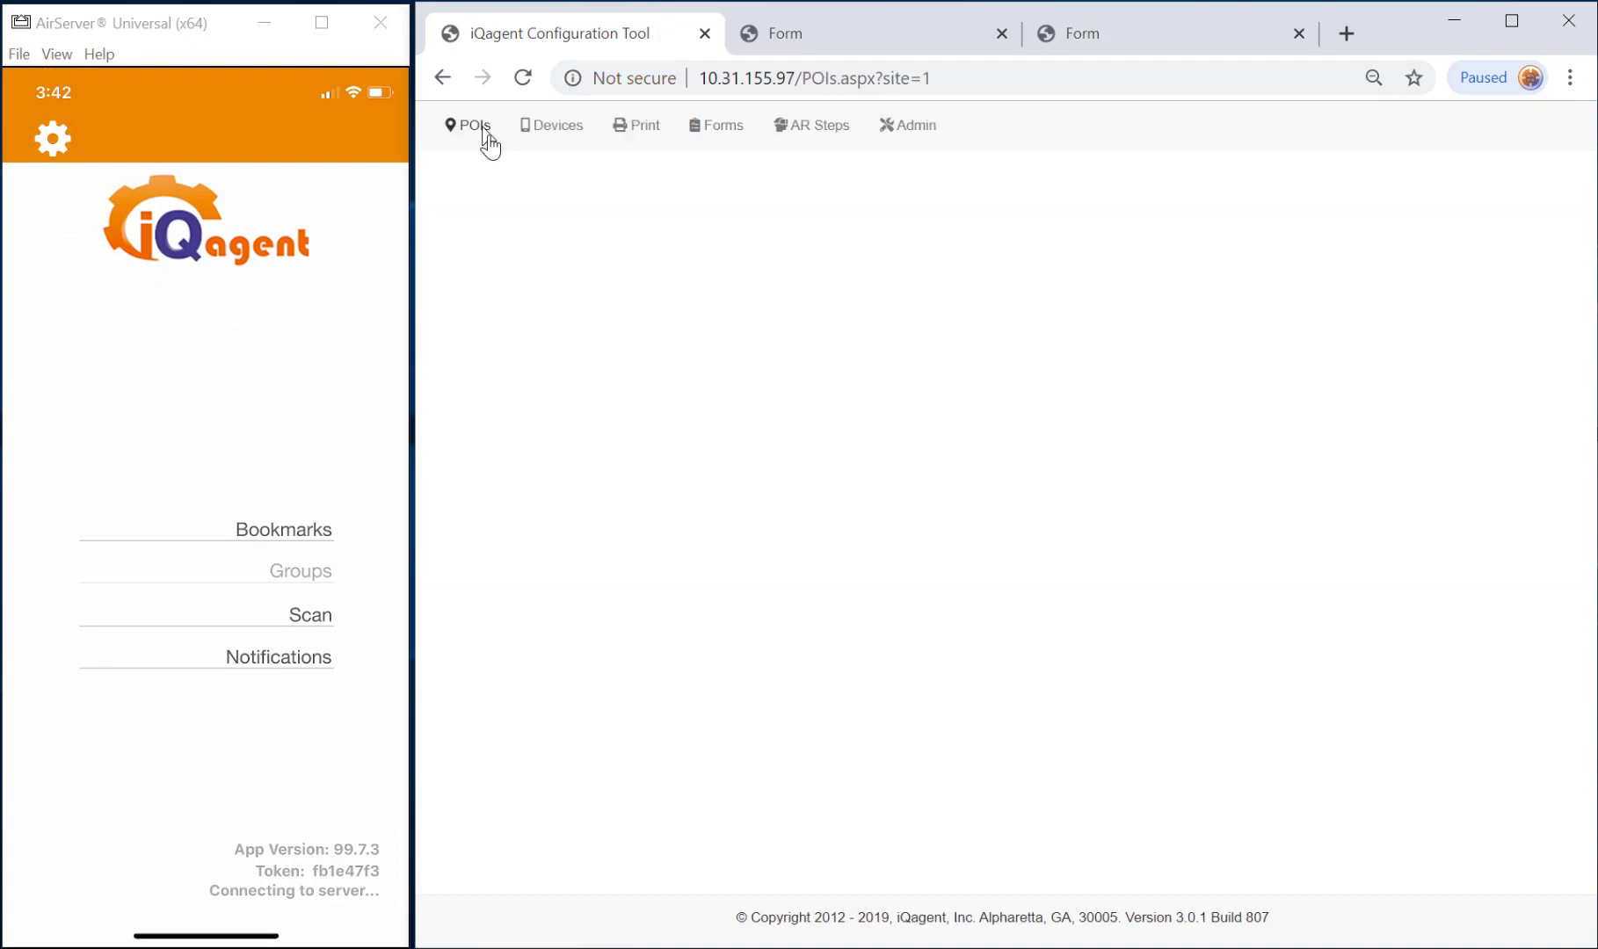
{"action": "left_click", "coordinate": [533, 255]}
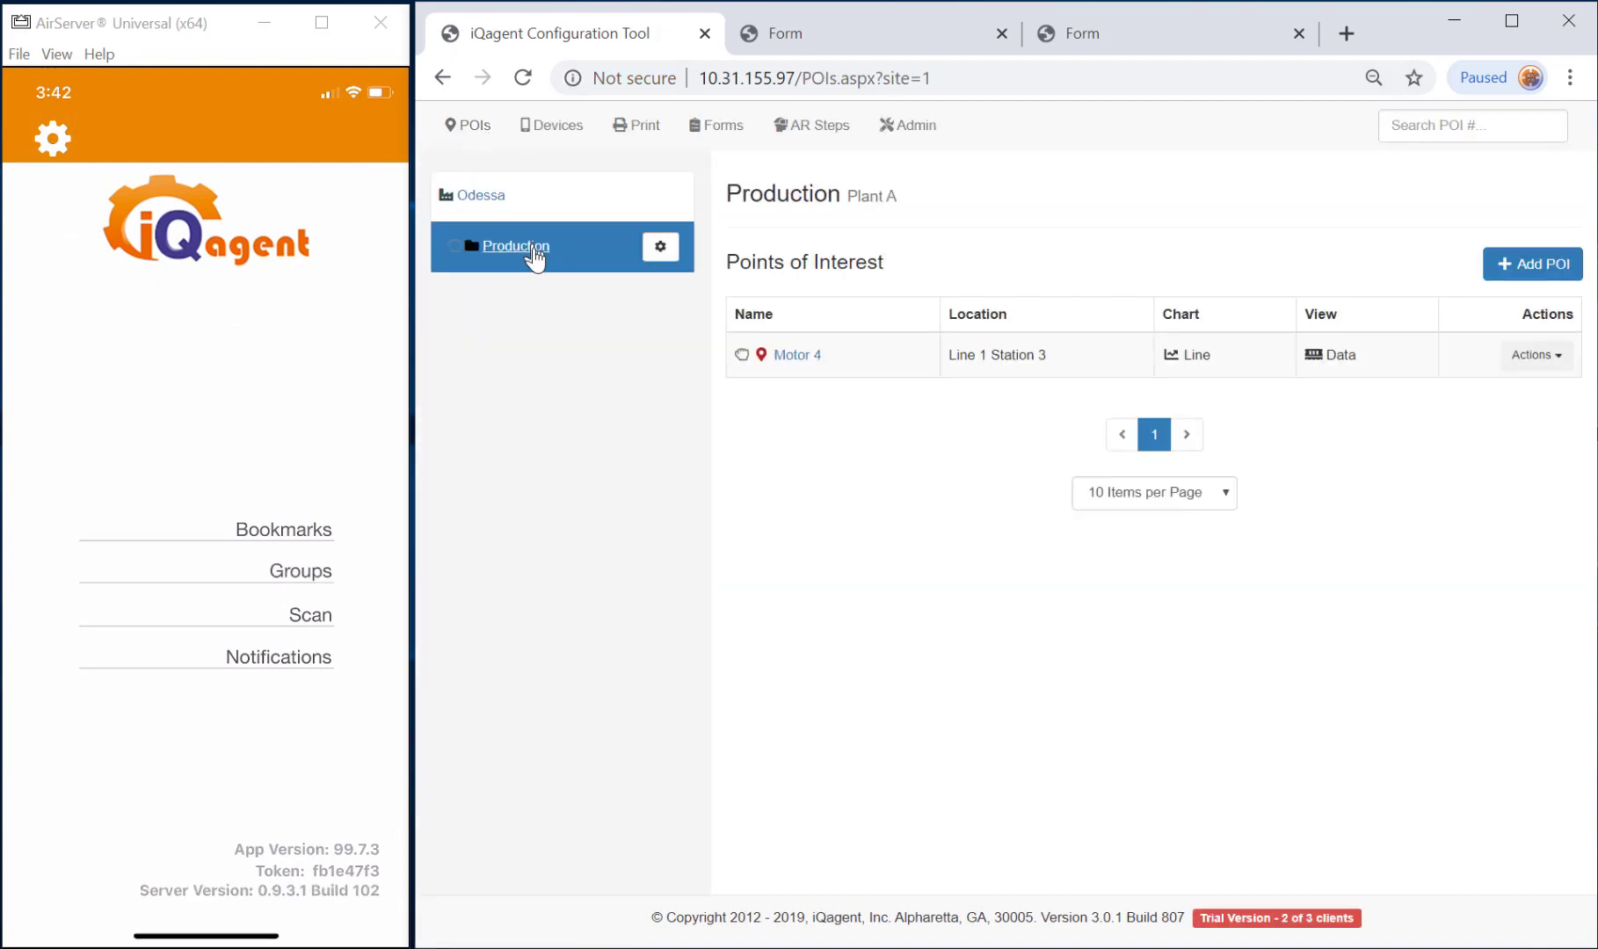
{"action": "left_click", "coordinate": [792, 357]}
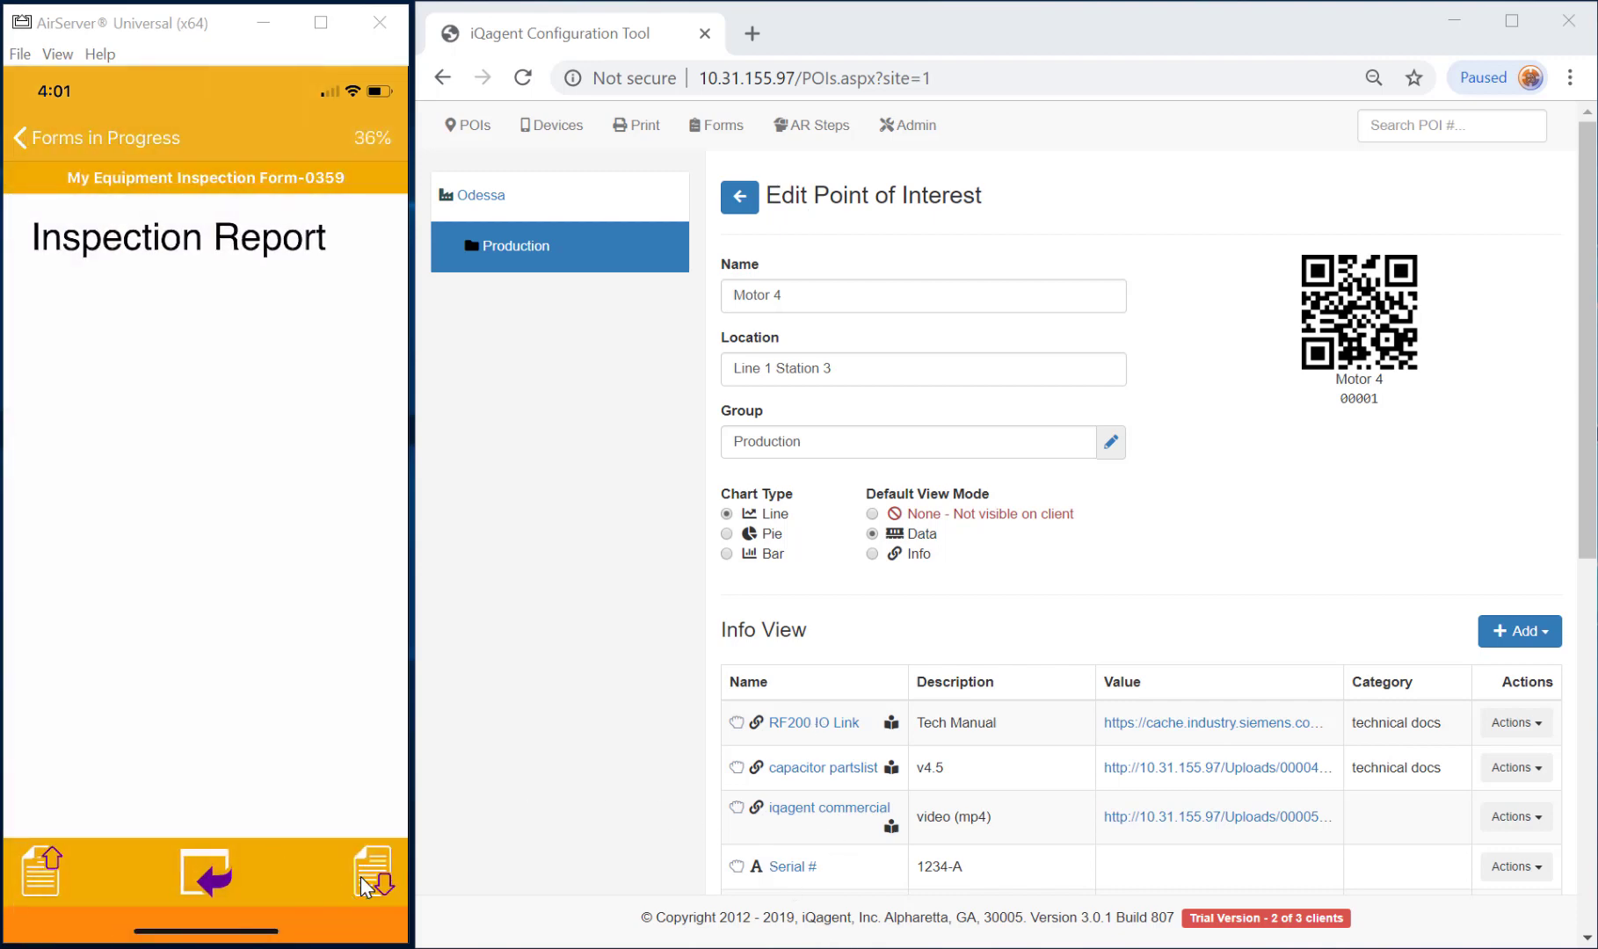
Advance the mirrored phone's inspection form to its next page.
{"action": "left_click", "coordinate": [311, 864]}
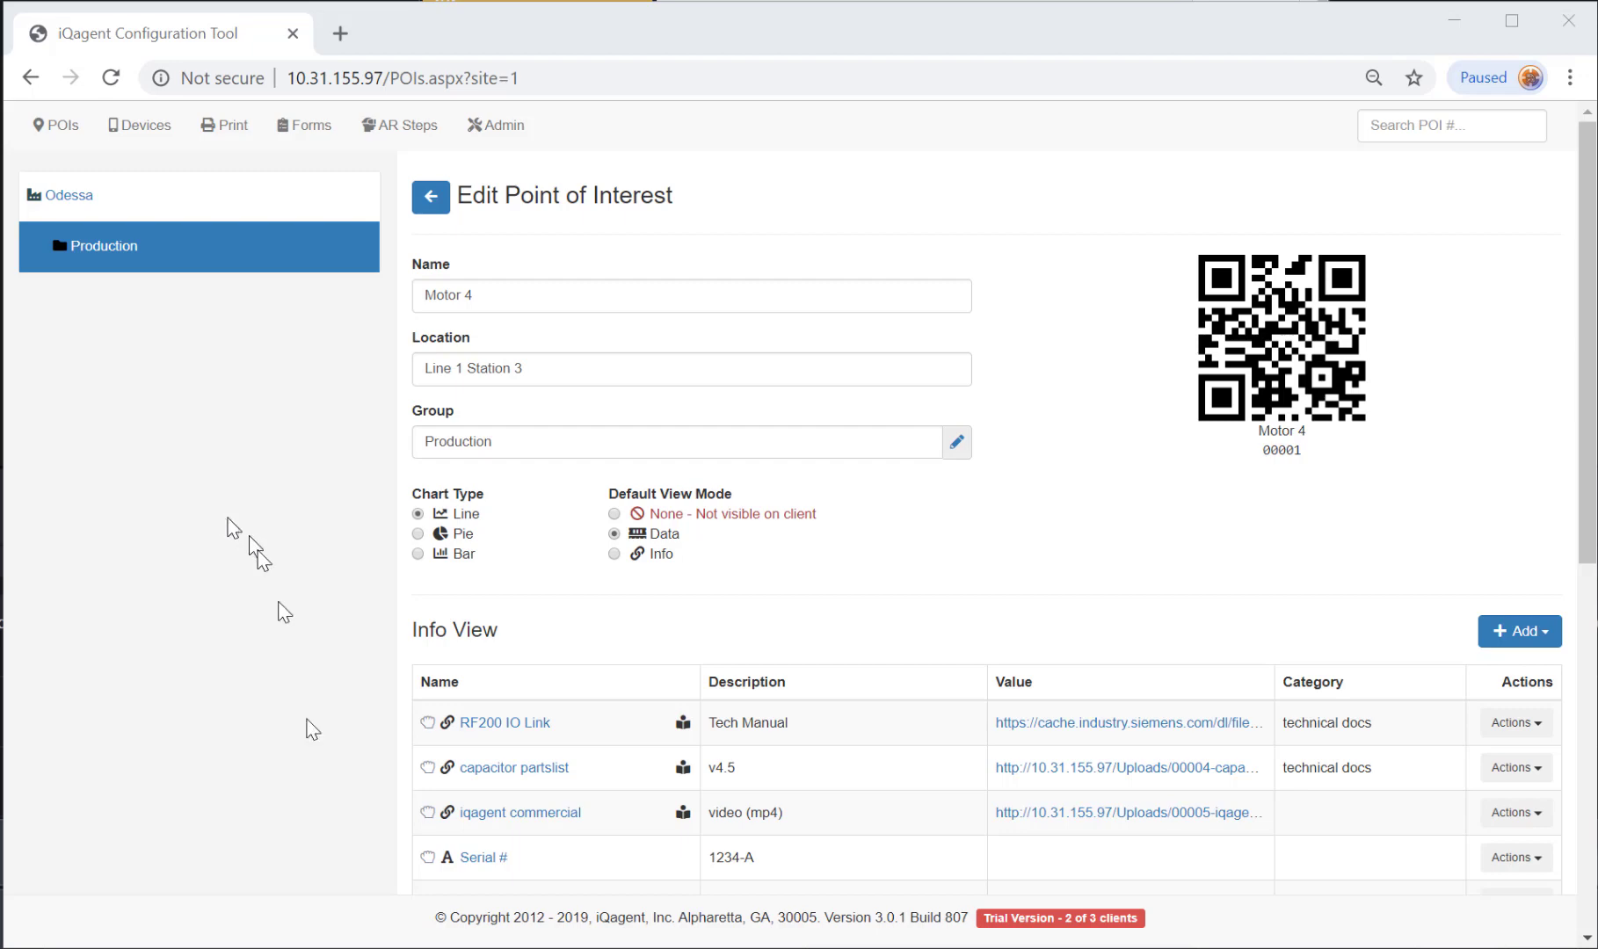
Bring up the RealWear headset mirror and open My Programs to launch iQagent.
{"action": "left_click", "coordinate": [646, 948]}
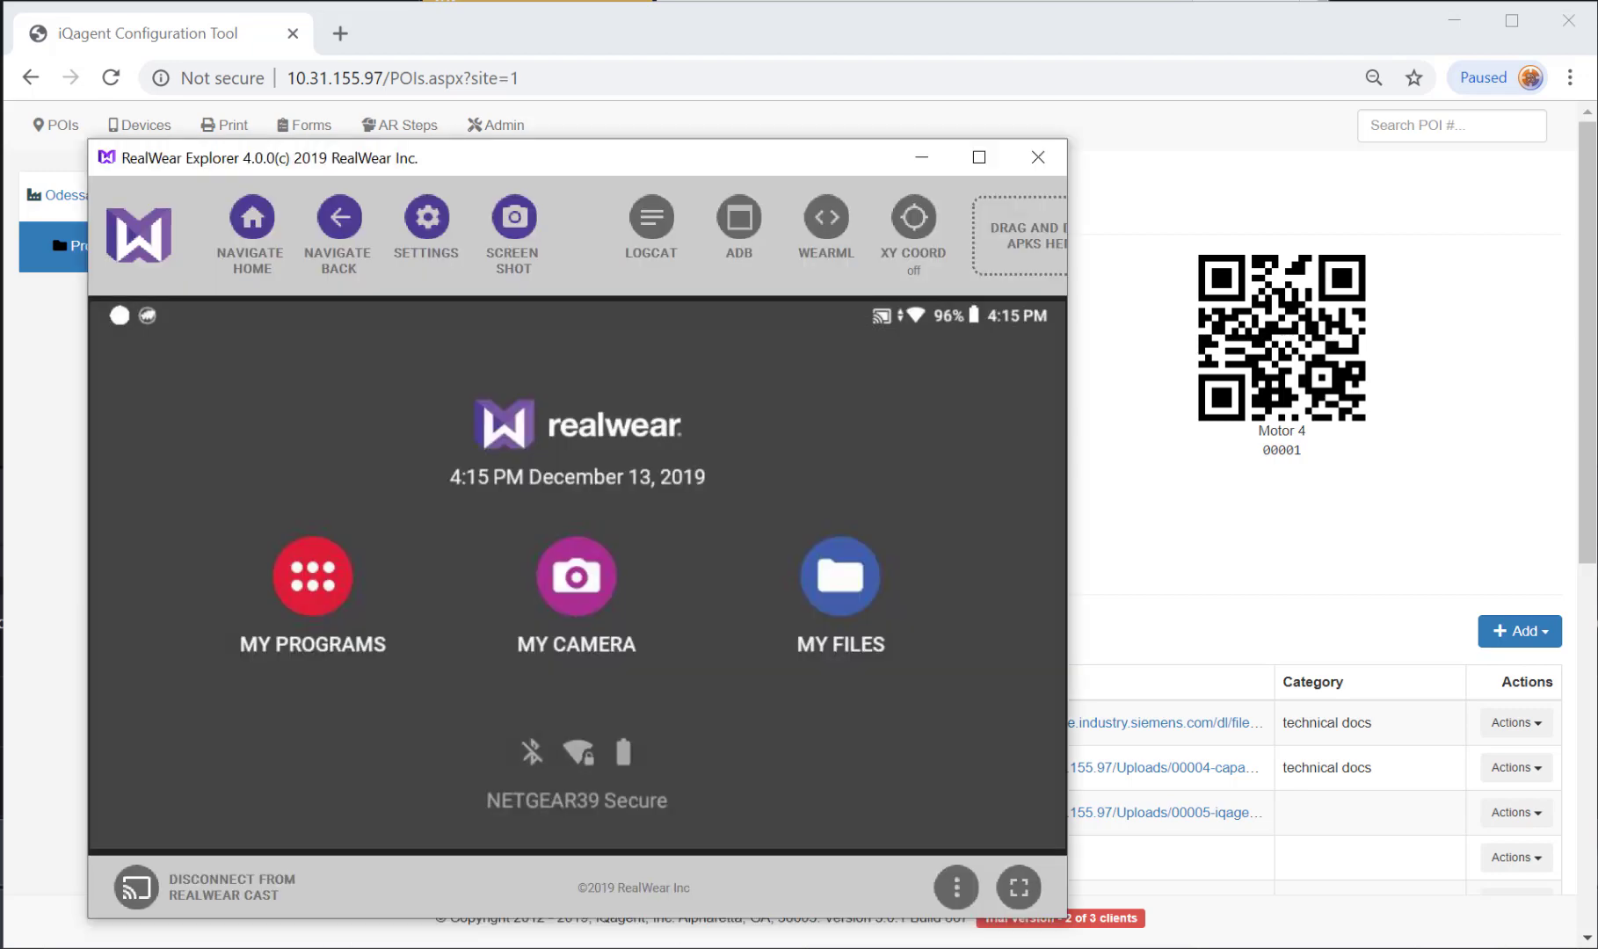
{"action": "left_click", "coordinate": [326, 570]}
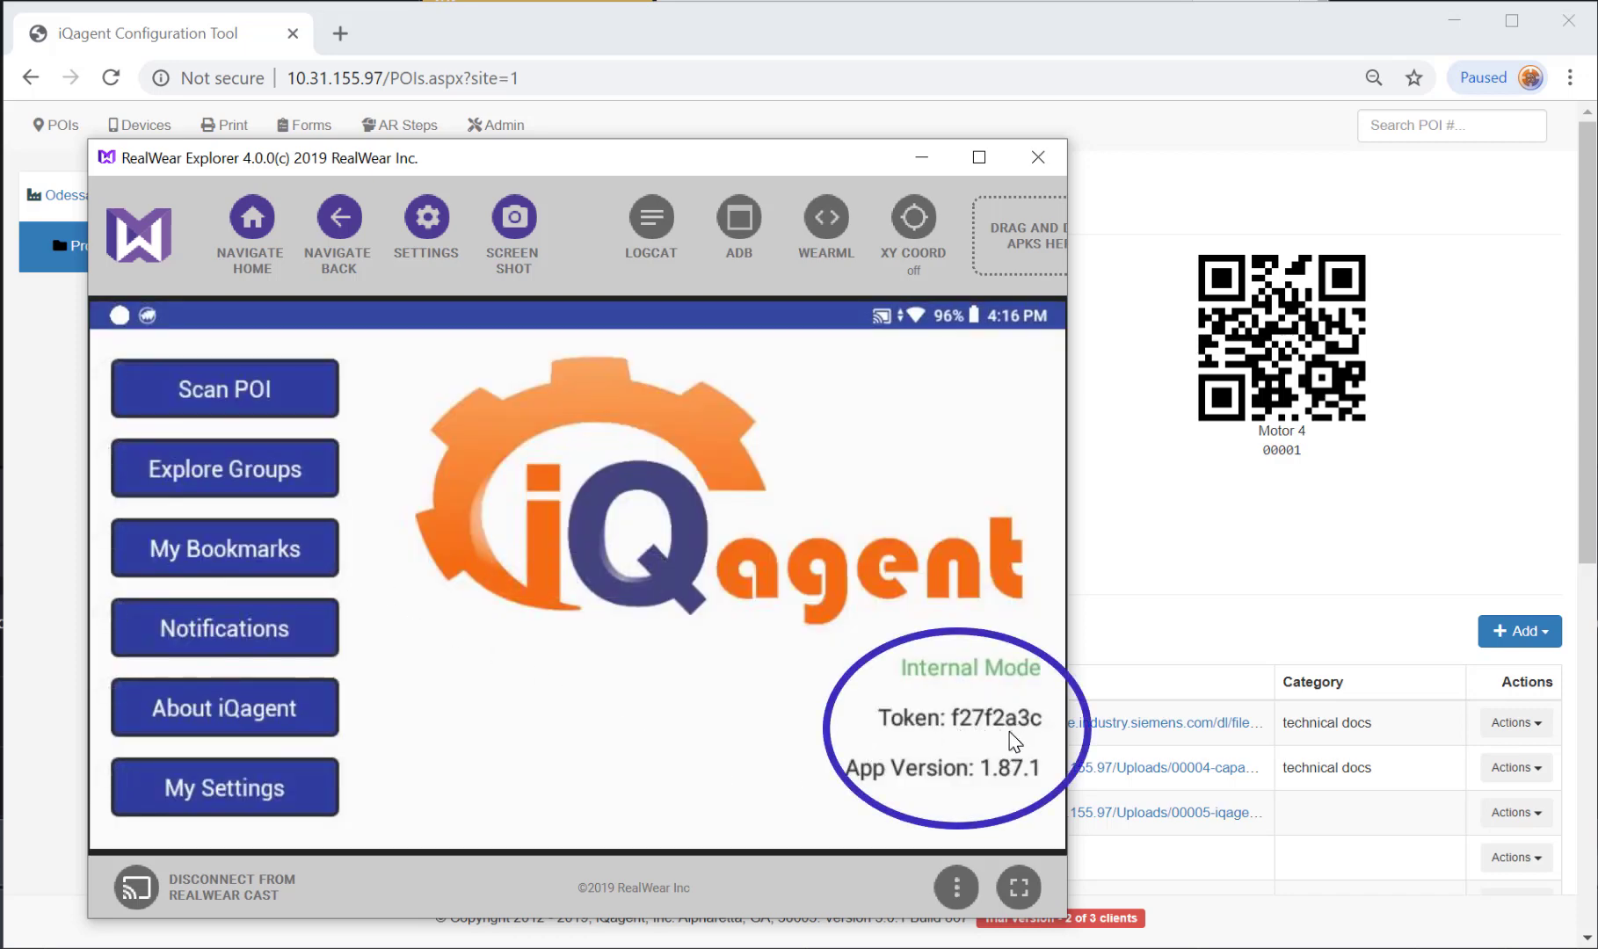
{"action": "left_click", "coordinate": [1204, 534]}
Add the headset's token as a new Android device commented as a RealWear HMT-1.
{"action": "left_click", "coordinate": [133, 129]}
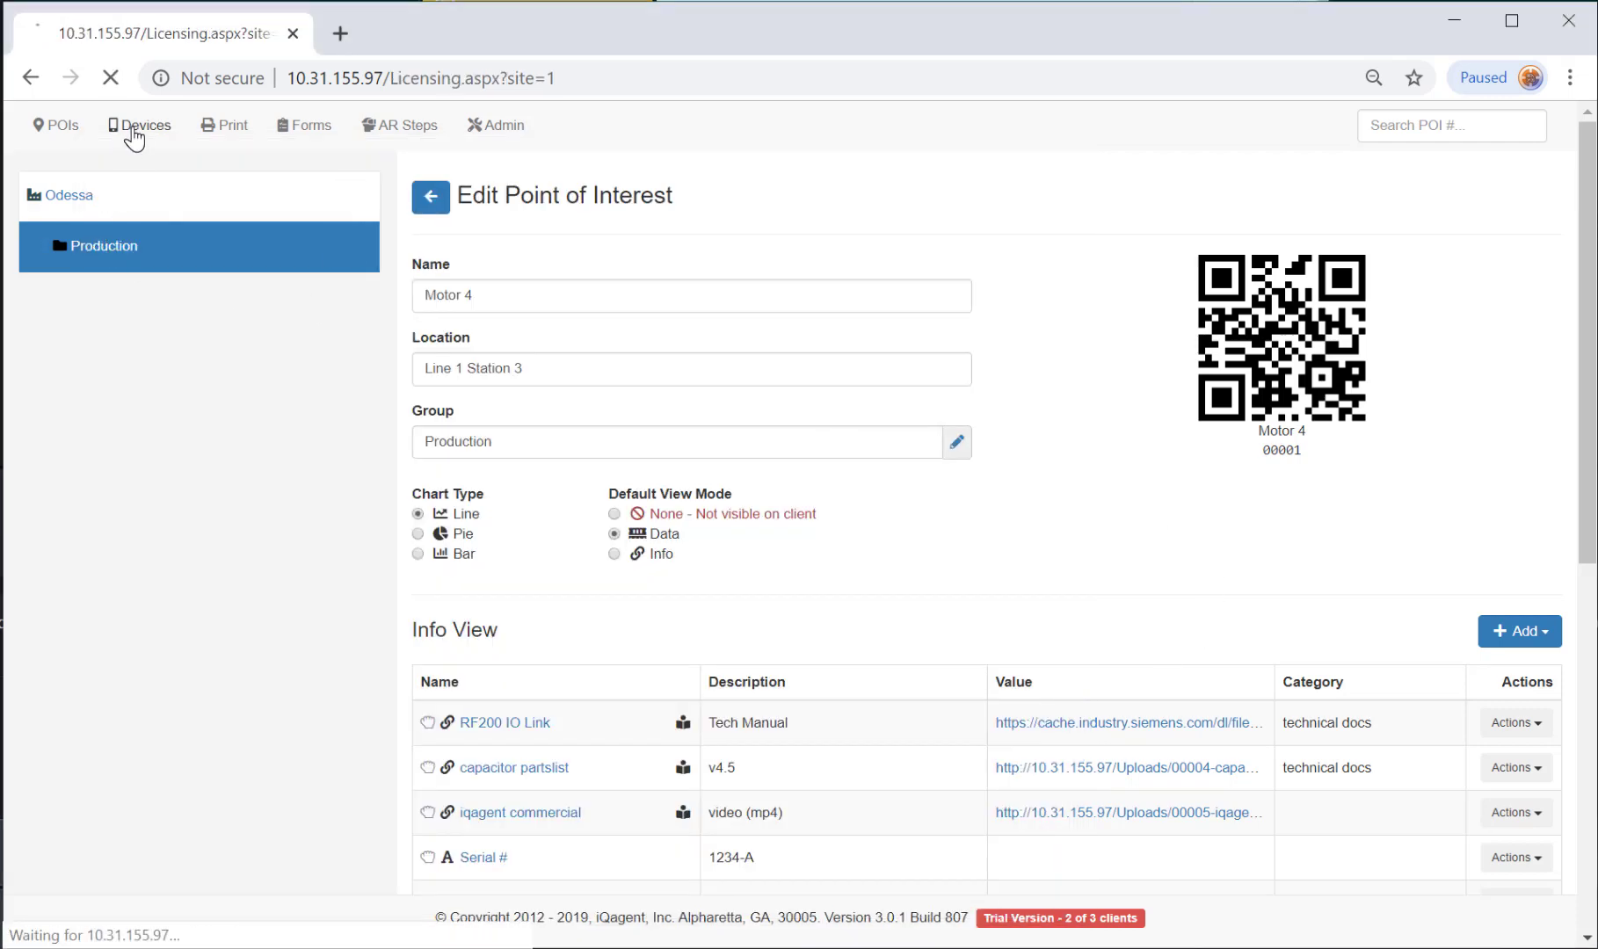
{"action": "left_click", "coordinate": [1201, 185]}
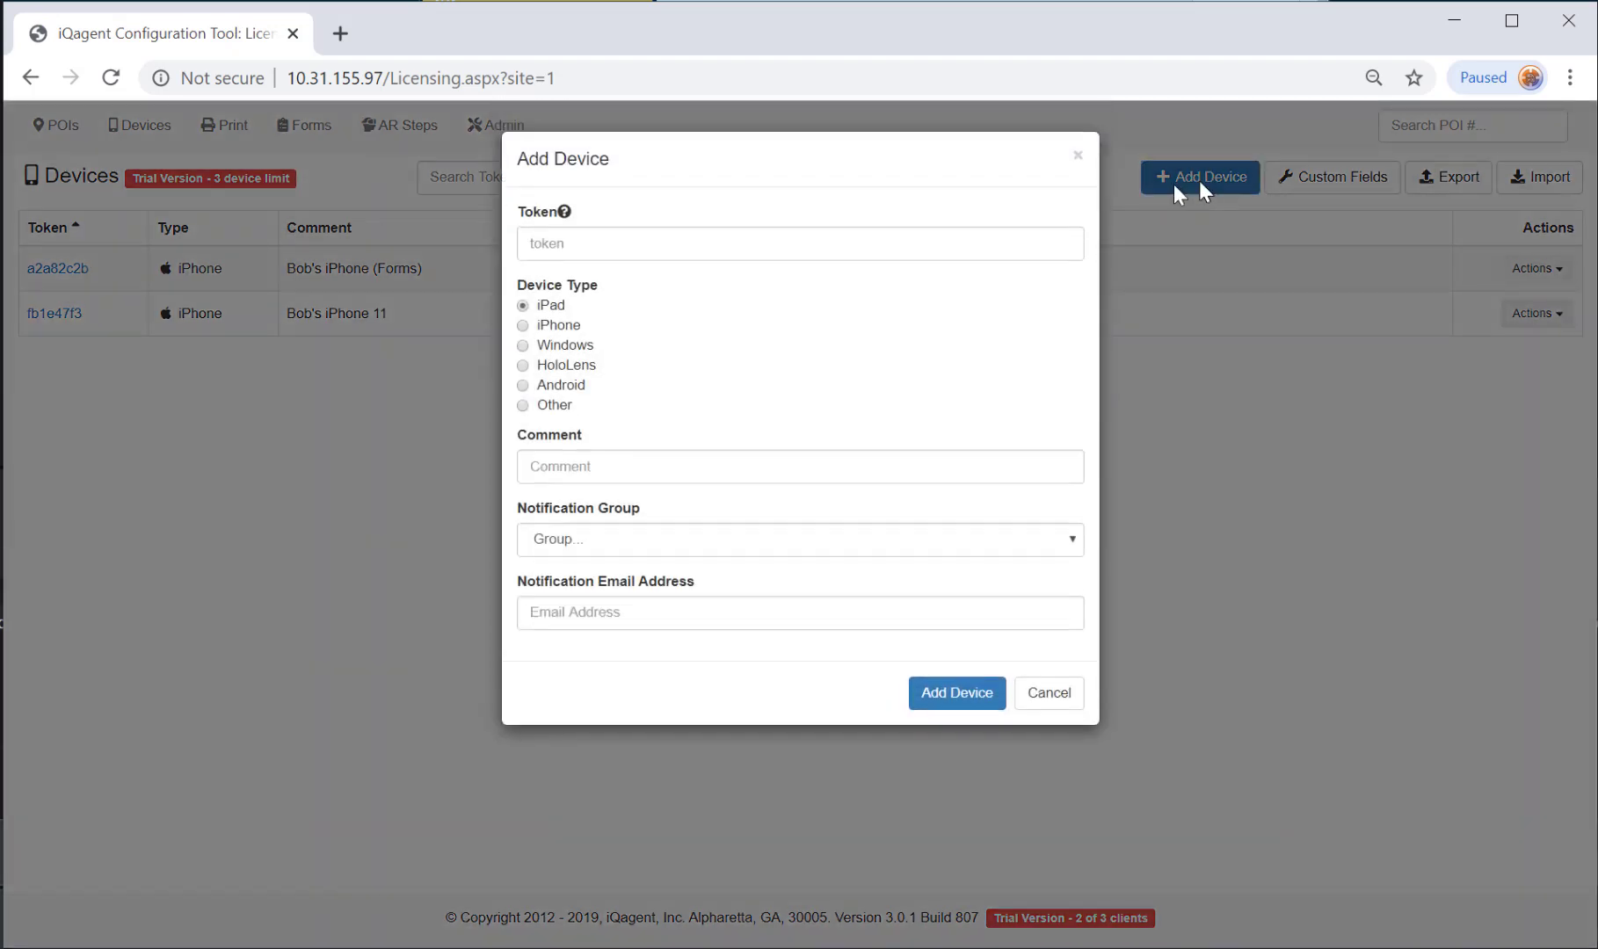
{"action": "left_click", "coordinate": [602, 239]}
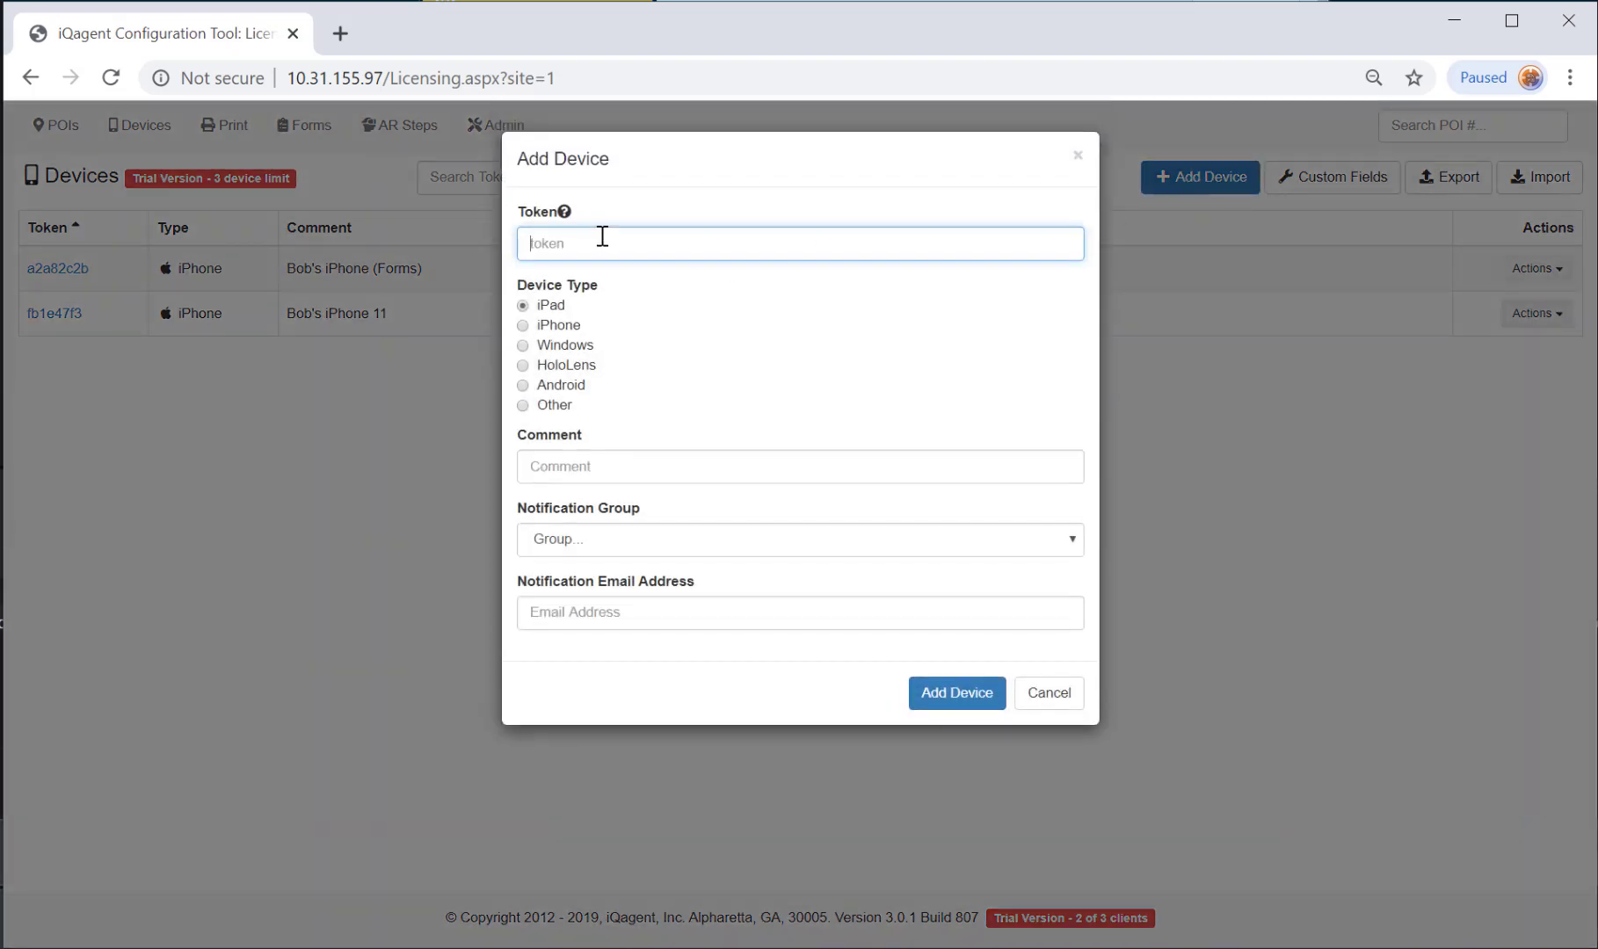
{"action": "type", "text": "f27f2a3c"}
{"action": "left_click", "coordinate": [559, 386]}
{"action": "left_click", "coordinate": [602, 465]}
{"action": "type", "text": "Bob's RealWear HMT"}
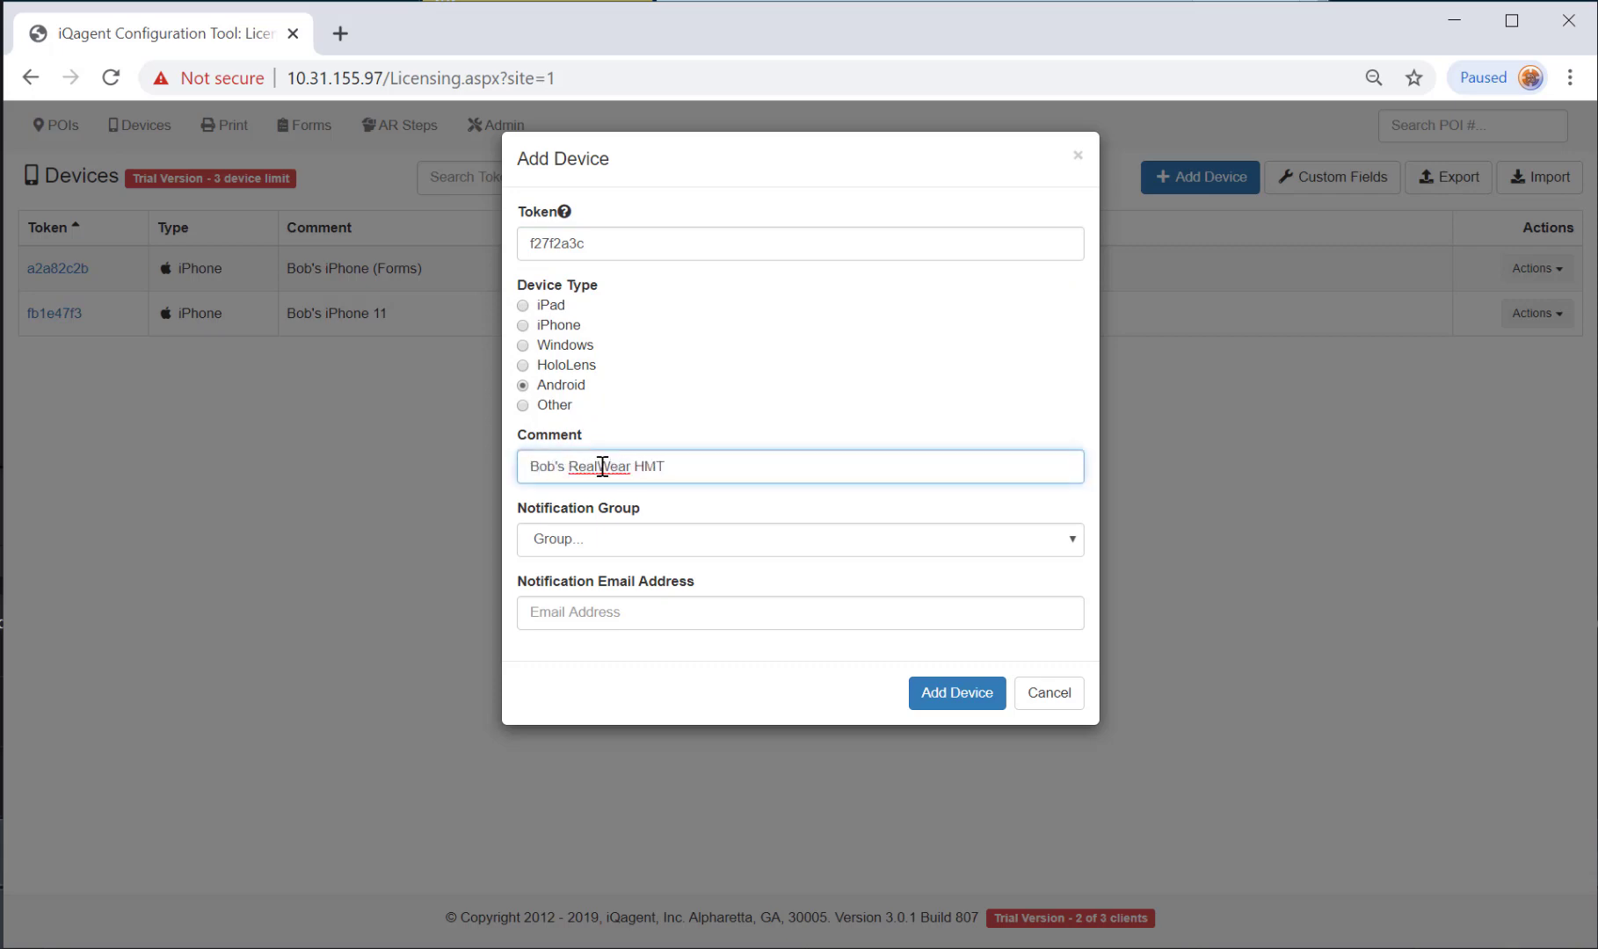
{"action": "type", "text": "-1"}
{"action": "left_click", "coordinate": [949, 692]}
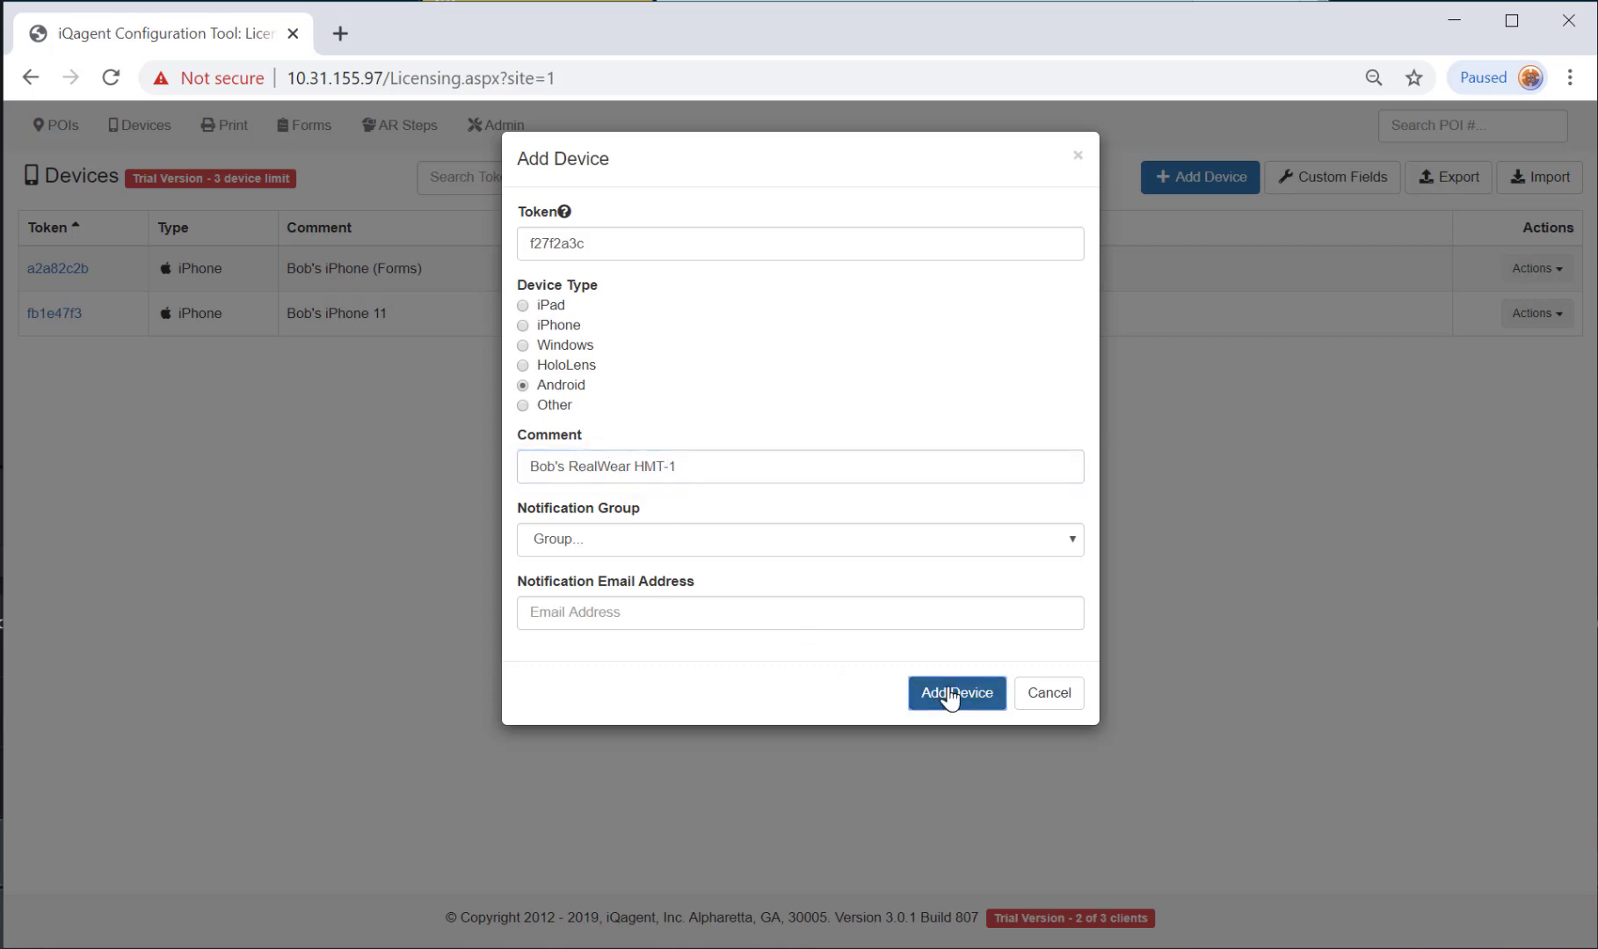
{"action": "key", "text": "alt+Tab"}
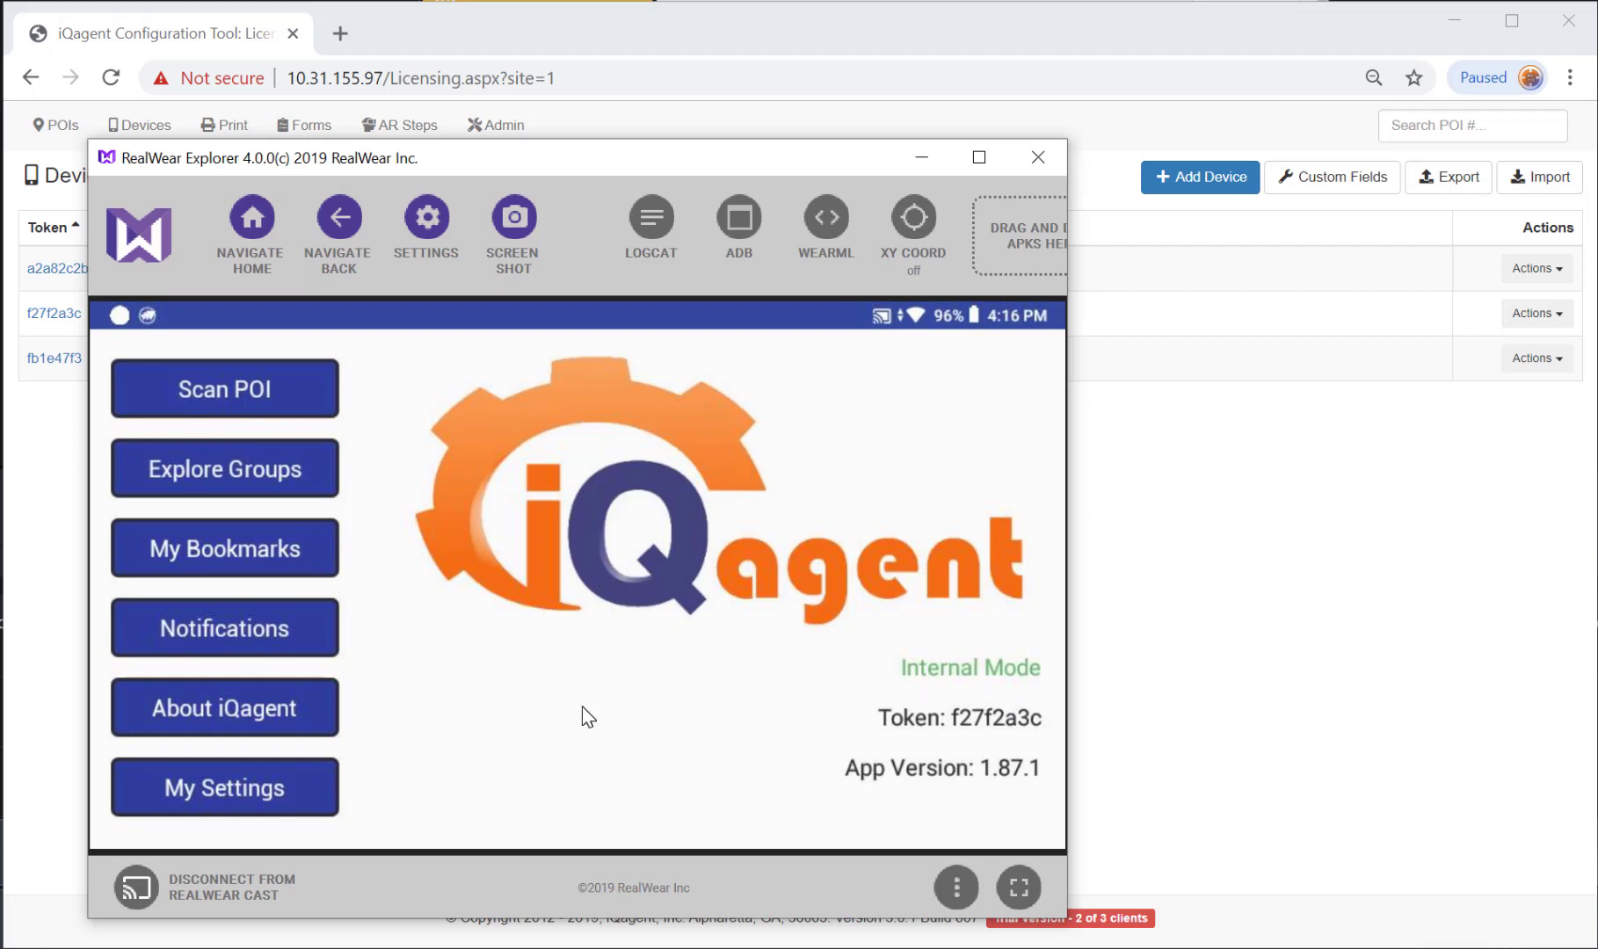
Set the headset iQagent's server host to 10.31.155.97 and switch it to Live Mode.
{"action": "left_click", "coordinate": [273, 787]}
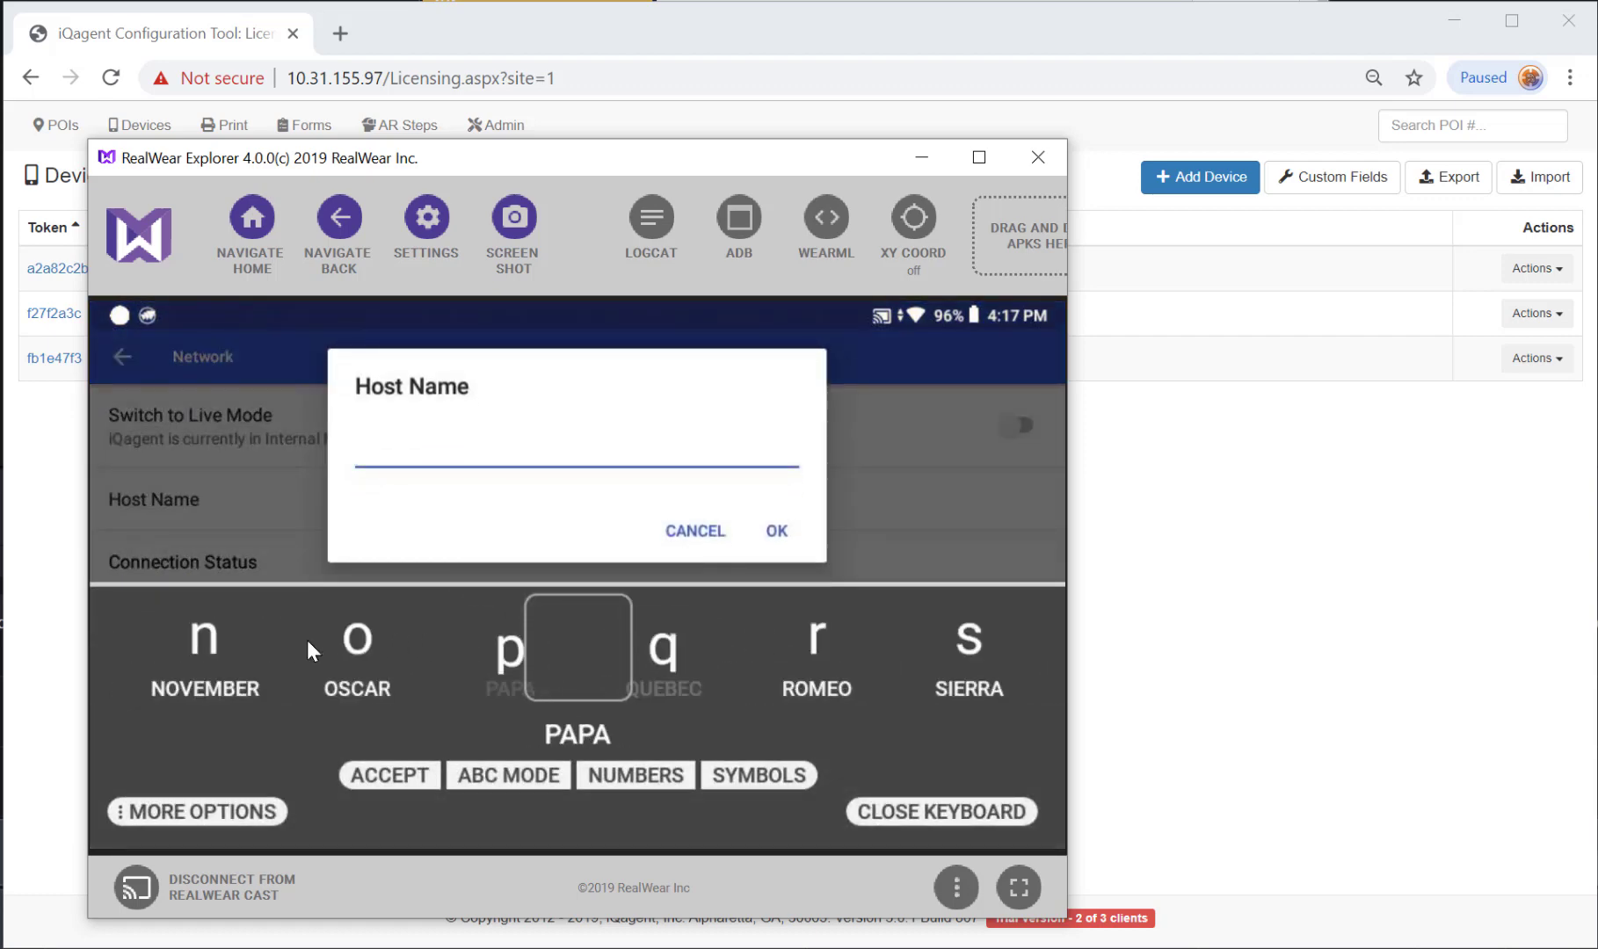
{"action": "type", "text": "10.31.155.97"}
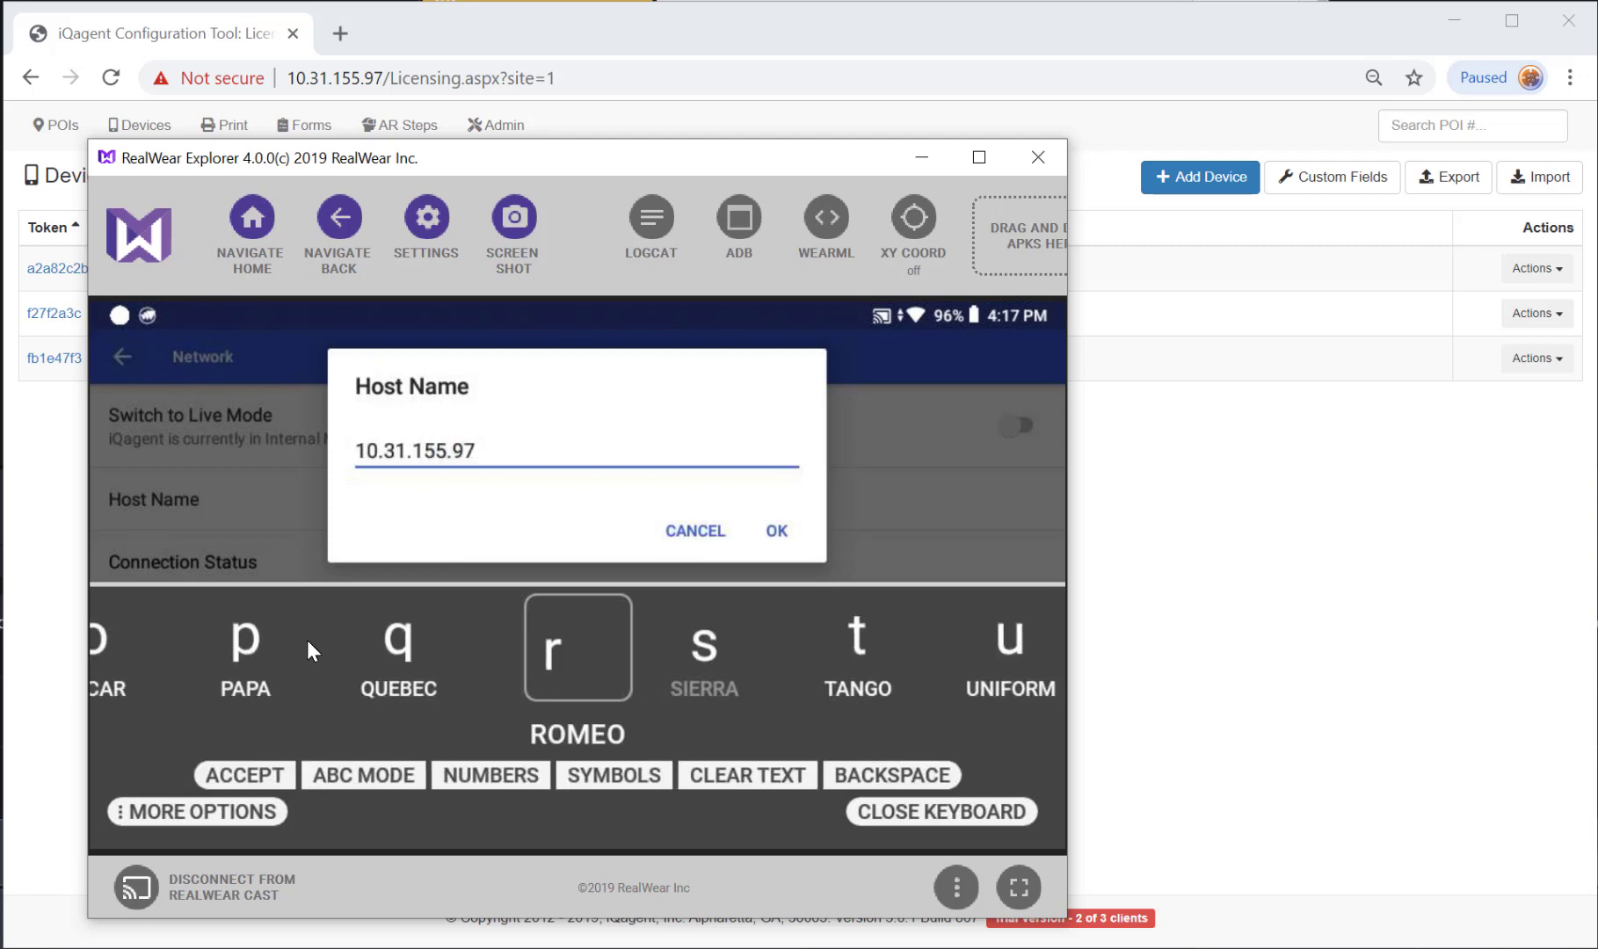
{"action": "left_click", "coordinate": [790, 527]}
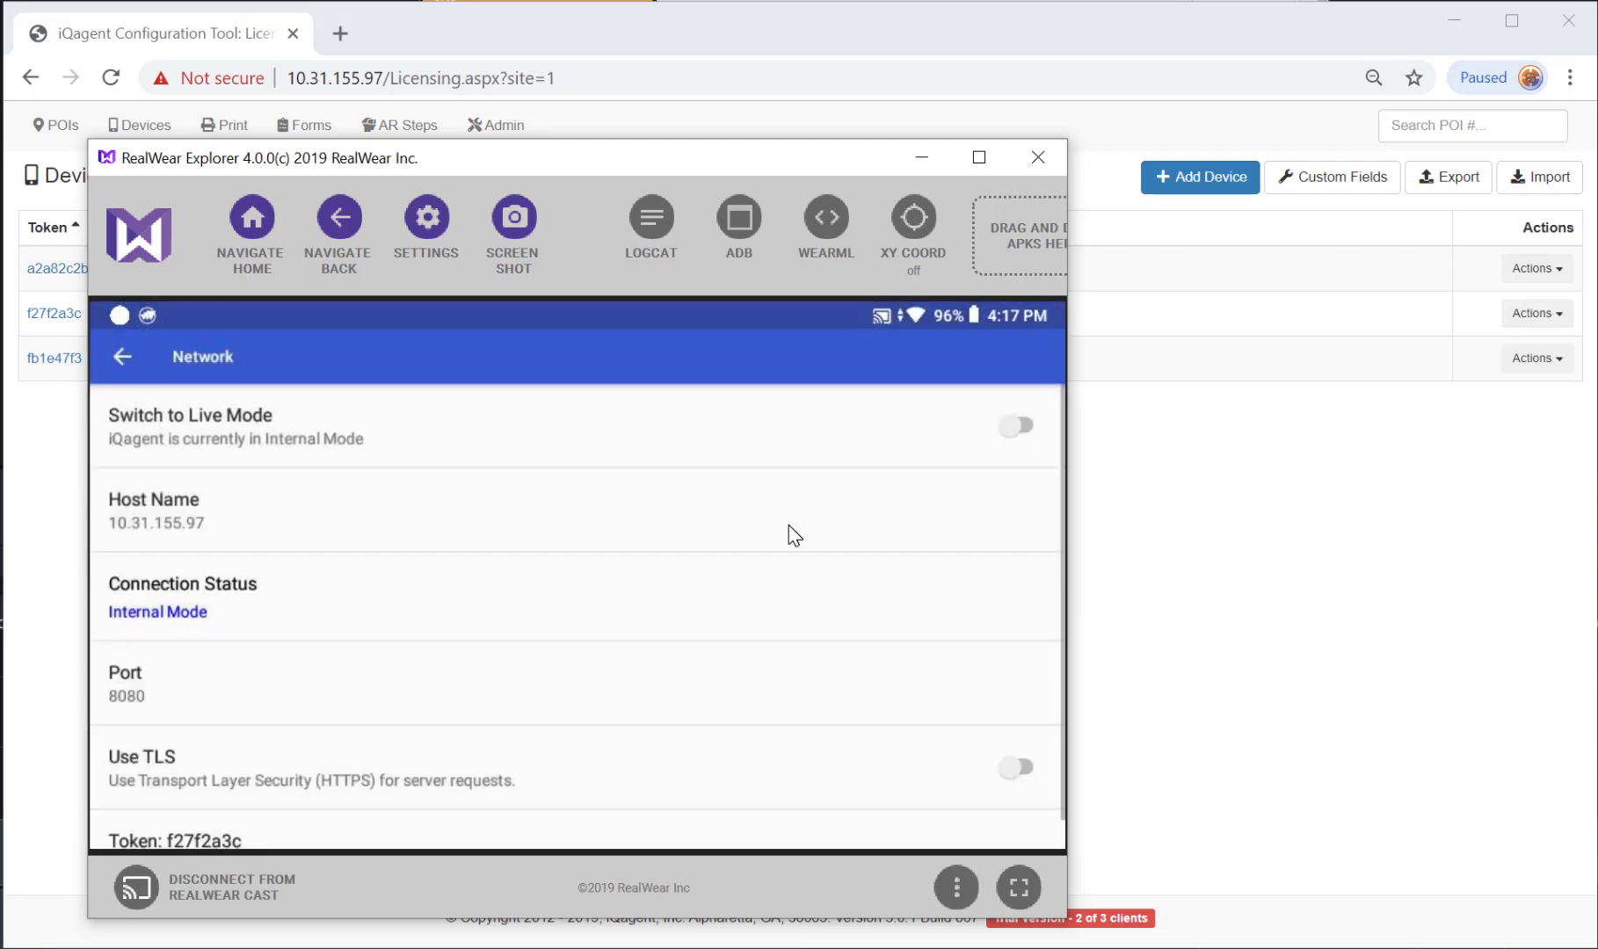
{"action": "left_click", "coordinate": [238, 442]}
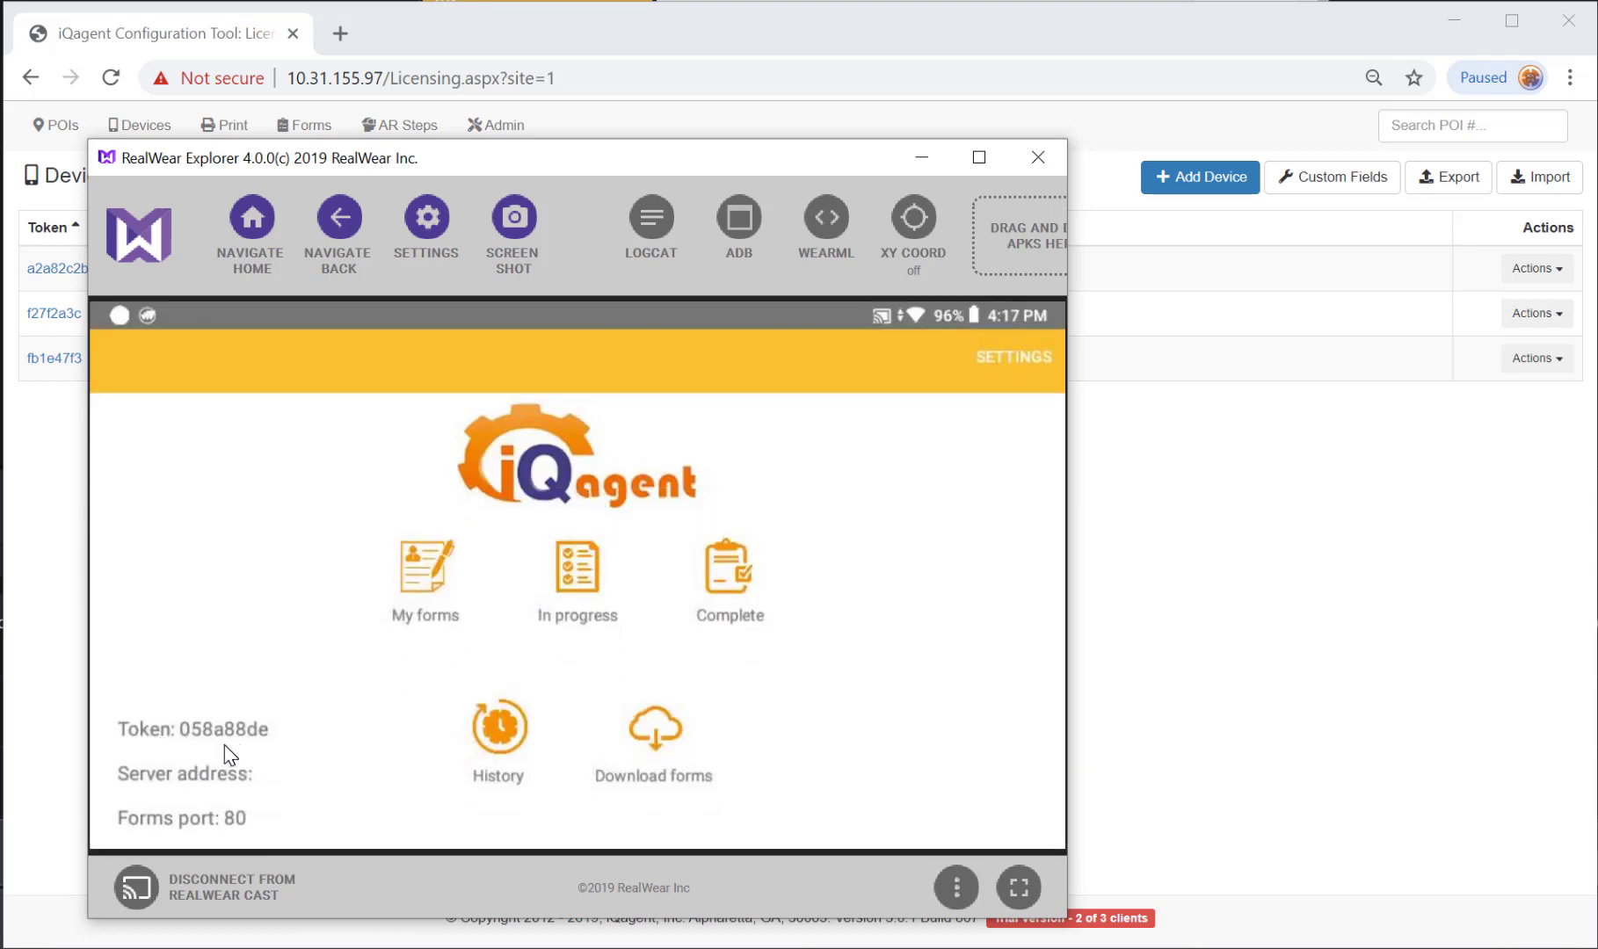
{"action": "key", "text": "alt+Tab"}
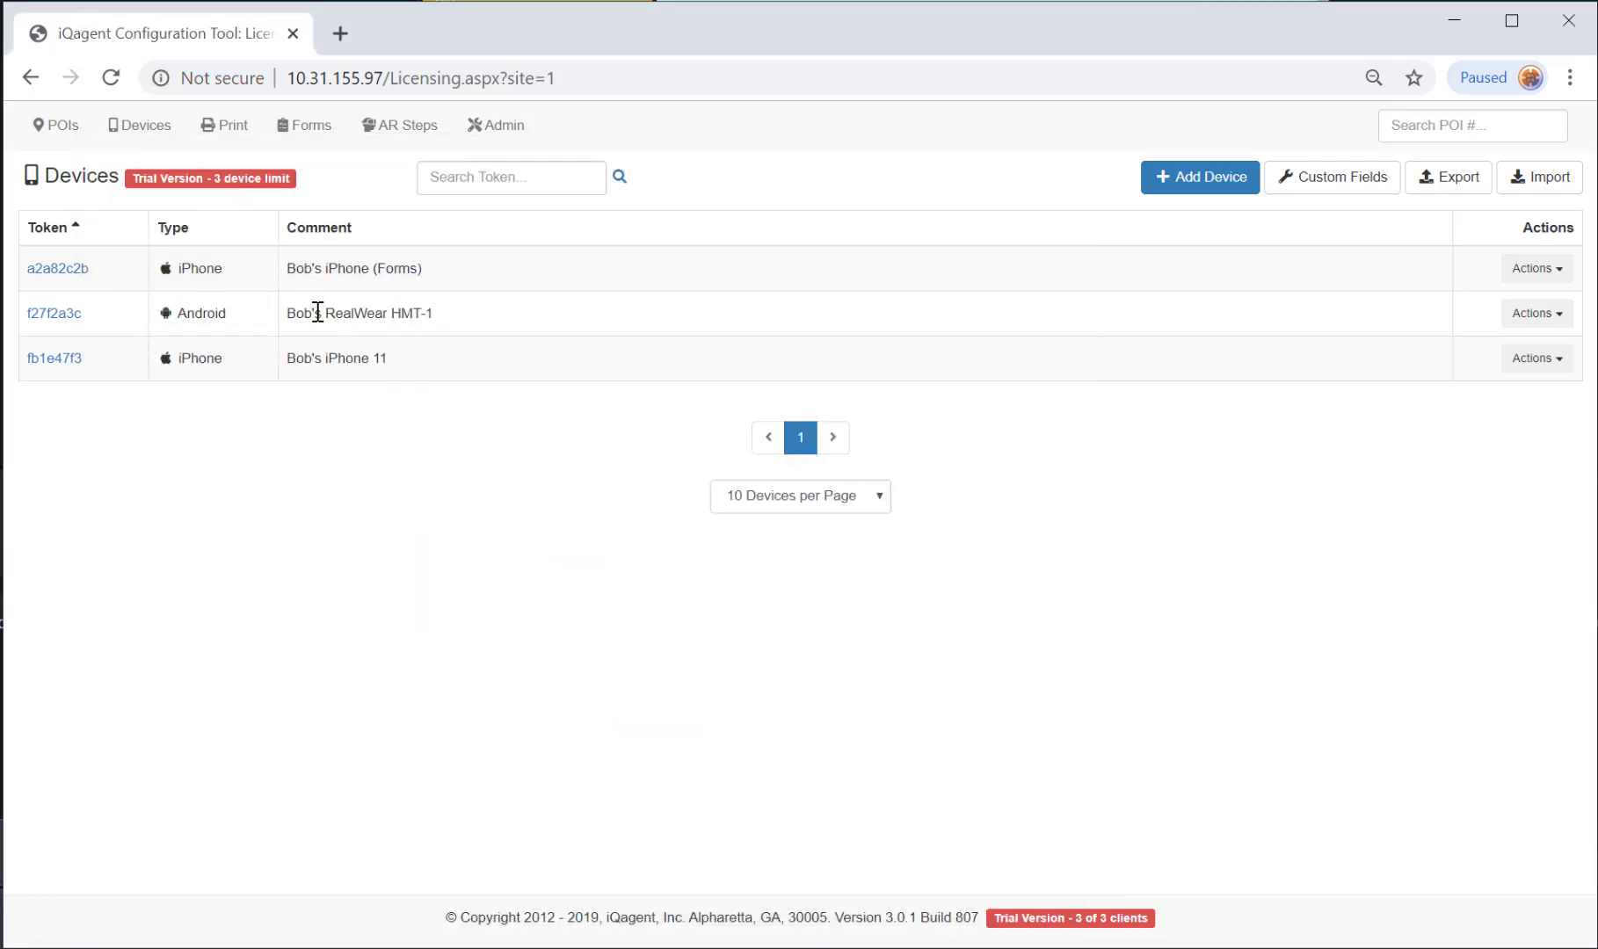
Replace the first device's token, change its comment to RealWear, set Android, and save.
{"action": "left_click", "coordinate": [59, 268]}
{"action": "left_click", "coordinate": [611, 240]}
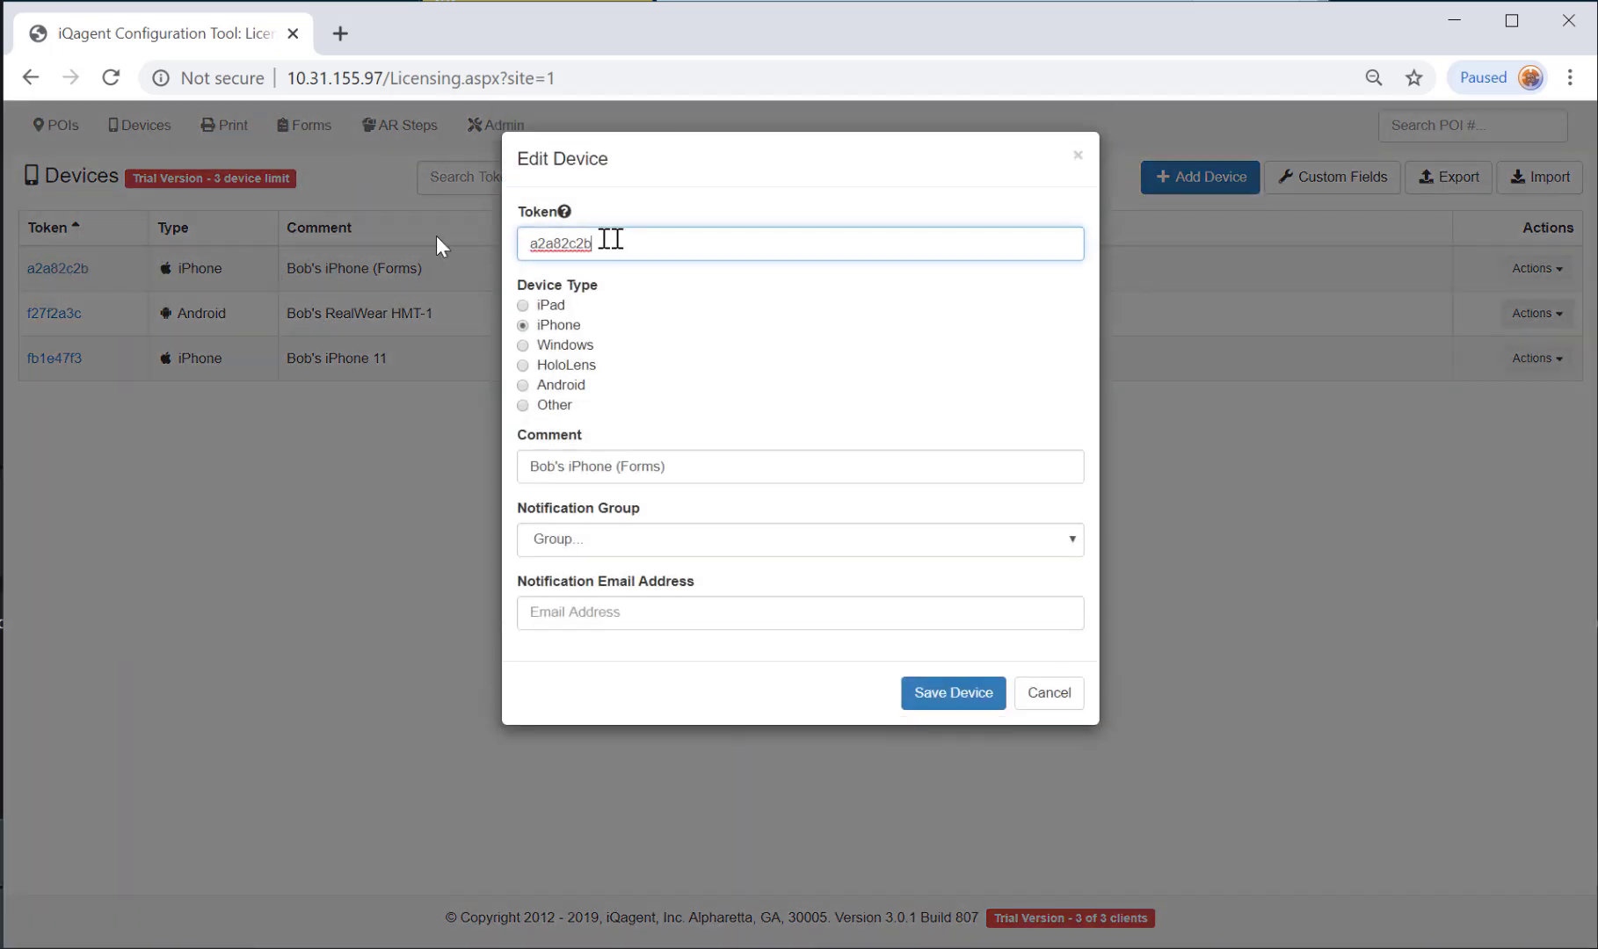
{"action": "key", "text": "ctrl+a"}
{"action": "type", "text": "058a8"}
{"action": "double_click", "coordinate": [580, 466]}
{"action": "type", "text": "RealWea"}
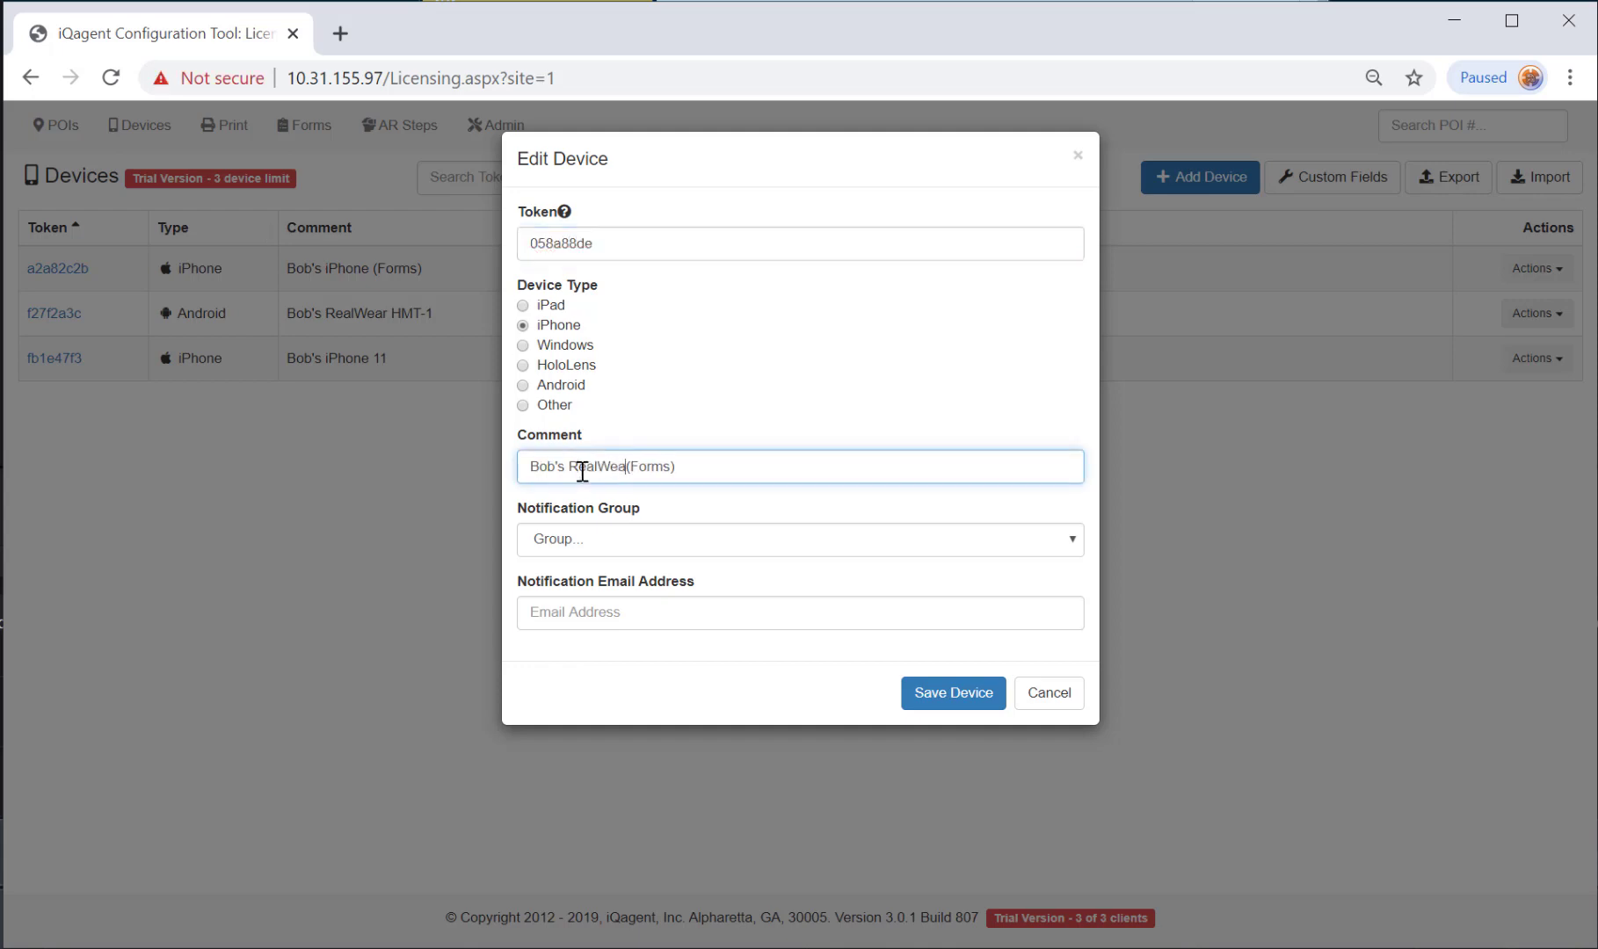
{"action": "type", "text": "r"}
{"action": "left_click", "coordinate": [533, 385]}
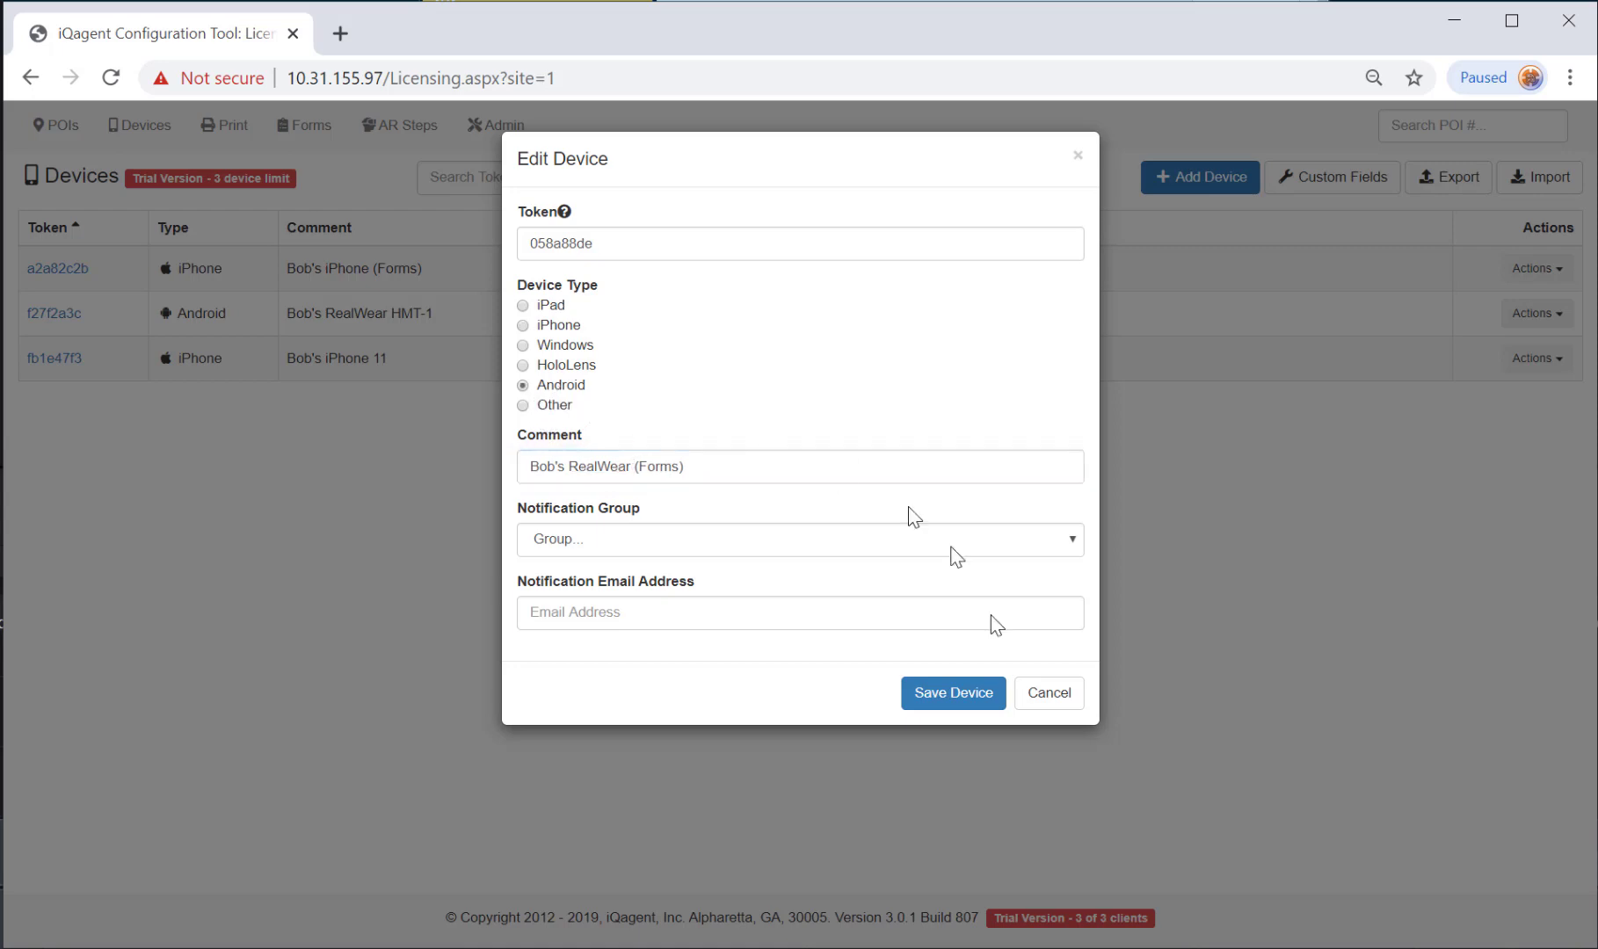
{"action": "left_click", "coordinate": [984, 692]}
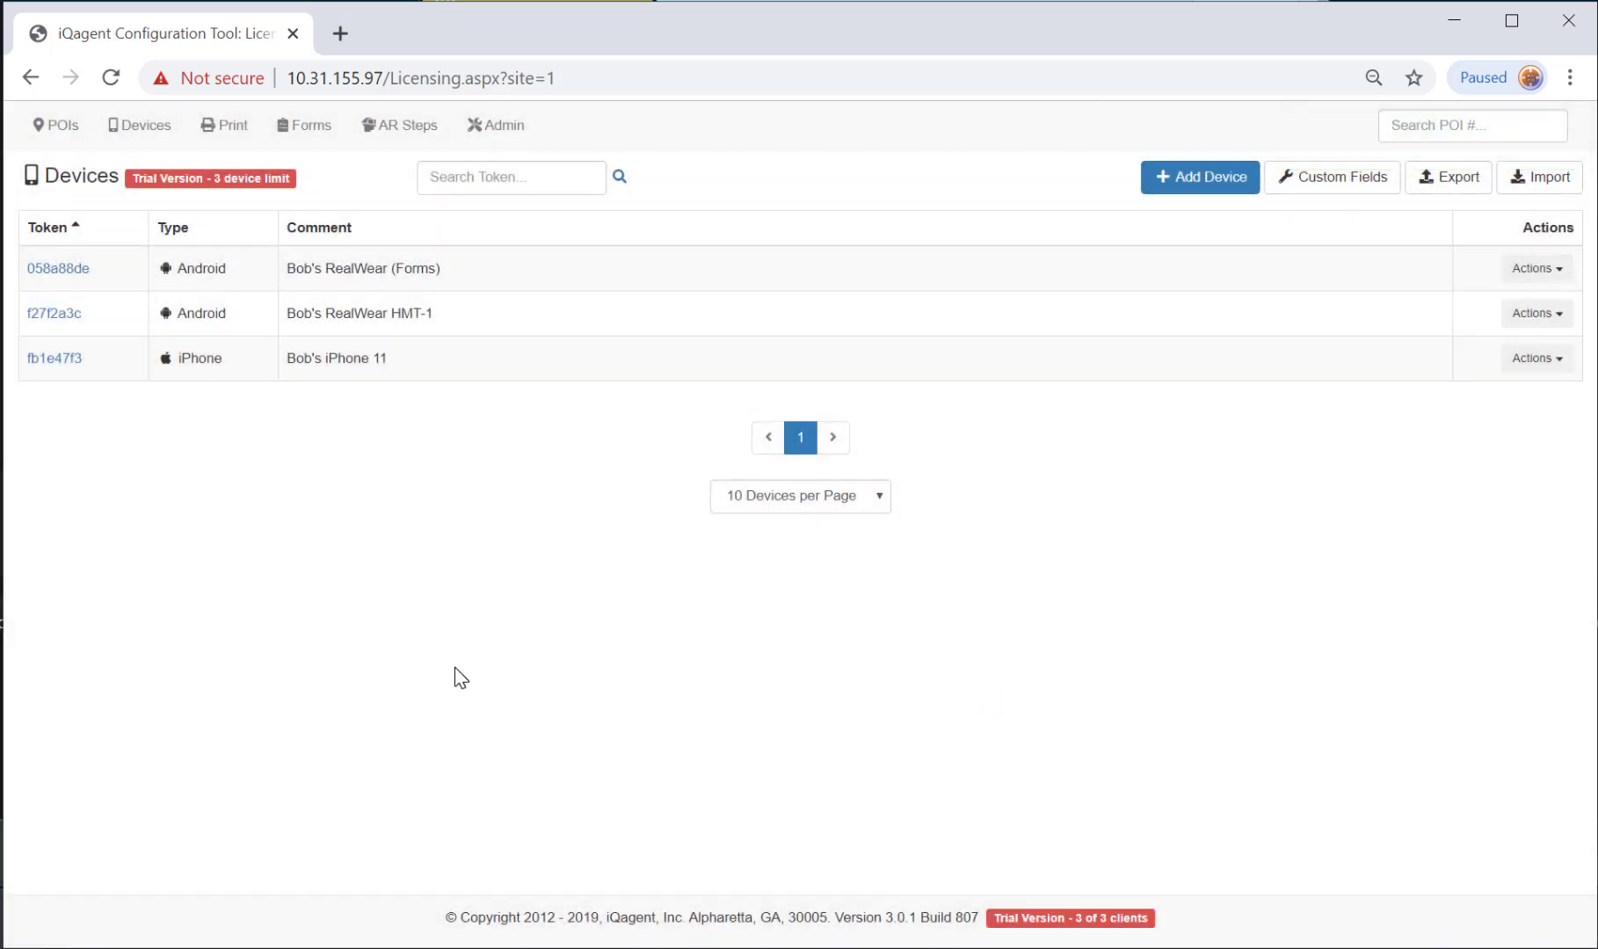
{"action": "key", "text": "alt+Tab"}
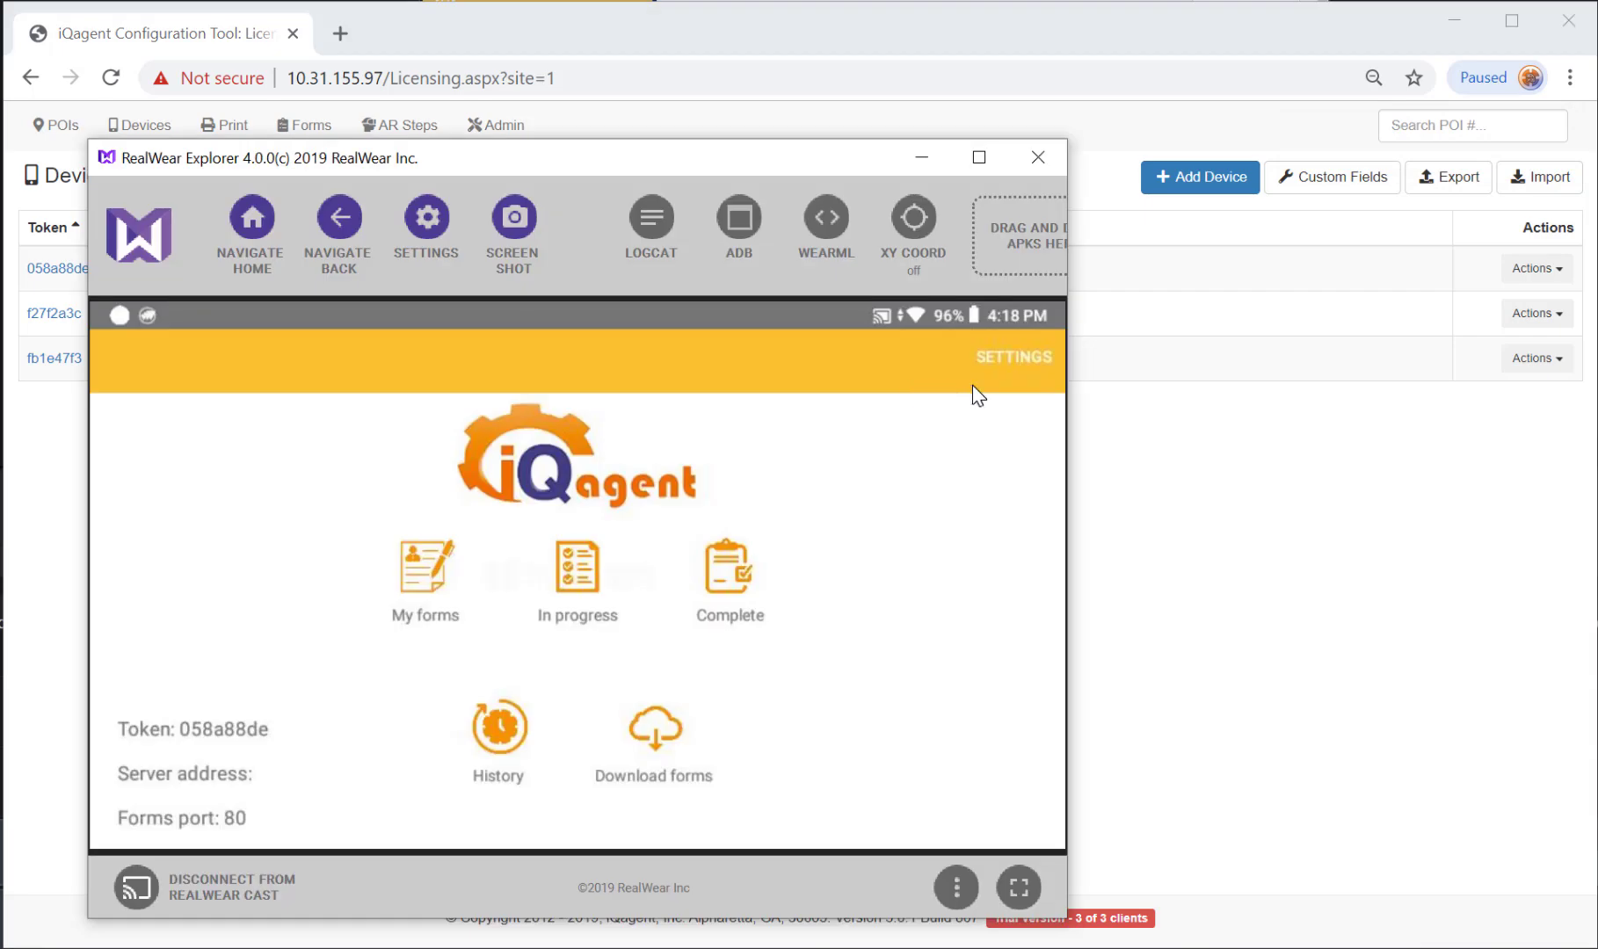
Set the iQagent Forms Address to 10.31.155.97 in the headset's forms app settings.
{"action": "left_click", "coordinate": [972, 384]}
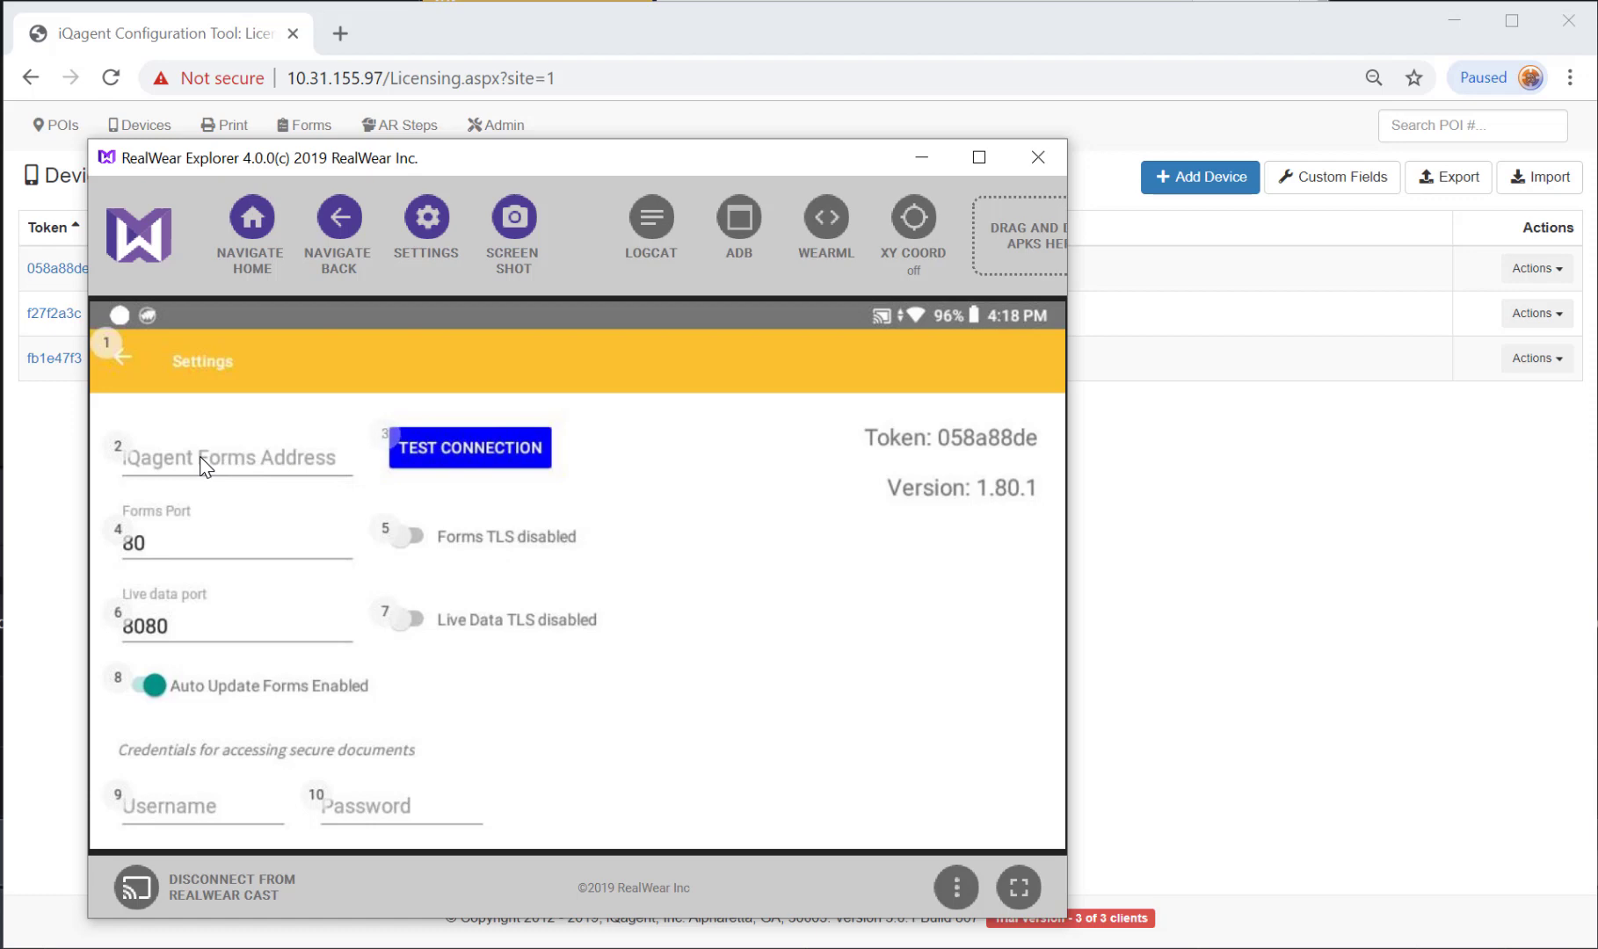
{"action": "left_click", "coordinate": [204, 466]}
{"action": "type", "text": "10.31.155.97"}
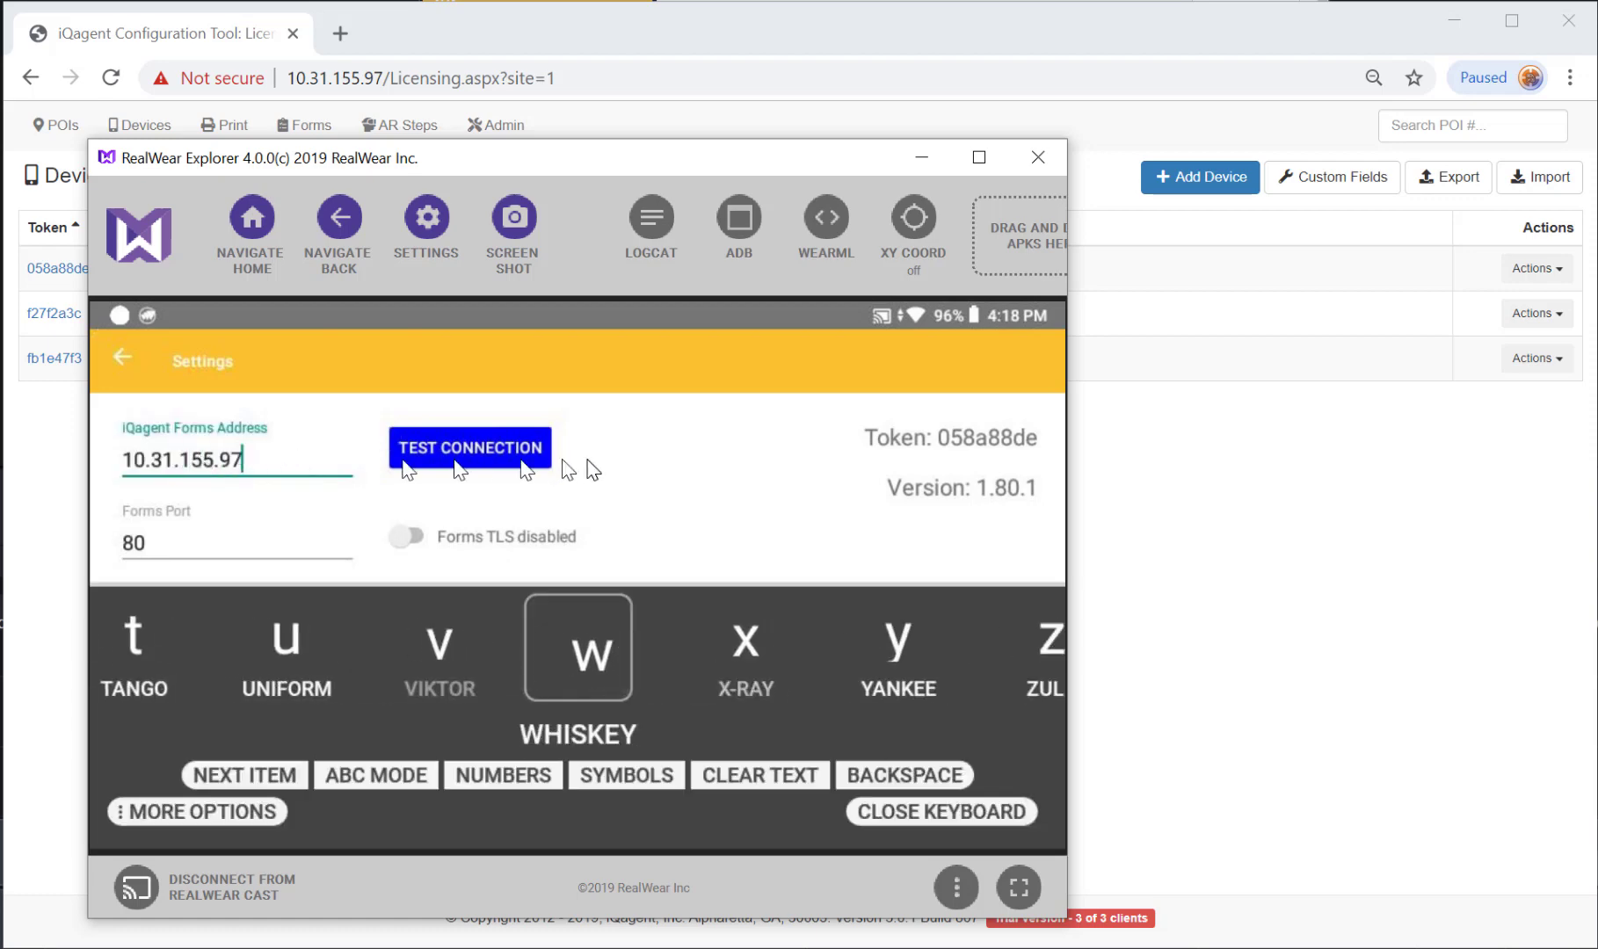
{"action": "left_click", "coordinate": [960, 813]}
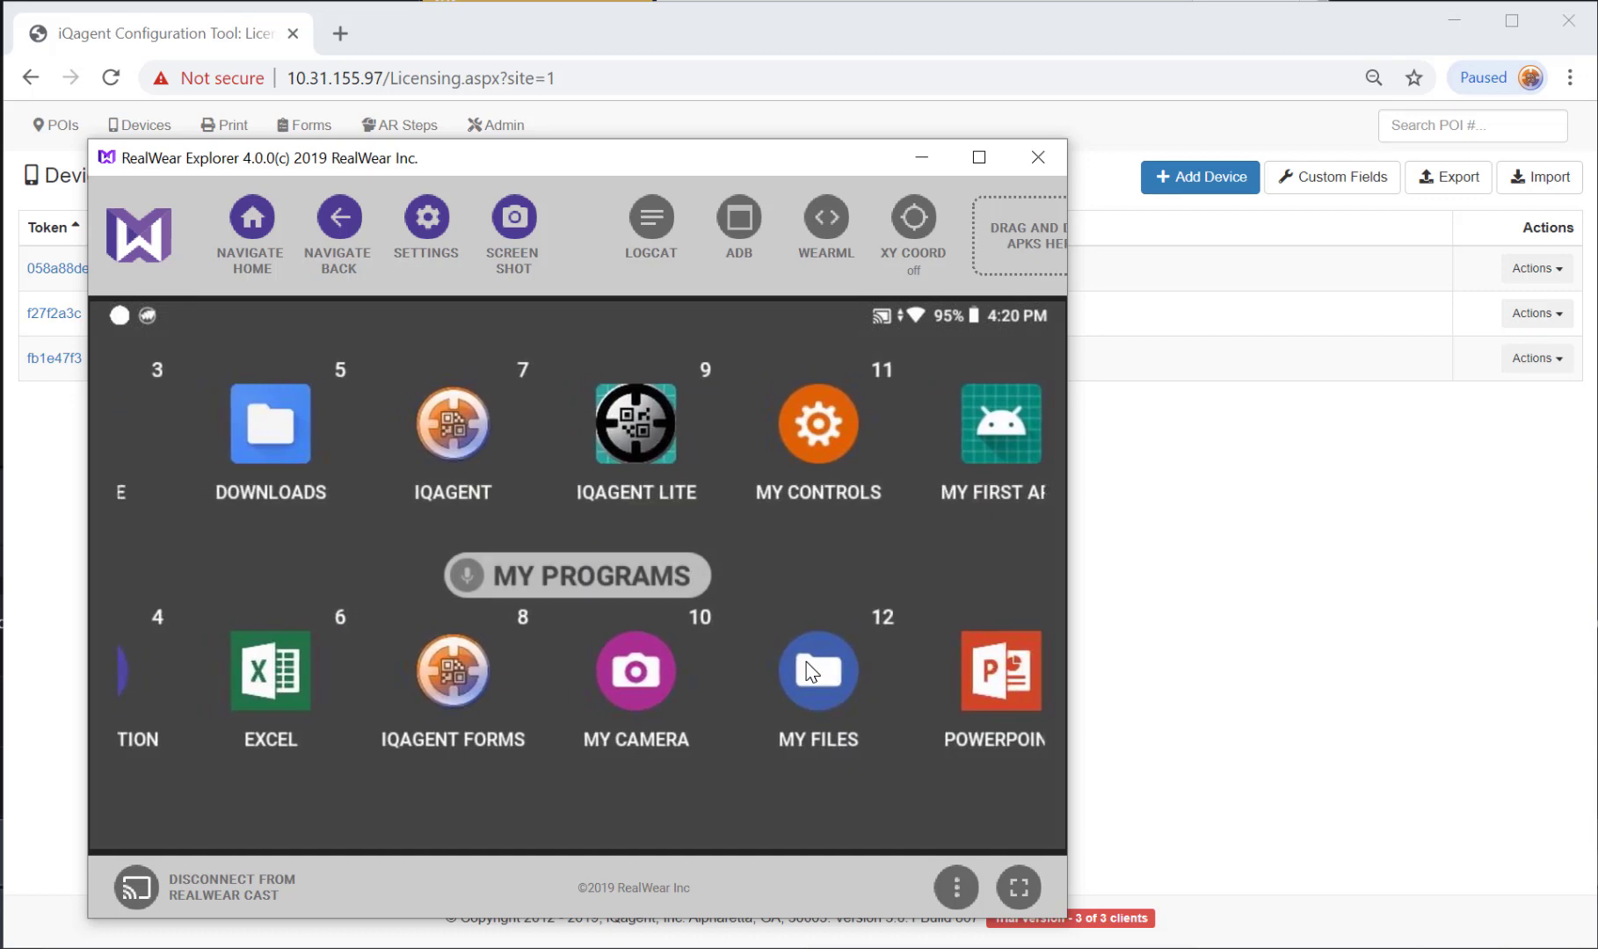
Open the Motor 4 point of interest under Production in the configuration tool.
{"action": "left_click", "coordinate": [1112, 673]}
{"action": "left_click", "coordinate": [61, 128]}
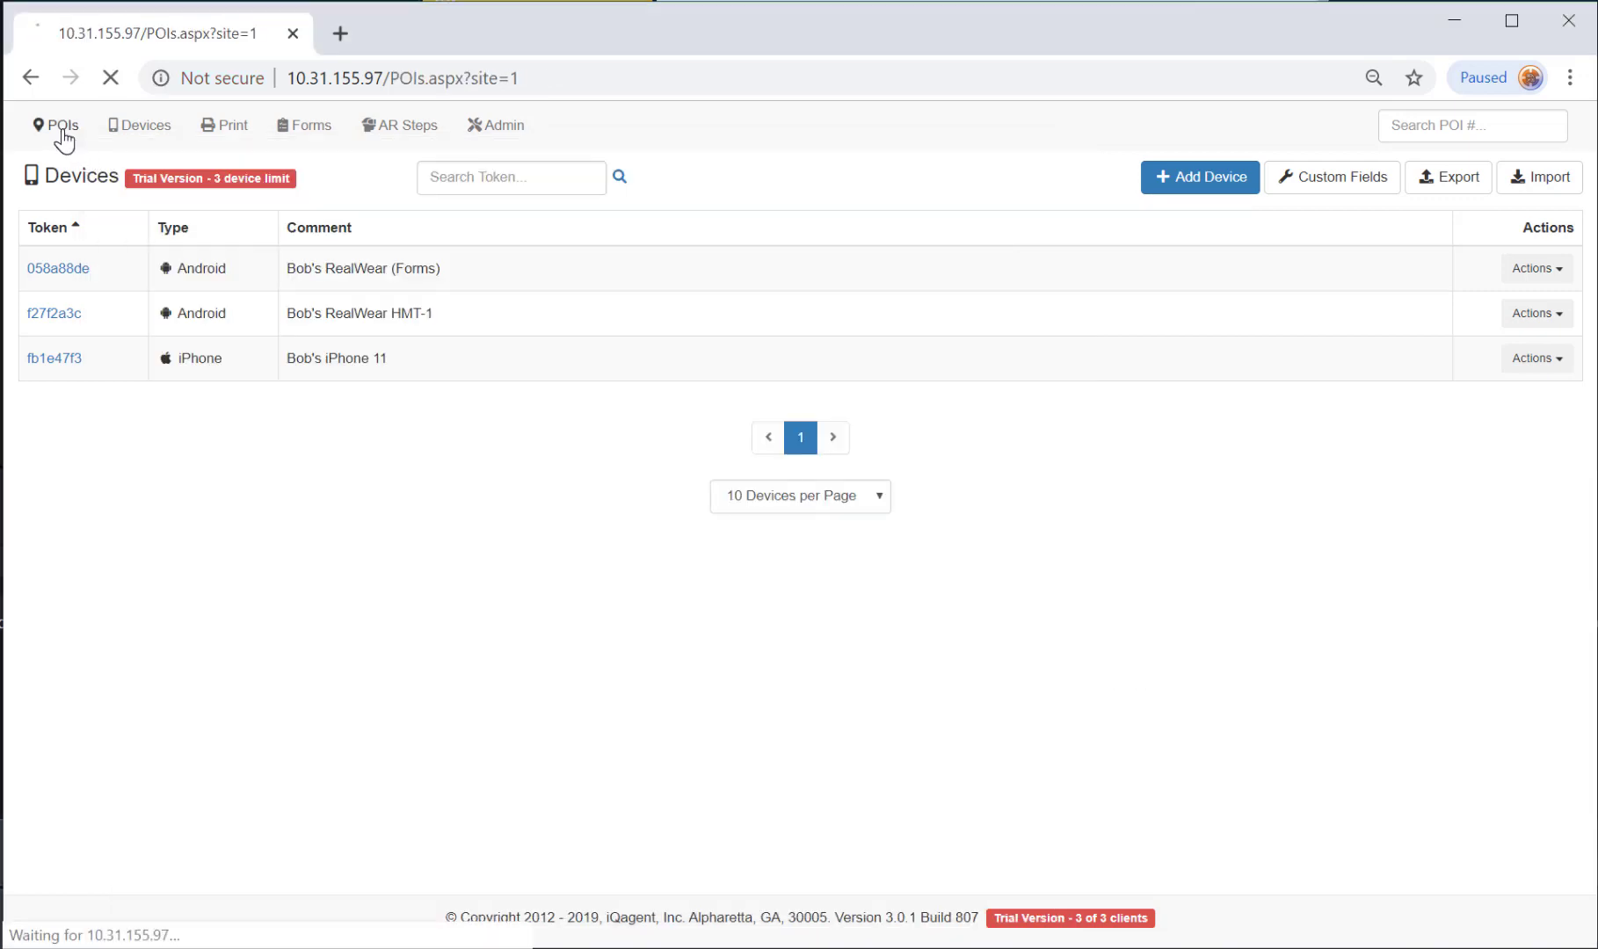
{"action": "left_click", "coordinate": [119, 250]}
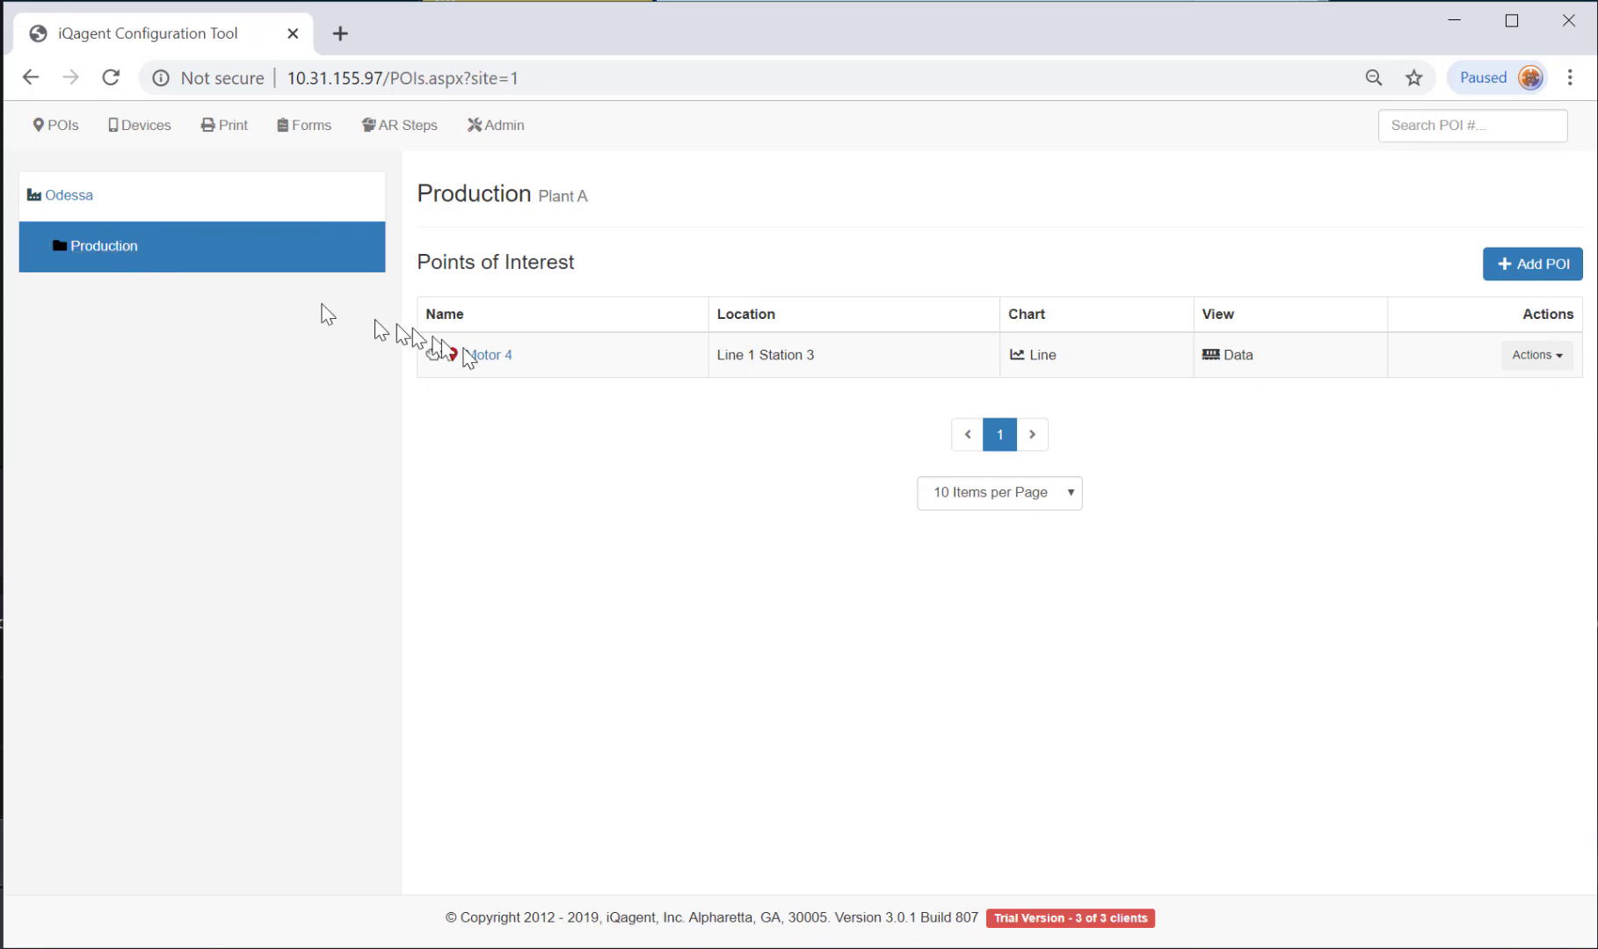
{"action": "left_click", "coordinate": [479, 360]}
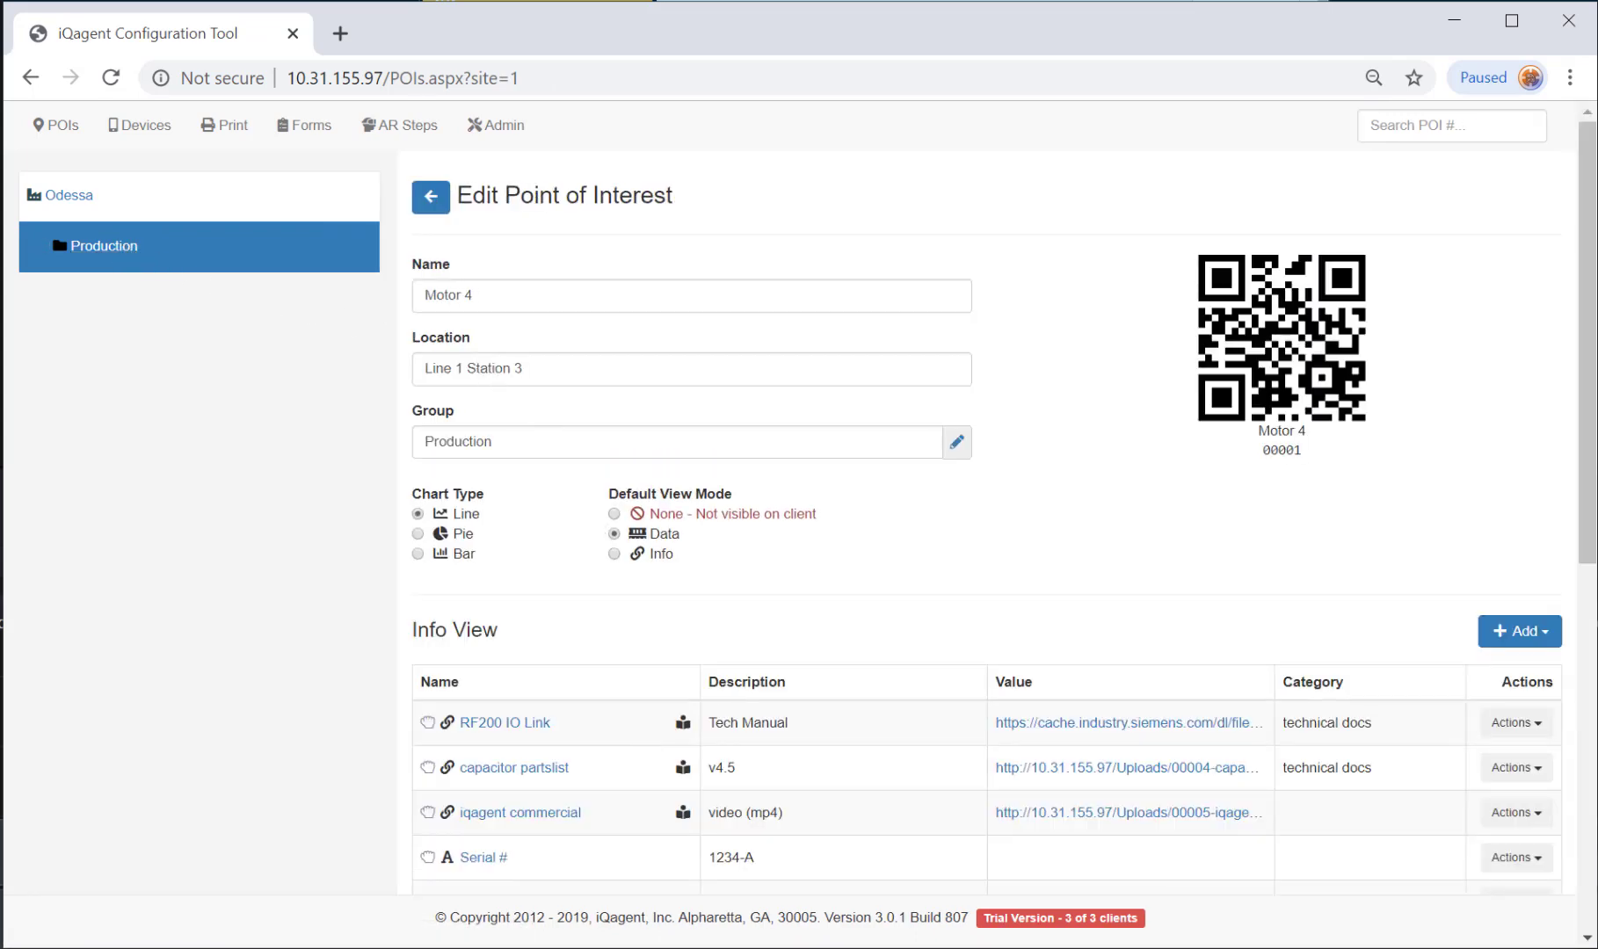
{"action": "key", "text": "alt+Tab"}
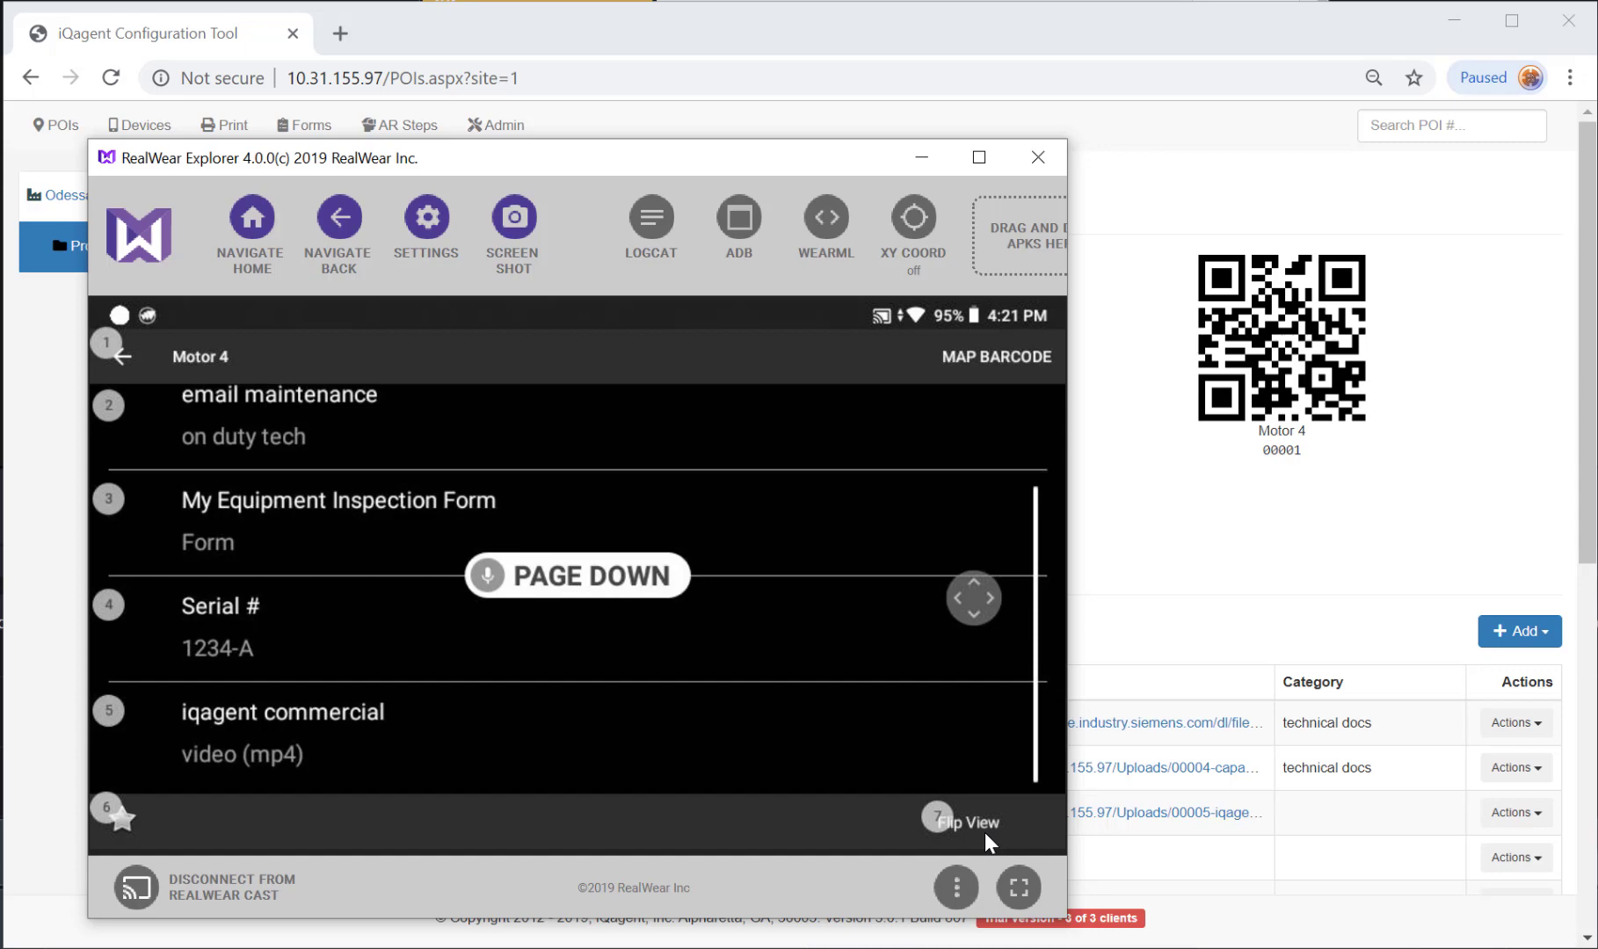
Play Motor 4's 'iqagent commercial' video on the headset.
{"action": "left_click", "coordinate": [339, 739]}
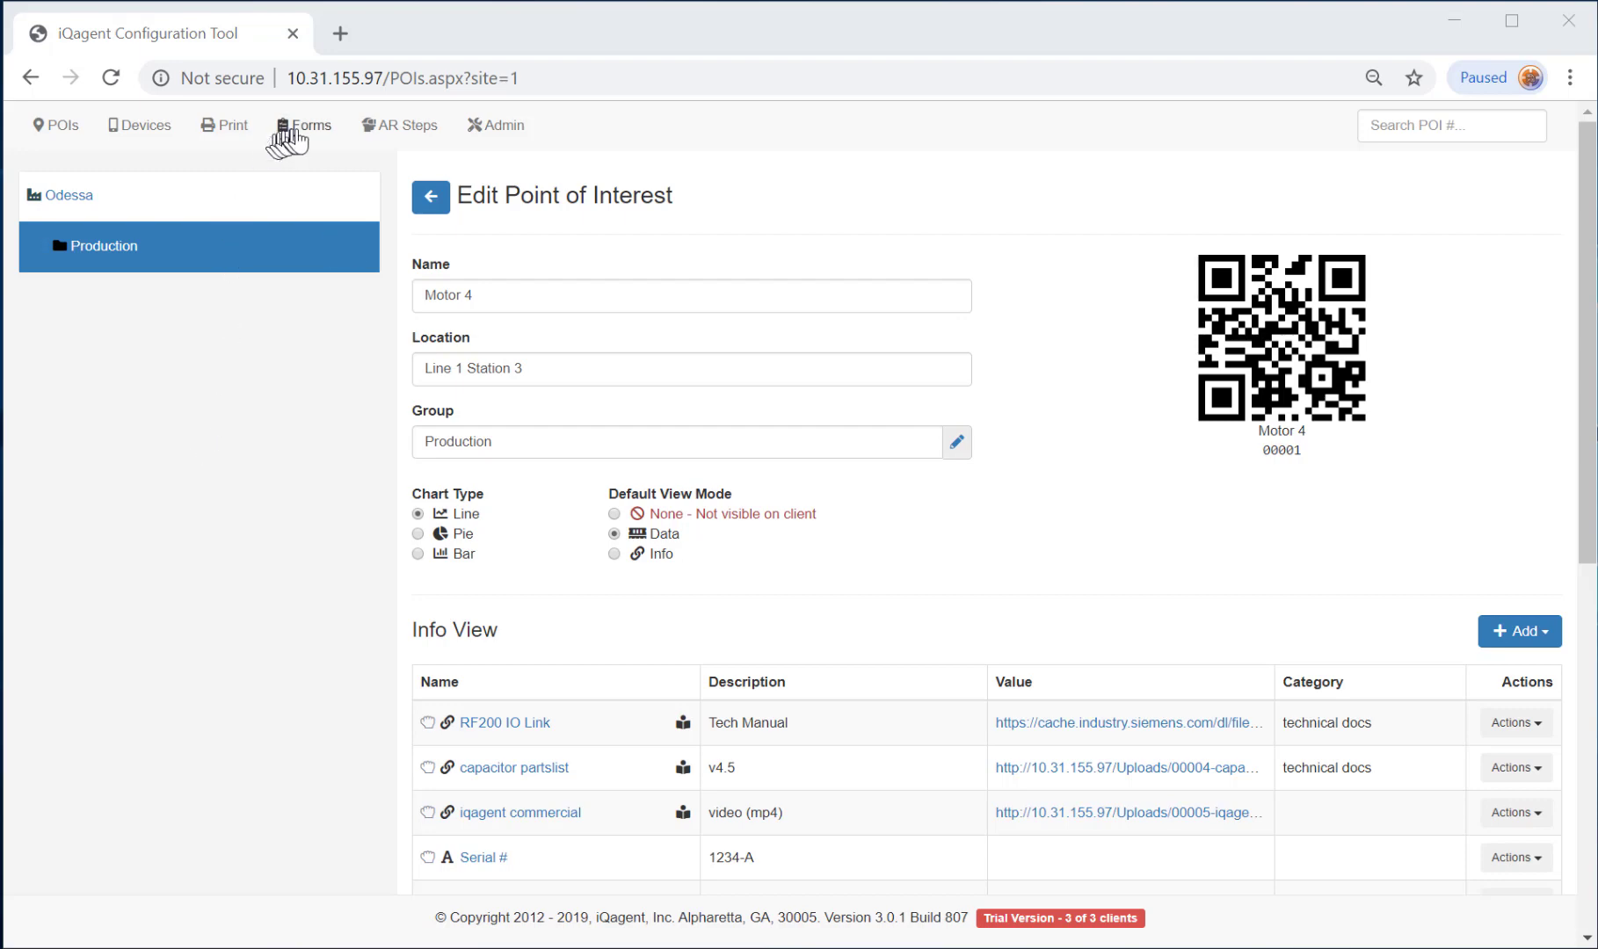
Open the inspection form's 3 submissions and look through the third submission's report.
{"action": "left_click", "coordinate": [299, 132]}
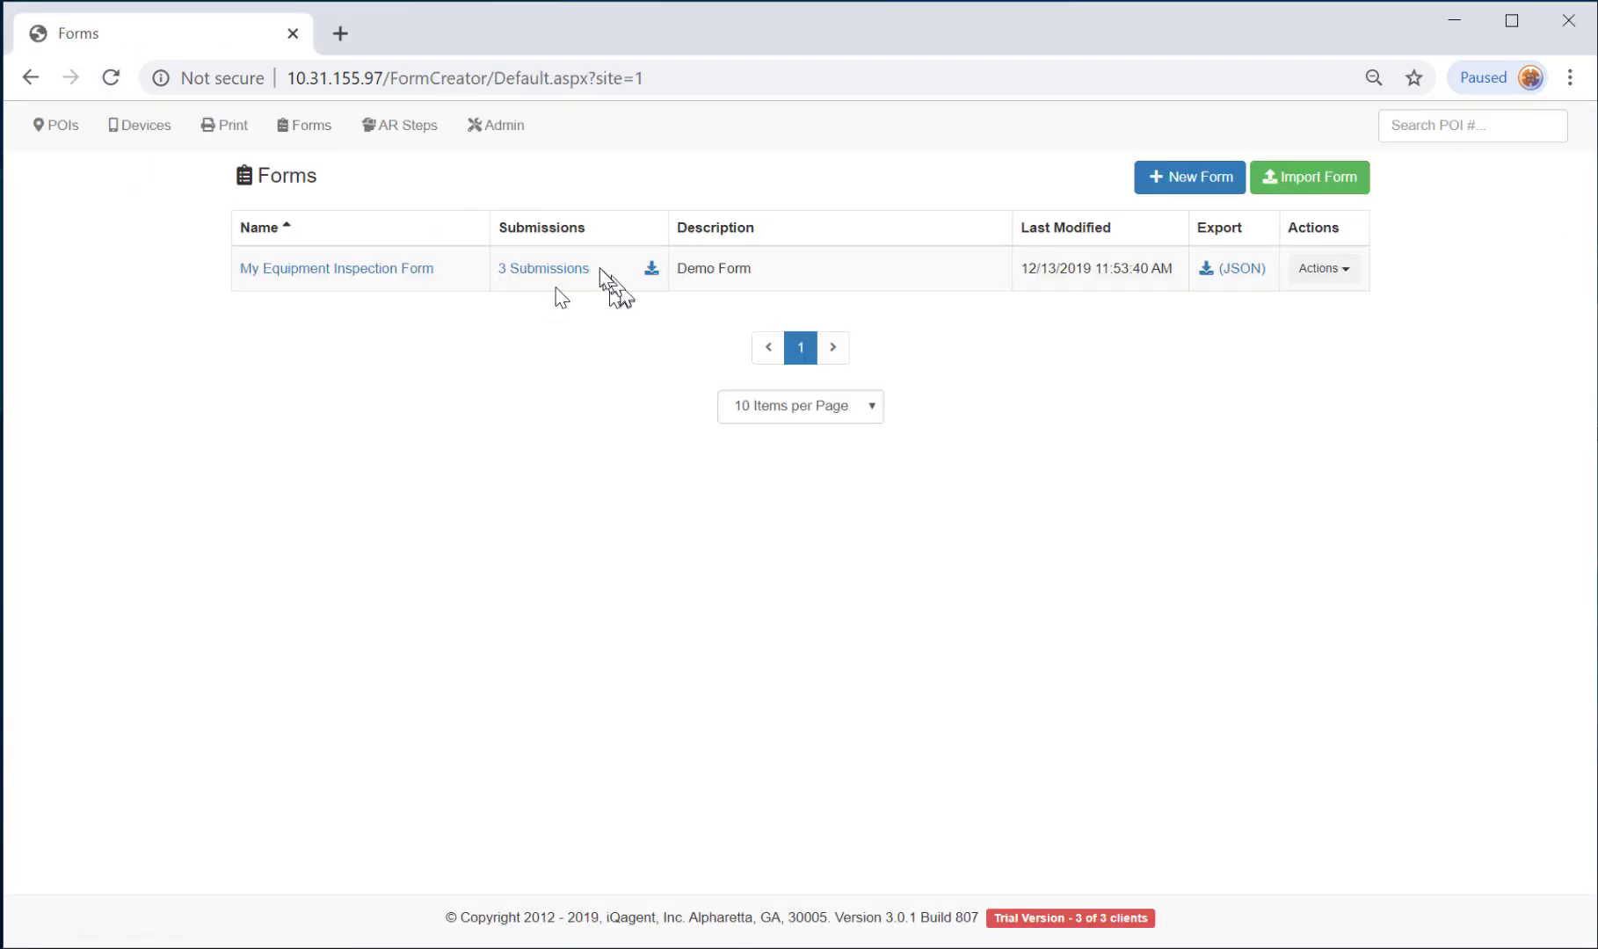
{"action": "left_click", "coordinate": [574, 272]}
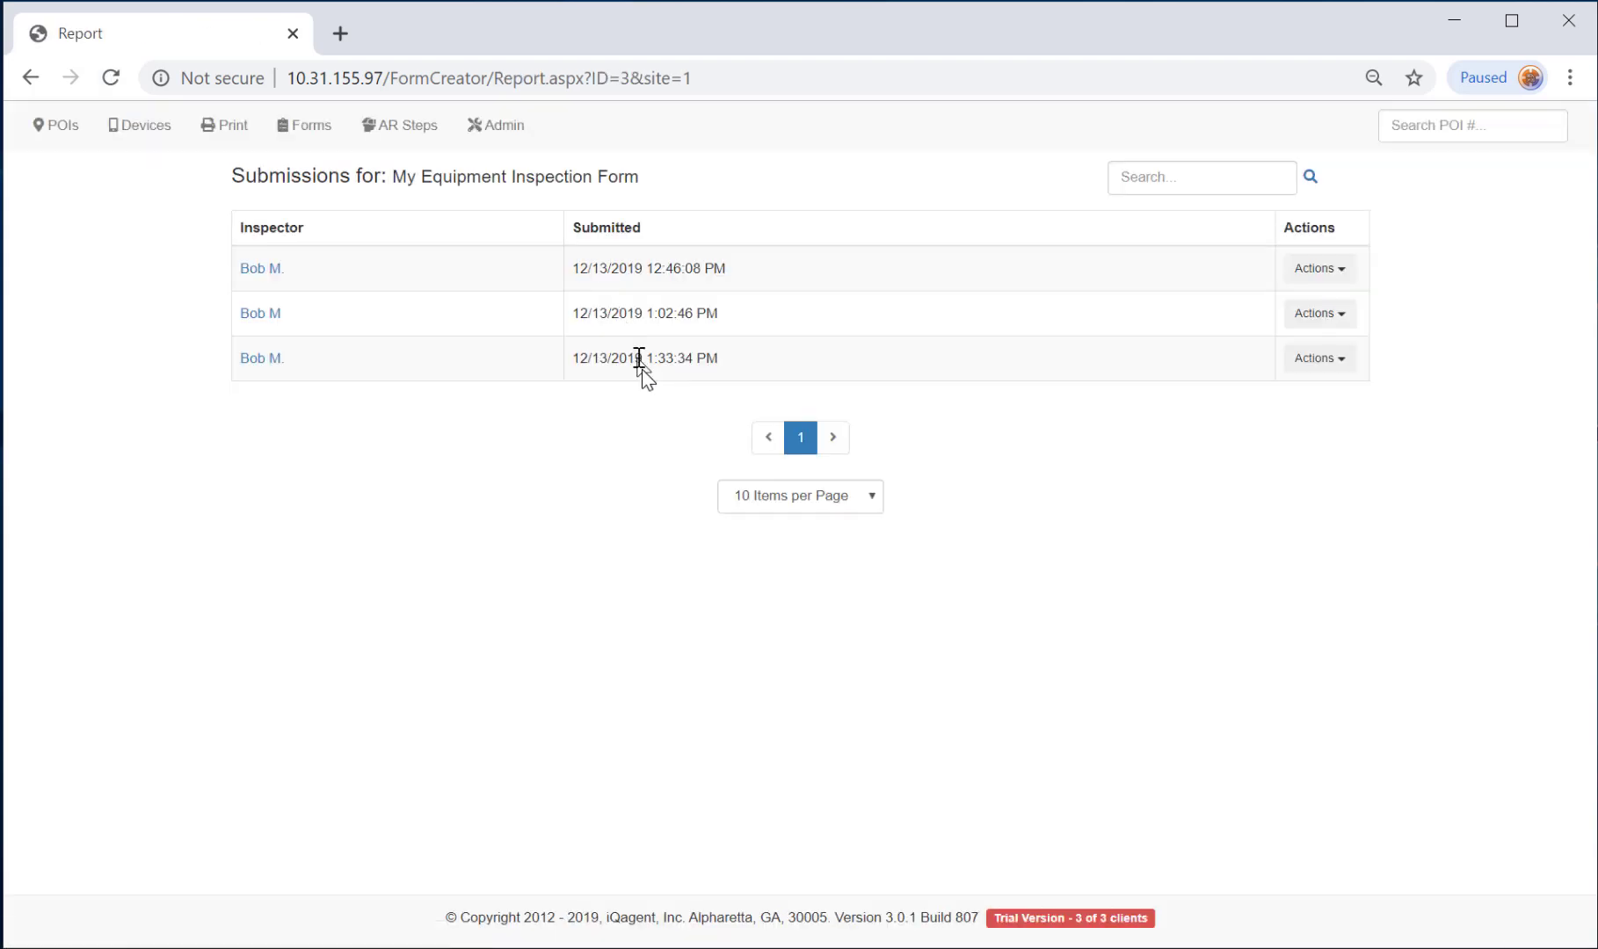
{"action": "left_click", "coordinate": [260, 359]}
{"action": "scroll", "coordinate": [498, 614], "scroll_direction": "down", "scroll_amount": 3}
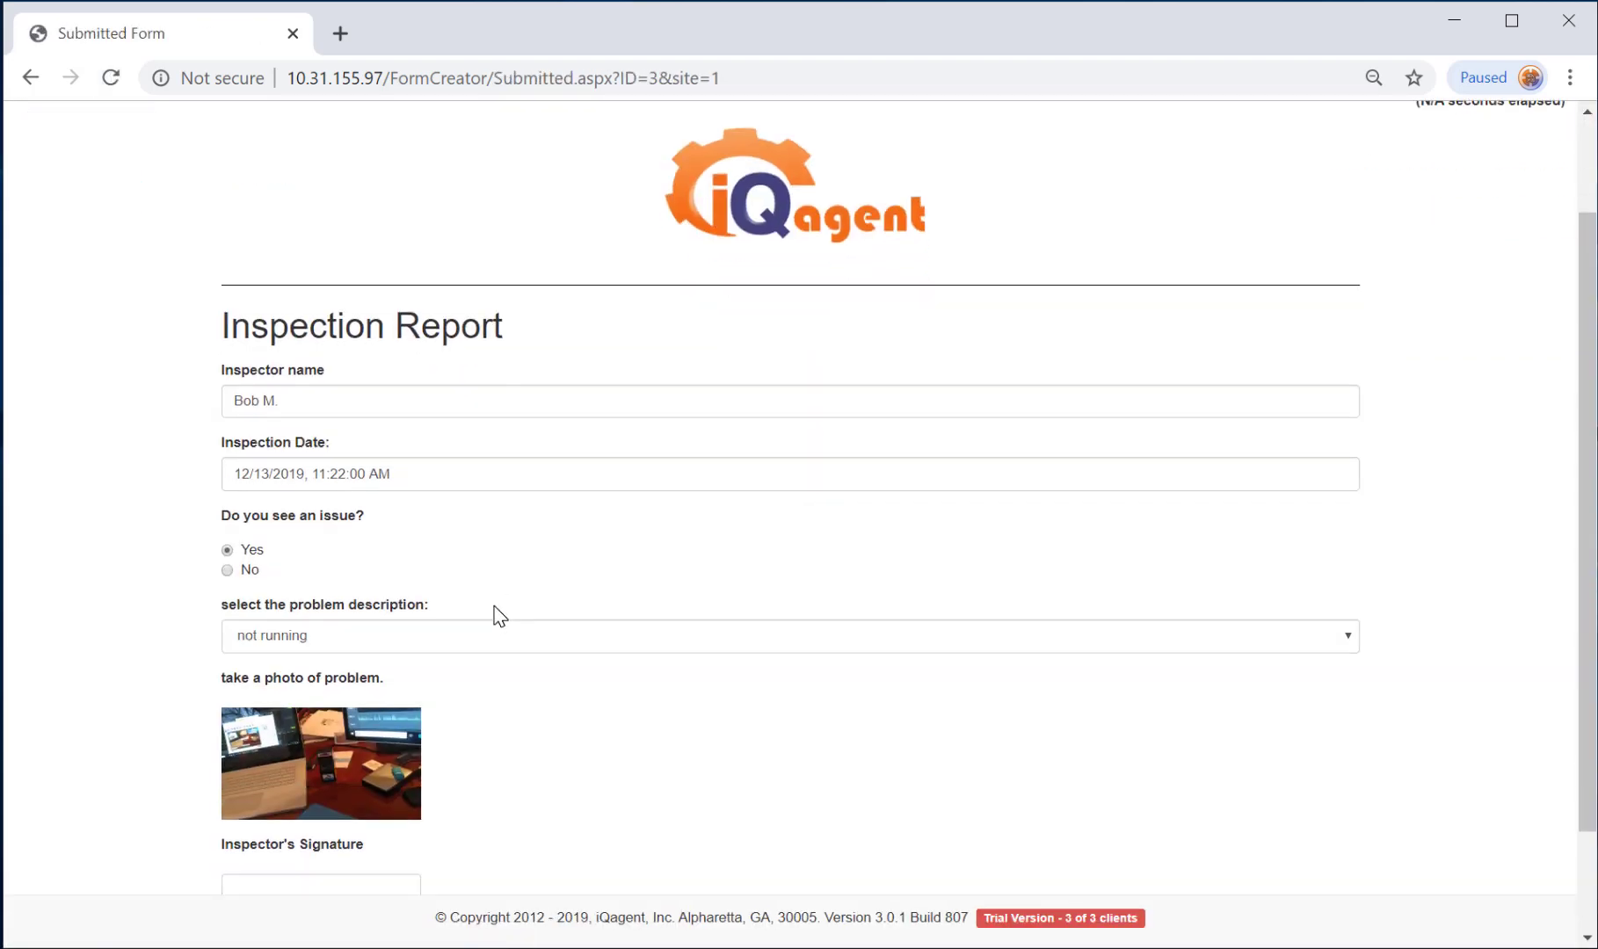
{"action": "scroll", "coordinate": [497, 615], "scroll_direction": "up", "scroll_amount": 3}
{"action": "left_click", "coordinate": [31, 78]}
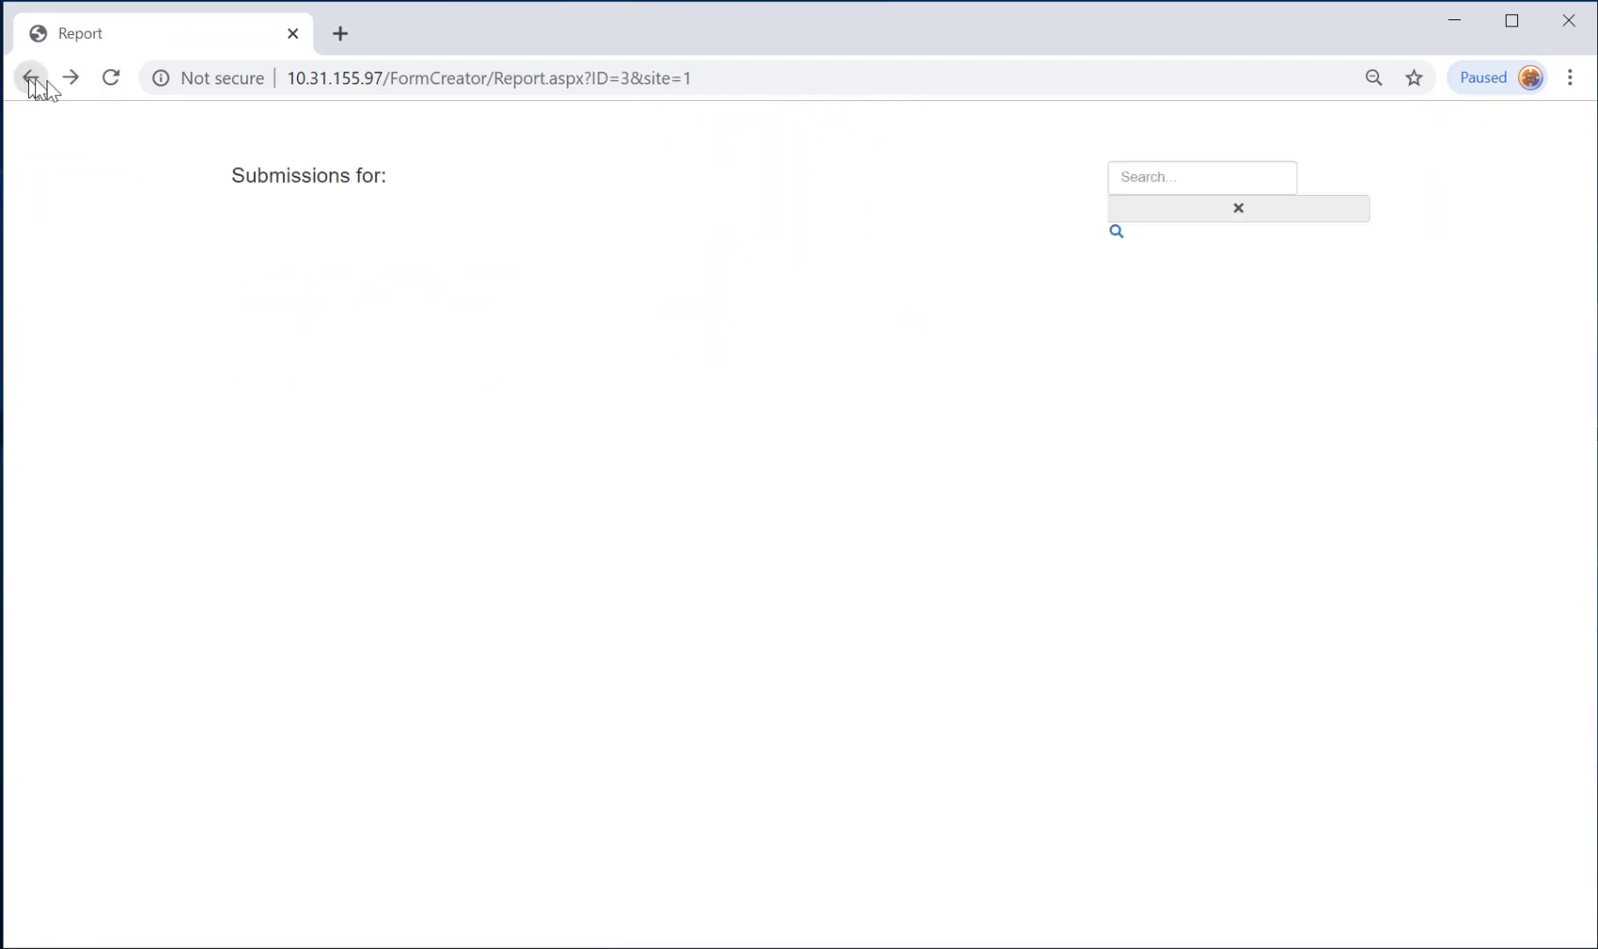
Look through the 1:02:46 PM submission's report, then return to the submissions list.
{"action": "left_click", "coordinate": [261, 314]}
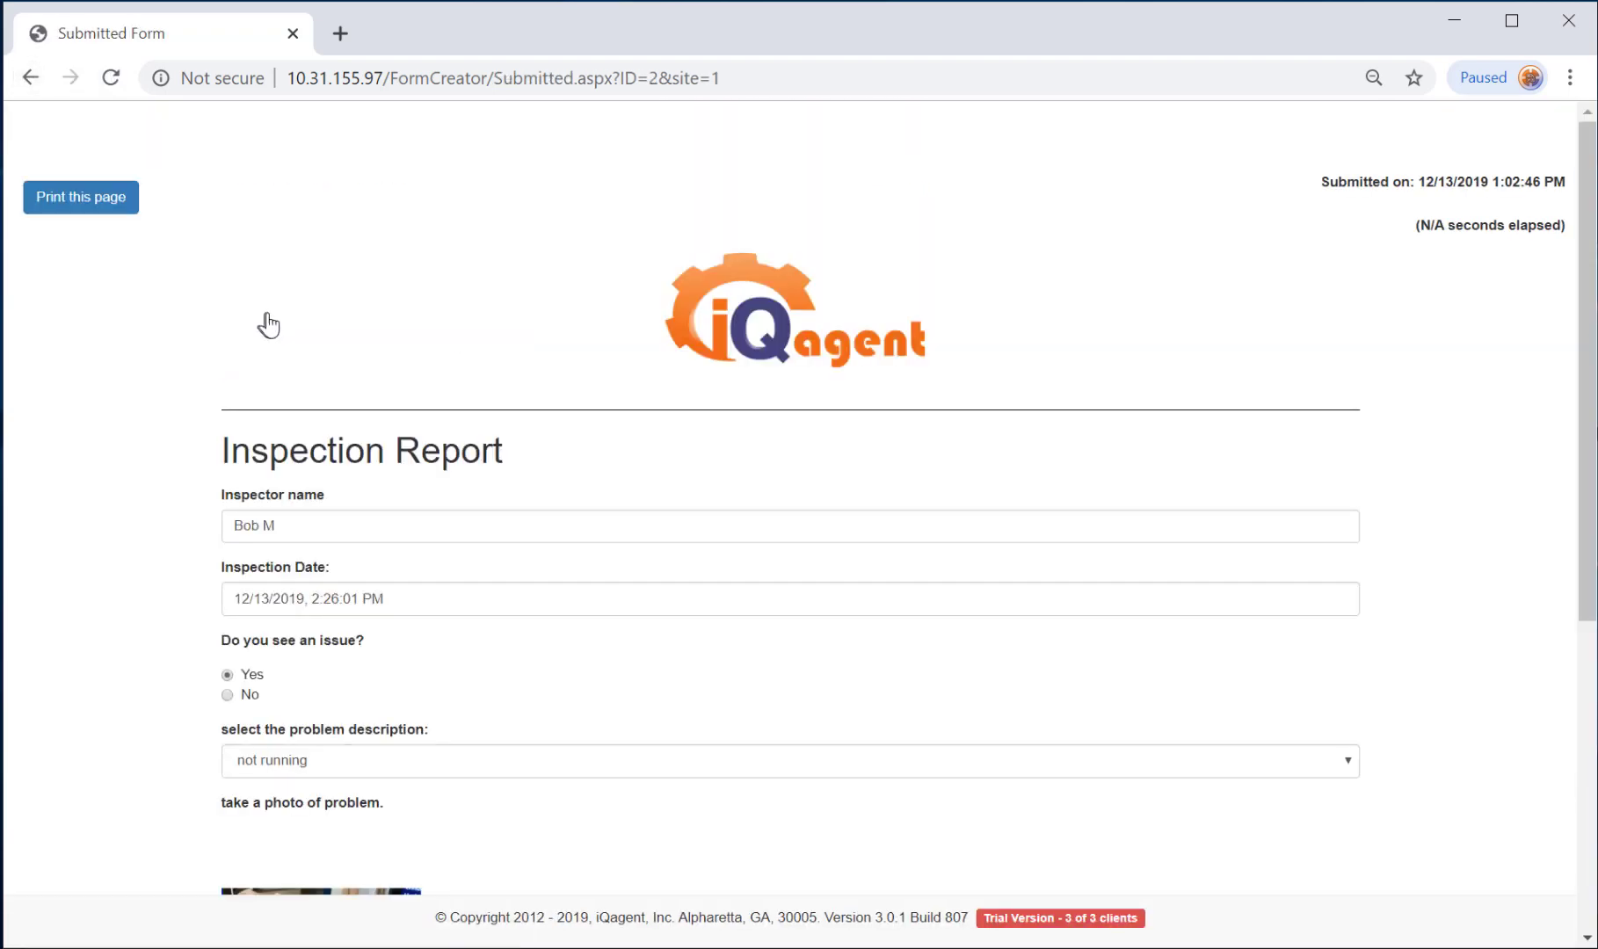
{"action": "scroll", "coordinate": [452, 527], "scroll_direction": "down", "scroll_amount": 4}
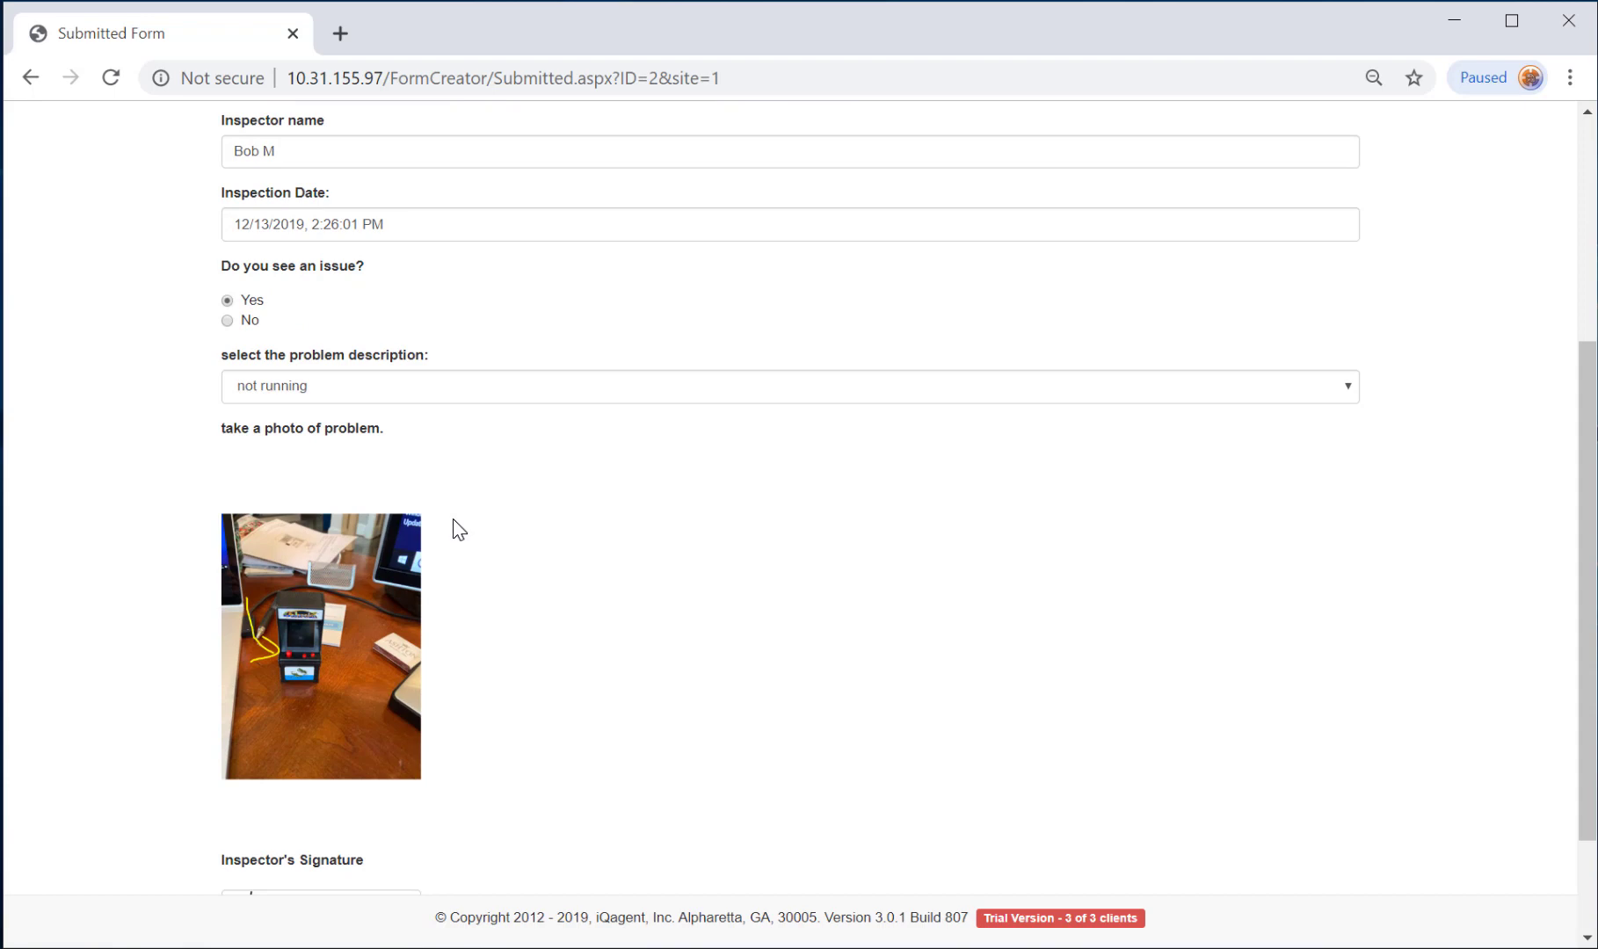
{"action": "scroll", "coordinate": [454, 528], "scroll_direction": "up", "scroll_amount": 5}
{"action": "left_click", "coordinate": [31, 77]}
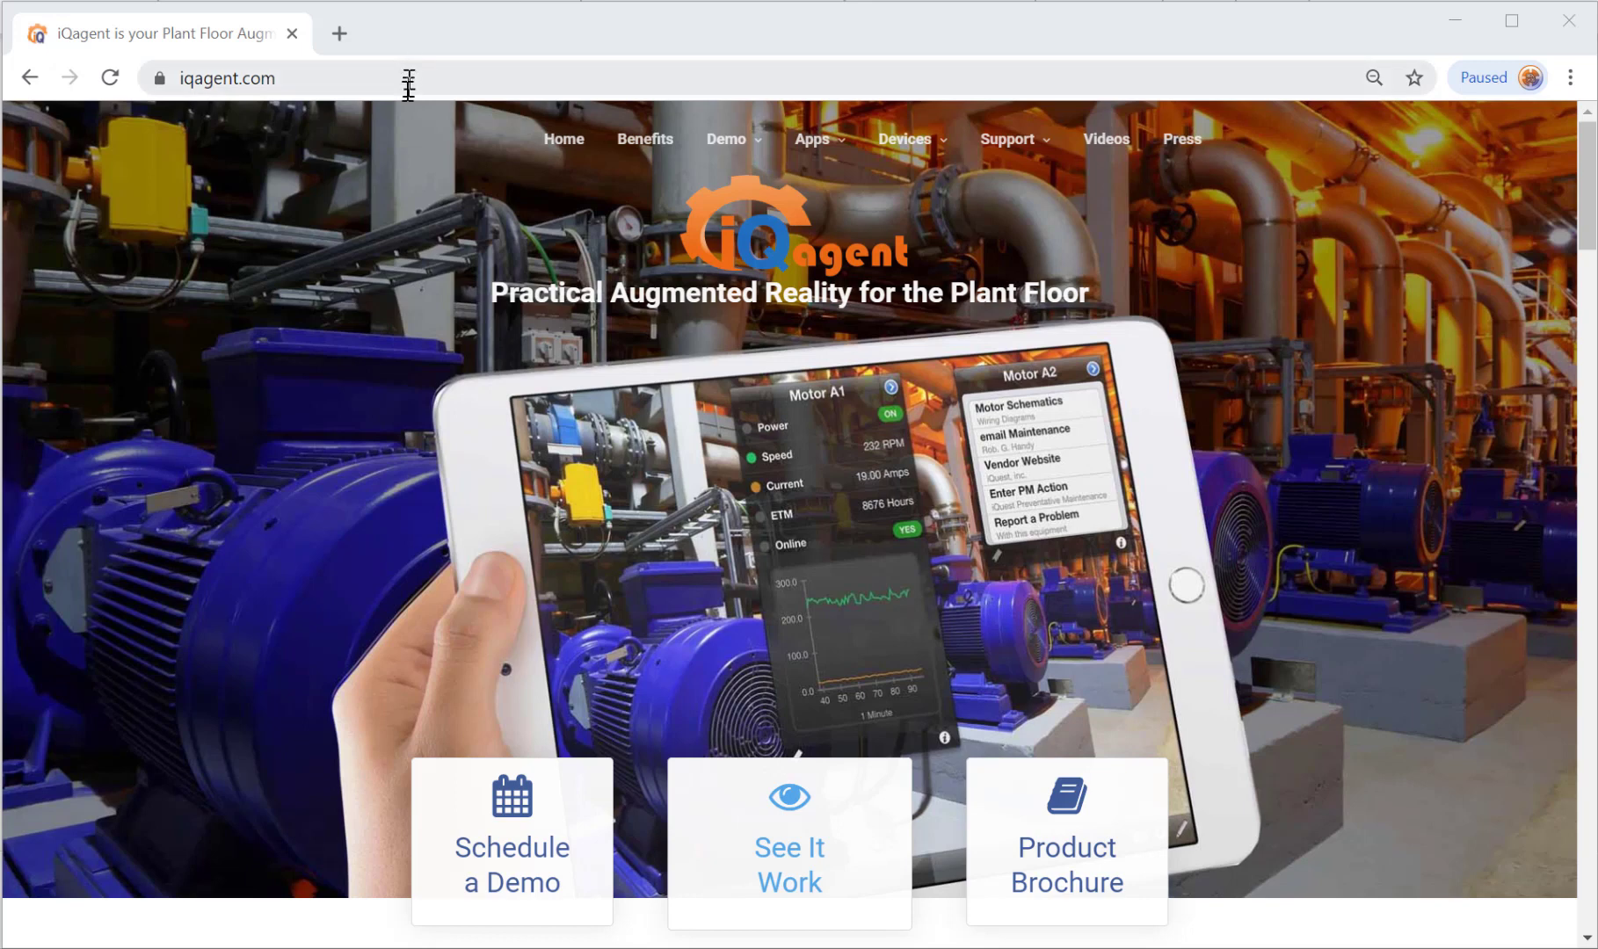
Go to 'Get IQagent Enterprise' from the Demo menu and scroll to its request form.
{"action": "mouse_move", "coordinate": [717, 149]}
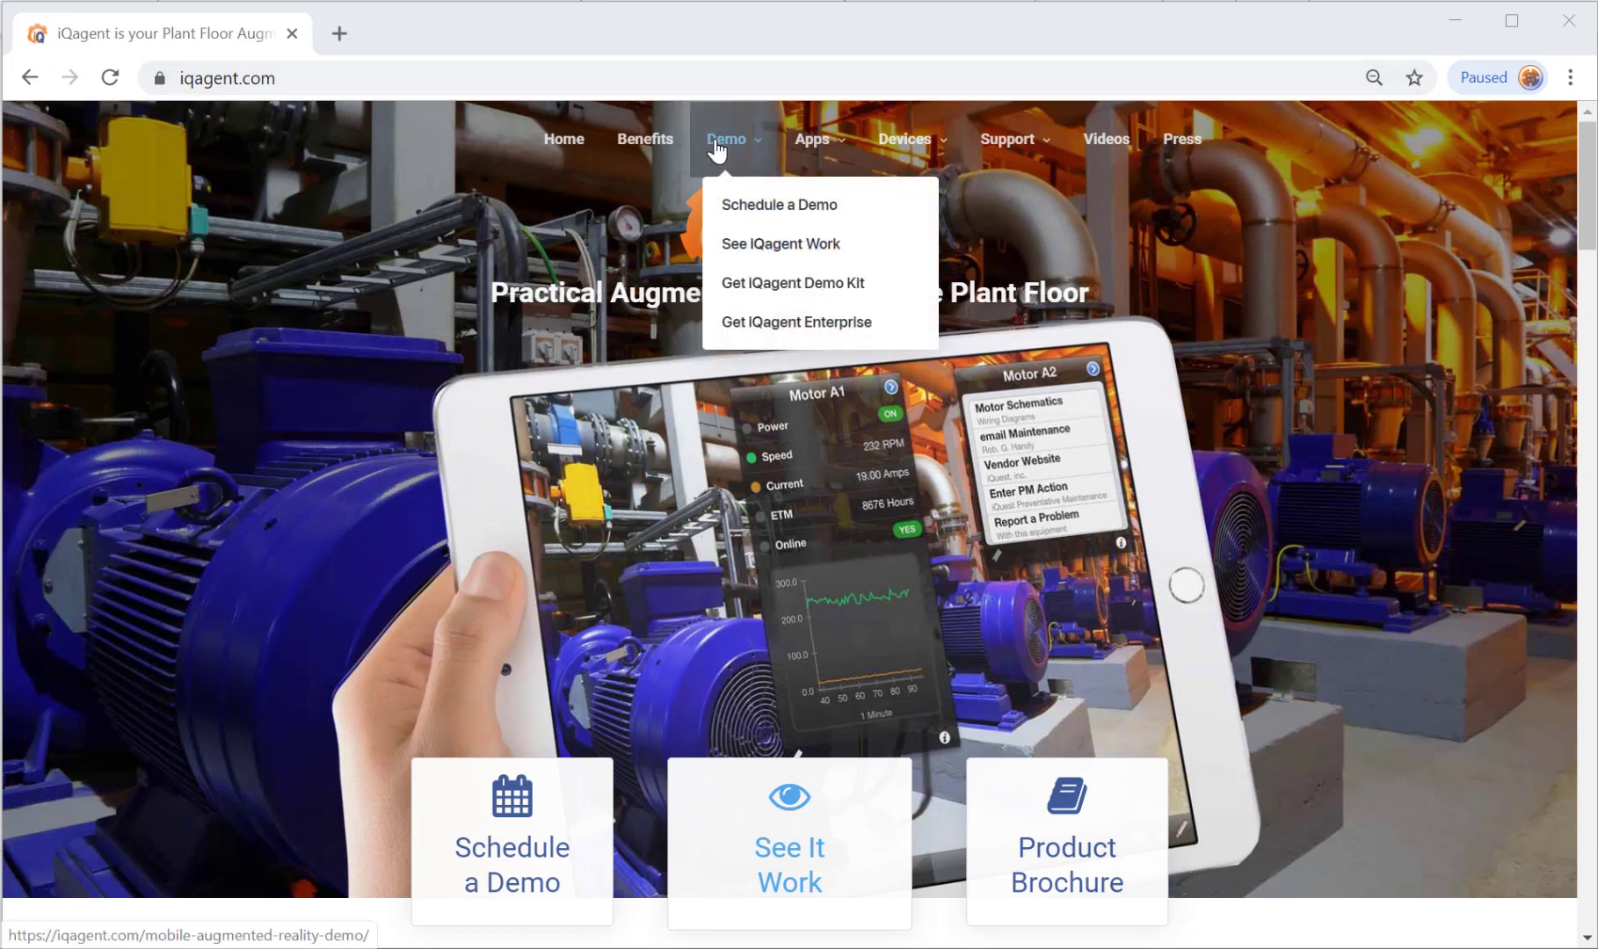
{"action": "left_click", "coordinate": [807, 331]}
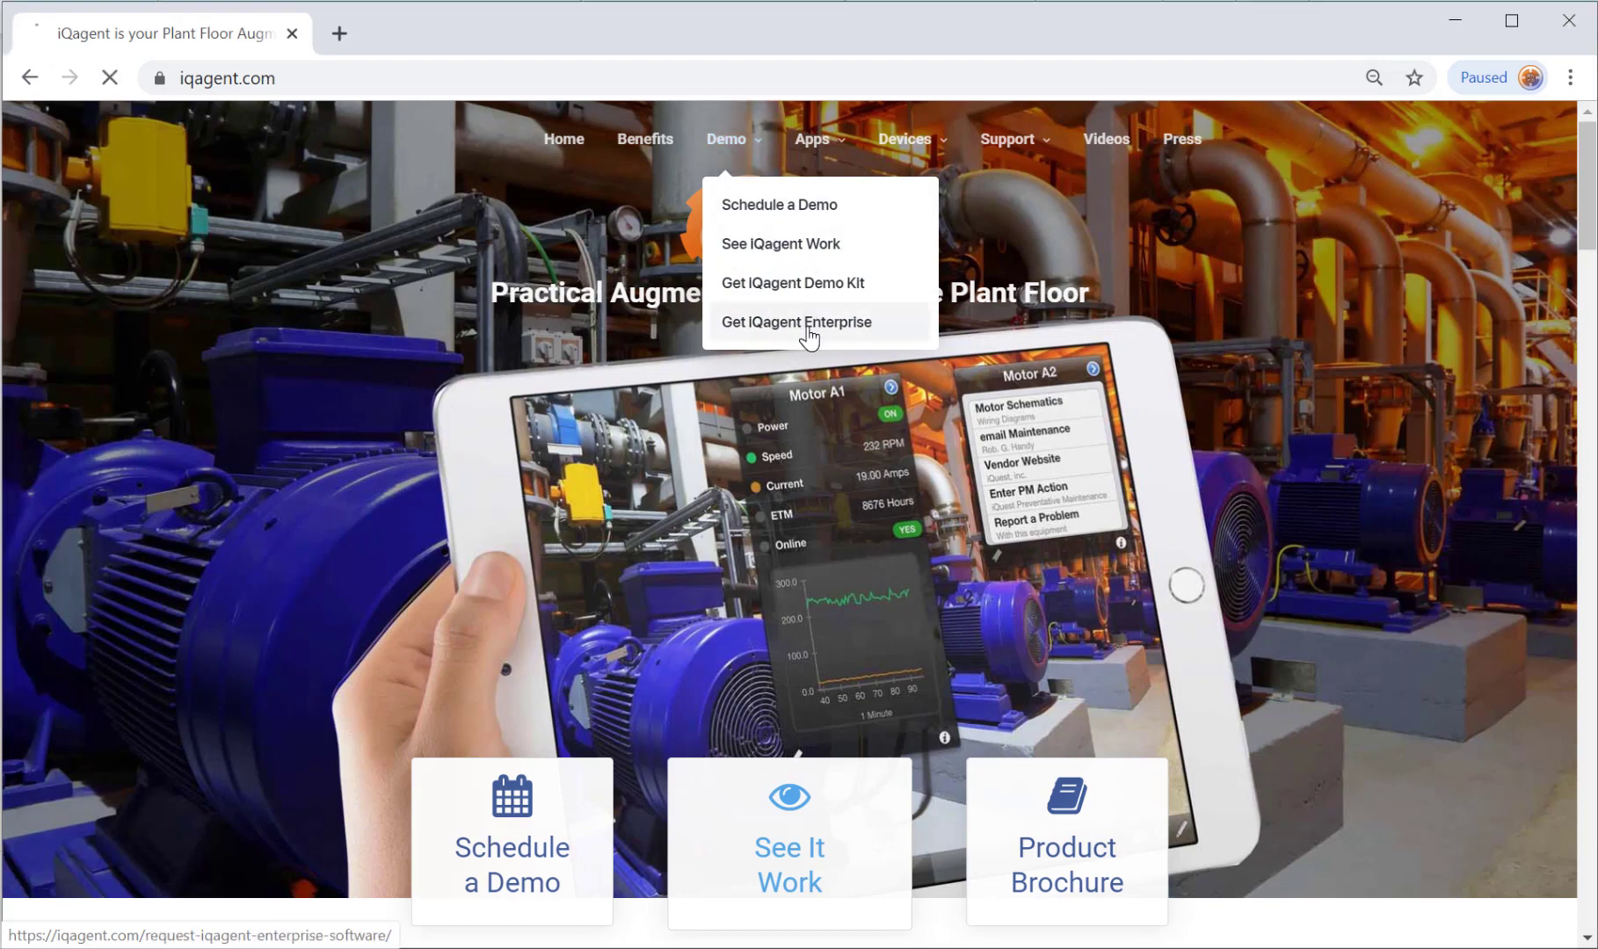
{"action": "scroll", "coordinate": [809, 339], "scroll_direction": "down", "scroll_amount": 6}
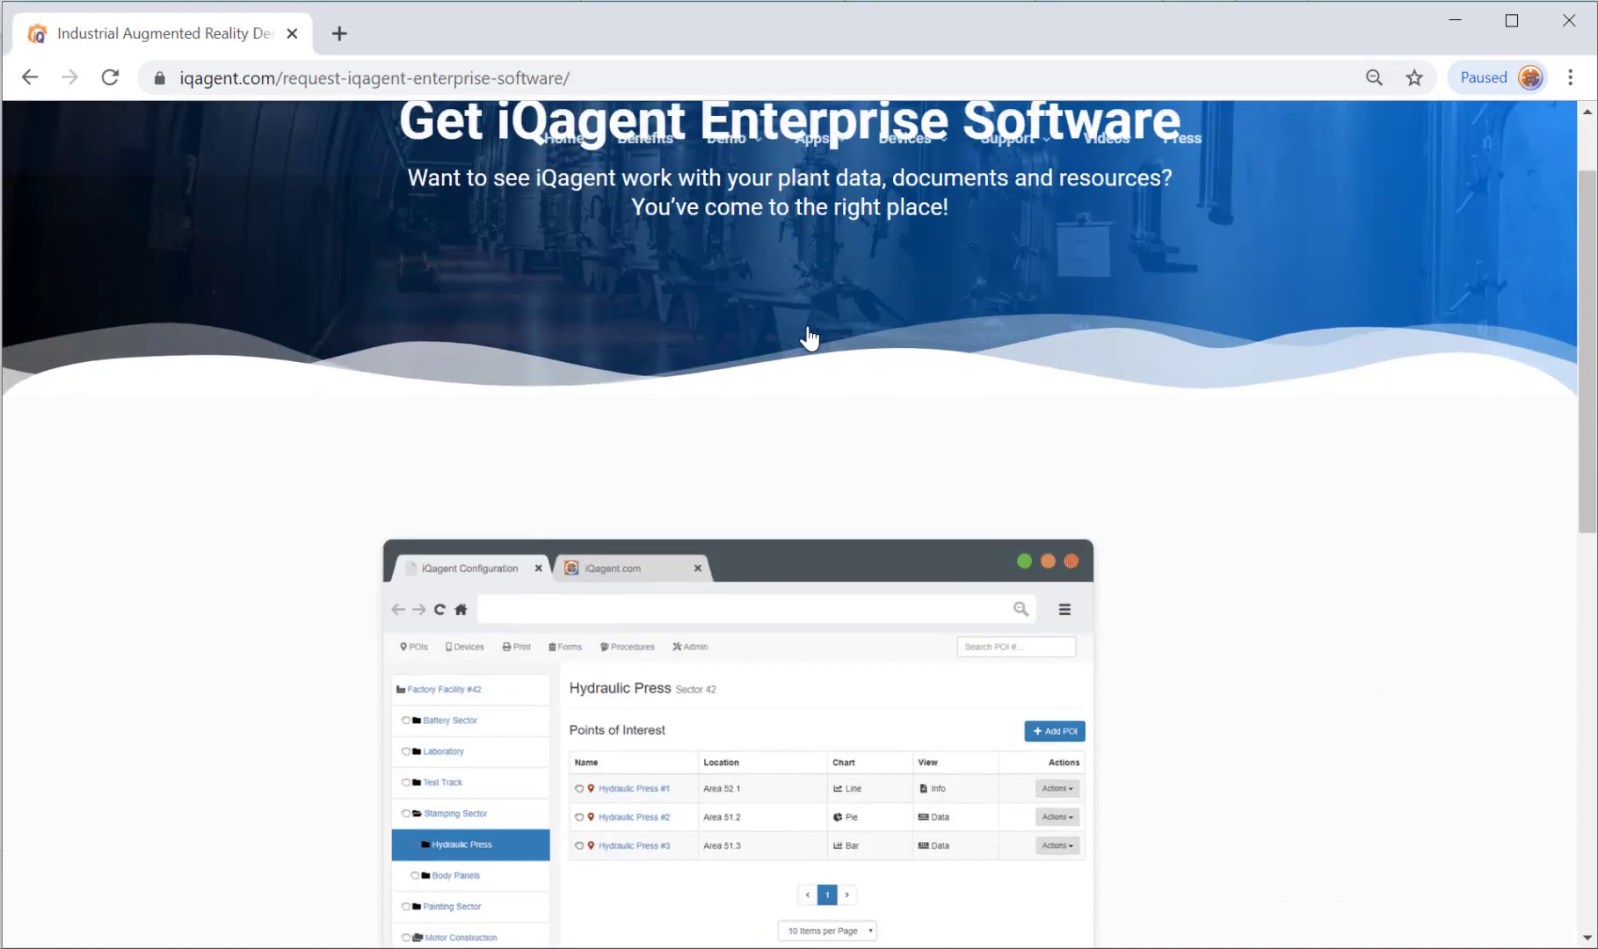
{"action": "scroll", "coordinate": [809, 339], "scroll_direction": "down", "scroll_amount": 4}
{"action": "scroll", "coordinate": [809, 338], "scroll_direction": "up", "scroll_amount": 1}
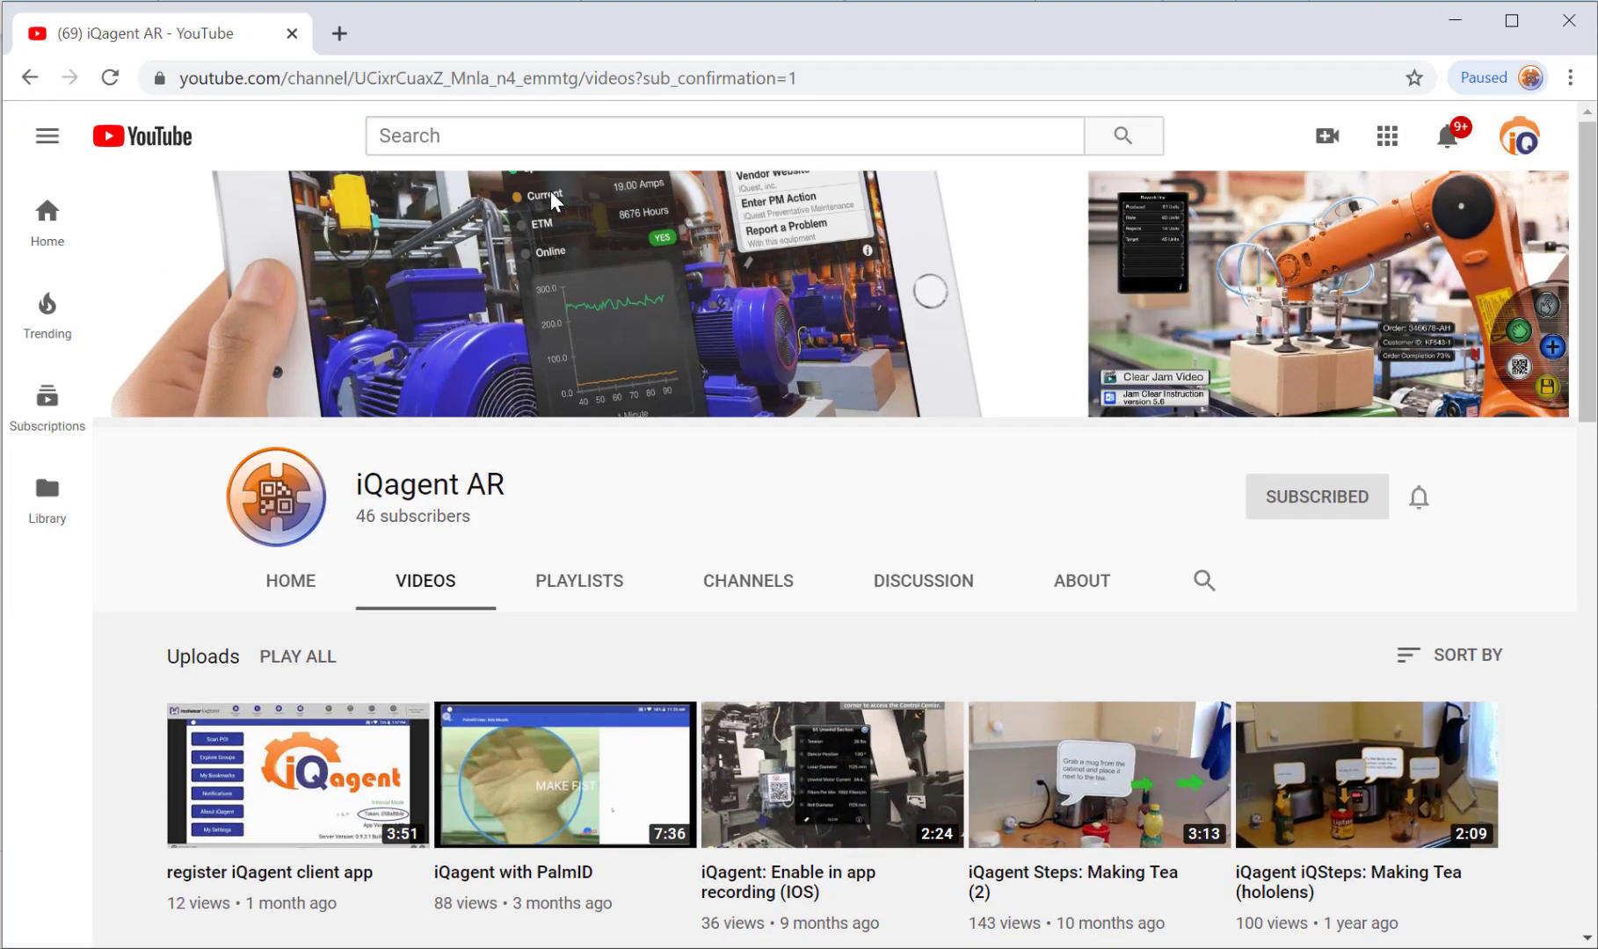
Scroll through the iQagent AR uploads, including iQagentDemo and iQagent on the RealWear HMT-1.
{"action": "scroll", "coordinate": [539, 258], "scroll_direction": "down", "scroll_amount": 4}
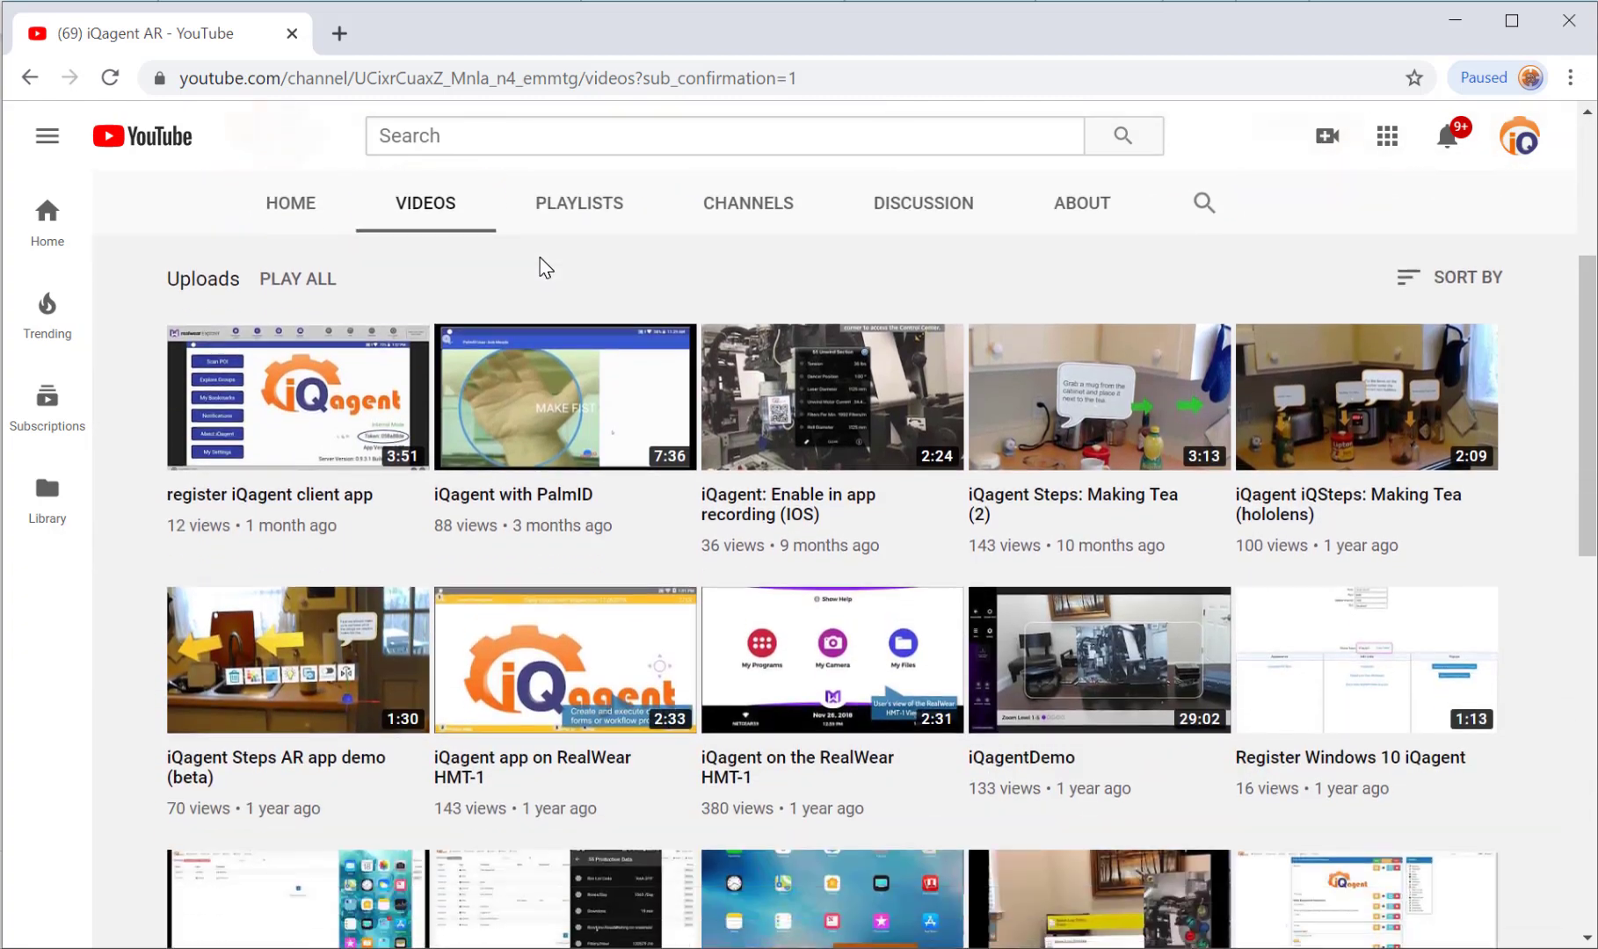
{"action": "scroll", "coordinate": [539, 263], "scroll_direction": "down", "scroll_amount": 7}
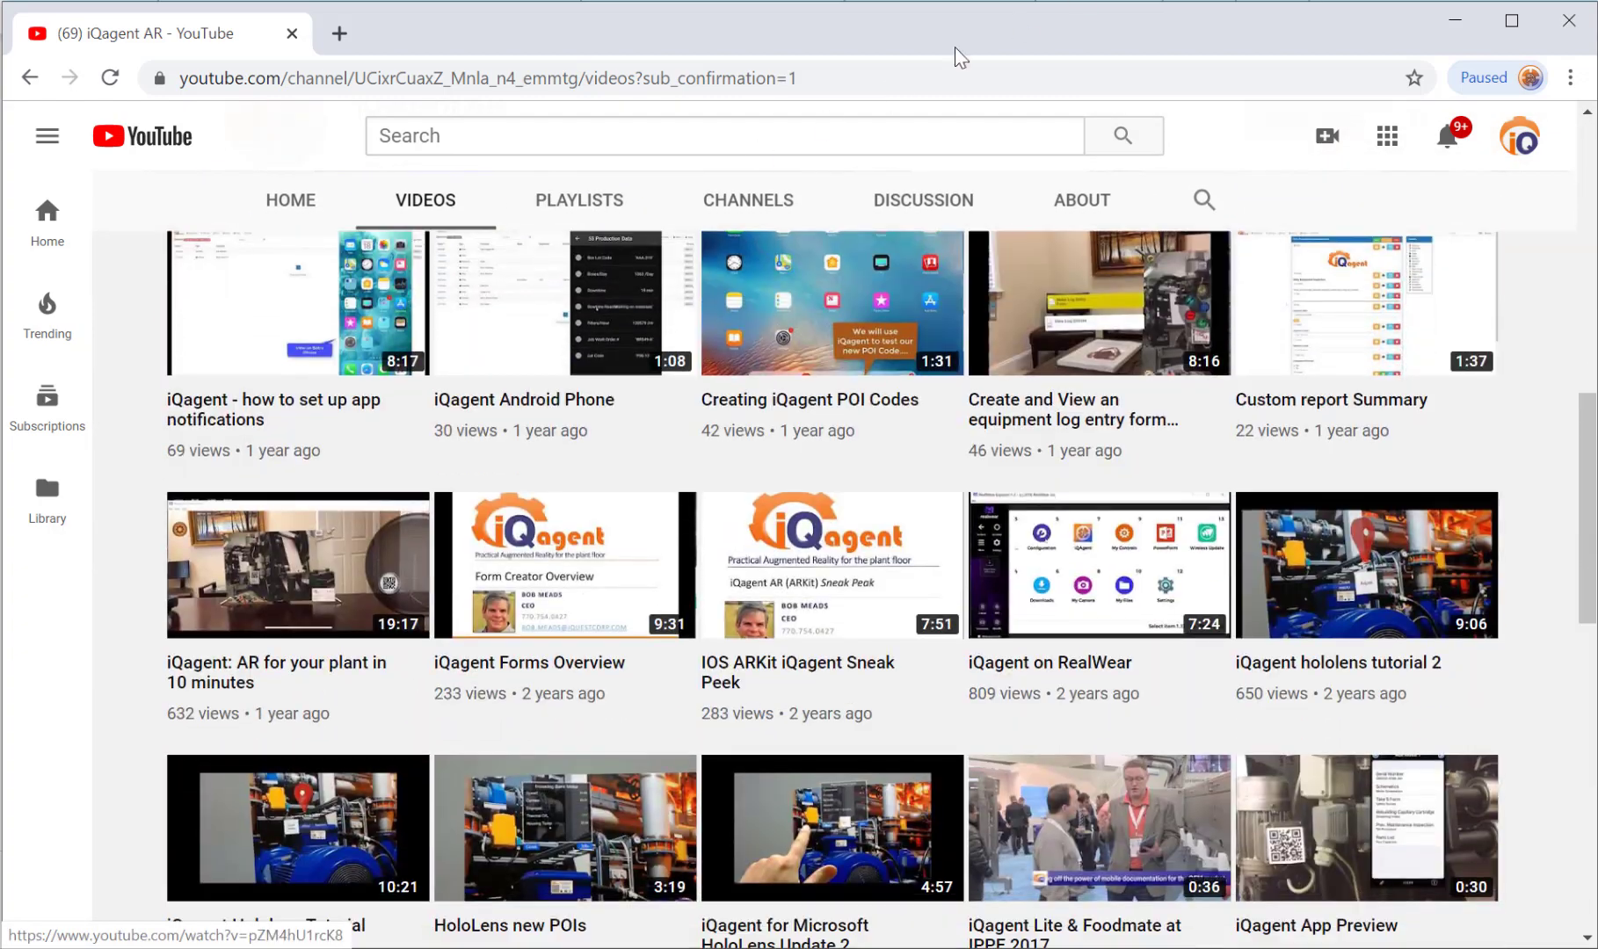